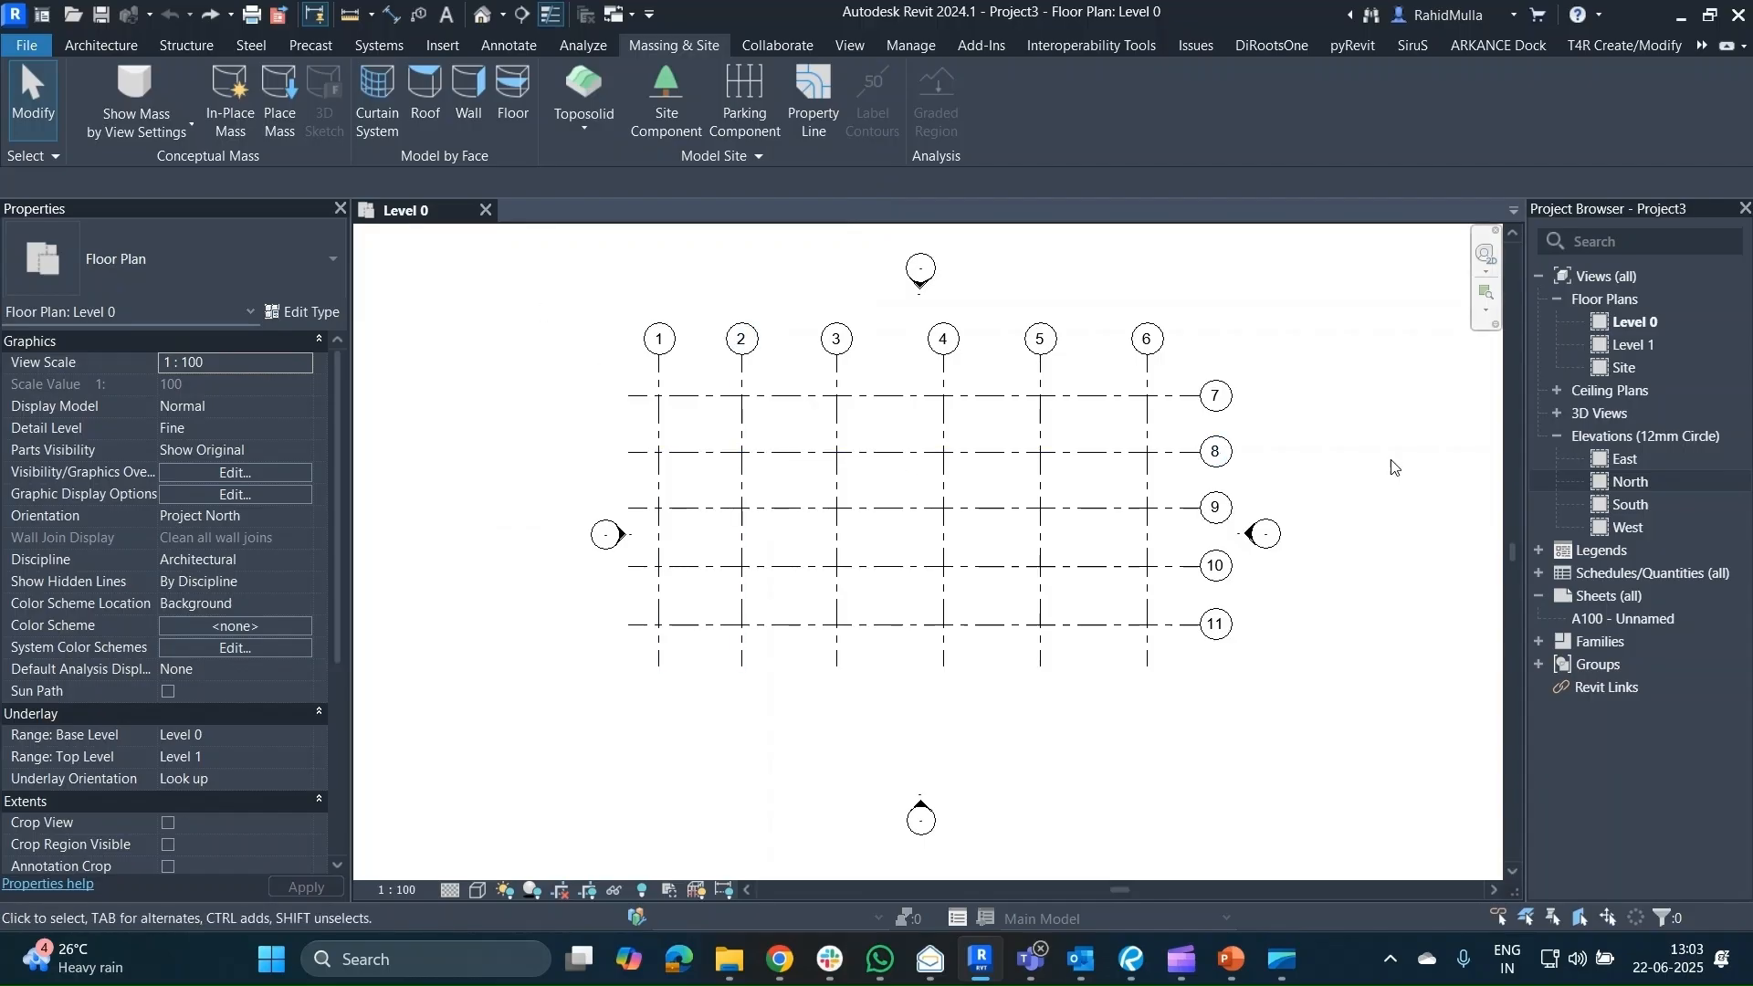
click(1639, 345)
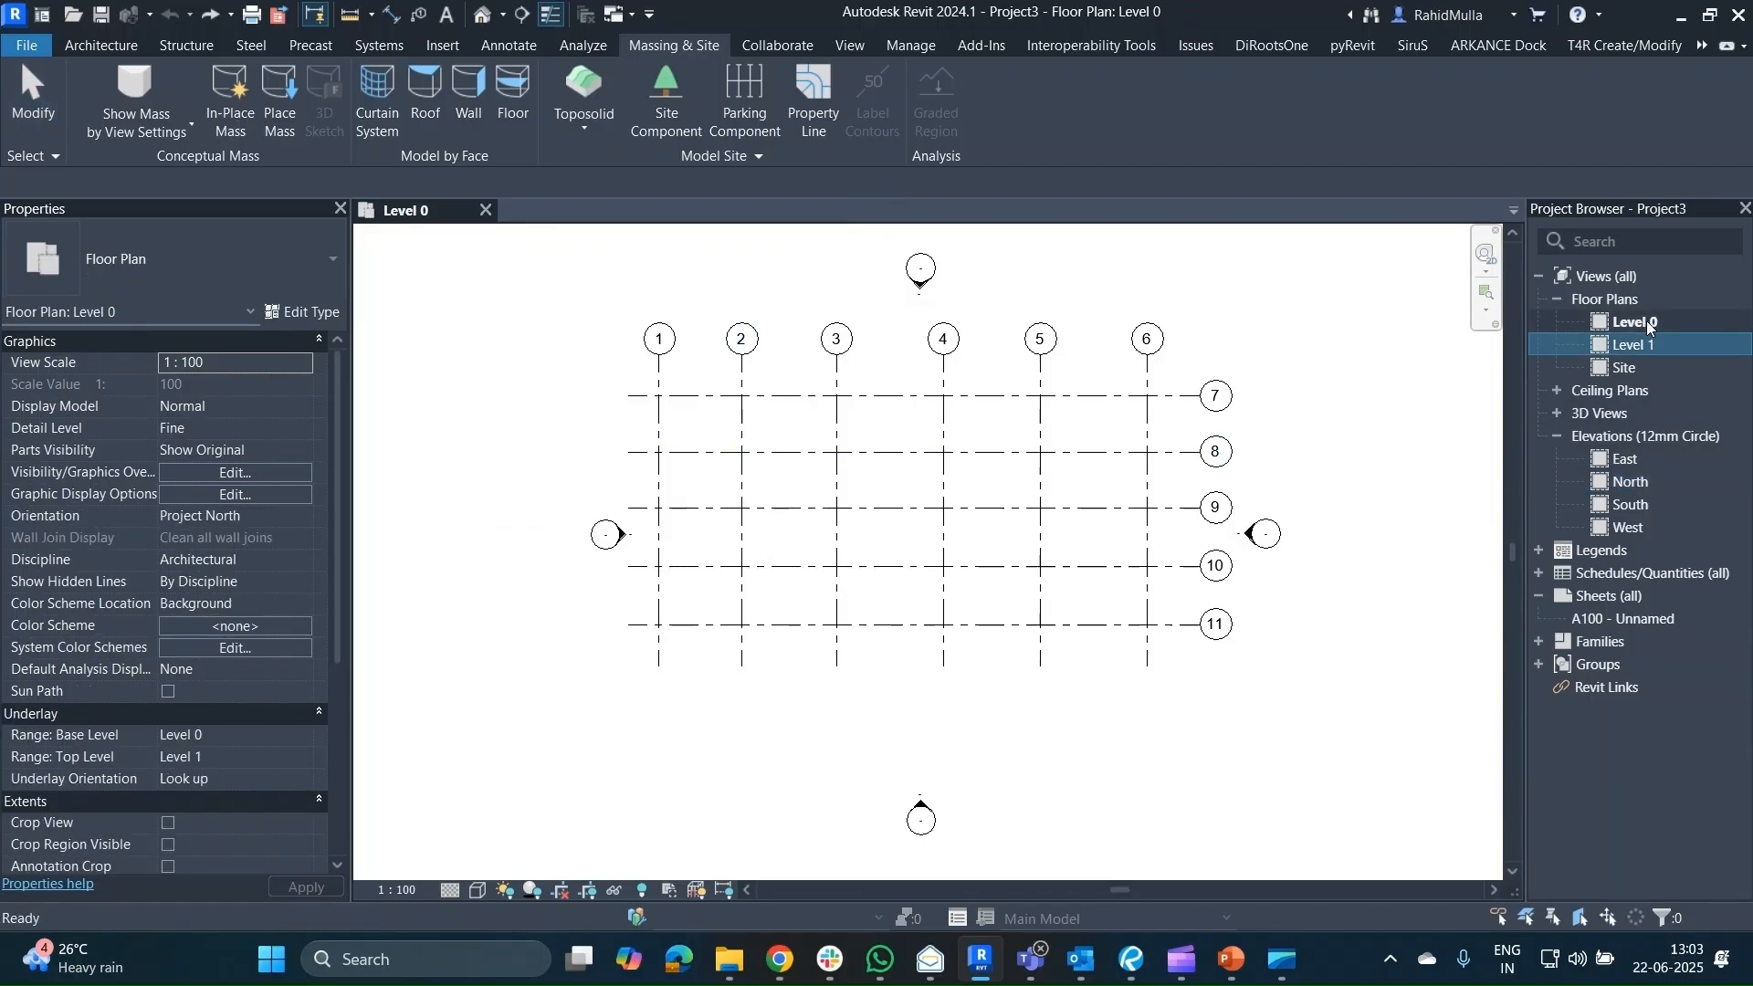
click(1643, 323)
click(585, 324)
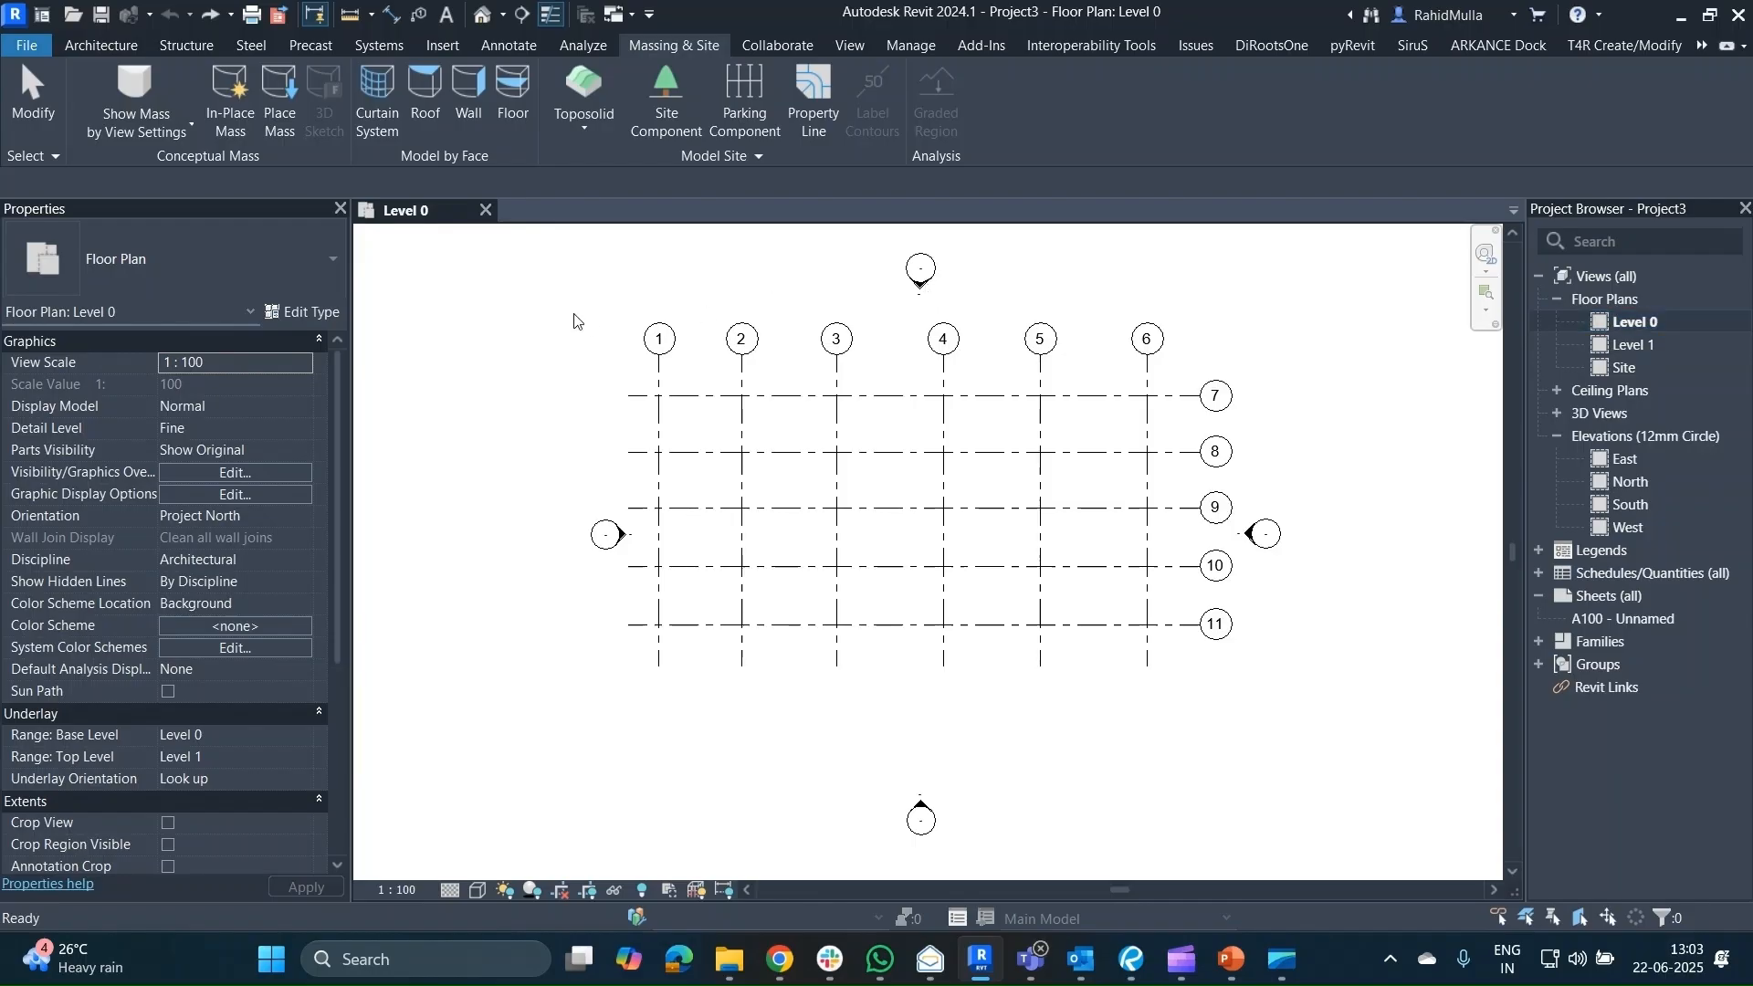
Open the default 3D view and tile it side by side with the Level 0 floor plan.
click(482, 13)
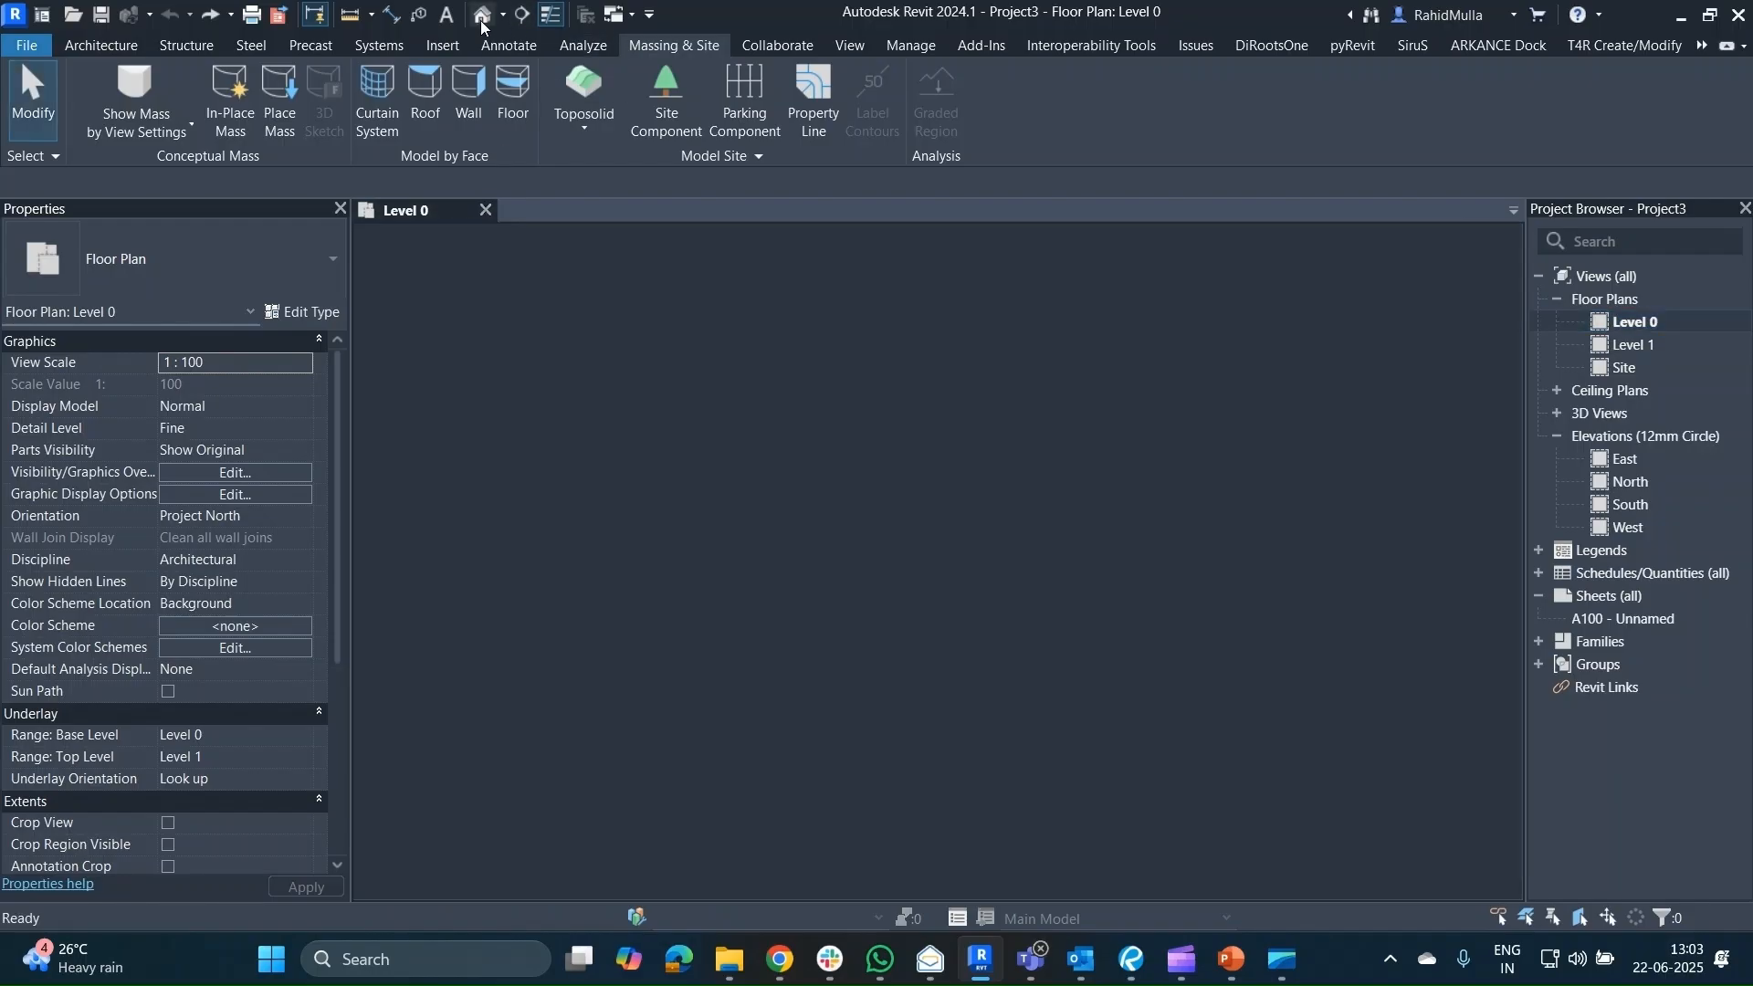
scroll(685, 416, down, 1)
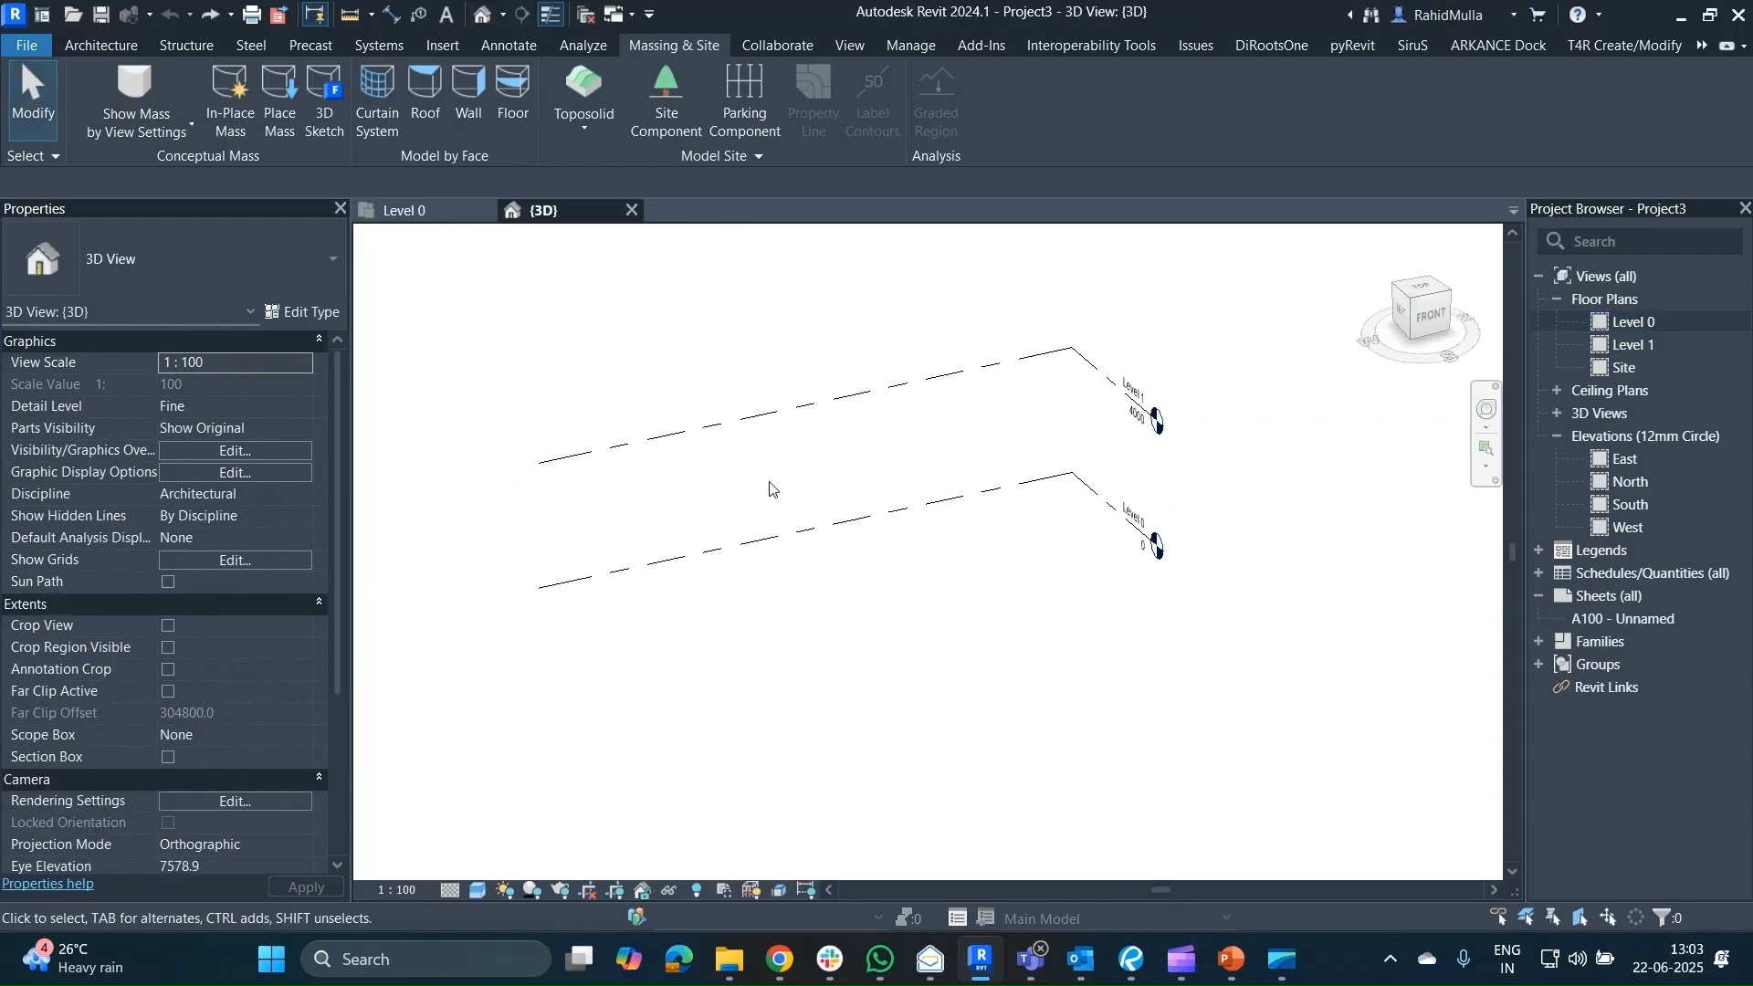
scroll(772, 490, down, 1)
key(w)
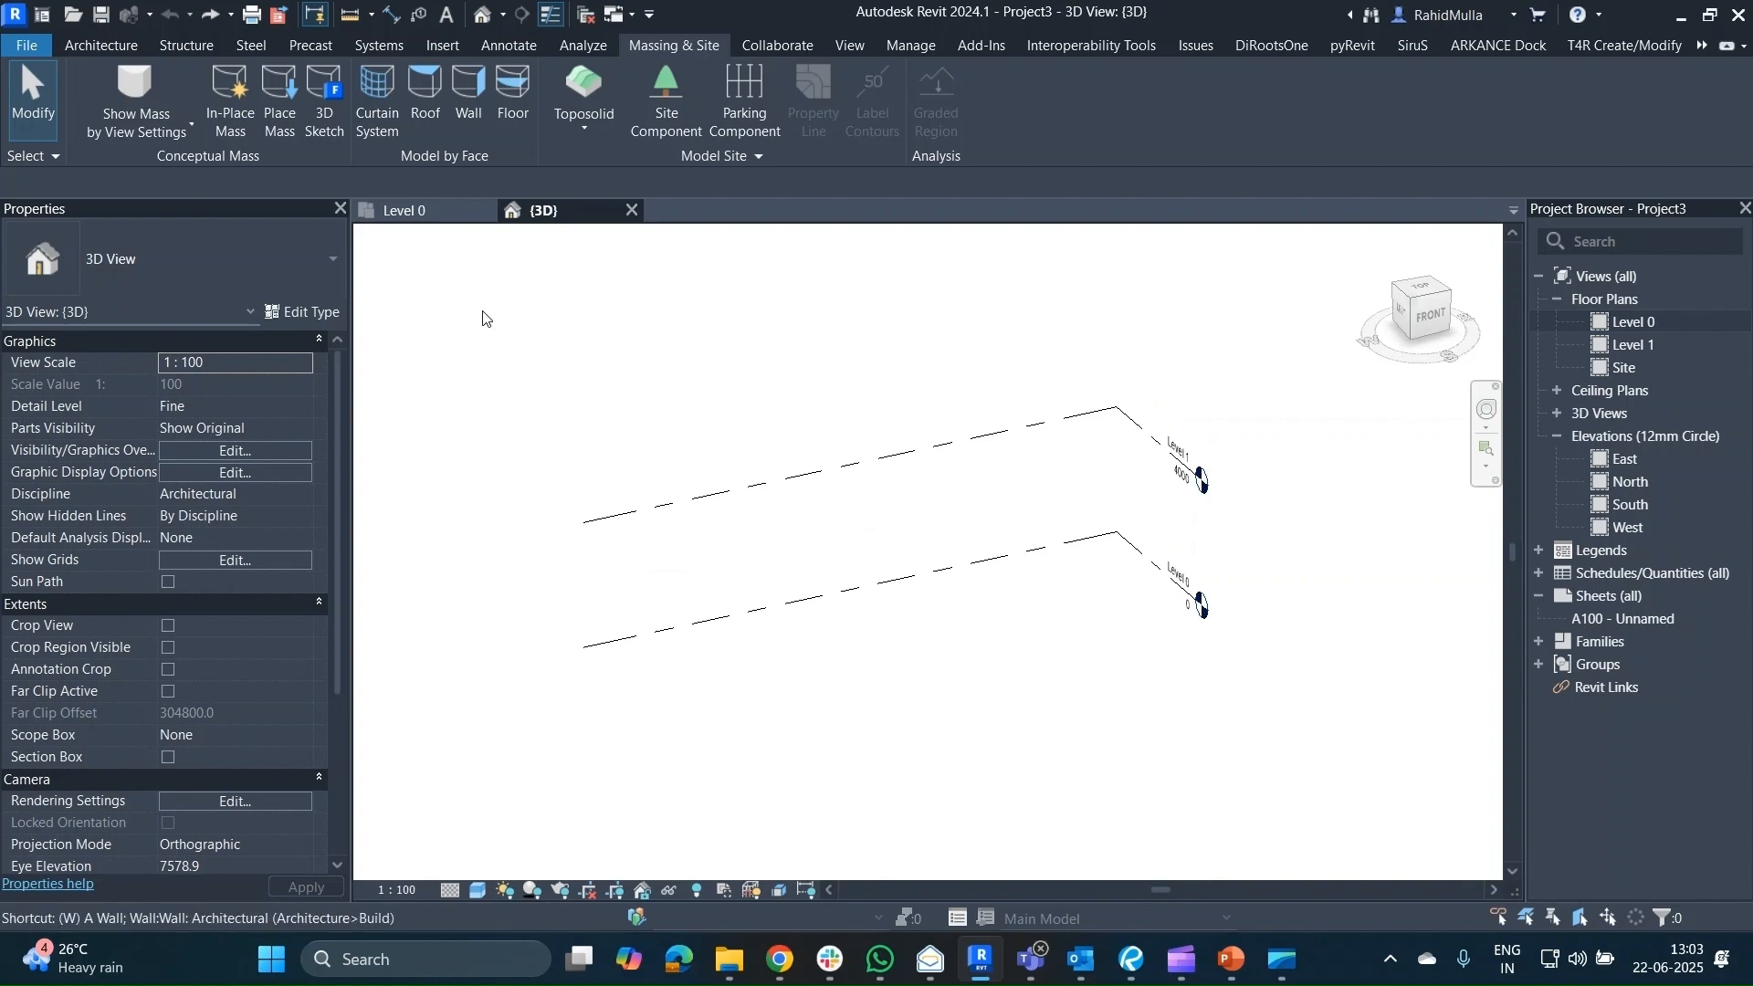
key(t)
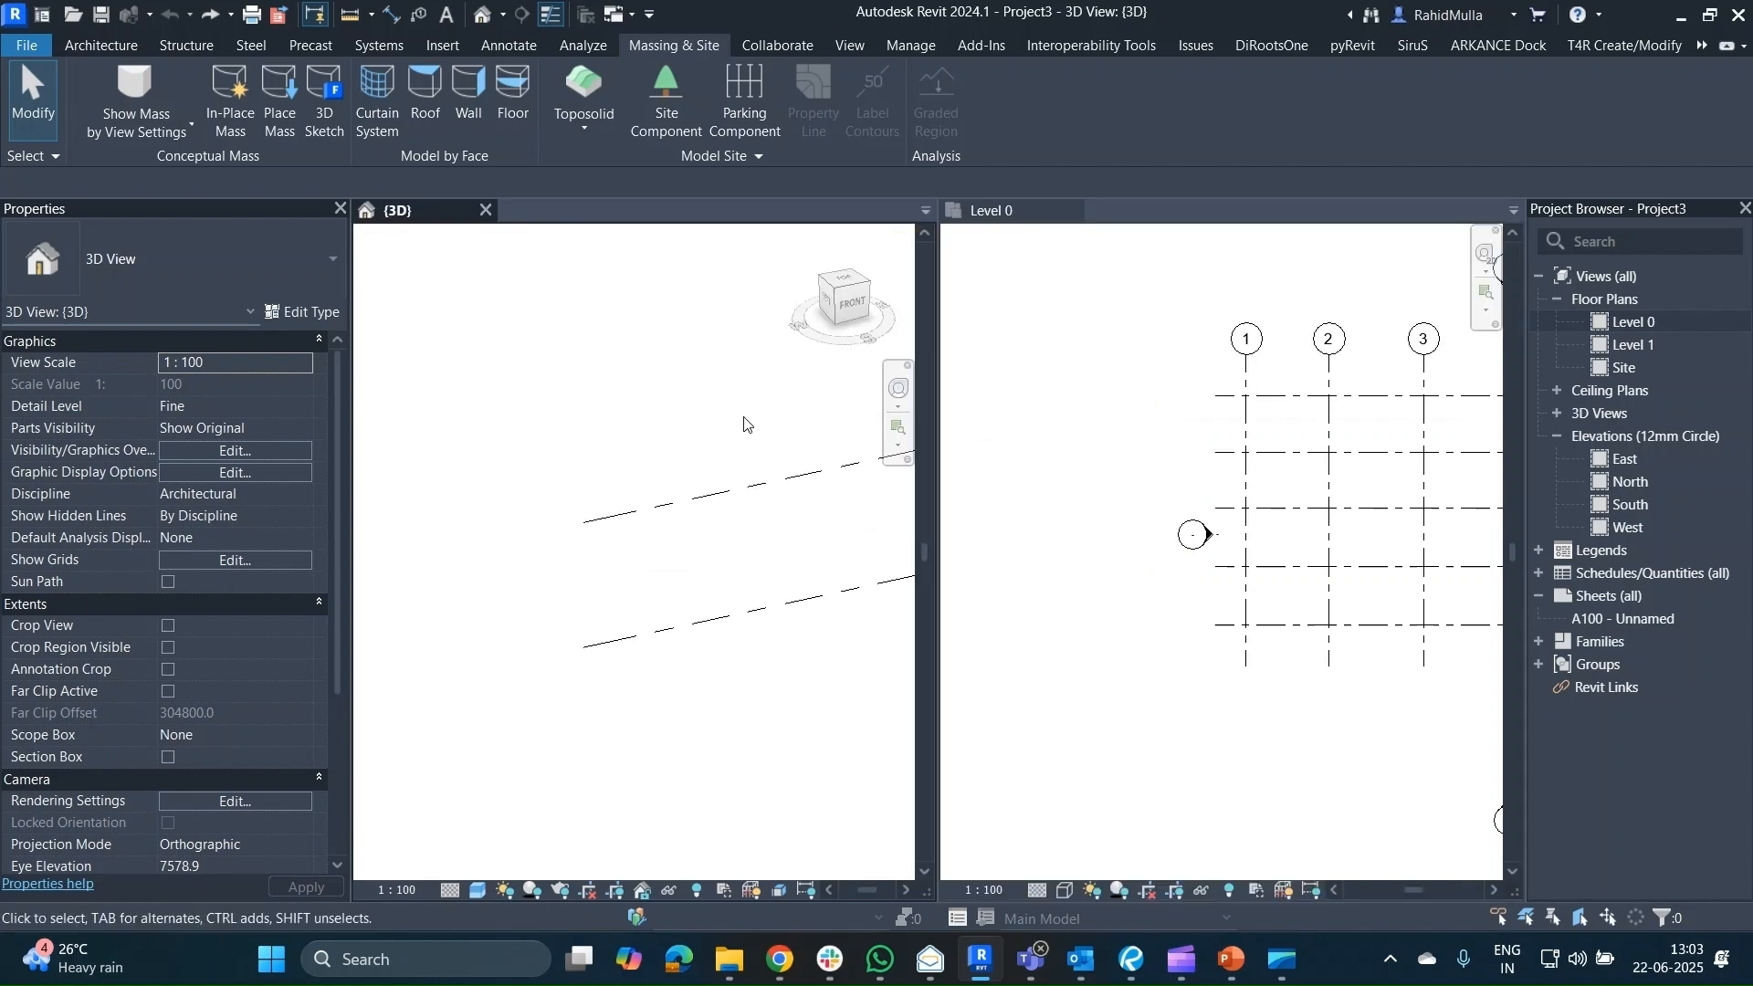
middle_drag(749, 425, 411, 470)
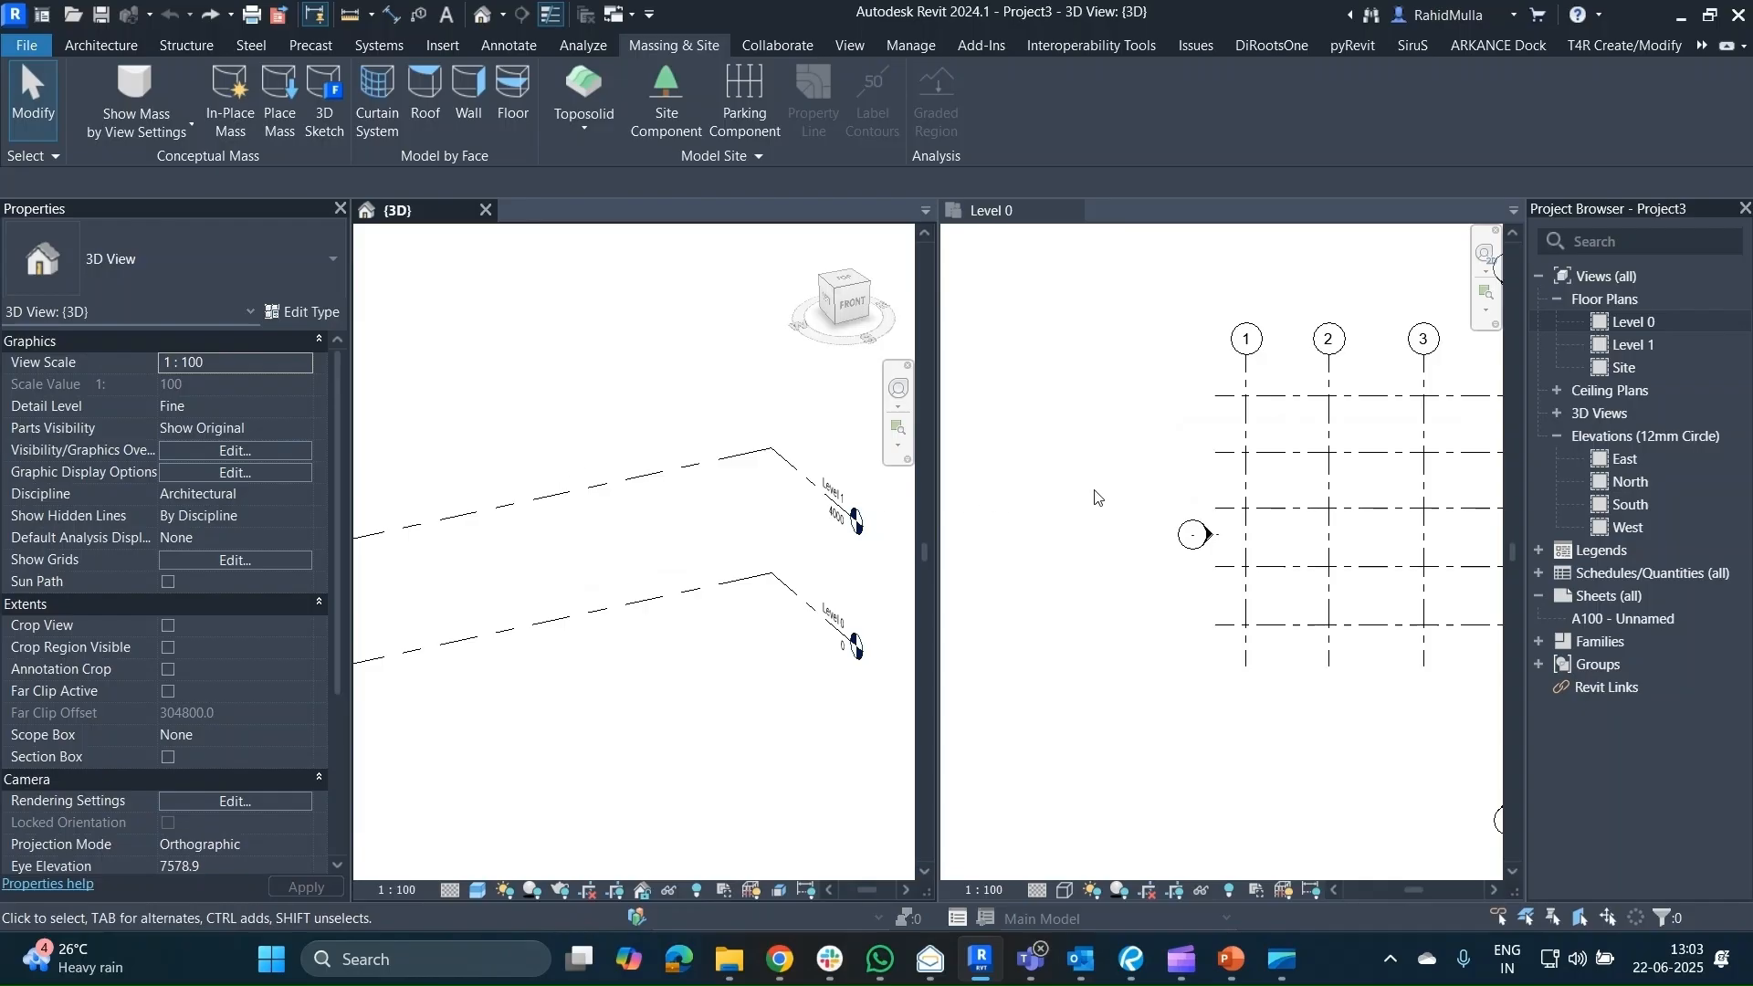
scroll(1086, 497, down, 2)
click(995, 562)
middle_drag(1099, 559, 967, 599)
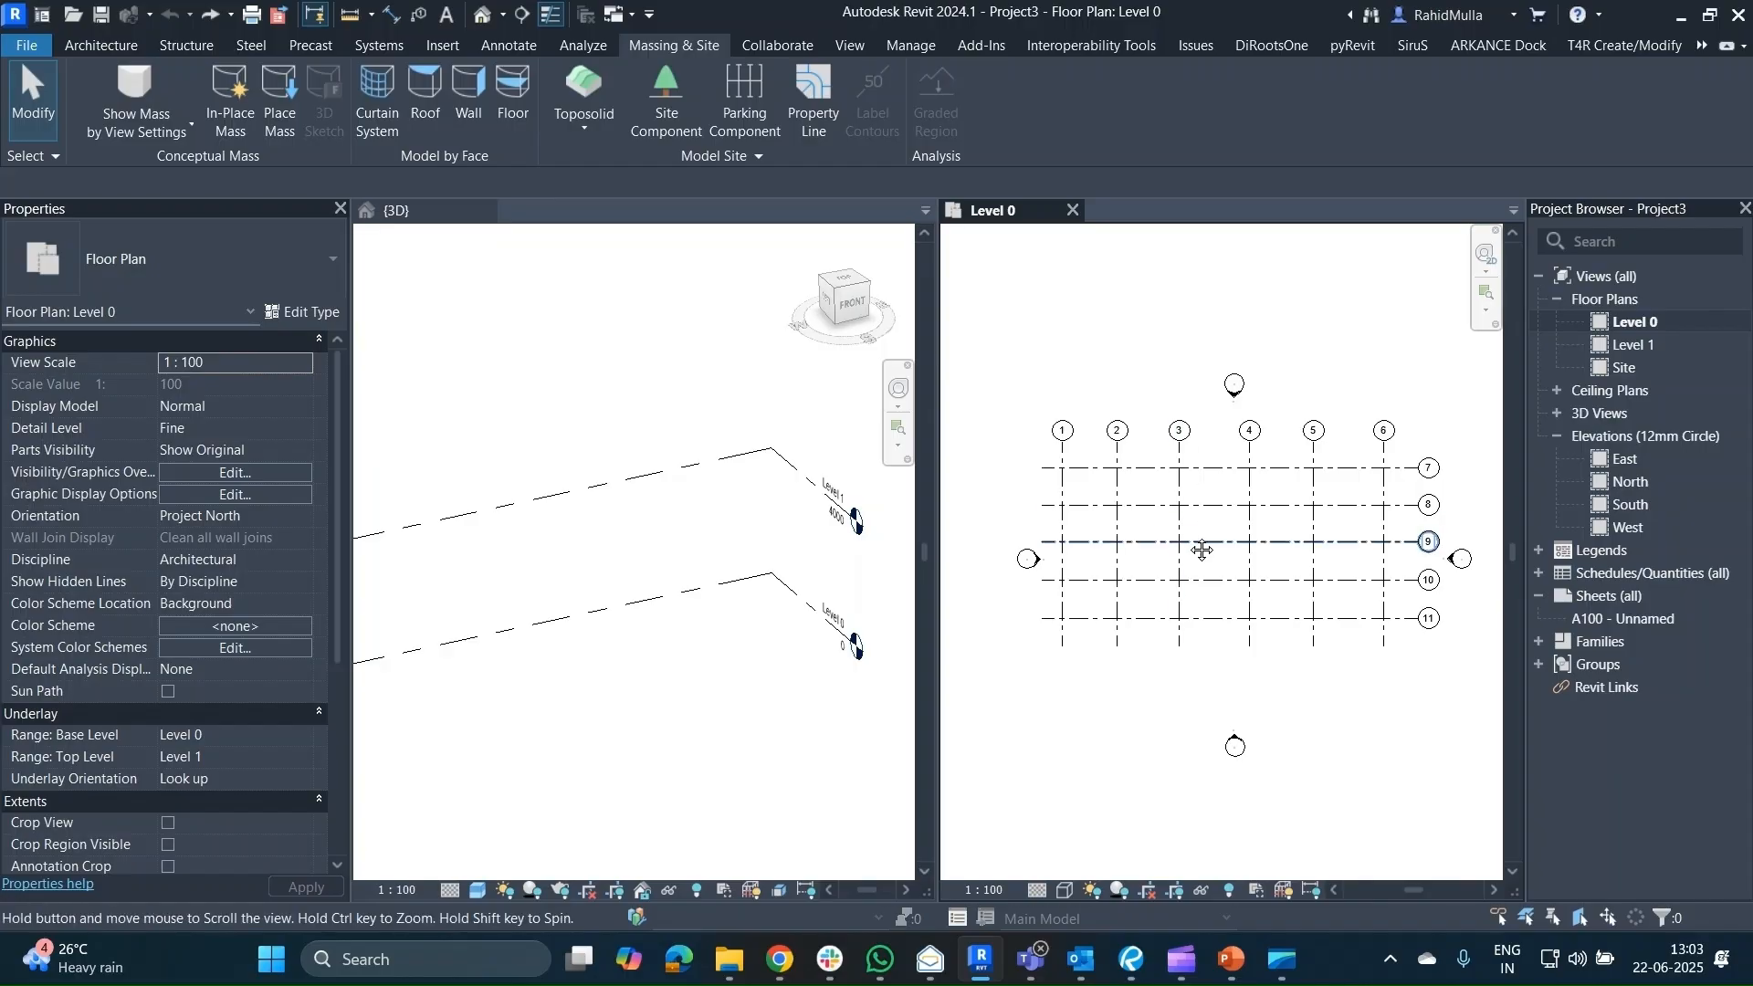
middle_drag(1200, 548, 1156, 520)
Show the grids at Level 0 in the 3D view.
click(766, 586)
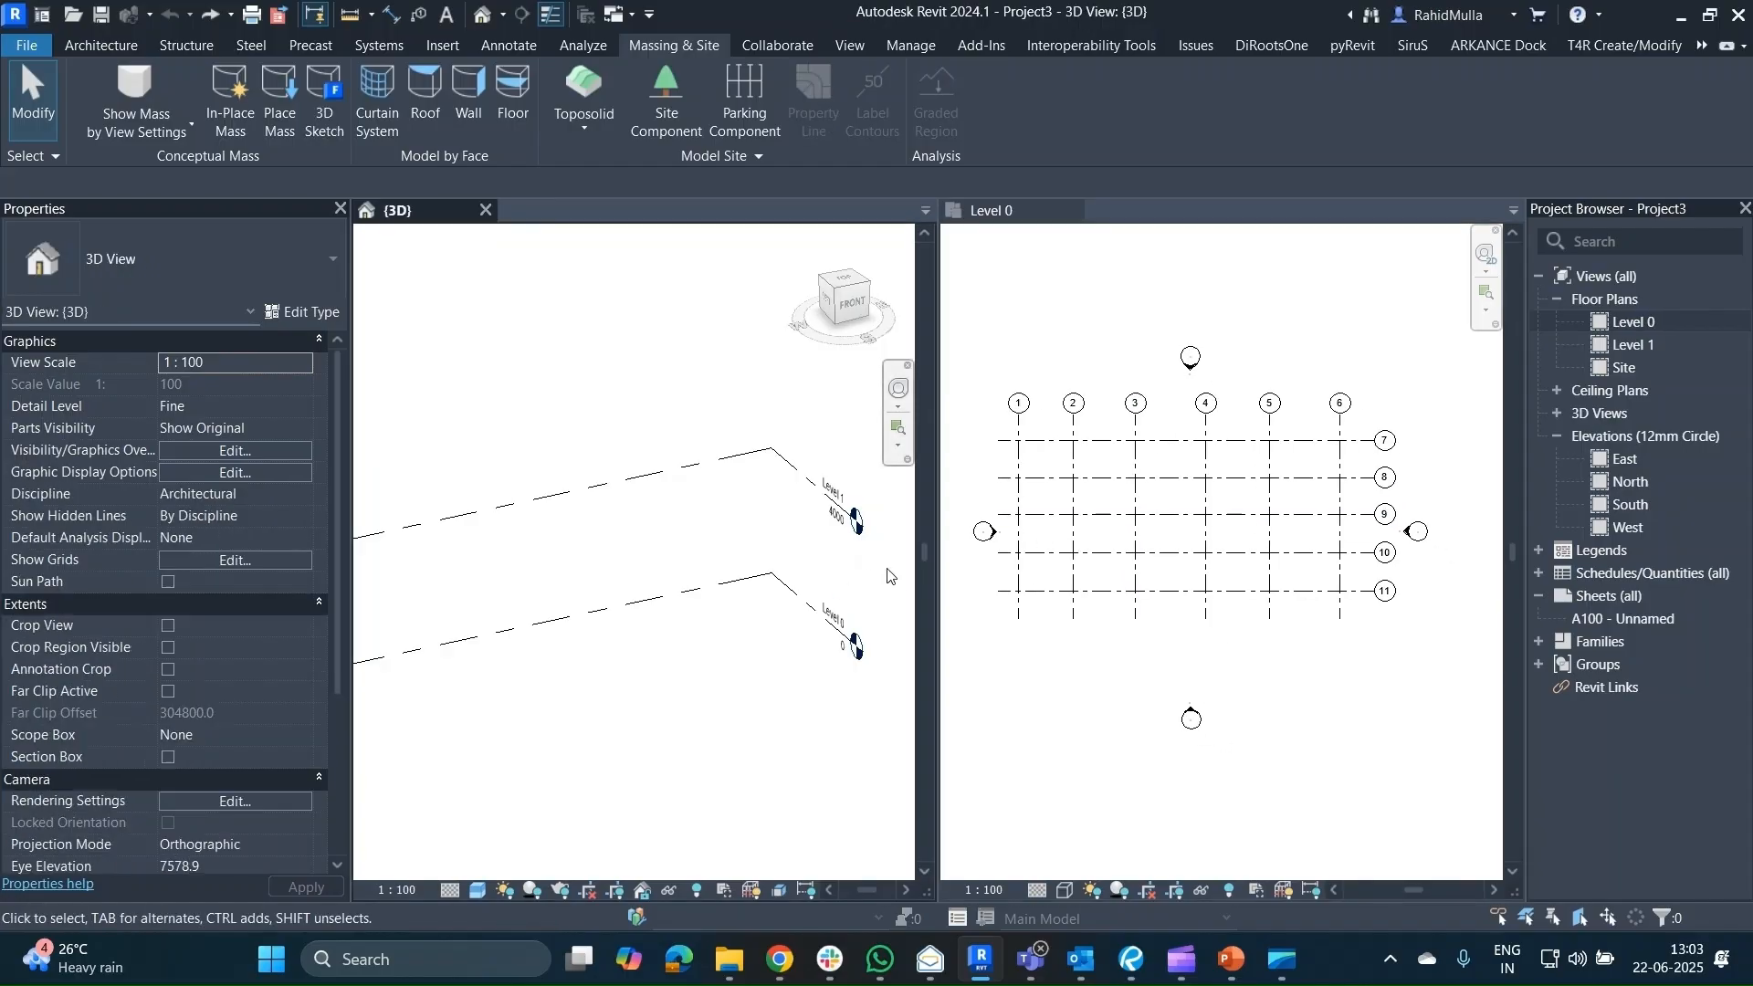
middle_drag(779, 621, 857, 567)
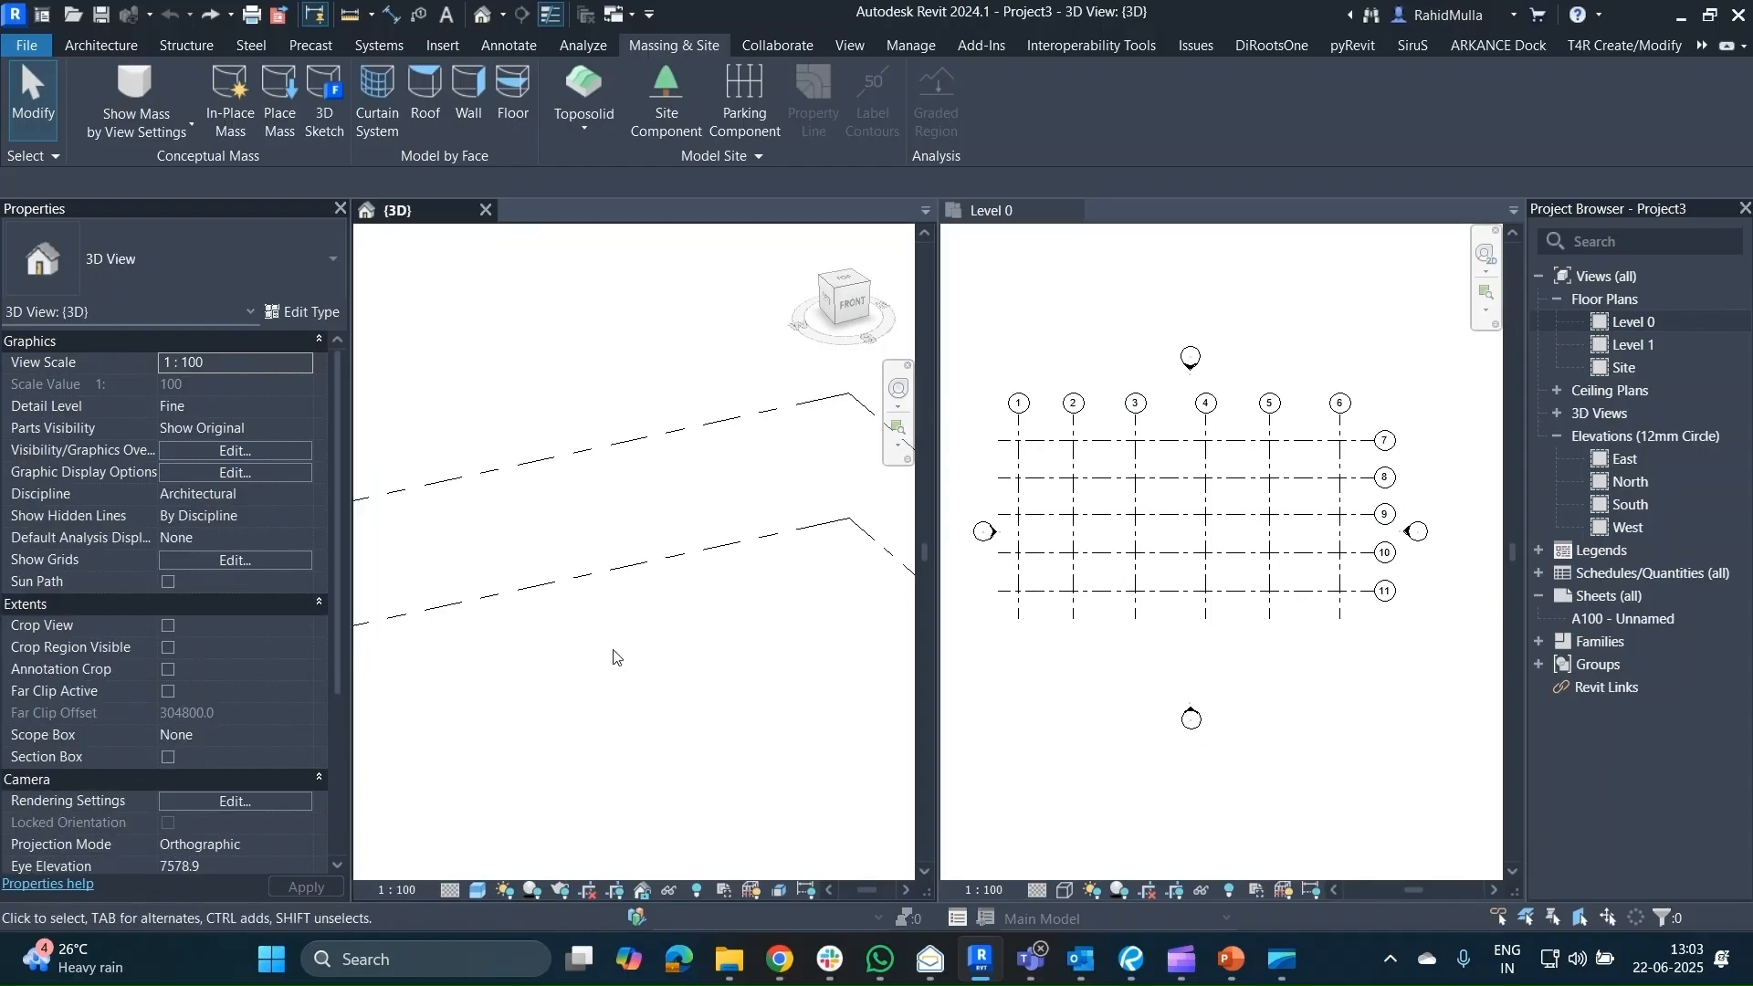
scroll(614, 655, down, 1)
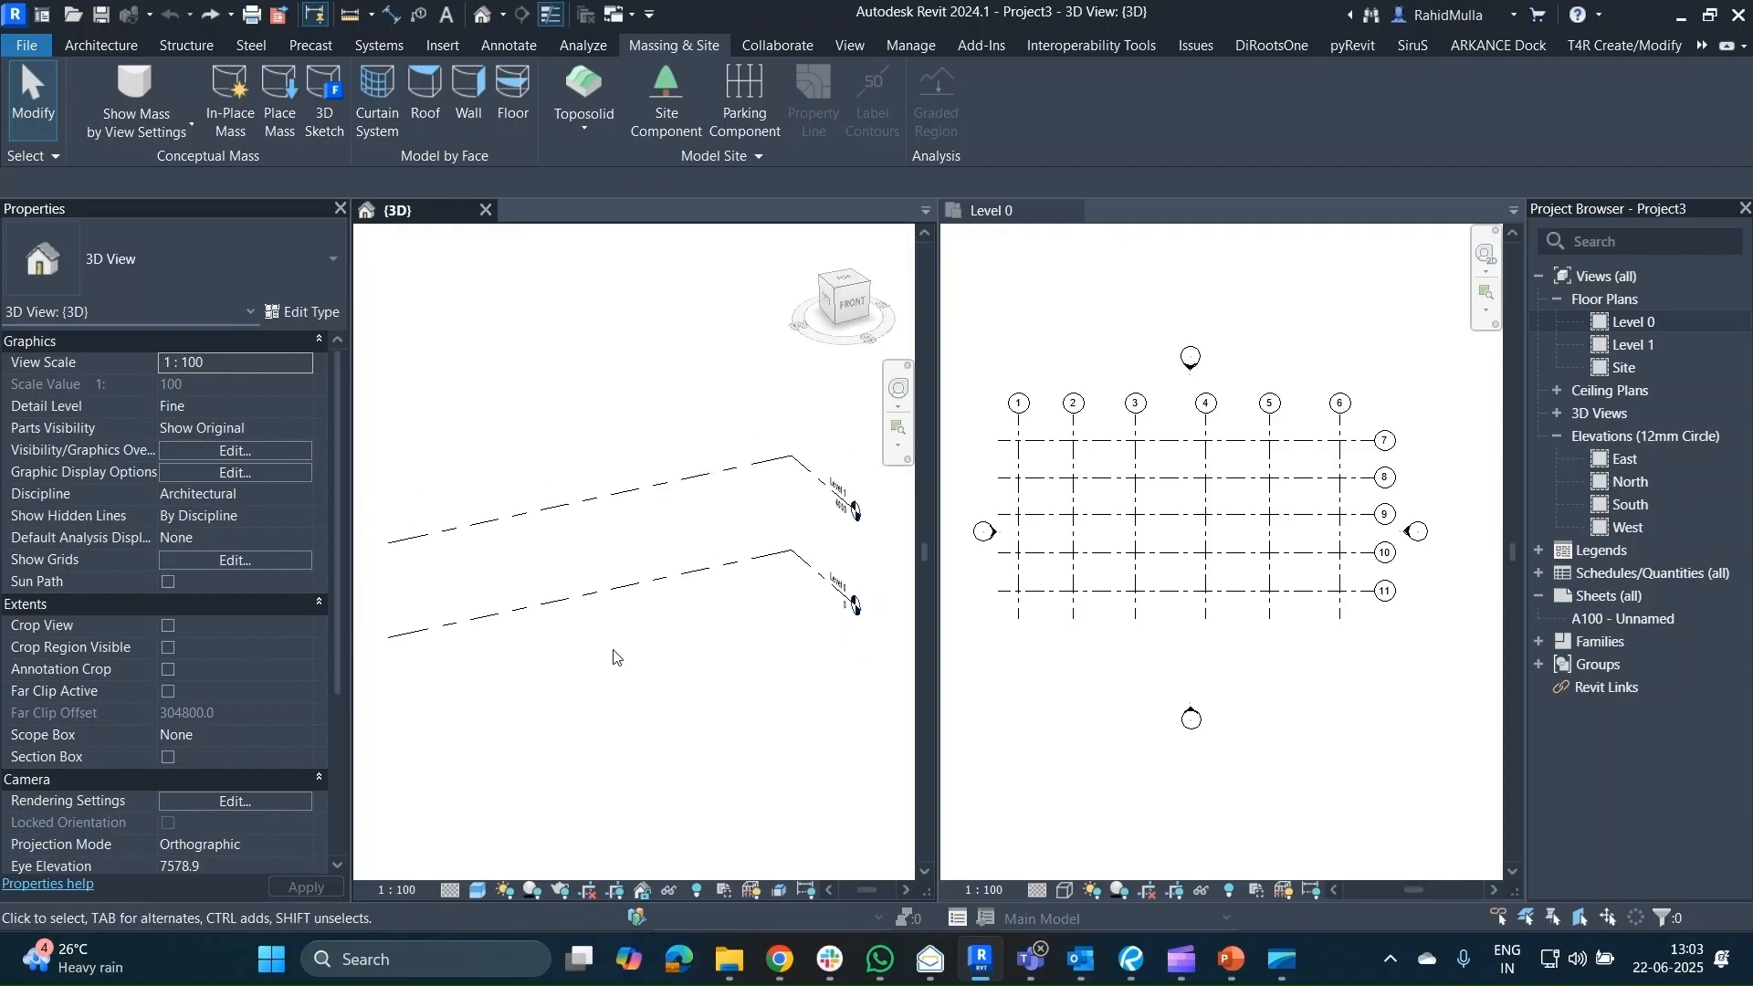
scroll(217, 618, down, 2)
scroll(218, 617, up, 2)
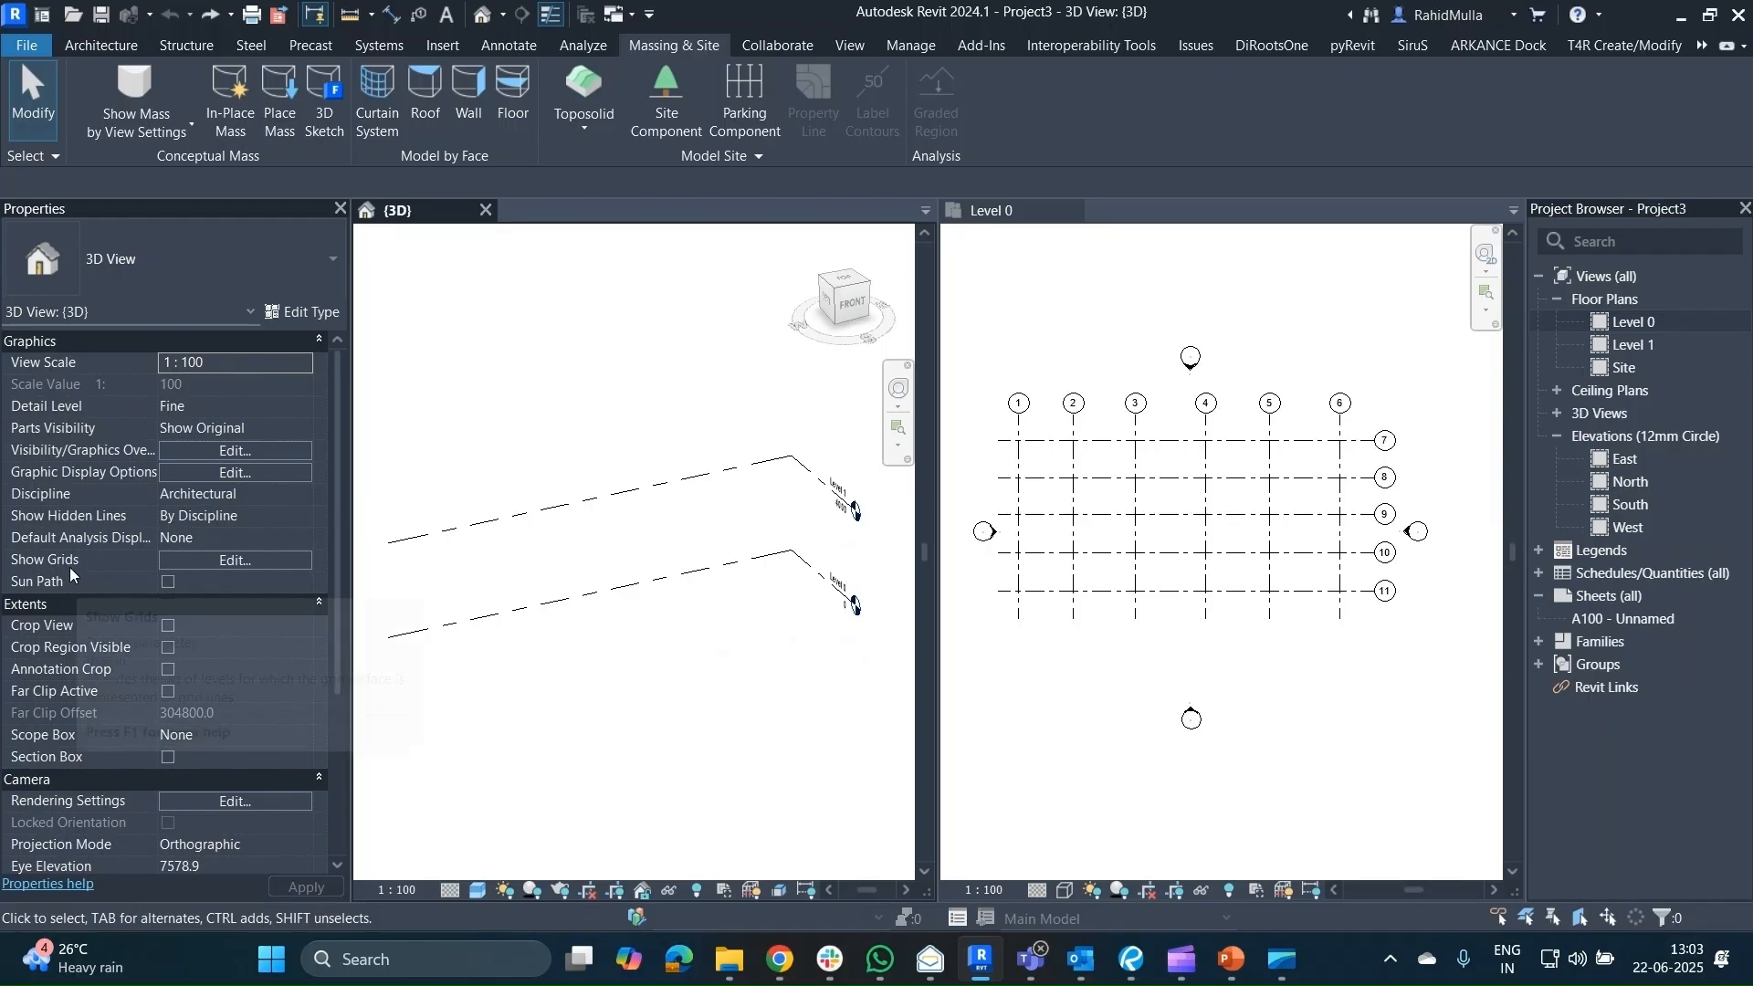
click(194, 564)
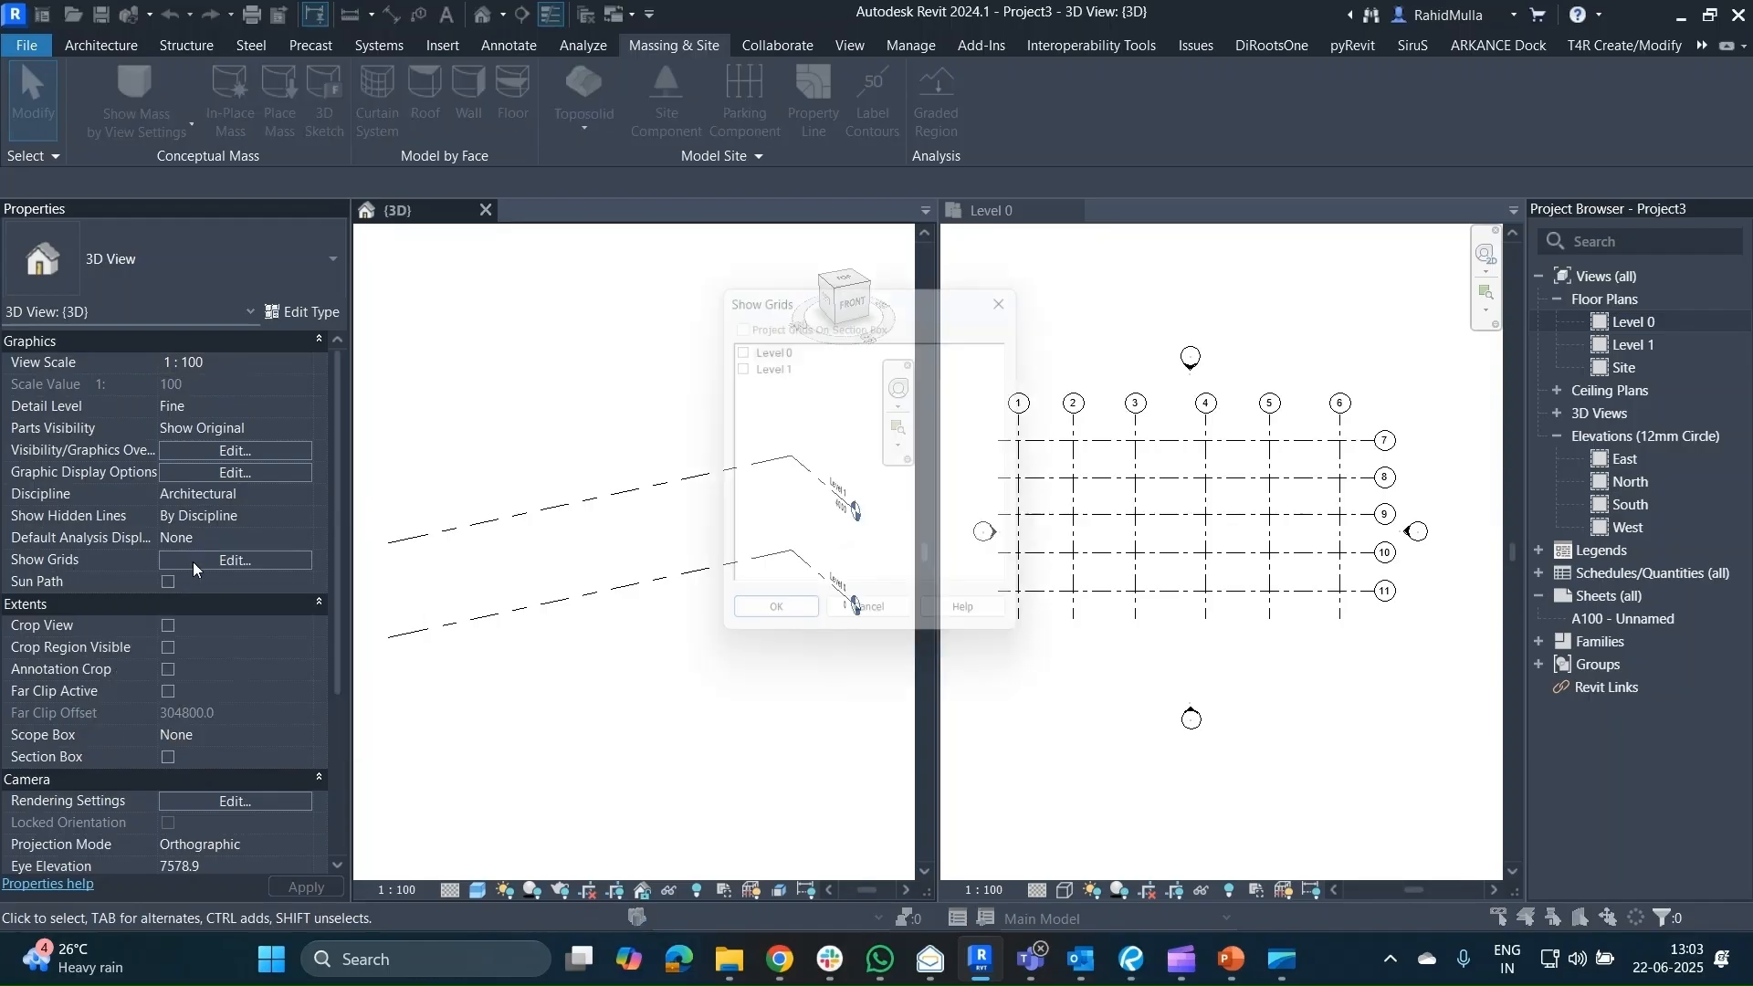
click(741, 349)
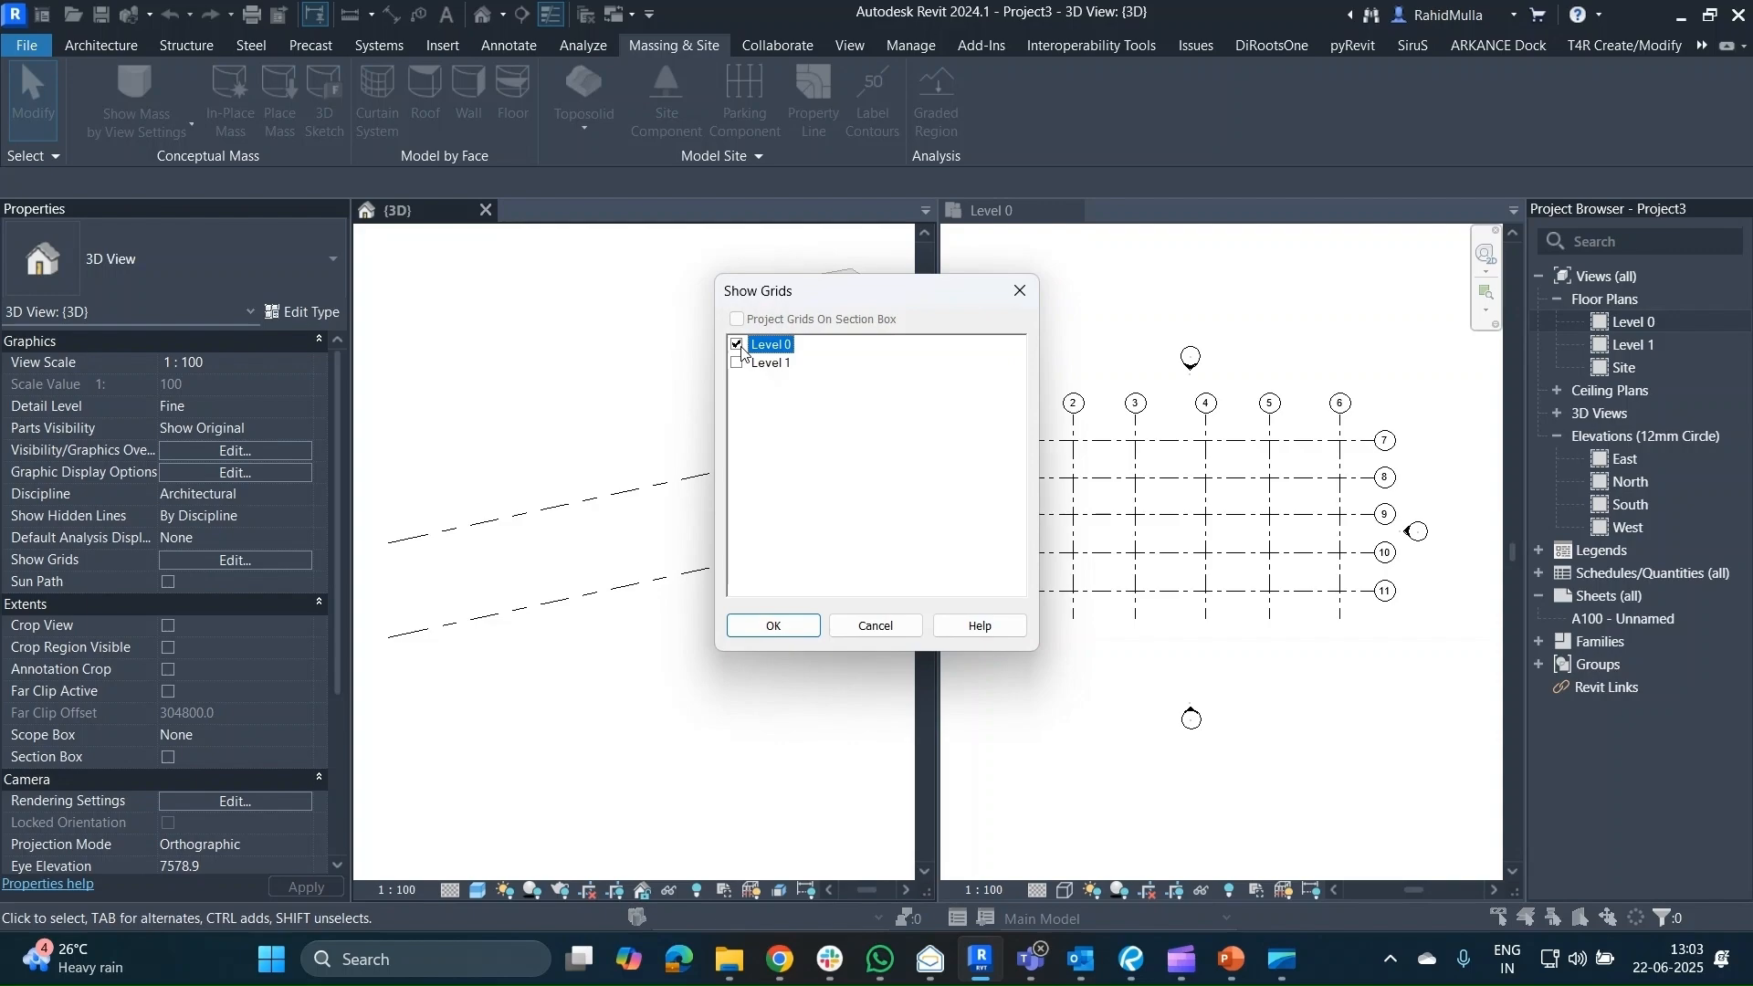
click(776, 626)
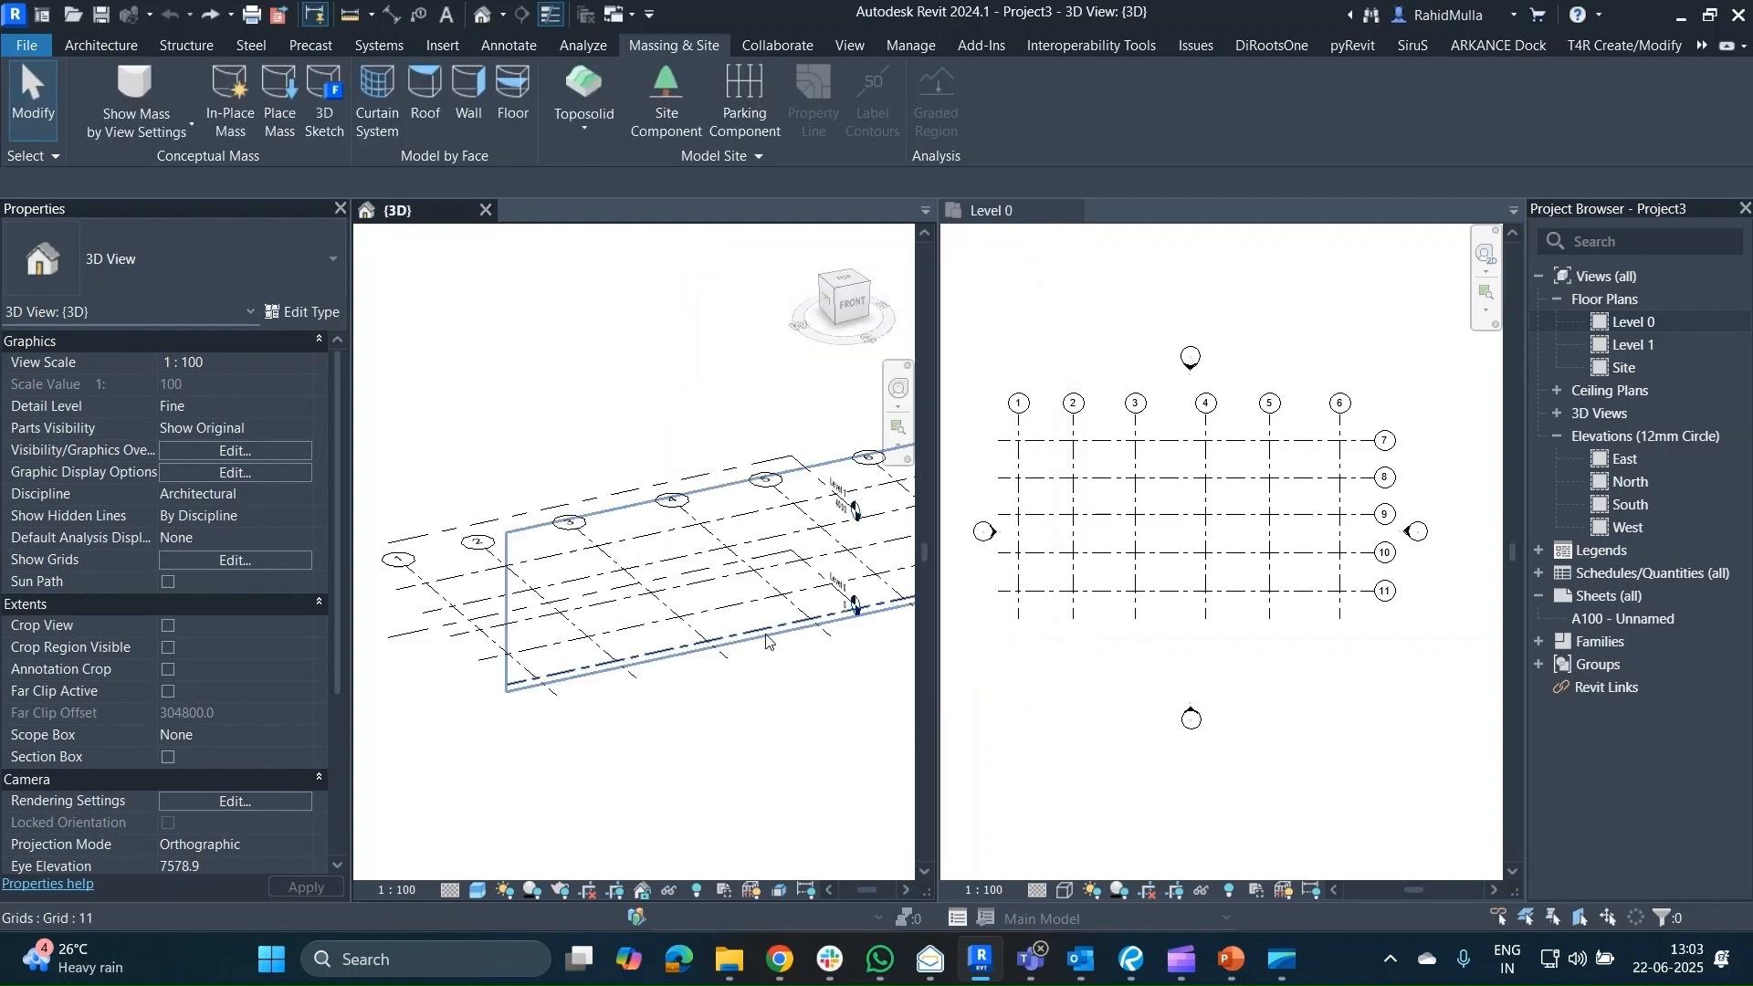
shift+middle_drag(636, 728, 684, 731)
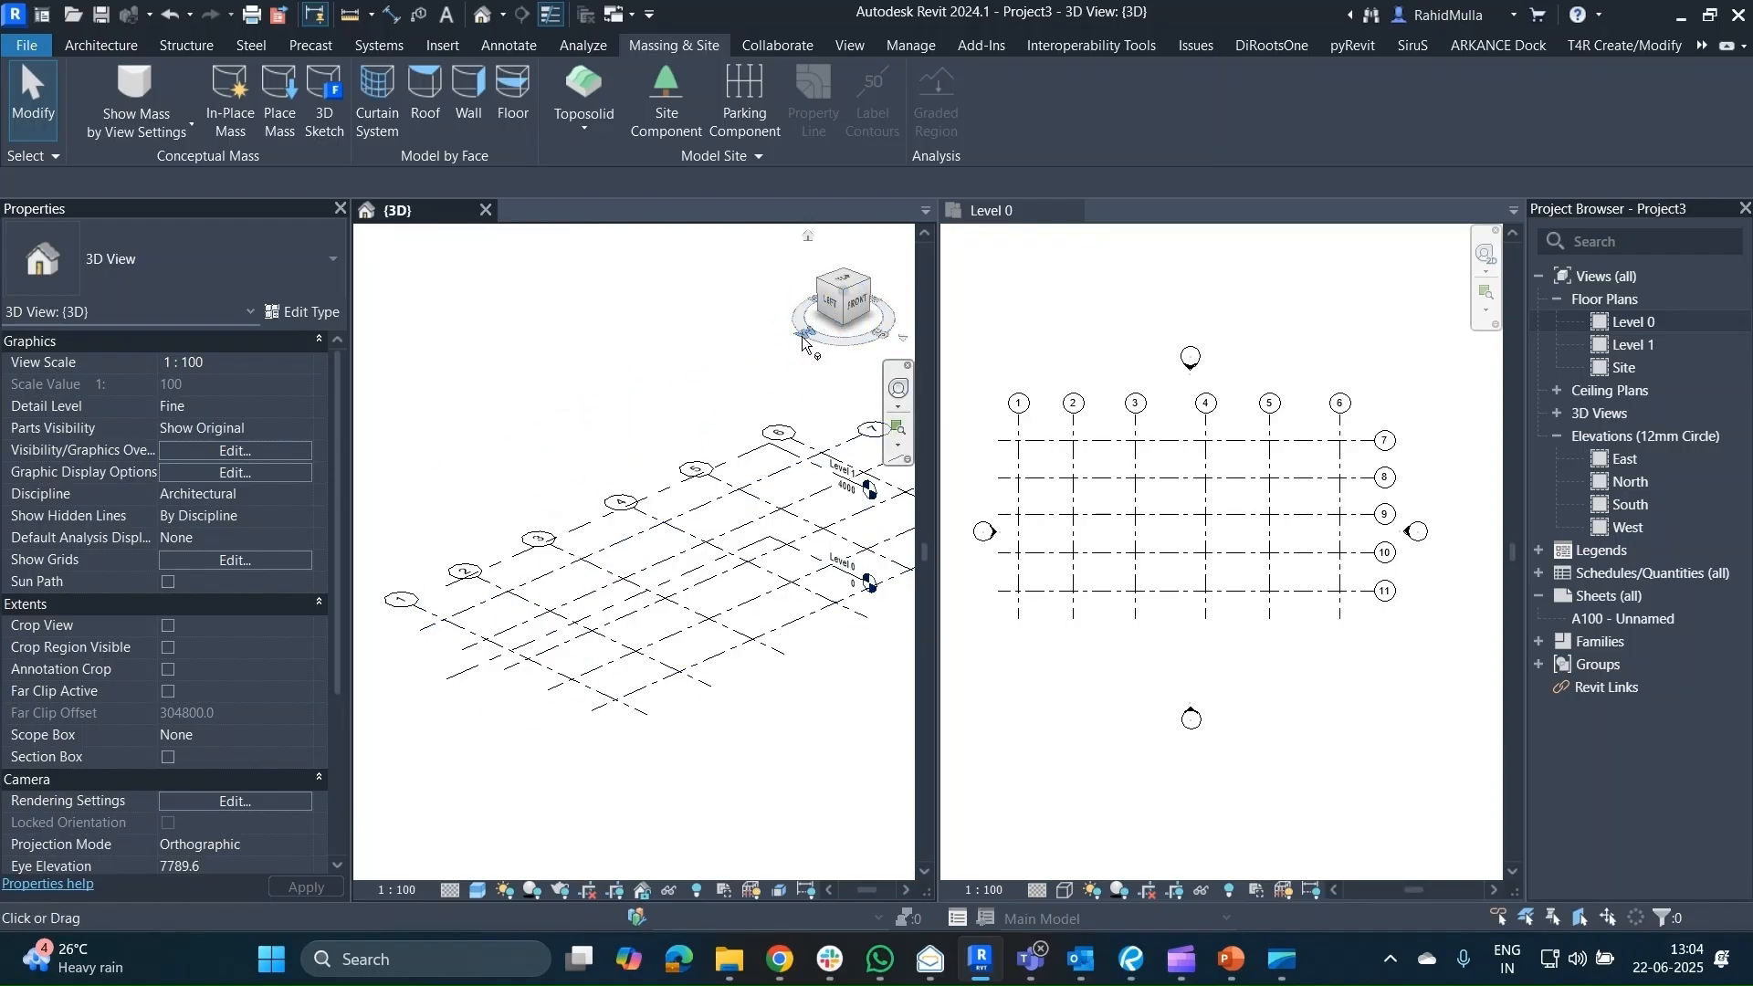
Open the West elevation from its elevation marker in the Level 0 floor plan.
click(1312, 676)
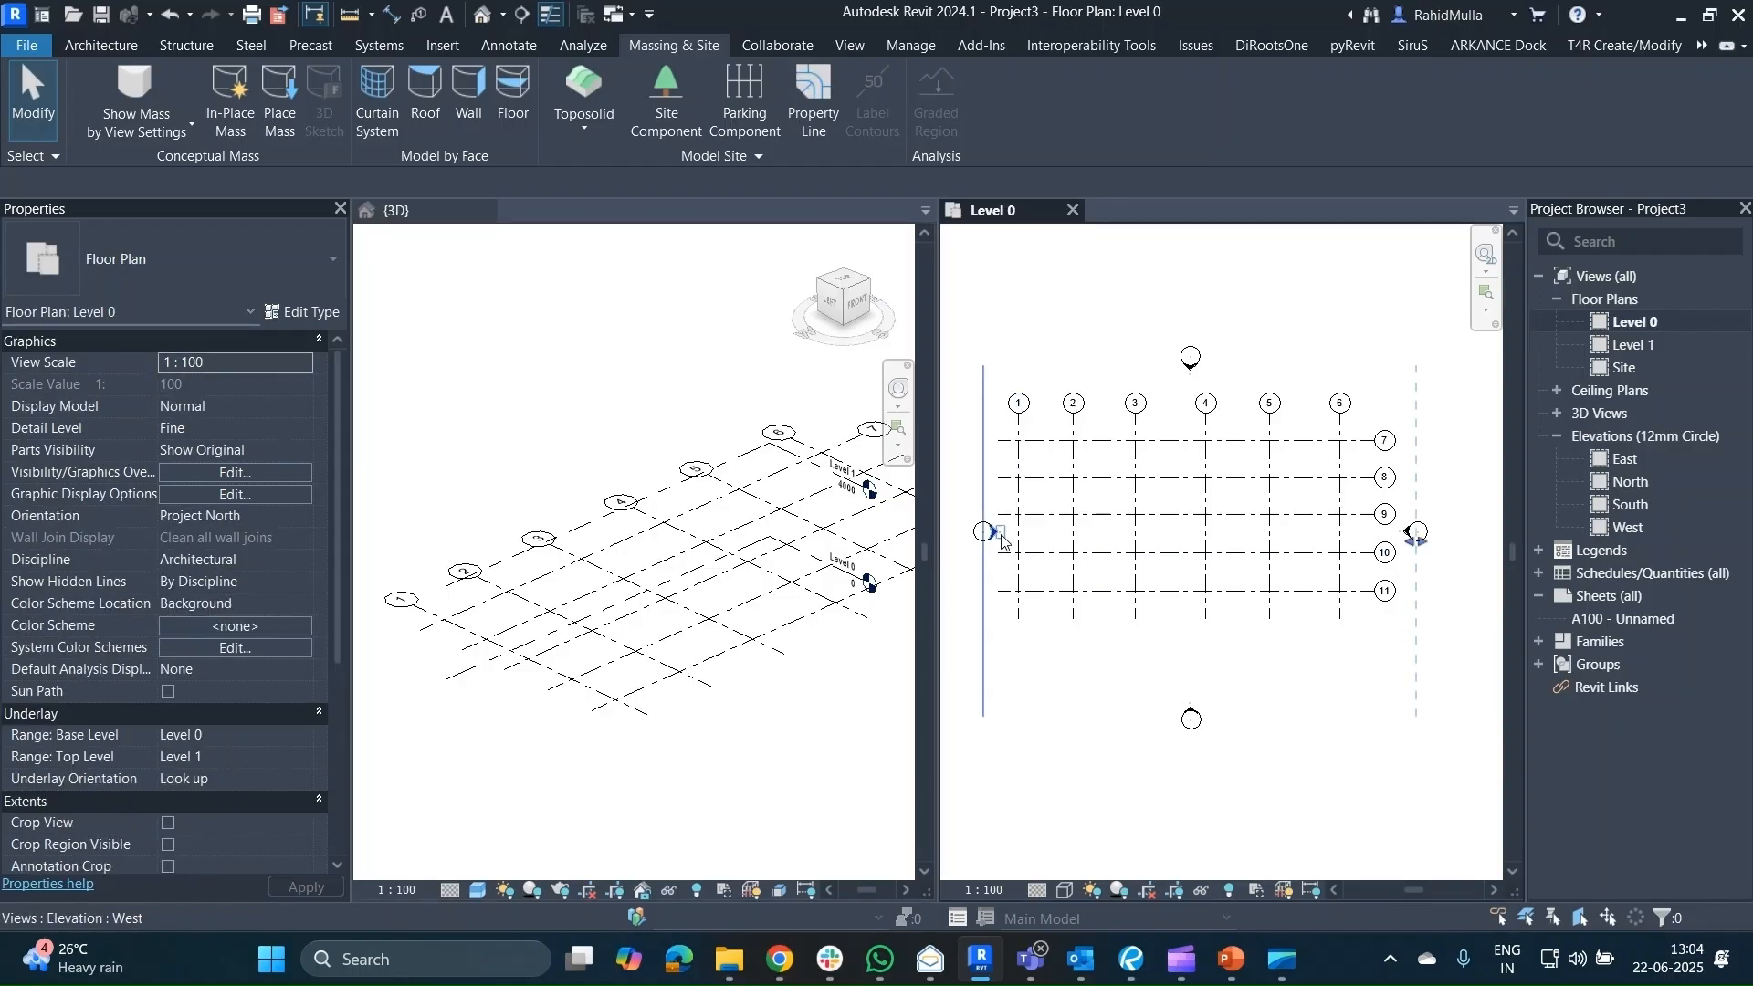
right_click(994, 532)
click(1106, 444)
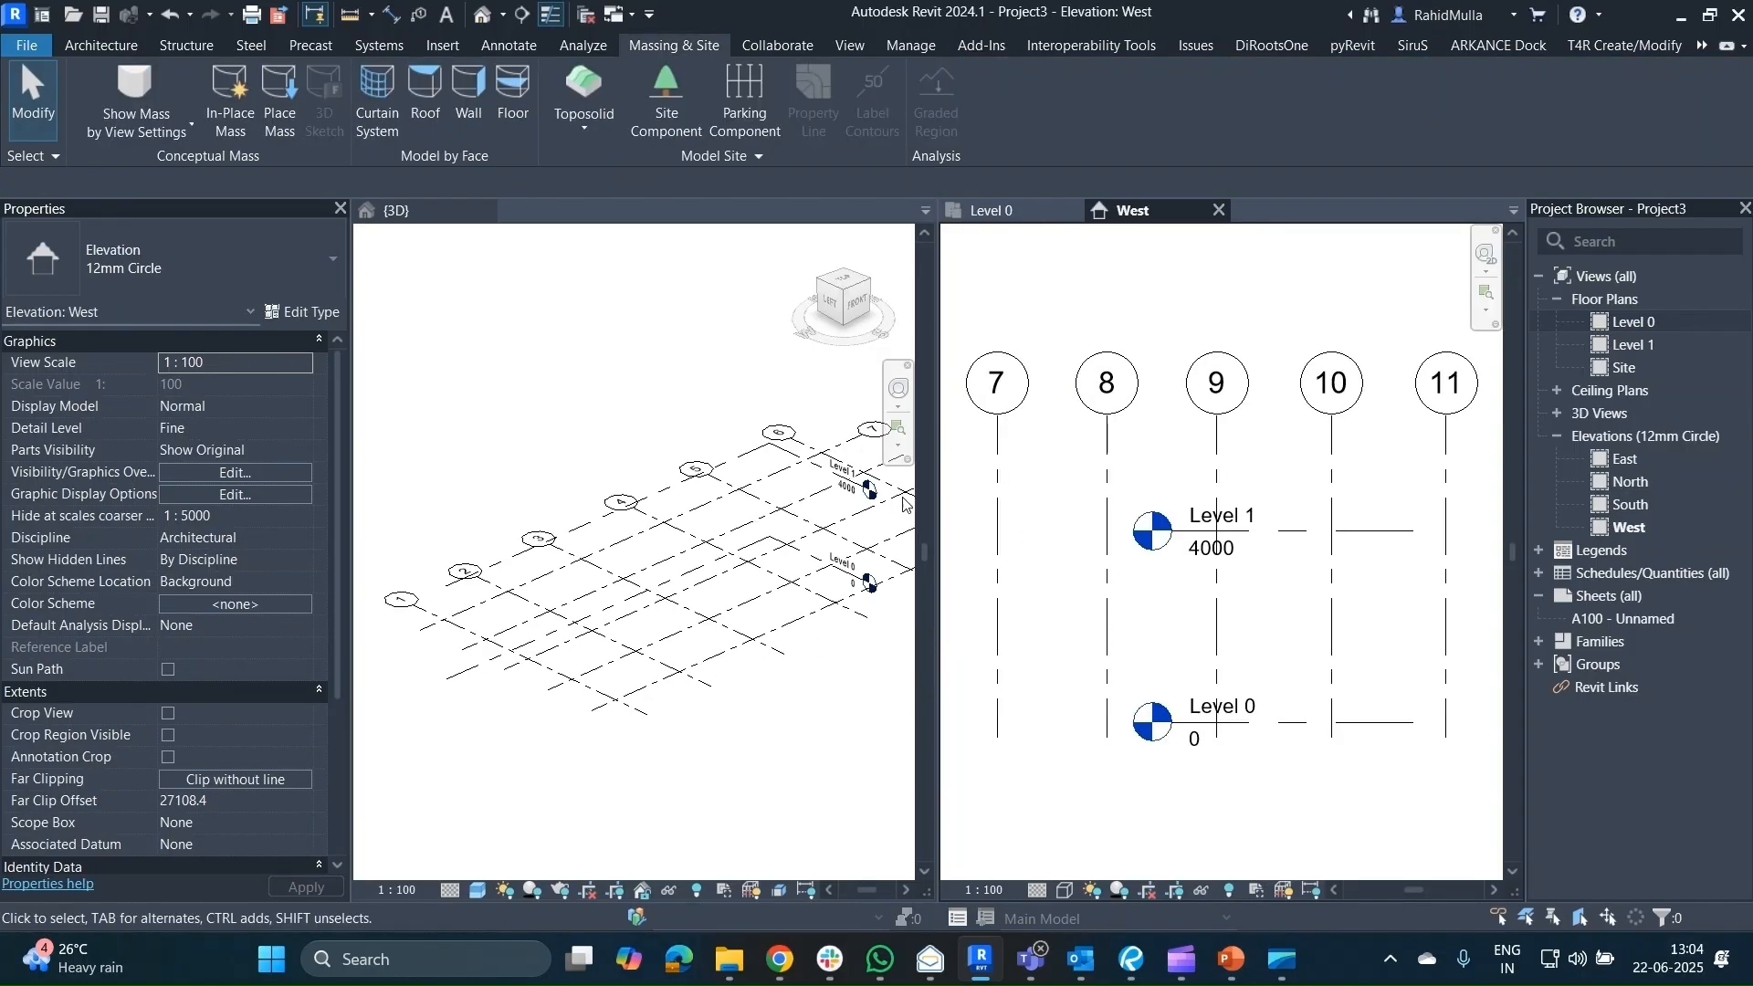
Extend both ends of the Level 0 and Level 1 lines beyond grids 7 and 11 in the West elevation.
scroll(1367, 544, down, 1)
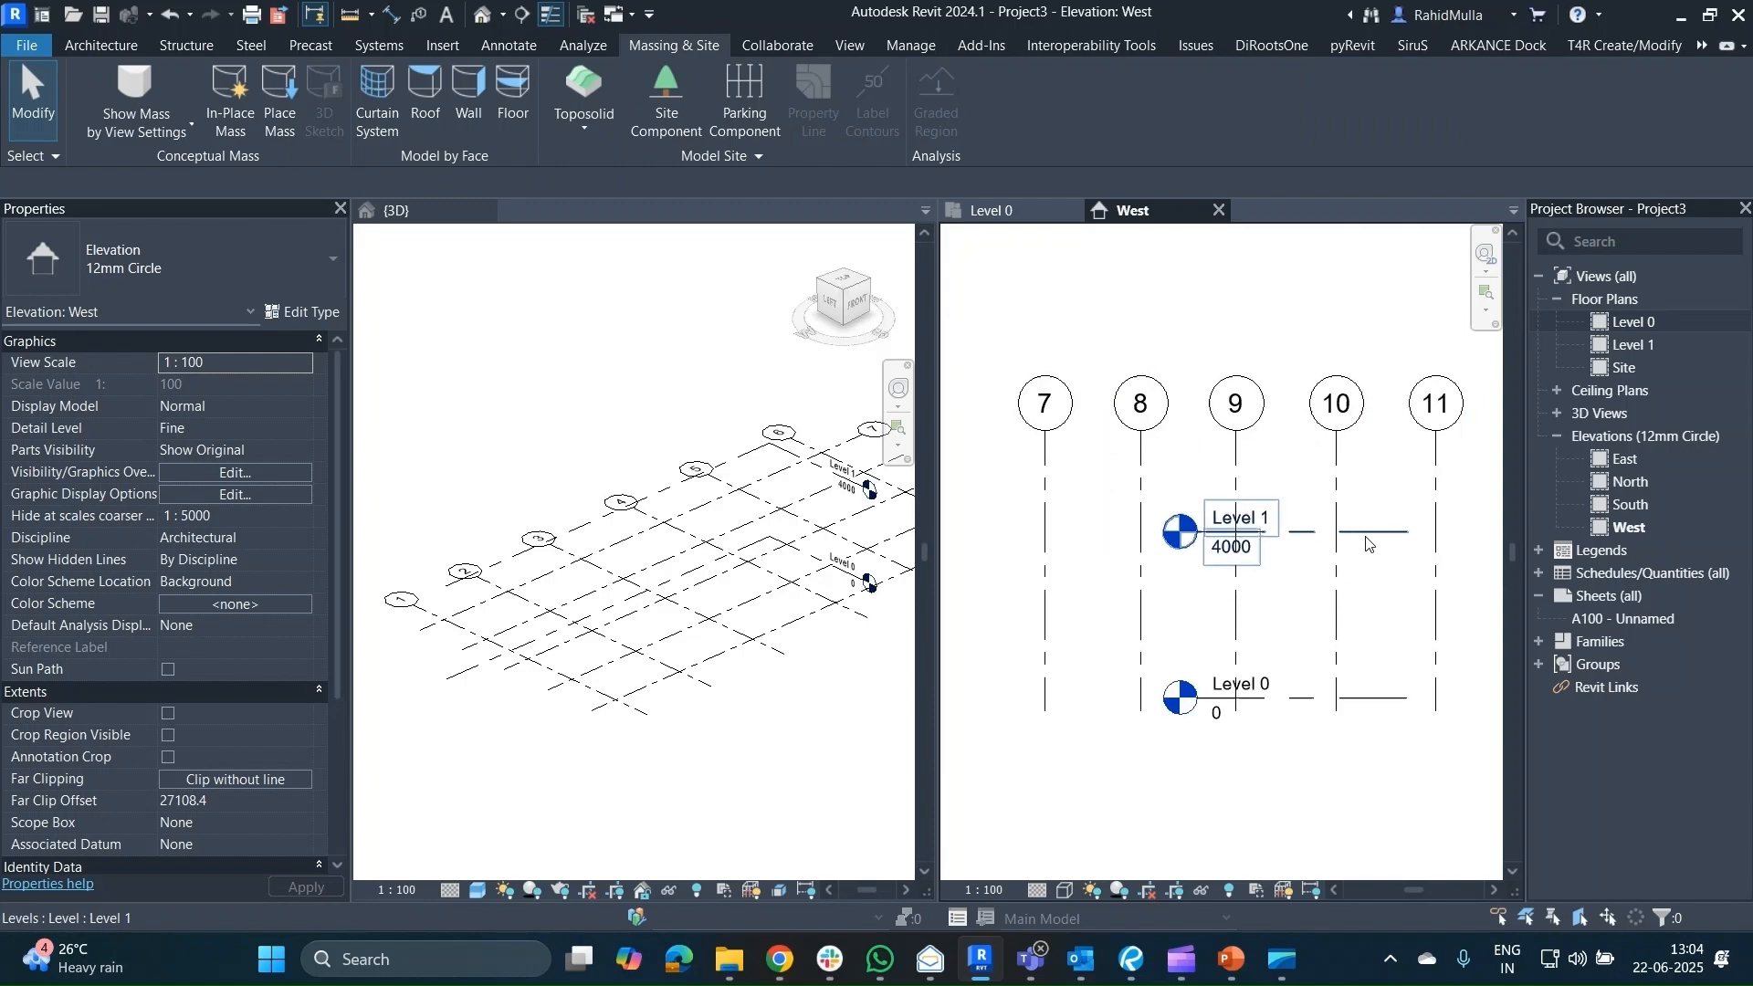
scroll(1366, 537, down, 1)
click(1366, 534)
drag(1219, 532, 960, 532)
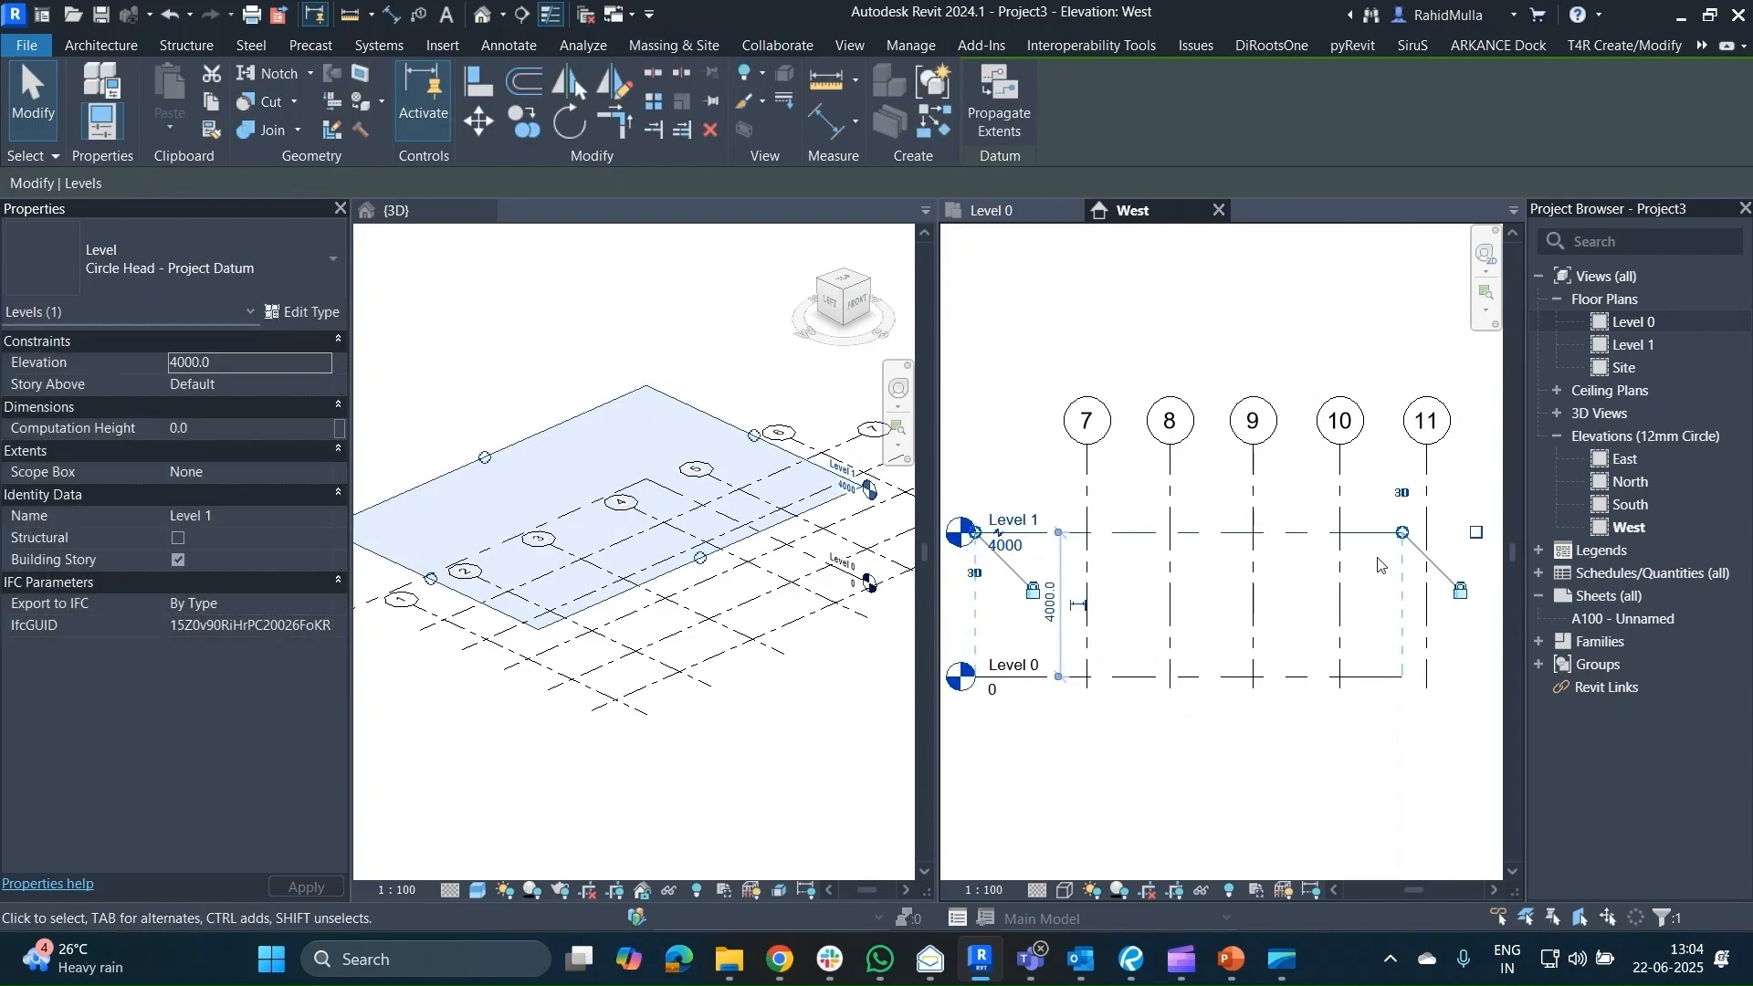
scroll(1123, 568, down, 2)
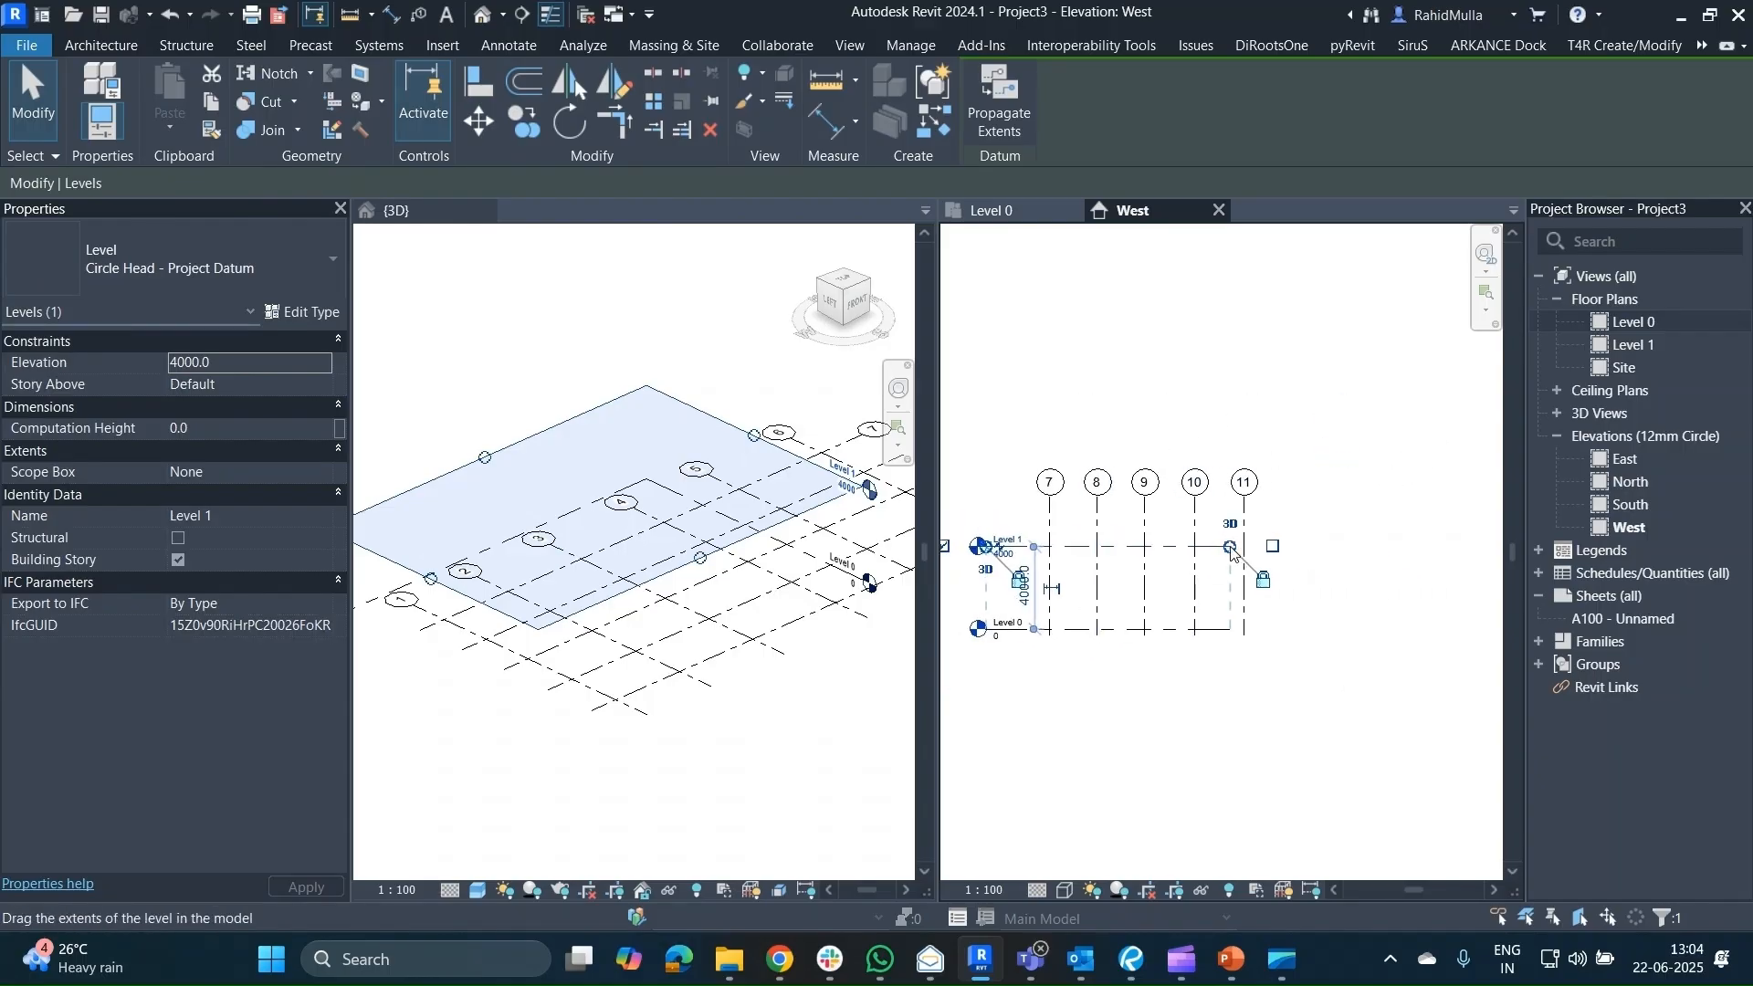
drag(1232, 551, 1356, 546)
click(1306, 709)
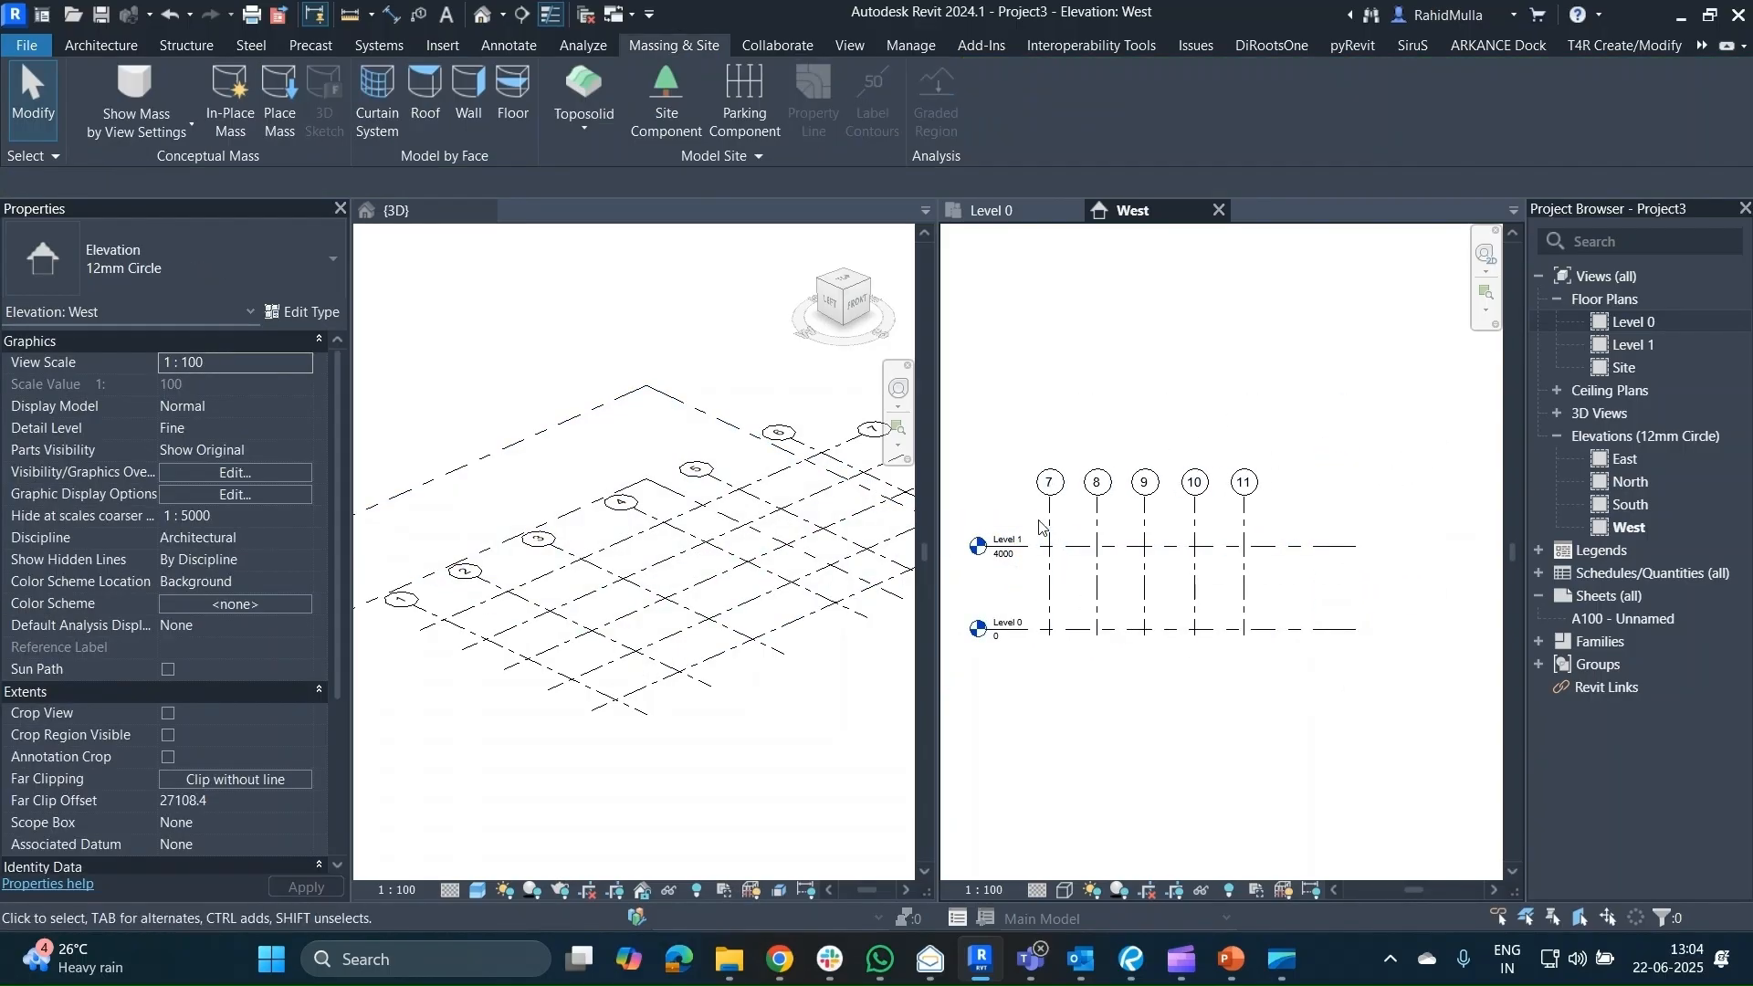
Extend the lower ends of grids 7 to 11 further below Level 0 in the West elevation.
click(1049, 527)
drag(1050, 637, 1036, 701)
click(1339, 450)
click(717, 722)
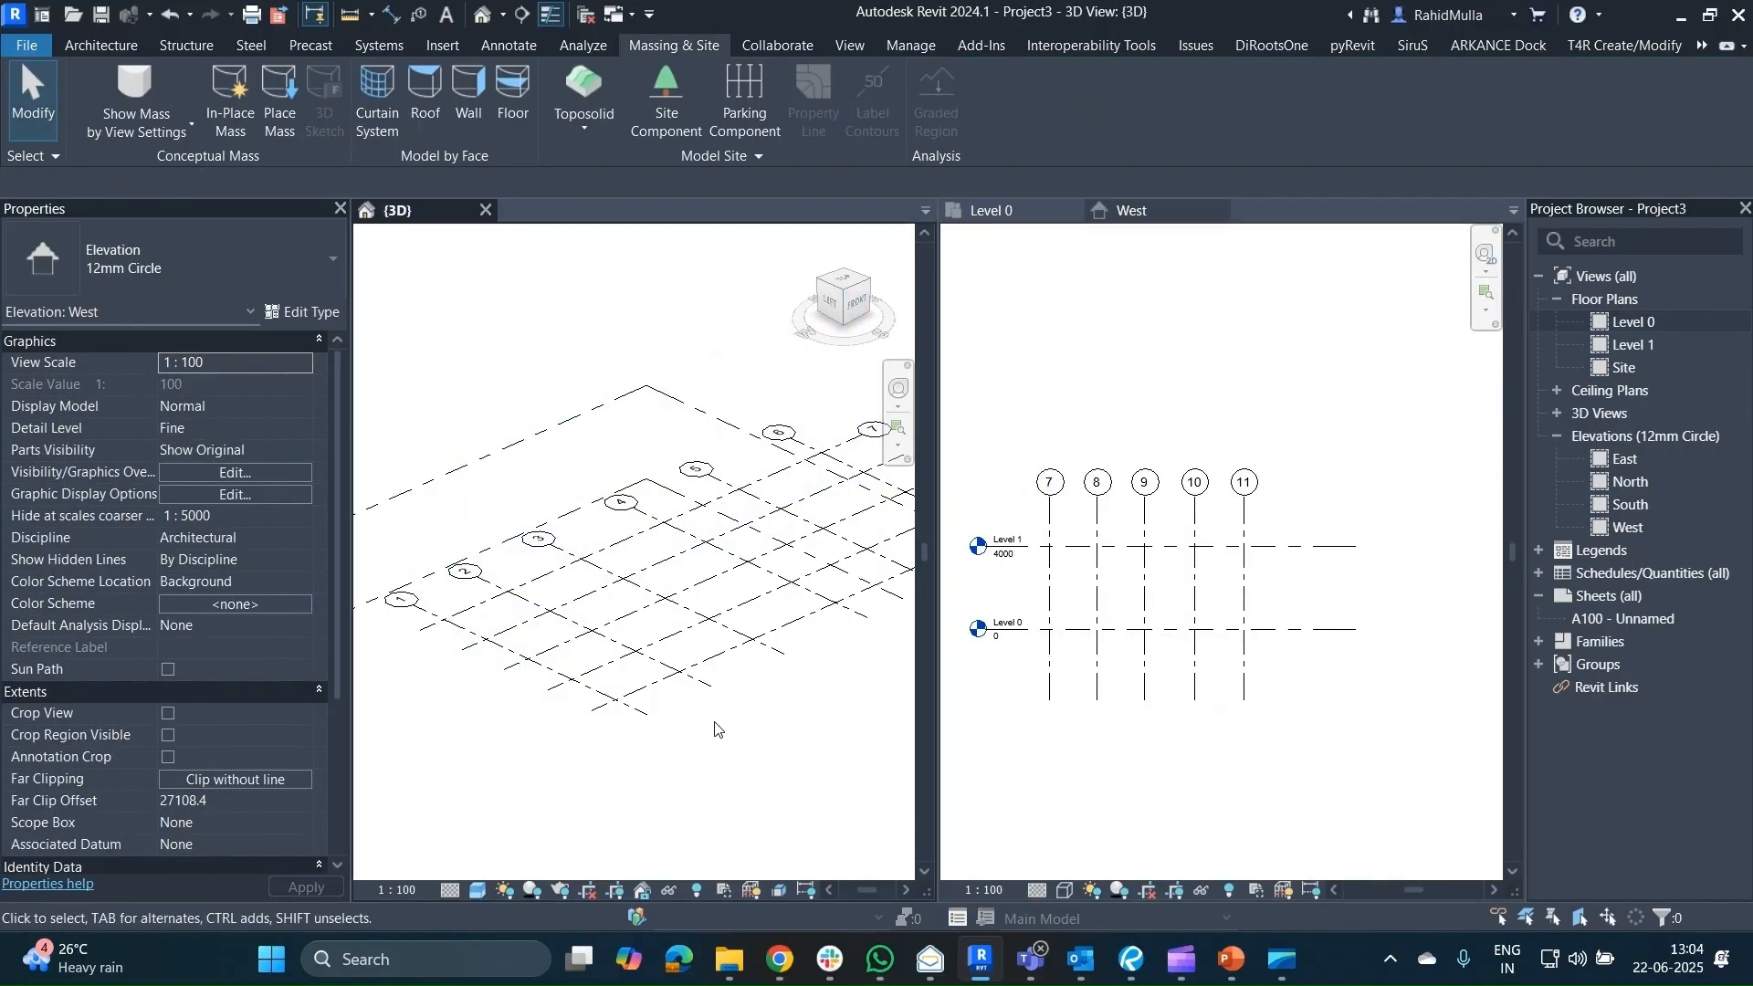
middle_drag(719, 742, 700, 697)
scroll(665, 740, down, 1)
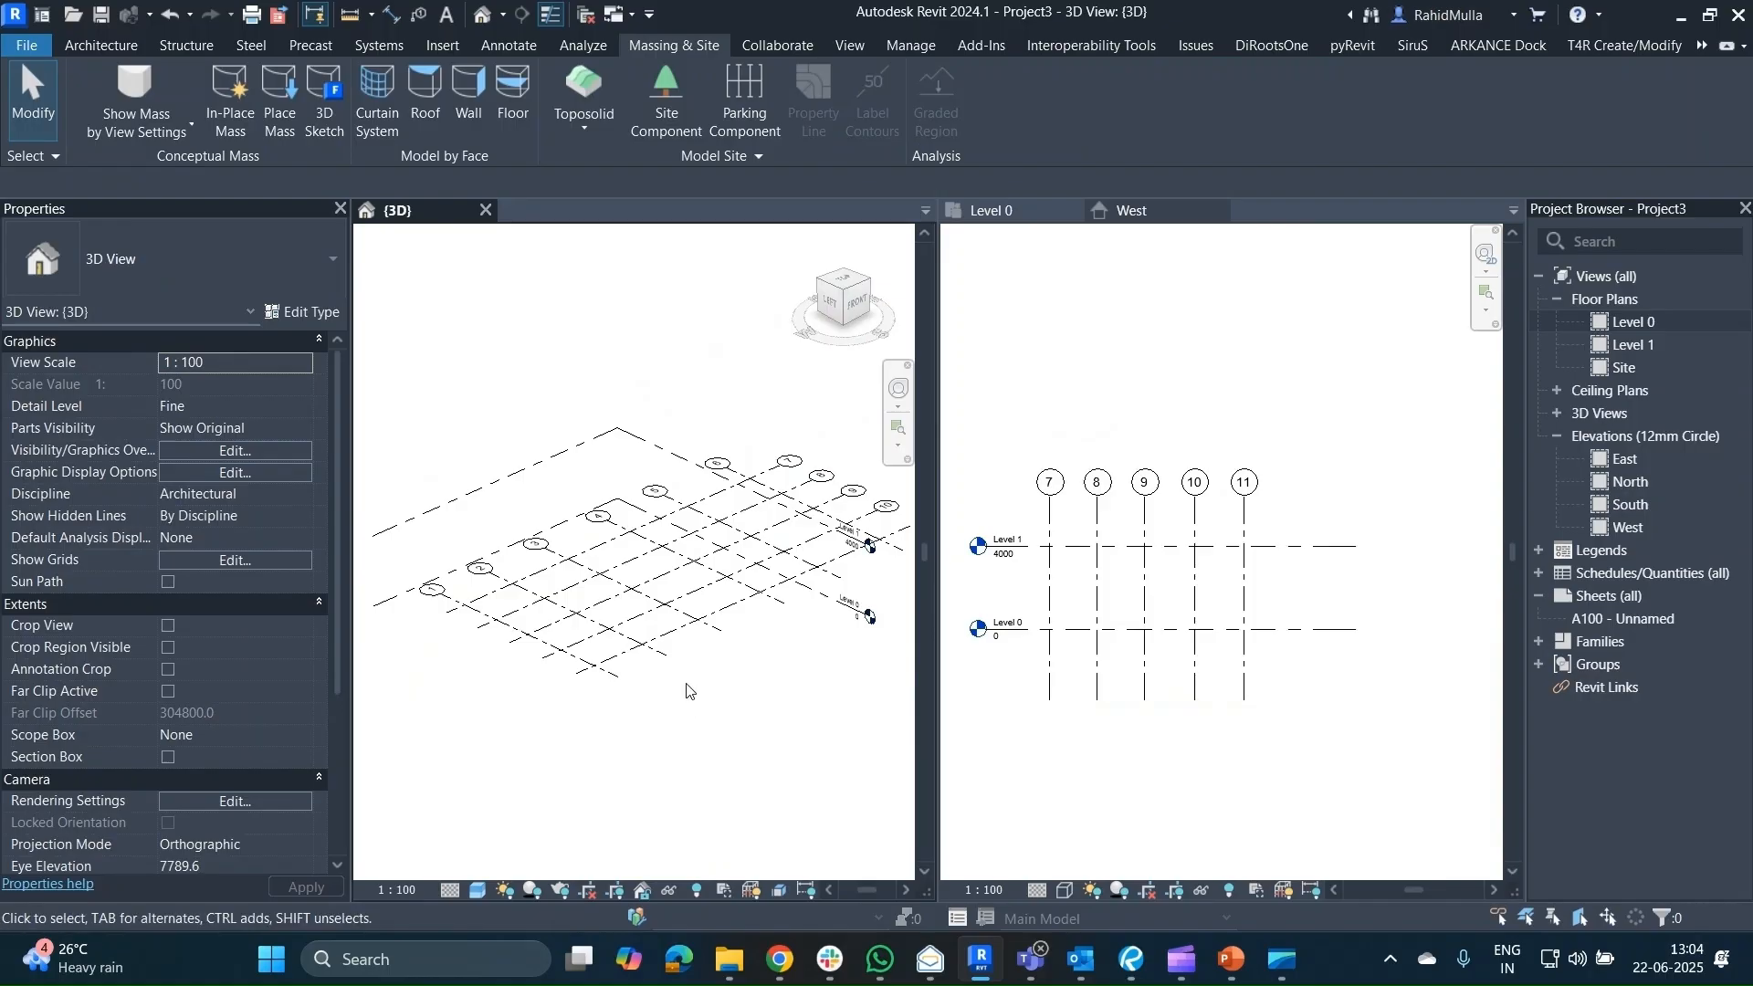
Start an in-place mass named Mass 1 and make the West elevation the active view.
click(250, 109)
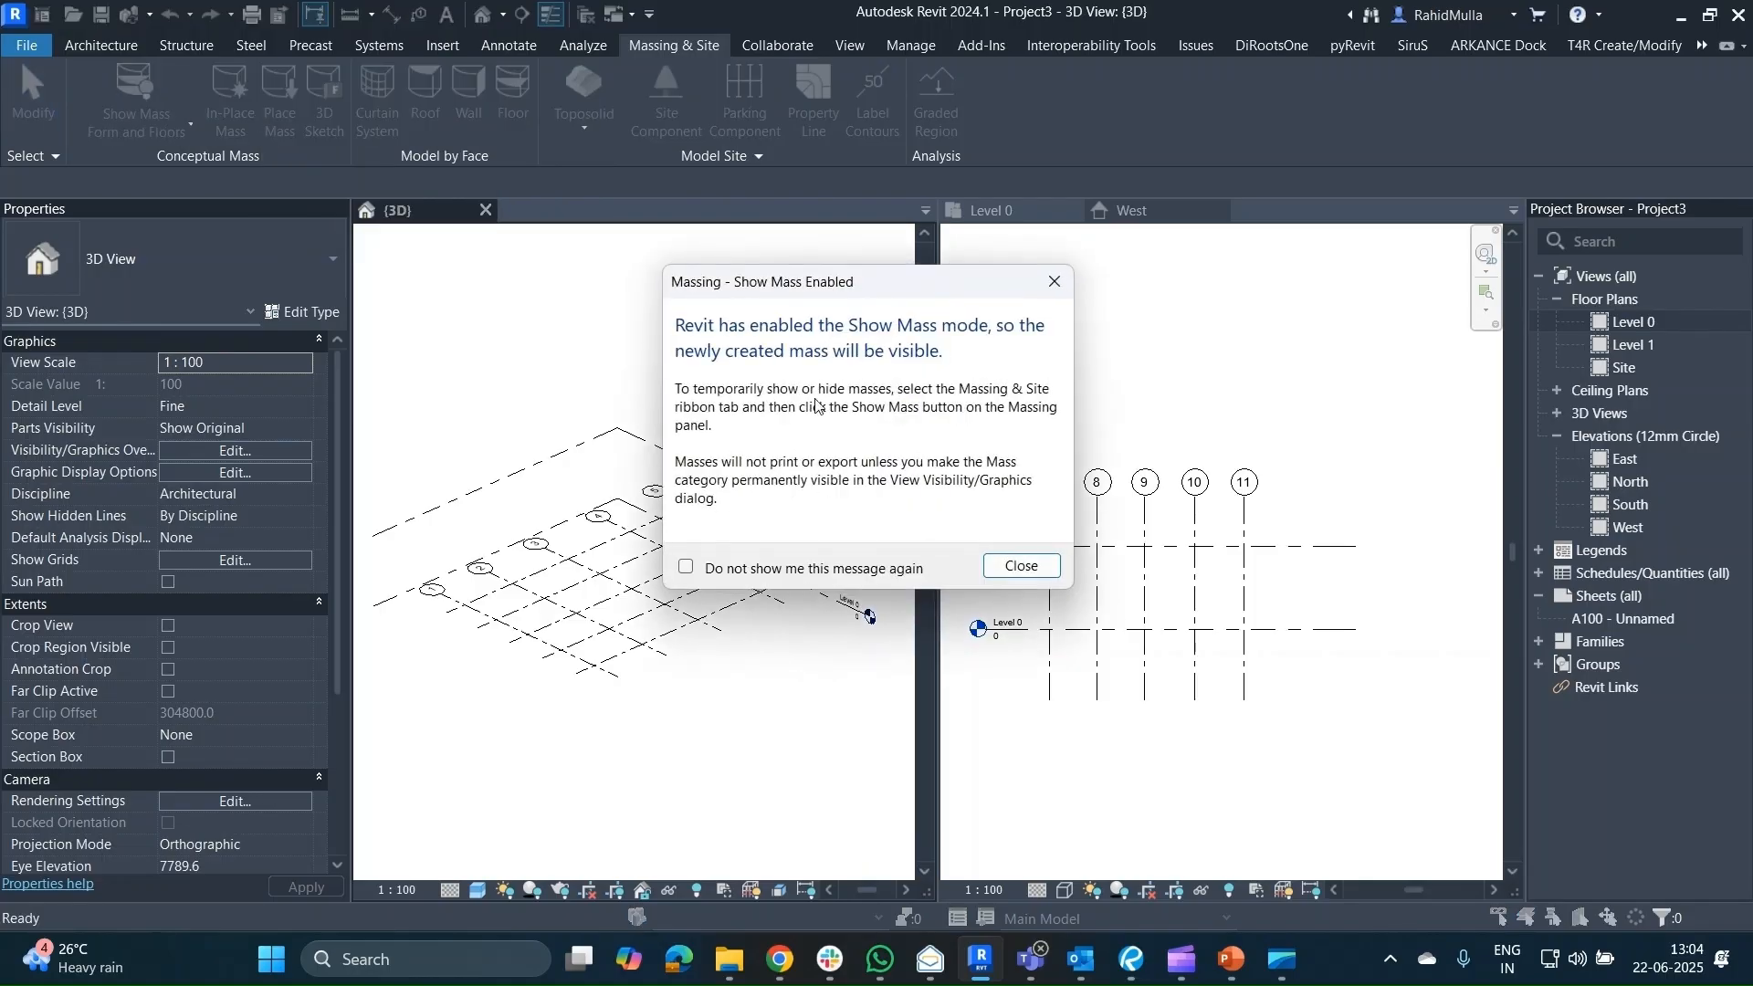
click(1016, 568)
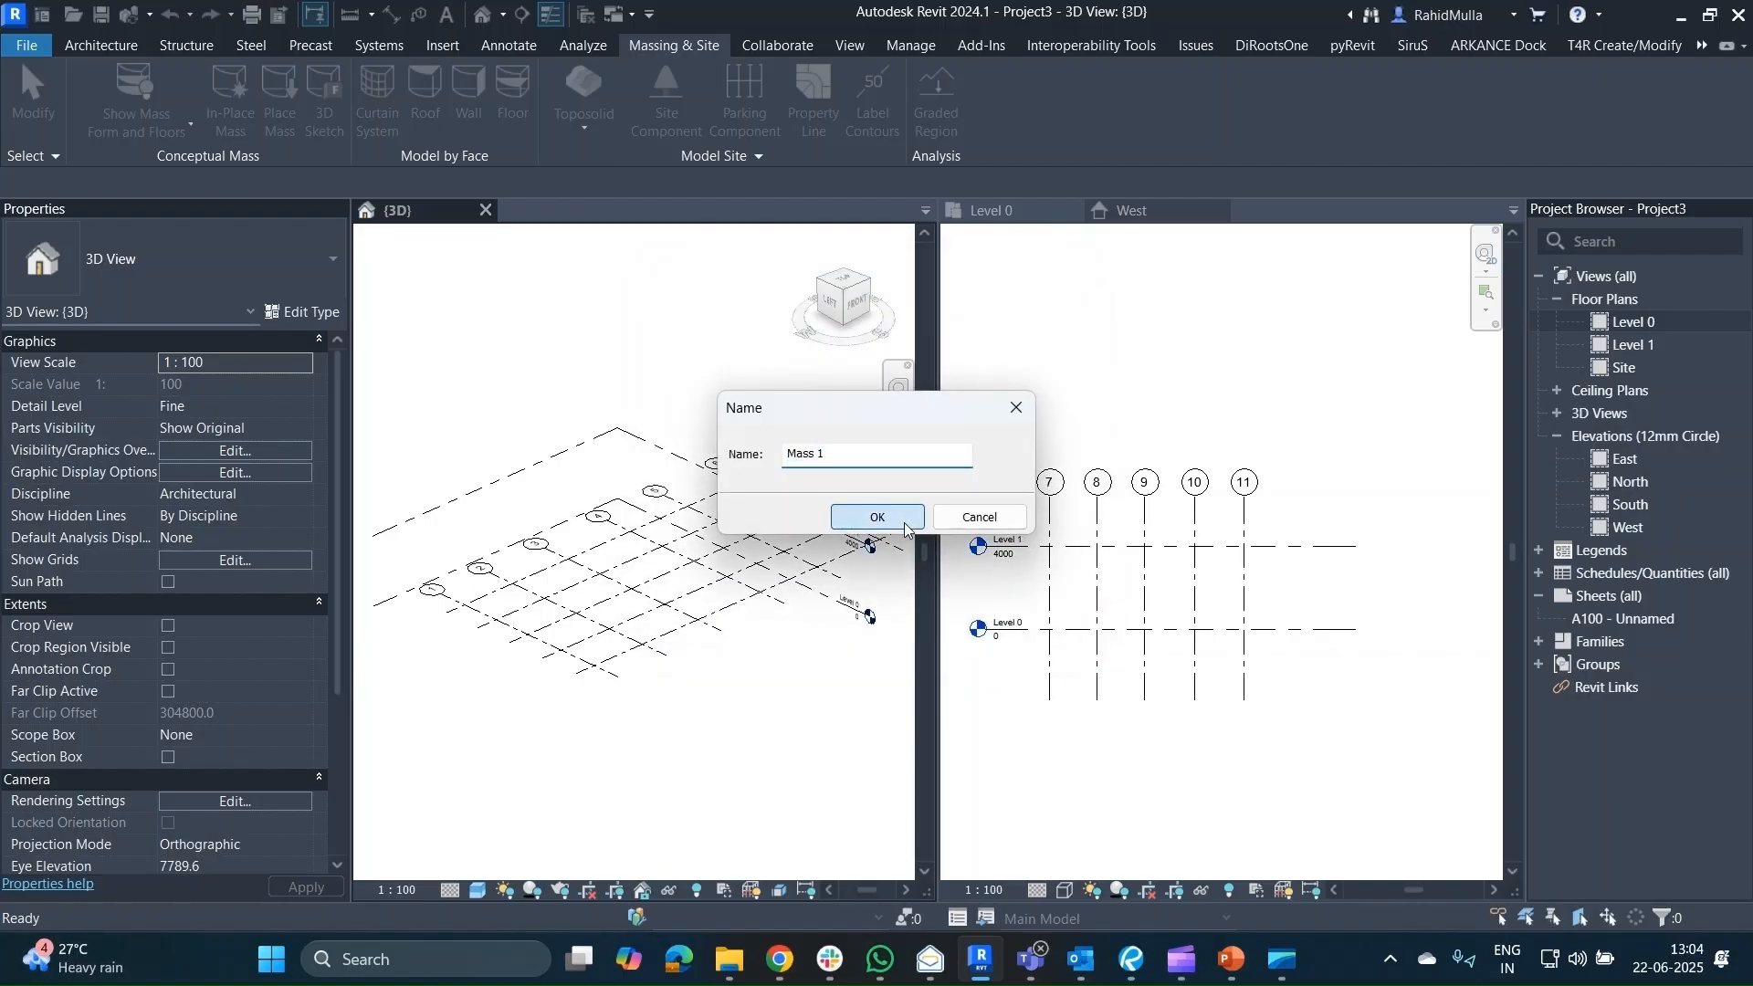
click(904, 527)
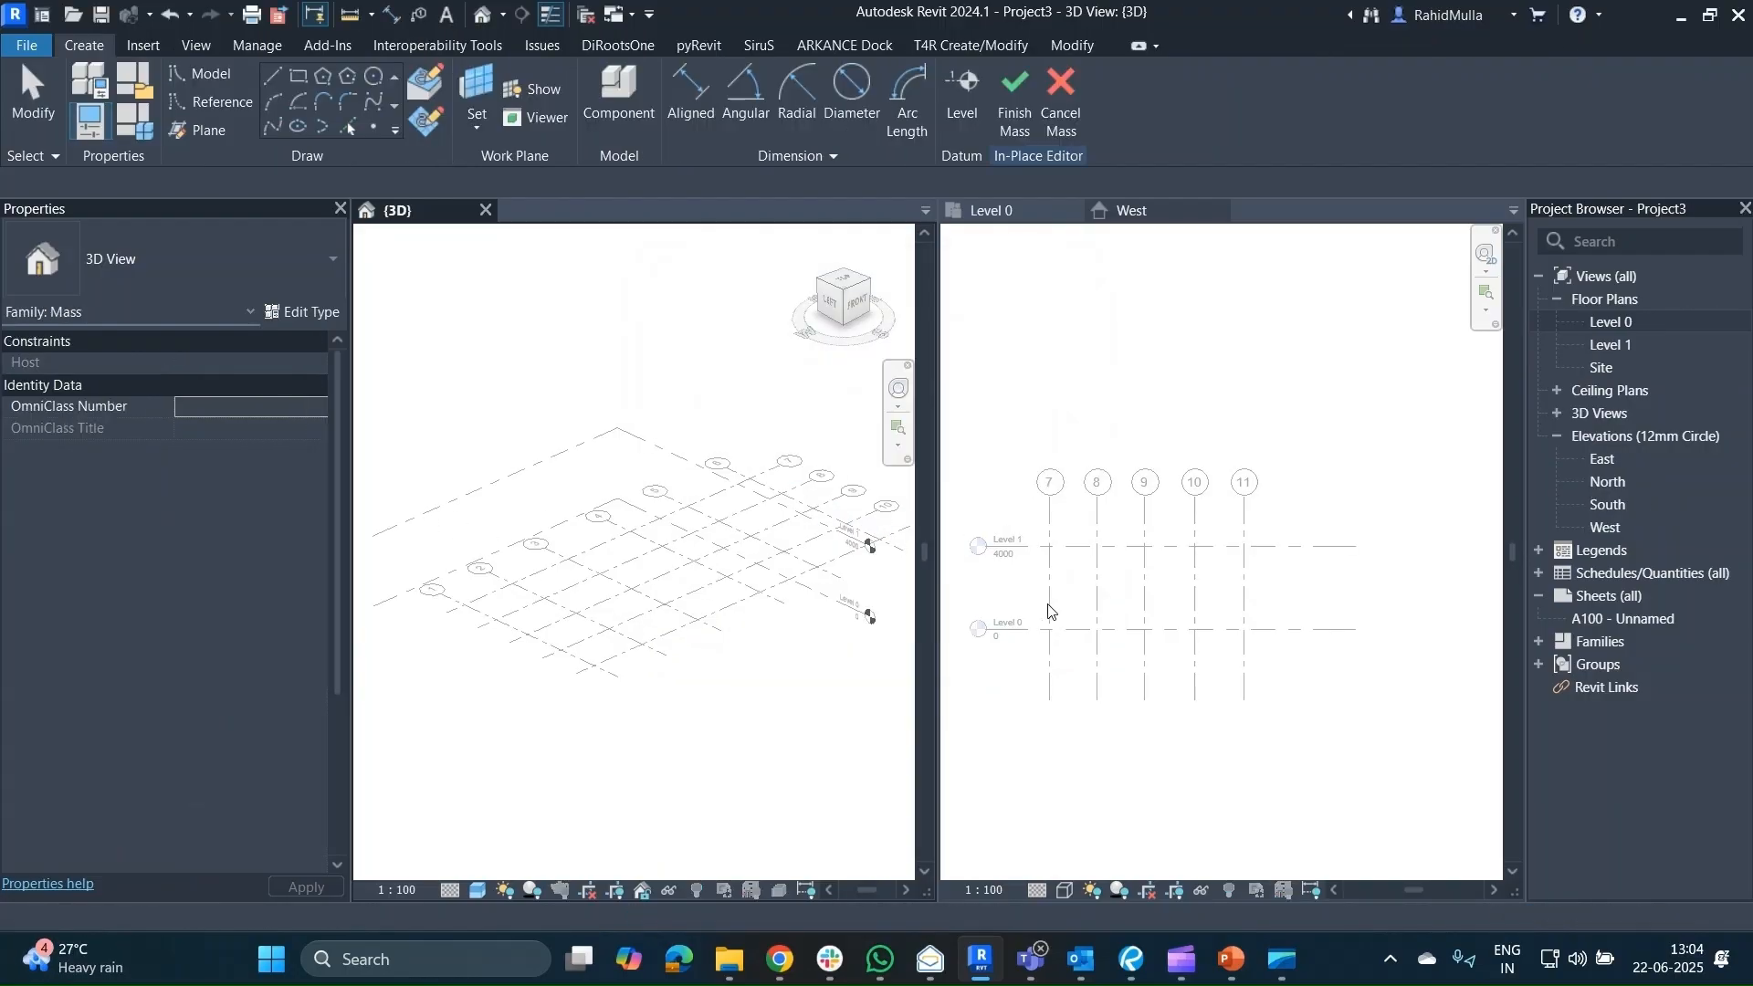
scroll(1166, 609, up, 3)
click(1166, 611)
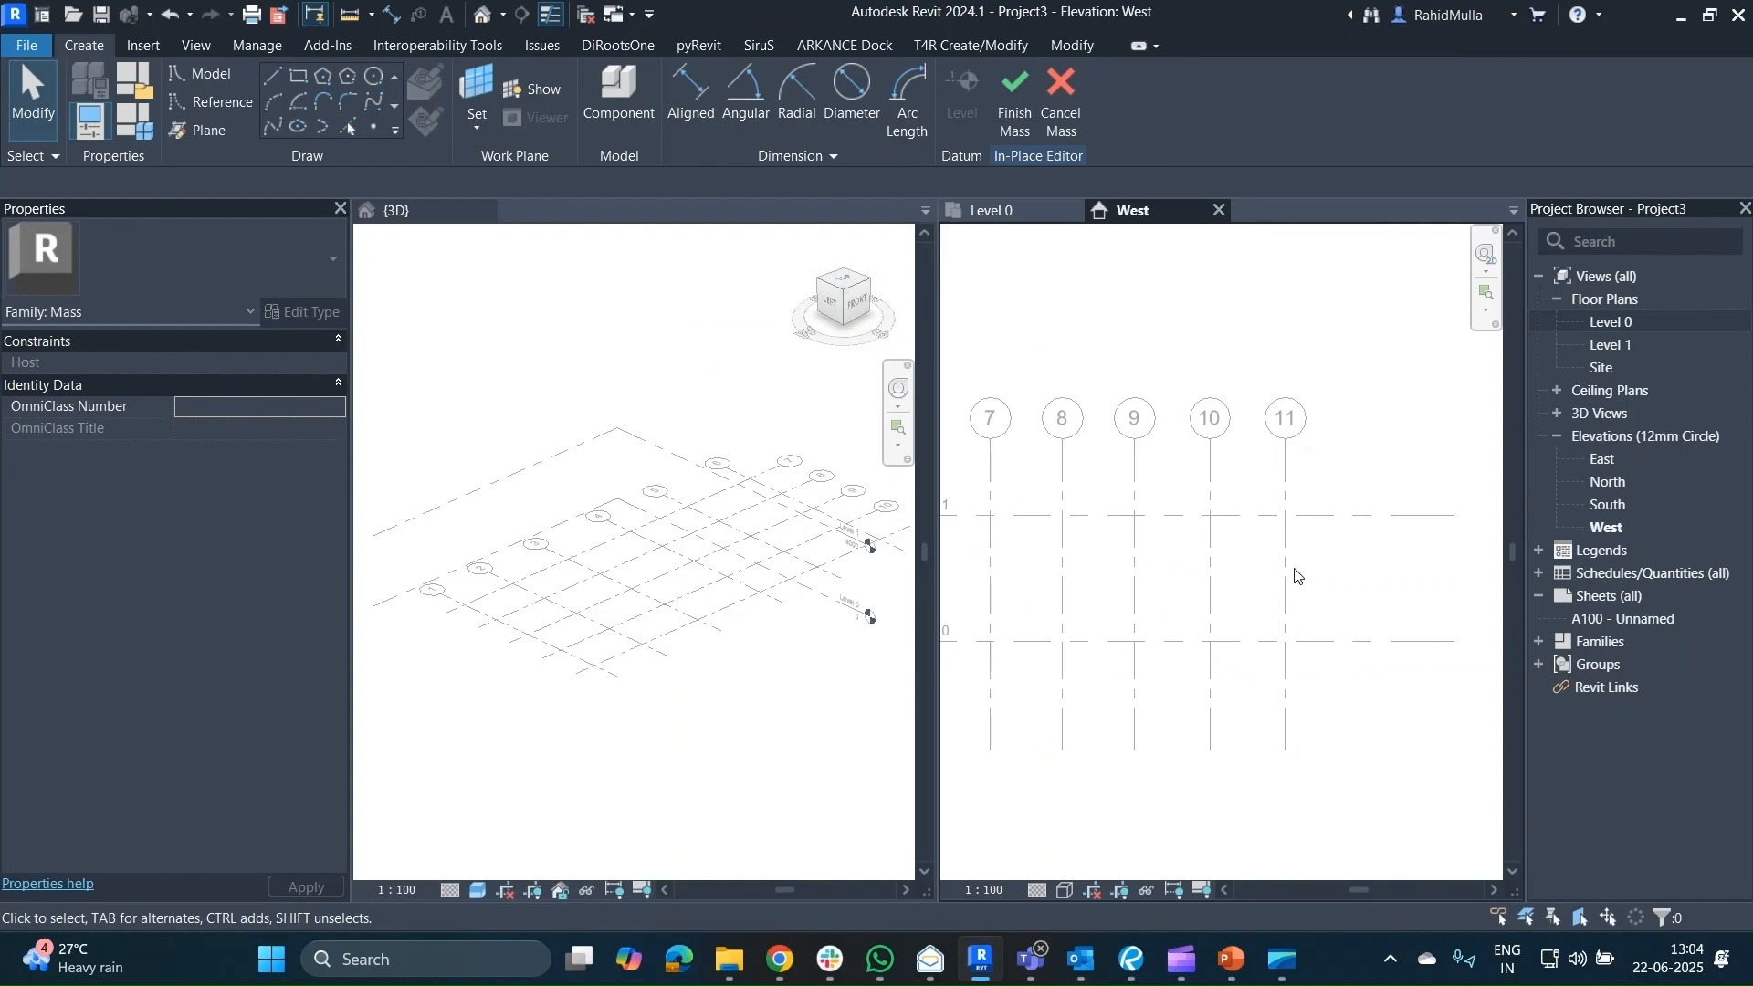
click(281, 130)
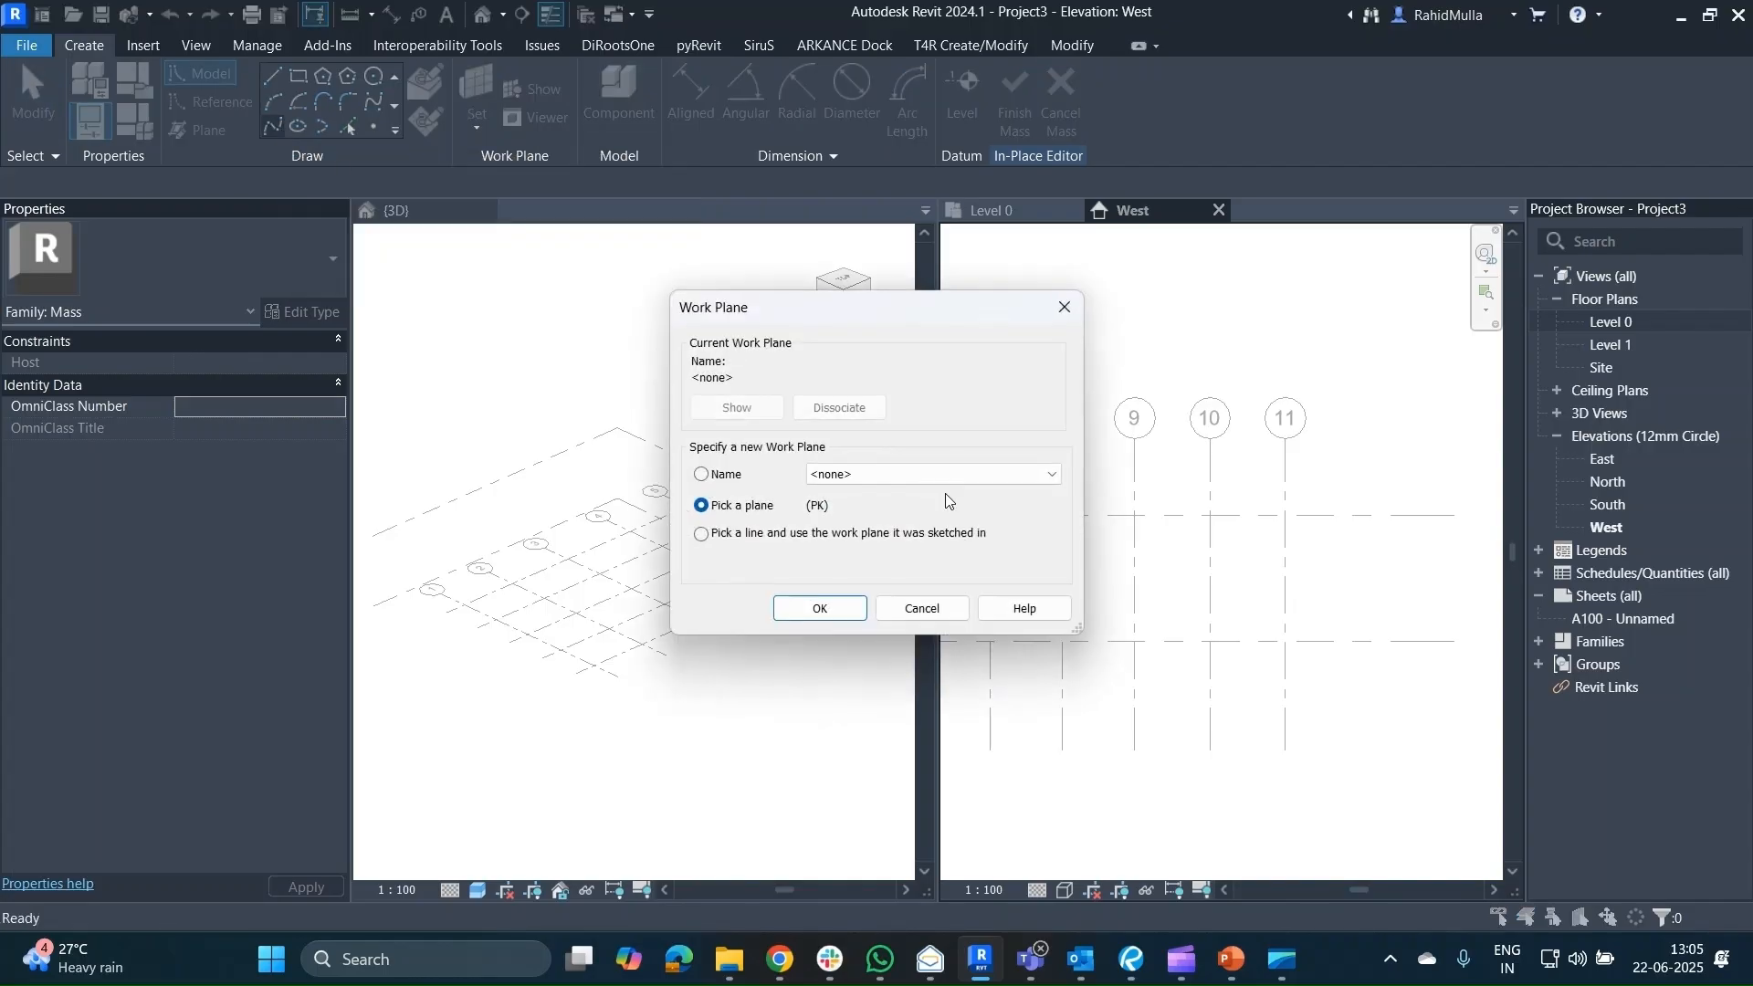
click(840, 476)
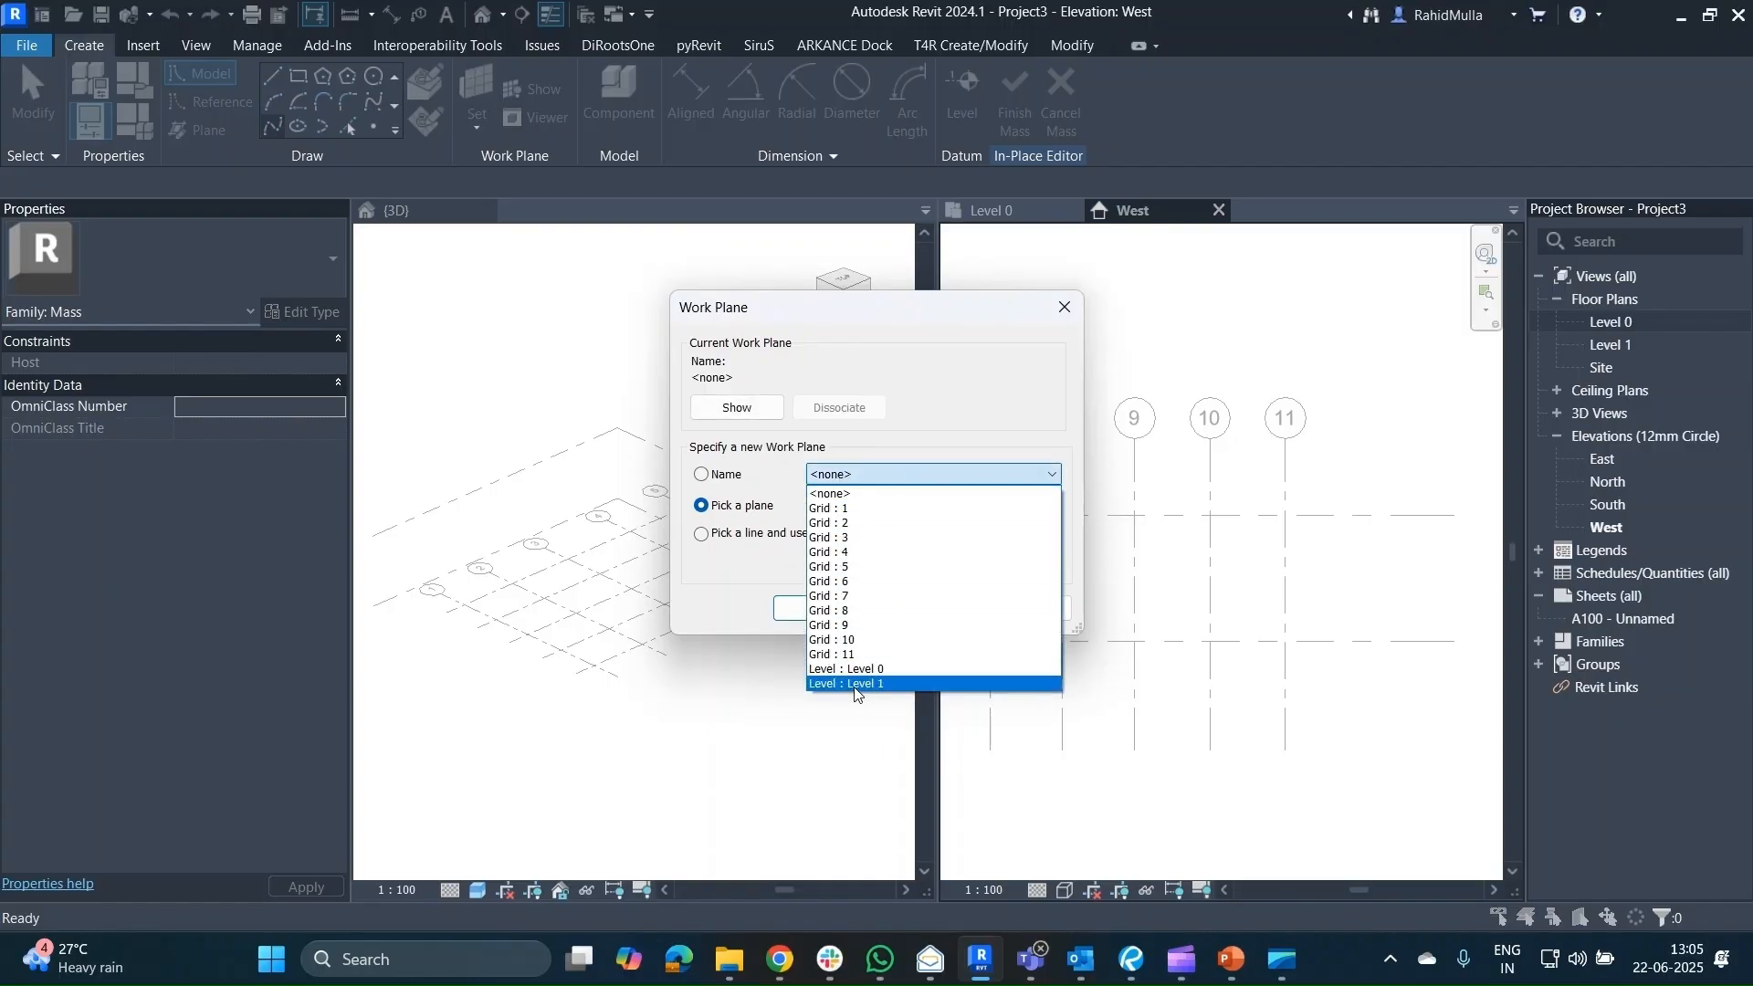
click(855, 686)
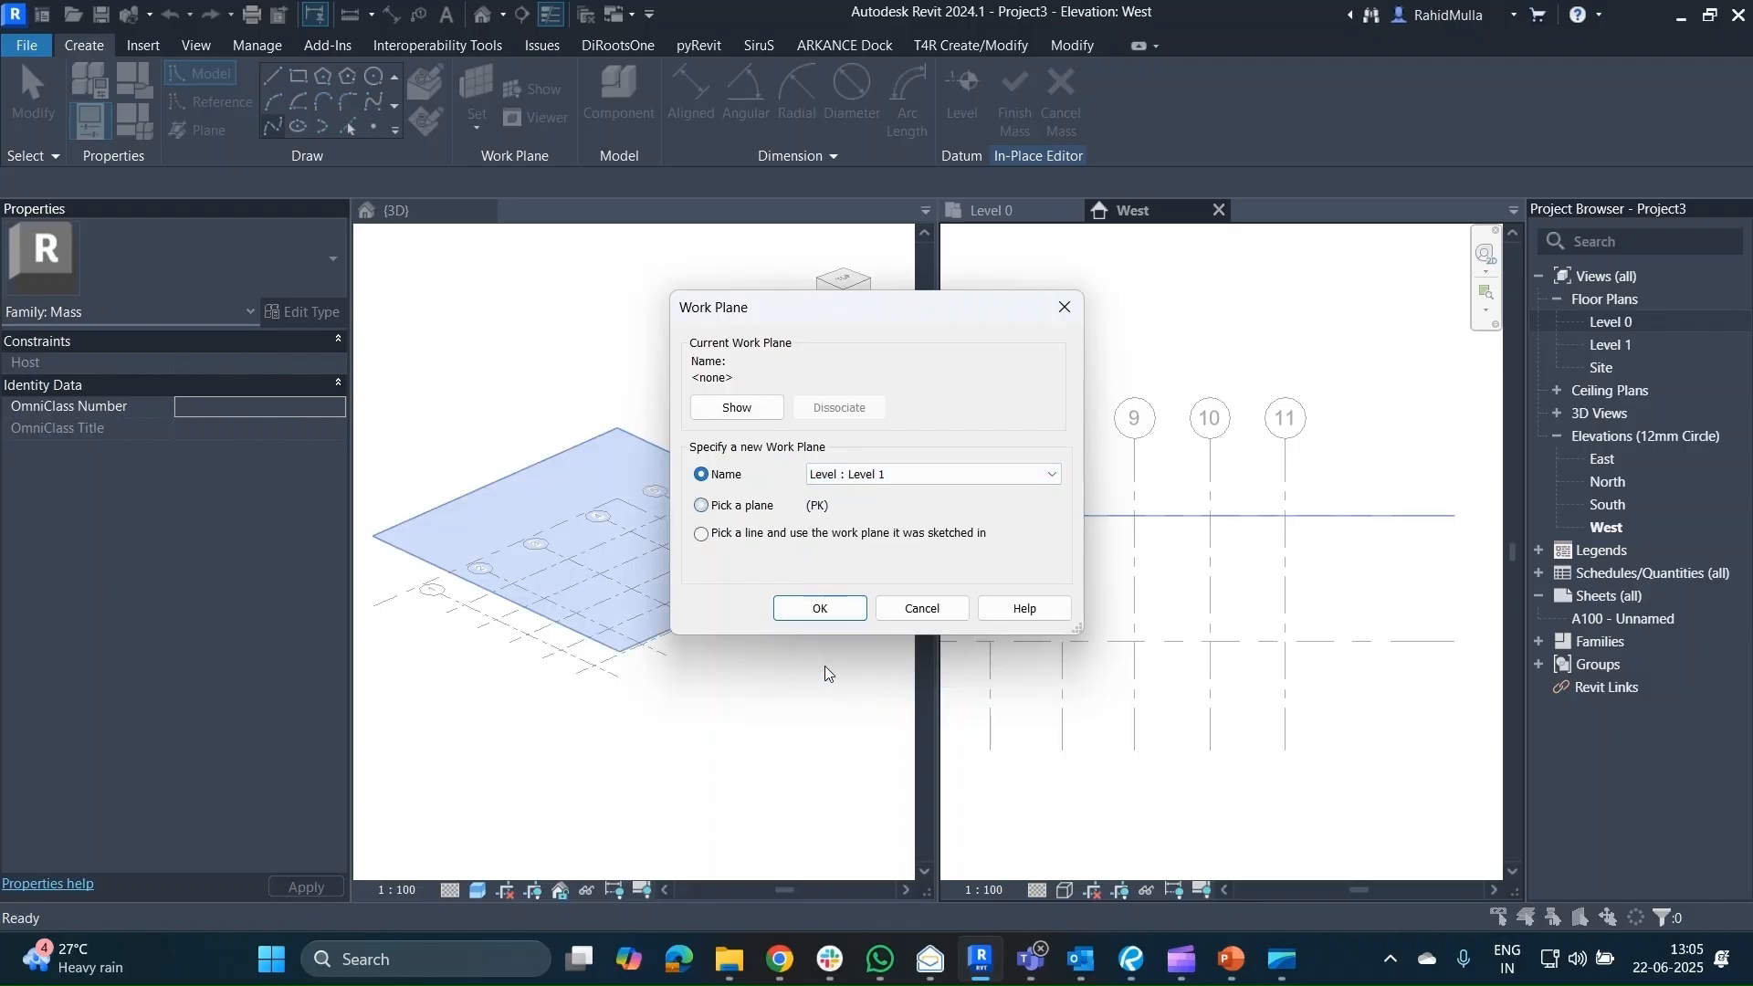
click(812, 608)
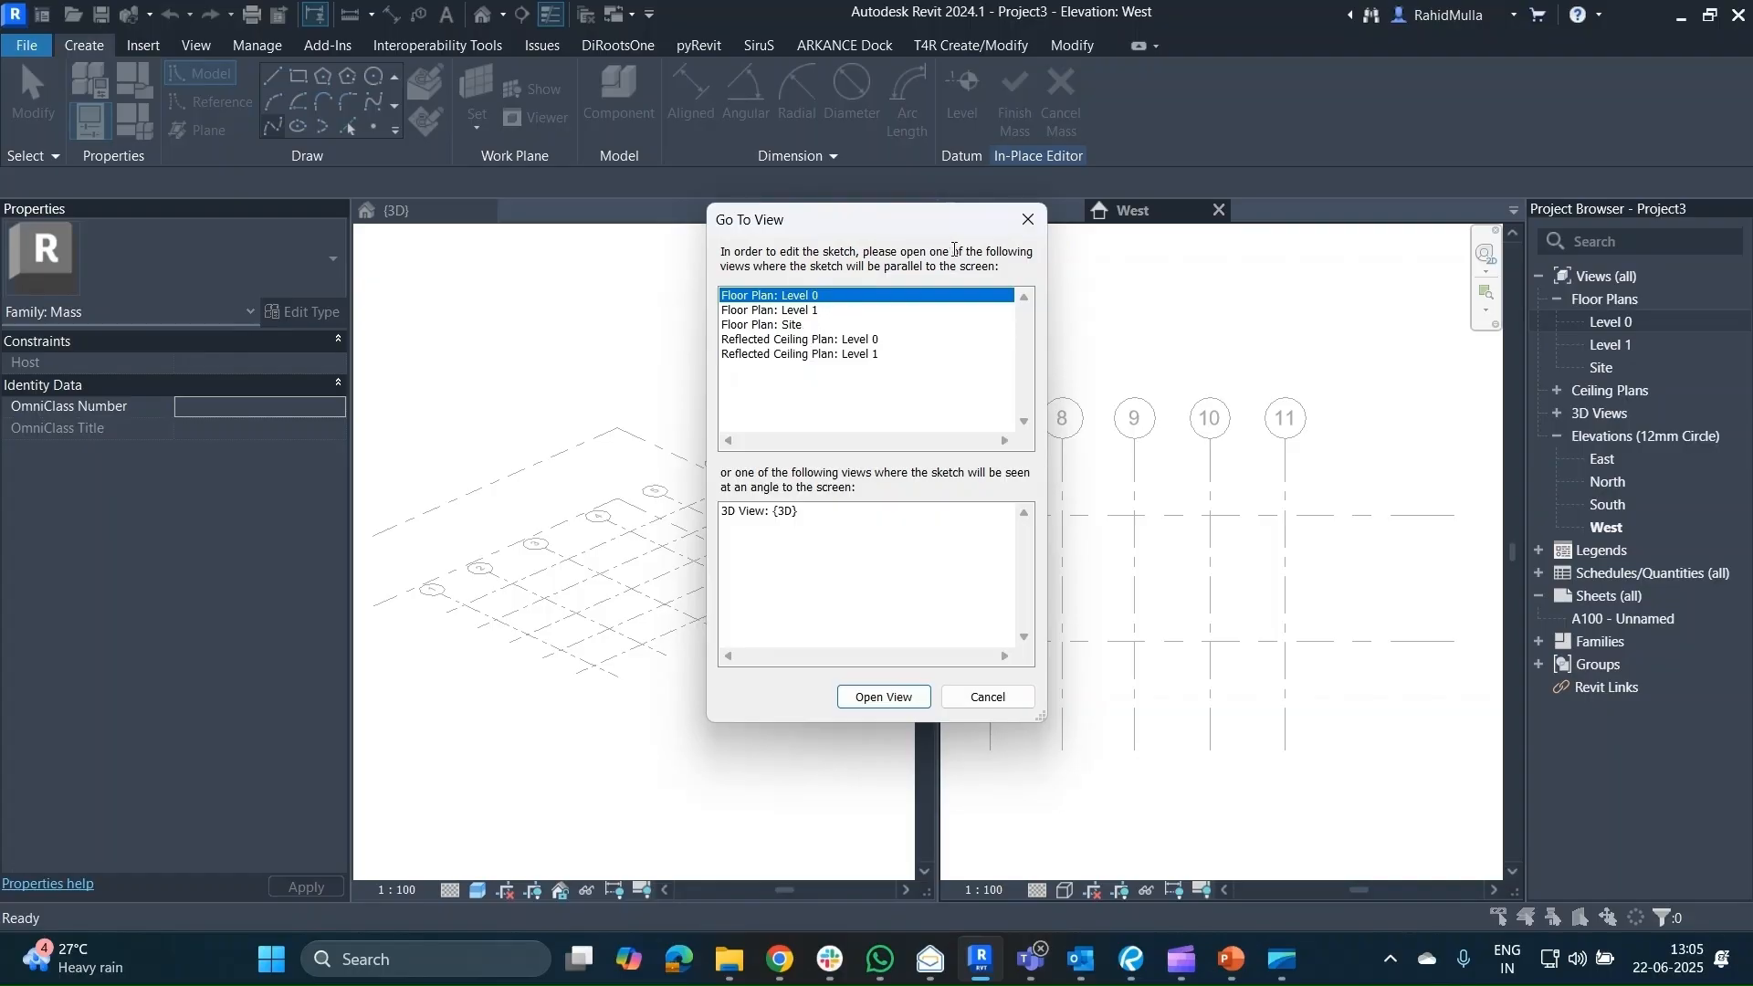
click(1030, 221)
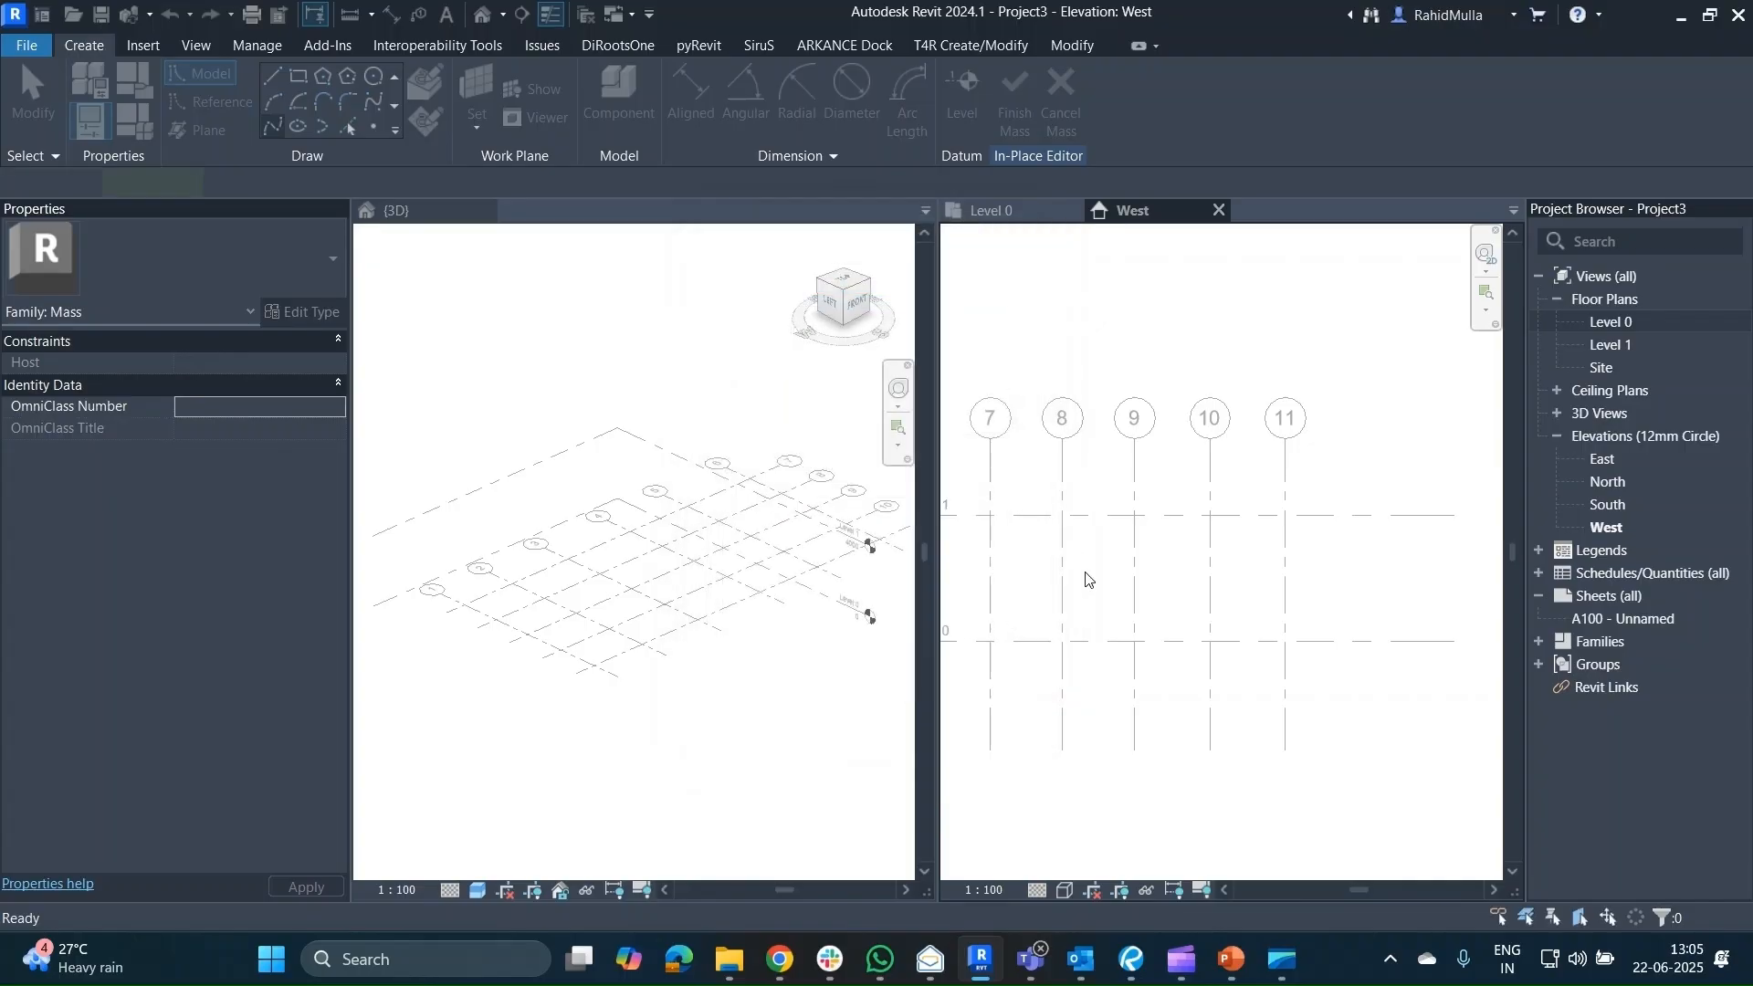
Start a spline in the West elevation with Grid 1 as its work plane.
middle_drag(1186, 576, 1238, 547)
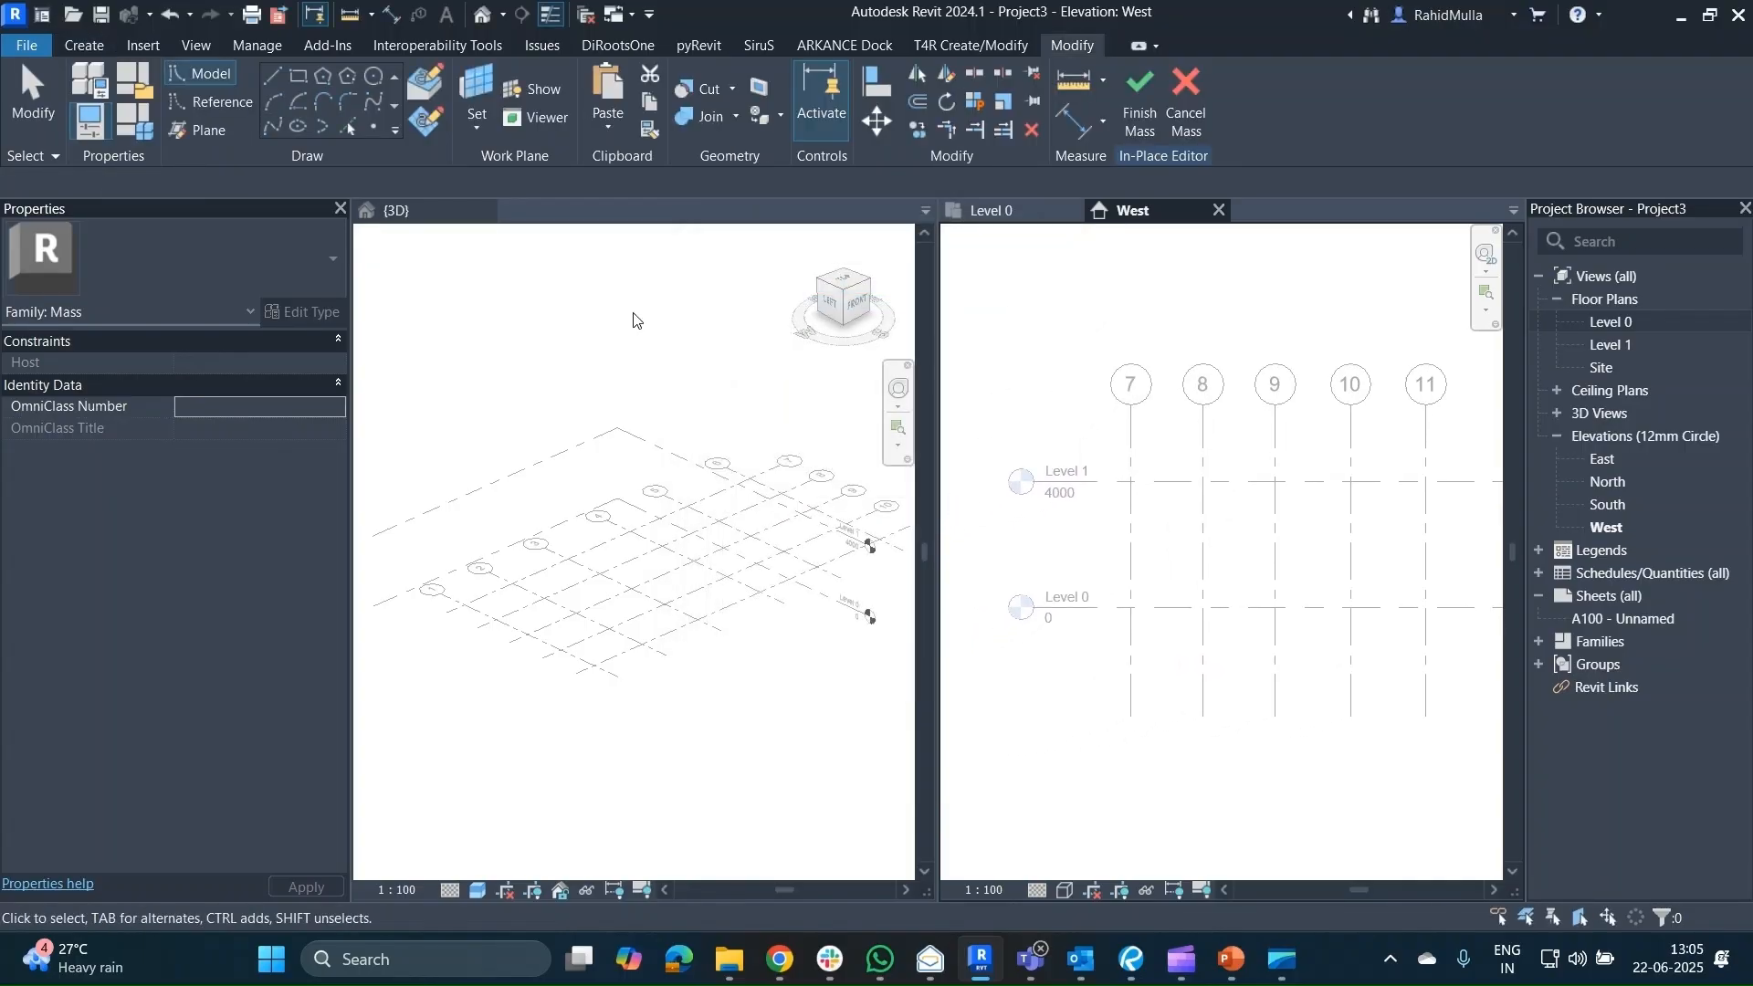
click(276, 121)
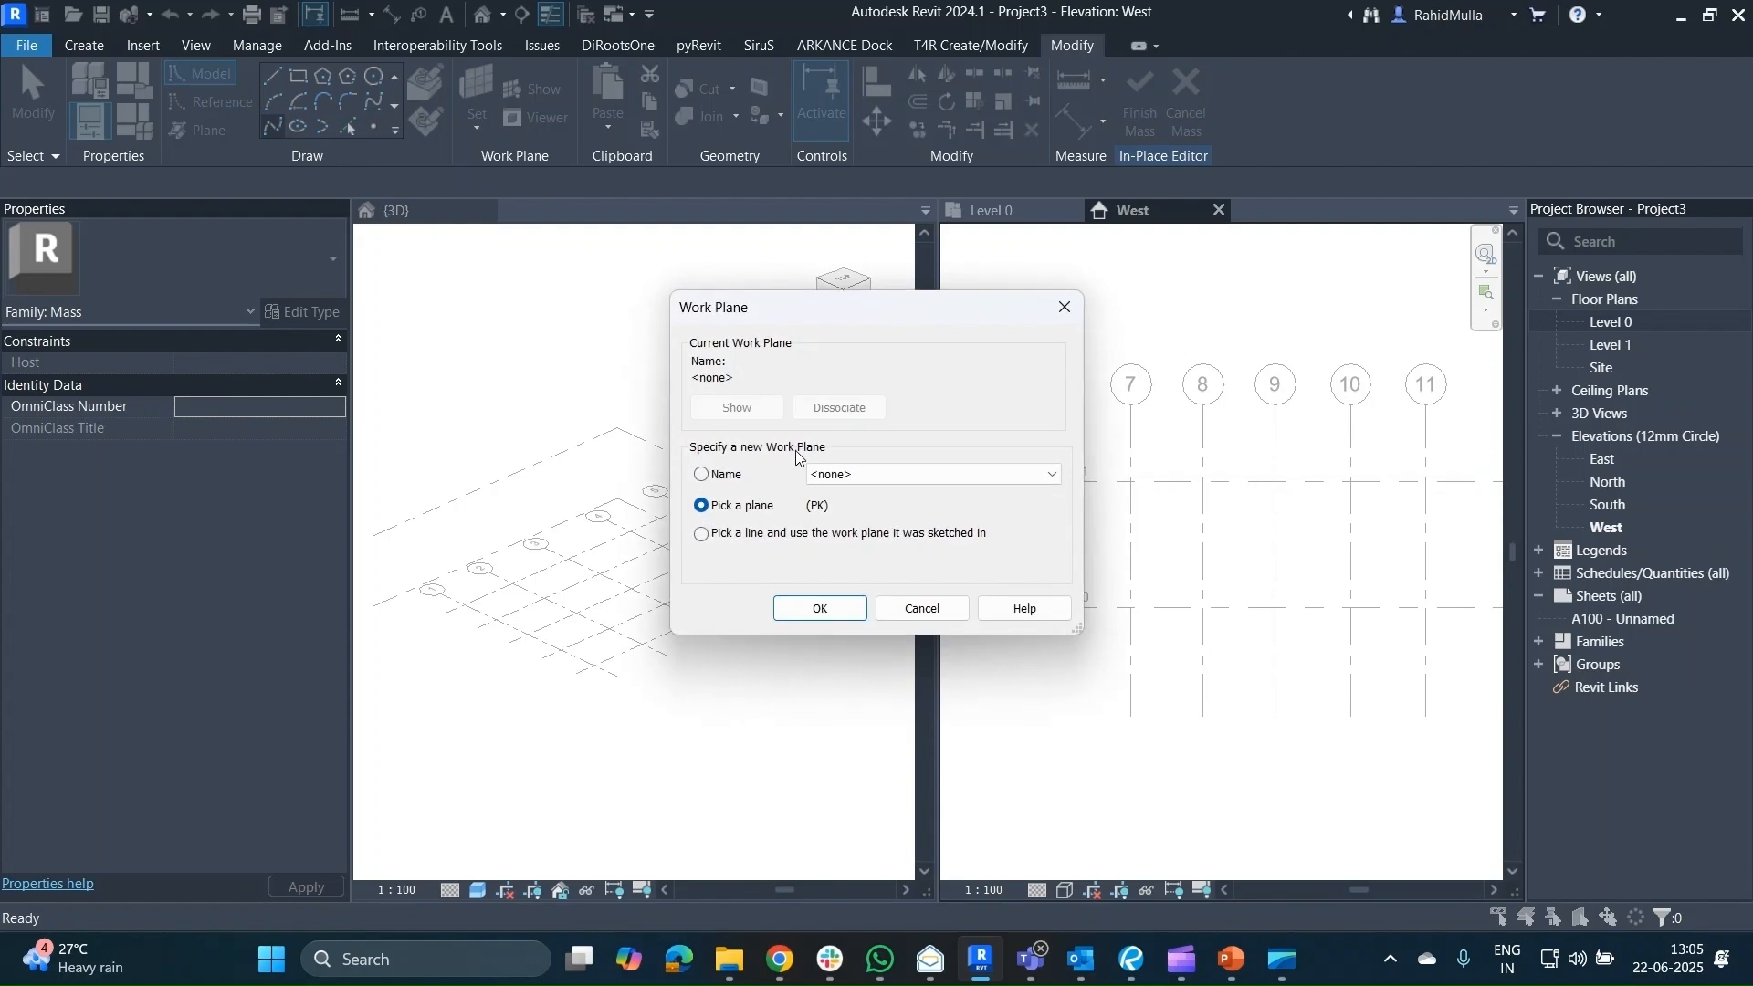
click(836, 478)
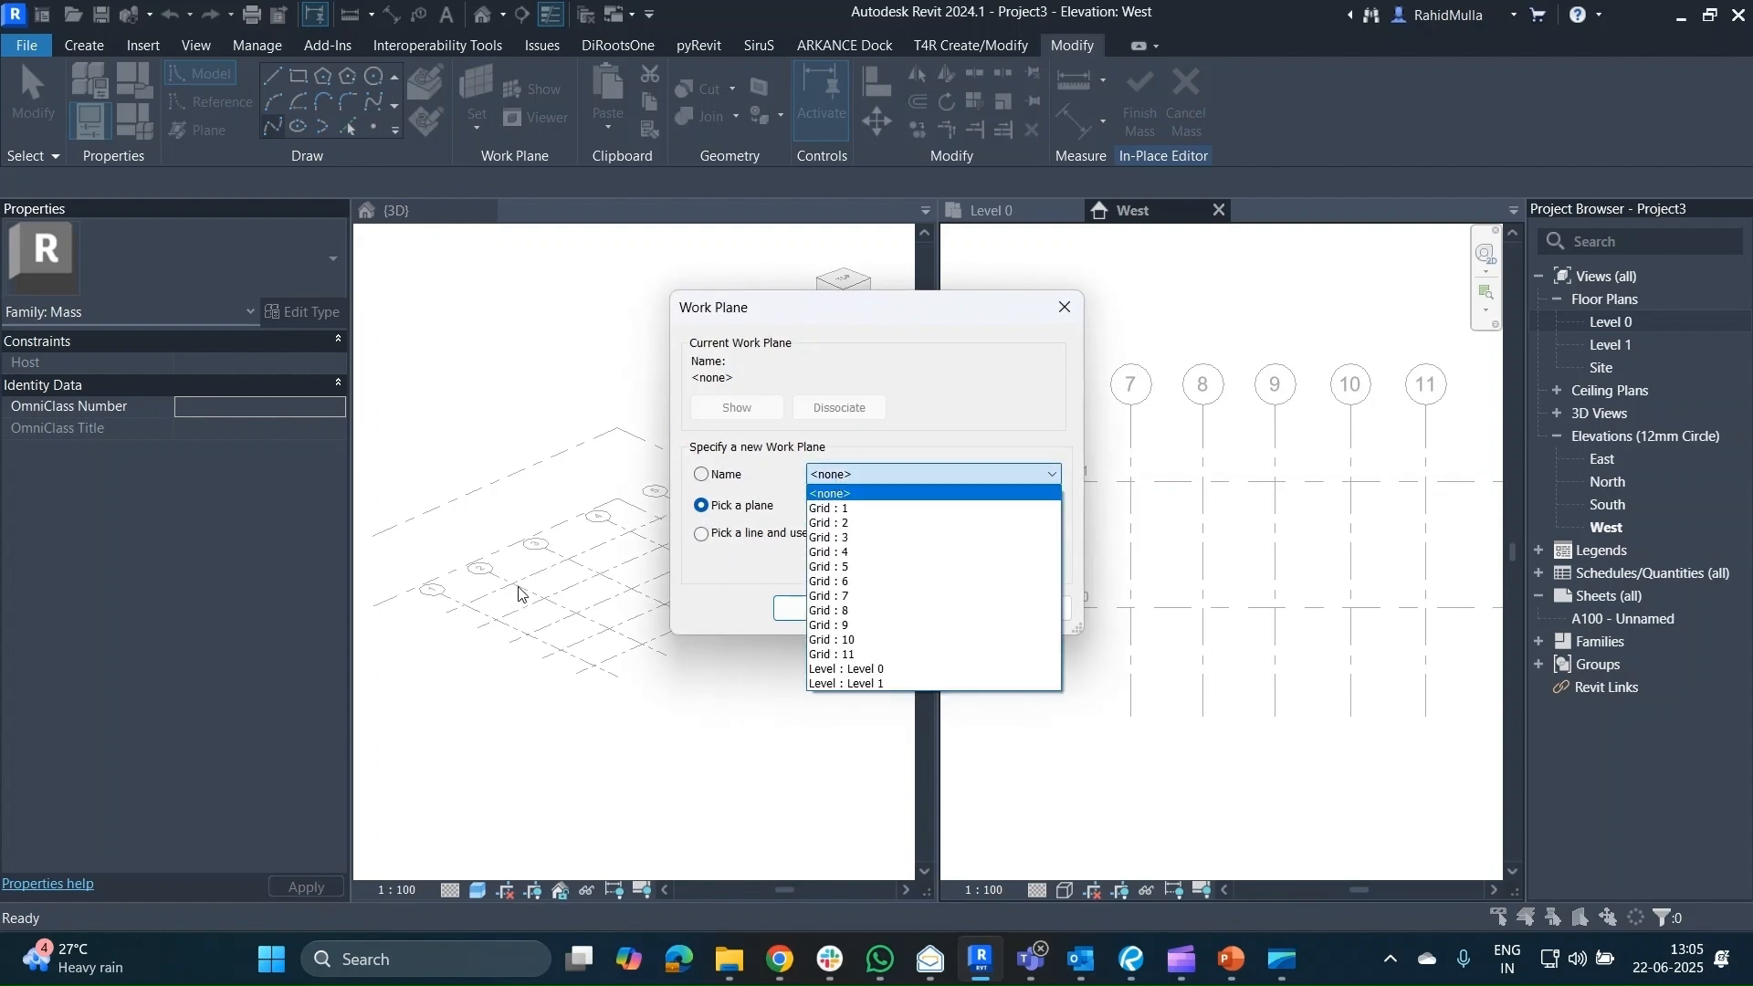
click(829, 508)
click(812, 612)
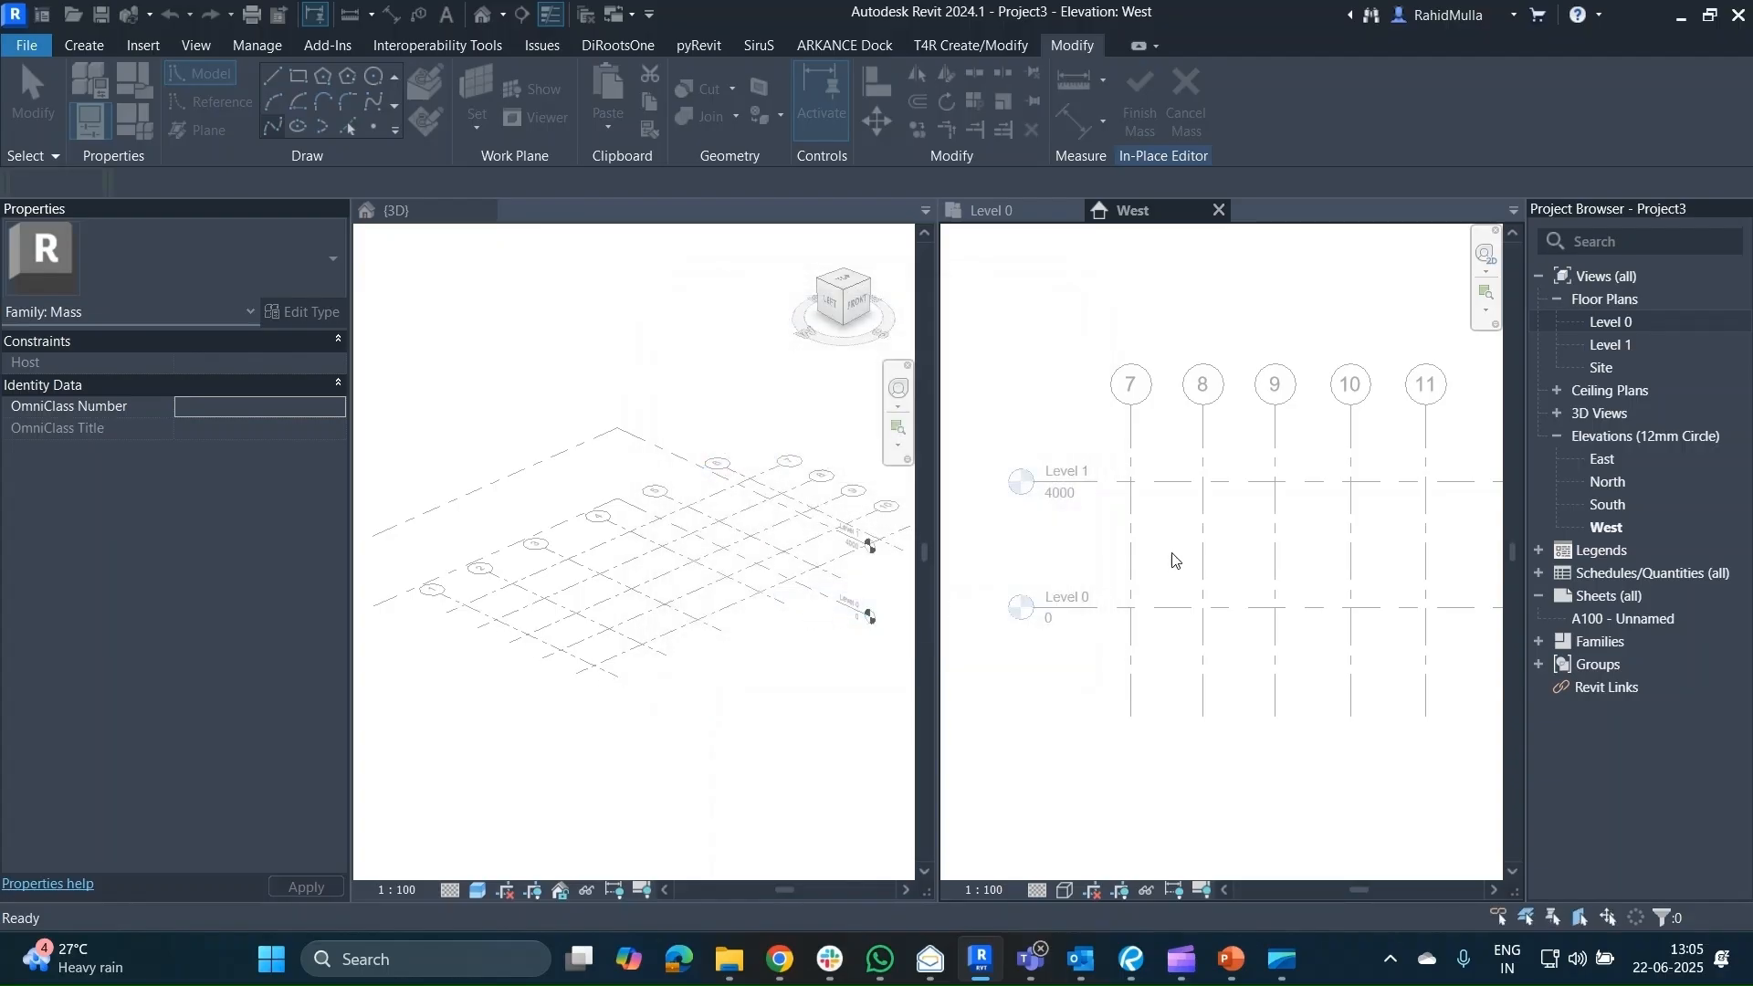
Draw a wavy spline from the grid 7 and Level 1 intersection to grid 9, touching Level 1 at each grid and peaking between grids.
scroll(1123, 527, up, 2)
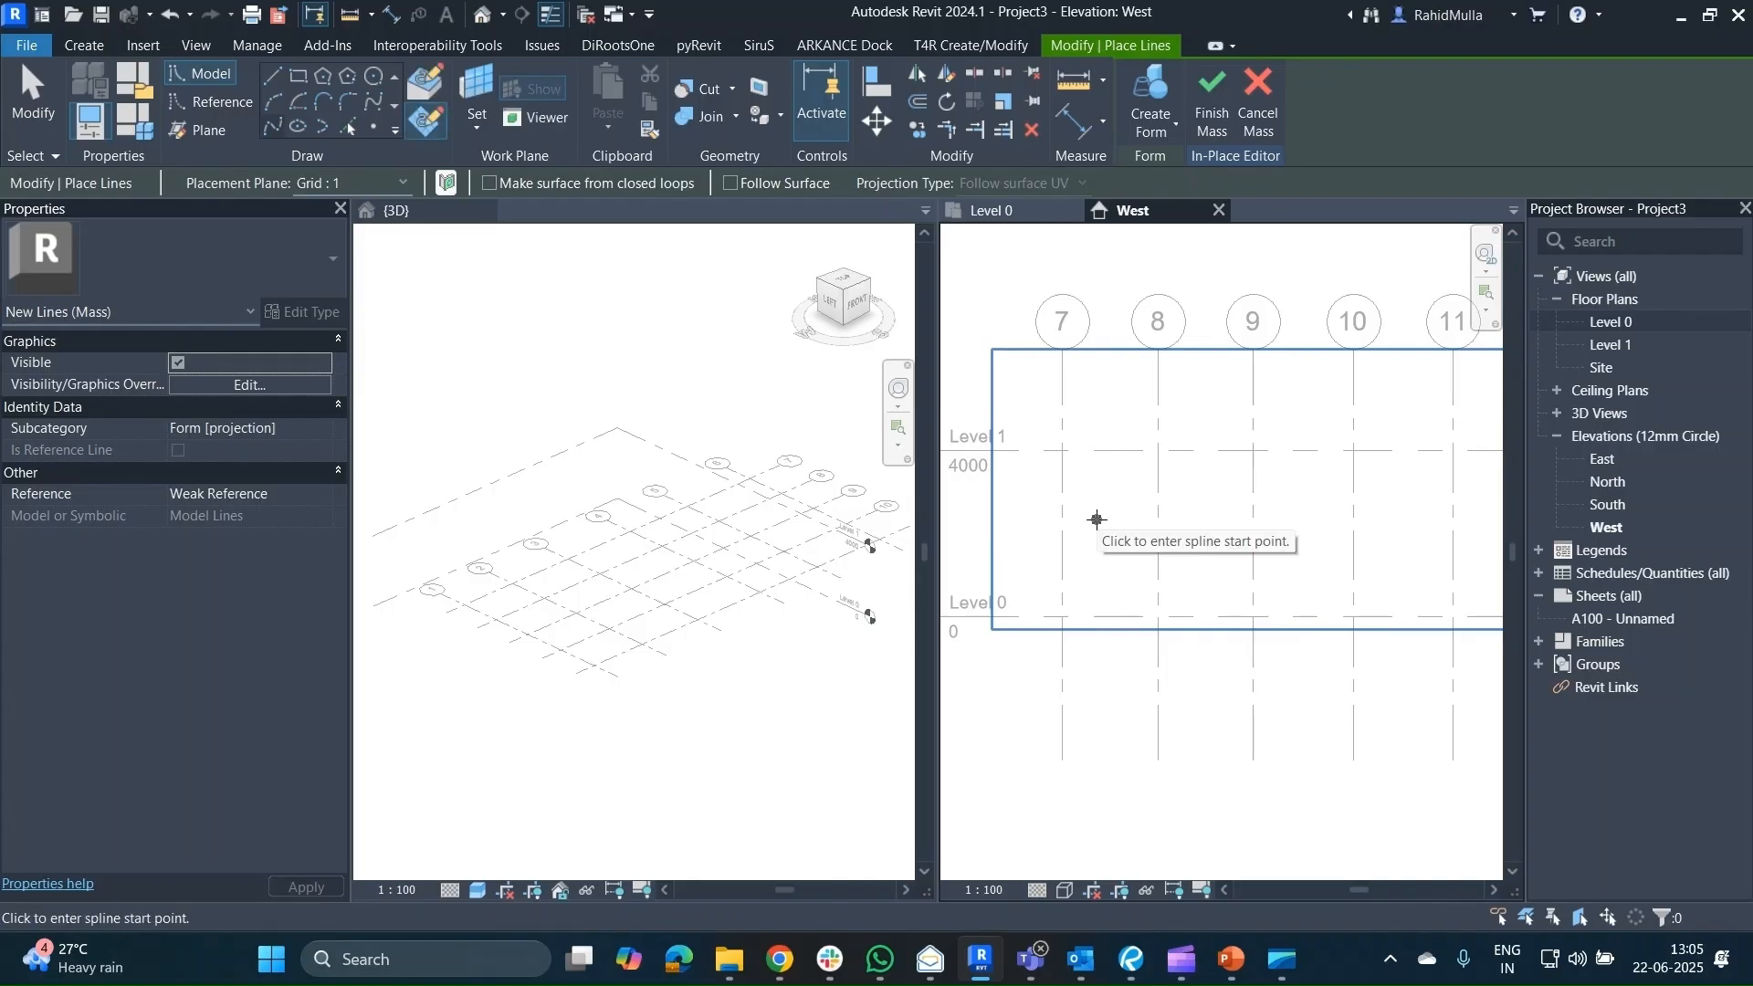
scroll(1089, 509, up, 1)
mouse_move(1088, 510)
middle_down()
mouse_move(1101, 523)
mouse_move(1006, 562)
mouse_move(1054, 518)
mouse_move(1107, 514)
middle_up()
click(1033, 477)
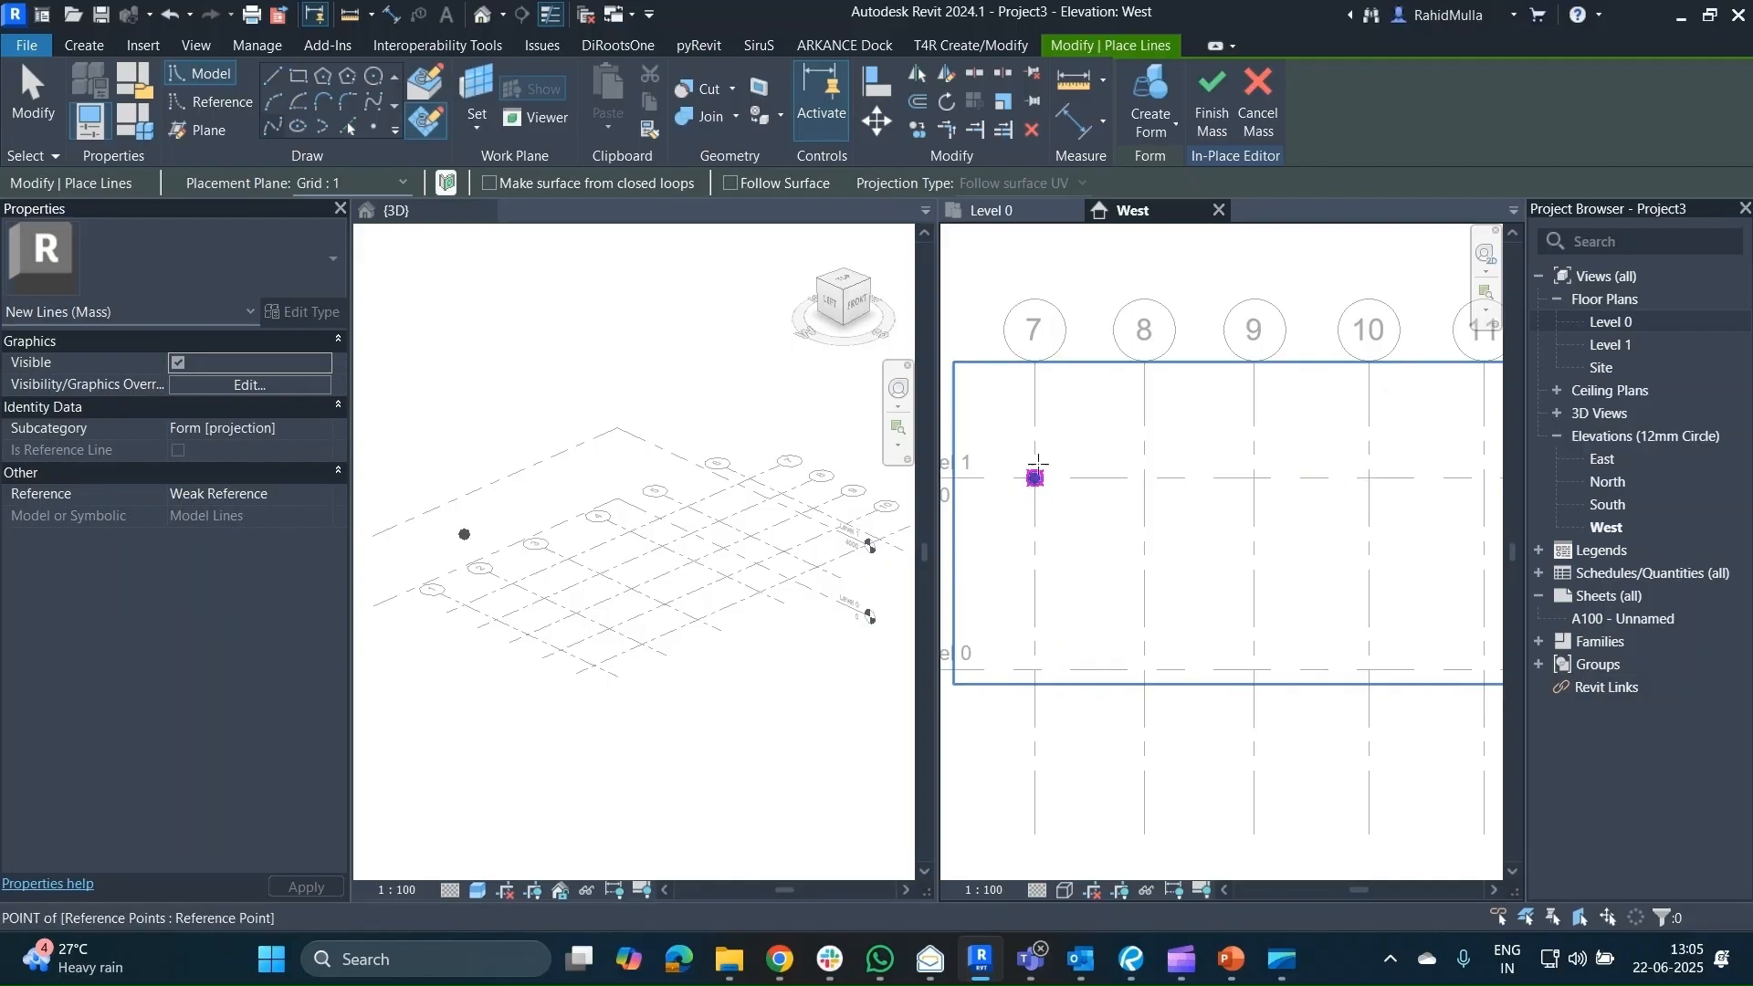
click(1077, 435)
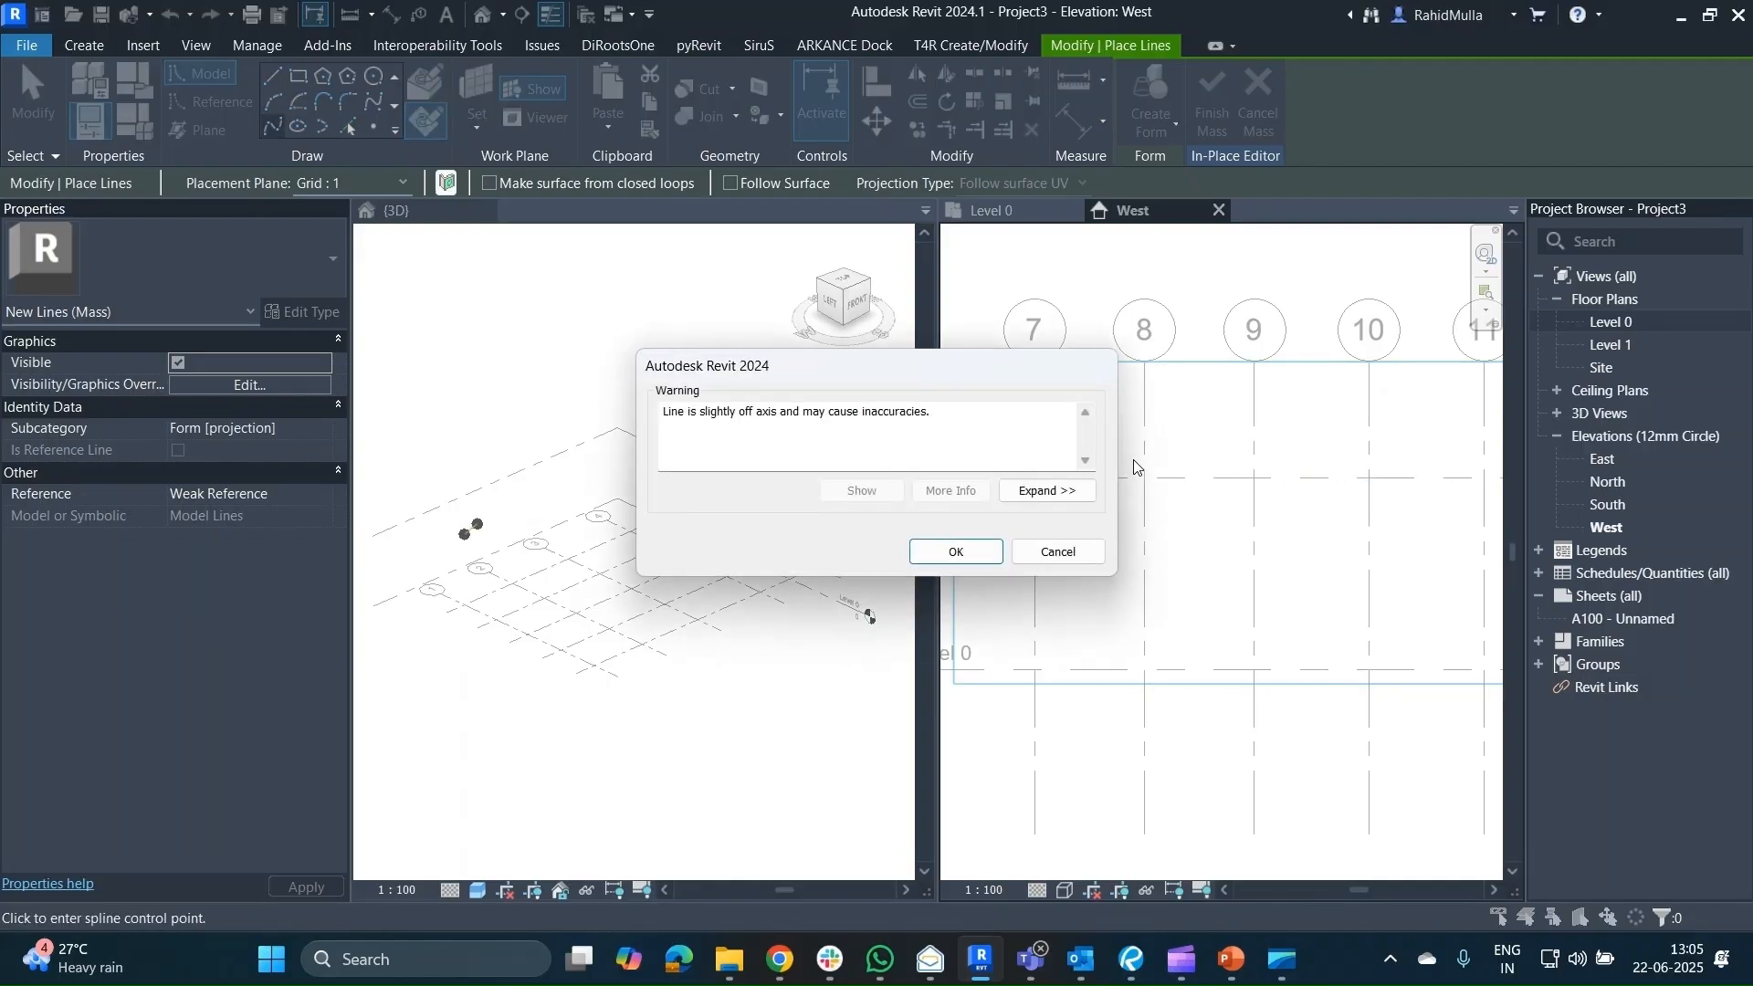
click(955, 552)
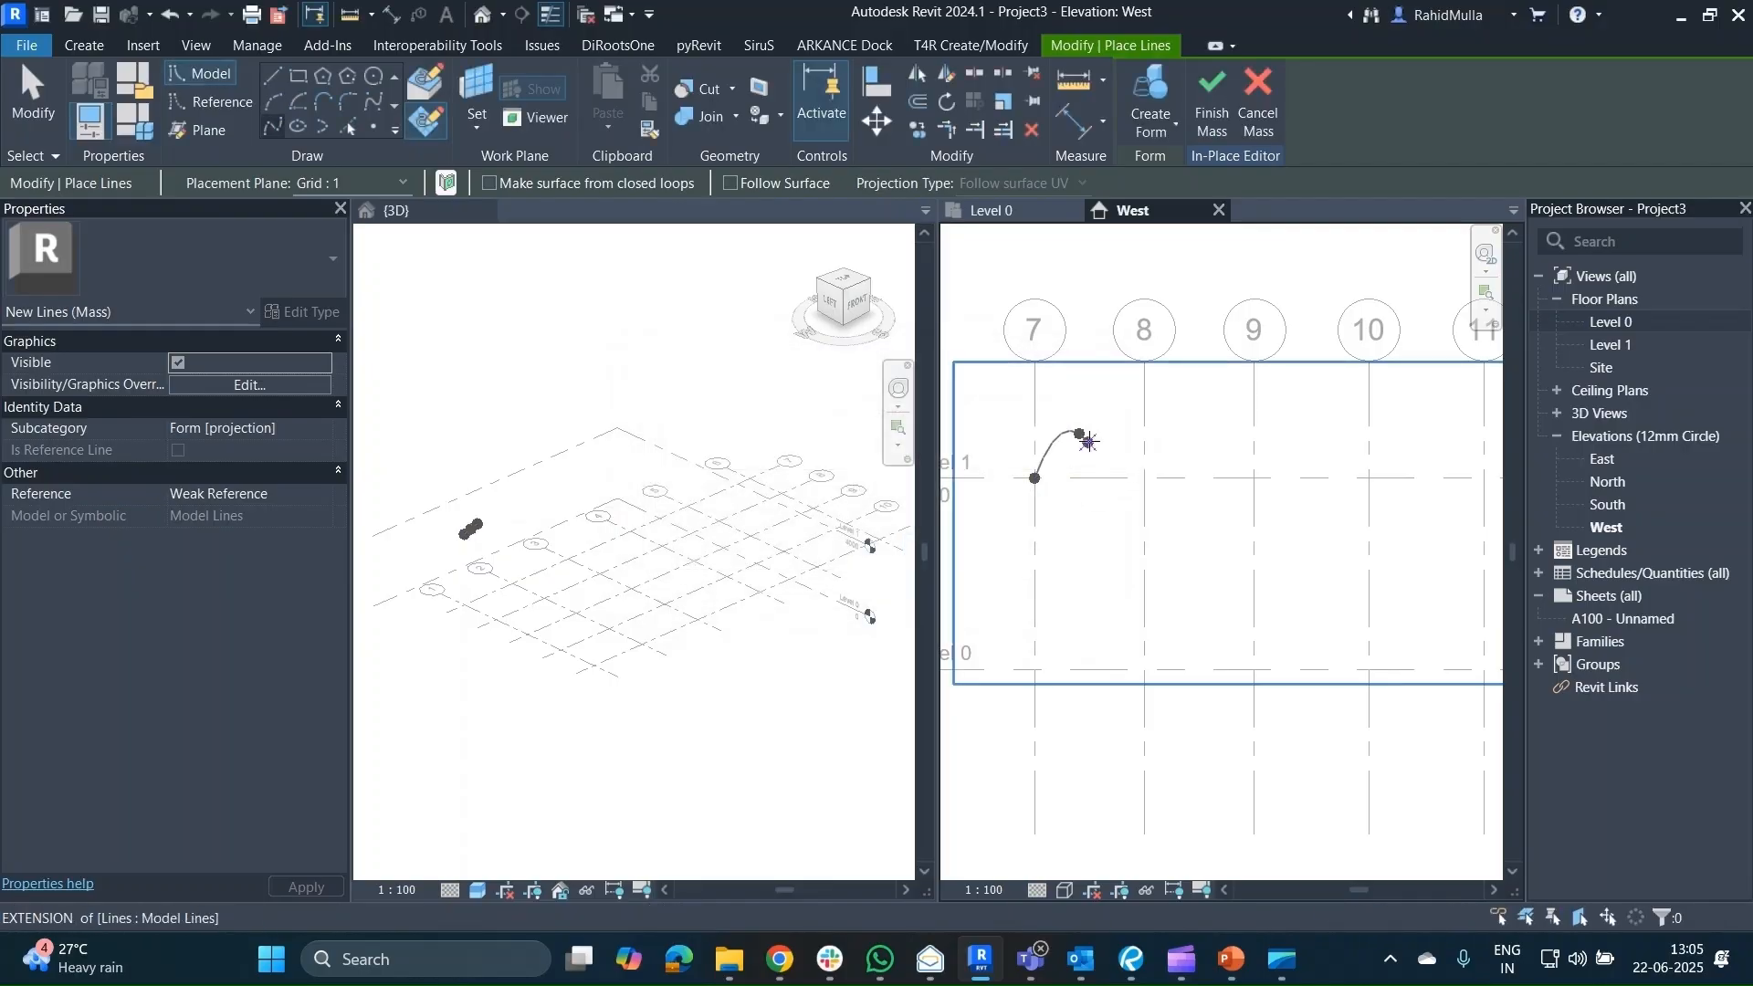
click(1144, 478)
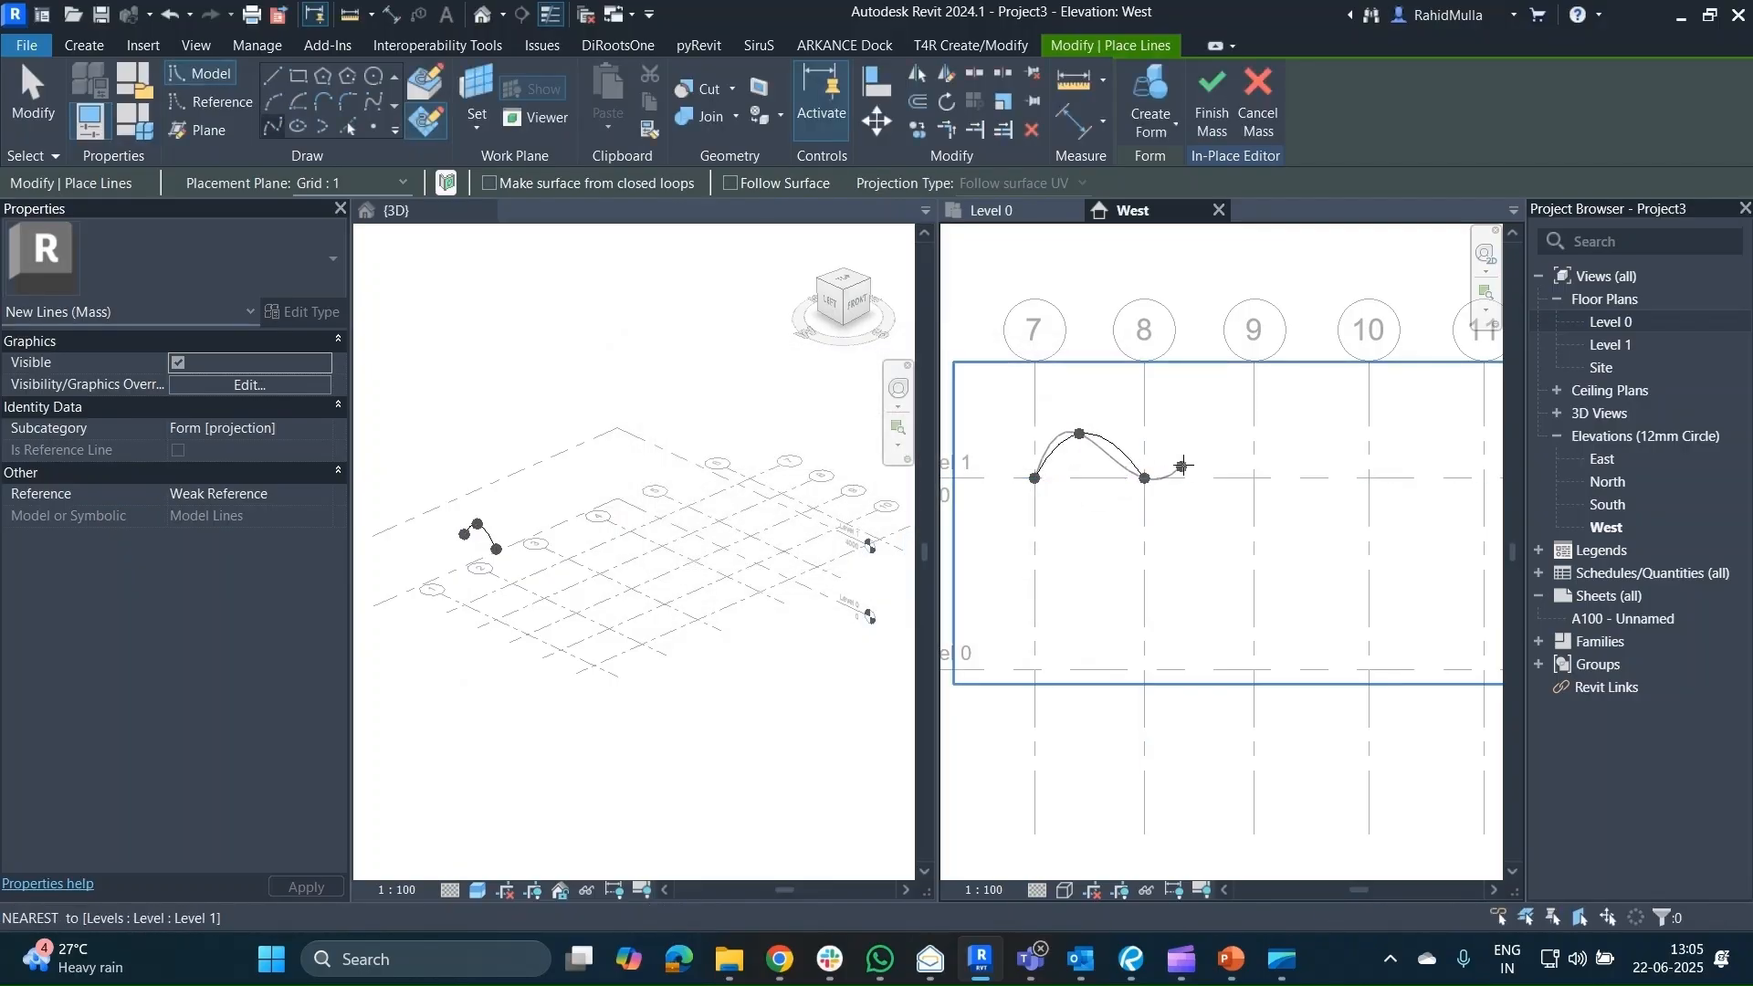
click(1207, 435)
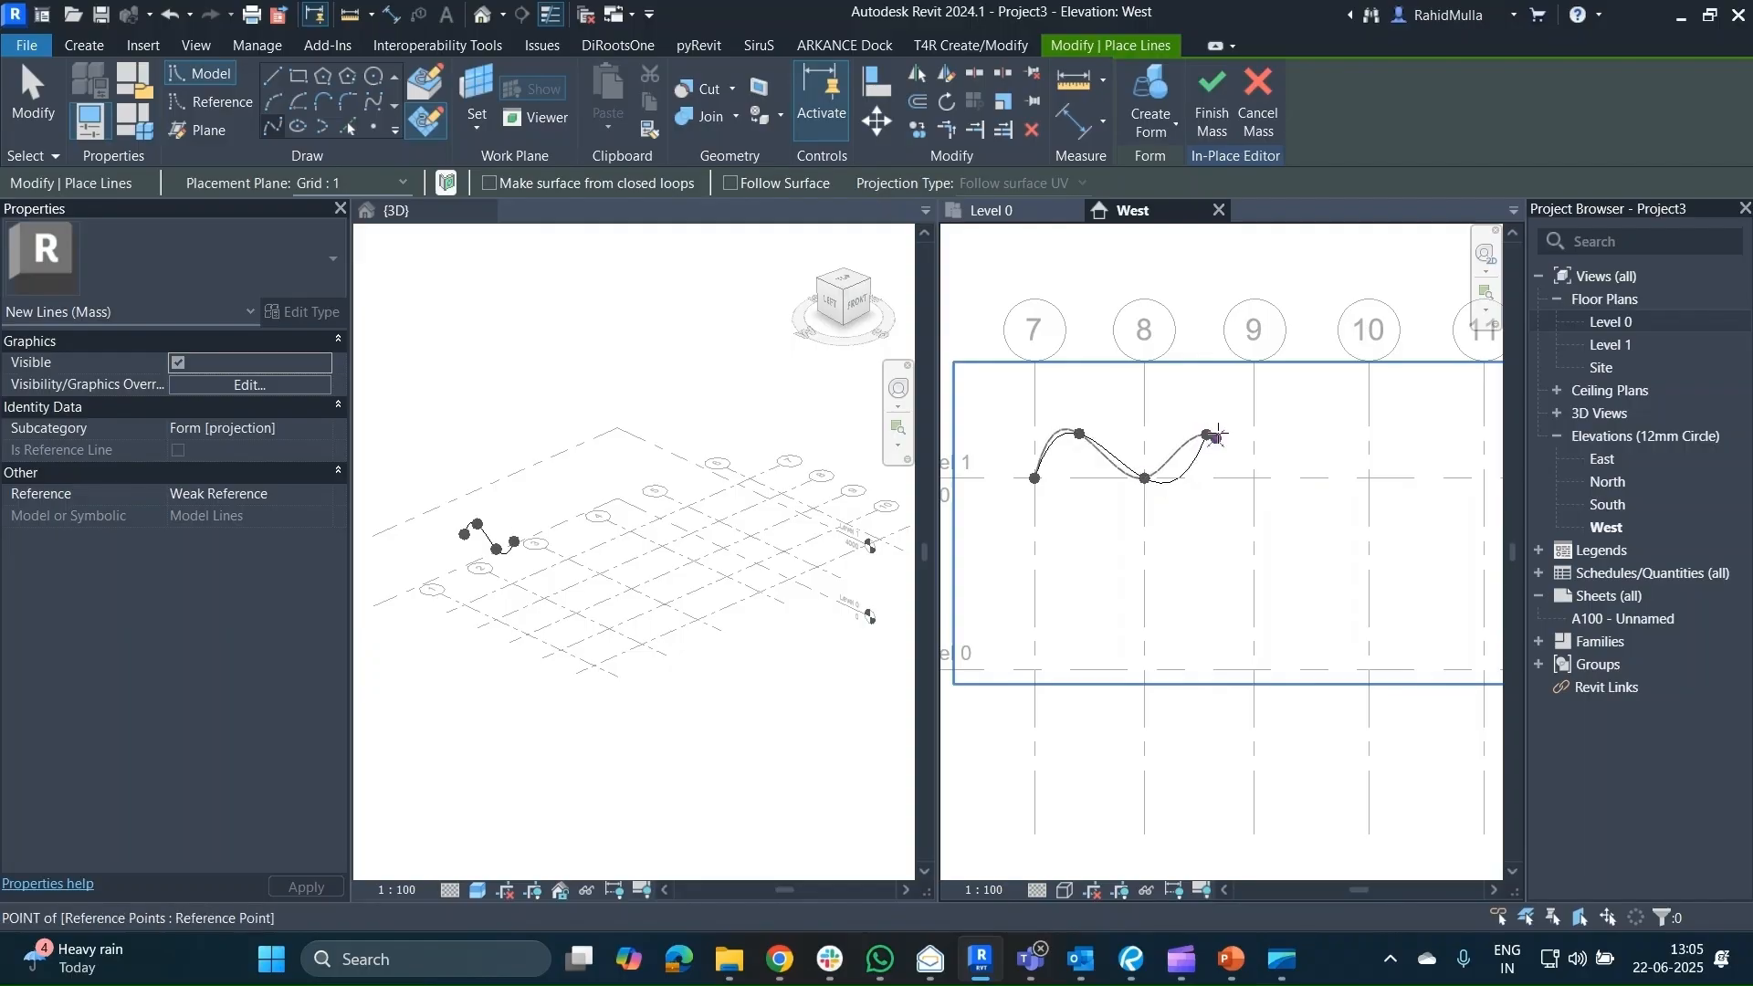
click(1253, 478)
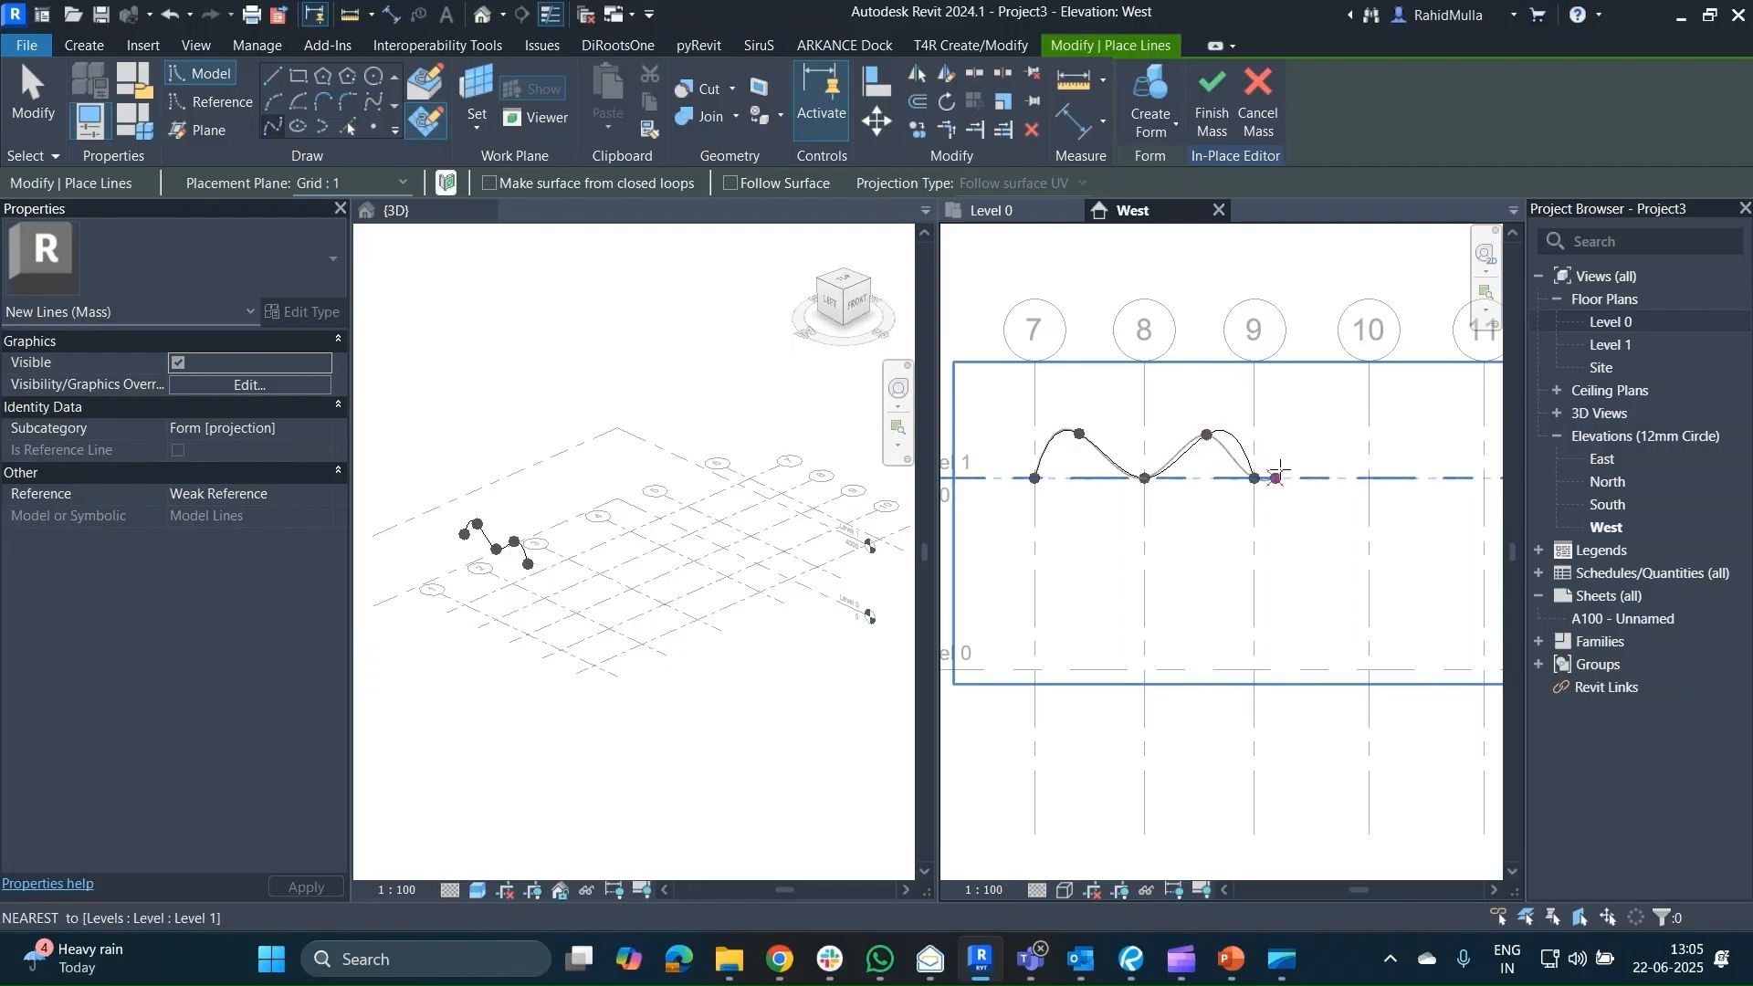
Continue the Grid 1 spline through grid 10 on Level 1 and end it at the grid 11 intersection, with peaks between grids.
click(1315, 427)
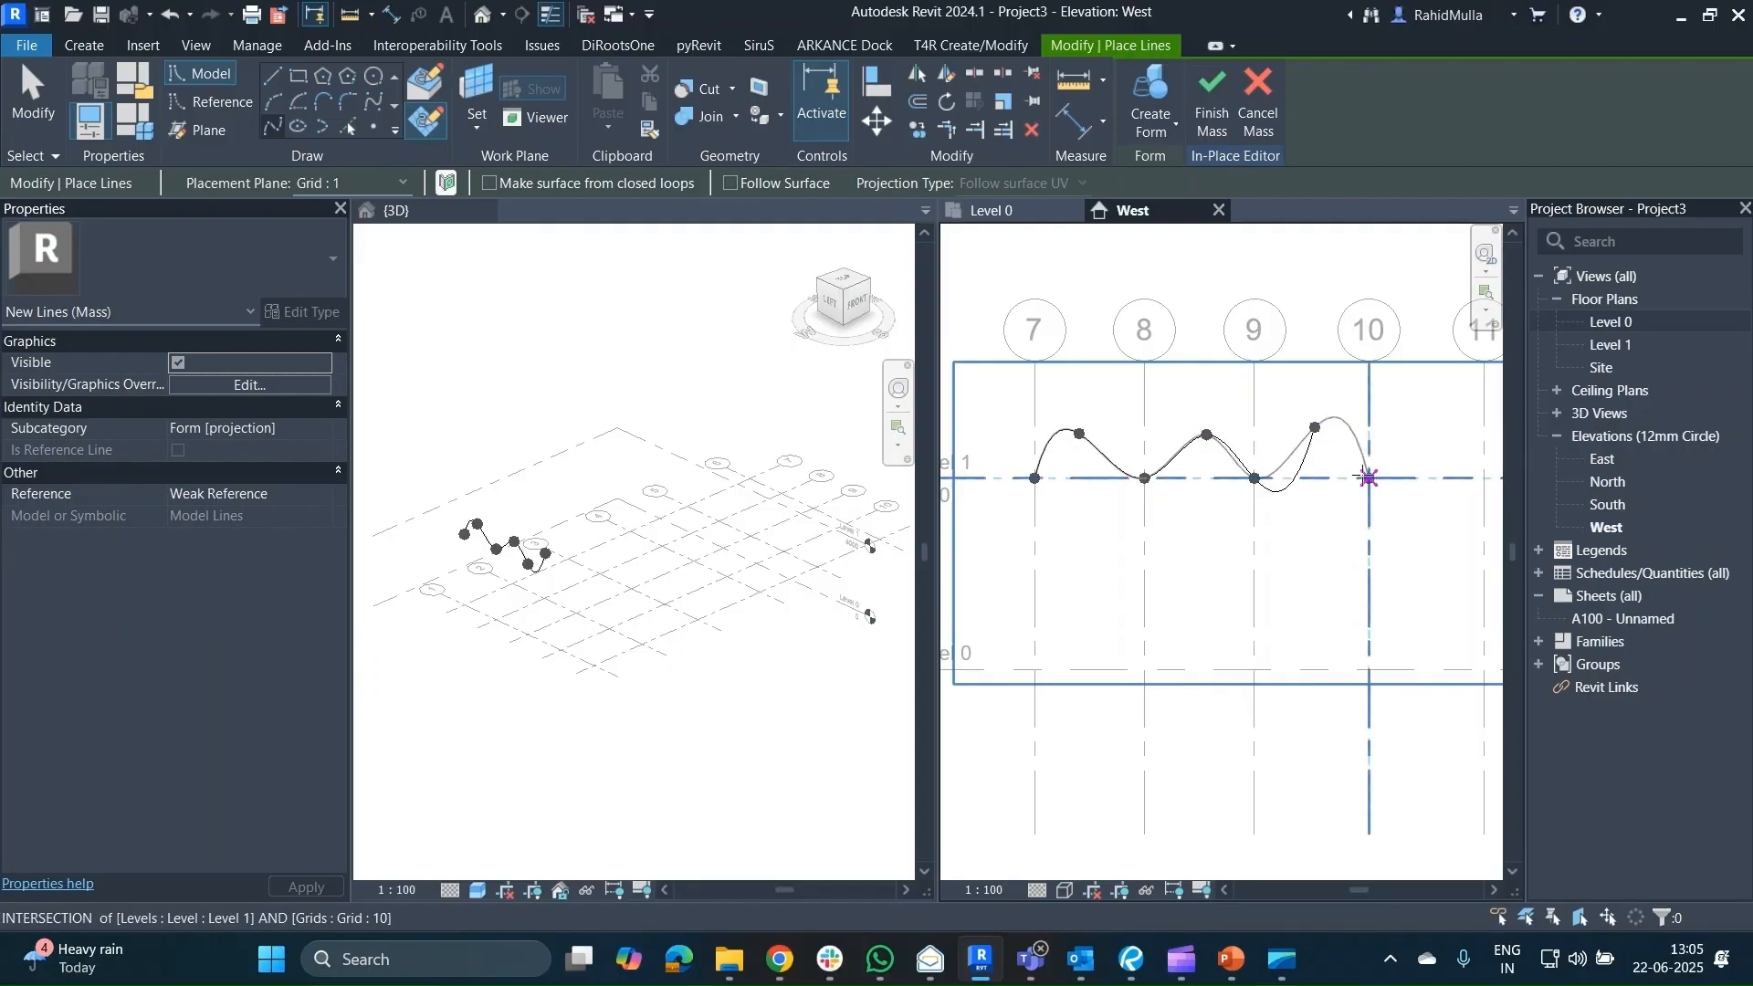
click(1368, 477)
middle_drag(1368, 477, 1010, 481)
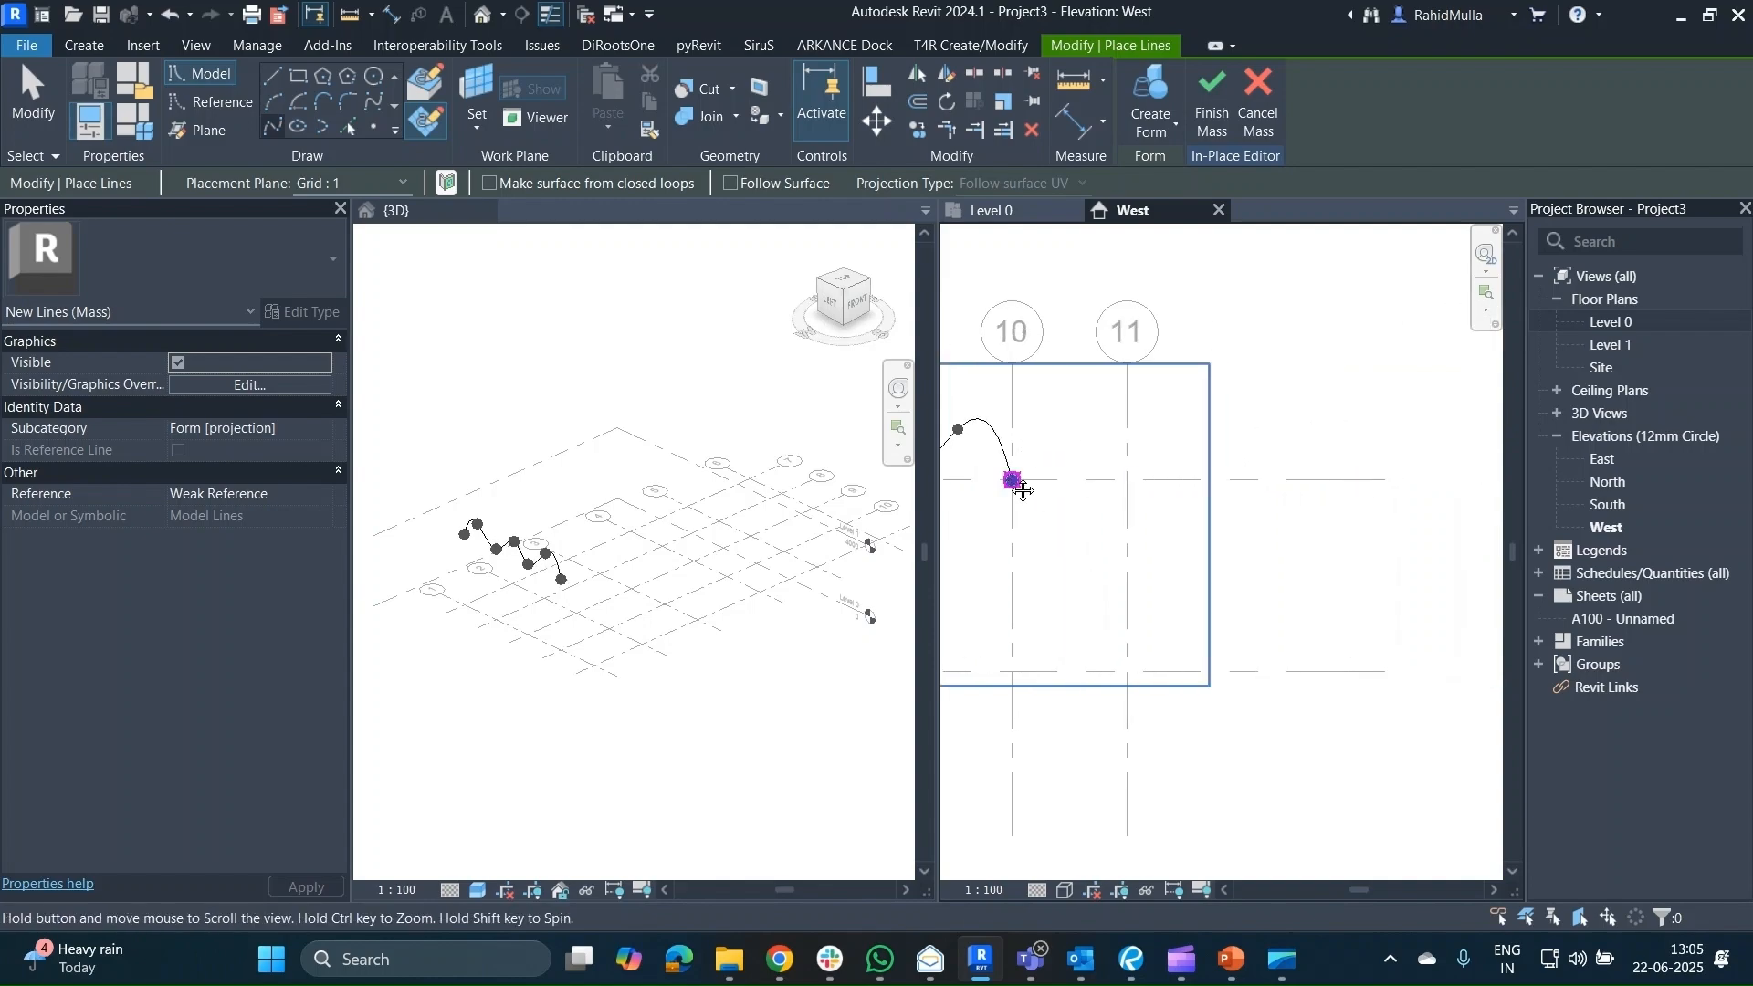
click(1070, 424)
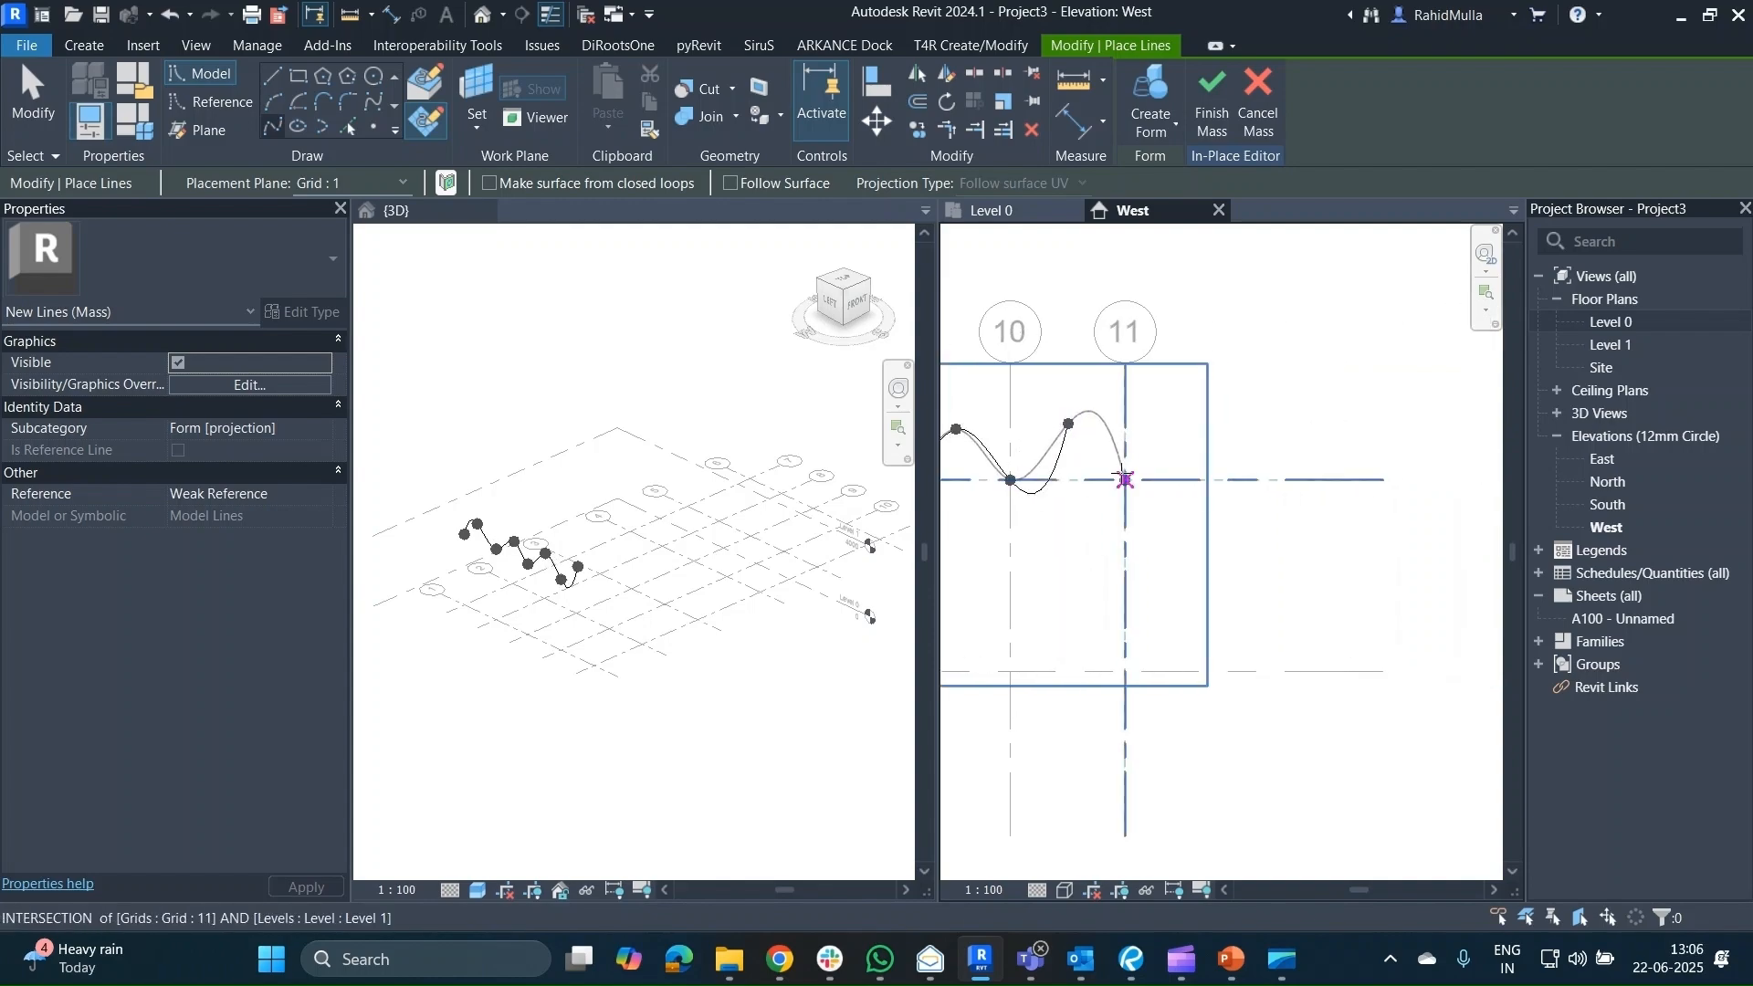
click(1124, 480)
middle_drag(1125, 479, 1391, 479)
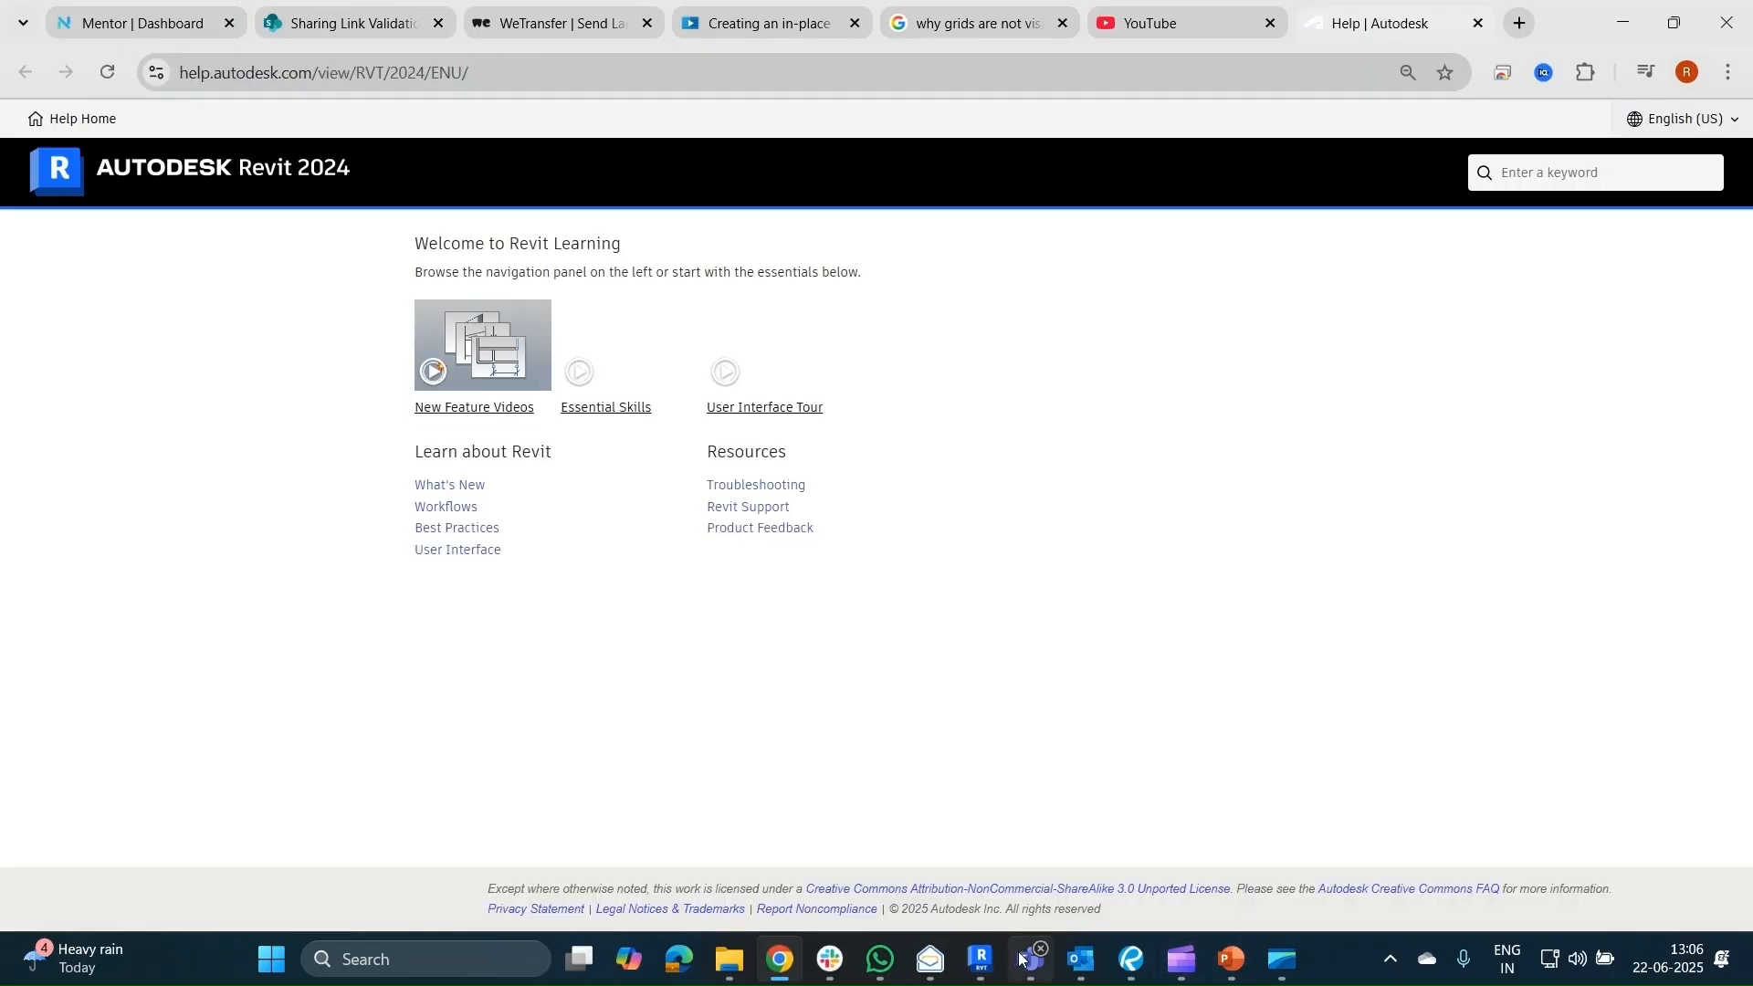
click(980, 958)
middle_drag(1219, 532, 1361, 532)
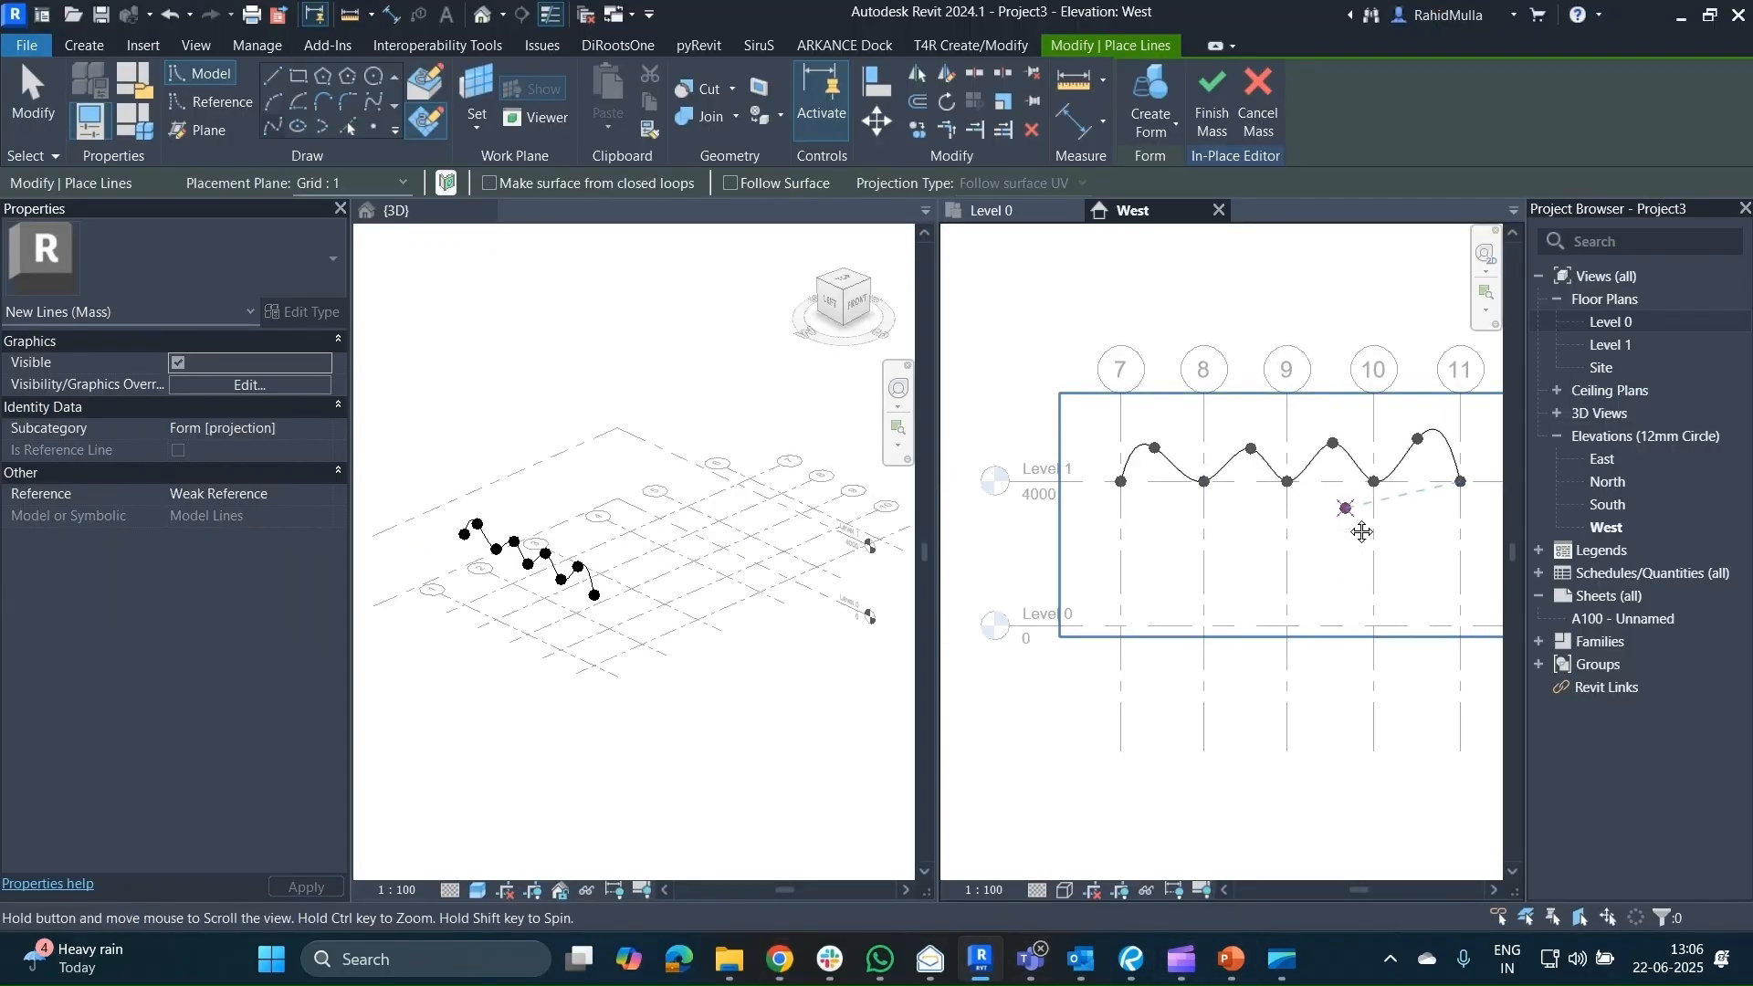
scroll(1182, 433, up, 2)
scroll(1182, 432, up, 2)
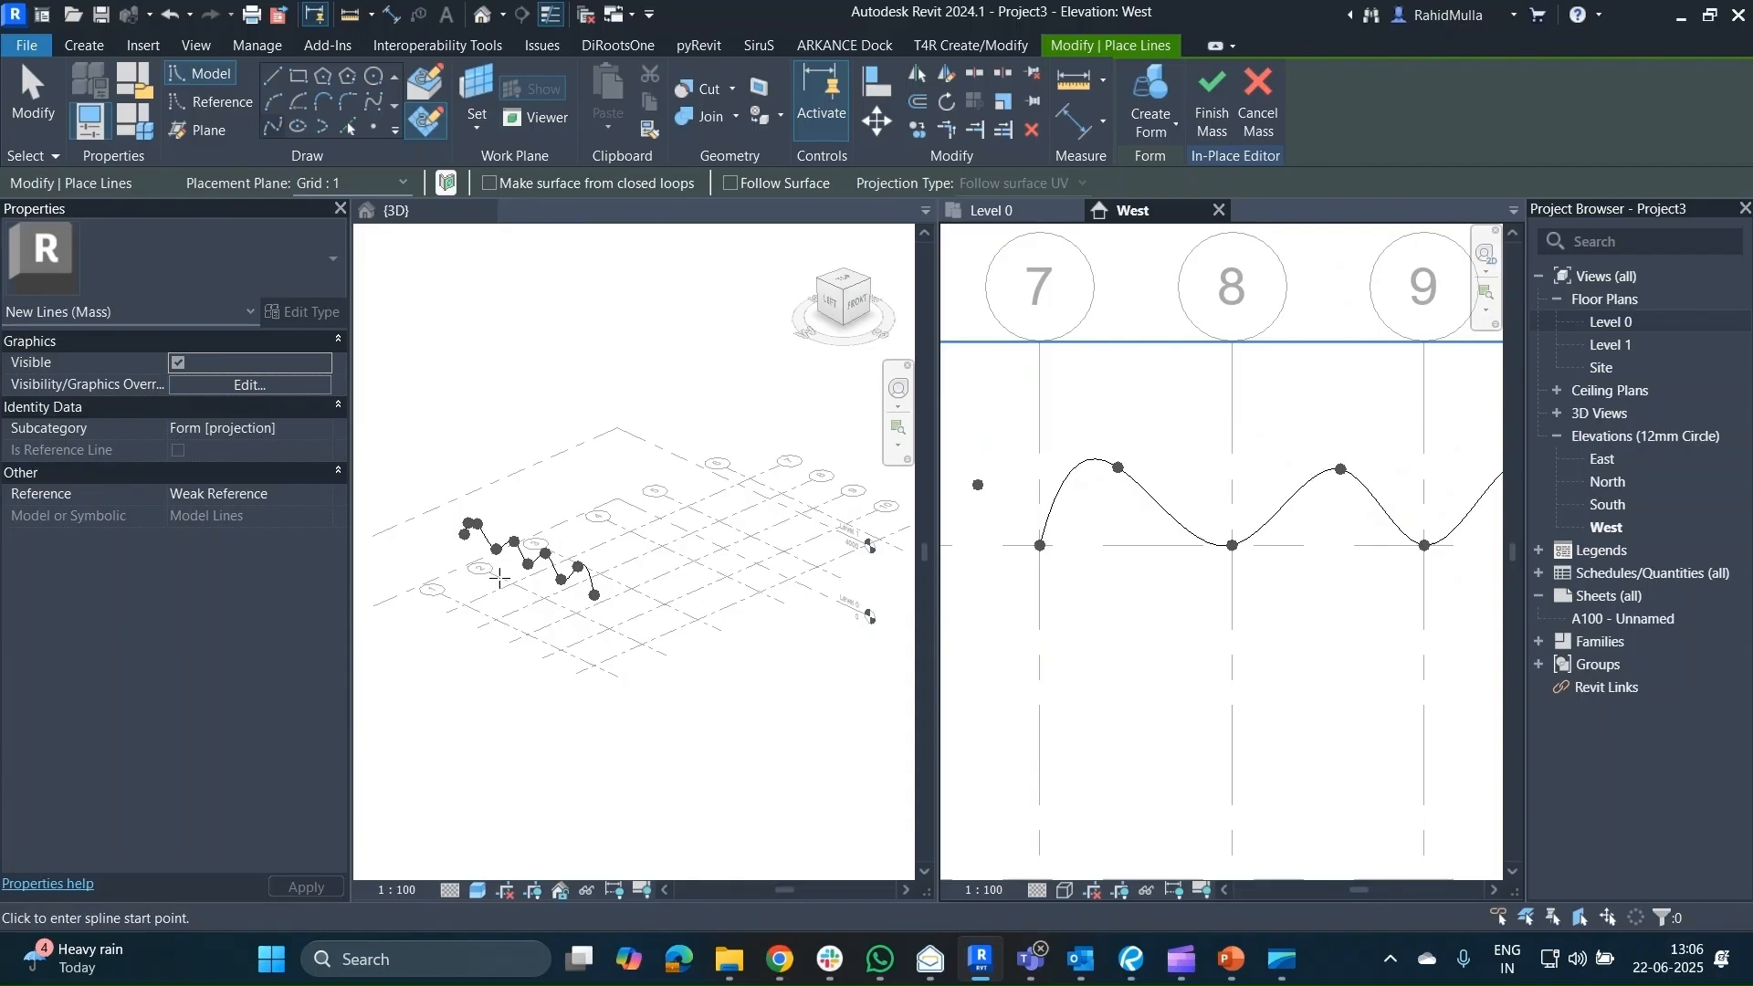
Set the placement plane to Grid 2 and draw an offset wavy spline from above Level 1 on grid 7 to just before grid 9.
click(347, 182)
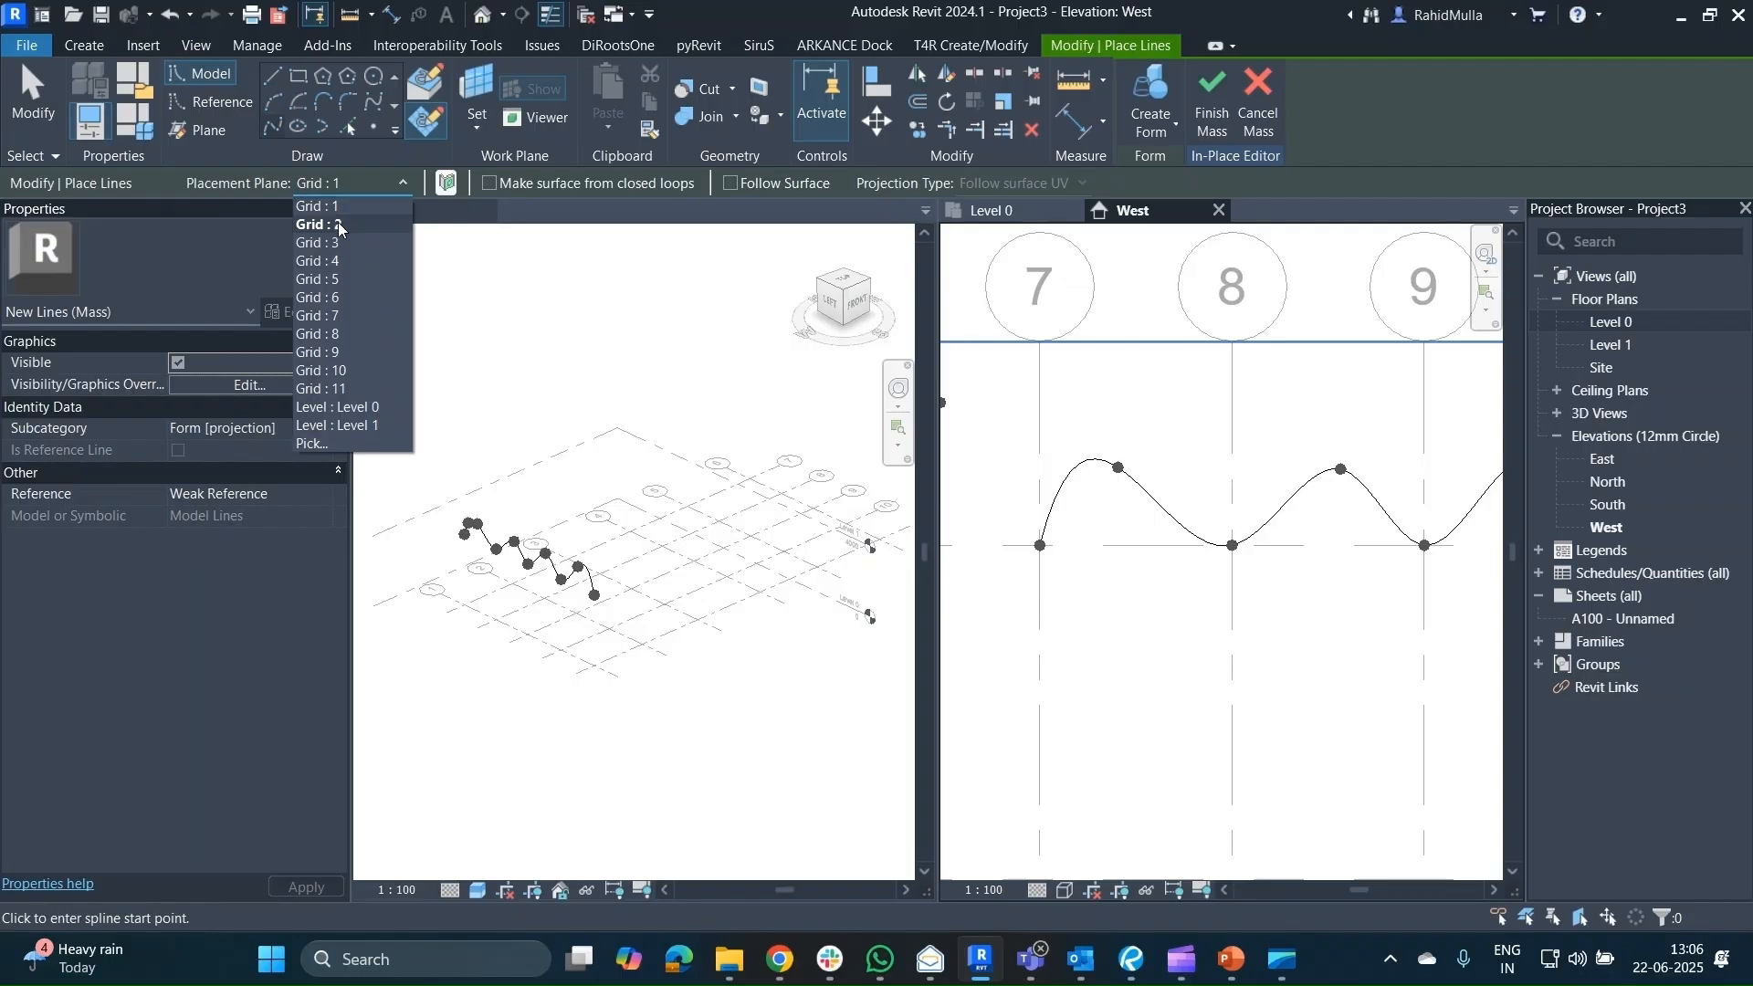
click(340, 228)
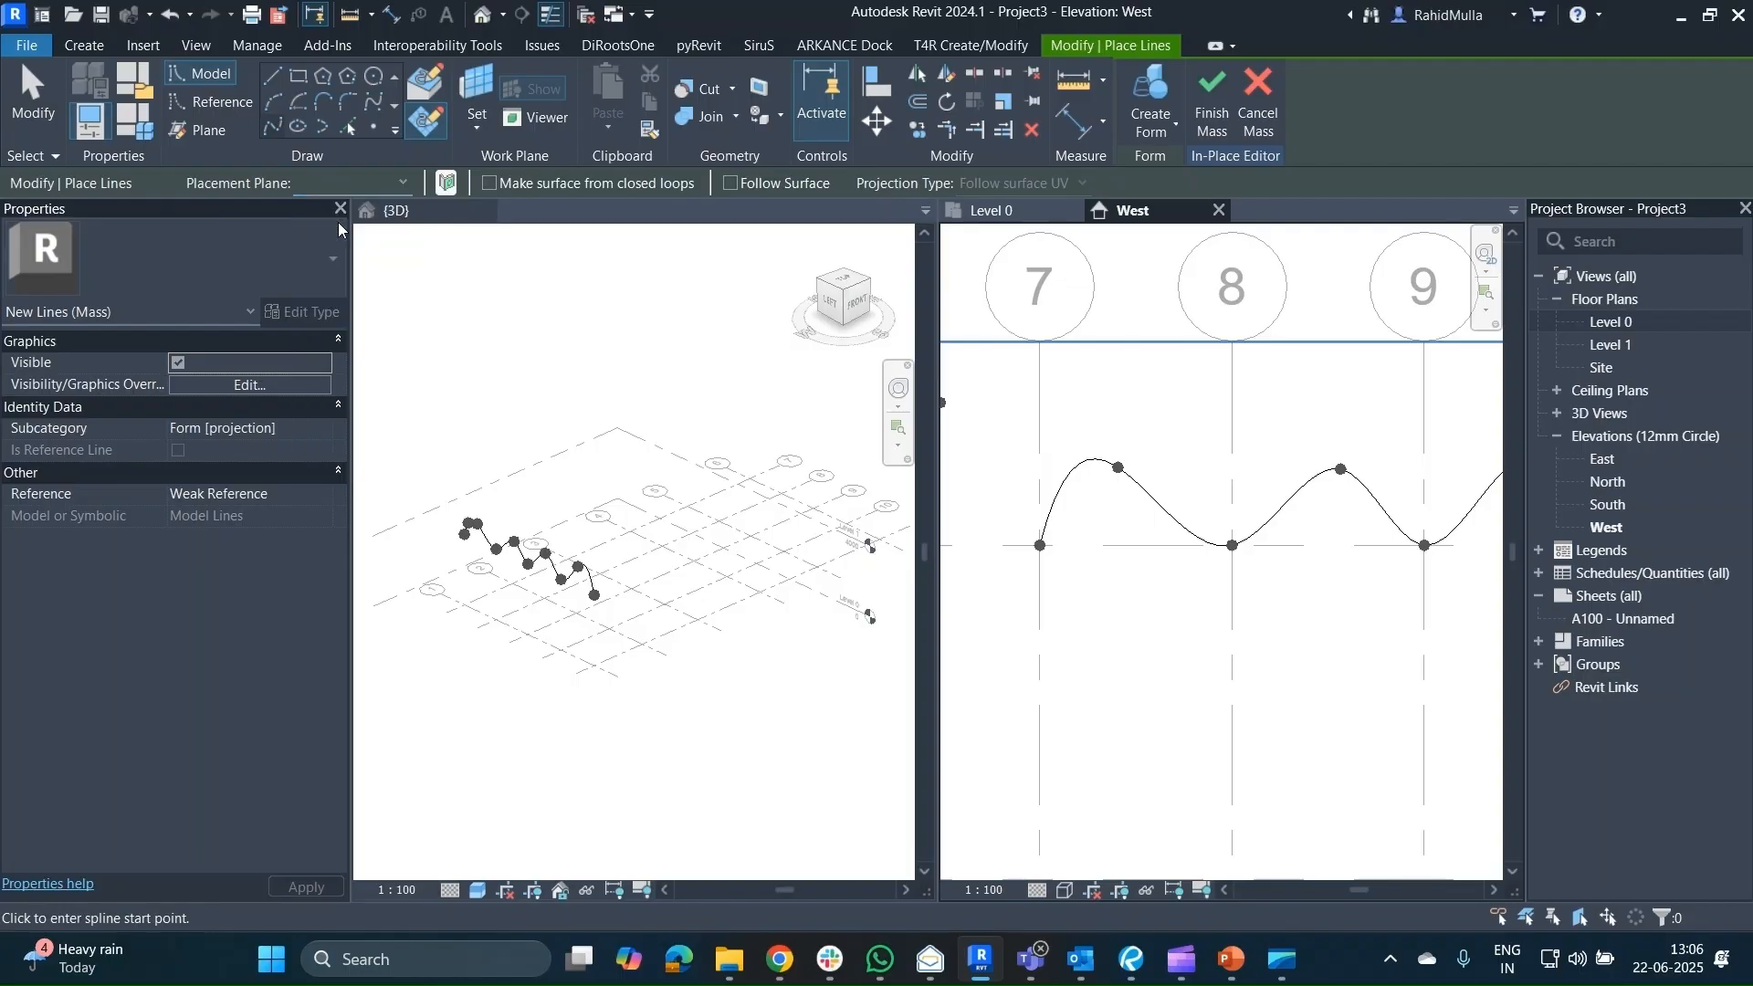
click(1039, 461)
click(1115, 545)
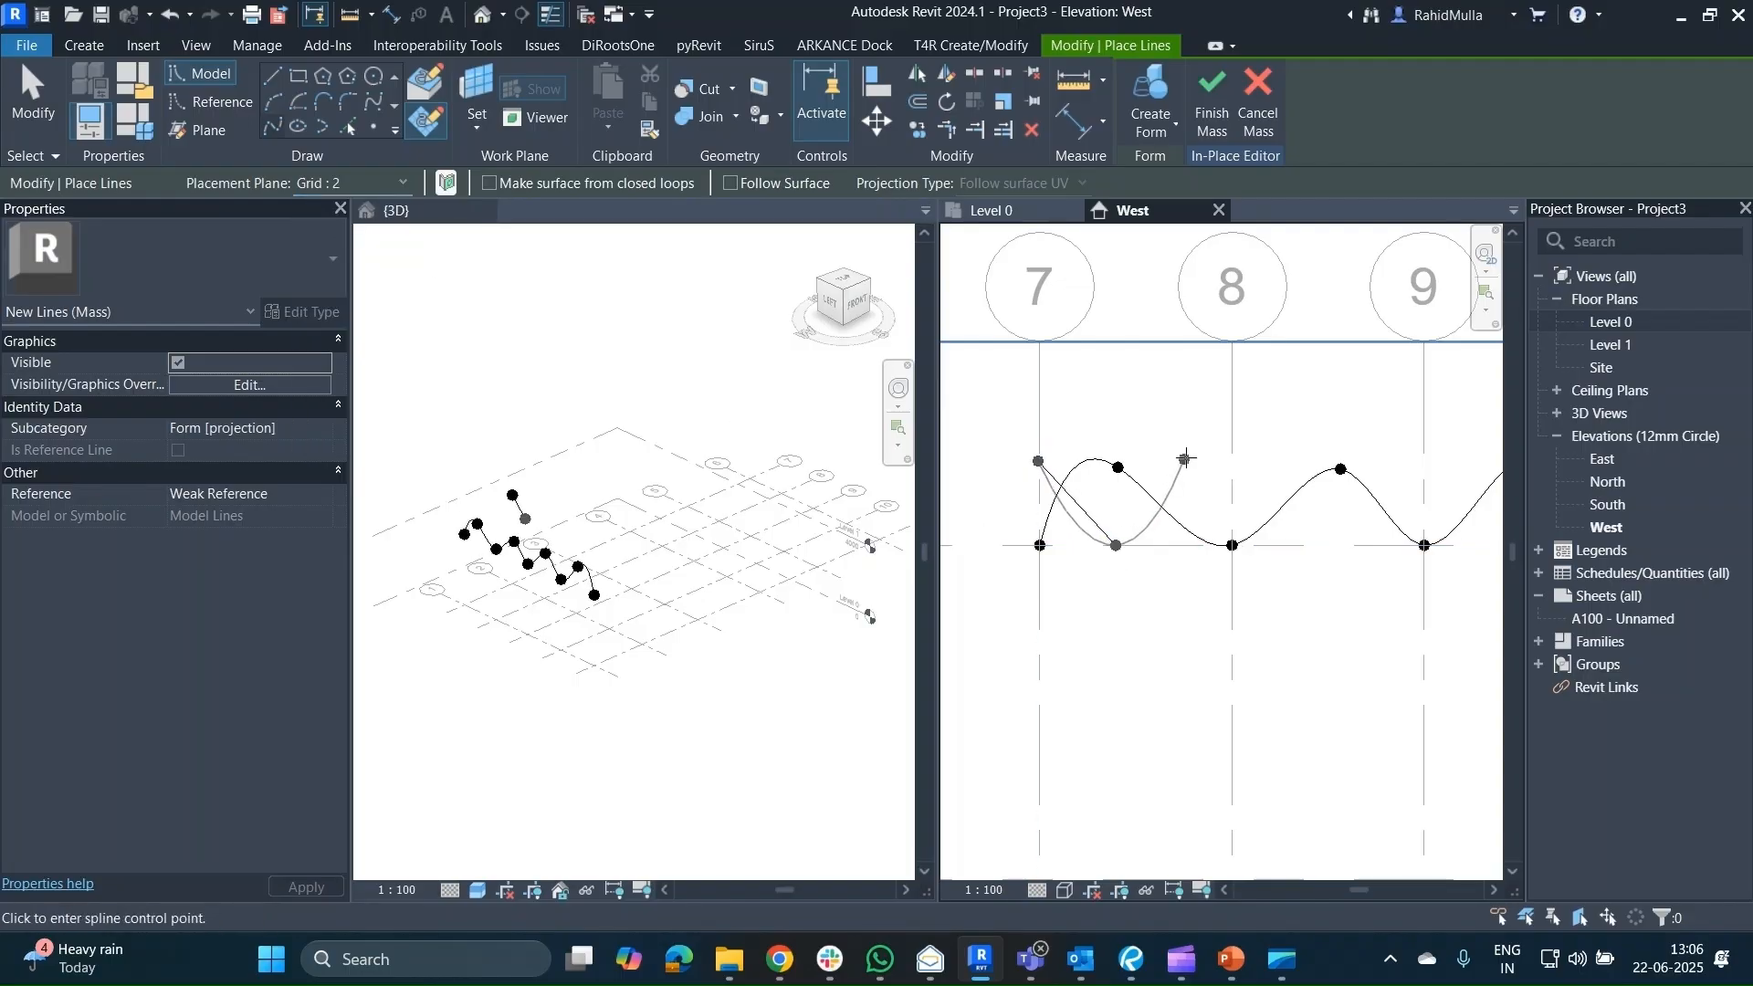
click(1188, 457)
click(1300, 545)
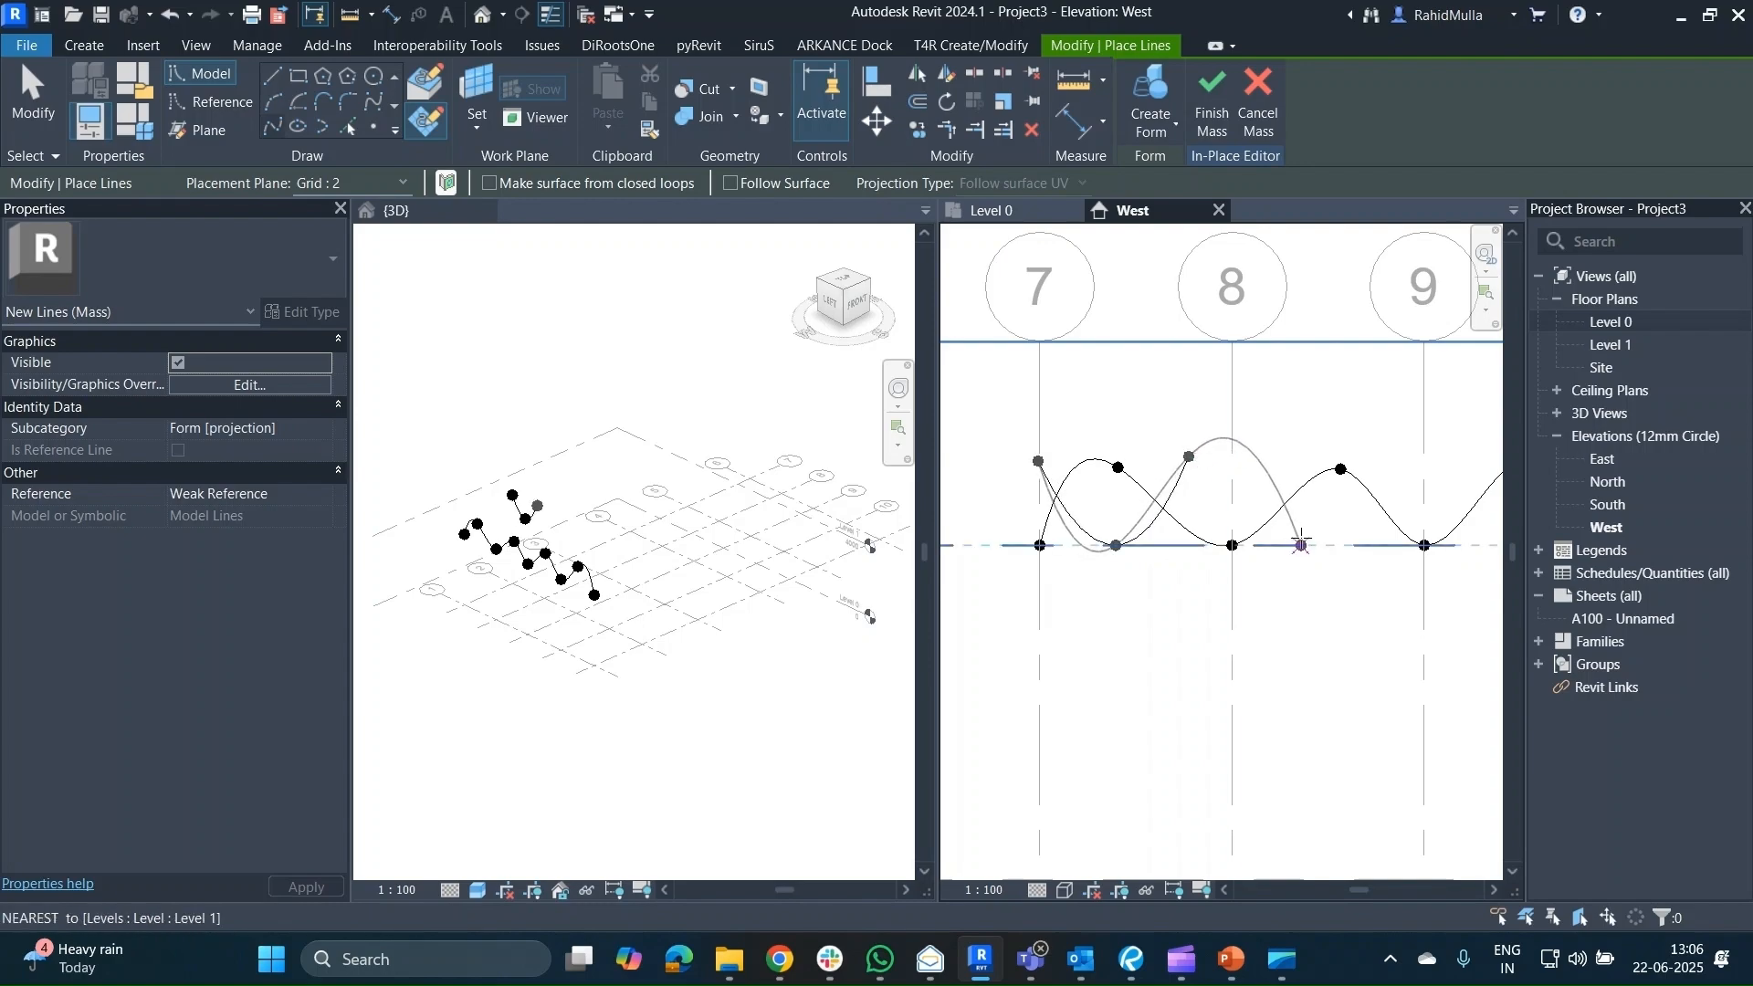
click(1399, 461)
Continue the Grid 2 spline in alternating Level 1 lows and raised peaks, ending above Level 1 on grid 11.
middle_drag(1399, 462, 1207, 475)
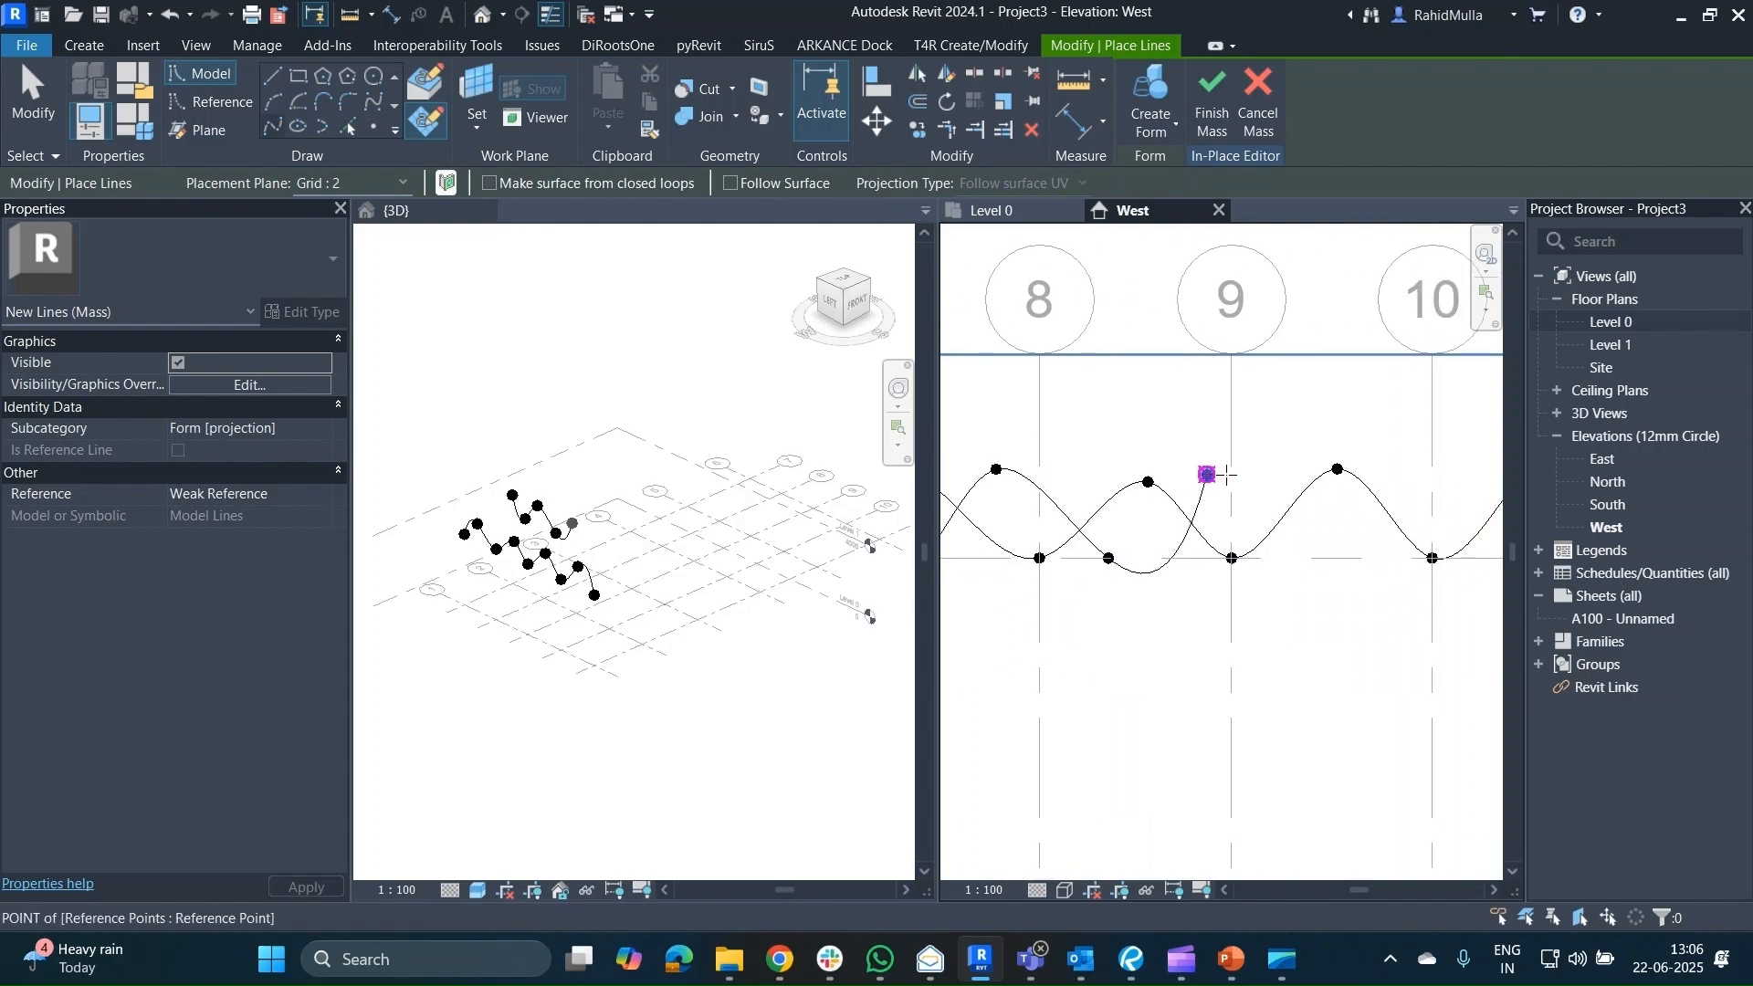
click(1324, 556)
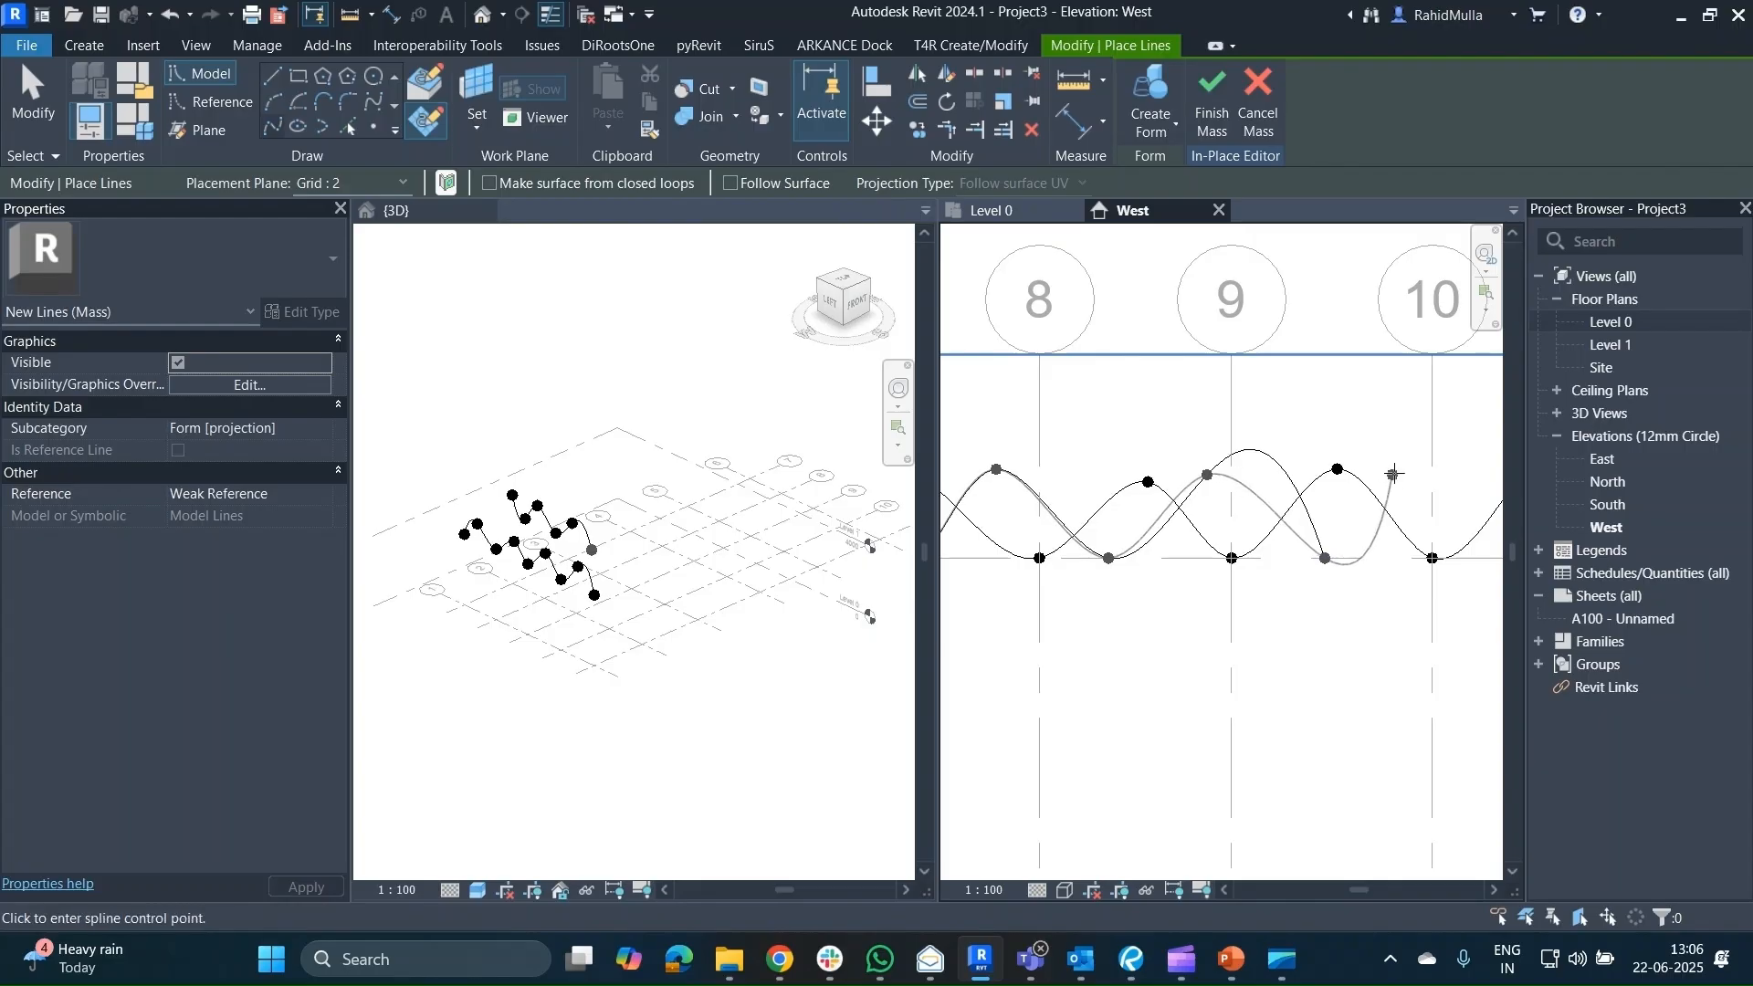
click(1394, 473)
middle_drag(1394, 473, 1264, 474)
click(1371, 557)
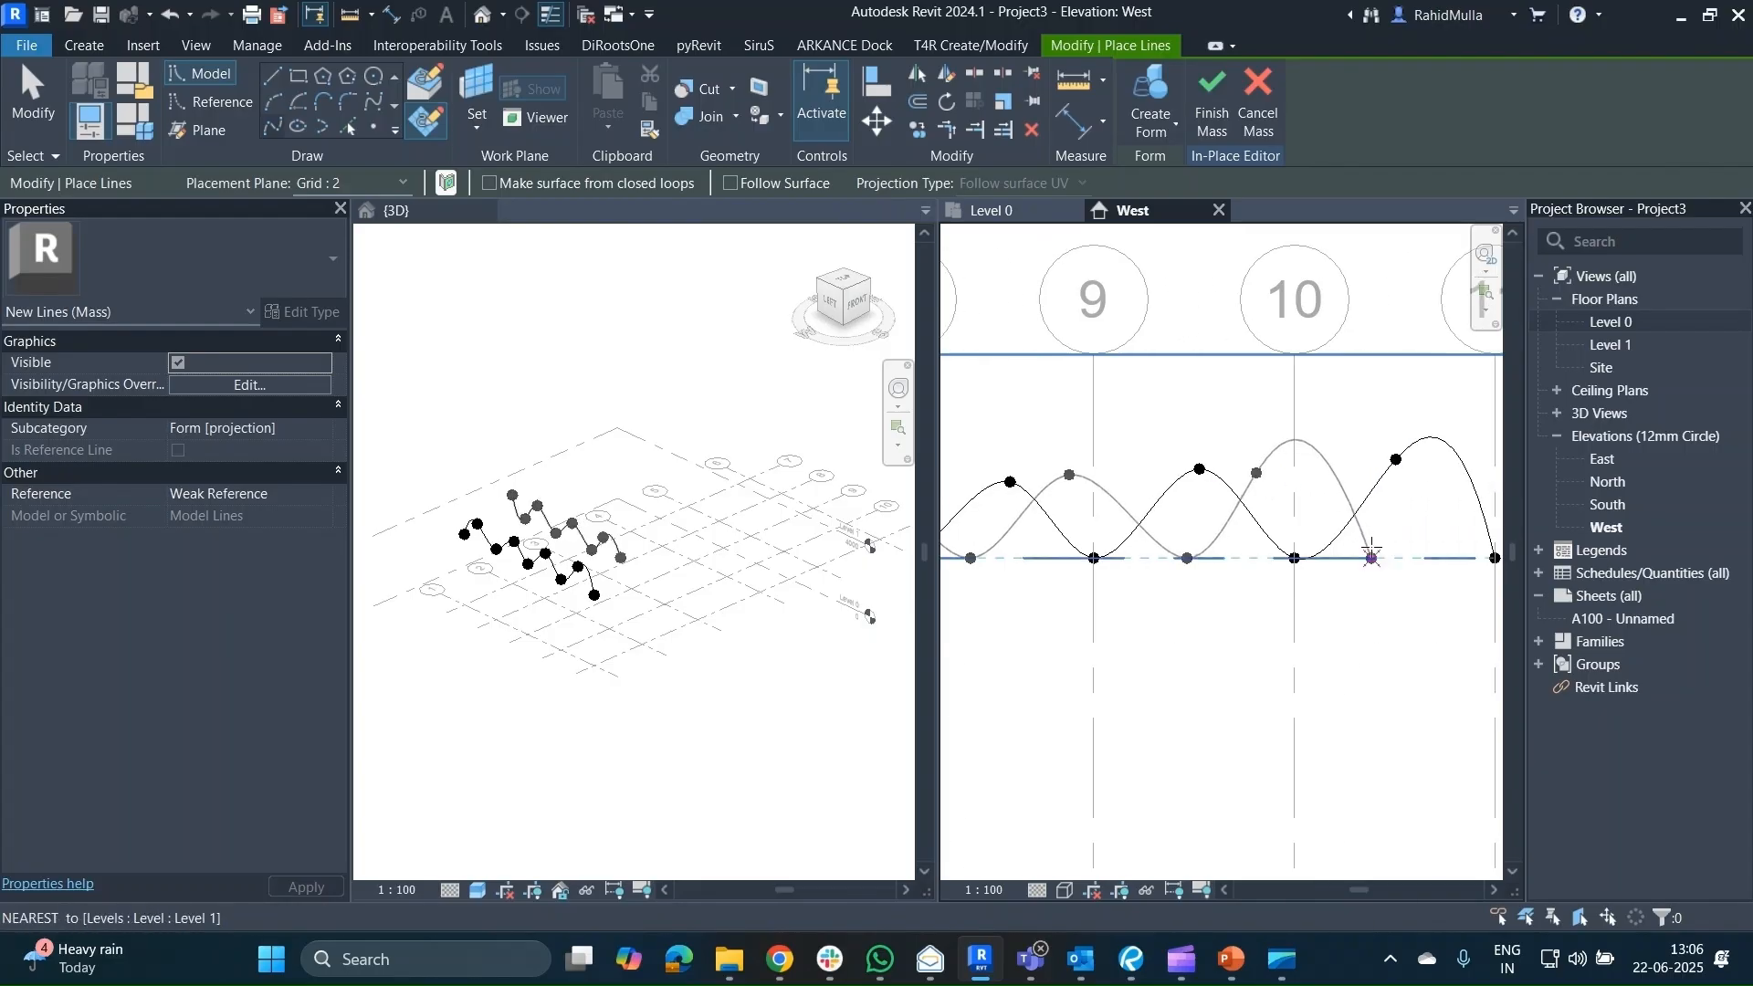
middle_drag(1389, 563, 1212, 586)
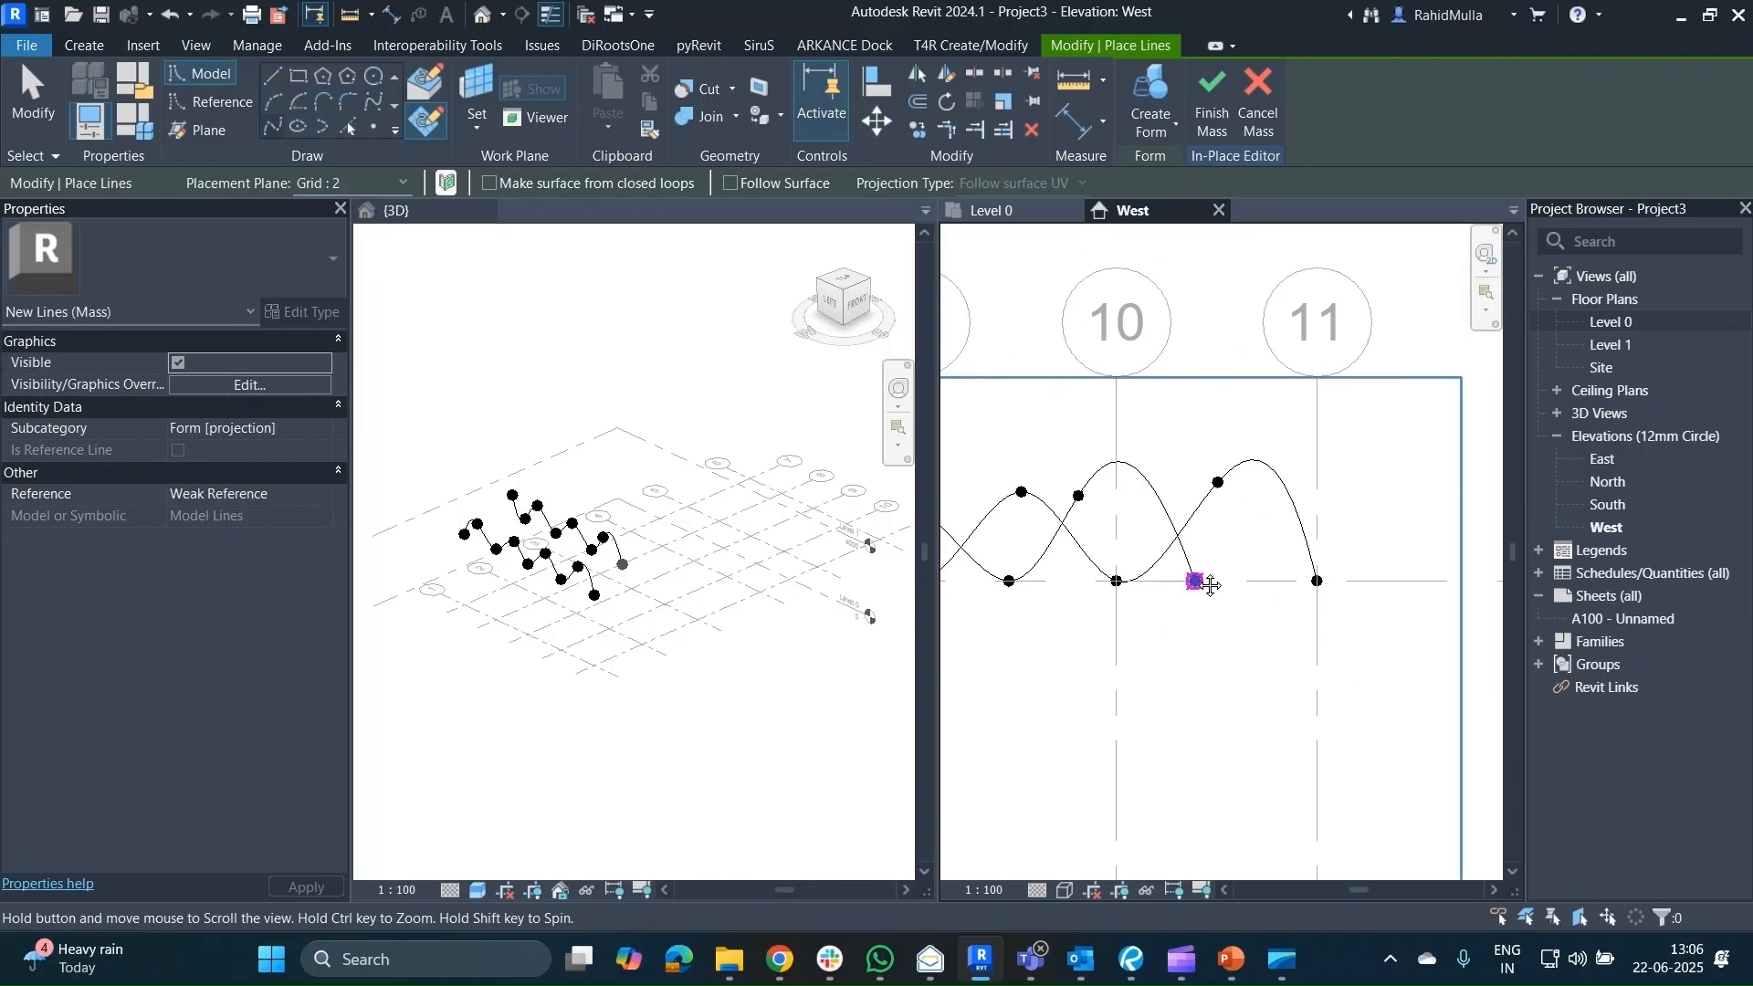
click(1317, 484)
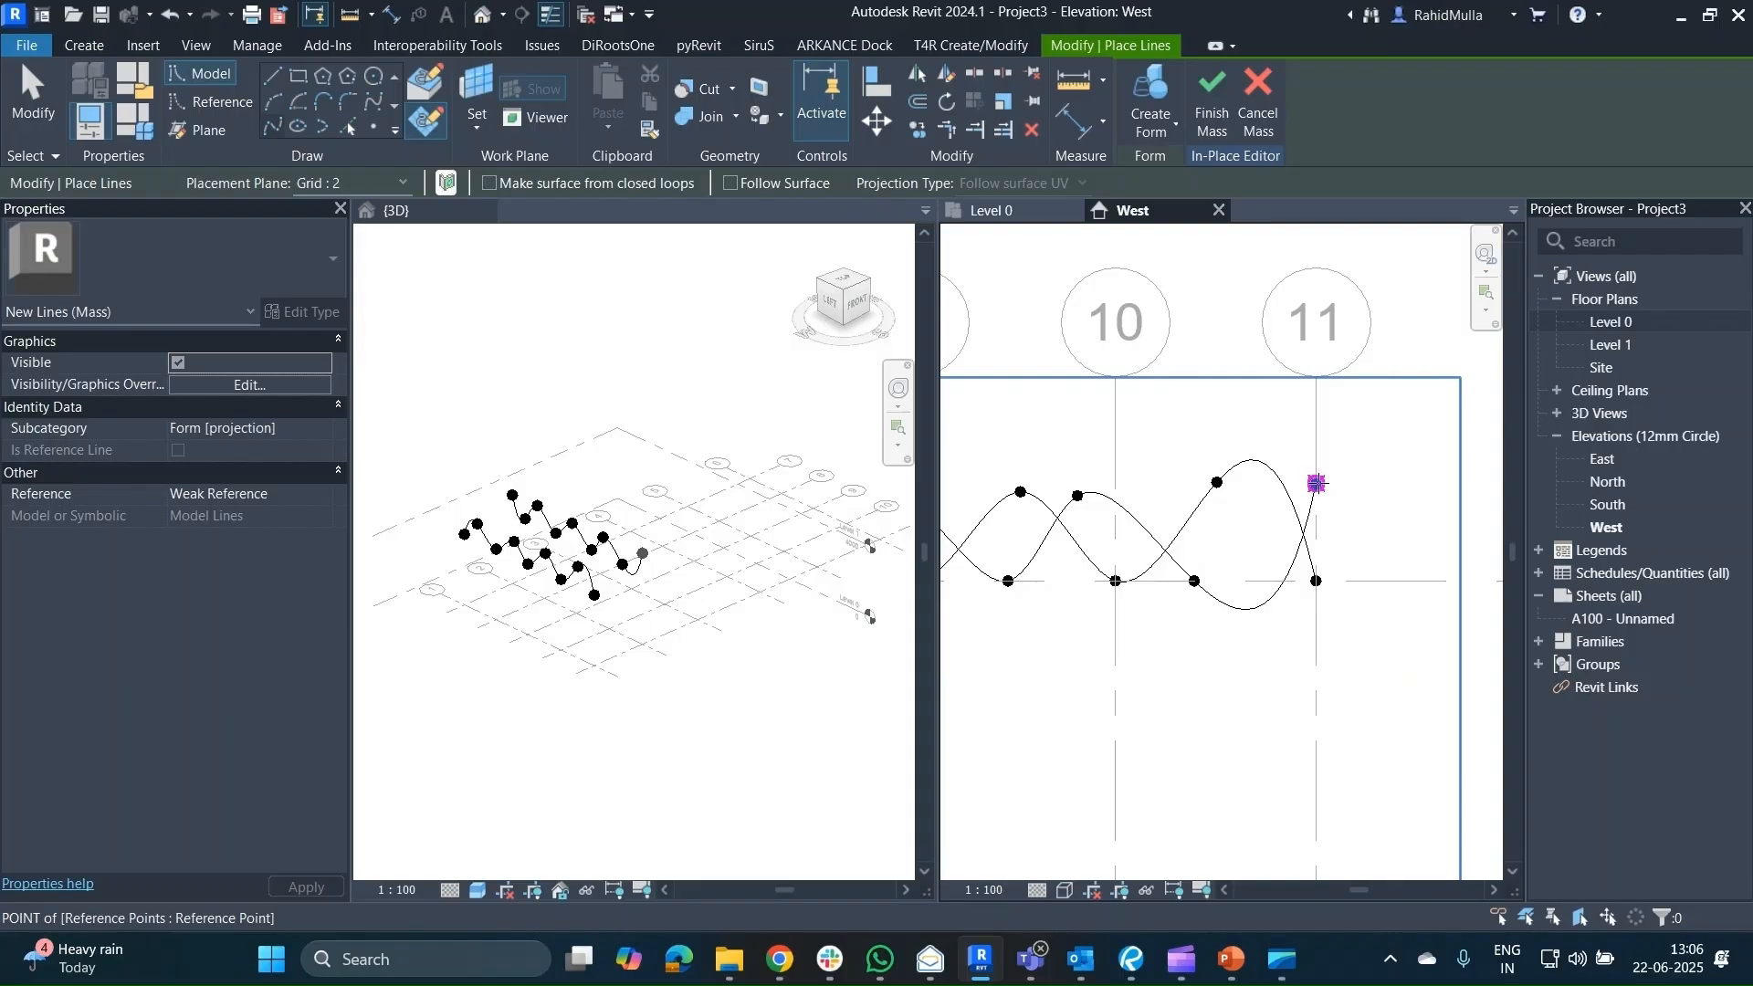
key(Escape)
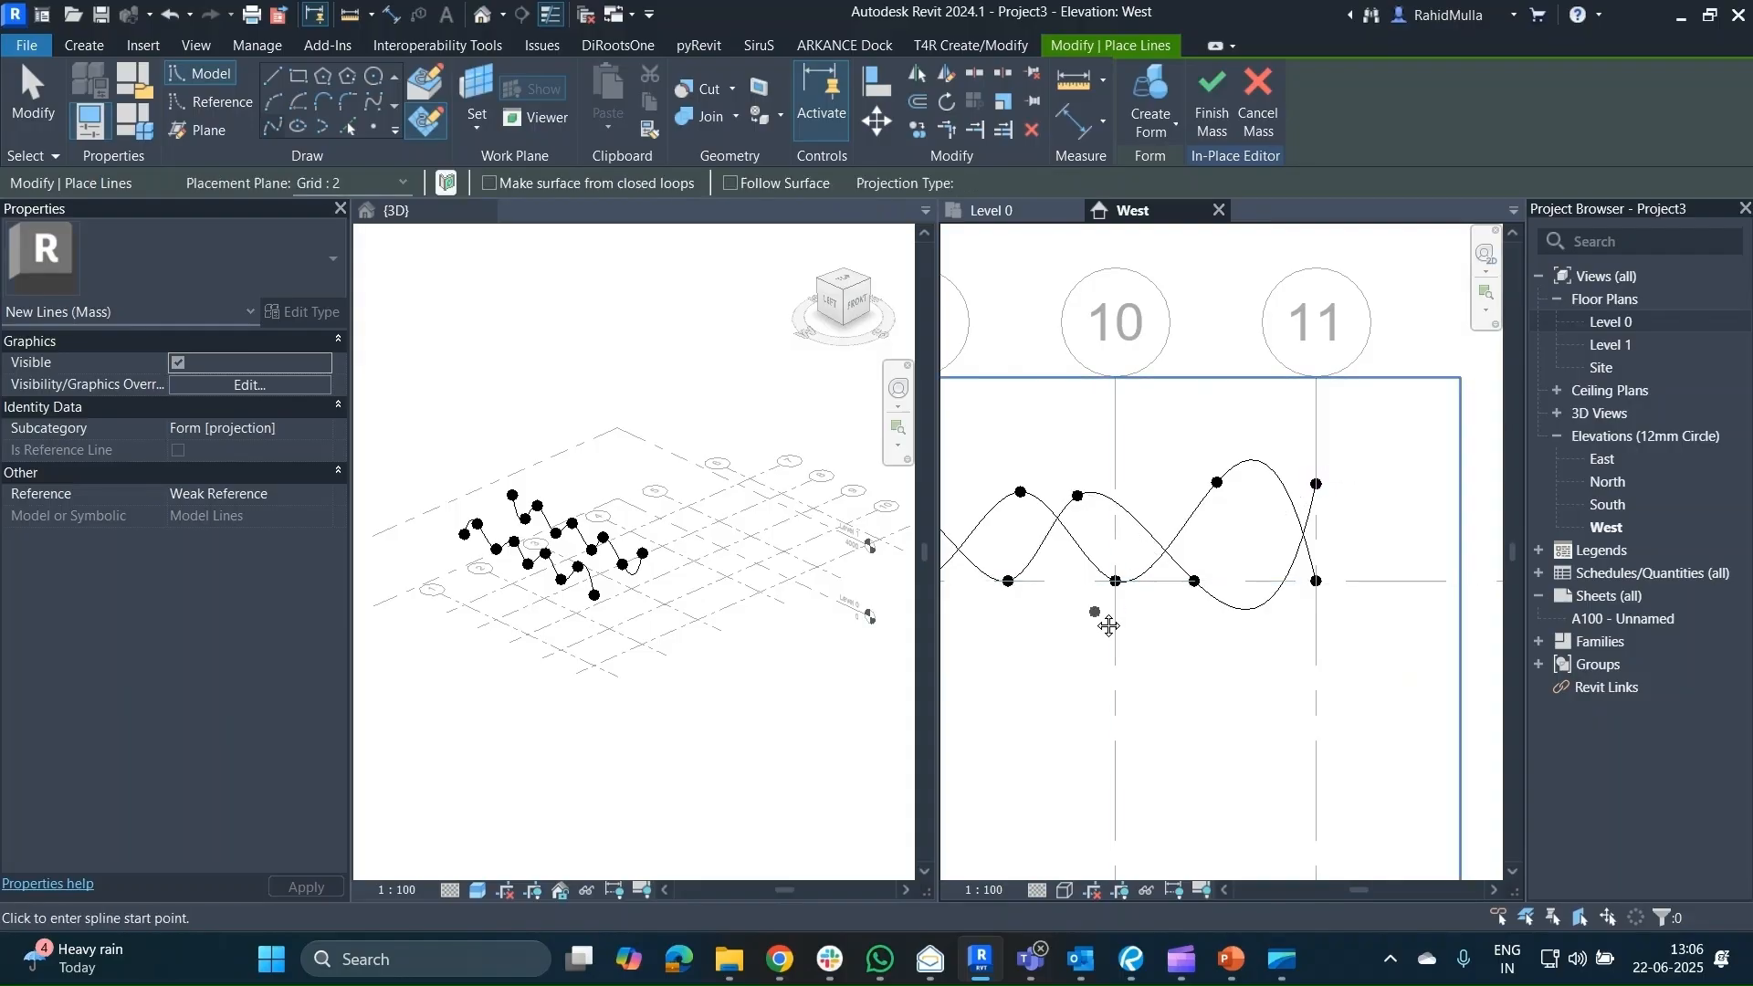
Set the placement plane to Grid 3 and orbit the 3D view to show that plane beside the two splines.
middle_drag(1105, 613, 1309, 612)
click(339, 183)
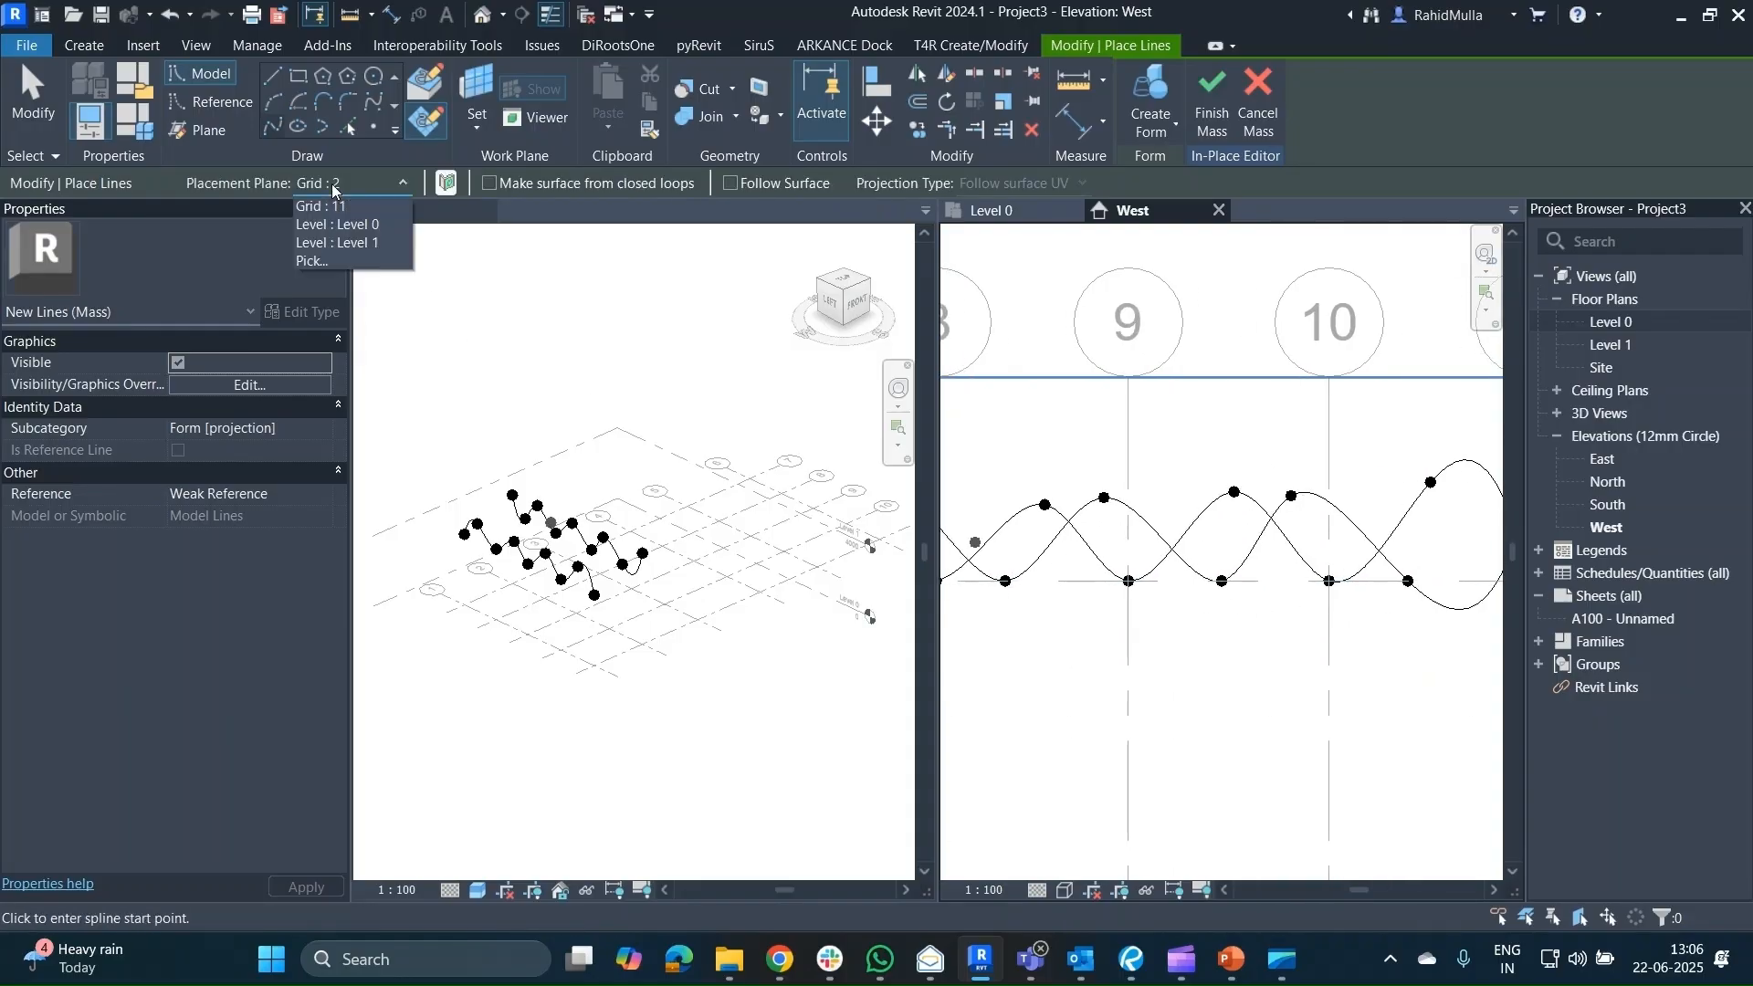
click(334, 243)
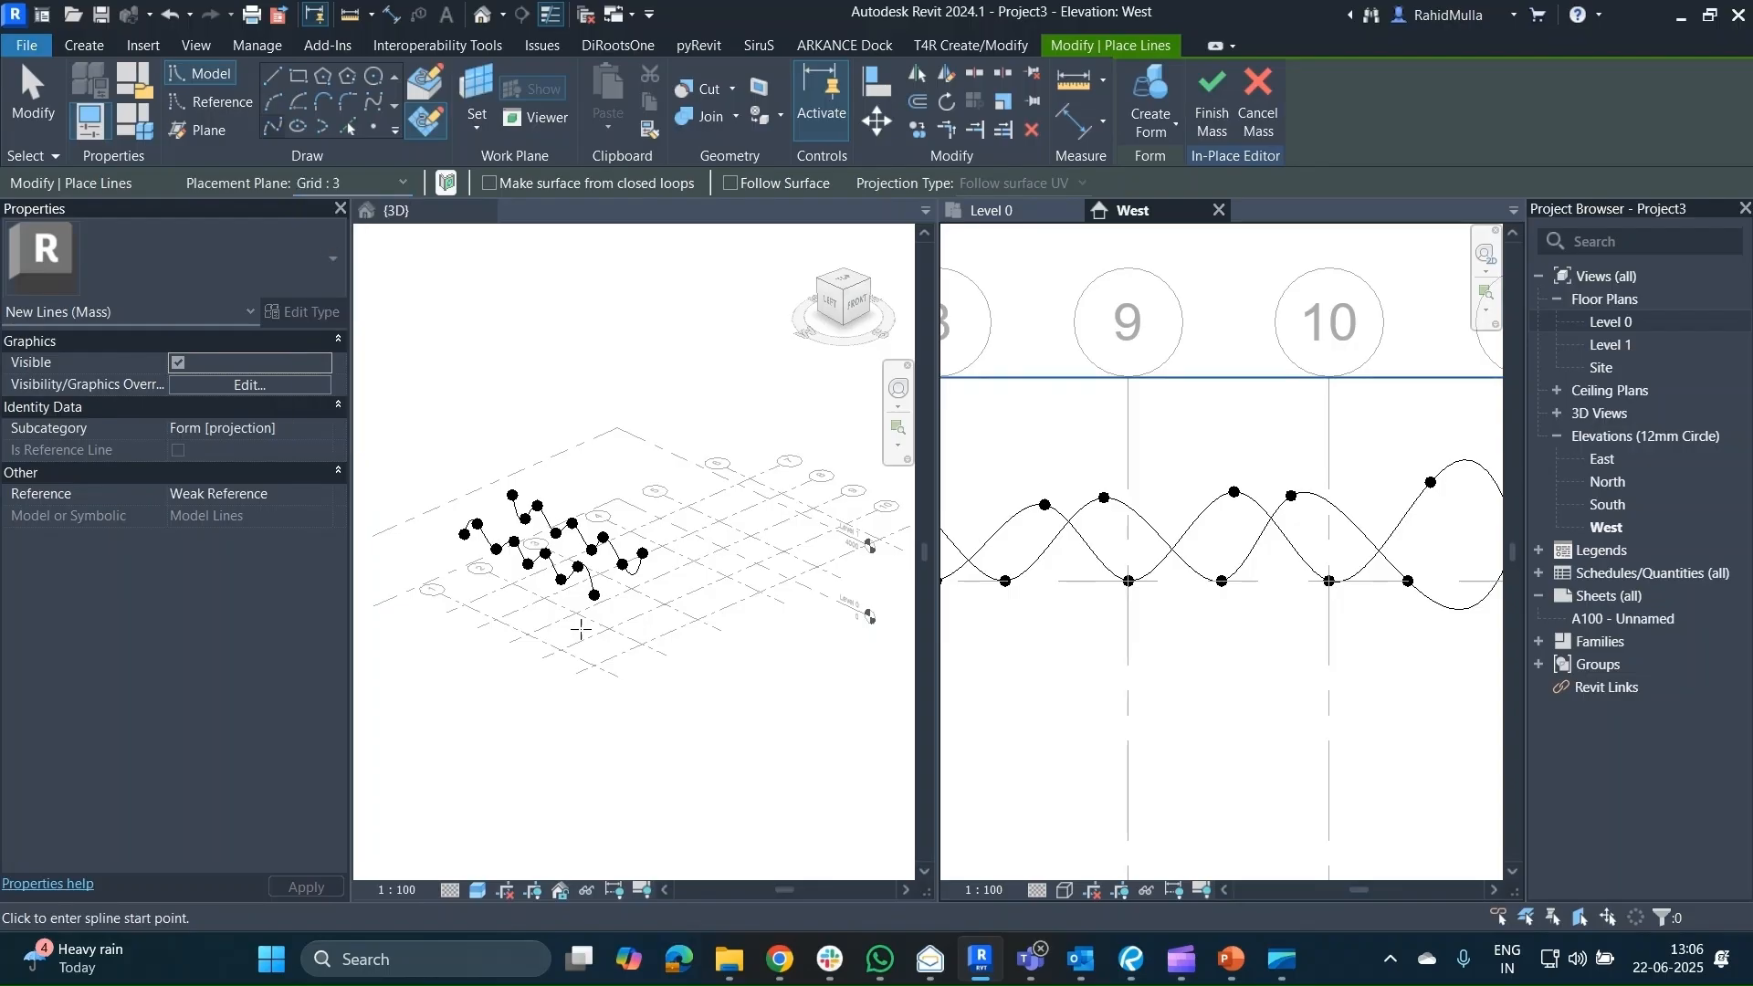
click(631, 658)
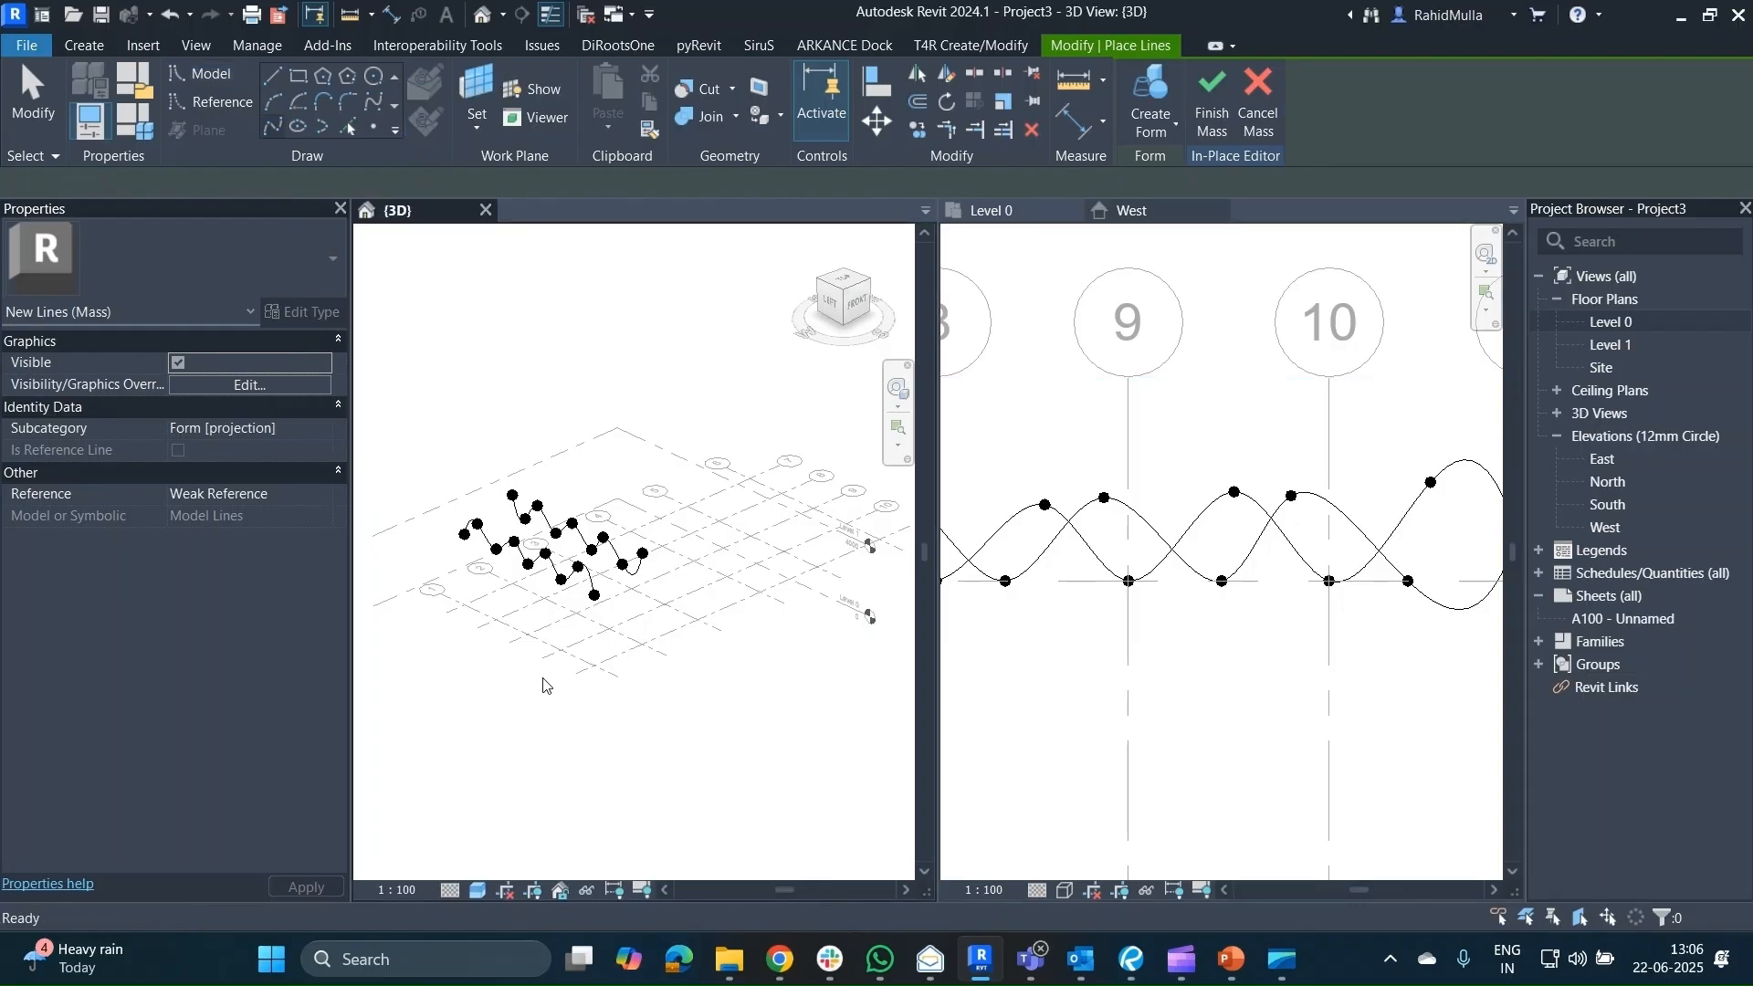
shift+middle_drag(537, 681, 484, 676)
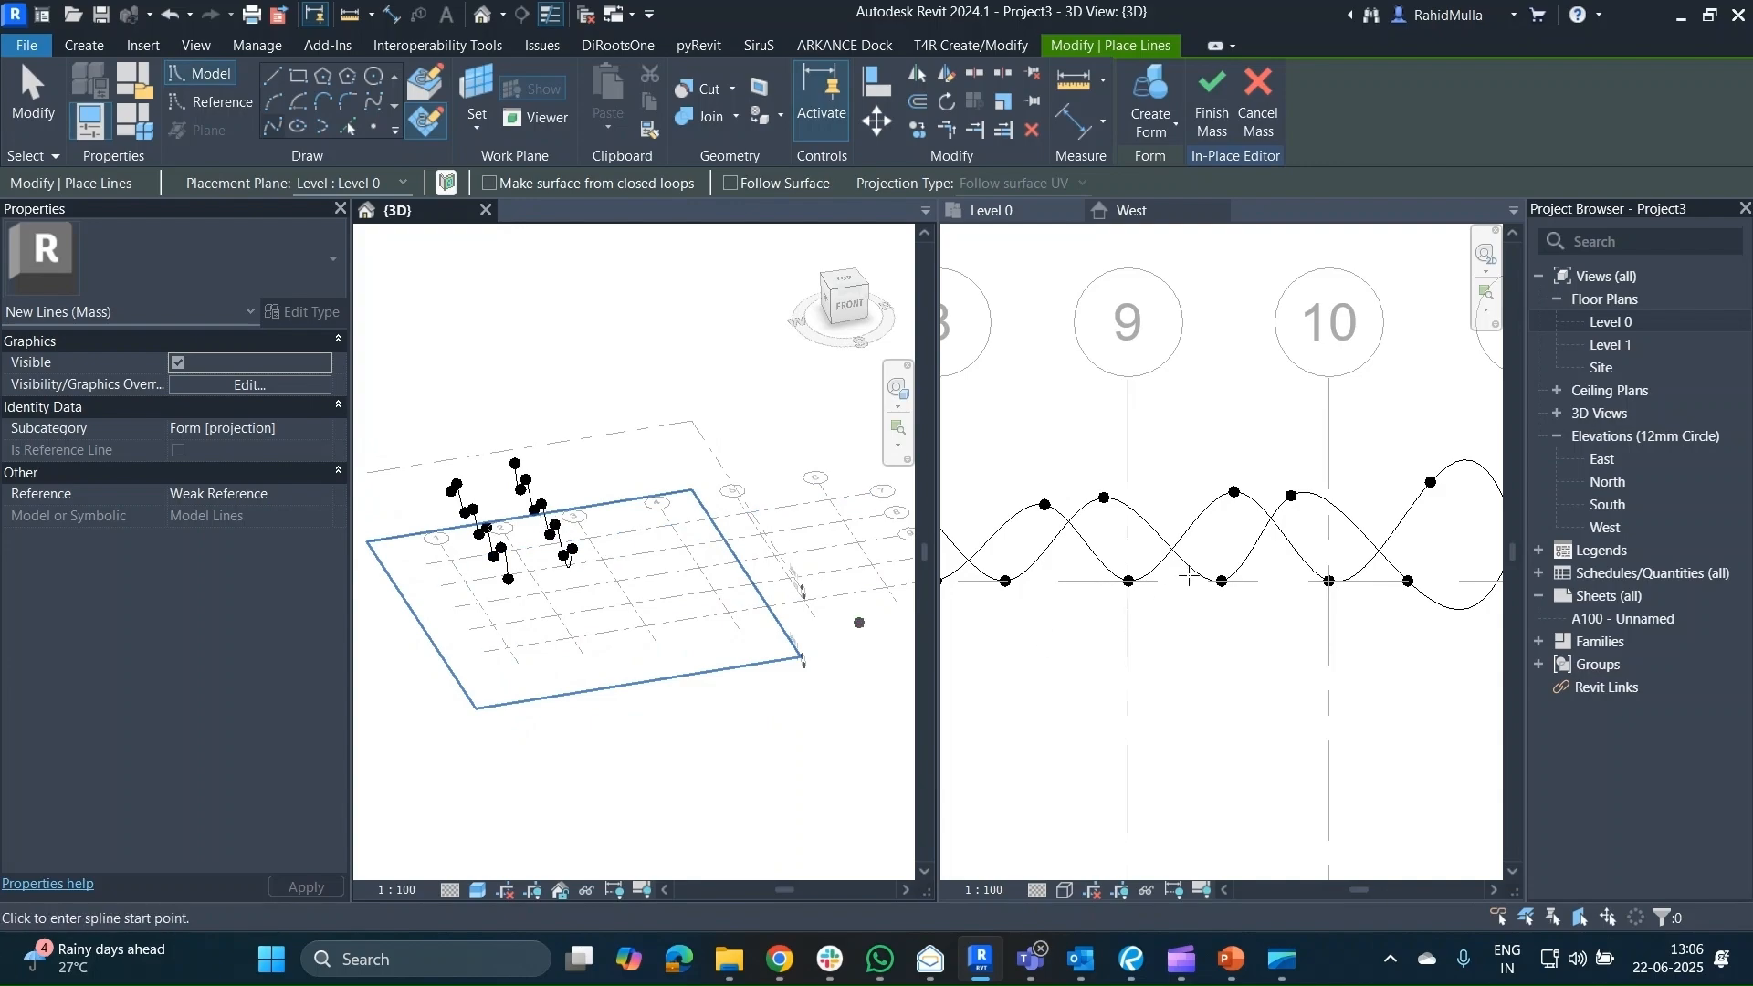
click(353, 186)
click(336, 244)
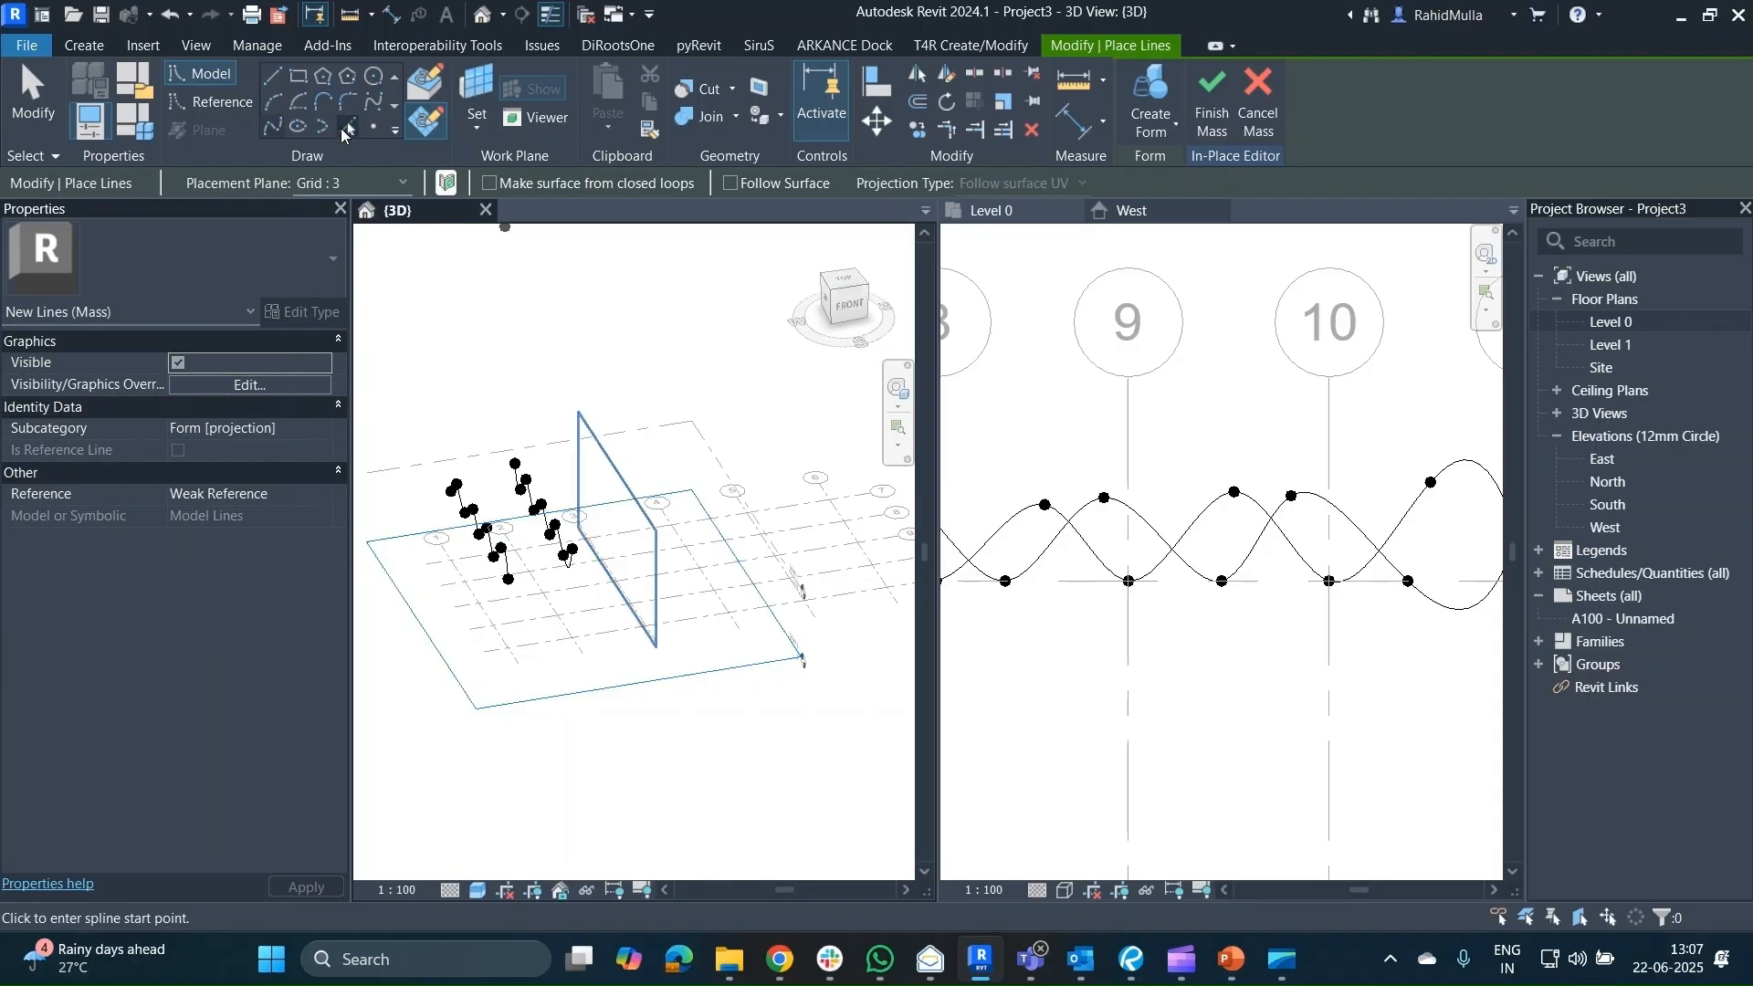
Set the placement plane to Grid 3 and copy the Grid 2 spline onto it with Pick Lines in the West elevation.
click(1242, 625)
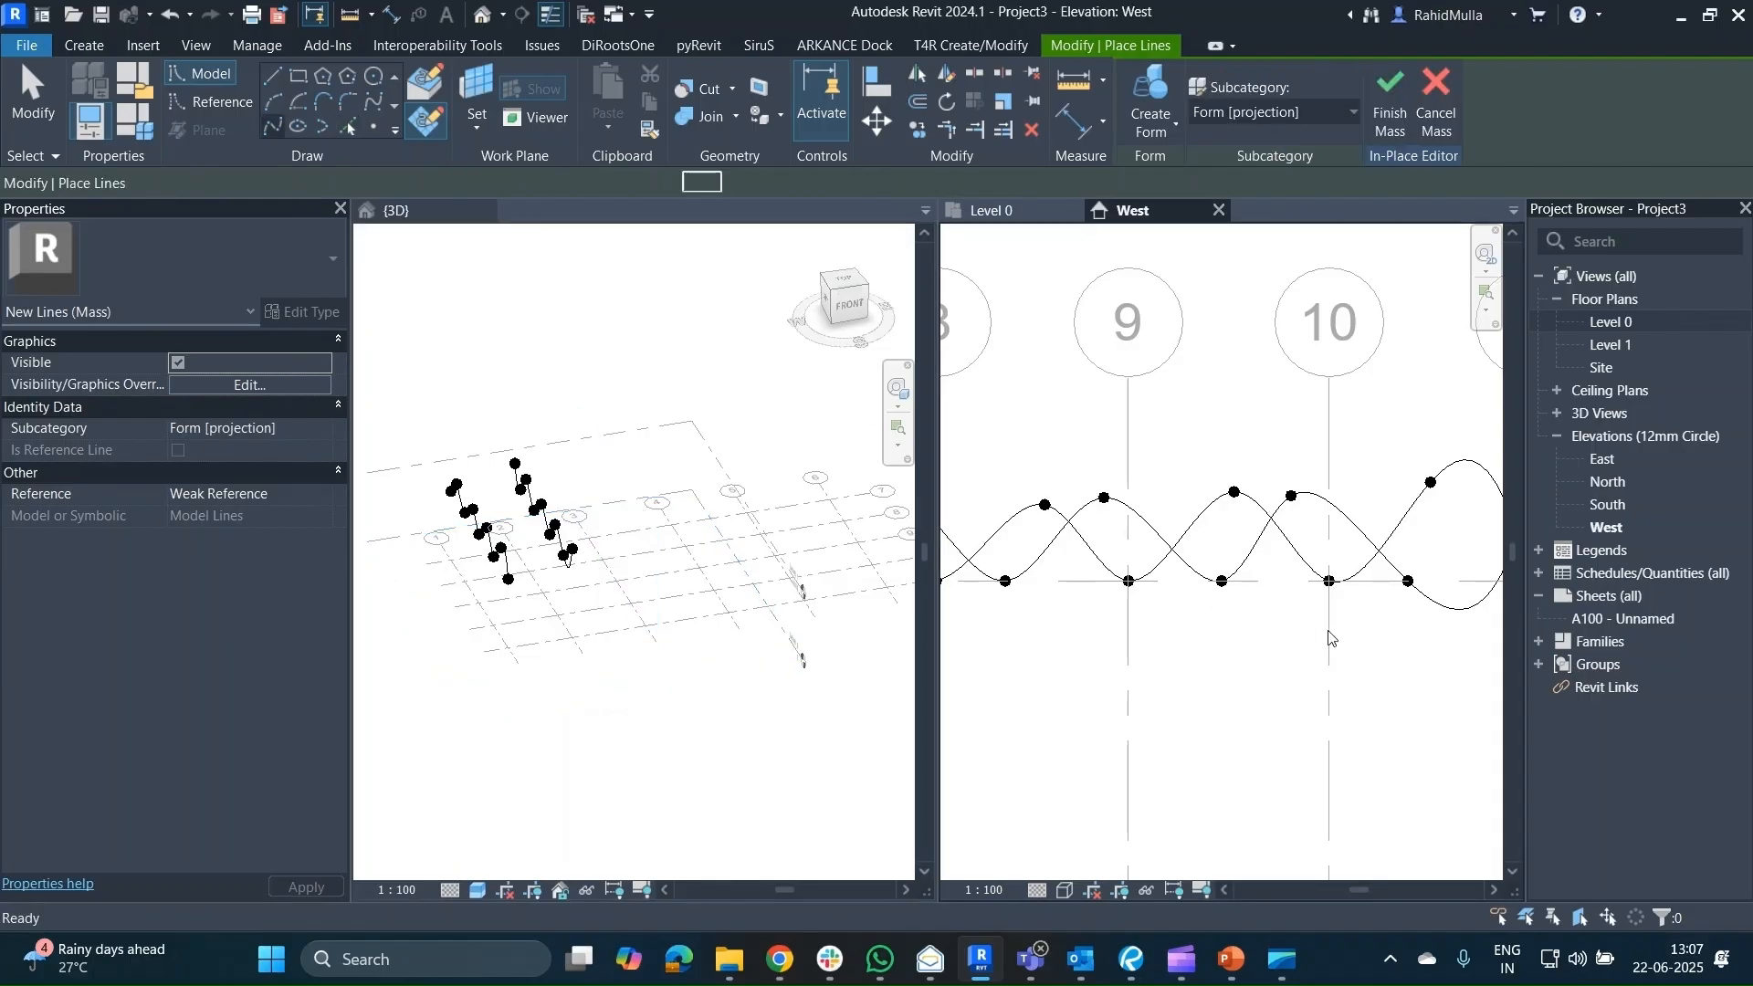
middle_drag(1328, 631, 1506, 643)
click(348, 131)
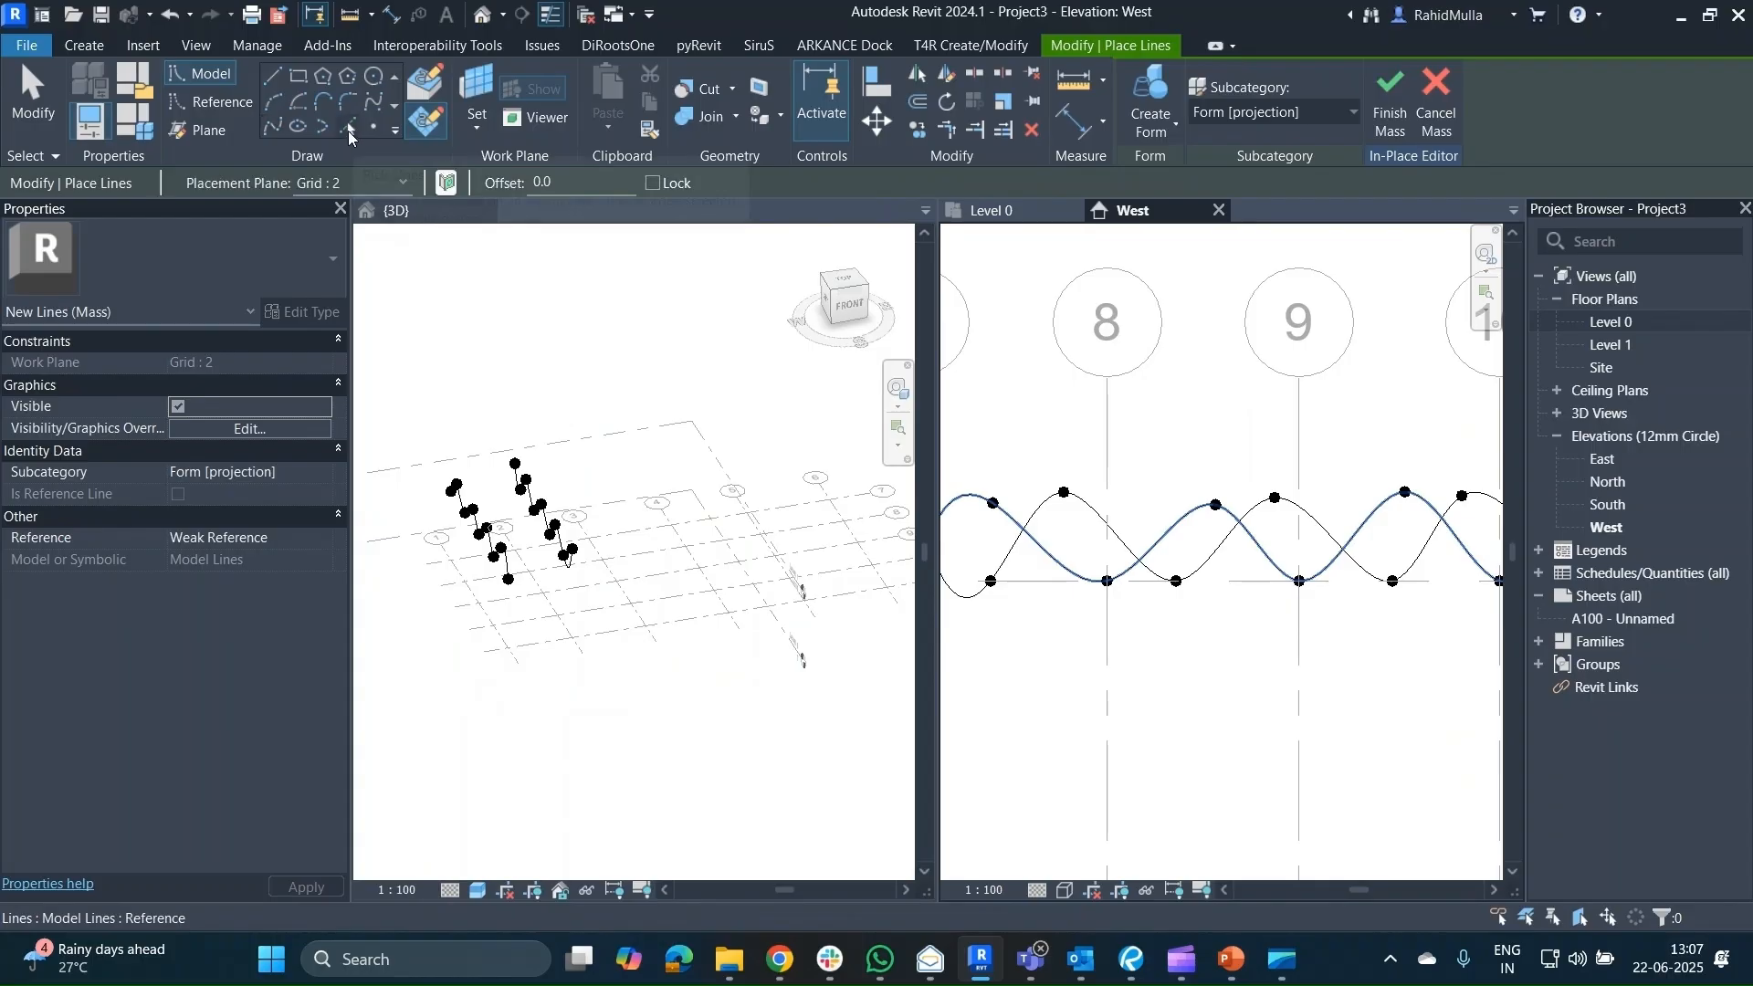
click(347, 187)
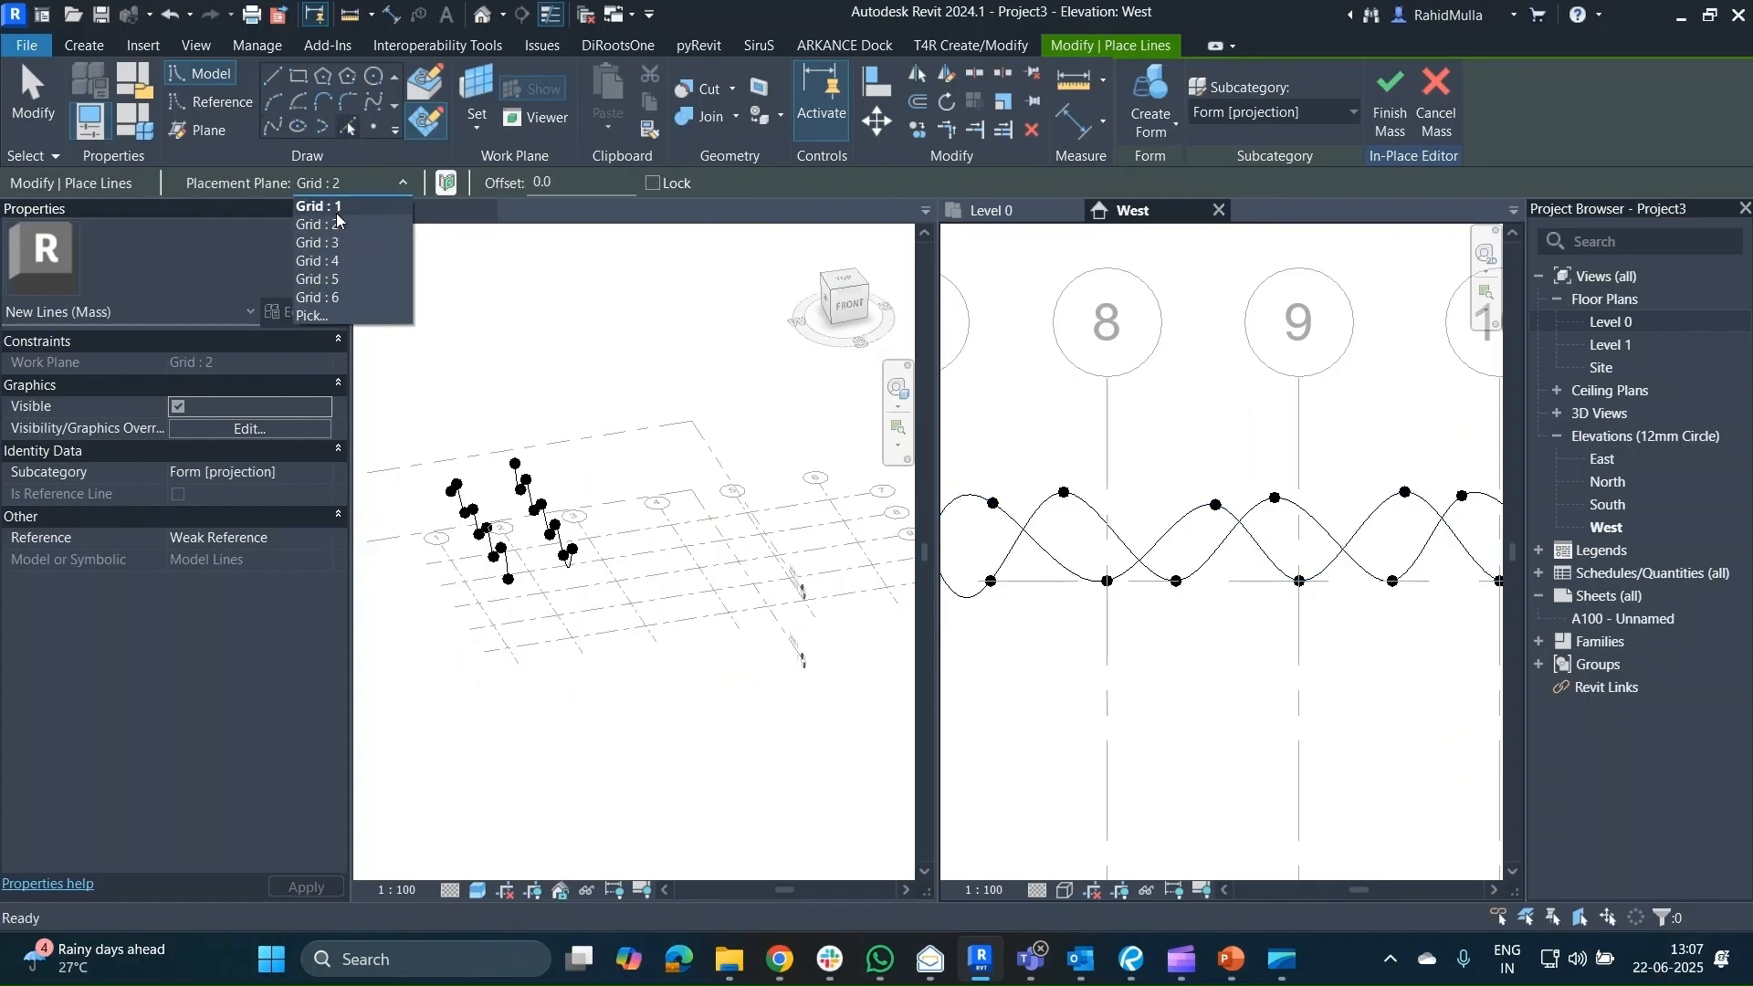
click(326, 243)
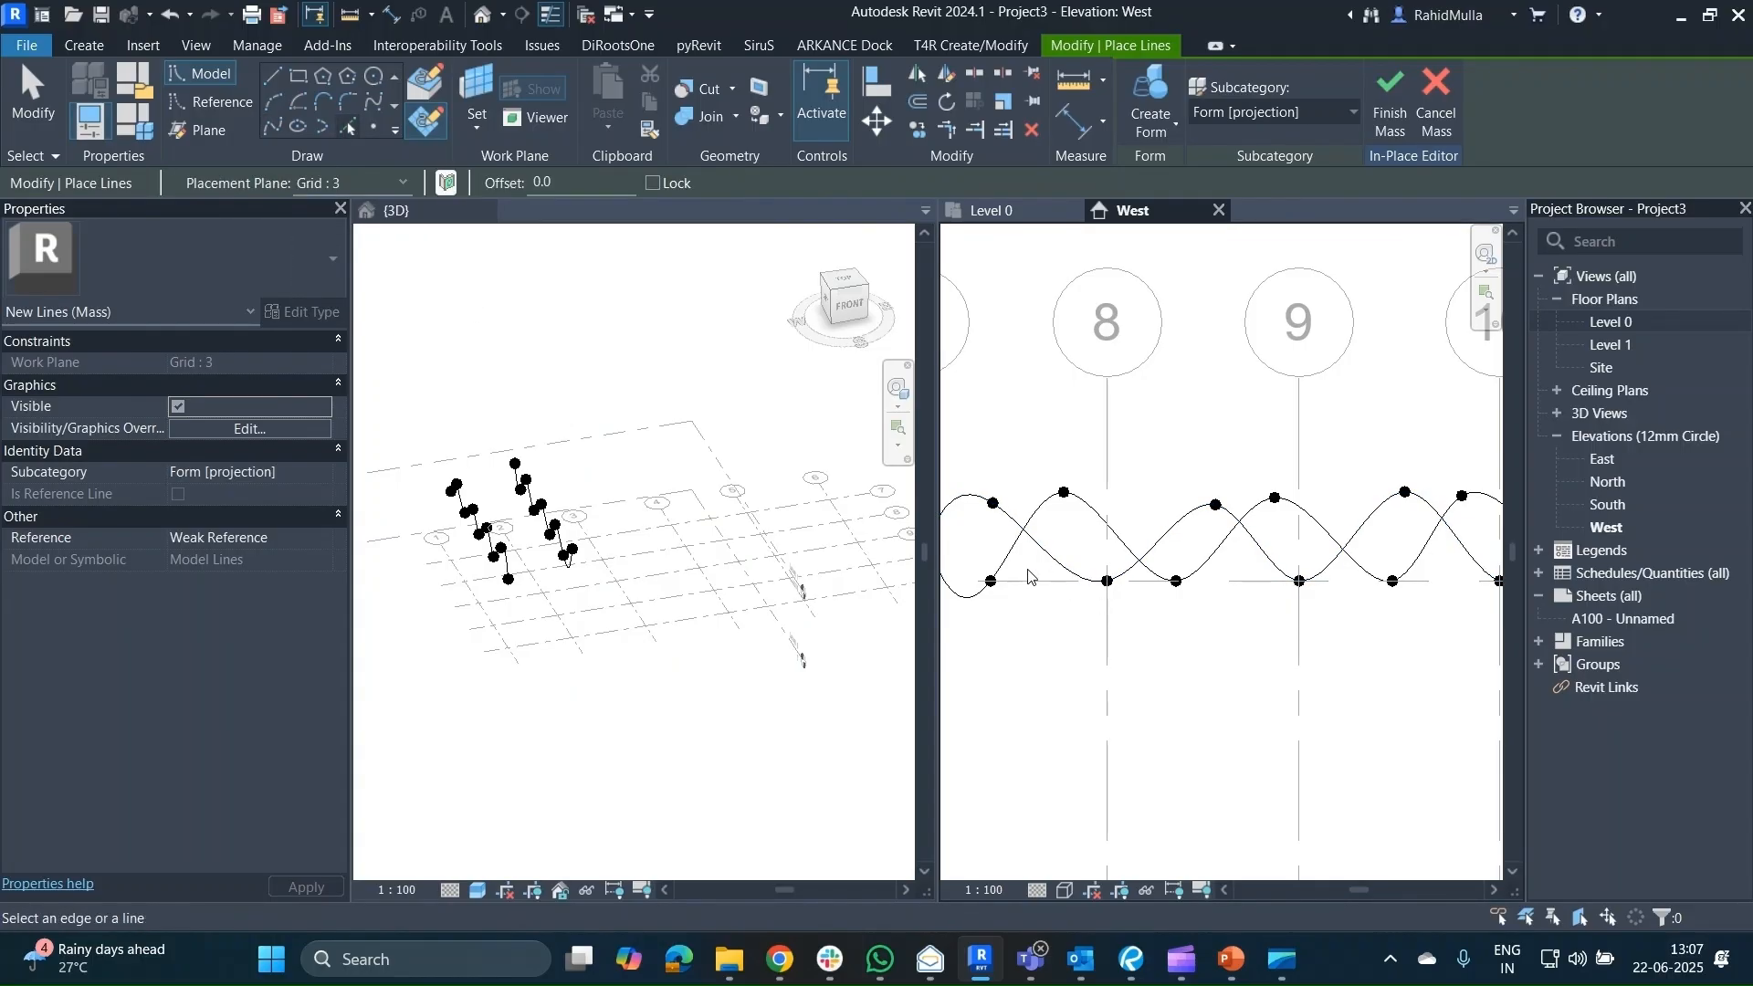
middle_drag(1029, 575, 1187, 598)
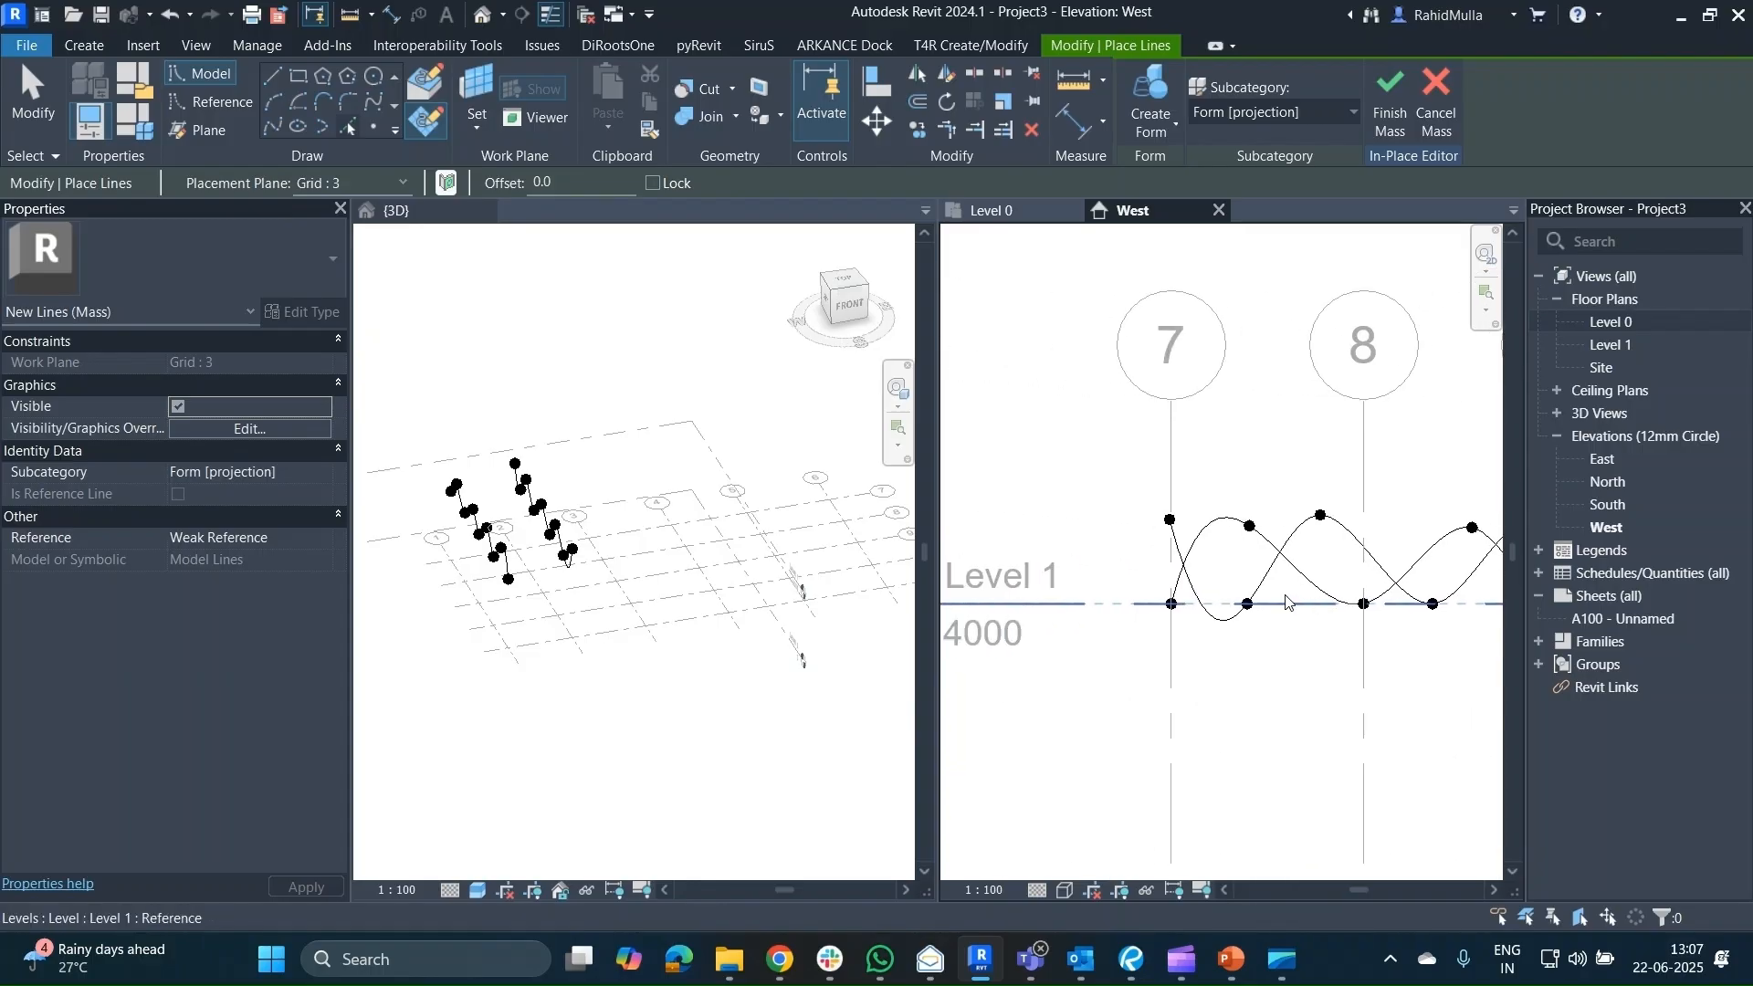
click(1204, 594)
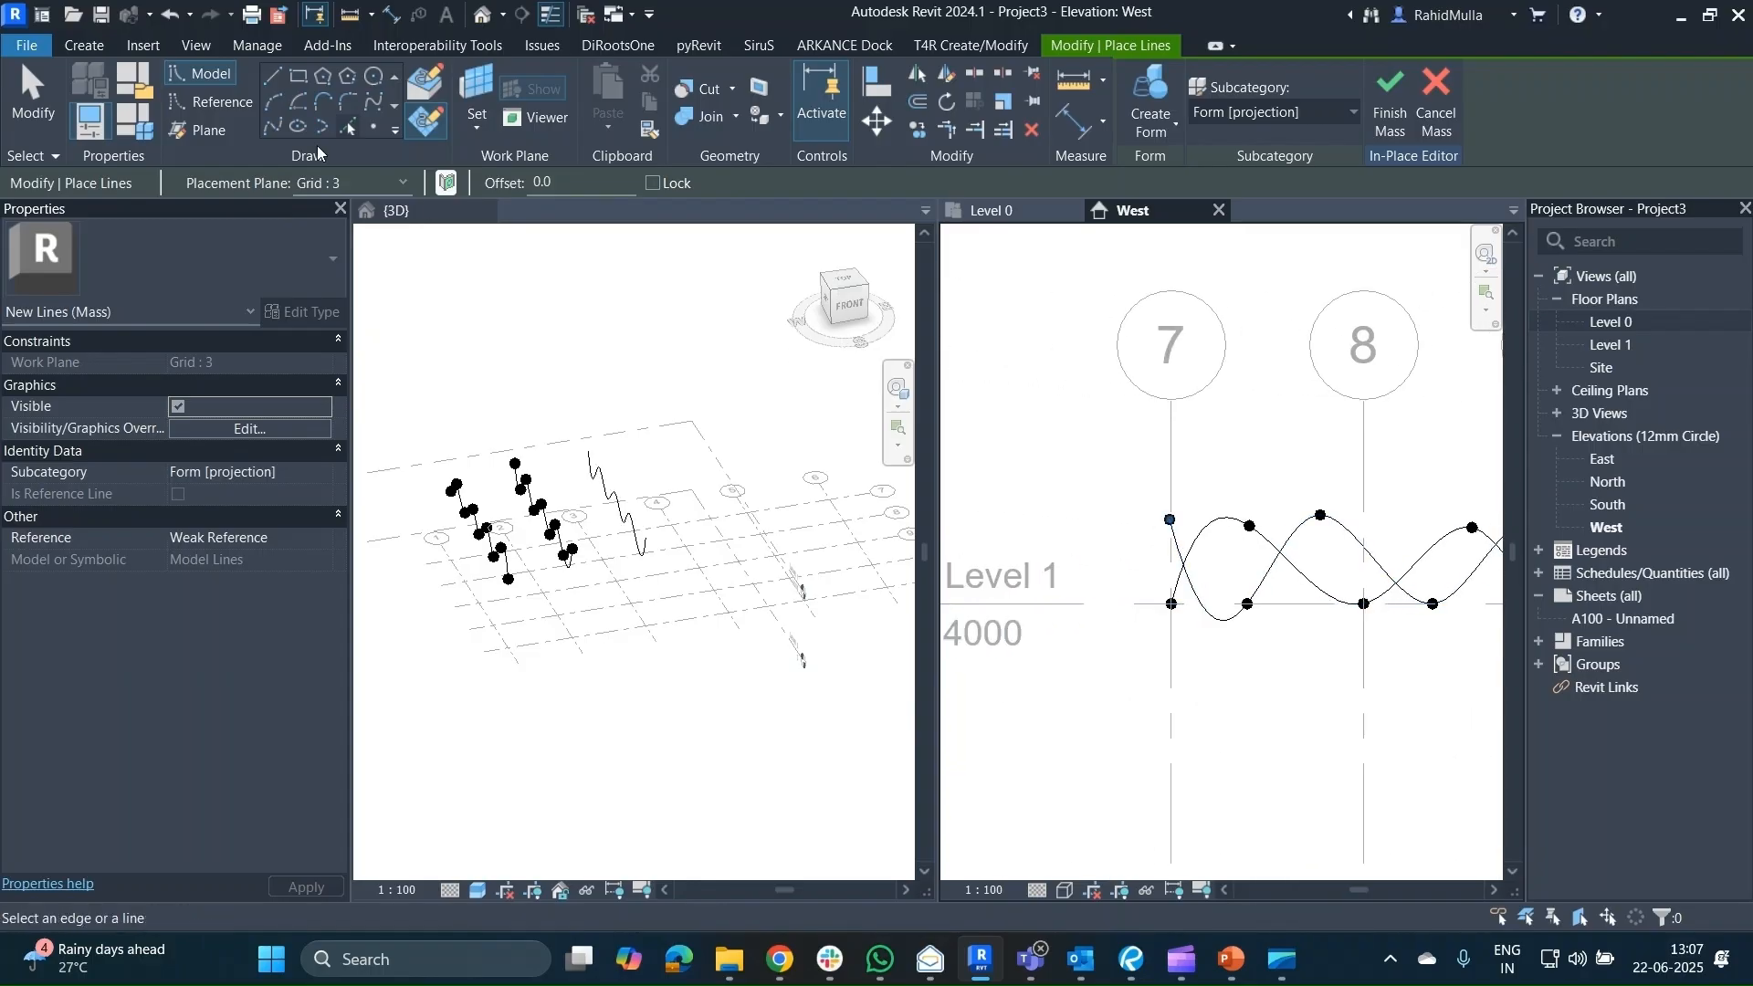
Pick the Grid 1 spline onto placement plane Grid 4 and the Grid 2 spline onto placement plane Grid 5.
click(336, 181)
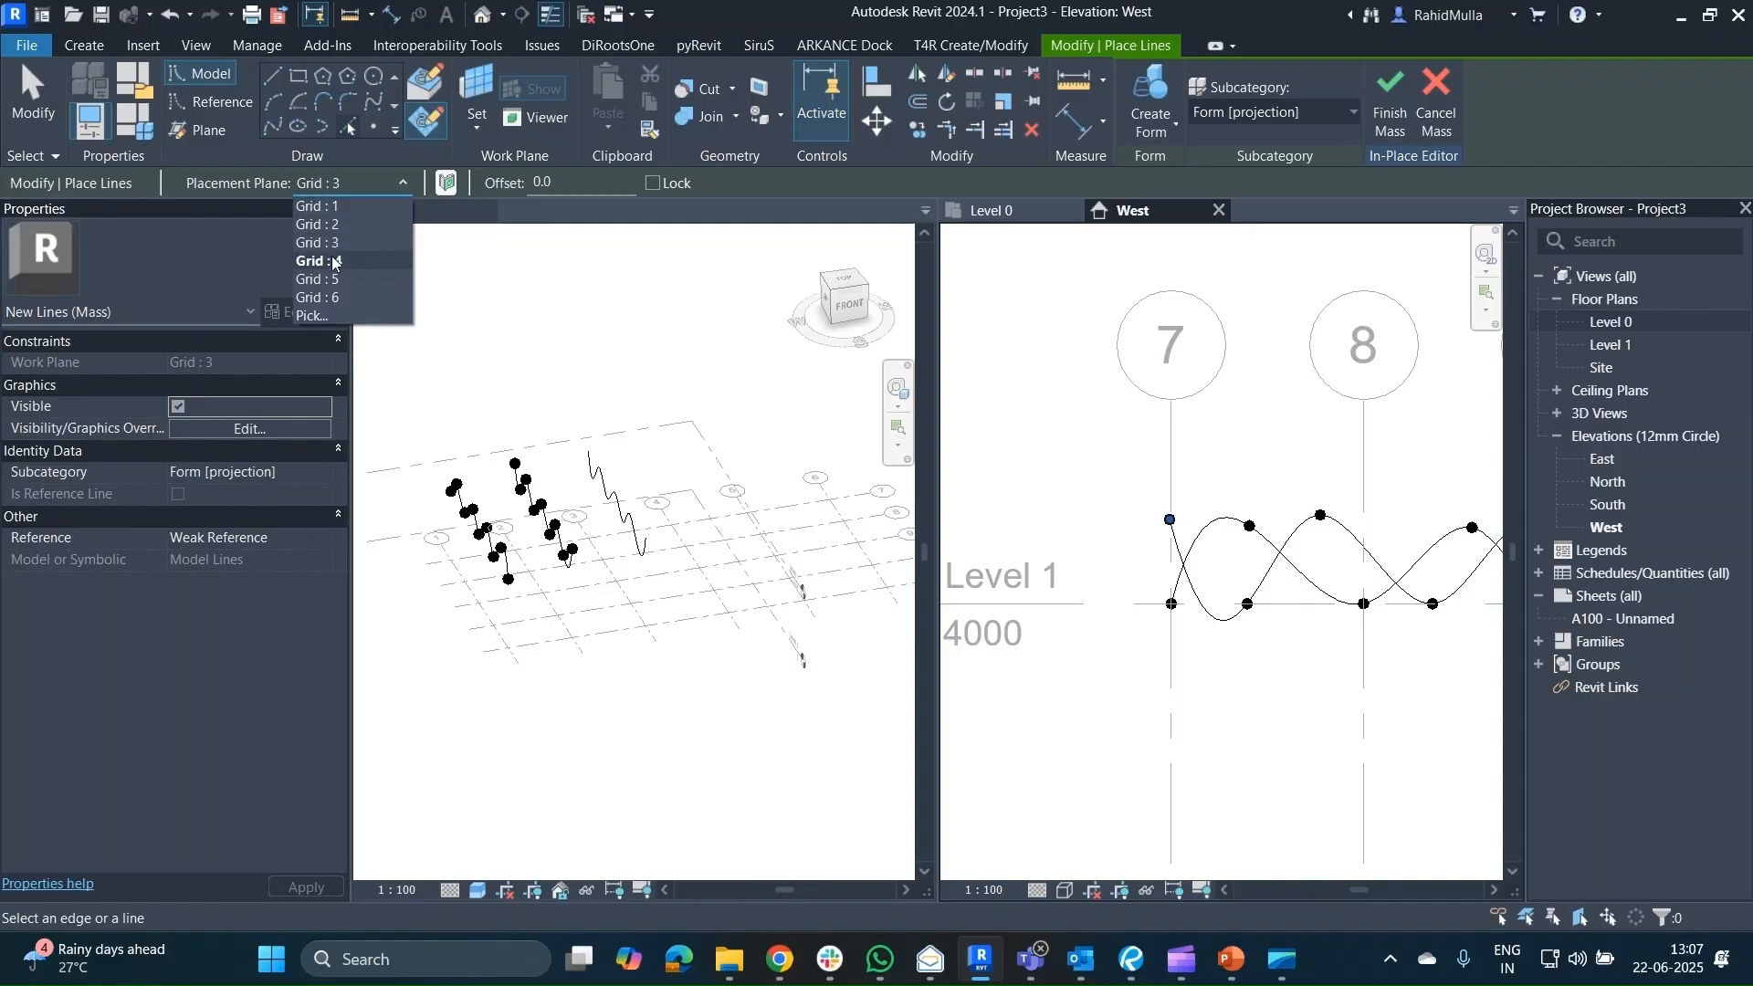
click(337, 260)
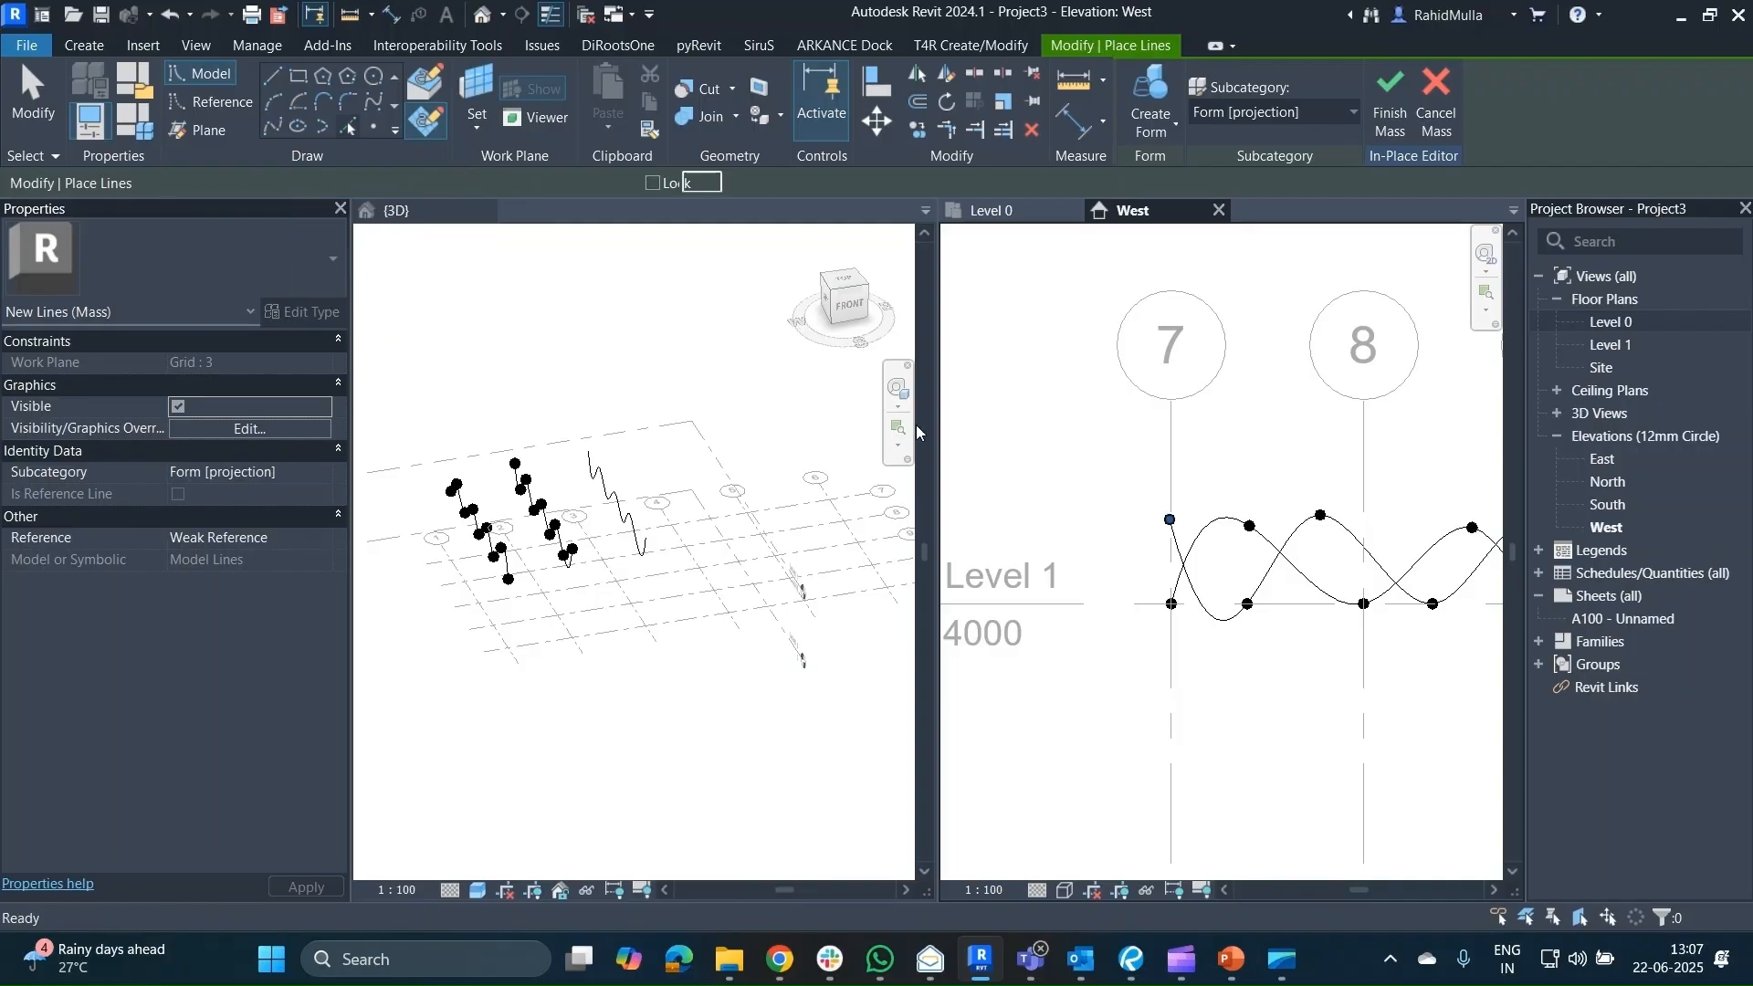
click(1206, 534)
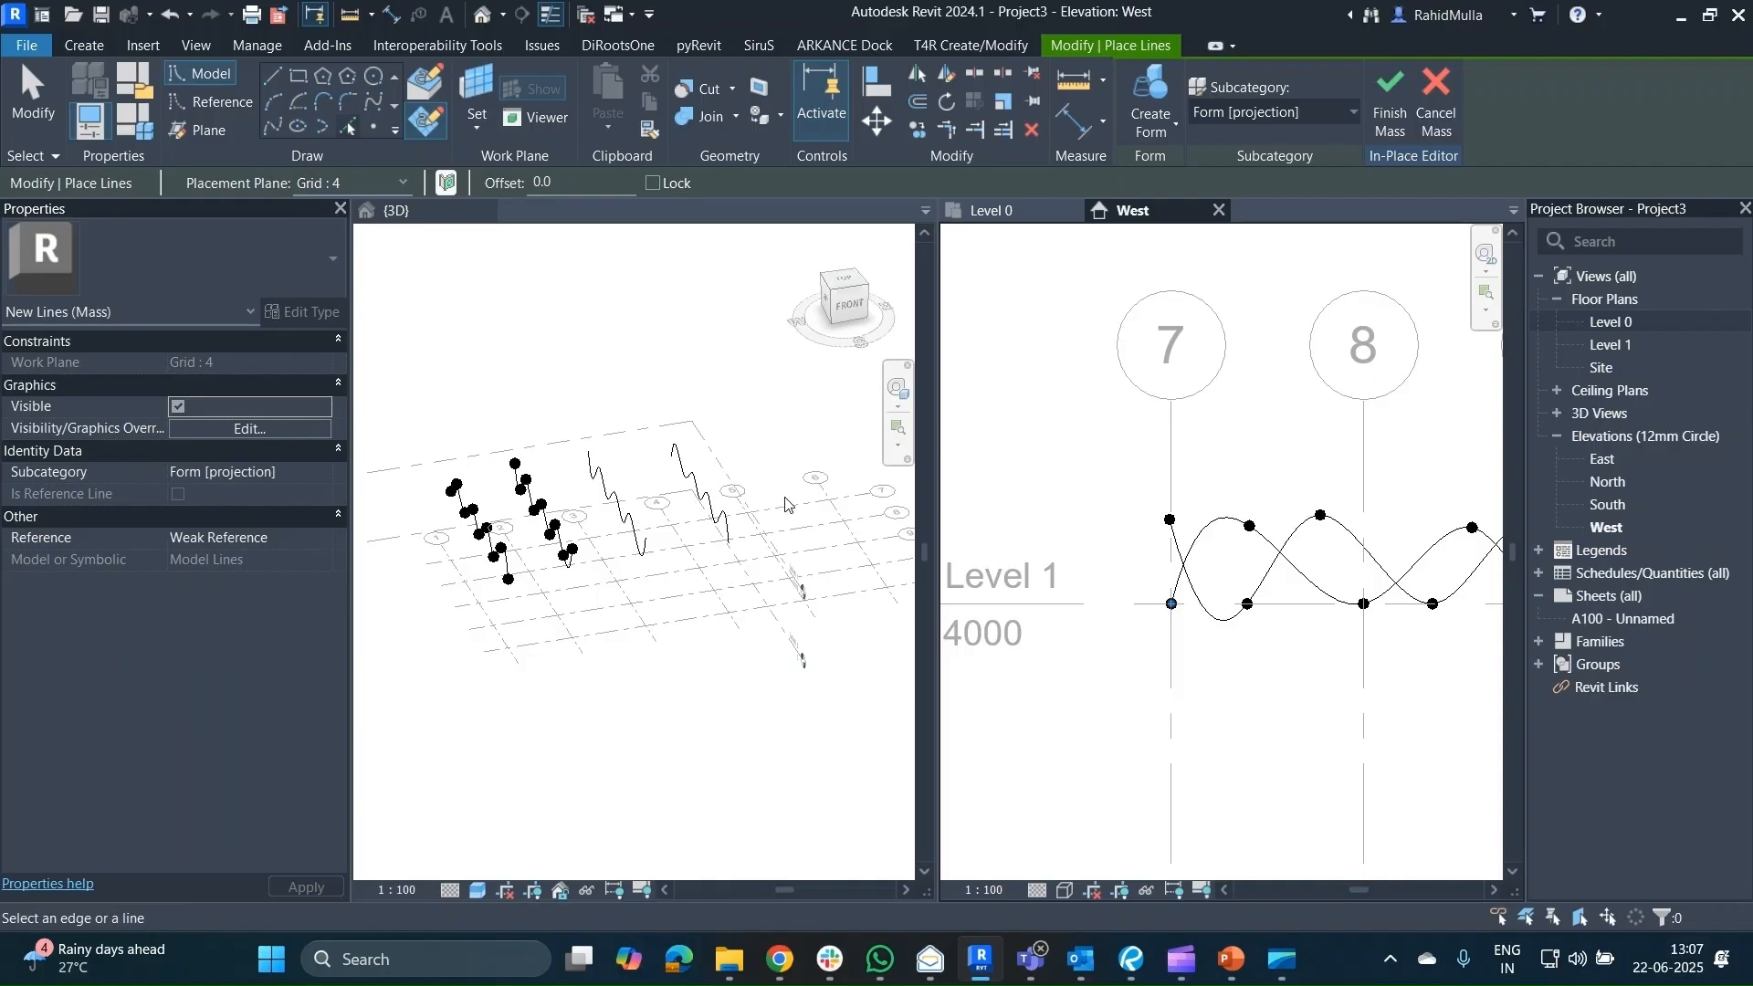
click(331, 187)
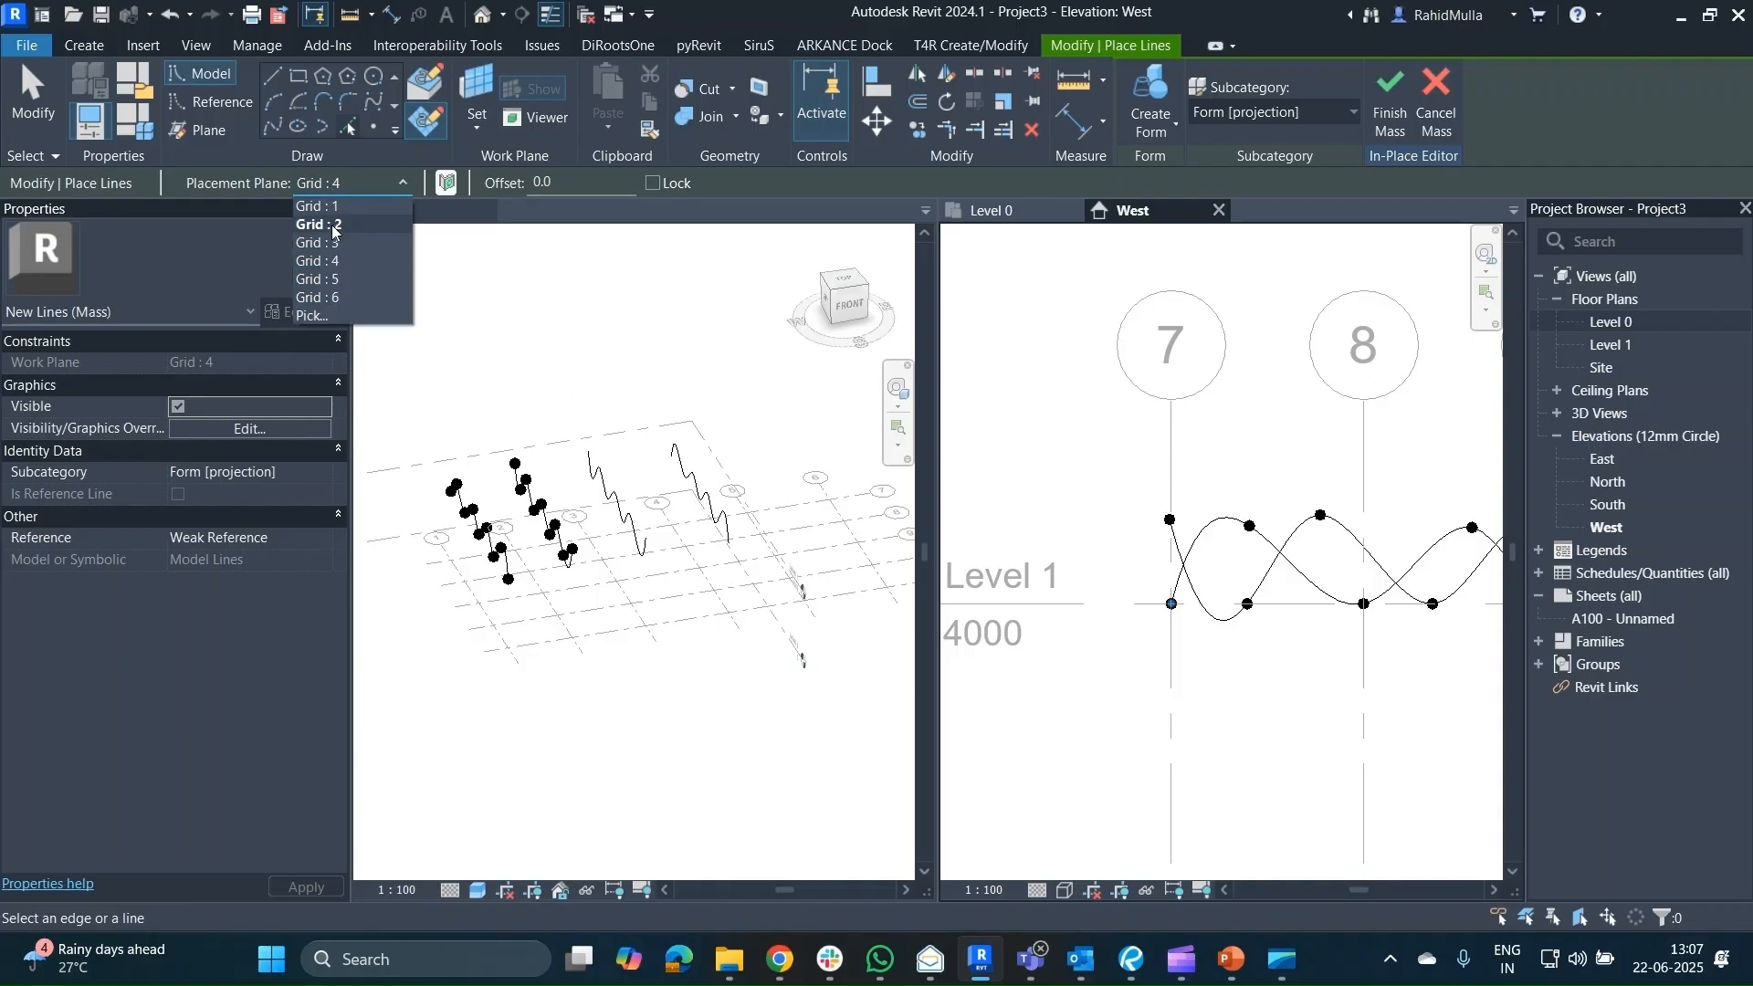
click(315, 273)
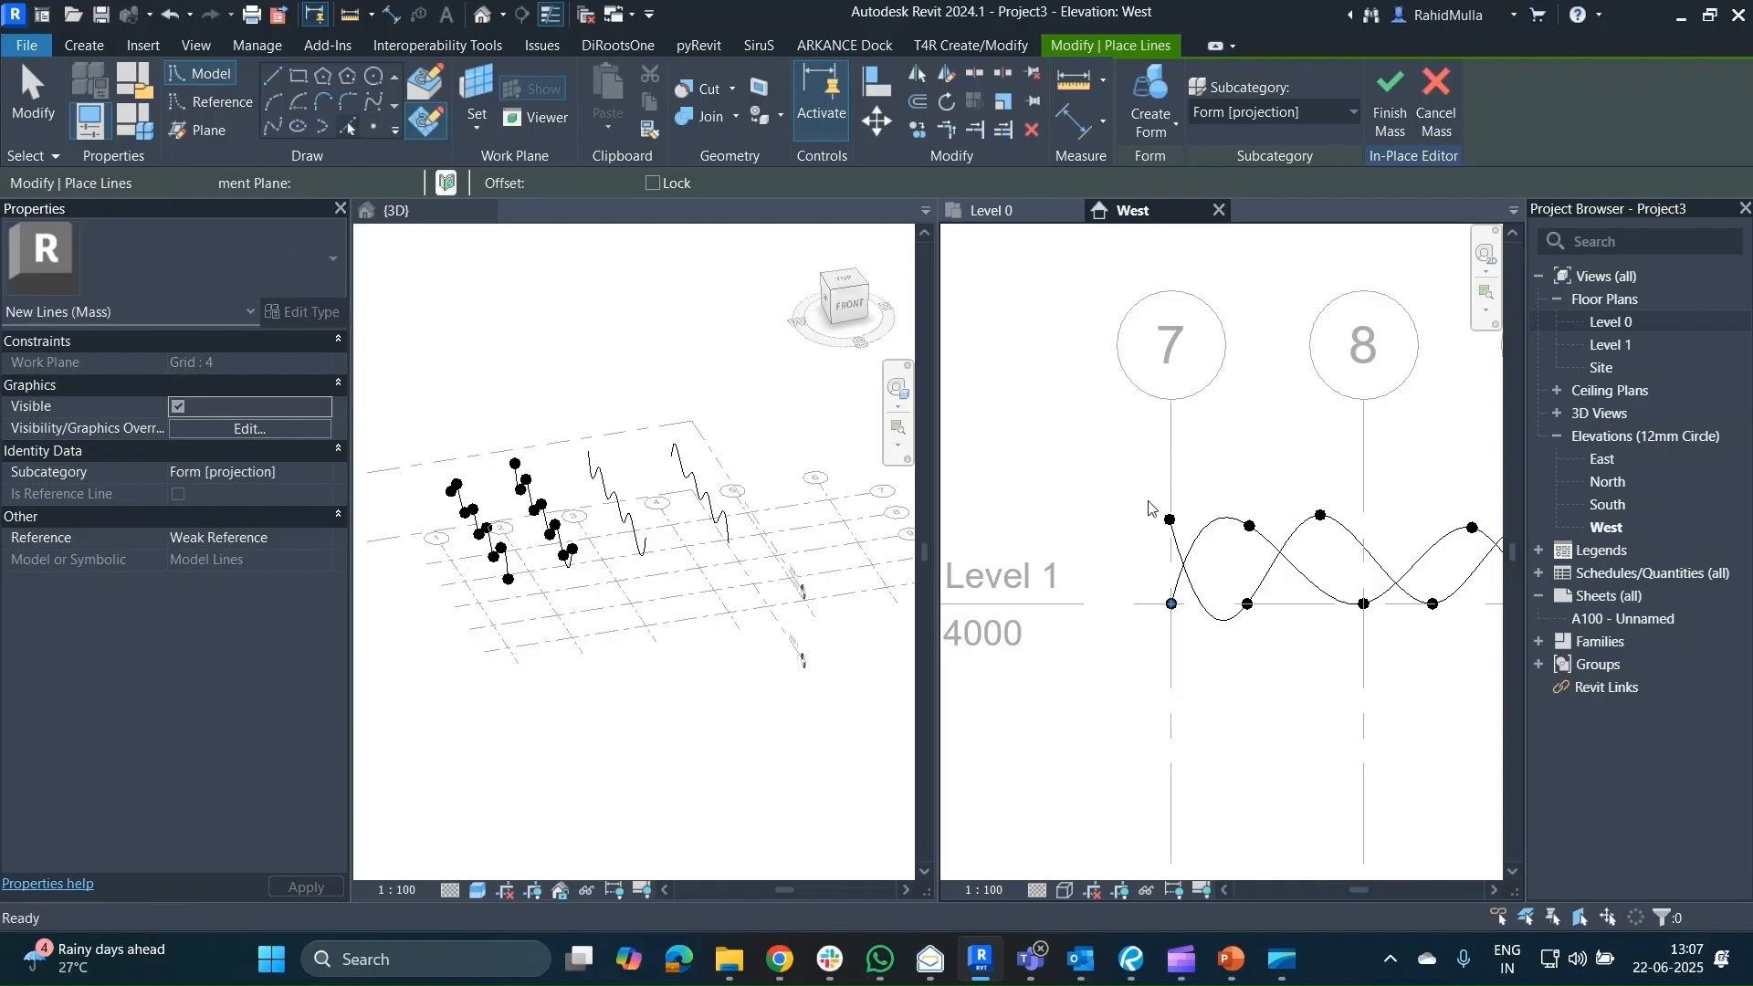
click(1199, 567)
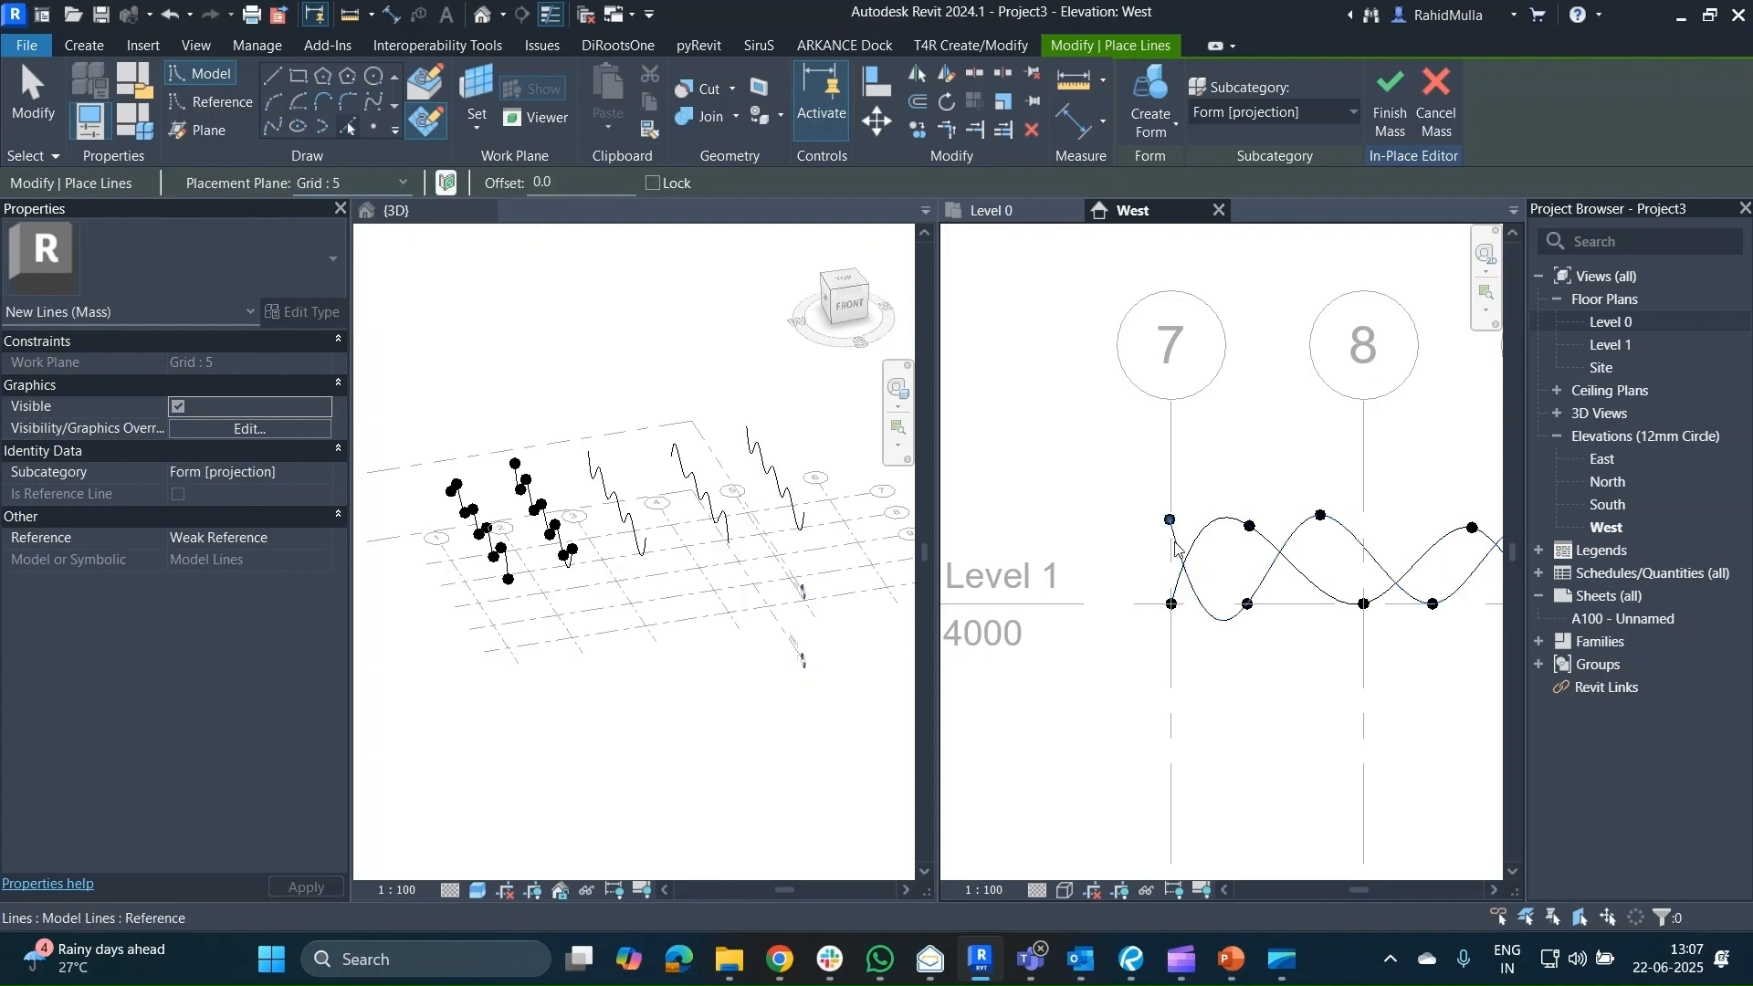
Pick the Grid 1 spline onto placement plane Grid 6, check the row of splines in 3D, and end Pick Lines.
click(345, 178)
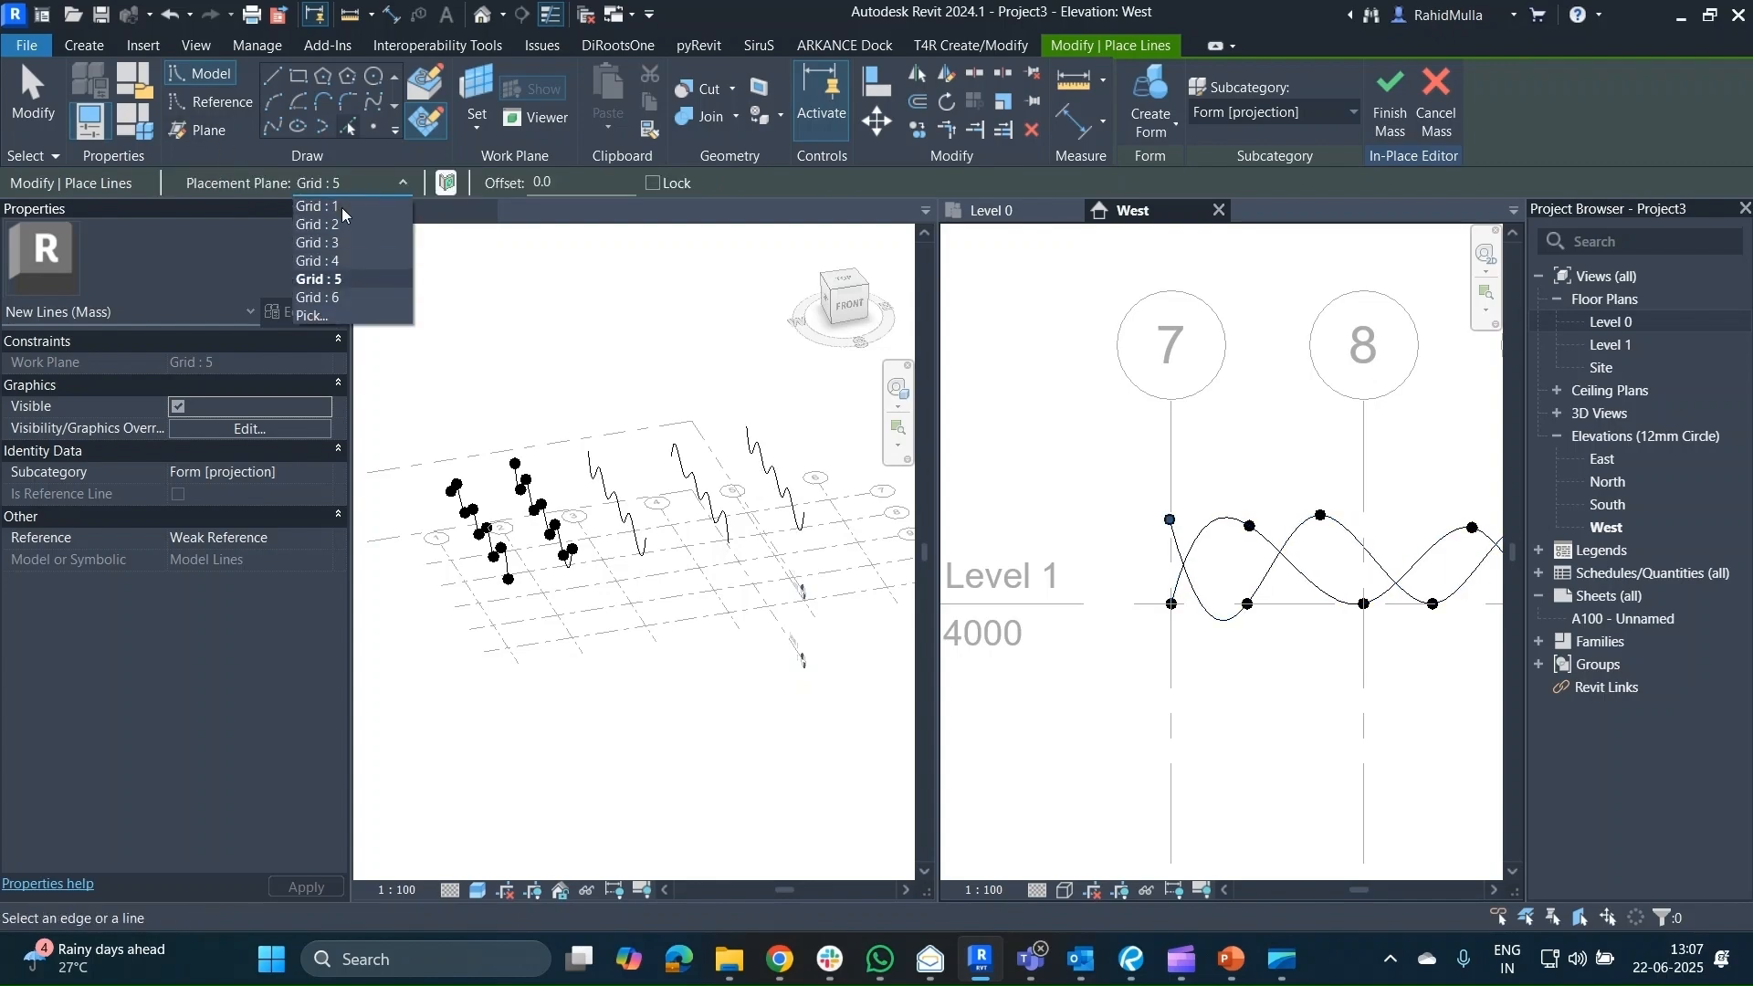
click(337, 298)
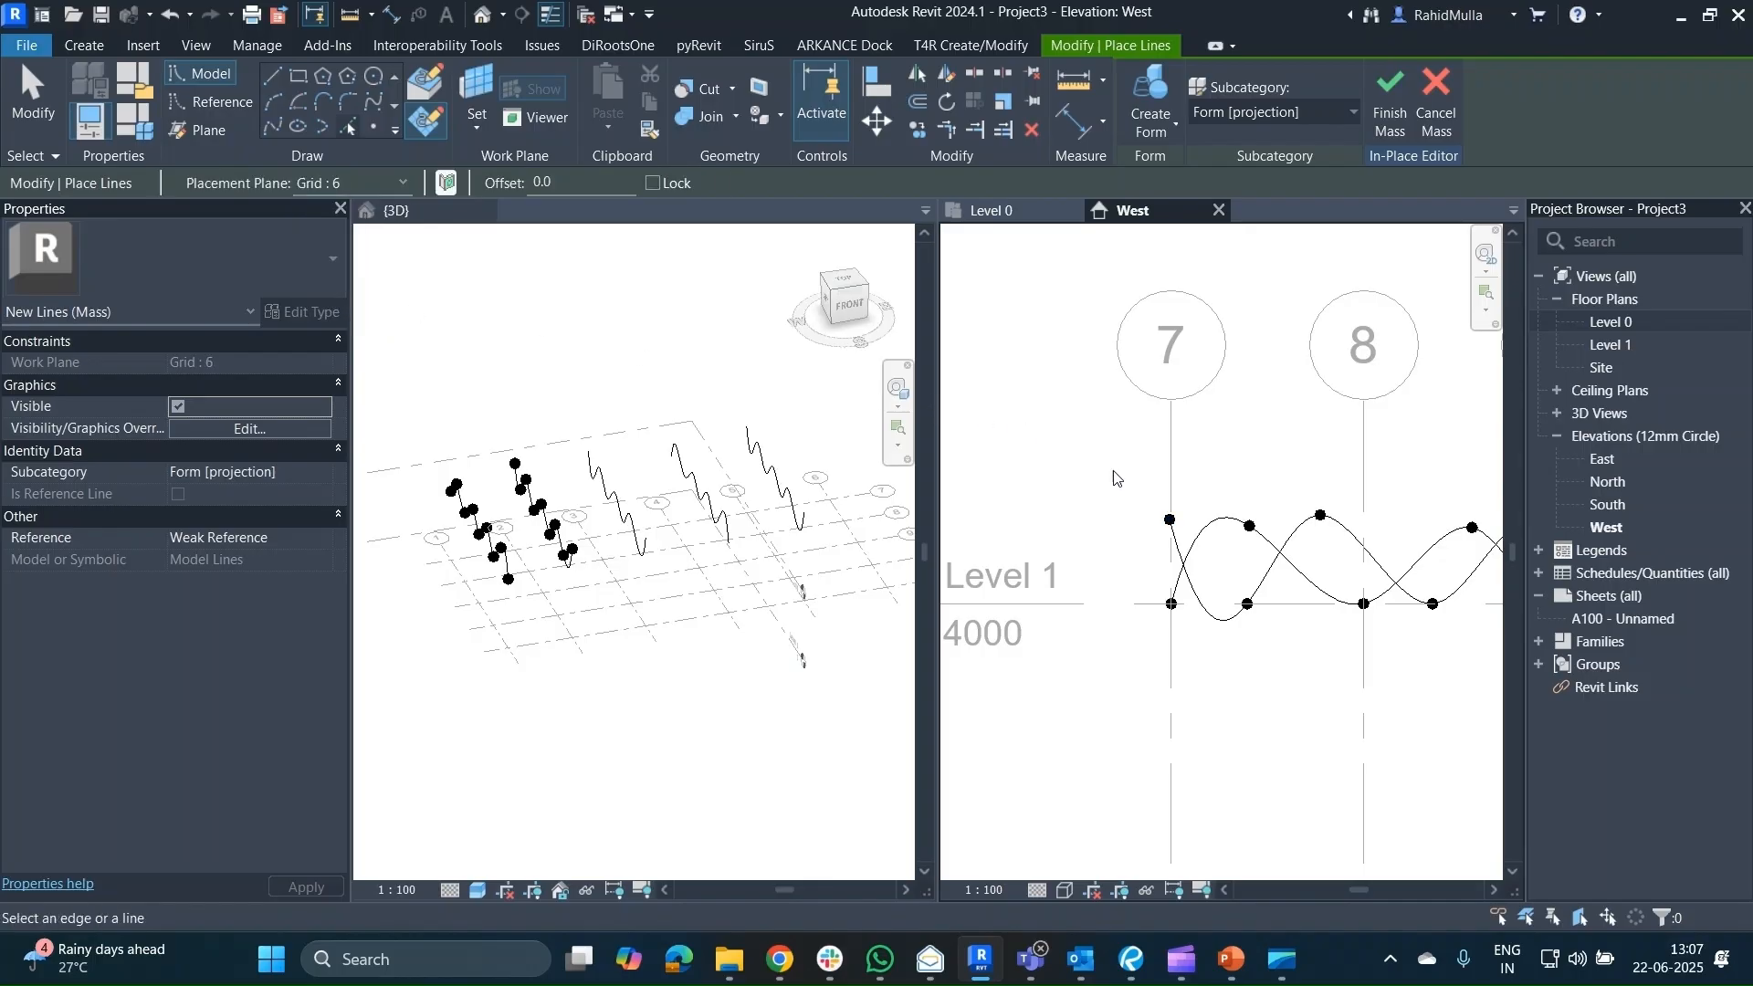
click(1200, 531)
scroll(709, 525, down, 1)
scroll(709, 525, up, 1)
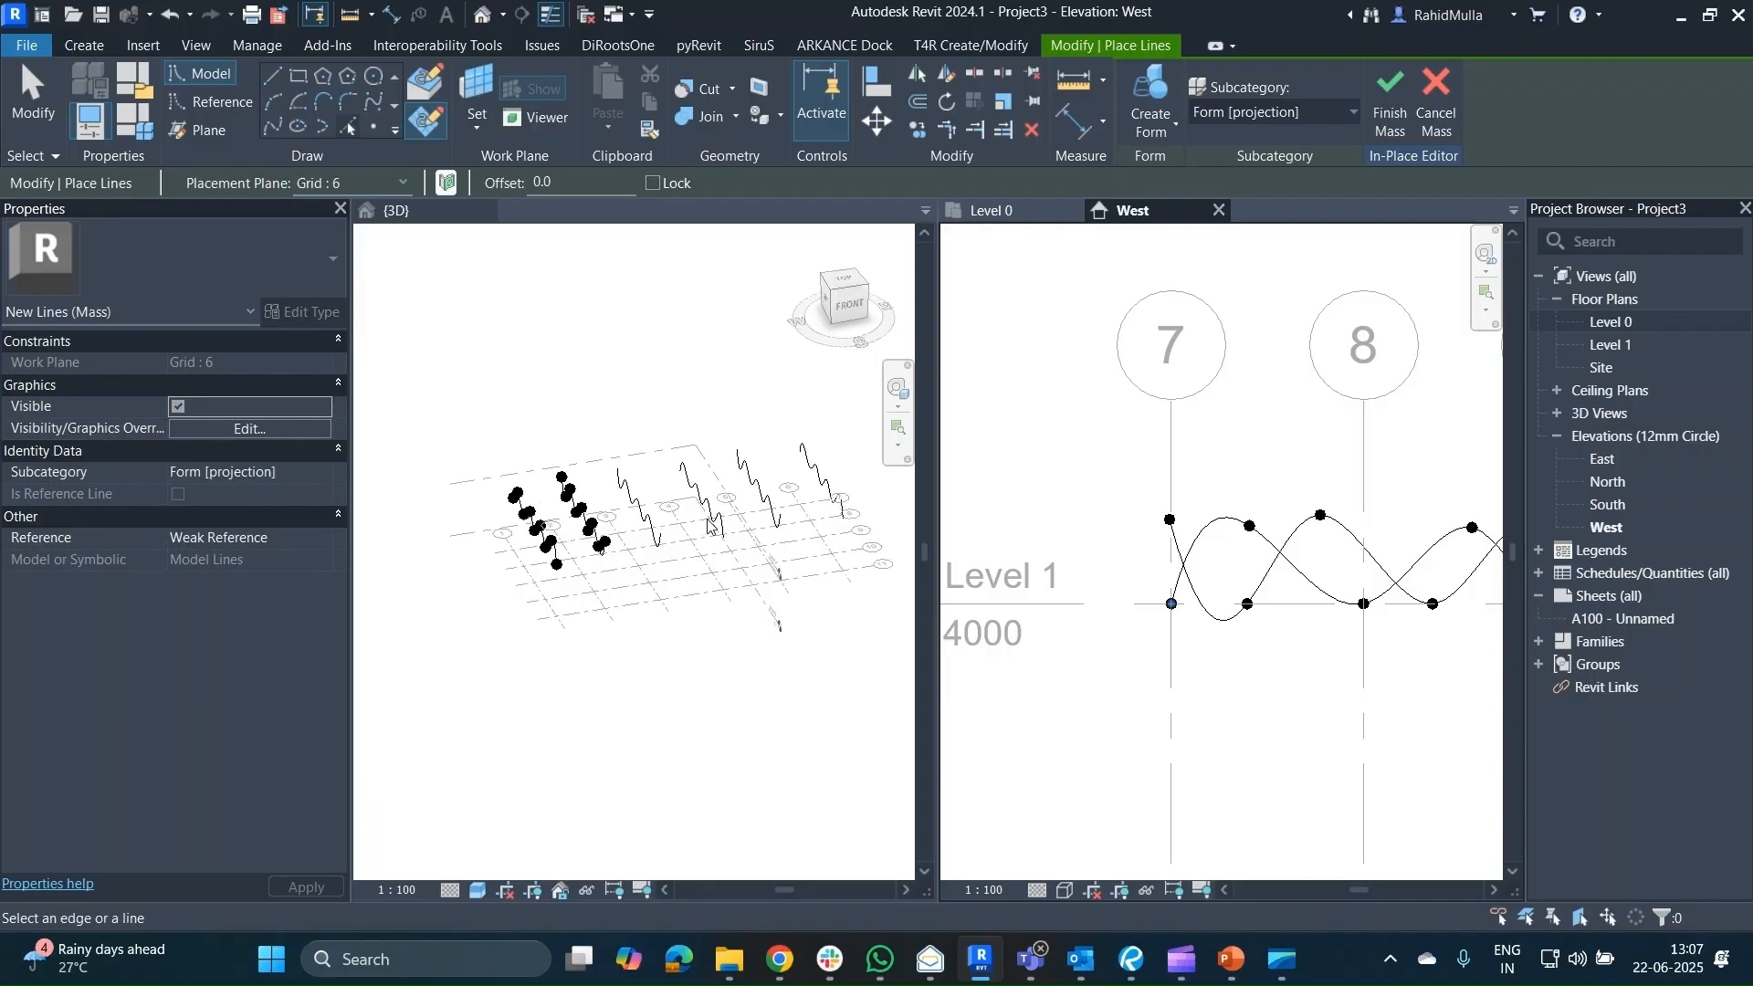
click(649, 455)
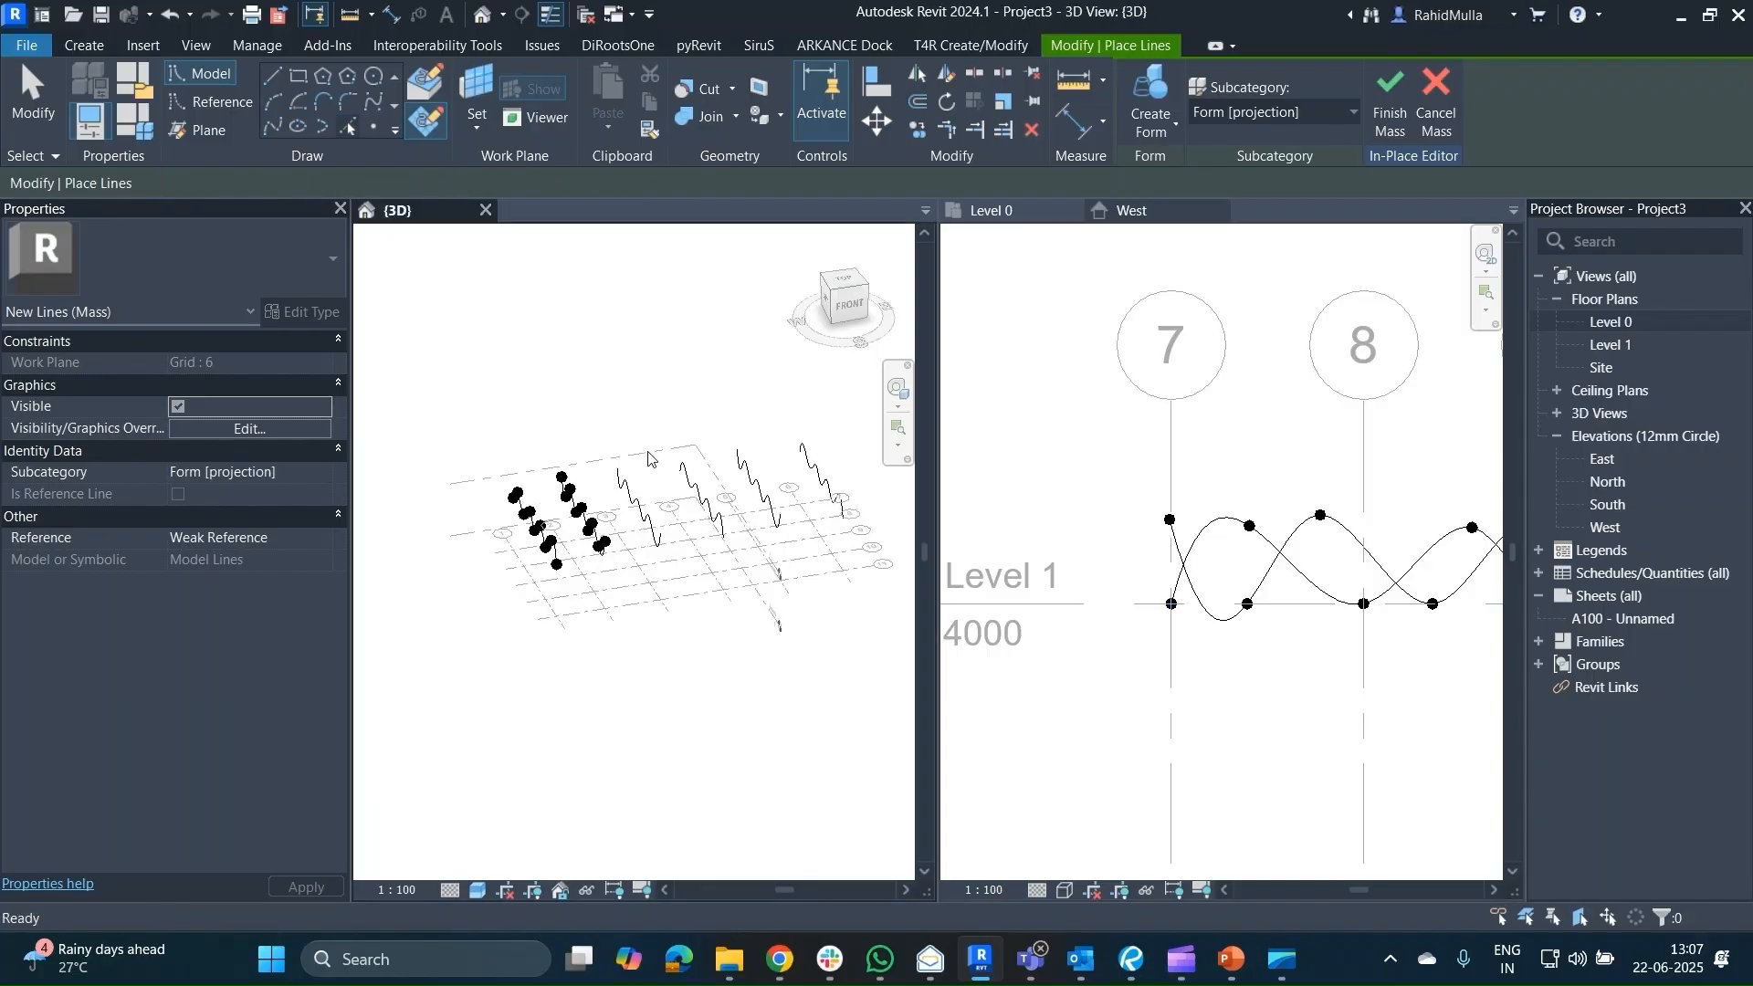
mouse_move(655, 452)
shift+middle_down()
mouse_move(690, 425)
mouse_move(659, 403)
shift+middle_up()
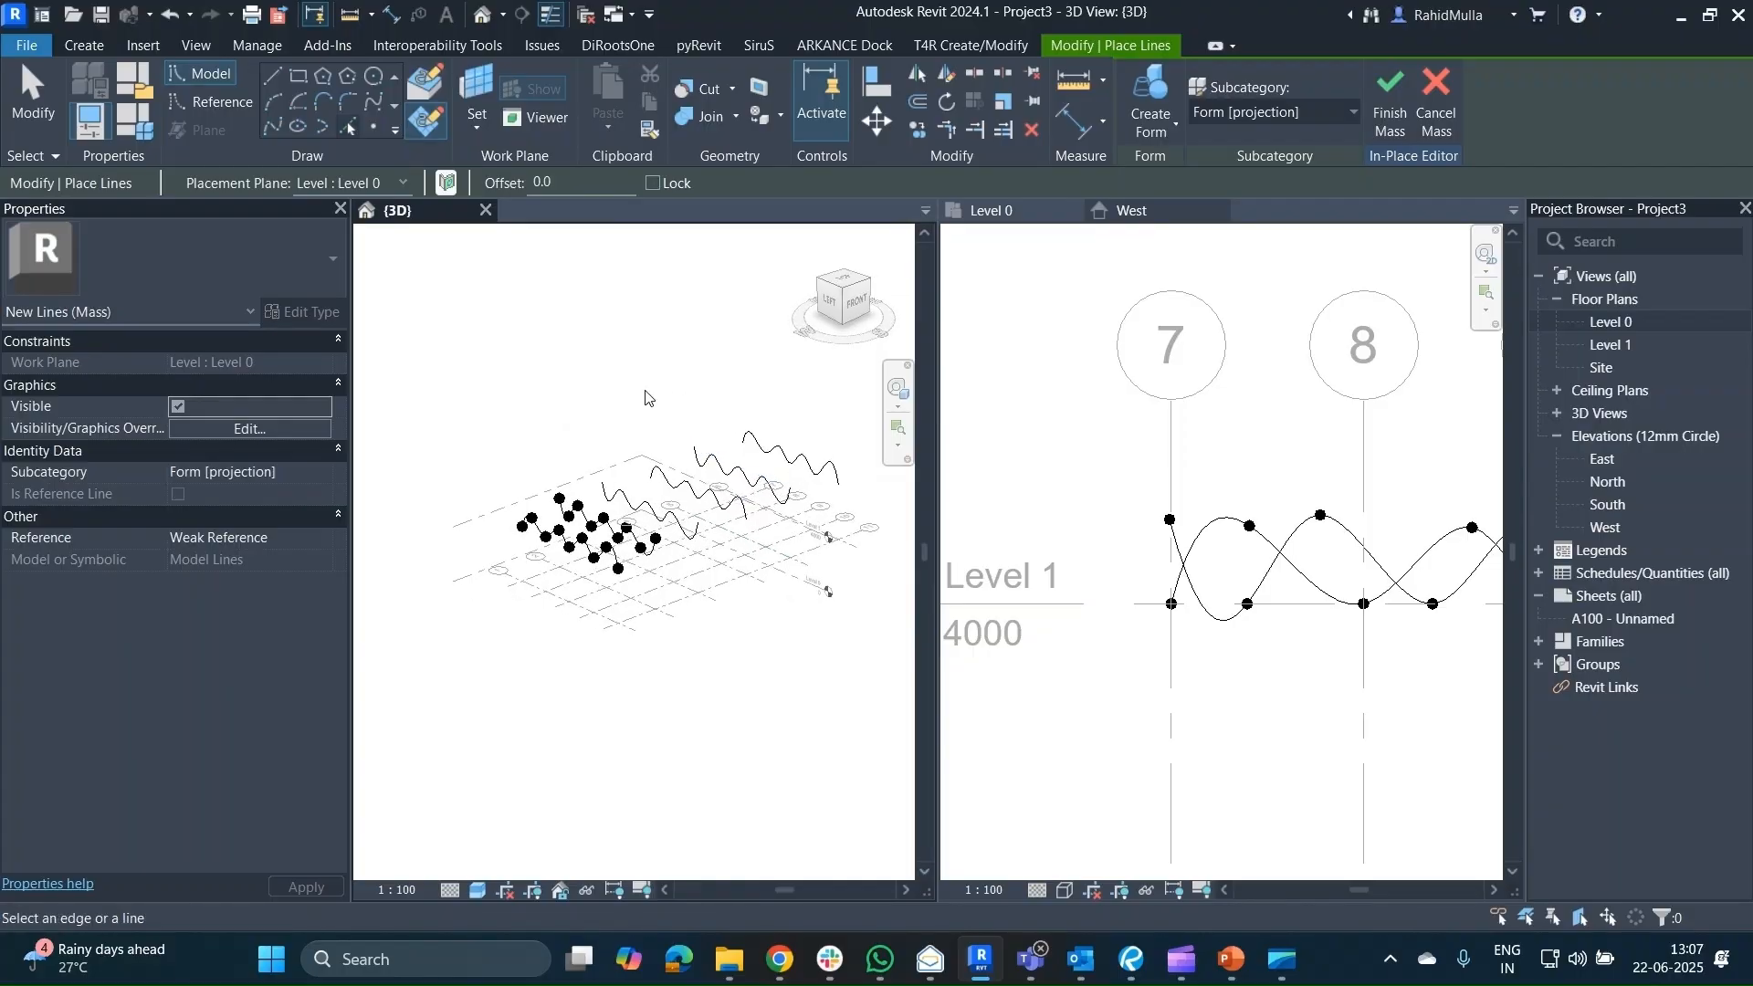
scroll(560, 564, up, 2)
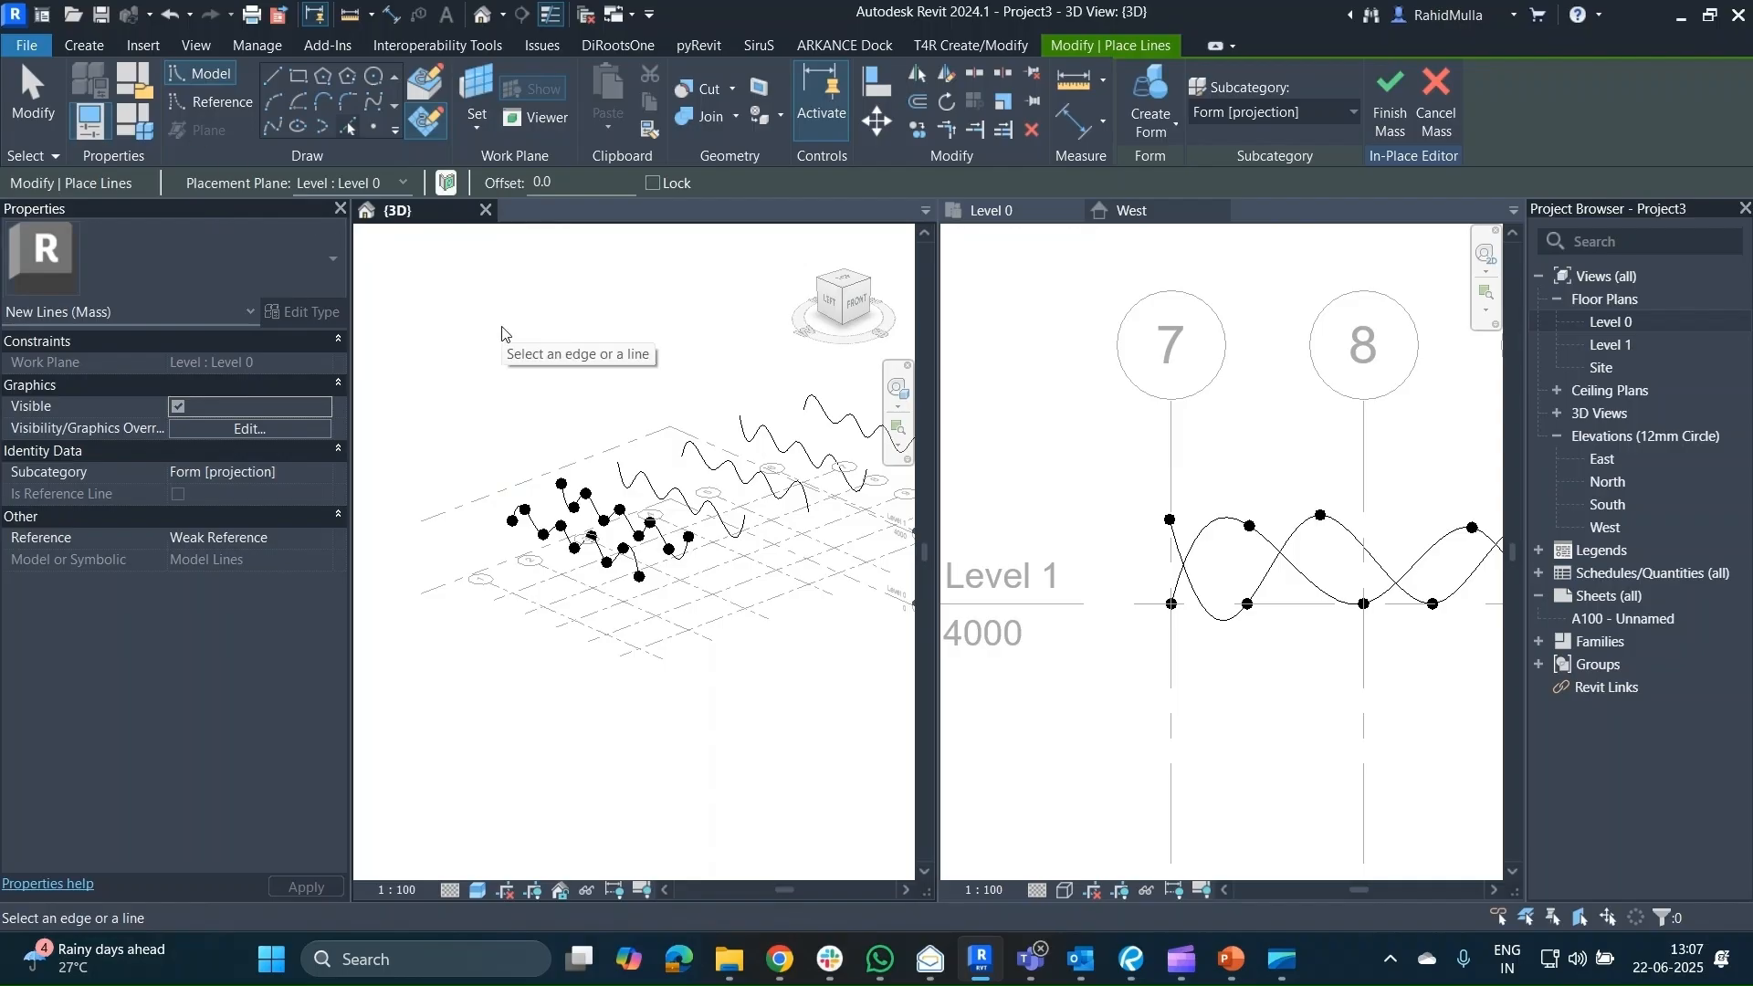
key(Escape)
Select all six wavy splines in the 3D view and create a lofted form through them.
scroll(542, 520, up, 3)
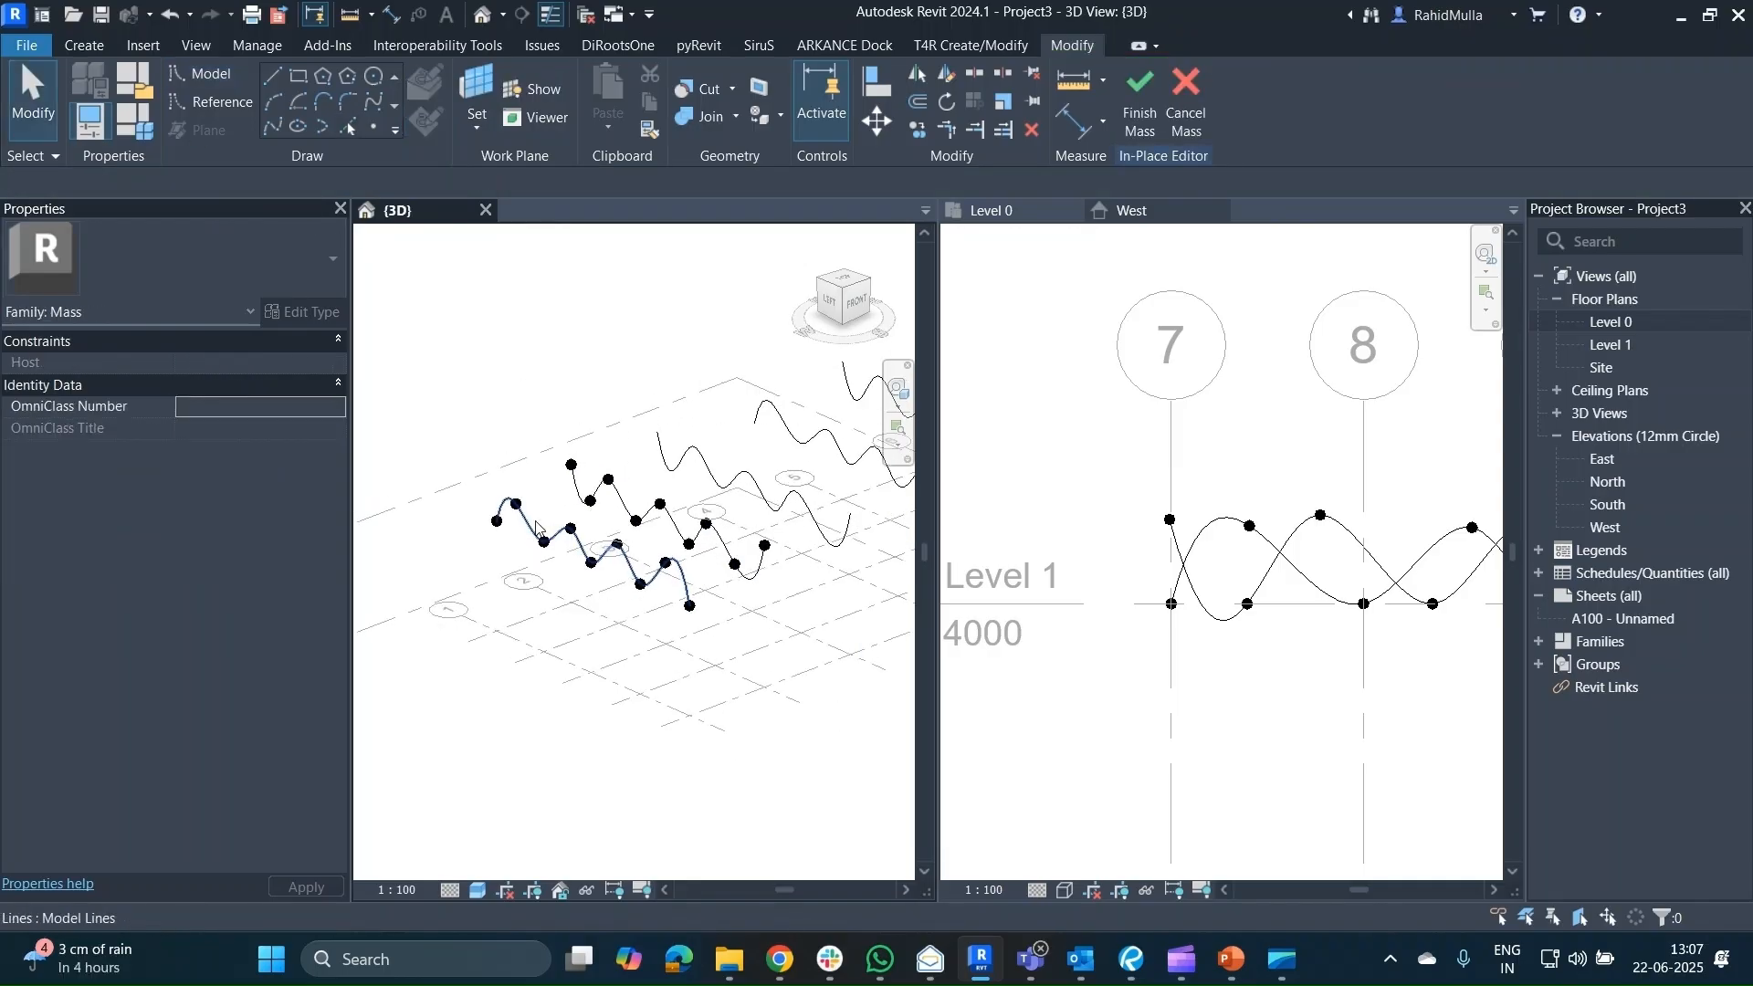
click(532, 527)
scroll(532, 526, up, 3)
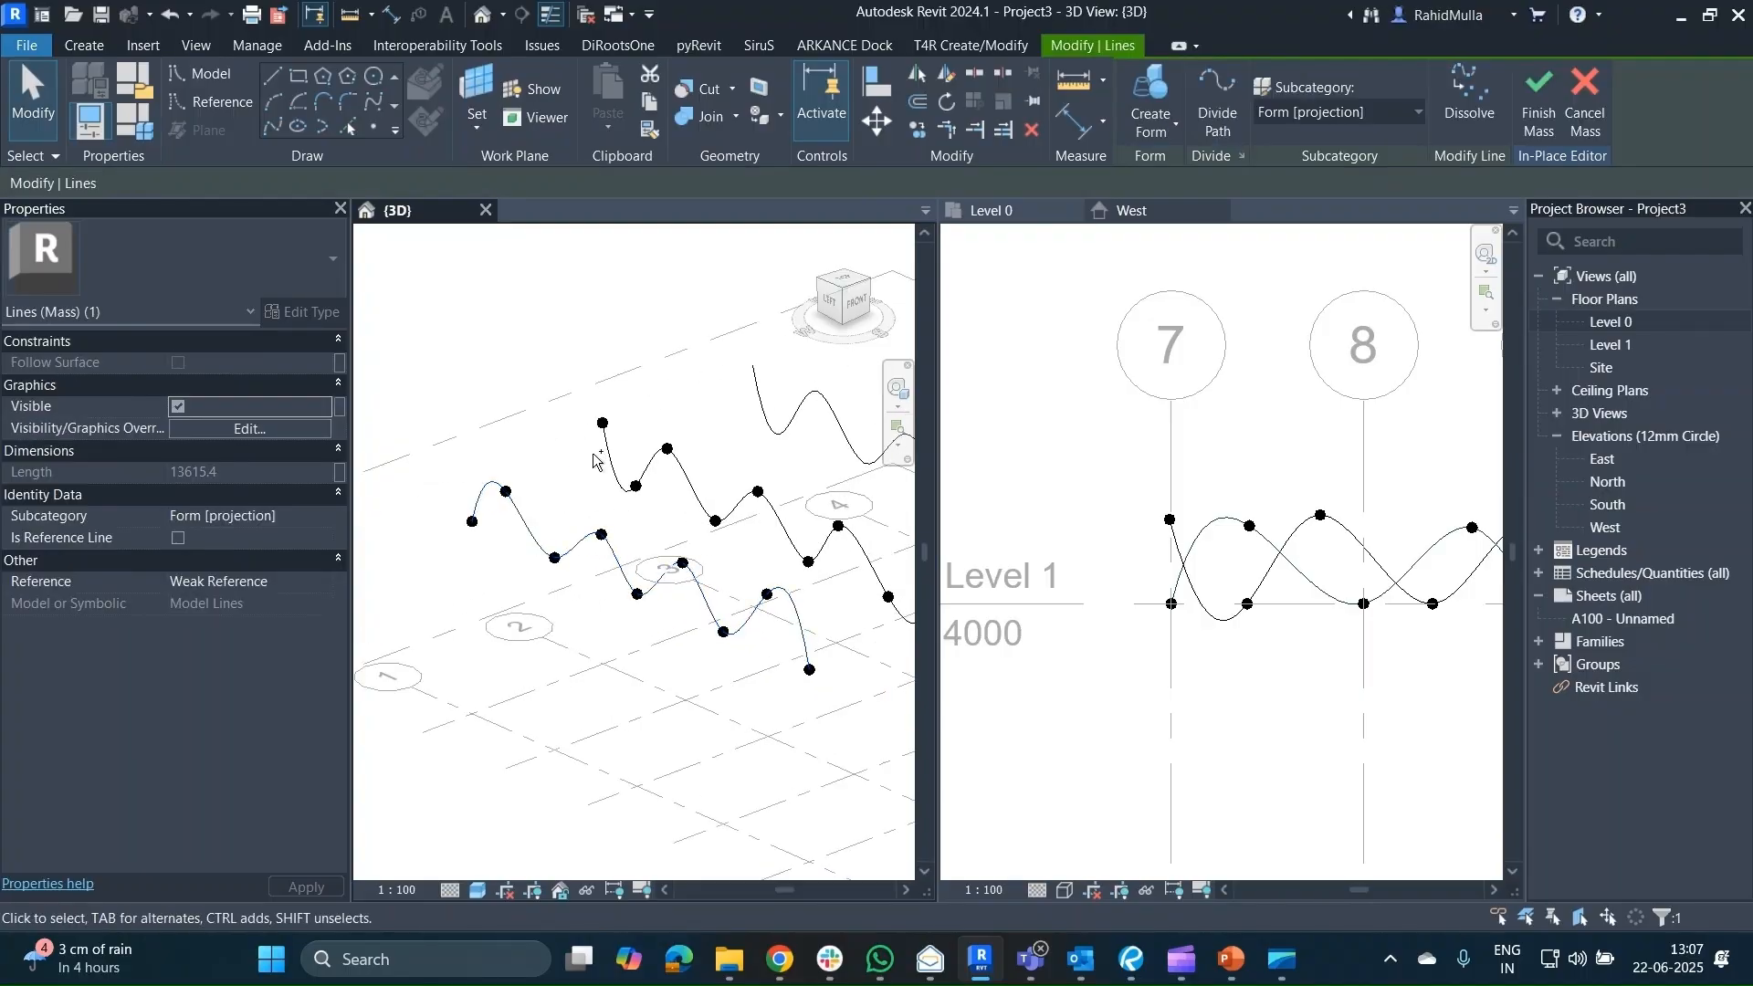
ctrl+click(803, 402)
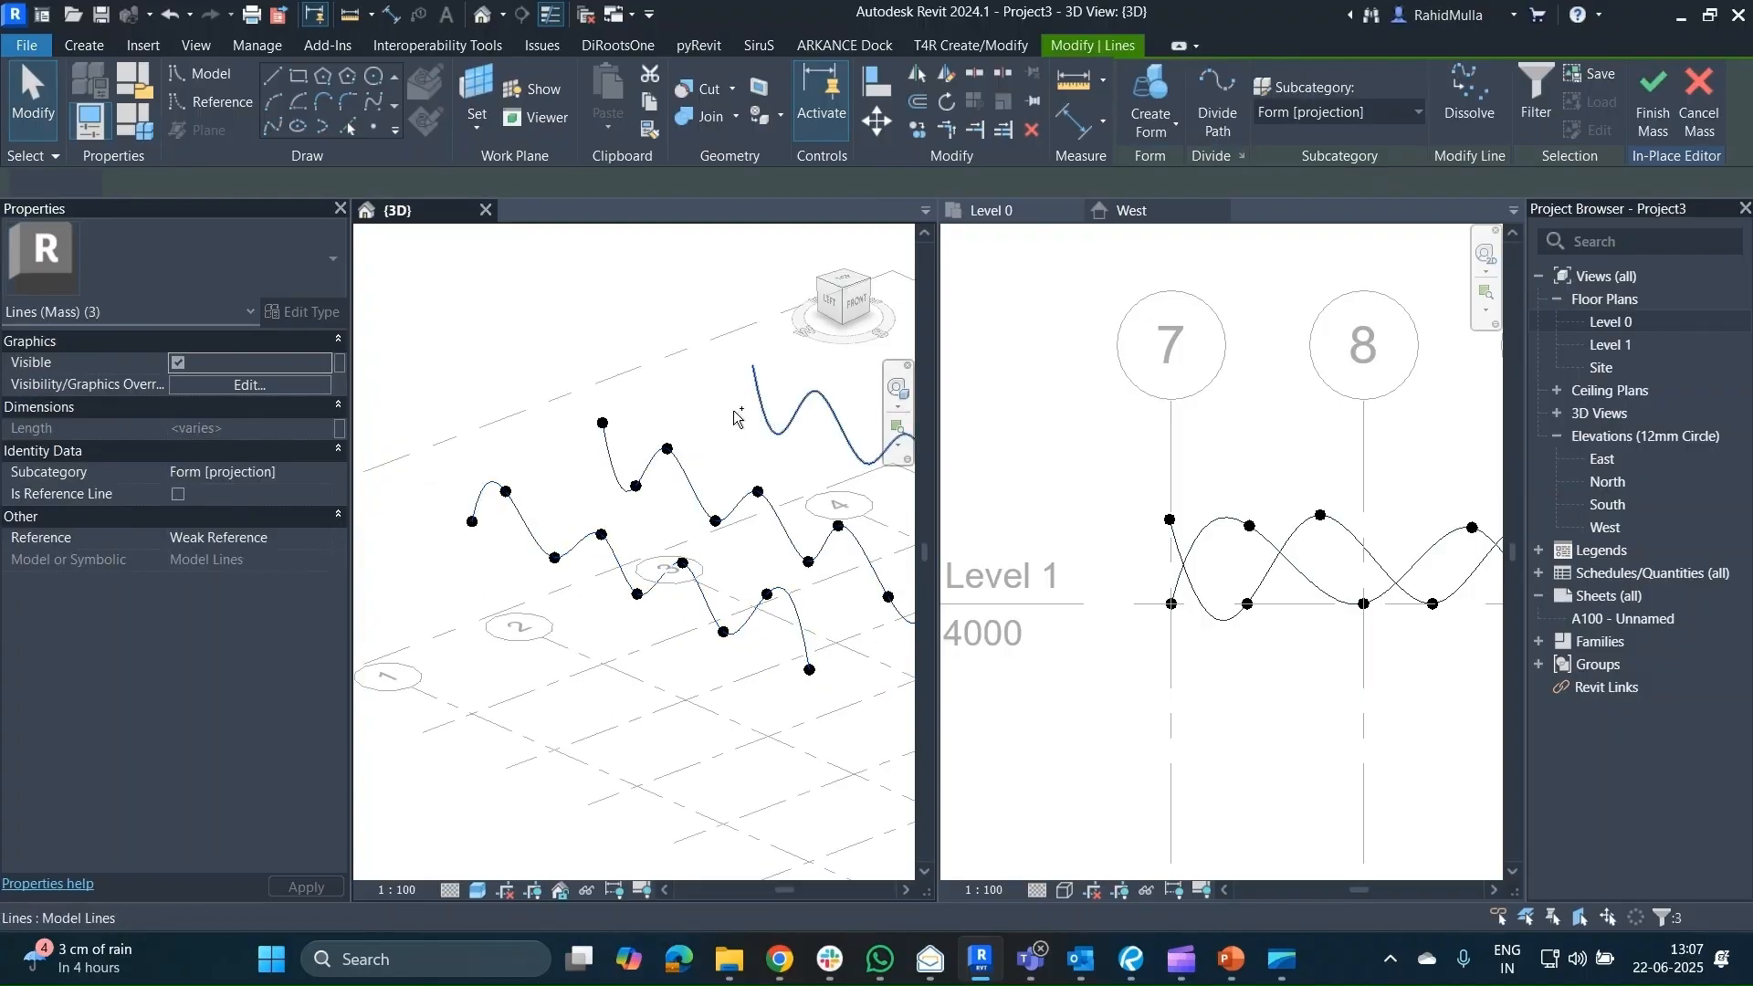
middle_drag(743, 403, 421, 574)
ctrl+click(647, 482)
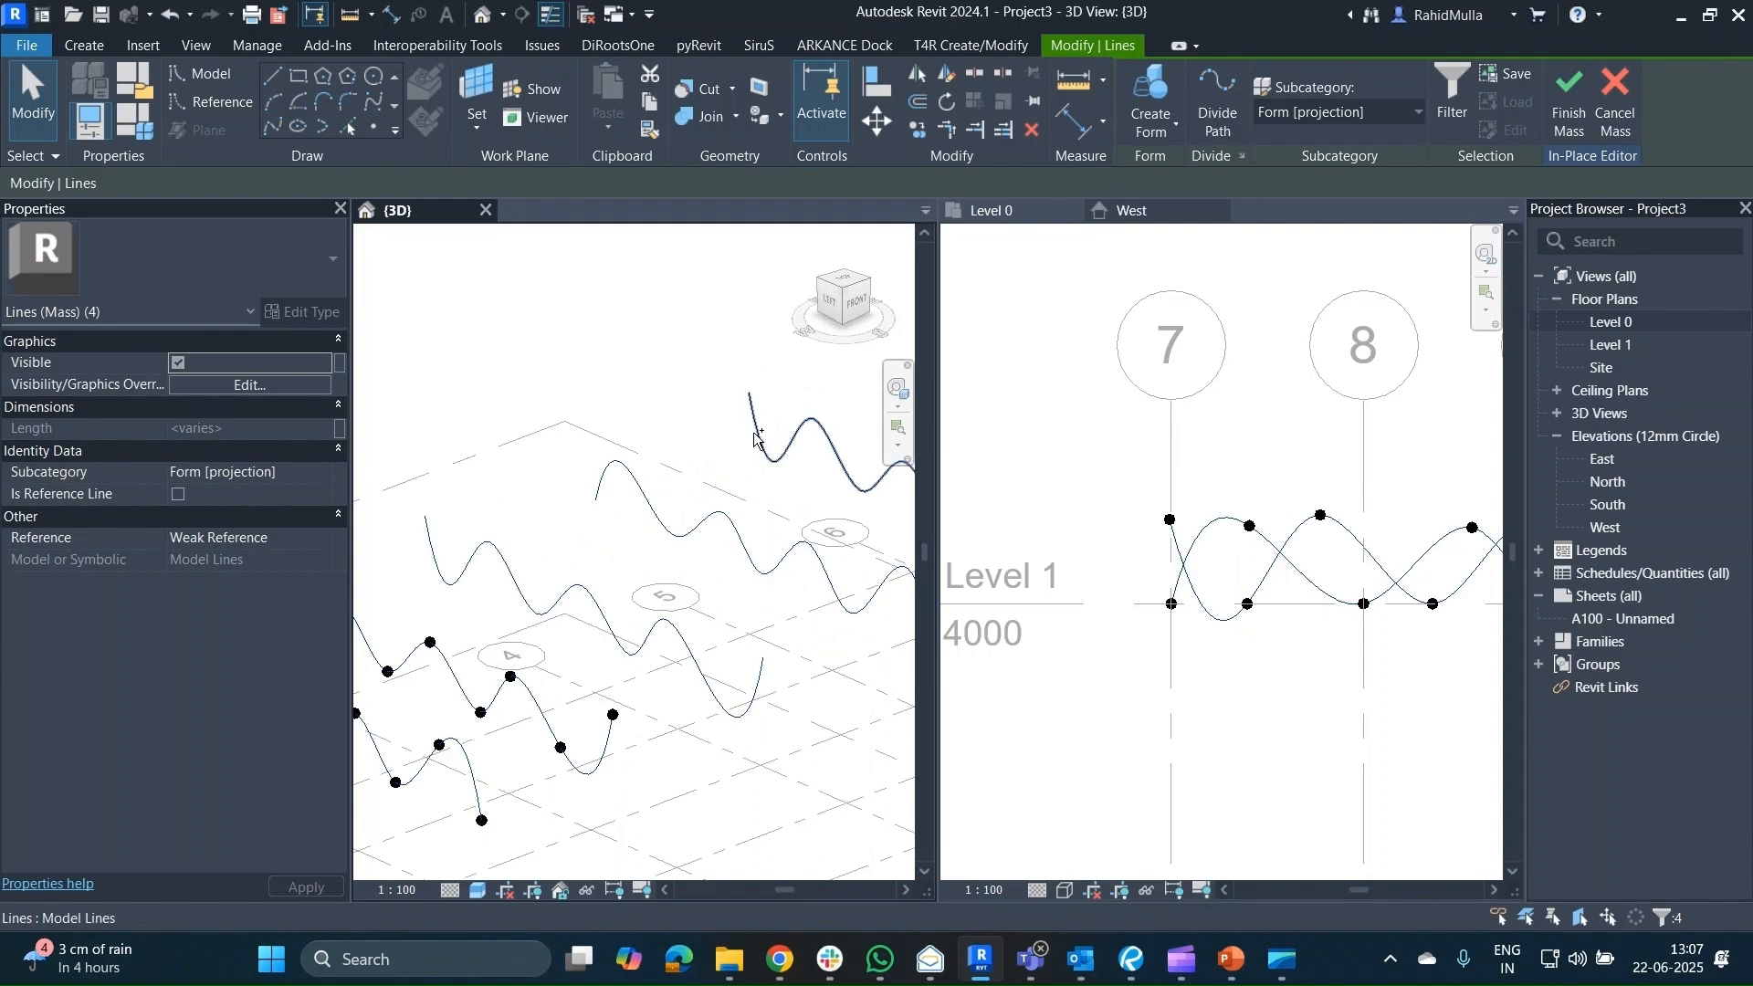
middle_drag(756, 438, 465, 548)
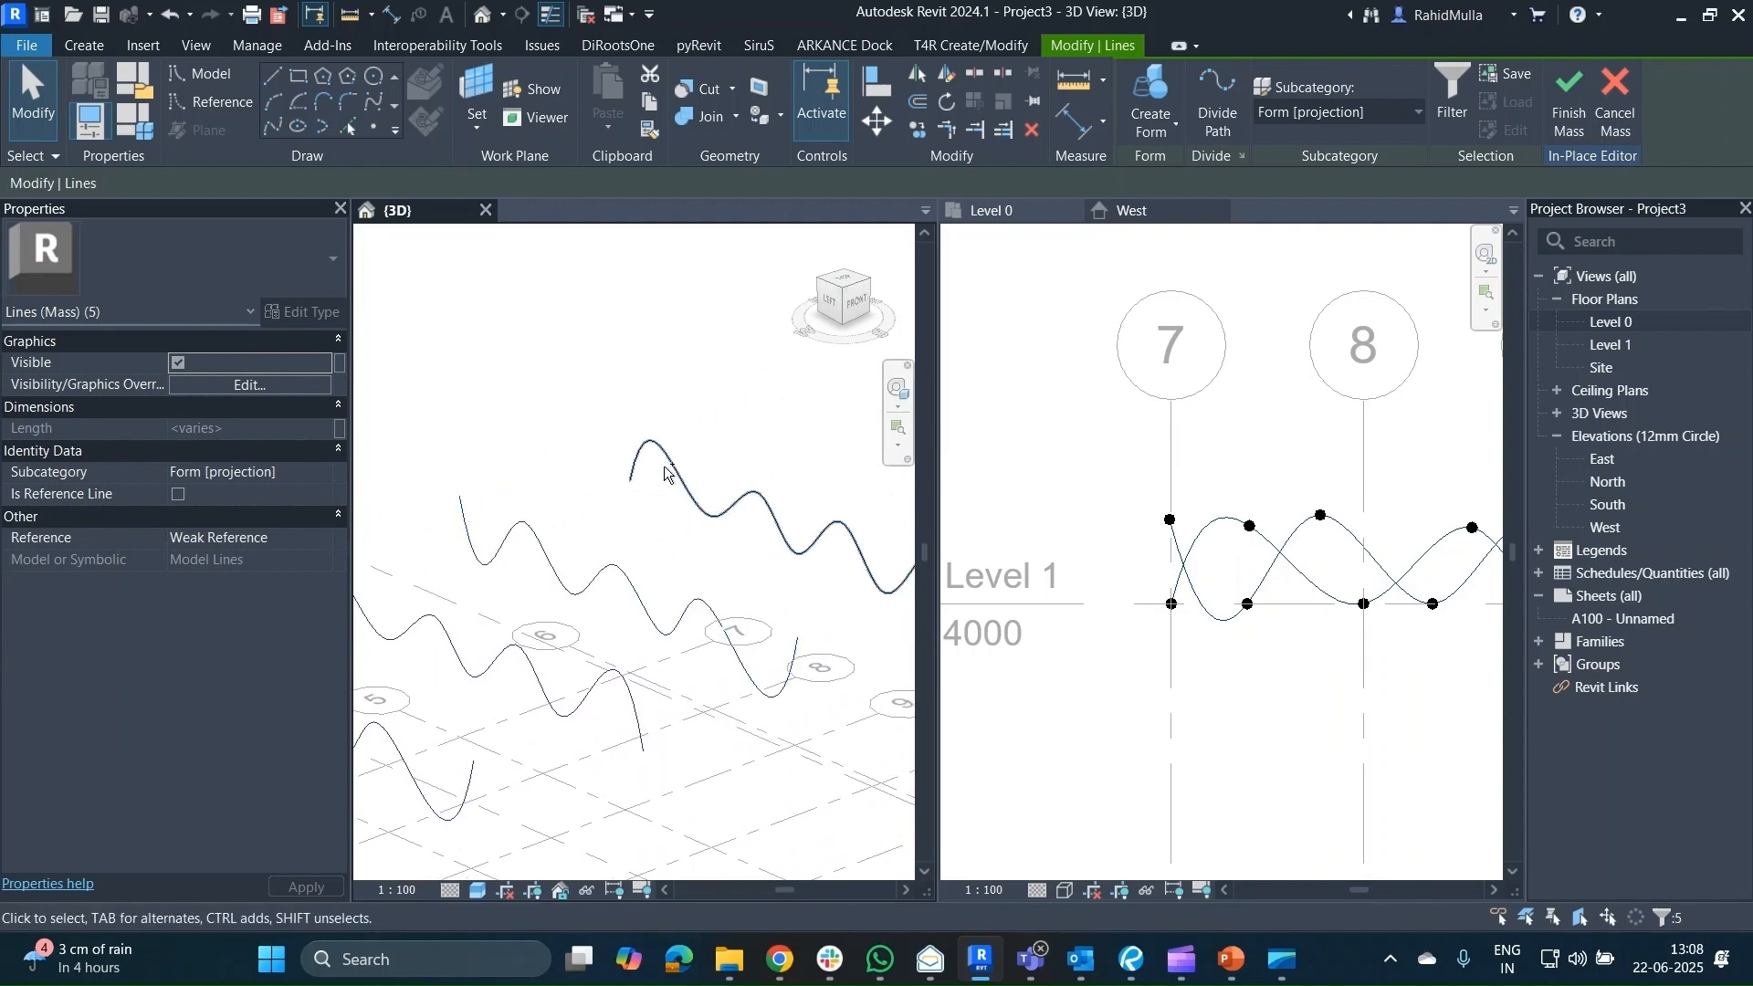
ctrl+click(666, 469)
scroll(665, 467, down, 2)
scroll(666, 468, down, 3)
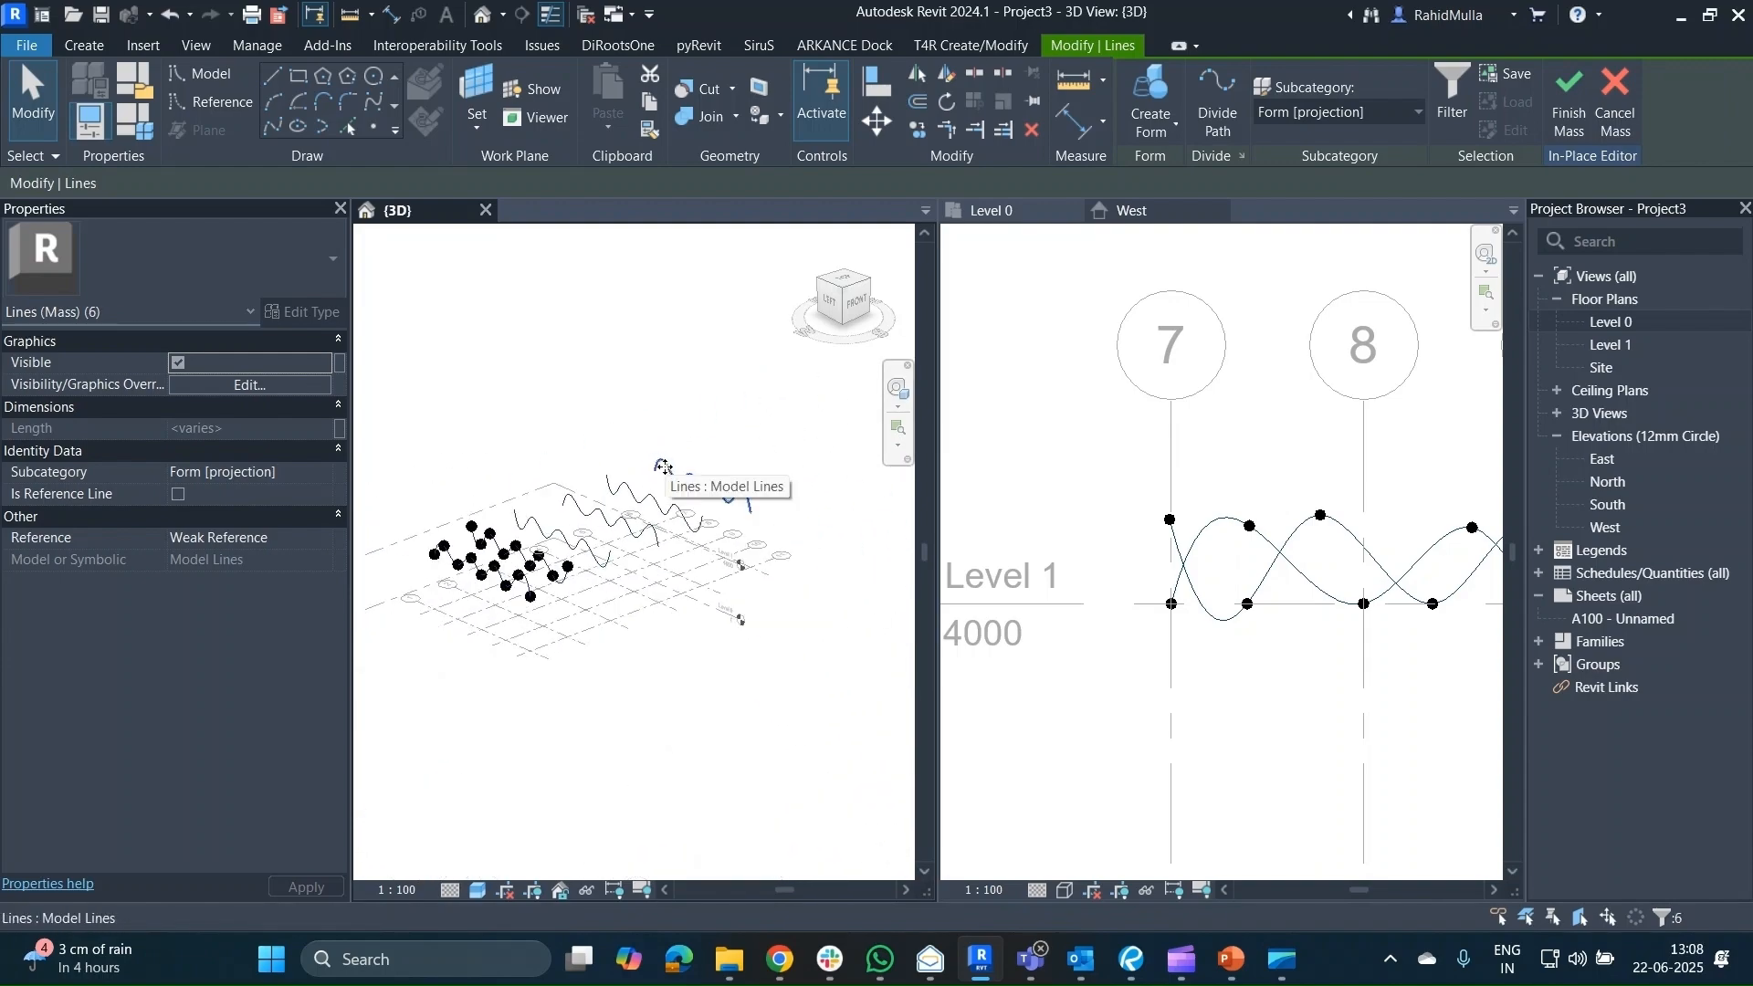
click(1169, 75)
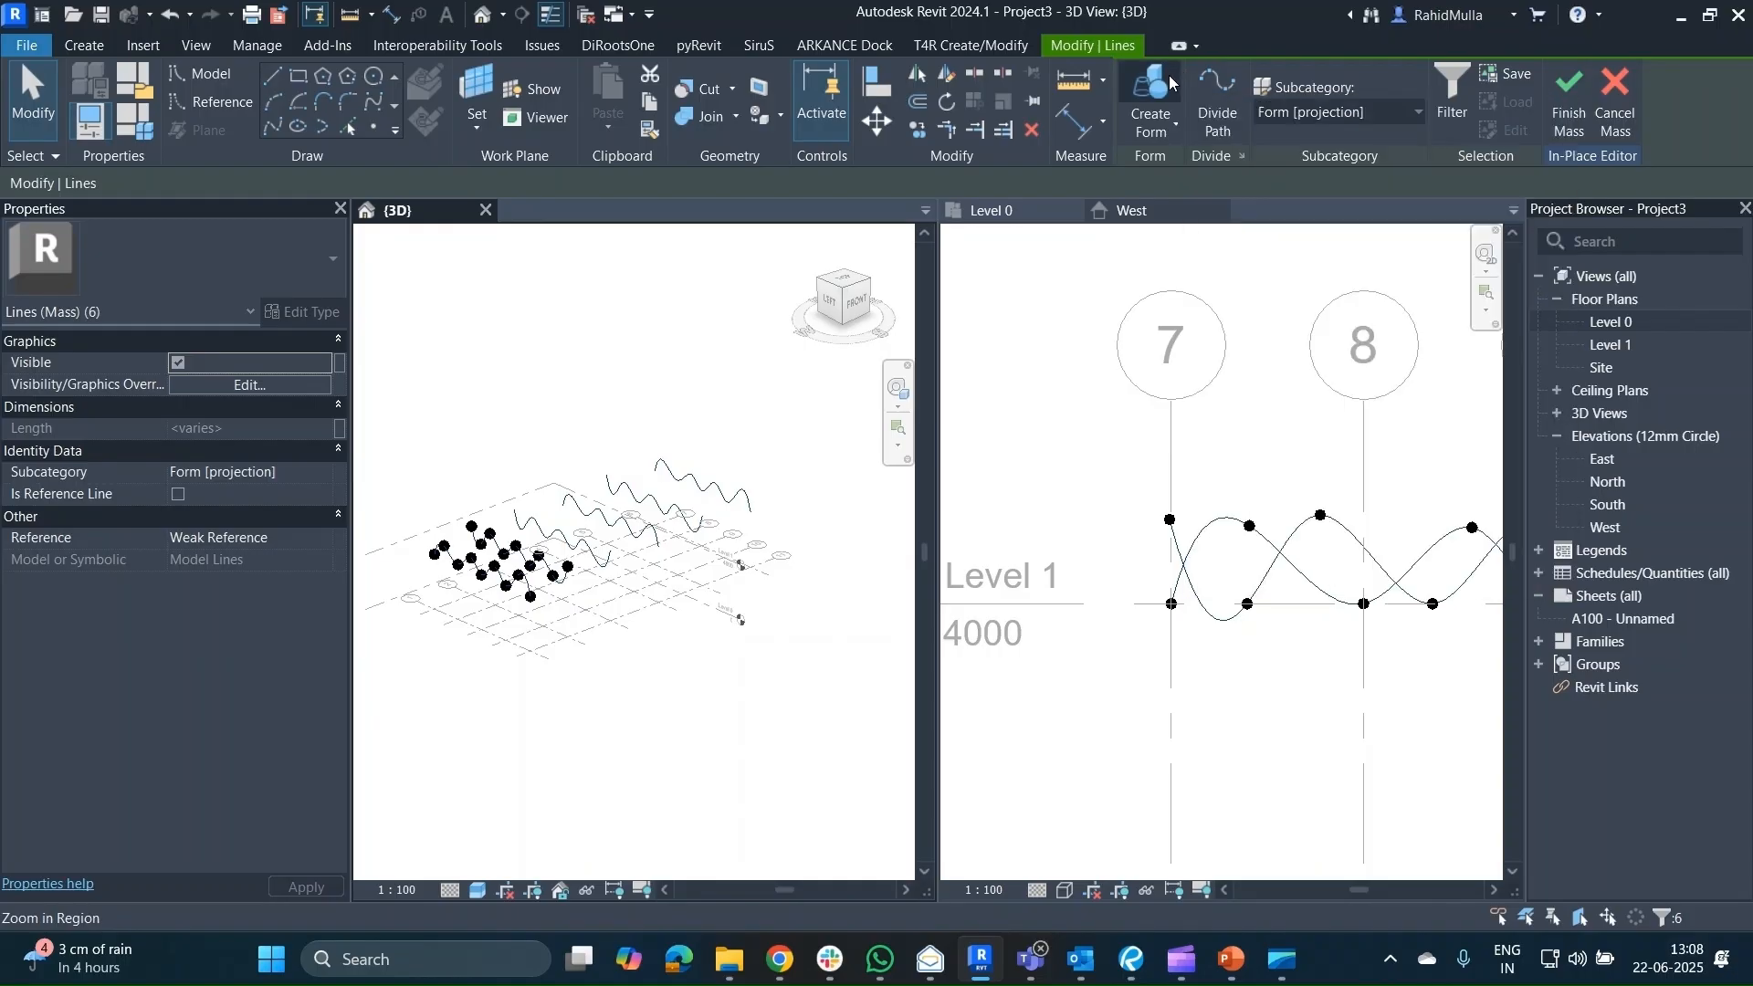
key(Escape)
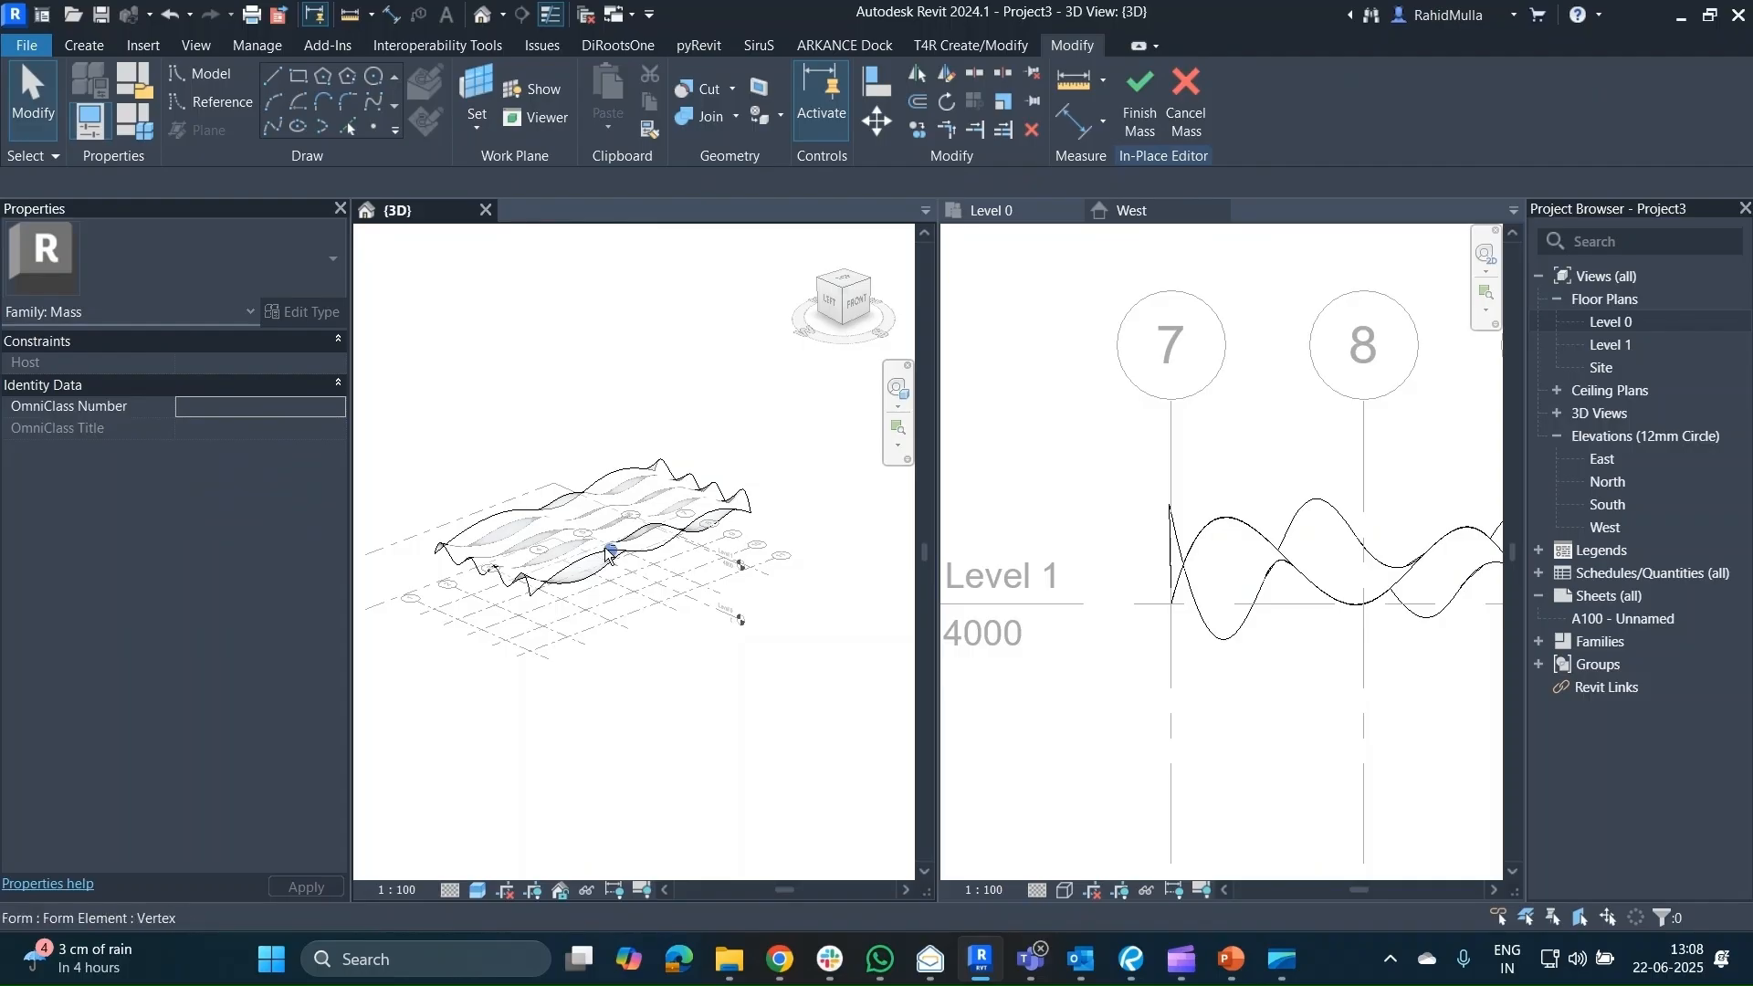
Inspect the wavy form from several sides in 3D and finish the in-place mass, clearing the warning.
mouse_move(736, 539)
shift+middle_down()
mouse_move(731, 614)
mouse_move(855, 539)
shift+middle_up()
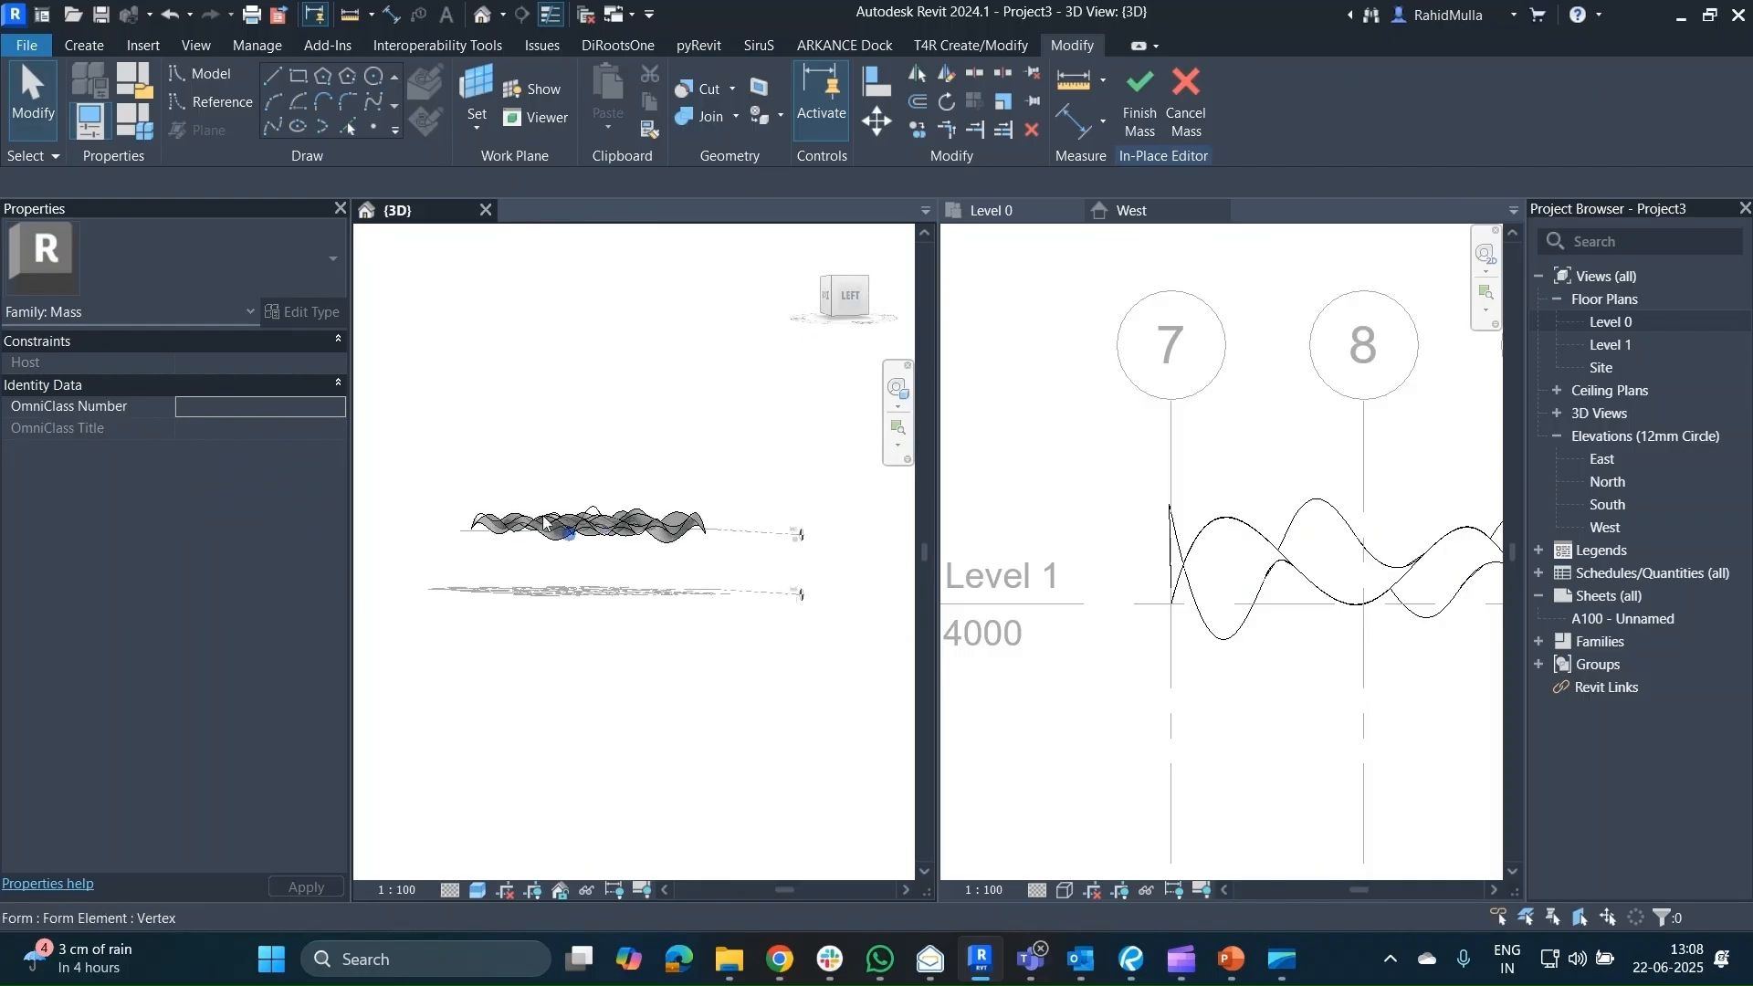
scroll(535, 479, up, 3)
mouse_move(538, 482)
shift+middle_down()
mouse_move(560, 524)
mouse_move(644, 546)
mouse_move(685, 516)
mouse_move(644, 498)
shift+middle_up()
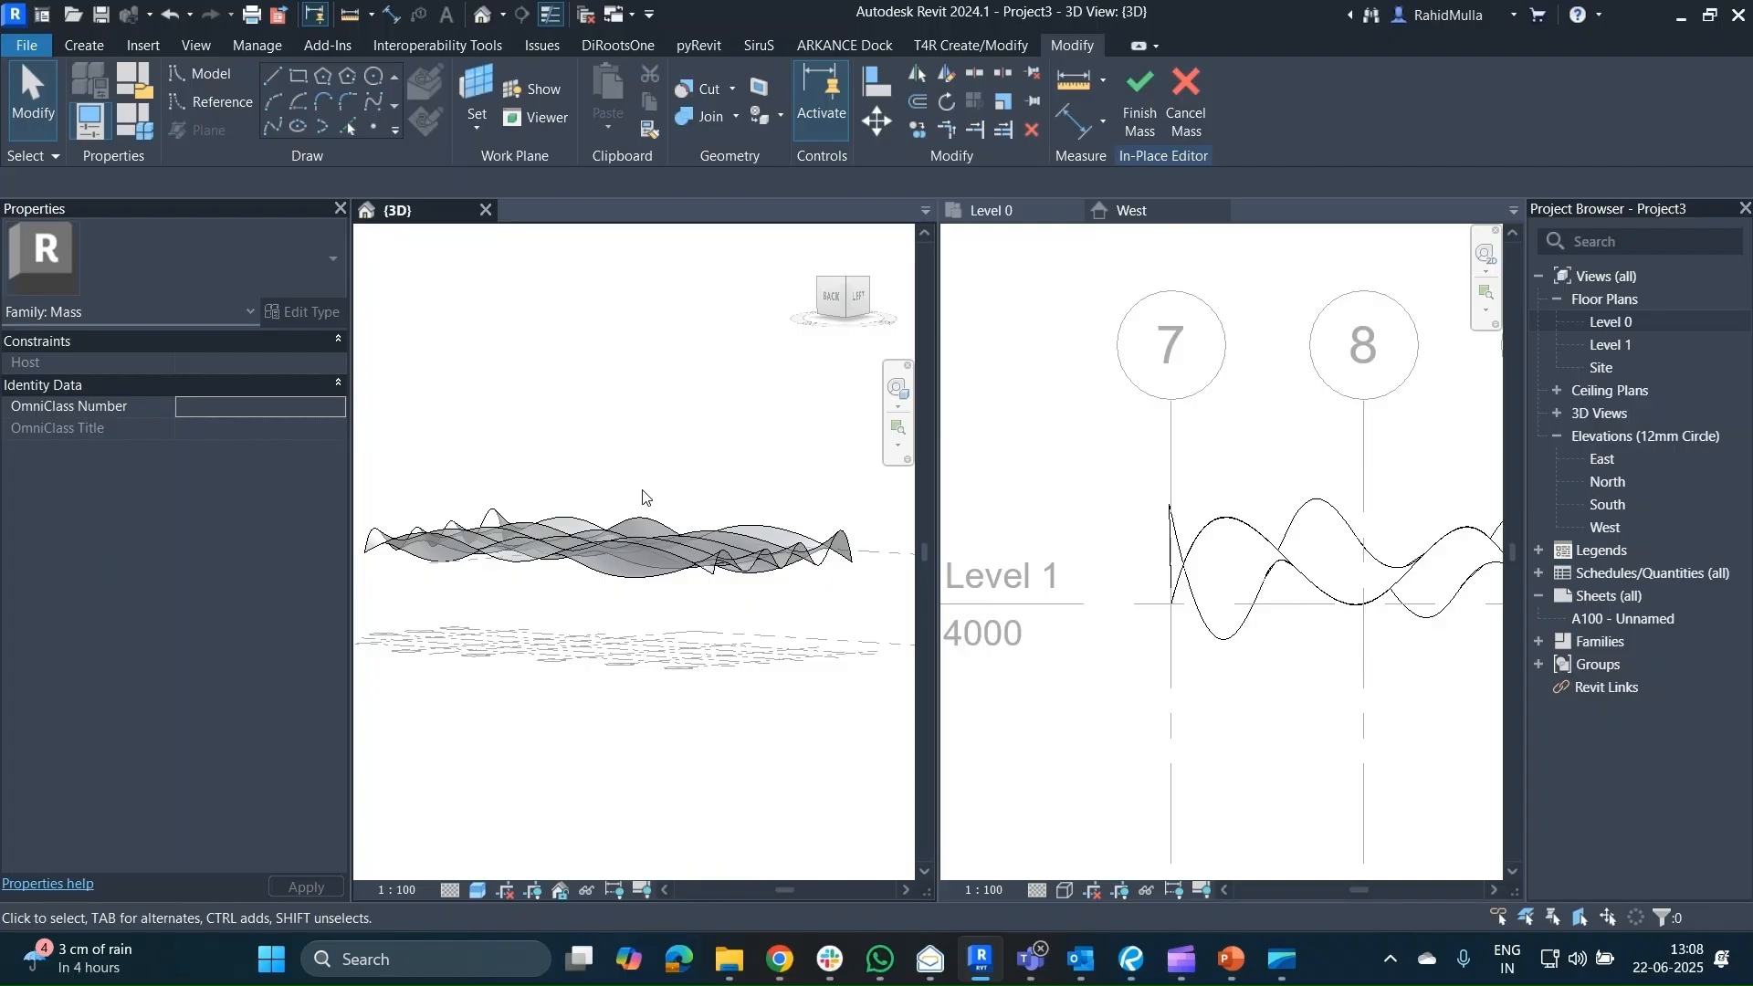
shift+middle_drag(643, 462, 651, 287)
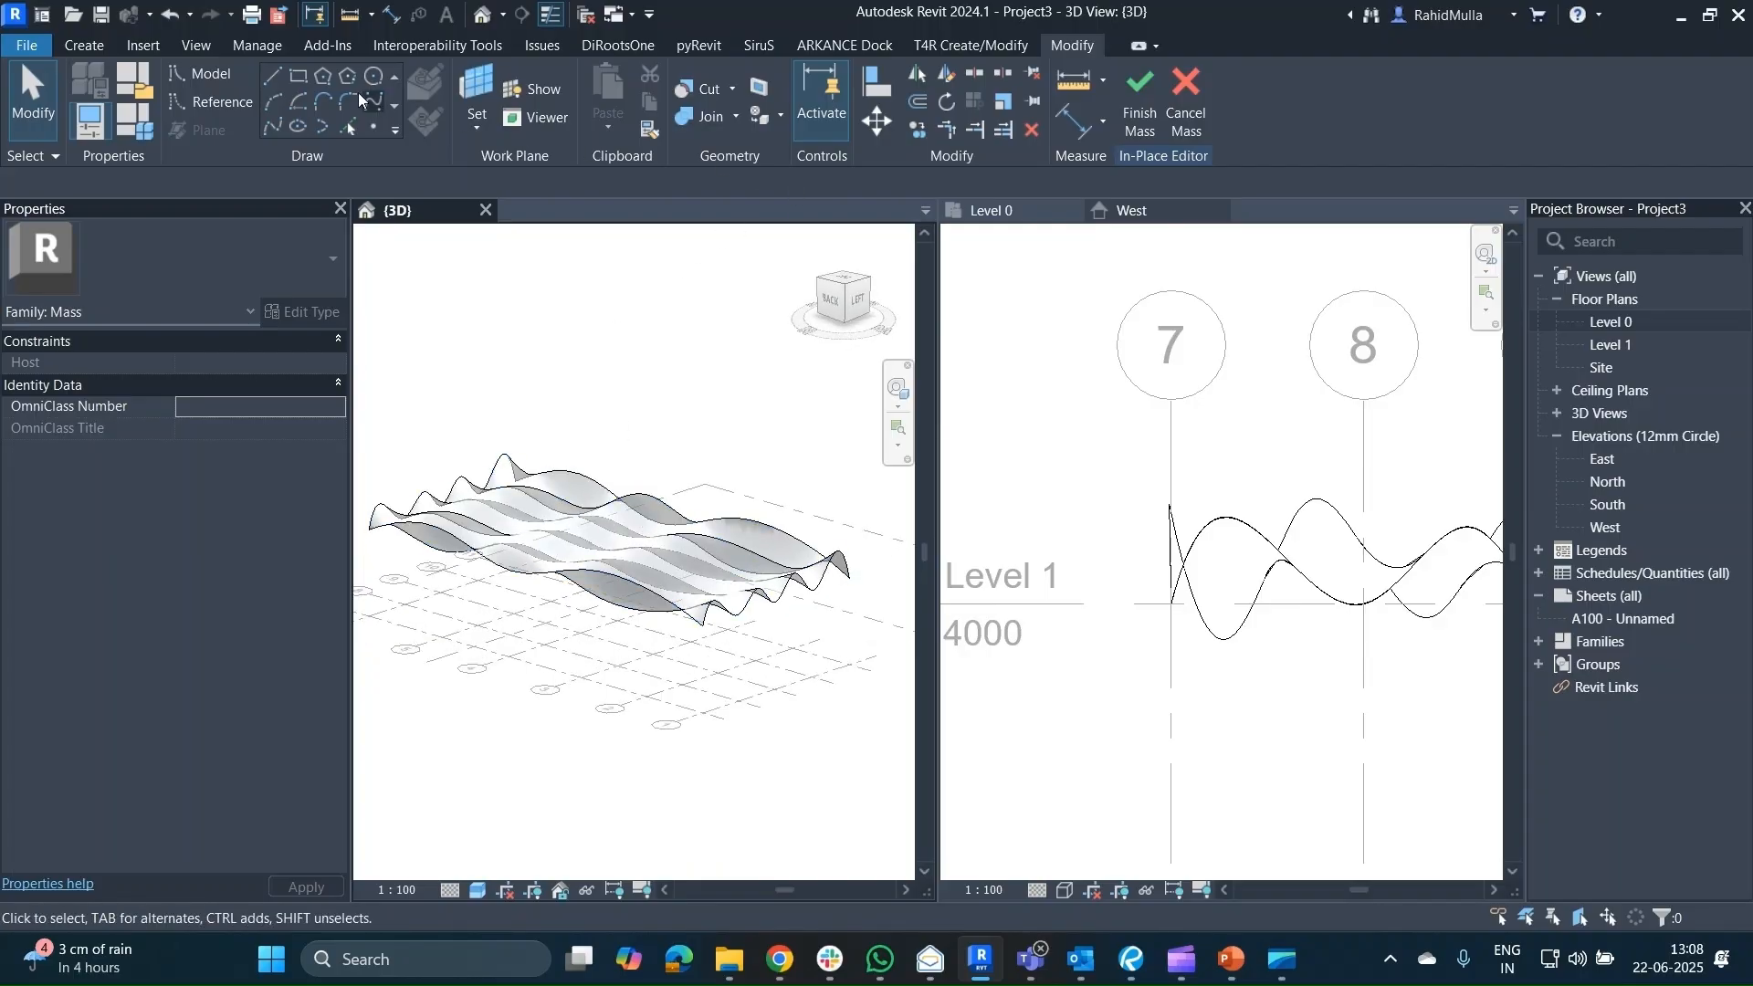
click(75, 45)
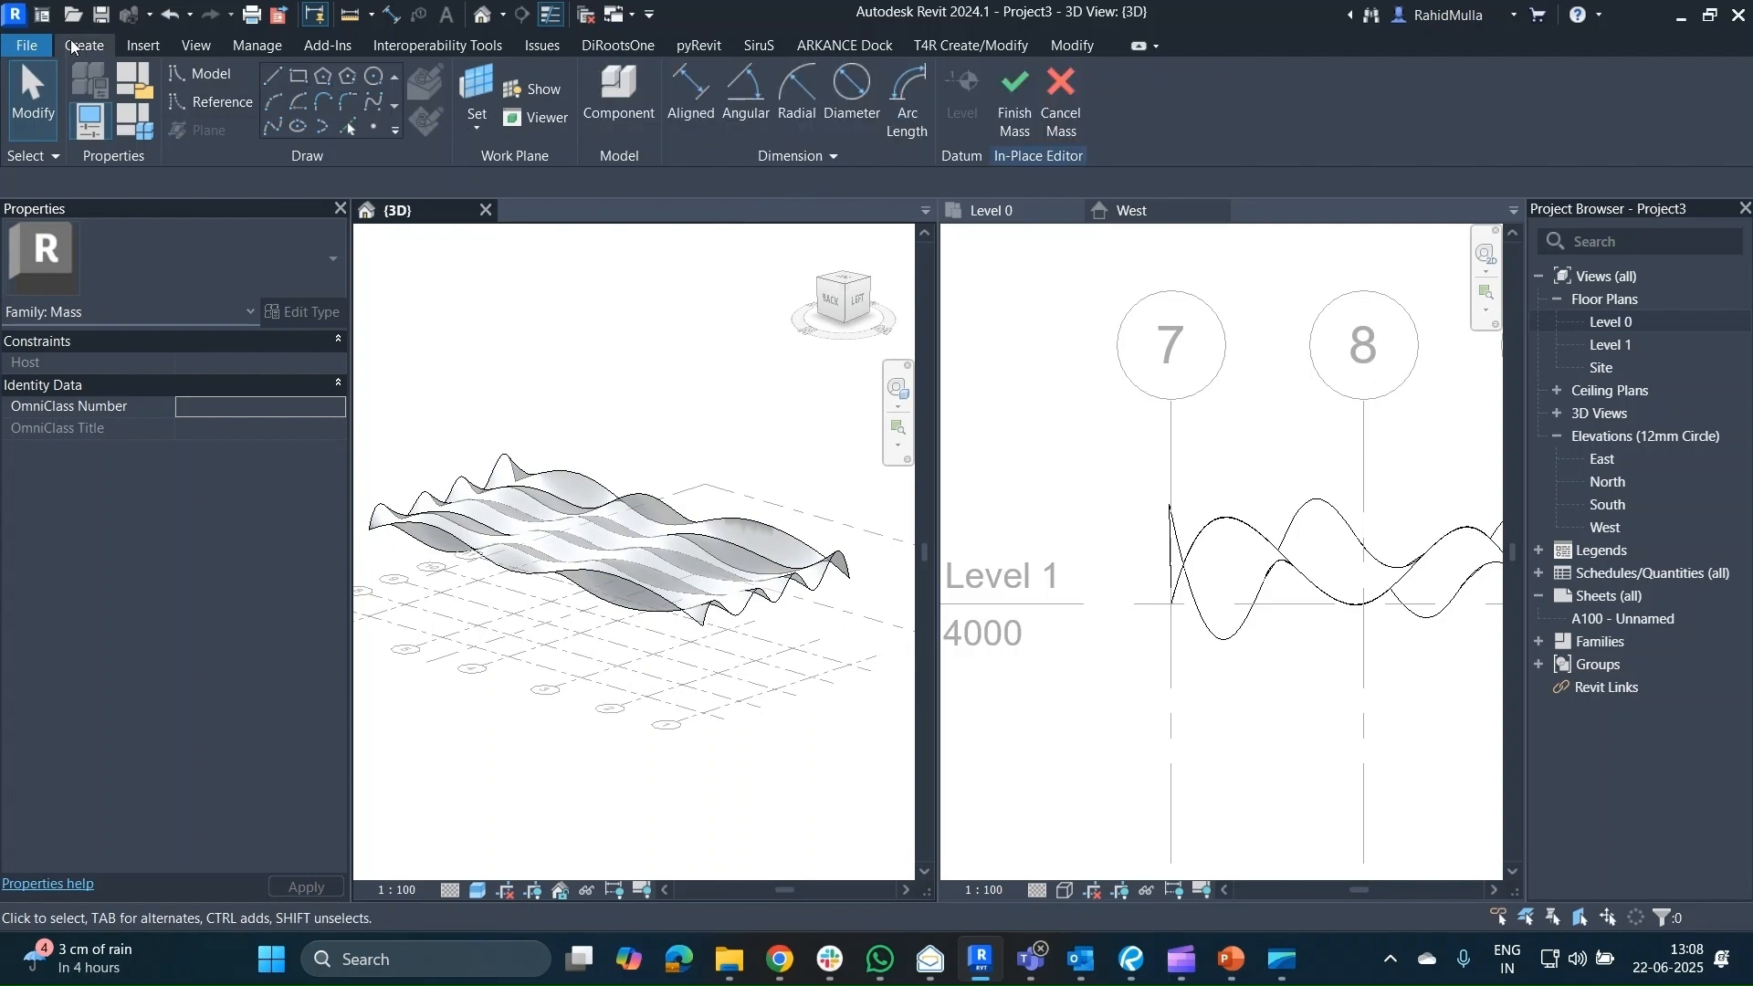
click(1000, 100)
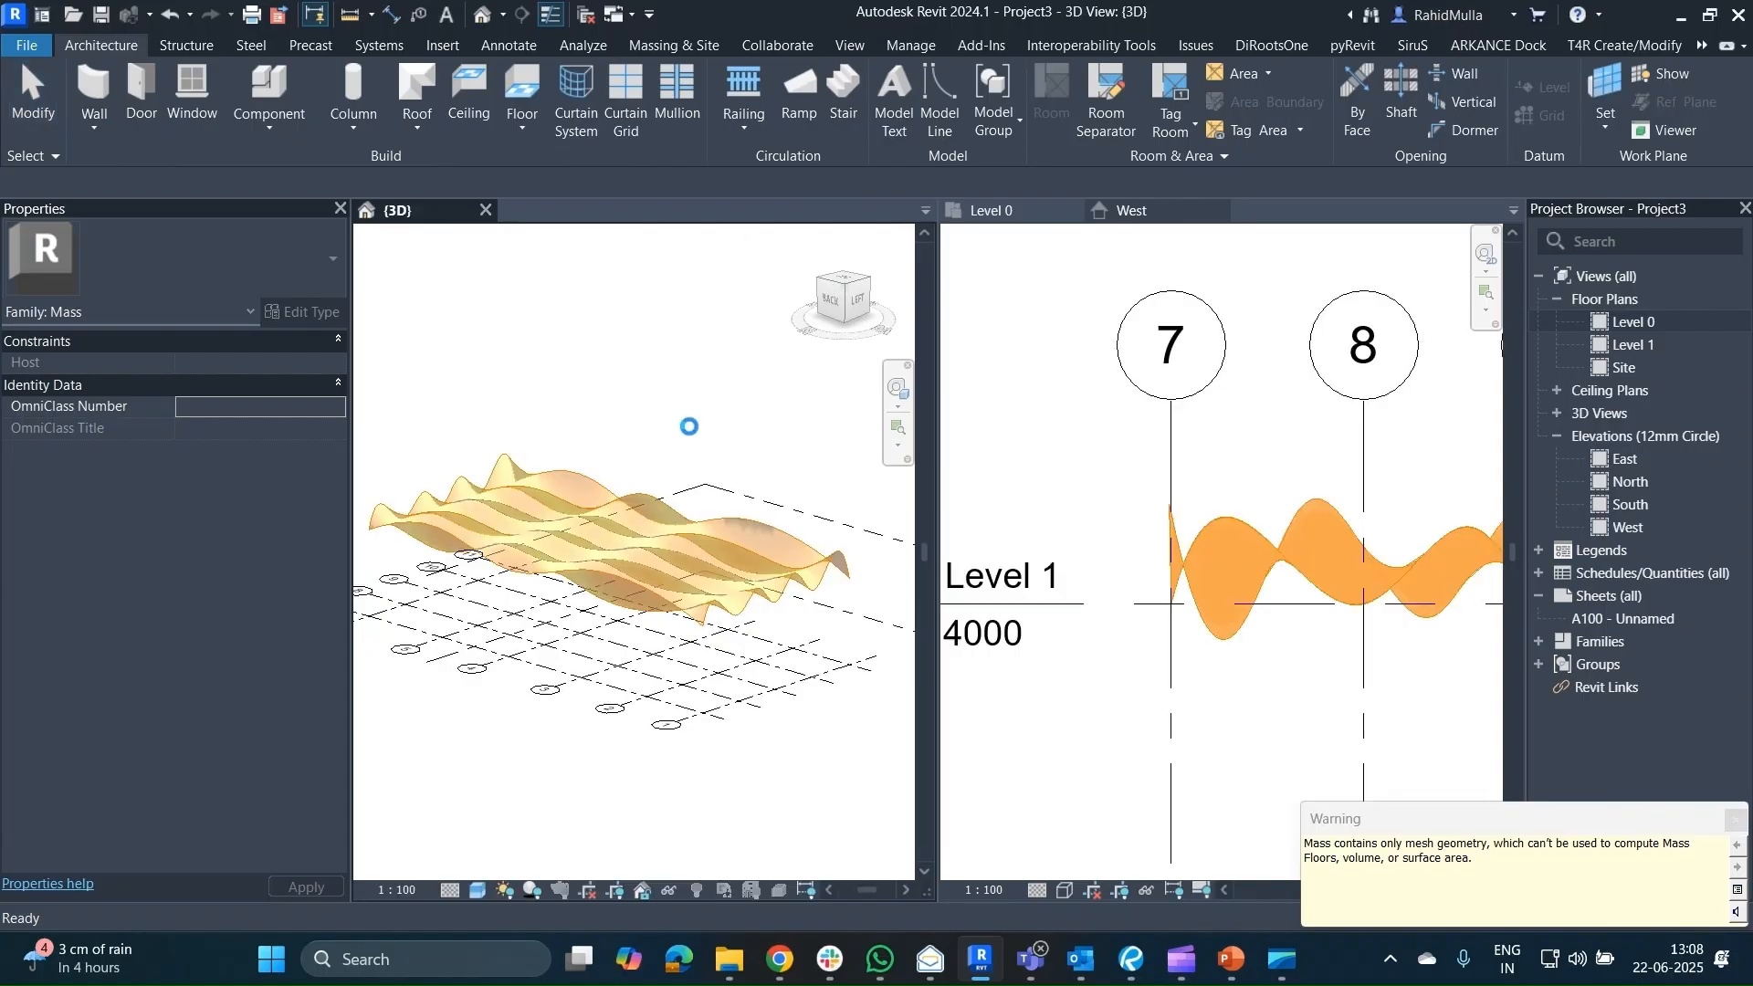
click(1058, 283)
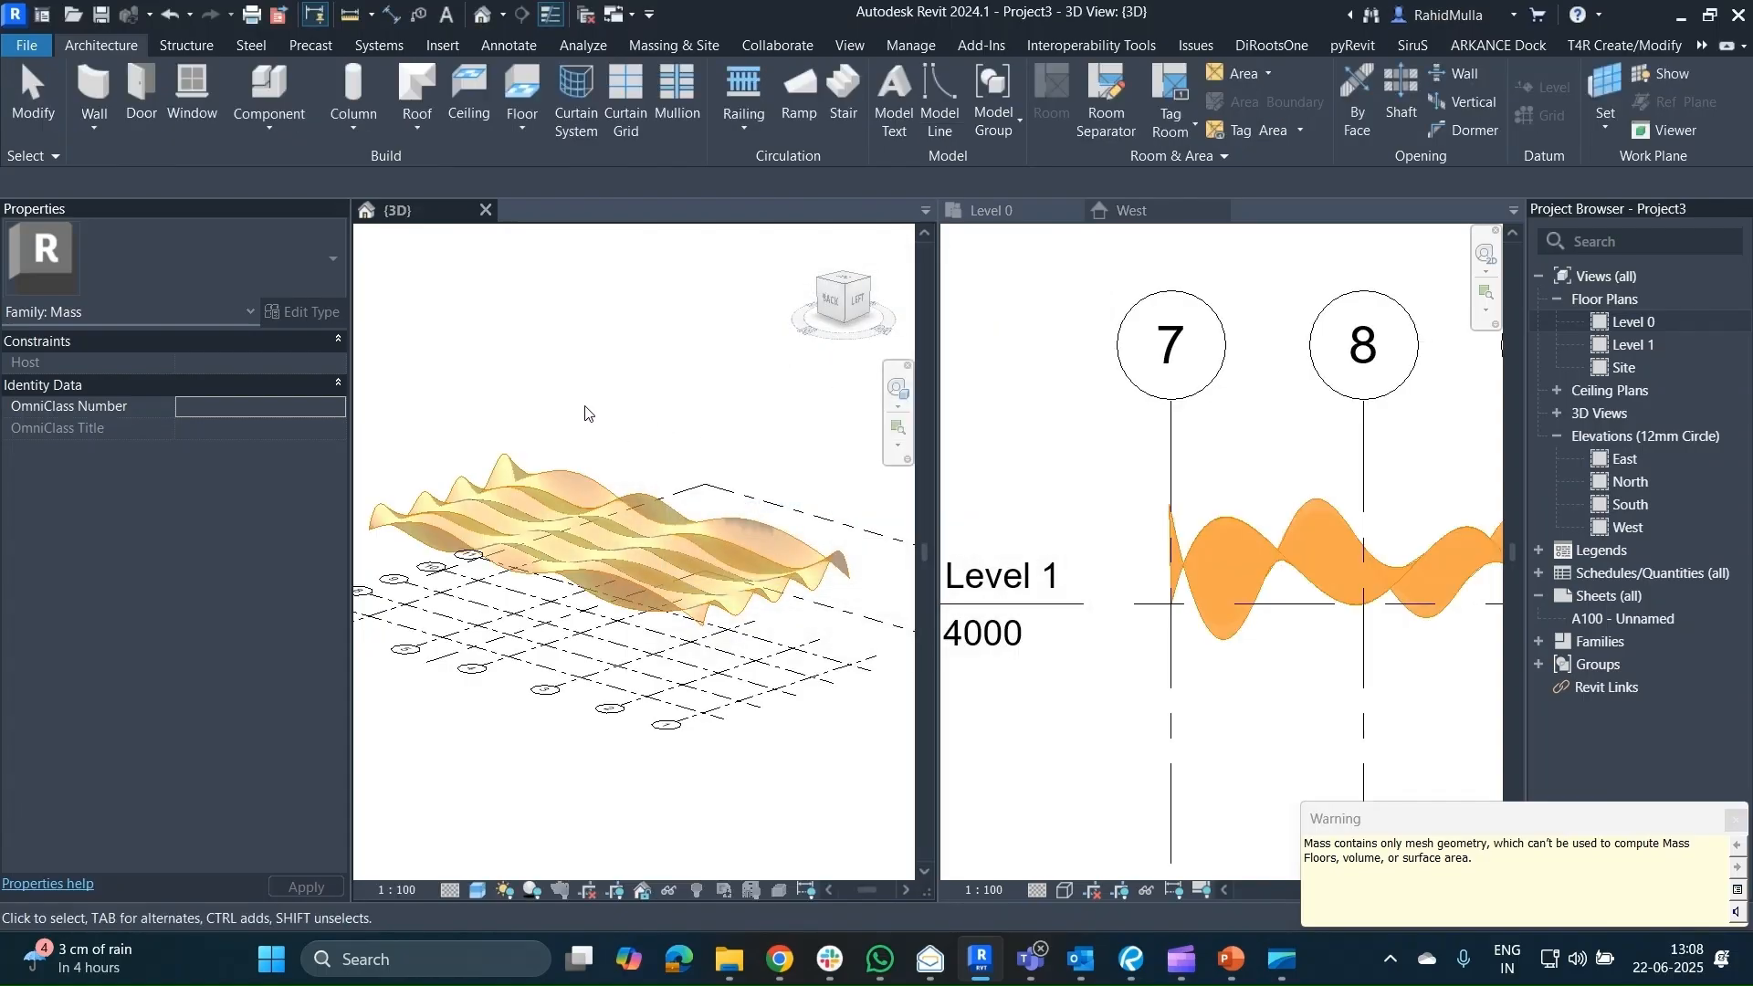
click(585, 413)
Create a Roof by Face of type Roof_Generic-125mm on the wavy mass surface, then end the roof command.
shift+middle_drag(586, 412, 642, 401)
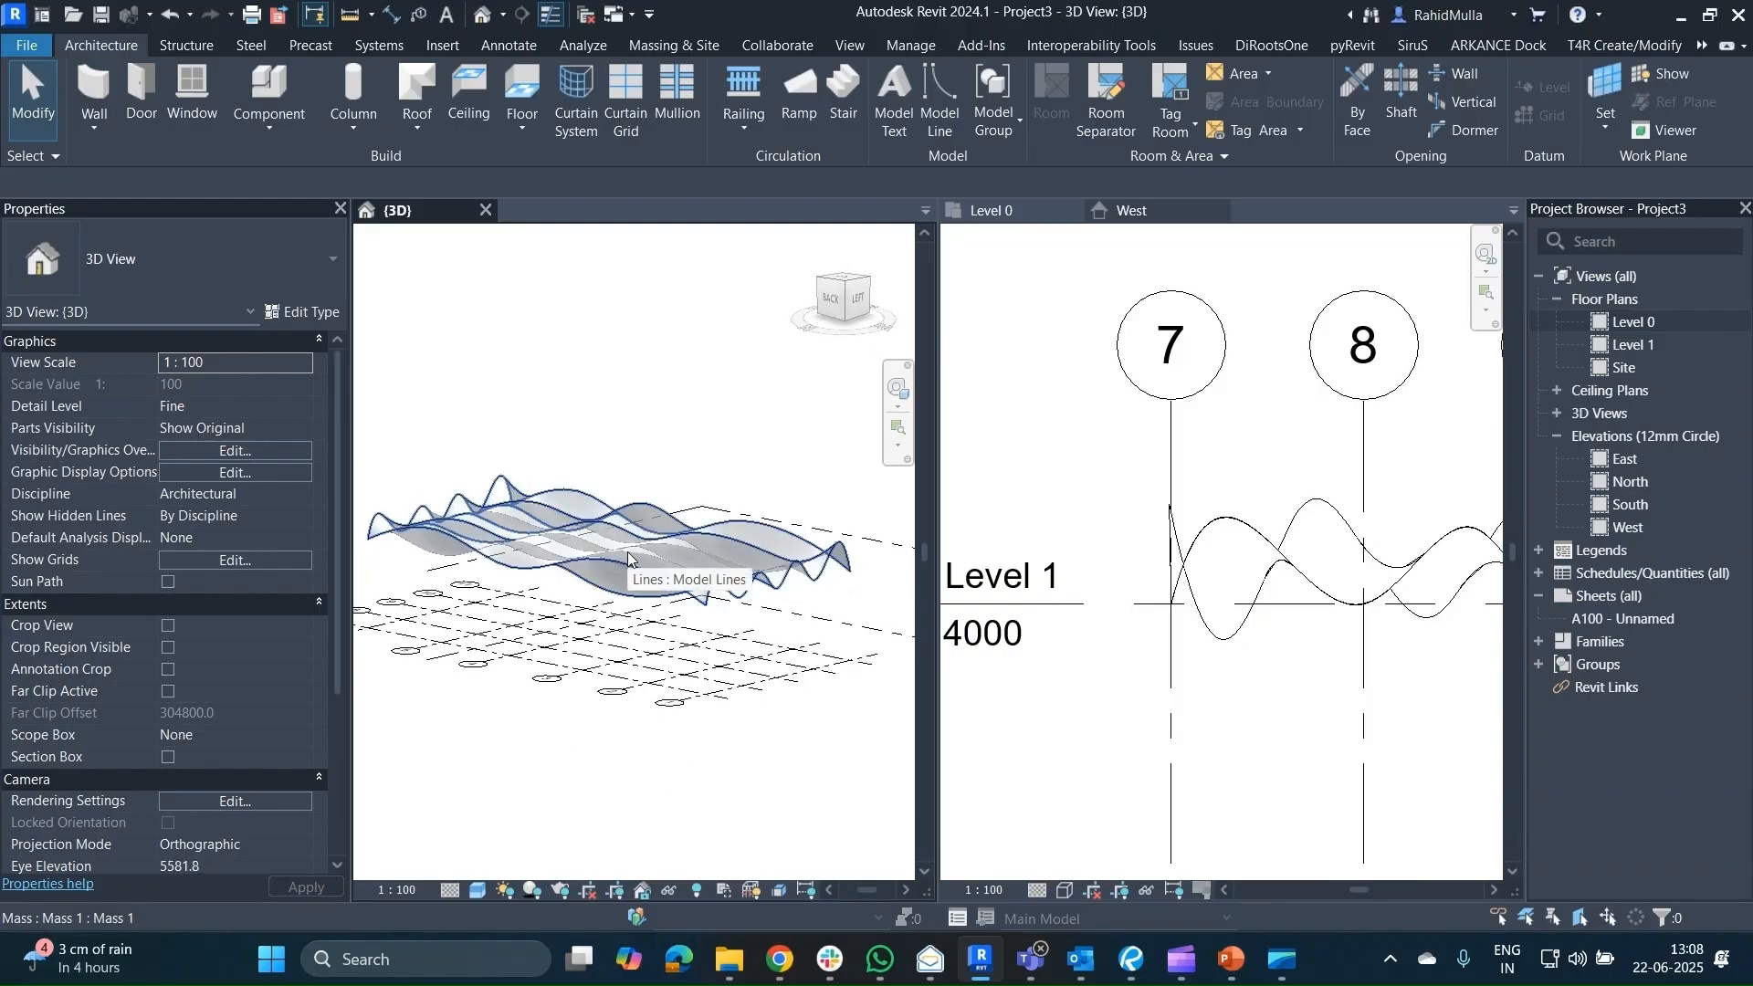
mouse_move(632, 559)
shift+middle_down()
mouse_move(750, 490)
mouse_move(655, 600)
mouse_move(637, 595)
shift+middle_up()
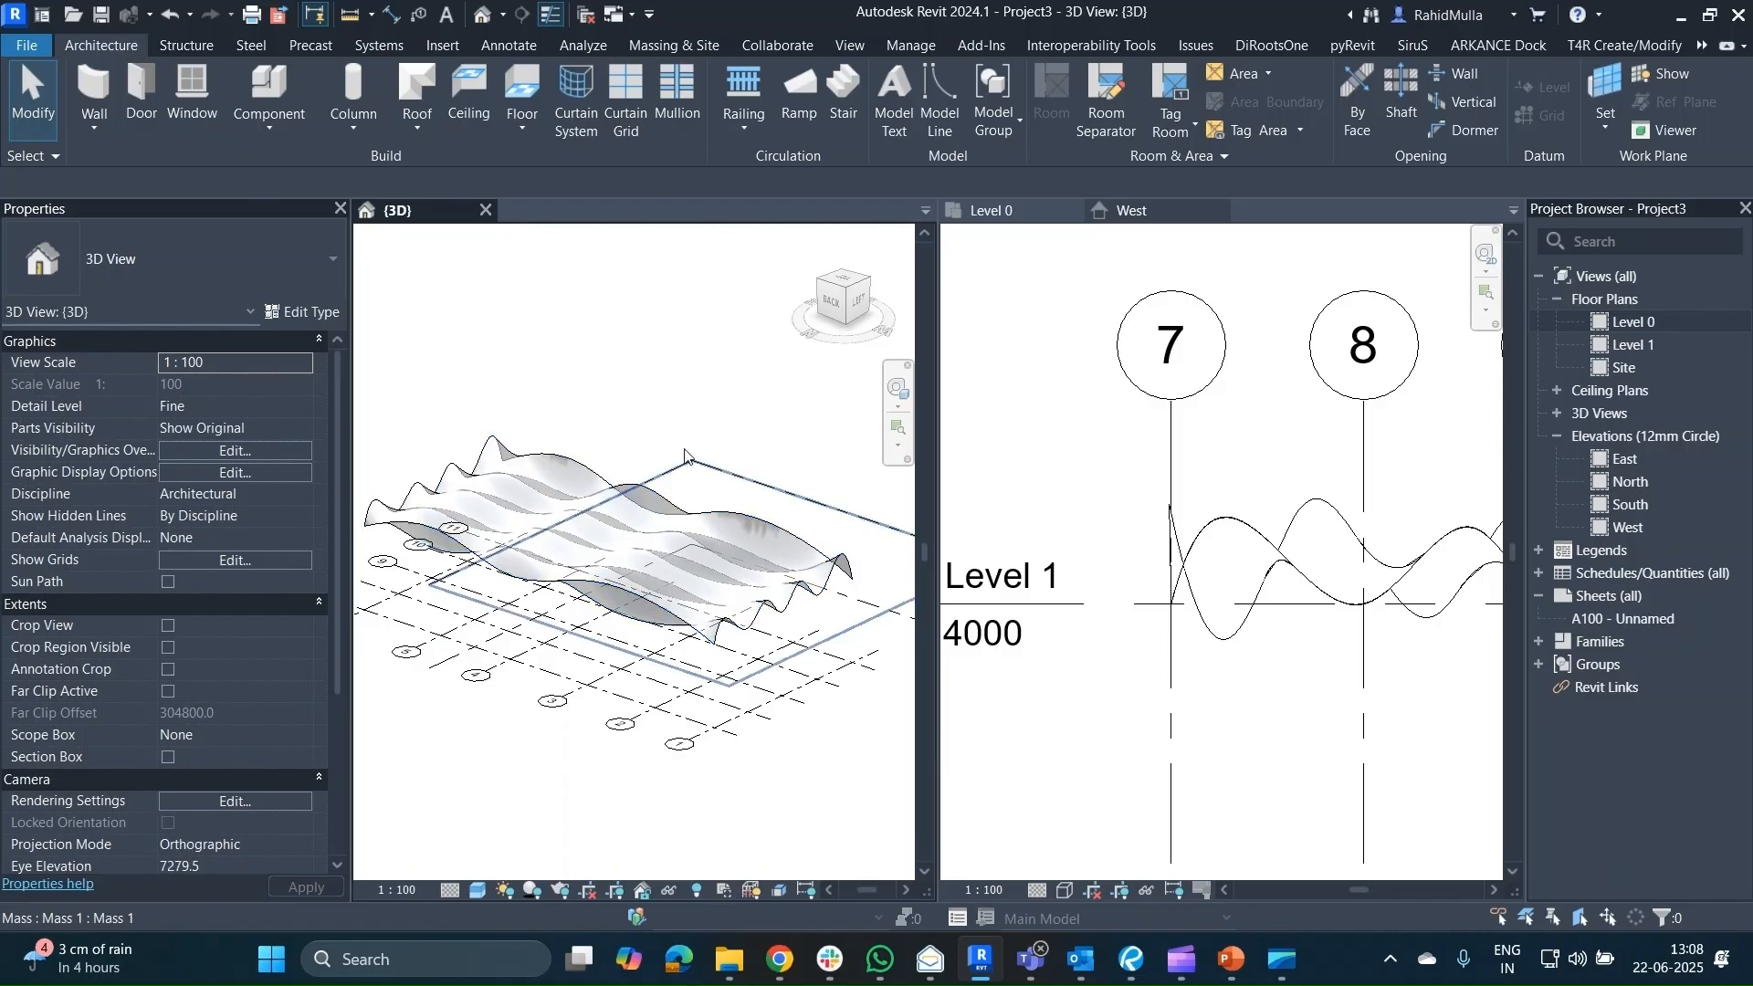
click(664, 47)
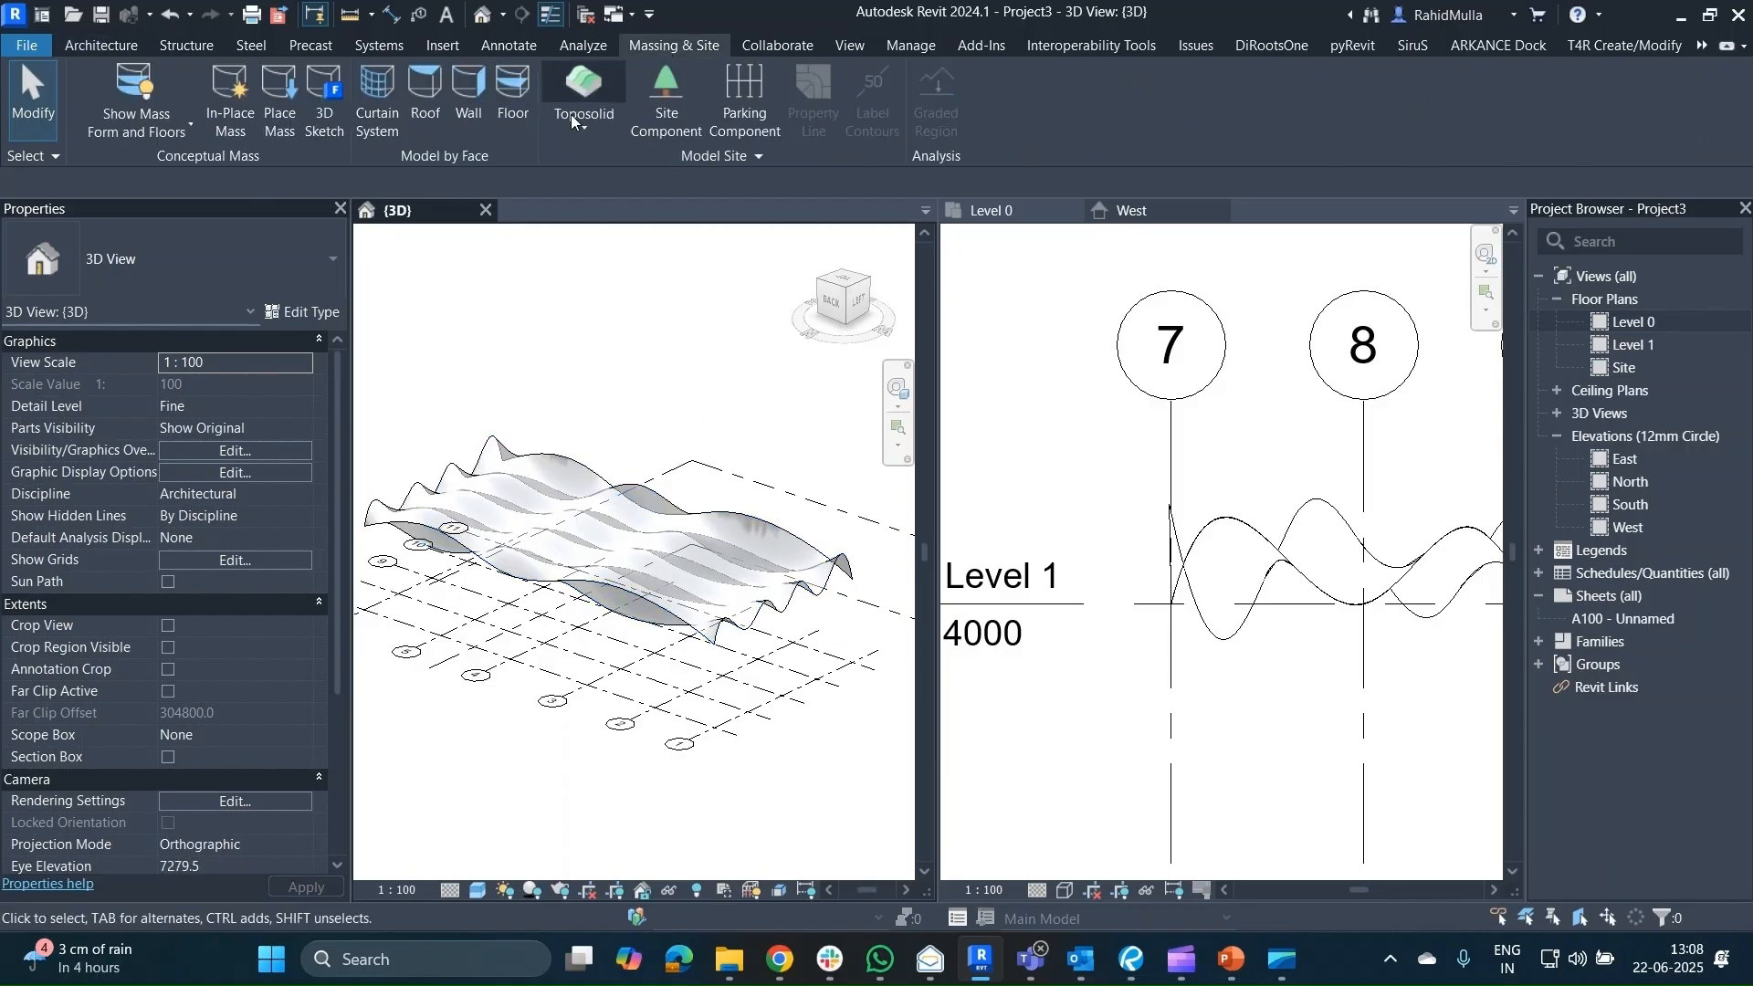
click(417, 119)
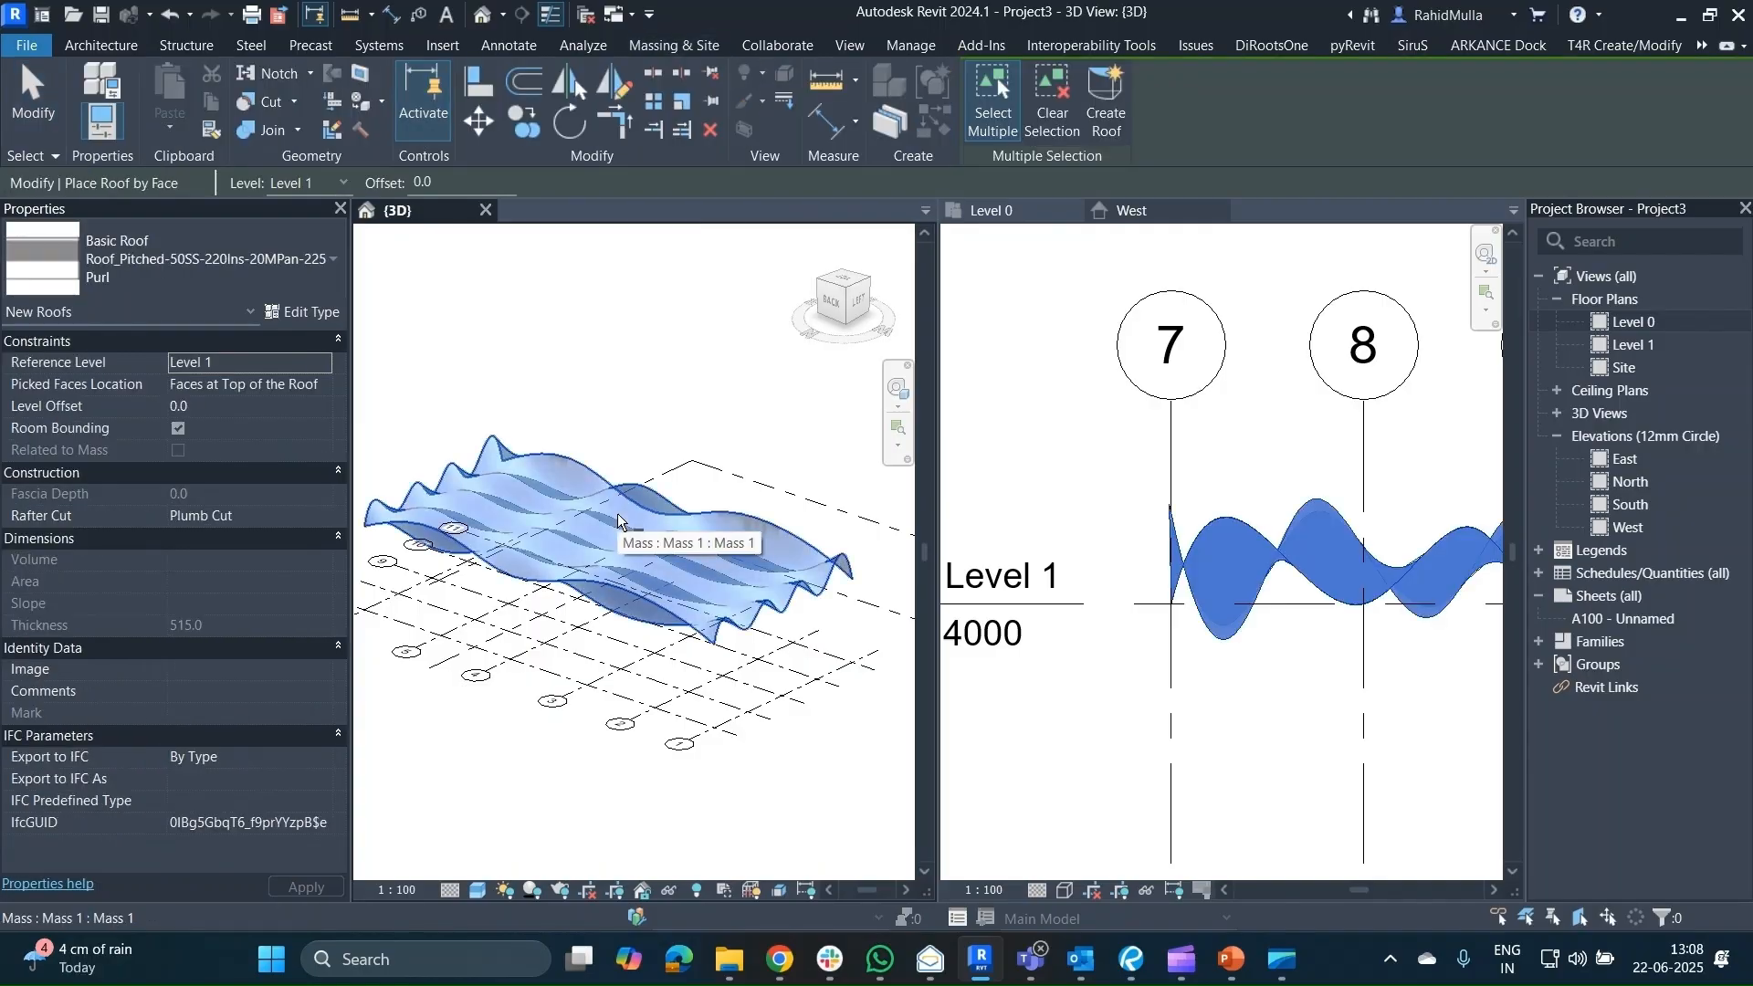
click(1122, 103)
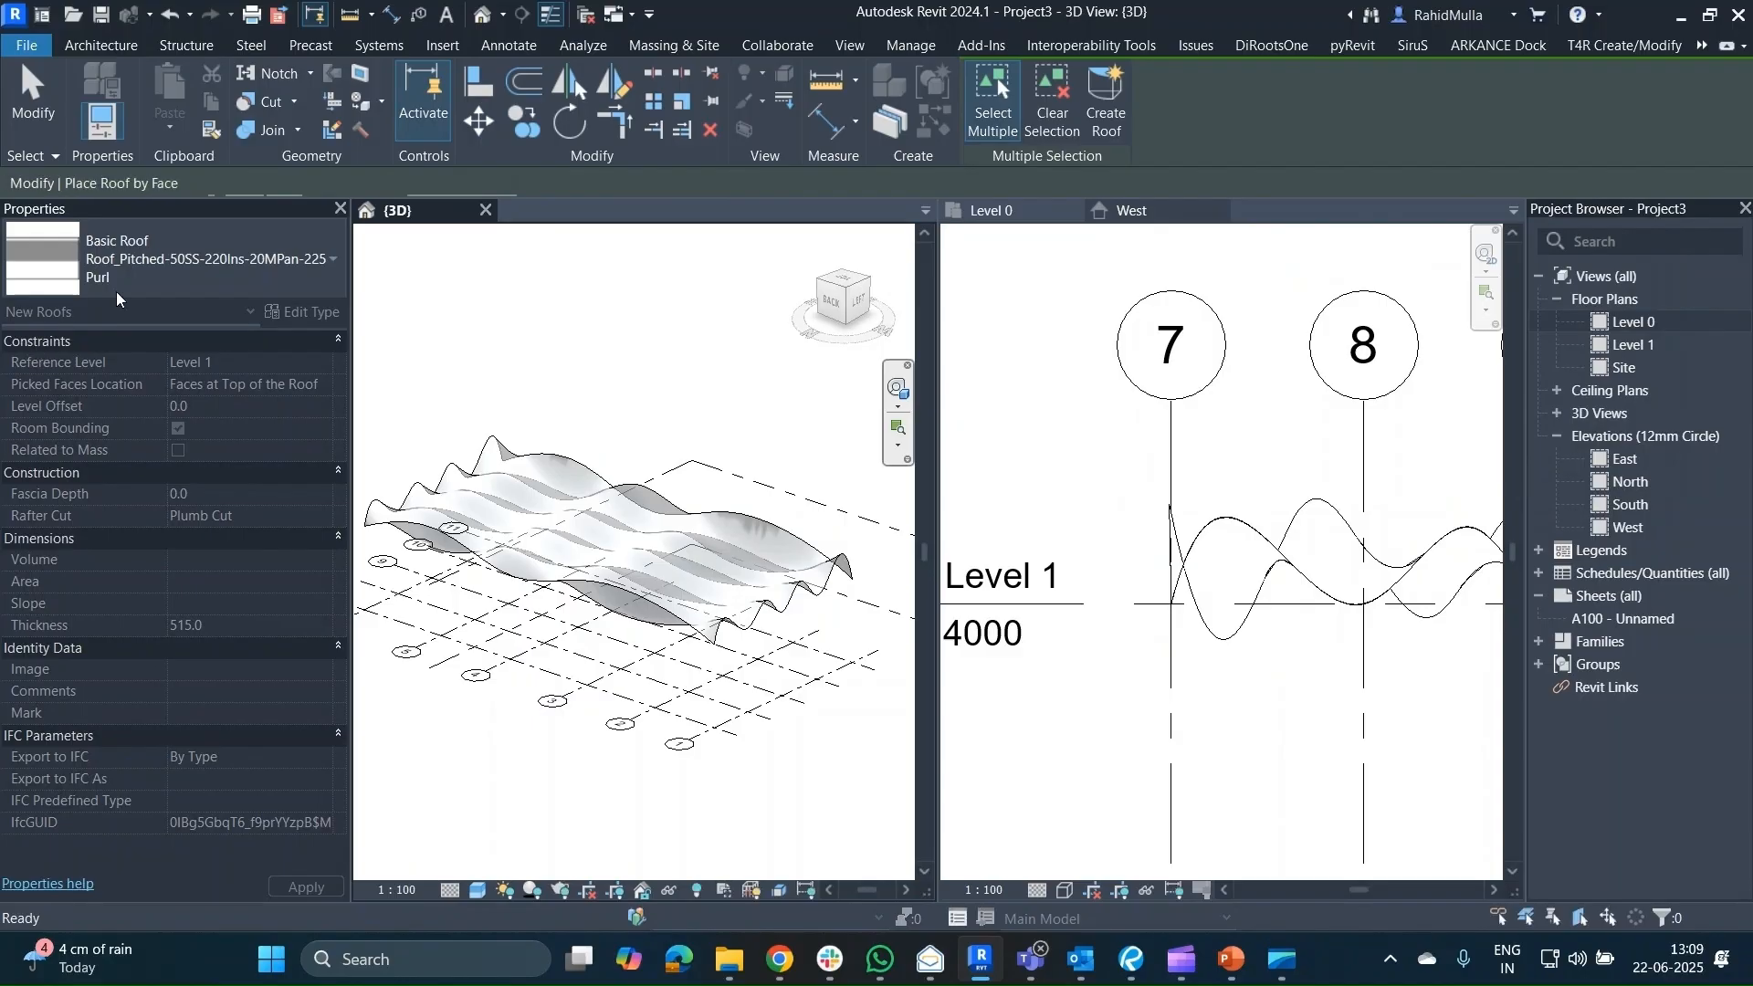
click(210, 260)
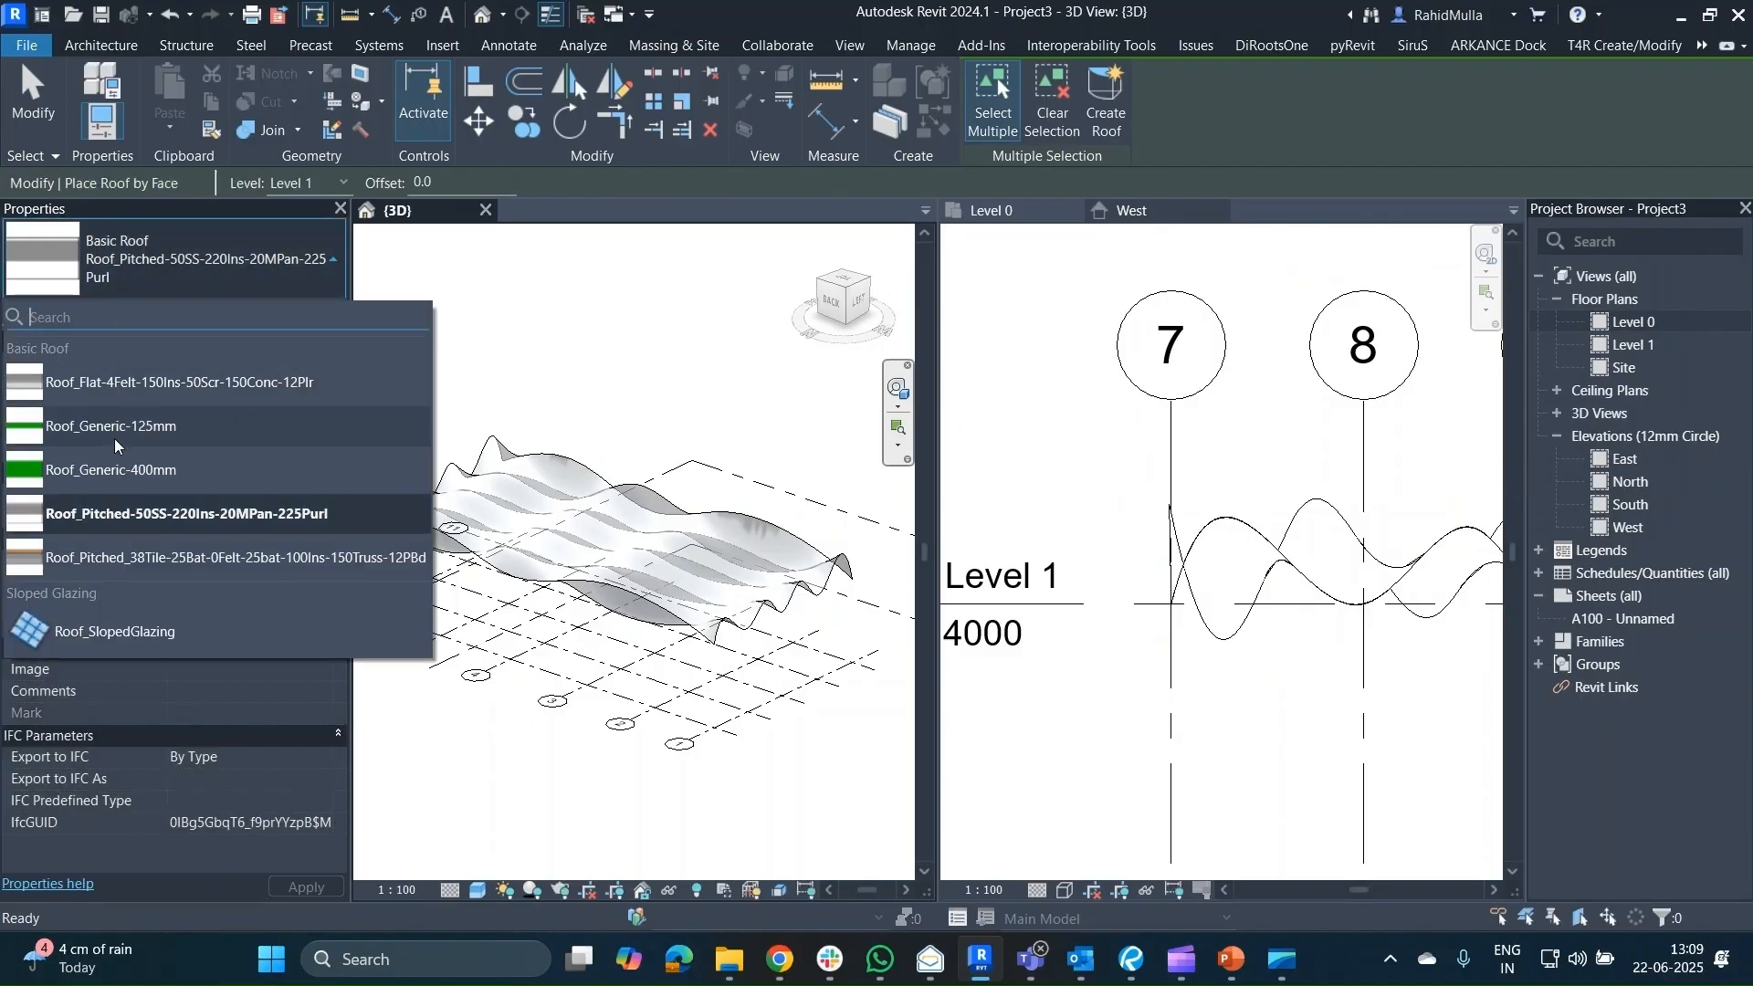
click(164, 440)
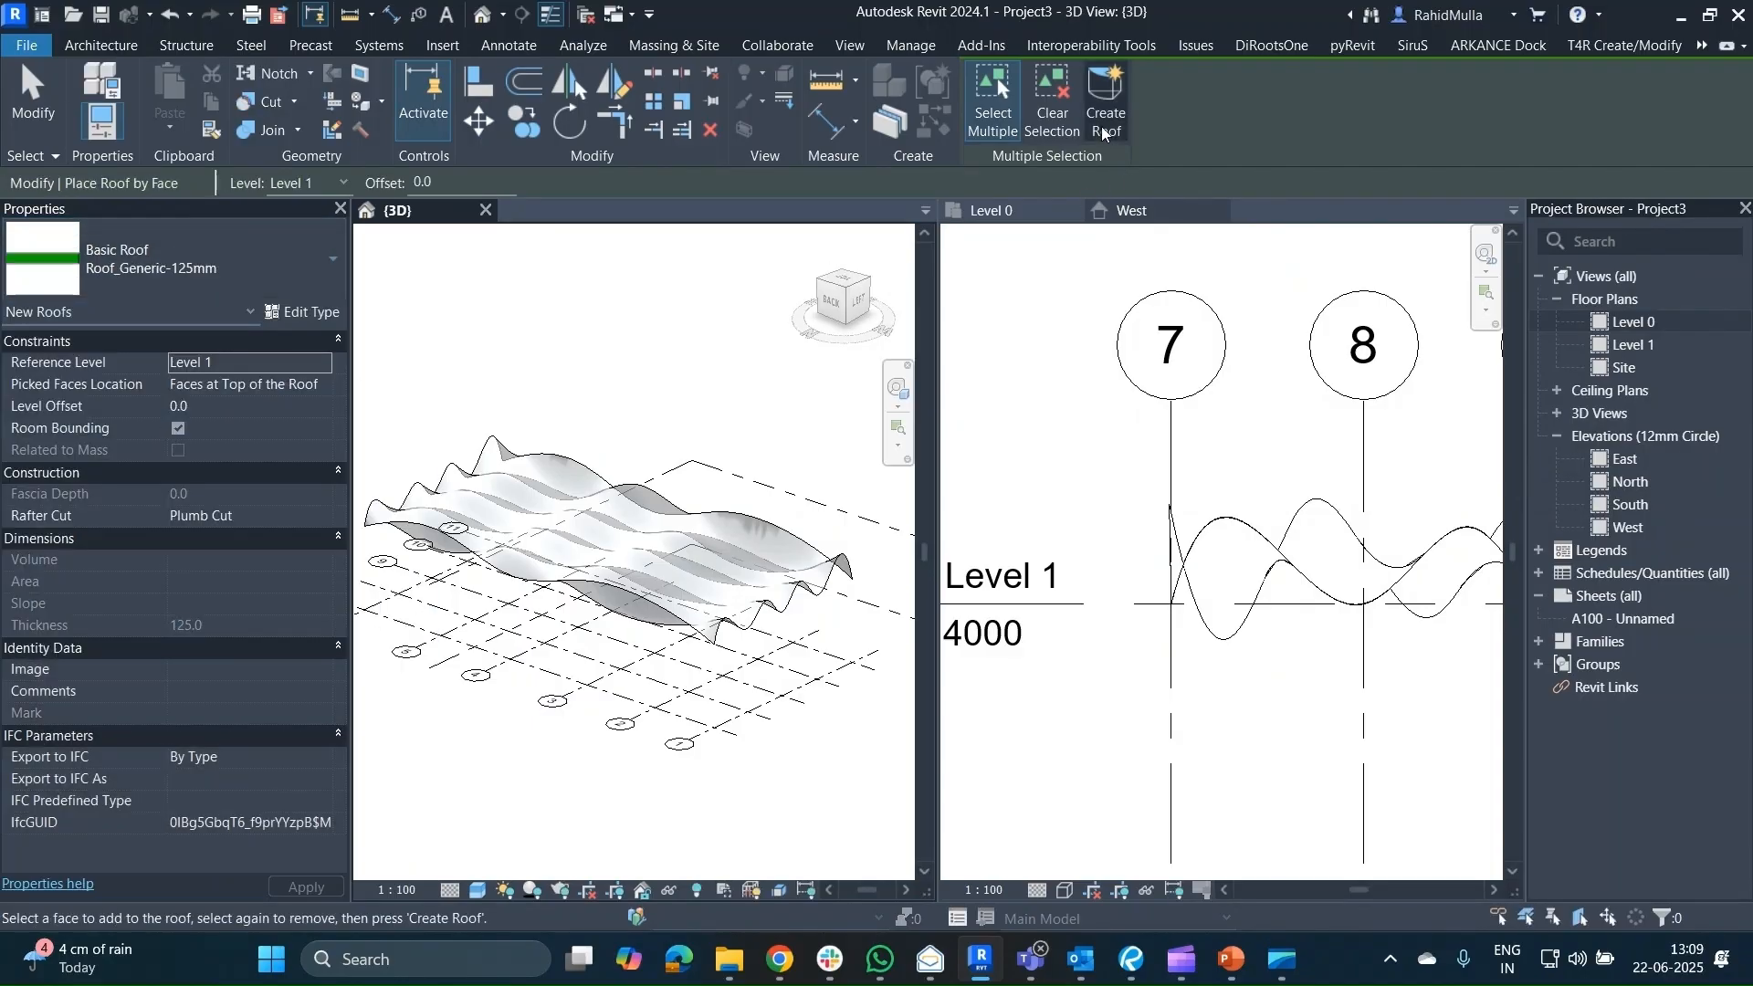
click(602, 502)
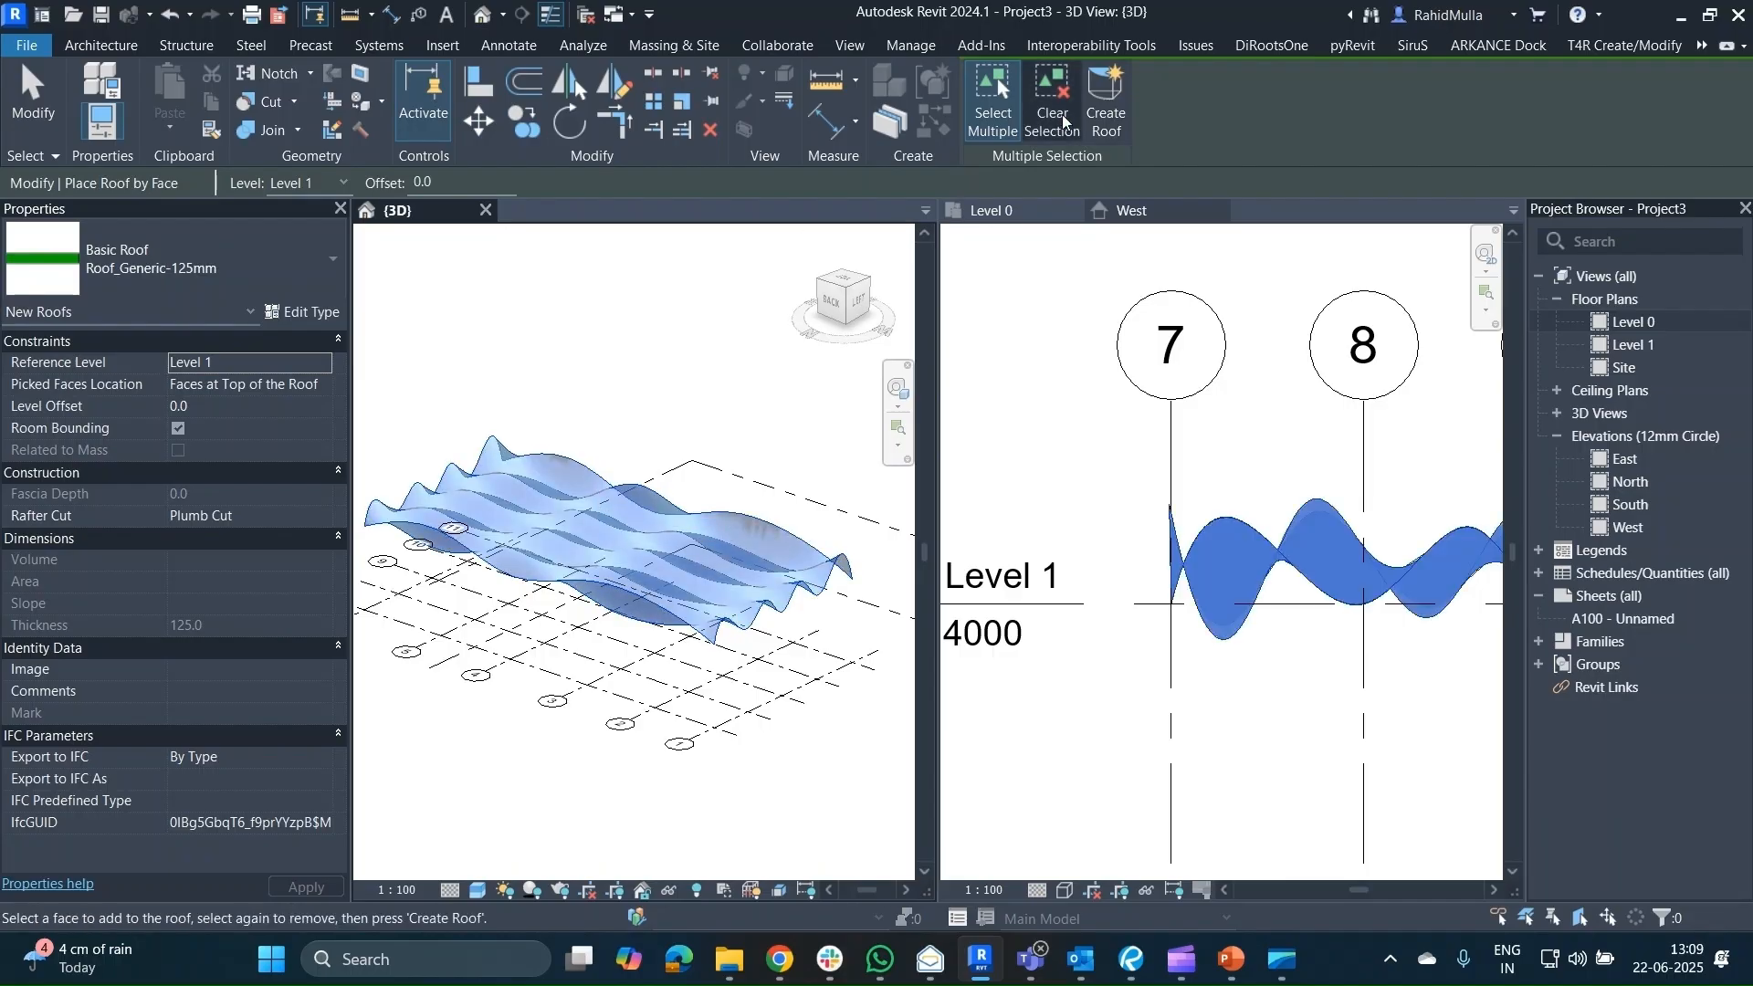
click(1108, 108)
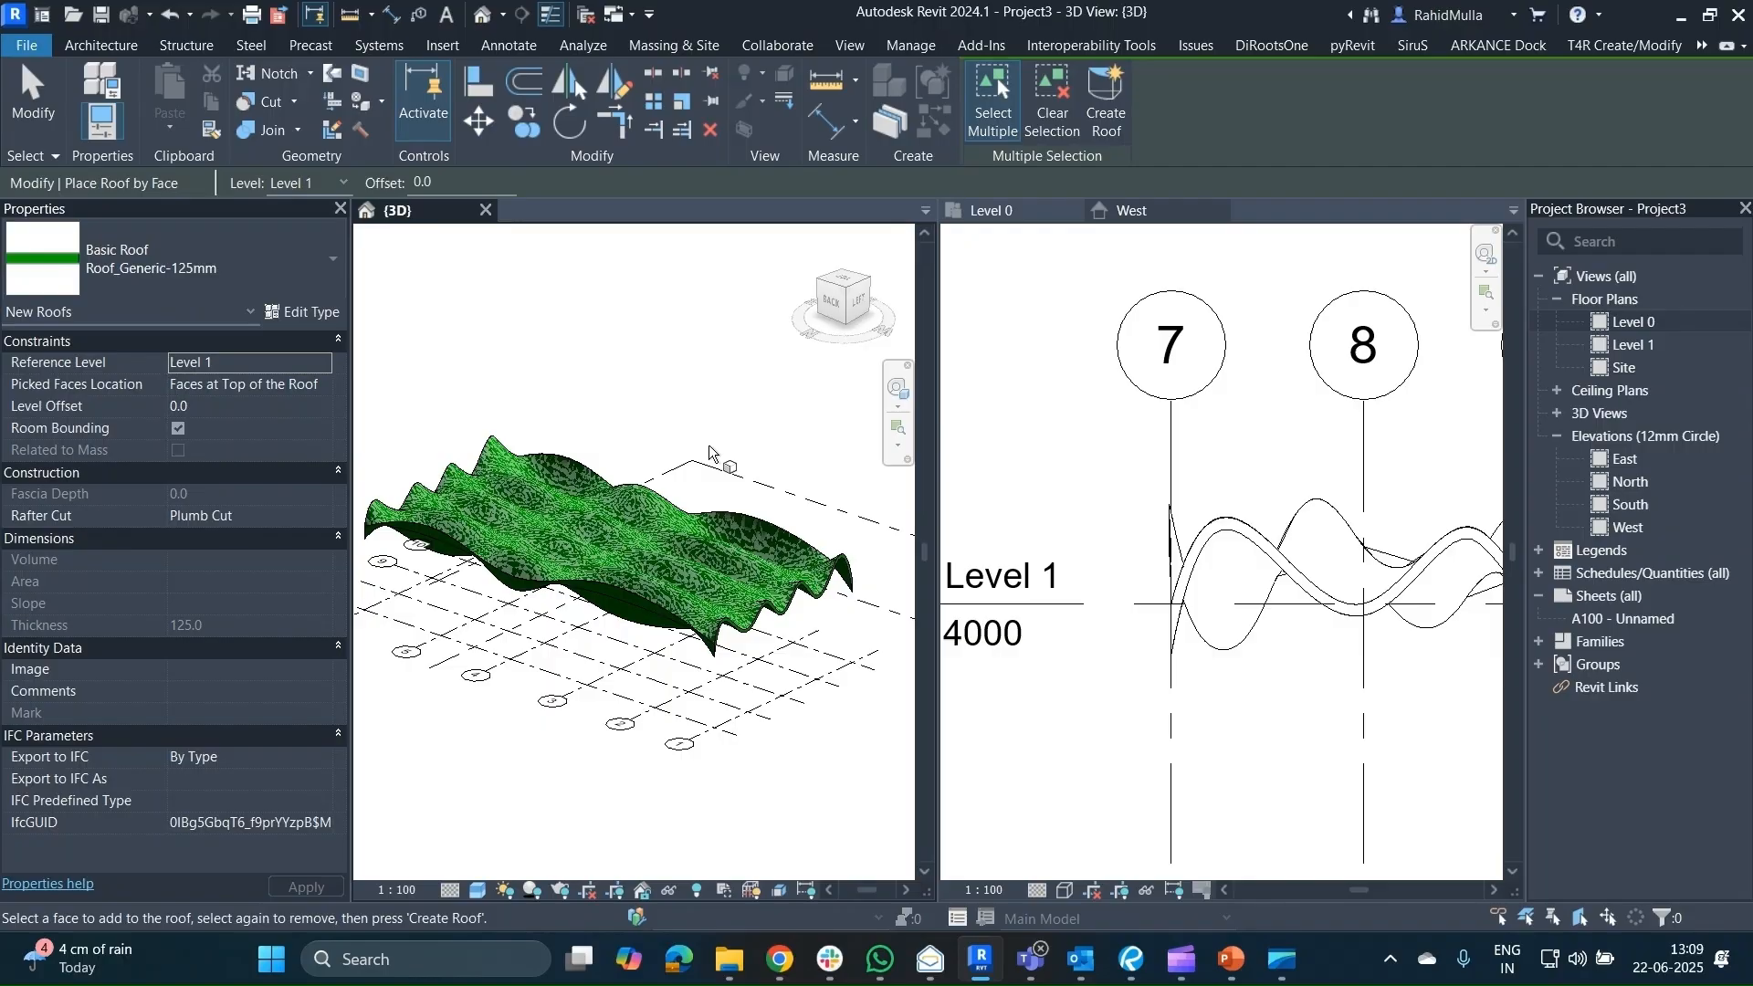
key(Escape)
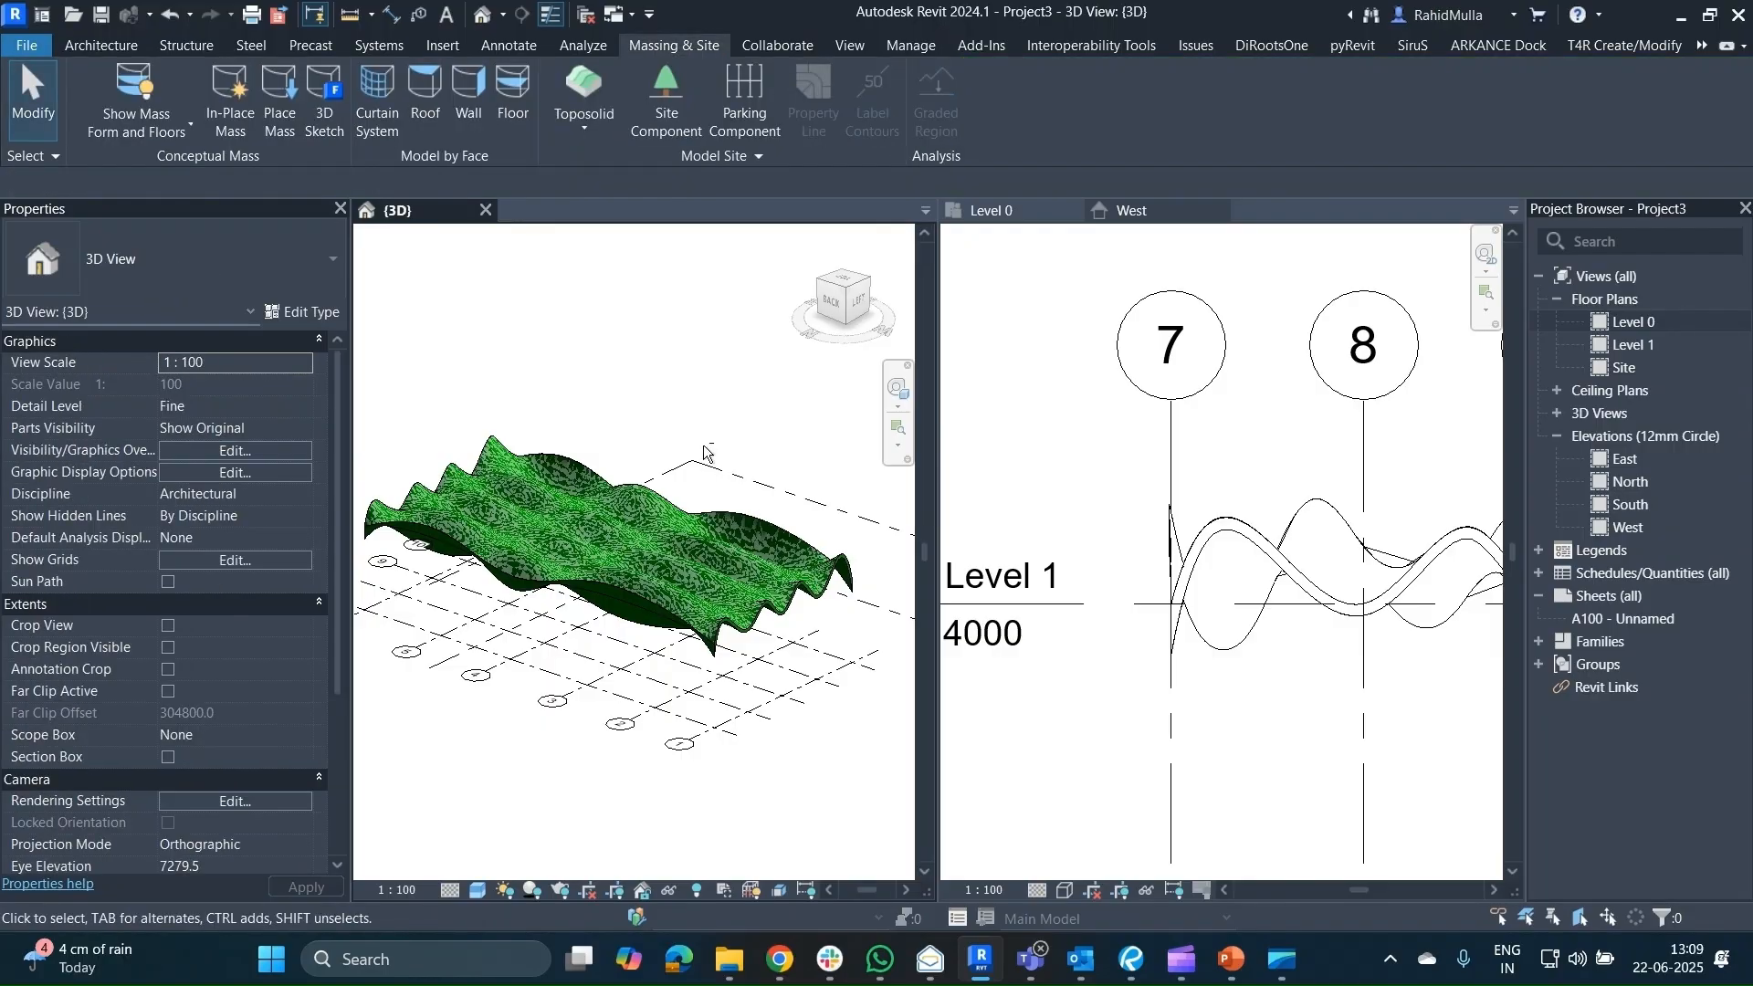
Switch the mass display to Show Mass by View Settings.
shift+middle_drag(703, 452, 716, 428)
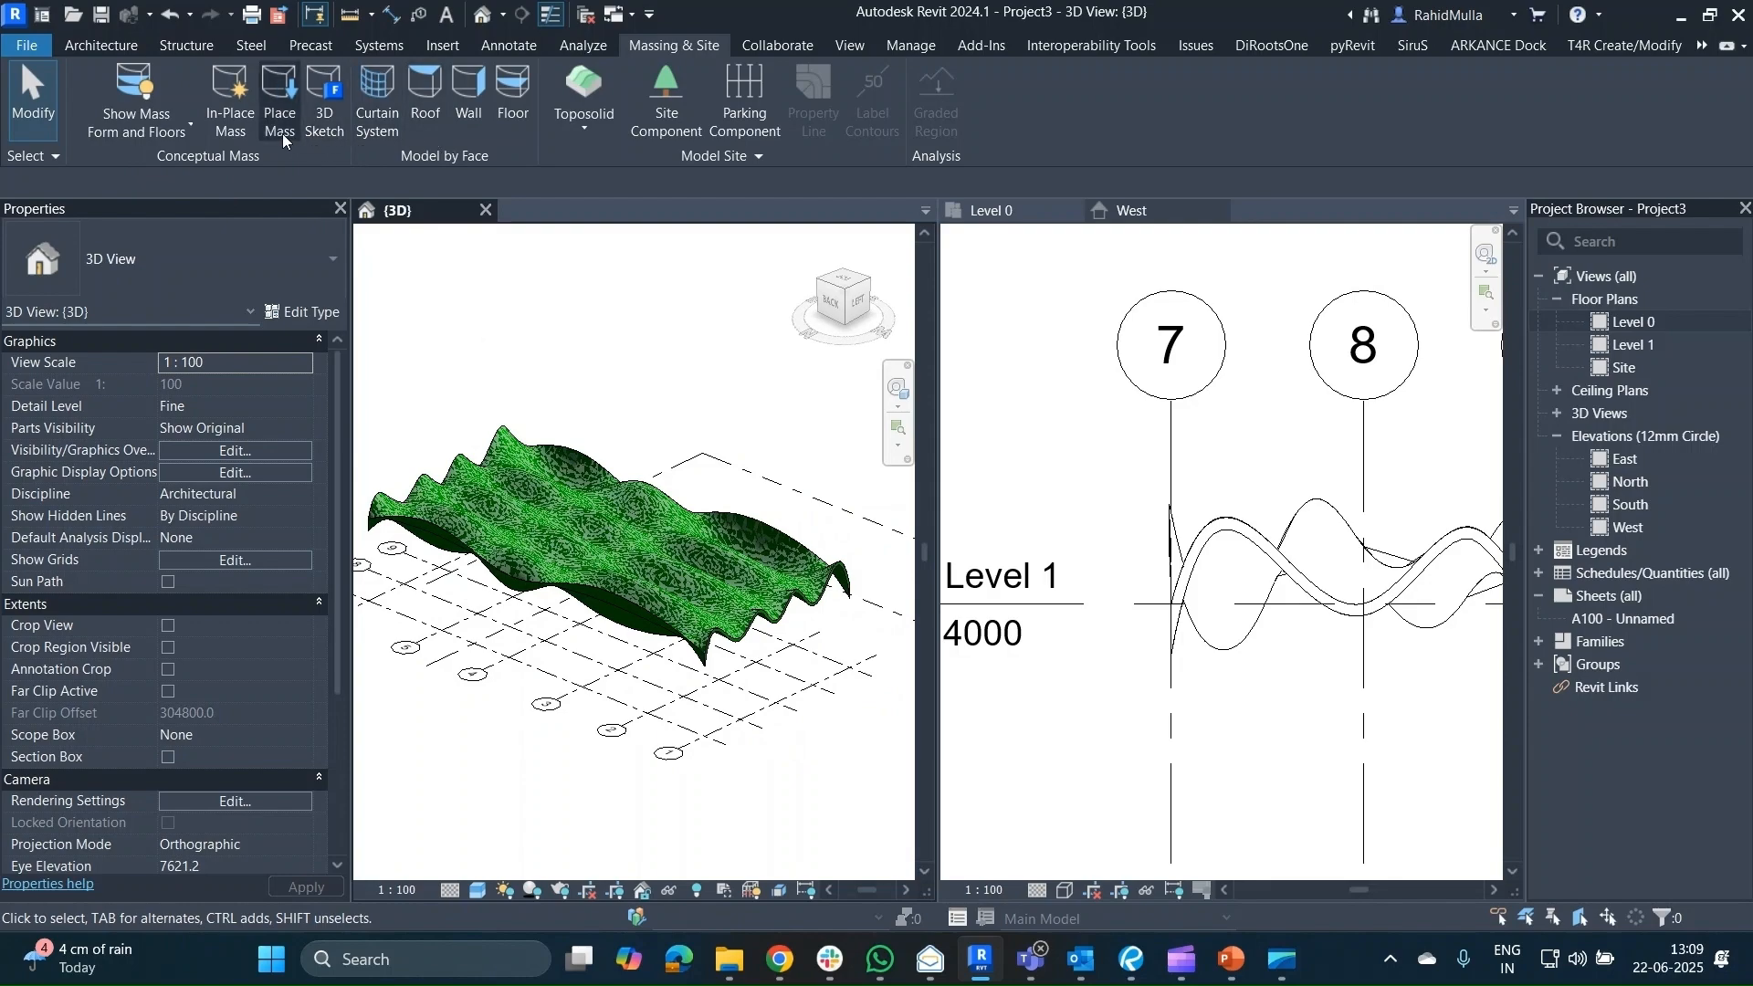
click(150, 132)
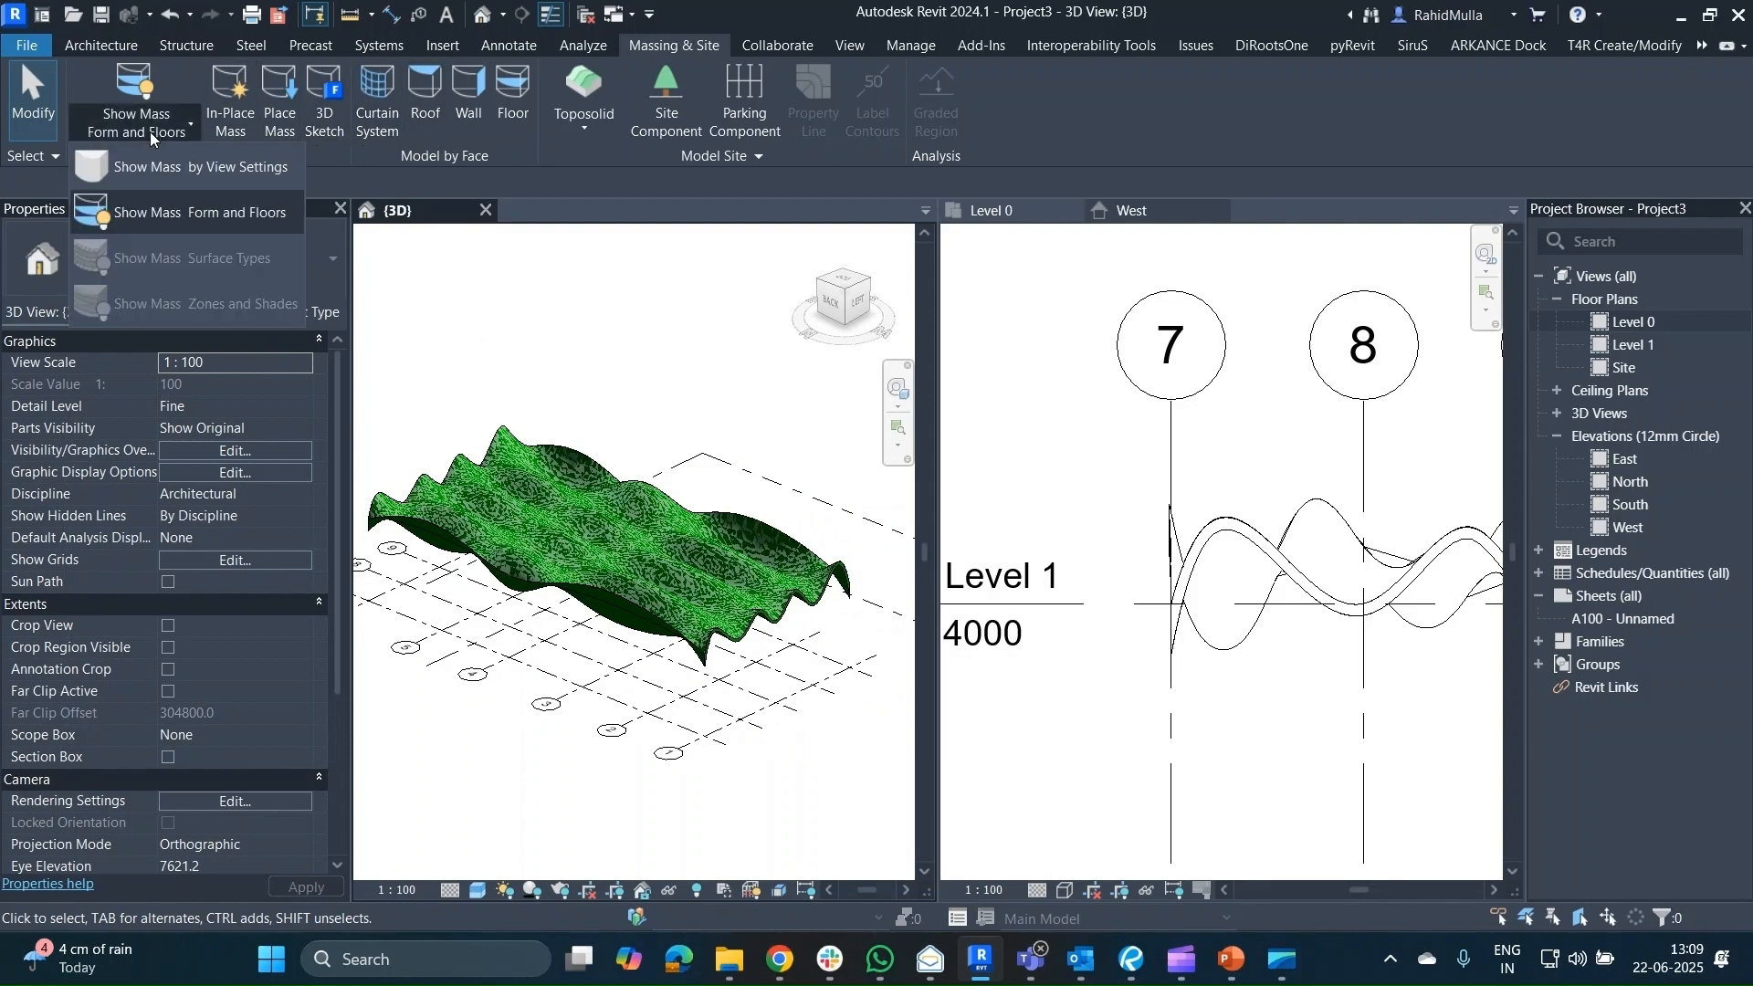
click(150, 206)
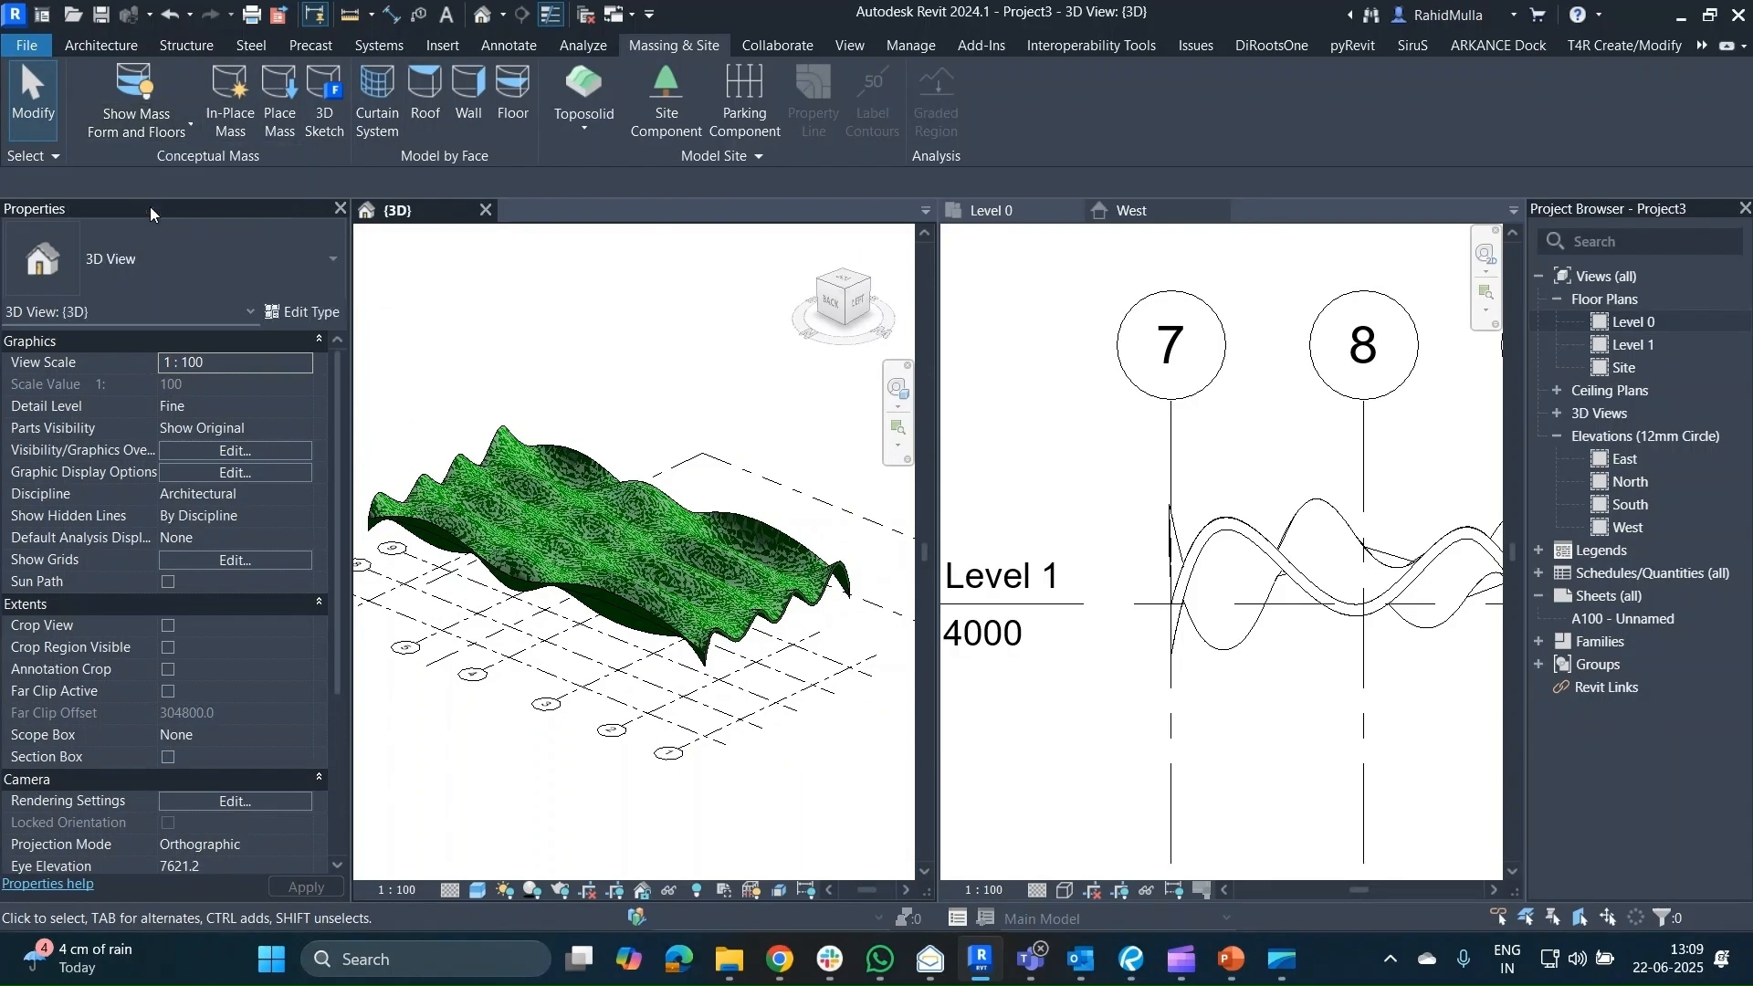
click(134, 78)
Examine the wavy roof in 3D from above, from the sides and along its edges.
mouse_move(552, 388)
shift+middle_down()
mouse_move(709, 321)
mouse_move(634, 278)
mouse_move(484, 354)
mouse_move(547, 512)
shift+middle_up()
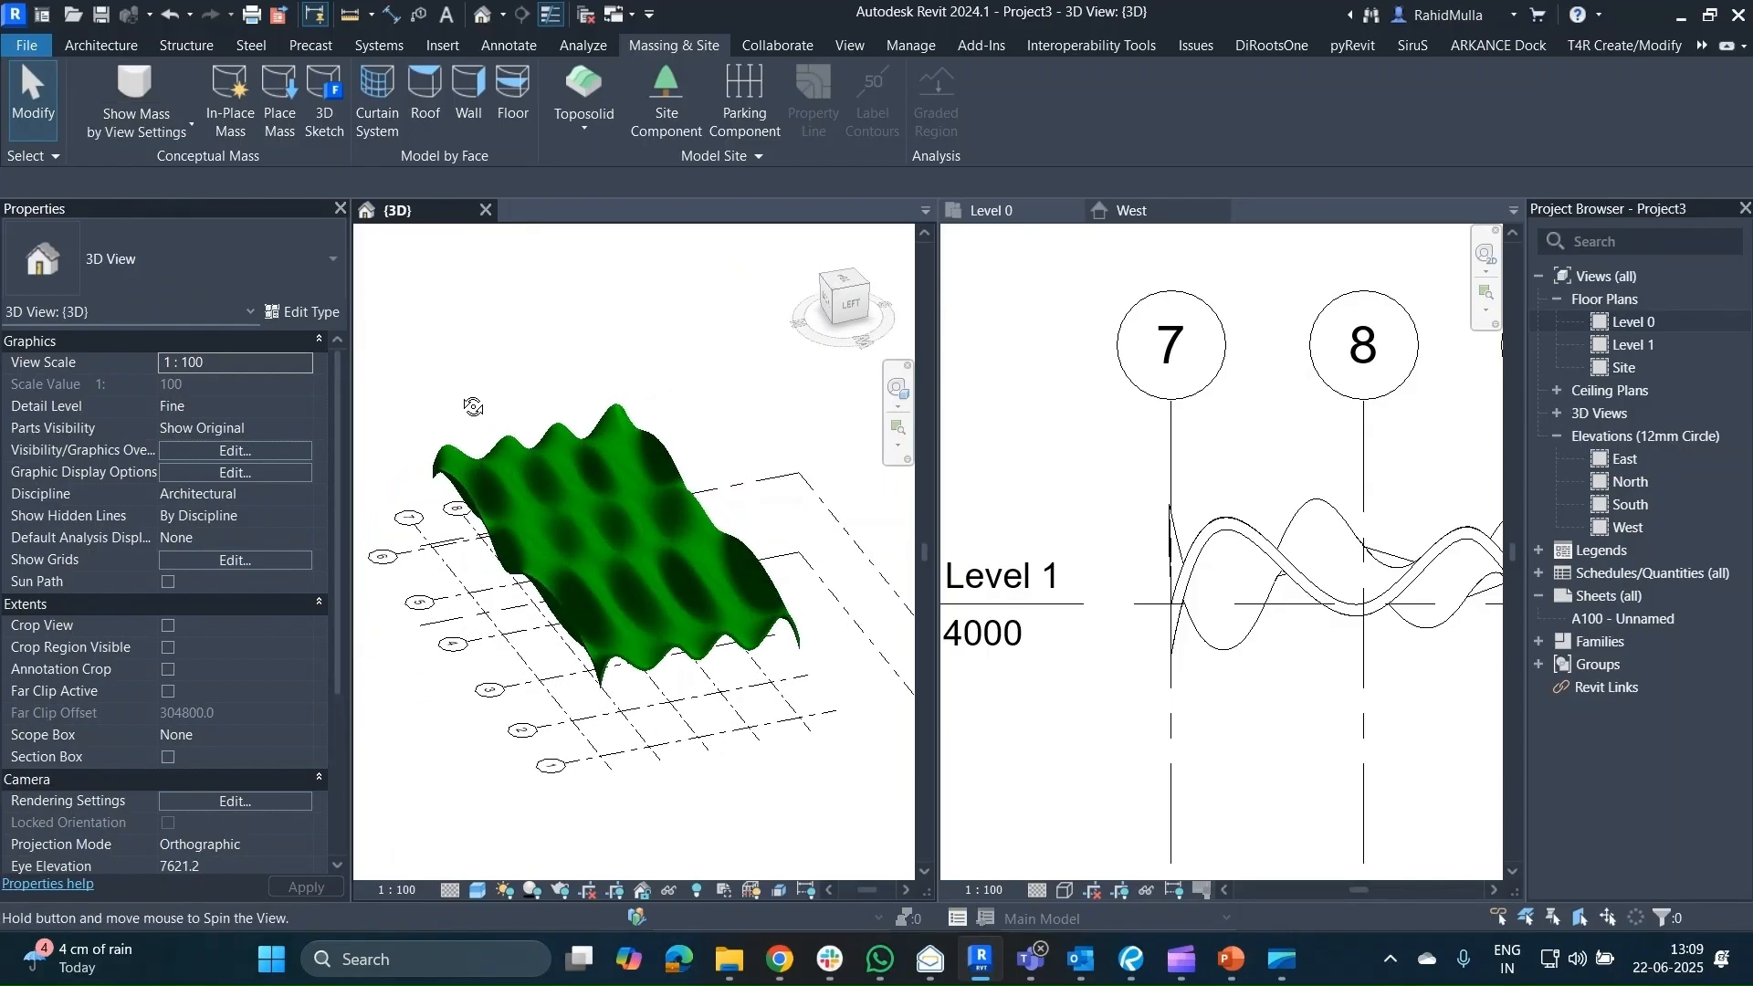
scroll(589, 676, up, 5)
scroll(589, 675, down, 3)
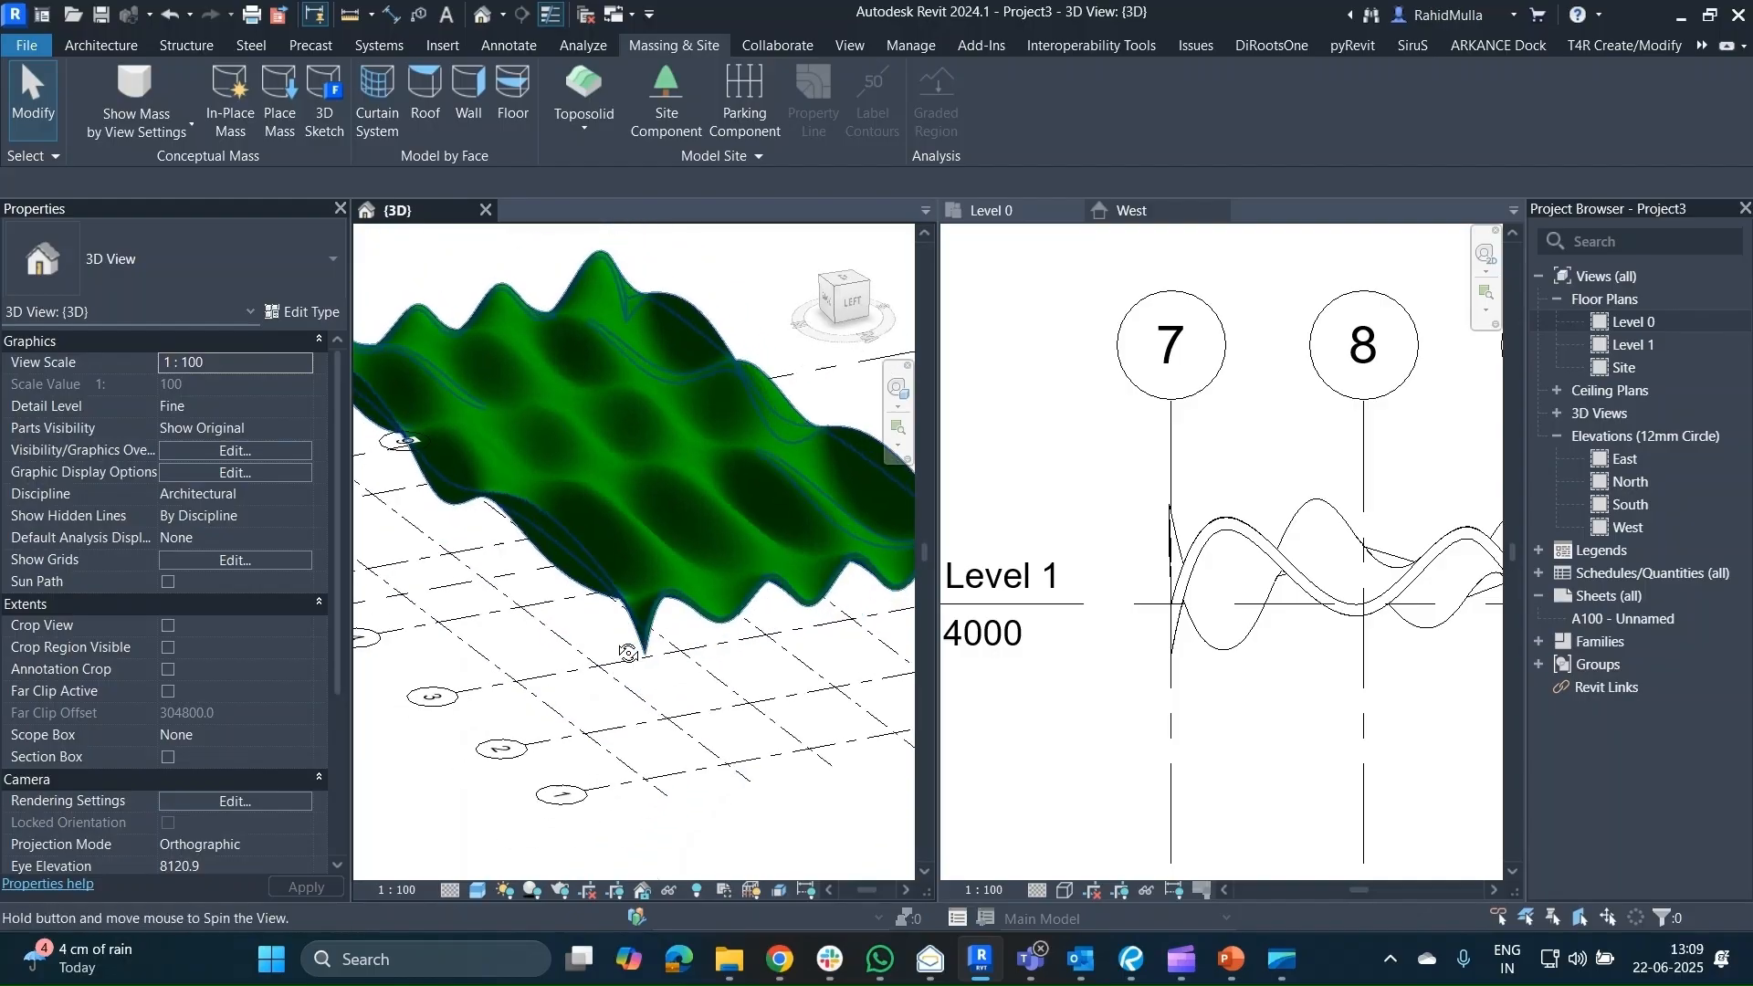
mouse_move(589, 675)
shift+middle_down()
mouse_move(703, 557)
mouse_move(759, 530)
shift+middle_up()
click(759, 530)
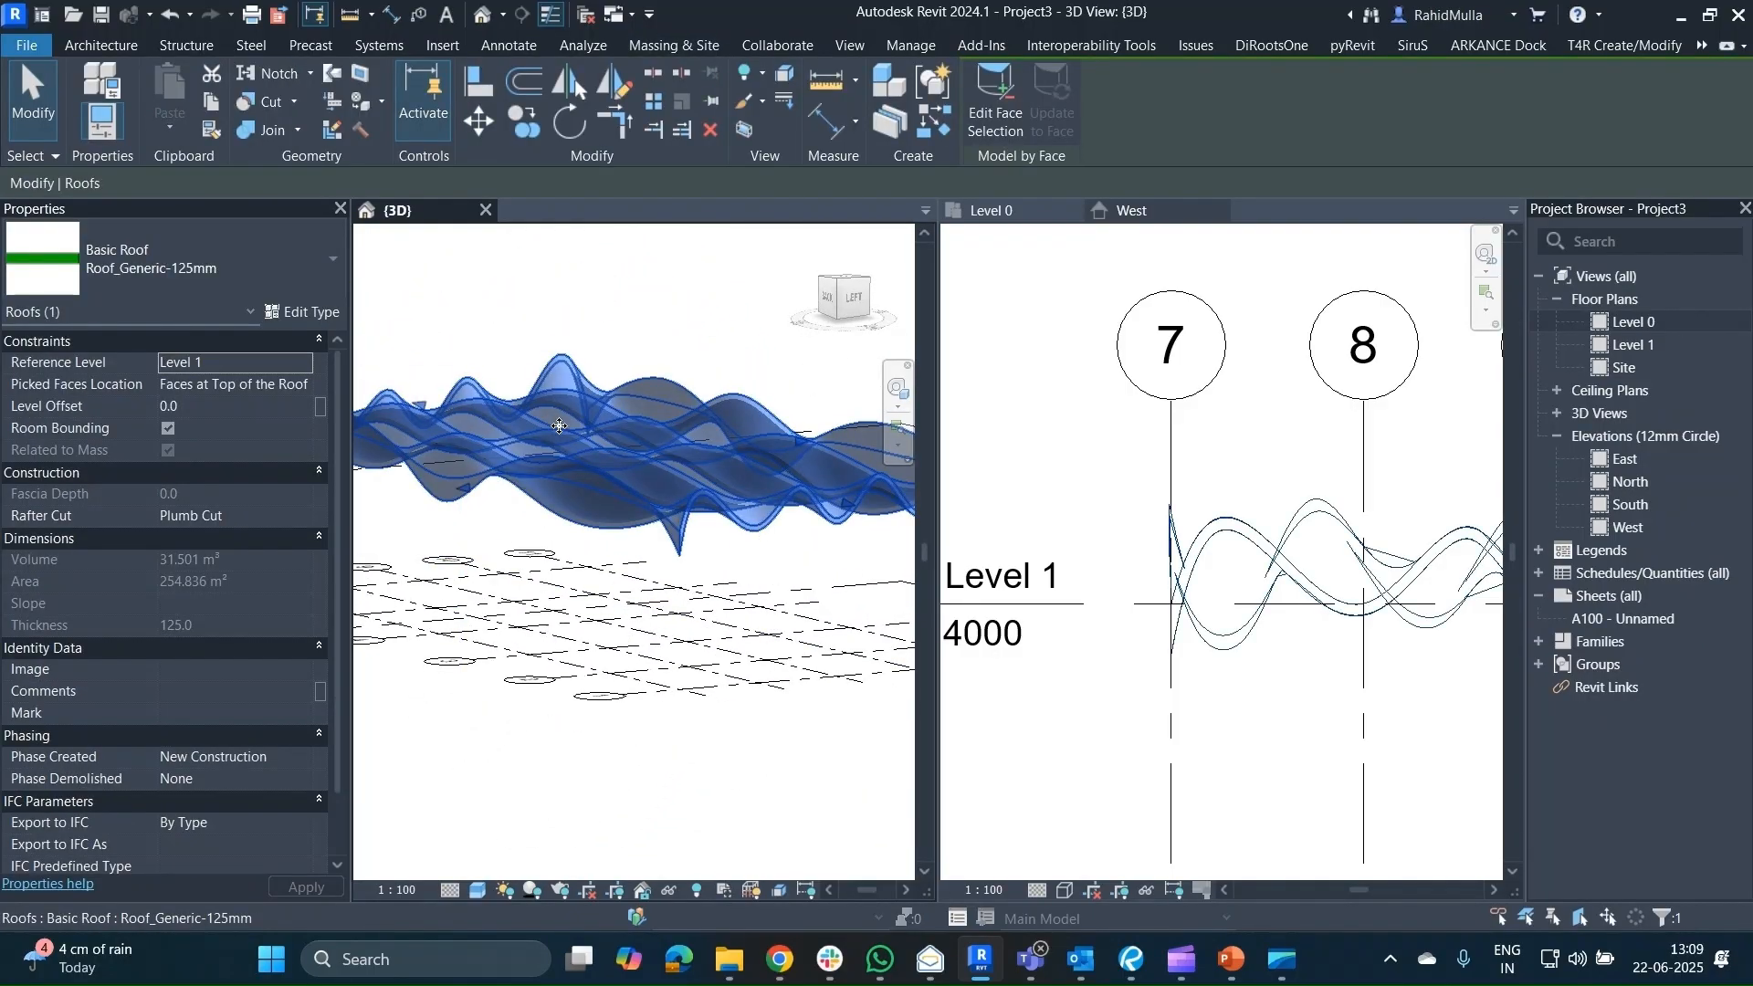
mouse_move(559, 425)
shift+middle_down()
mouse_move(802, 453)
mouse_move(711, 401)
mouse_move(695, 624)
mouse_move(665, 484)
shift+middle_up()
key(Escape)
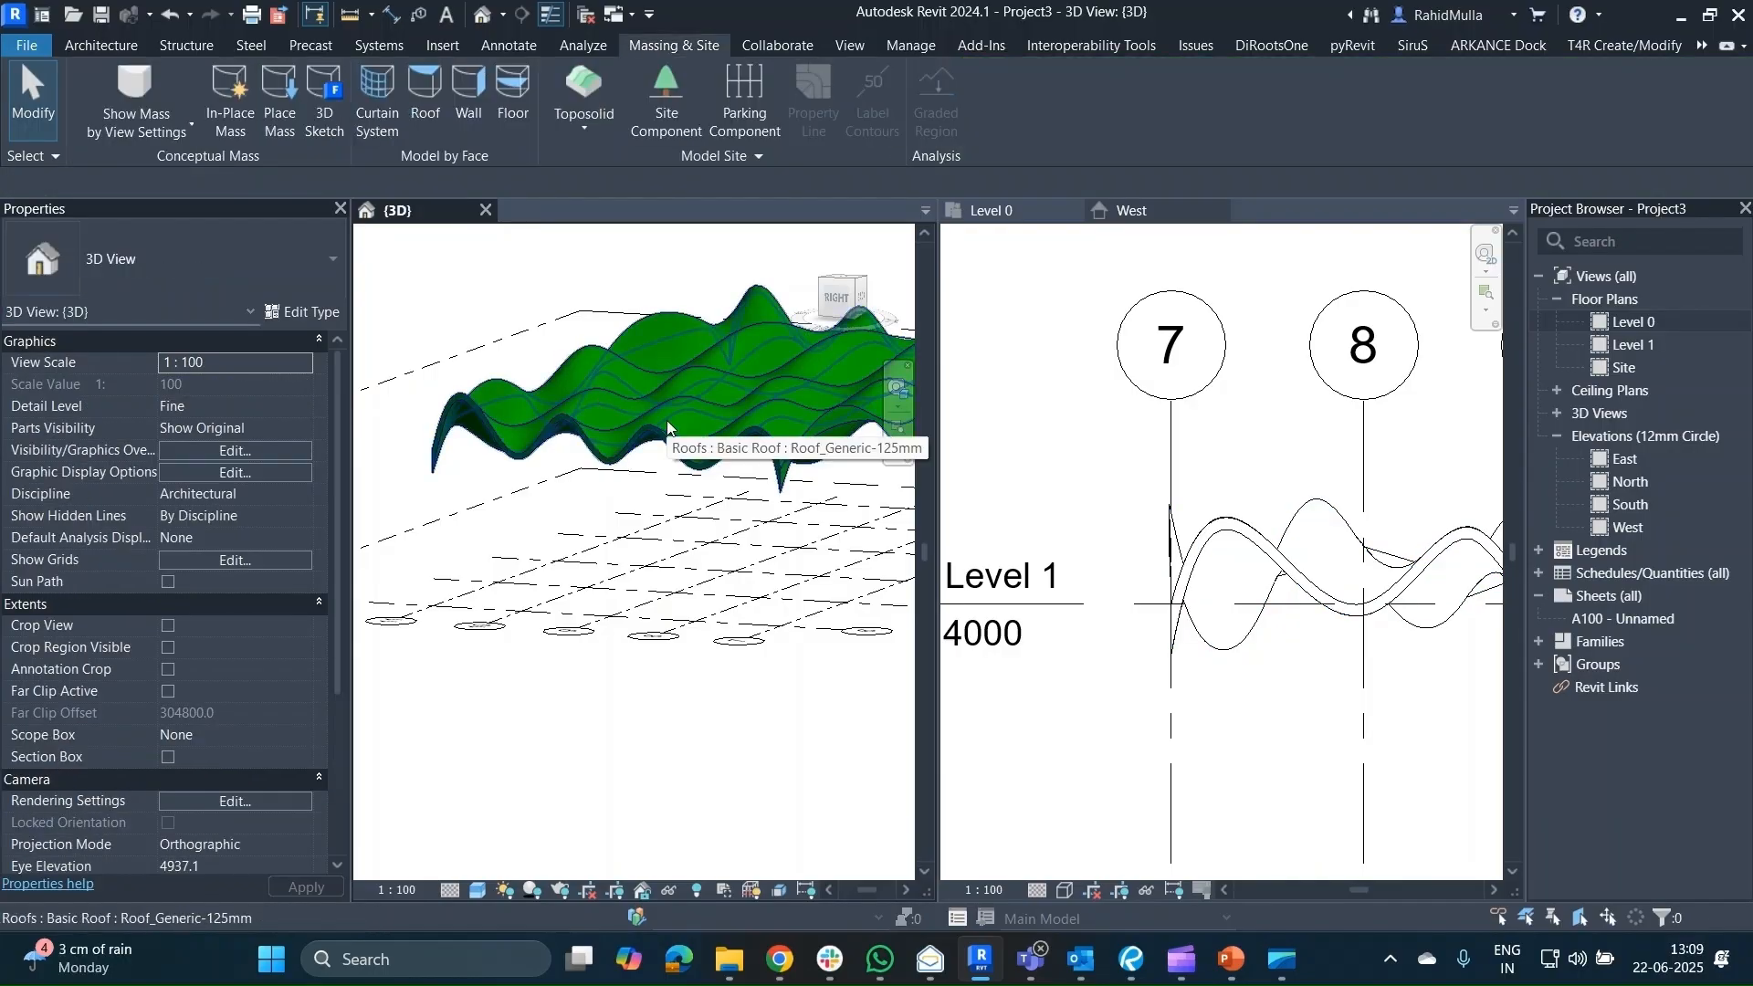
mouse_move(667, 422)
shift+middle_down()
mouse_move(673, 519)
mouse_move(794, 510)
mouse_move(724, 535)
mouse_move(735, 454)
shift+middle_up()
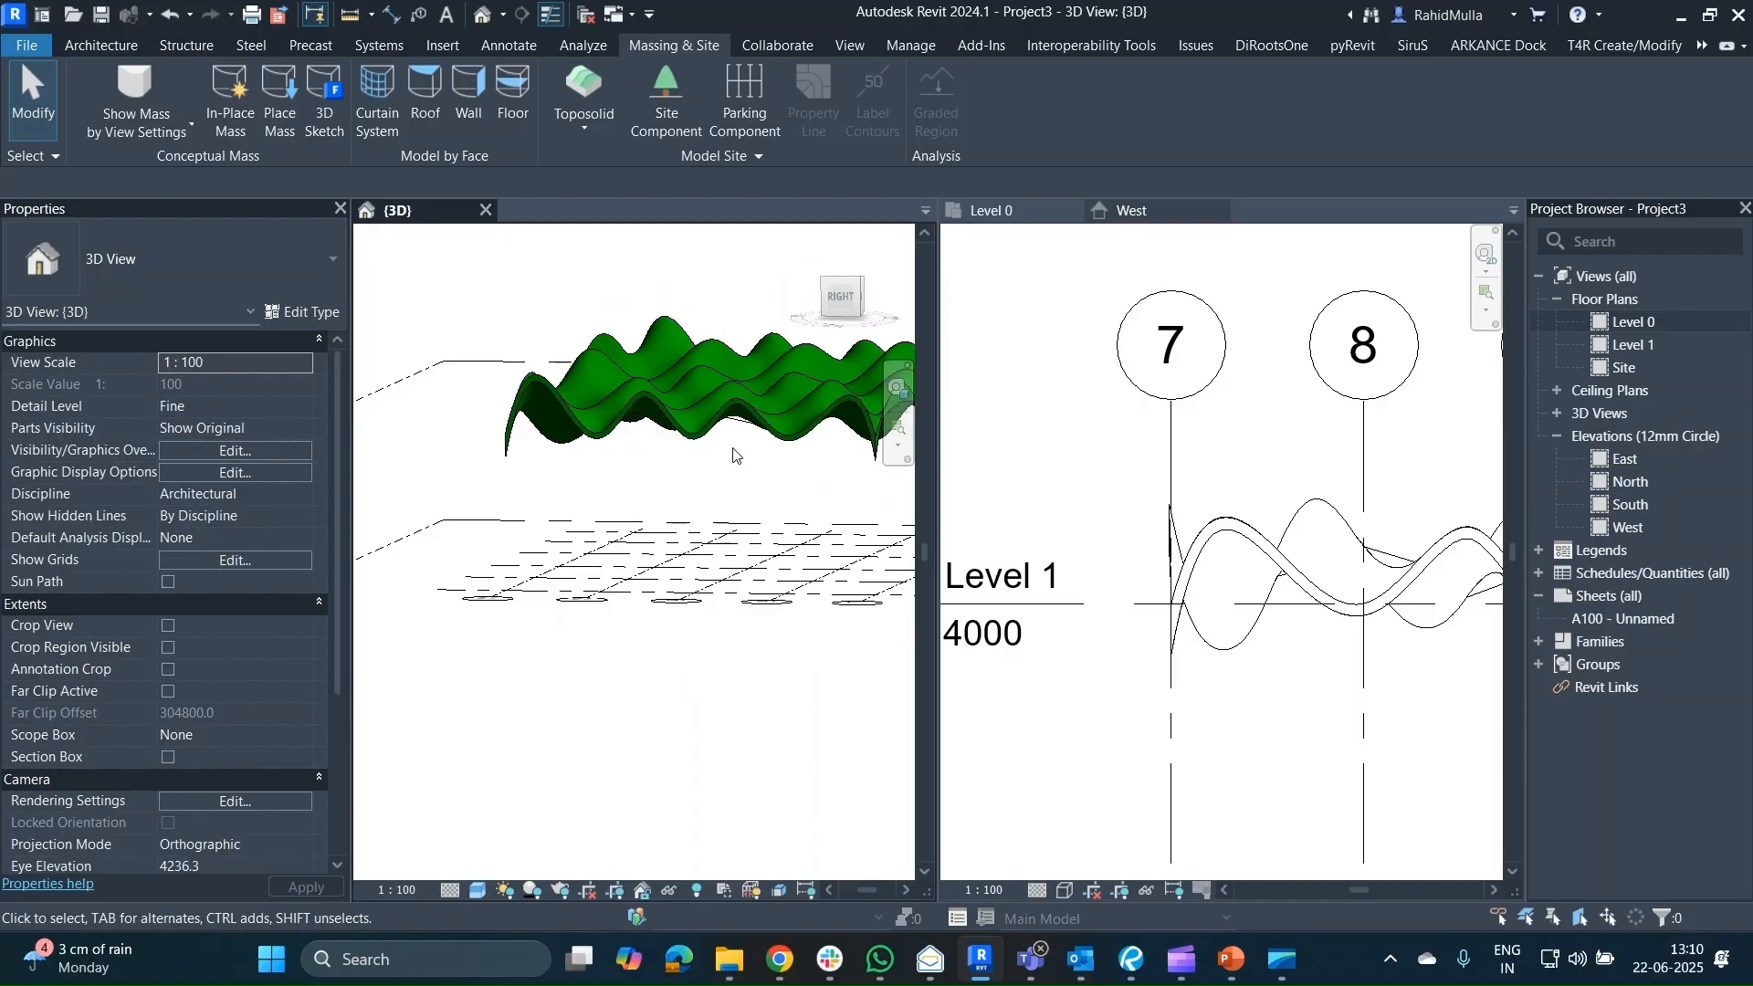
shift+middle_drag(693, 443, 845, 511)
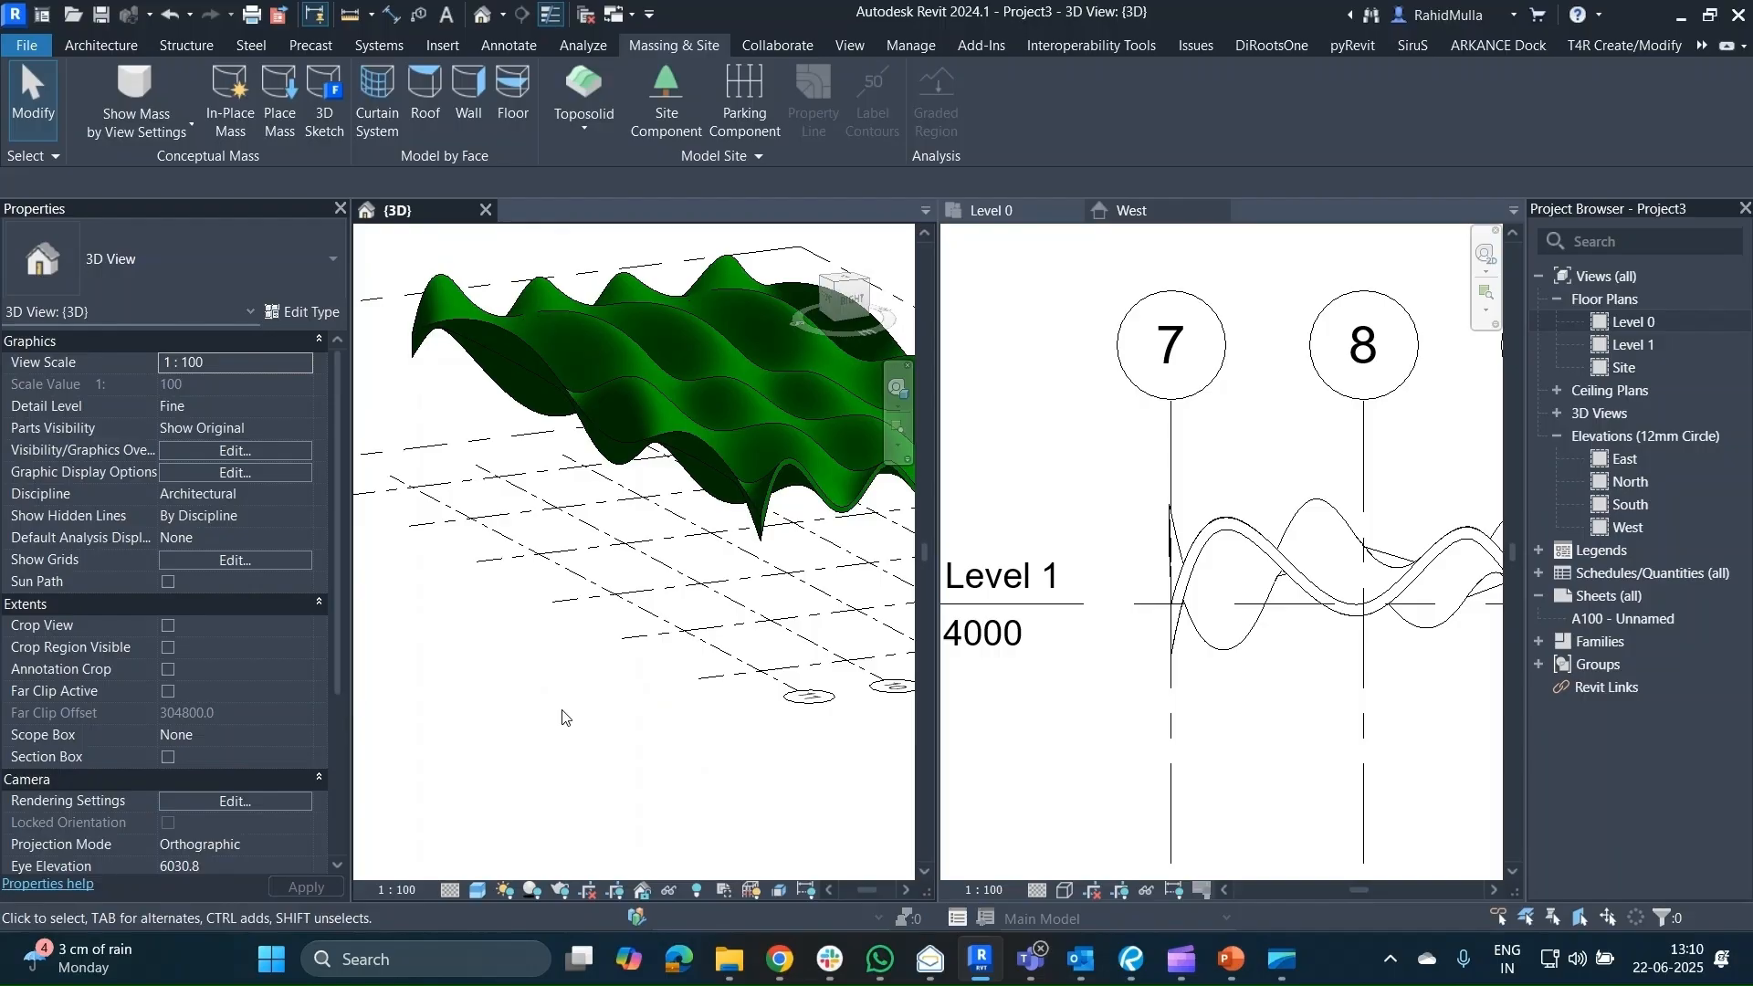
Combine the tiled views into tabs and open the Level 1 and Level 0 floor plans, ending on Level 0.
key(w)
shift+middle_drag(737, 636, 1694, 392)
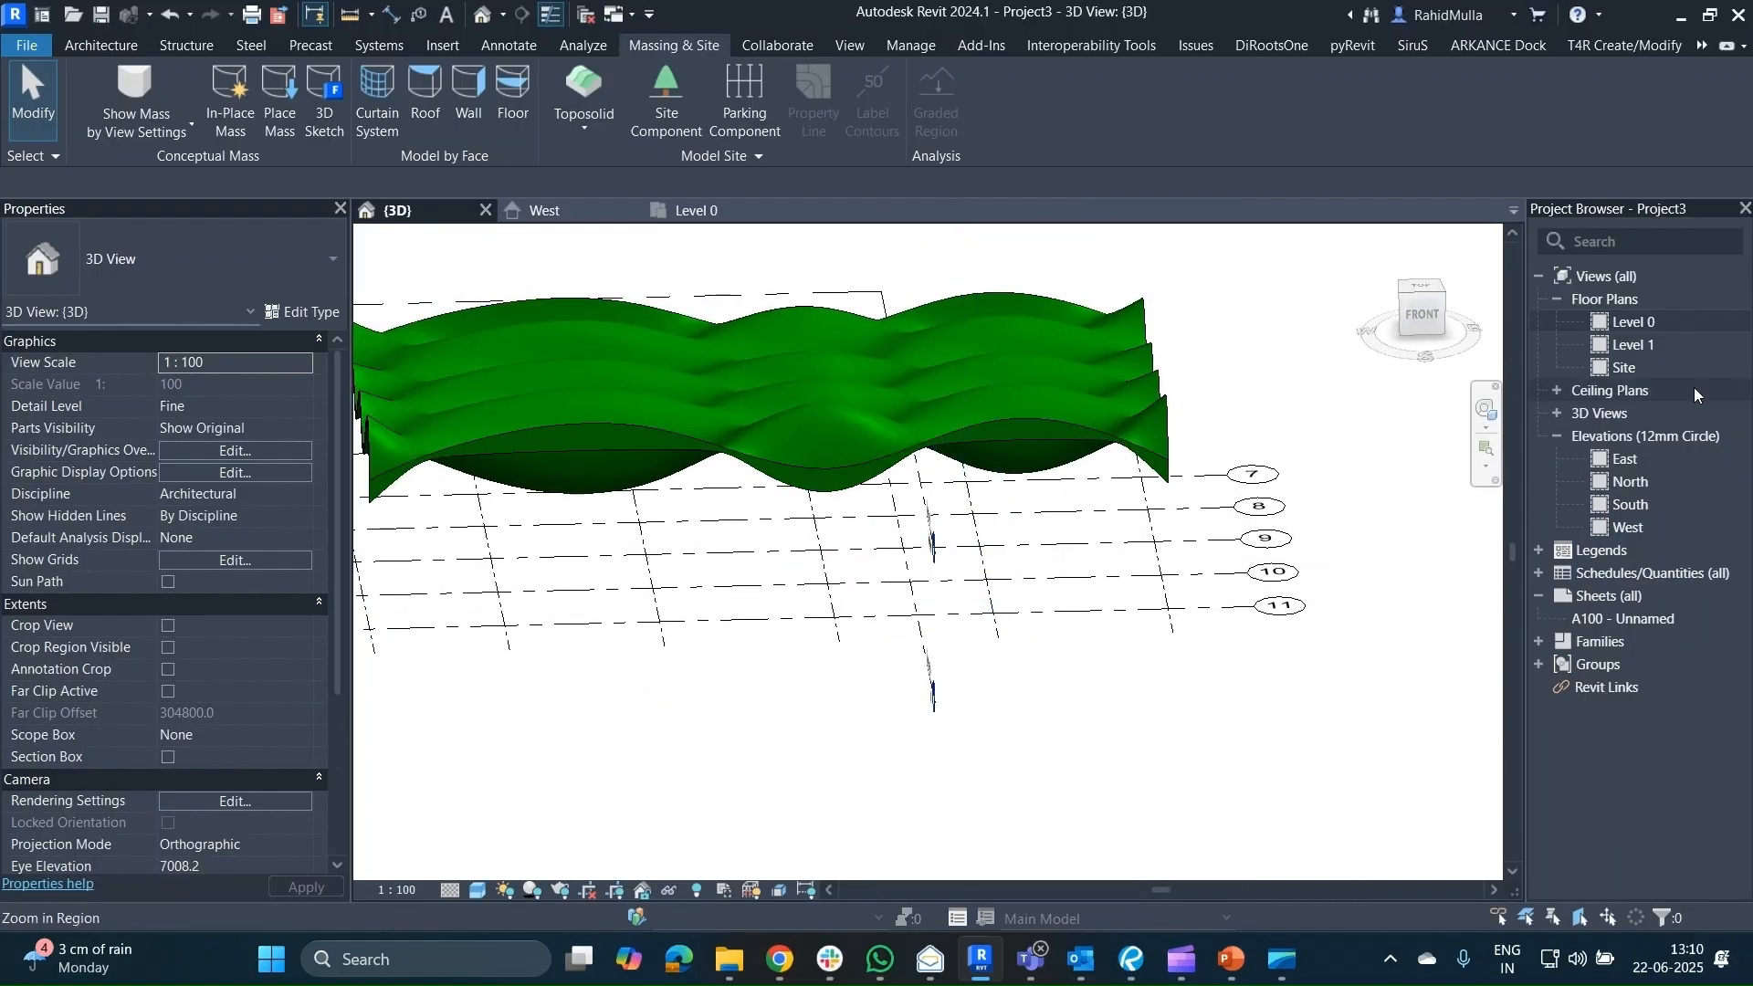
double_click(1658, 326)
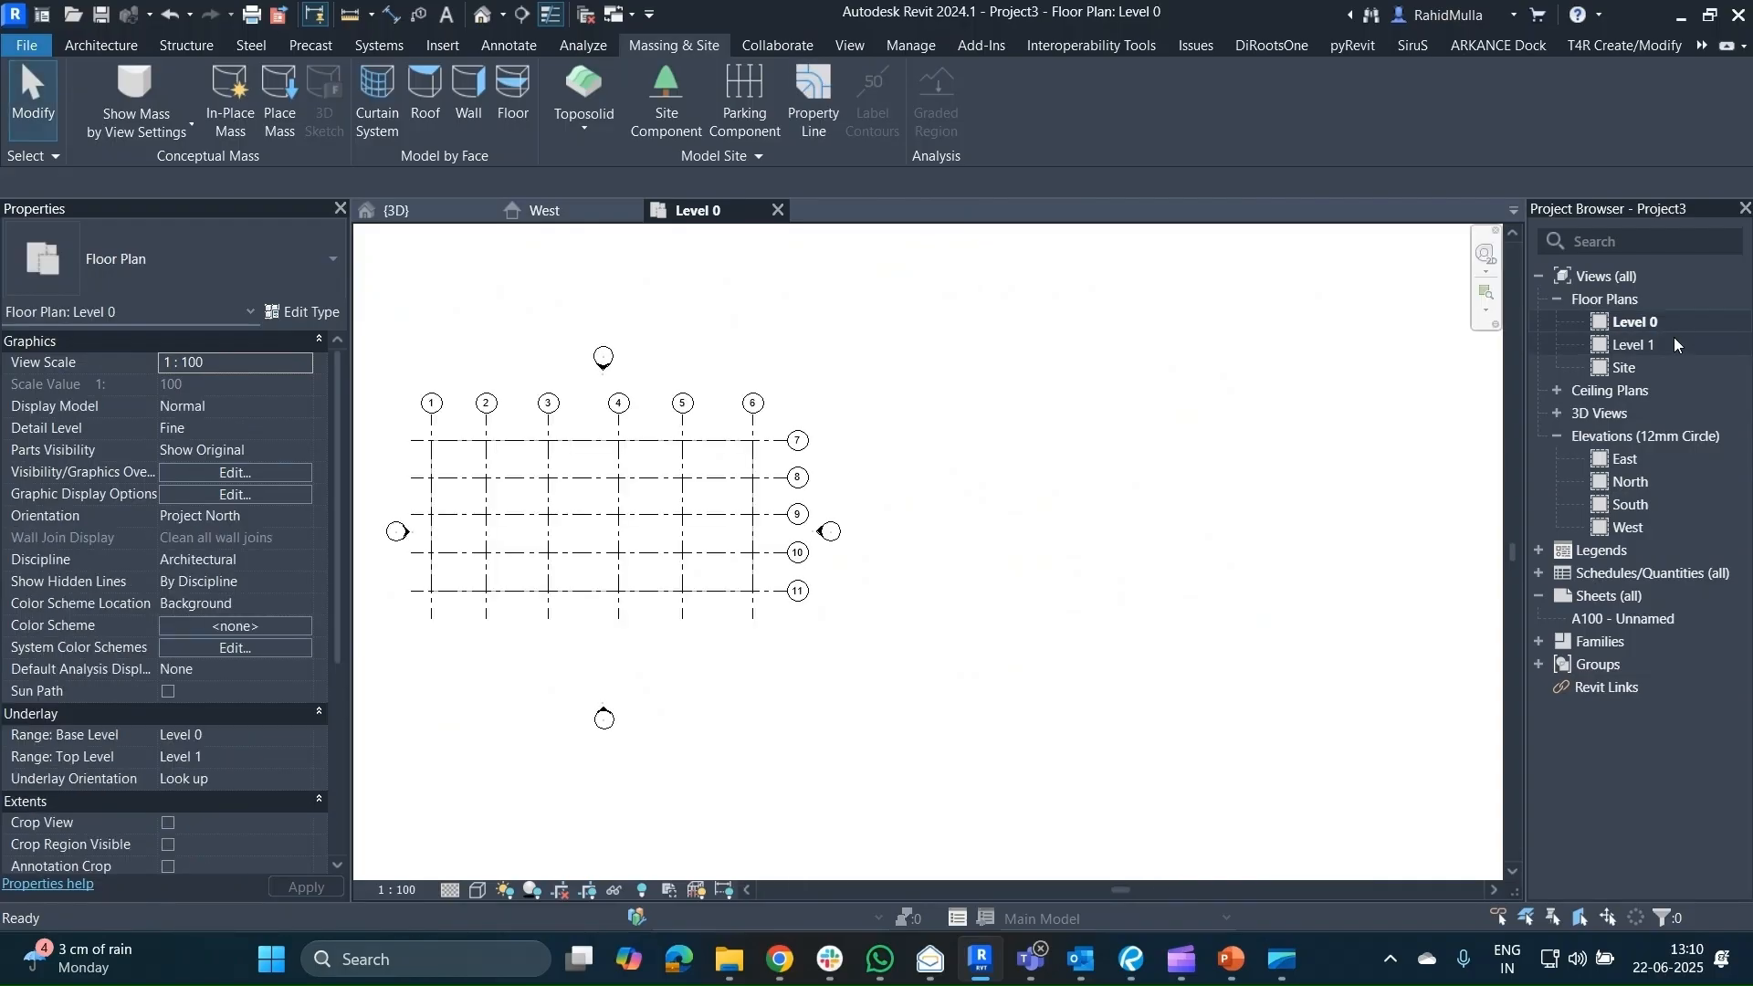
double_click(1673, 344)
double_click(1643, 324)
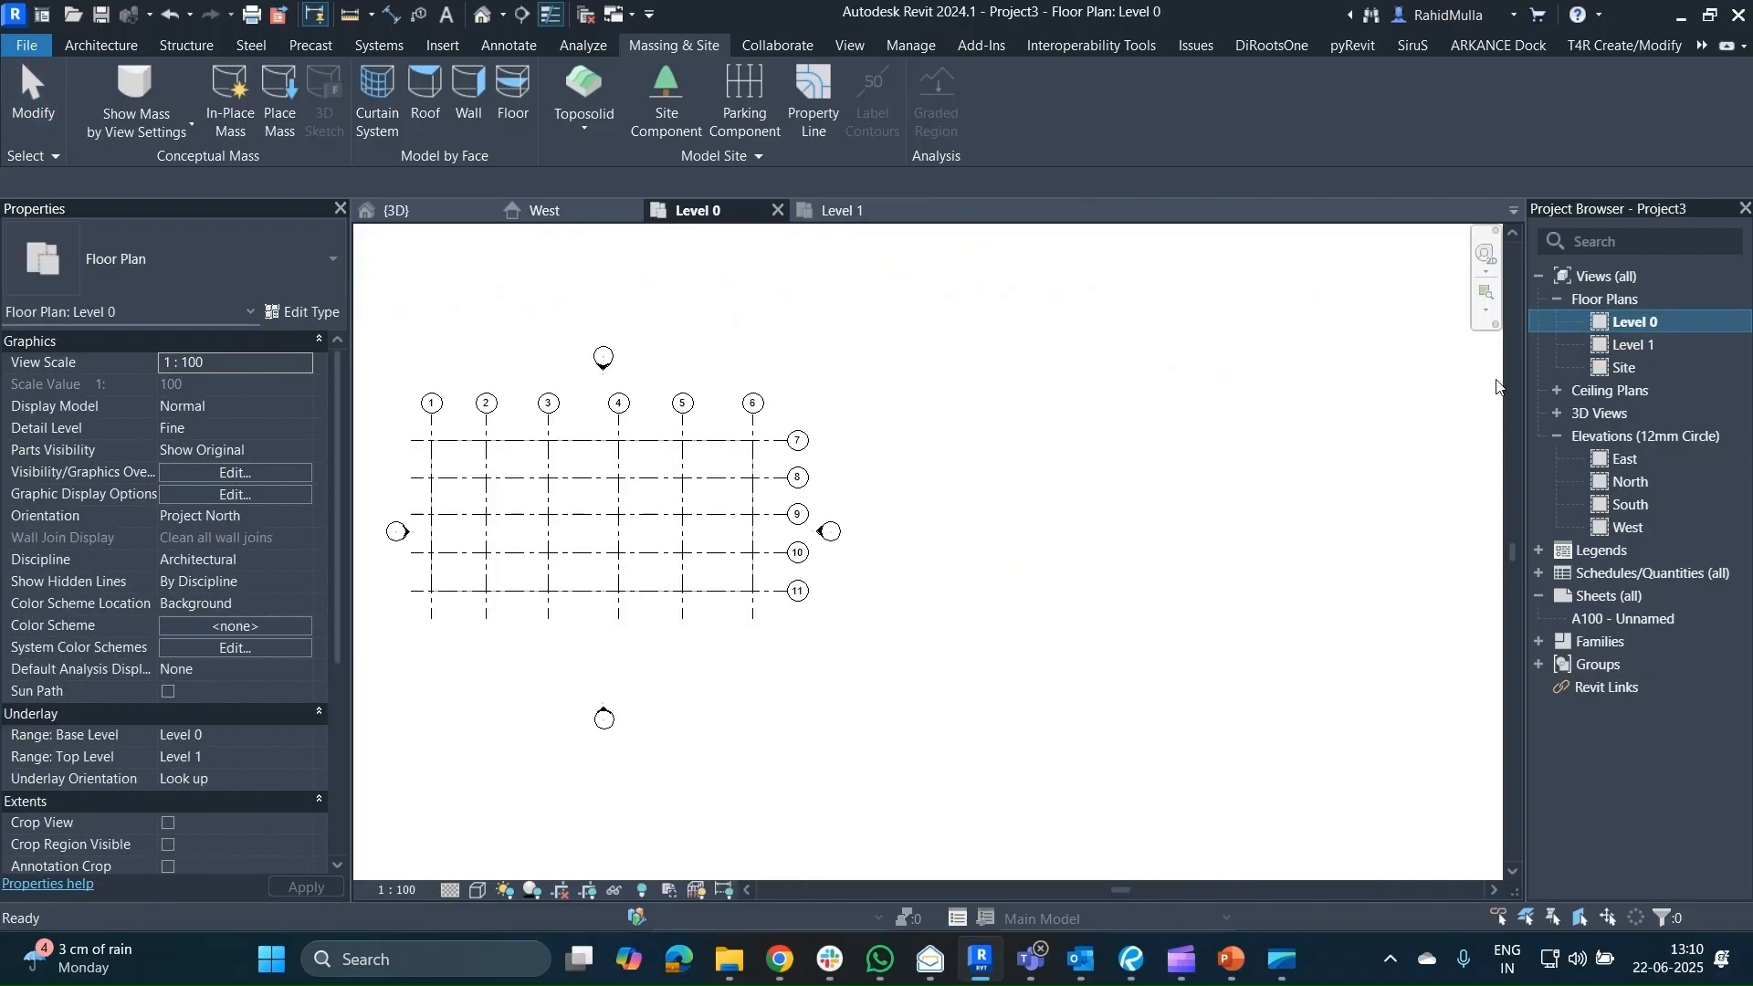
Locate the roof in the Level 0 plan and set the view's visual style to Shaded.
scroll(551, 487, up, 3)
click(870, 523)
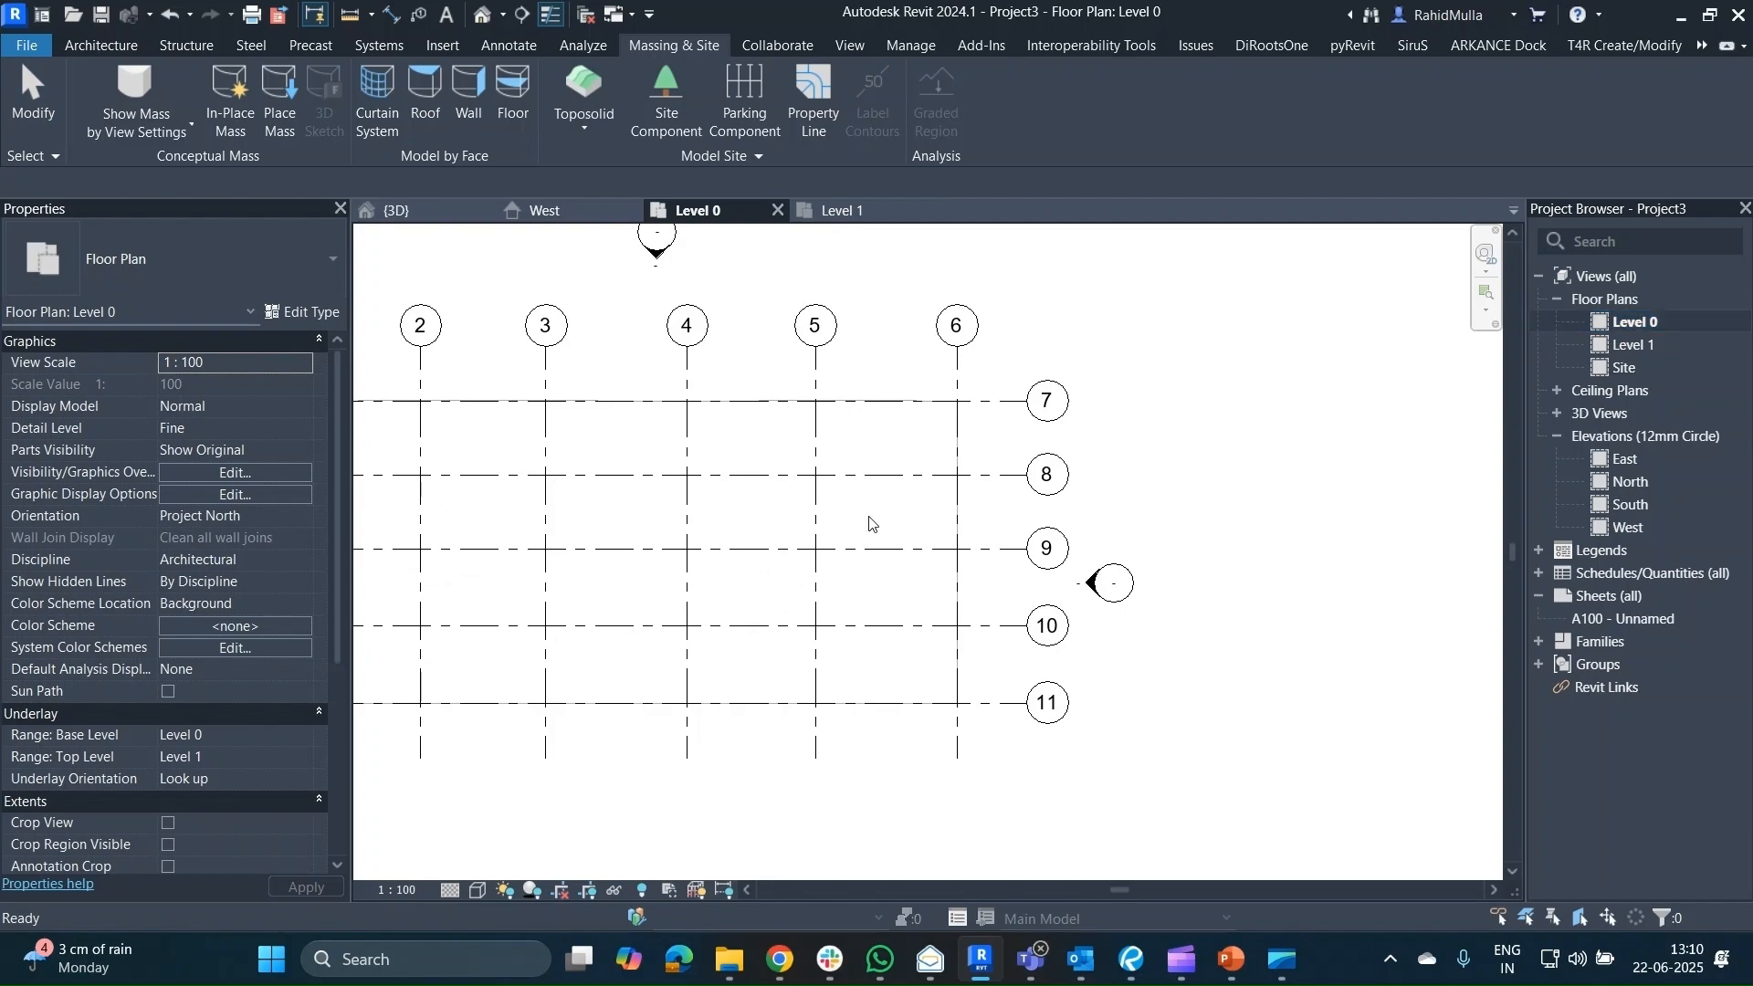
click(918, 431)
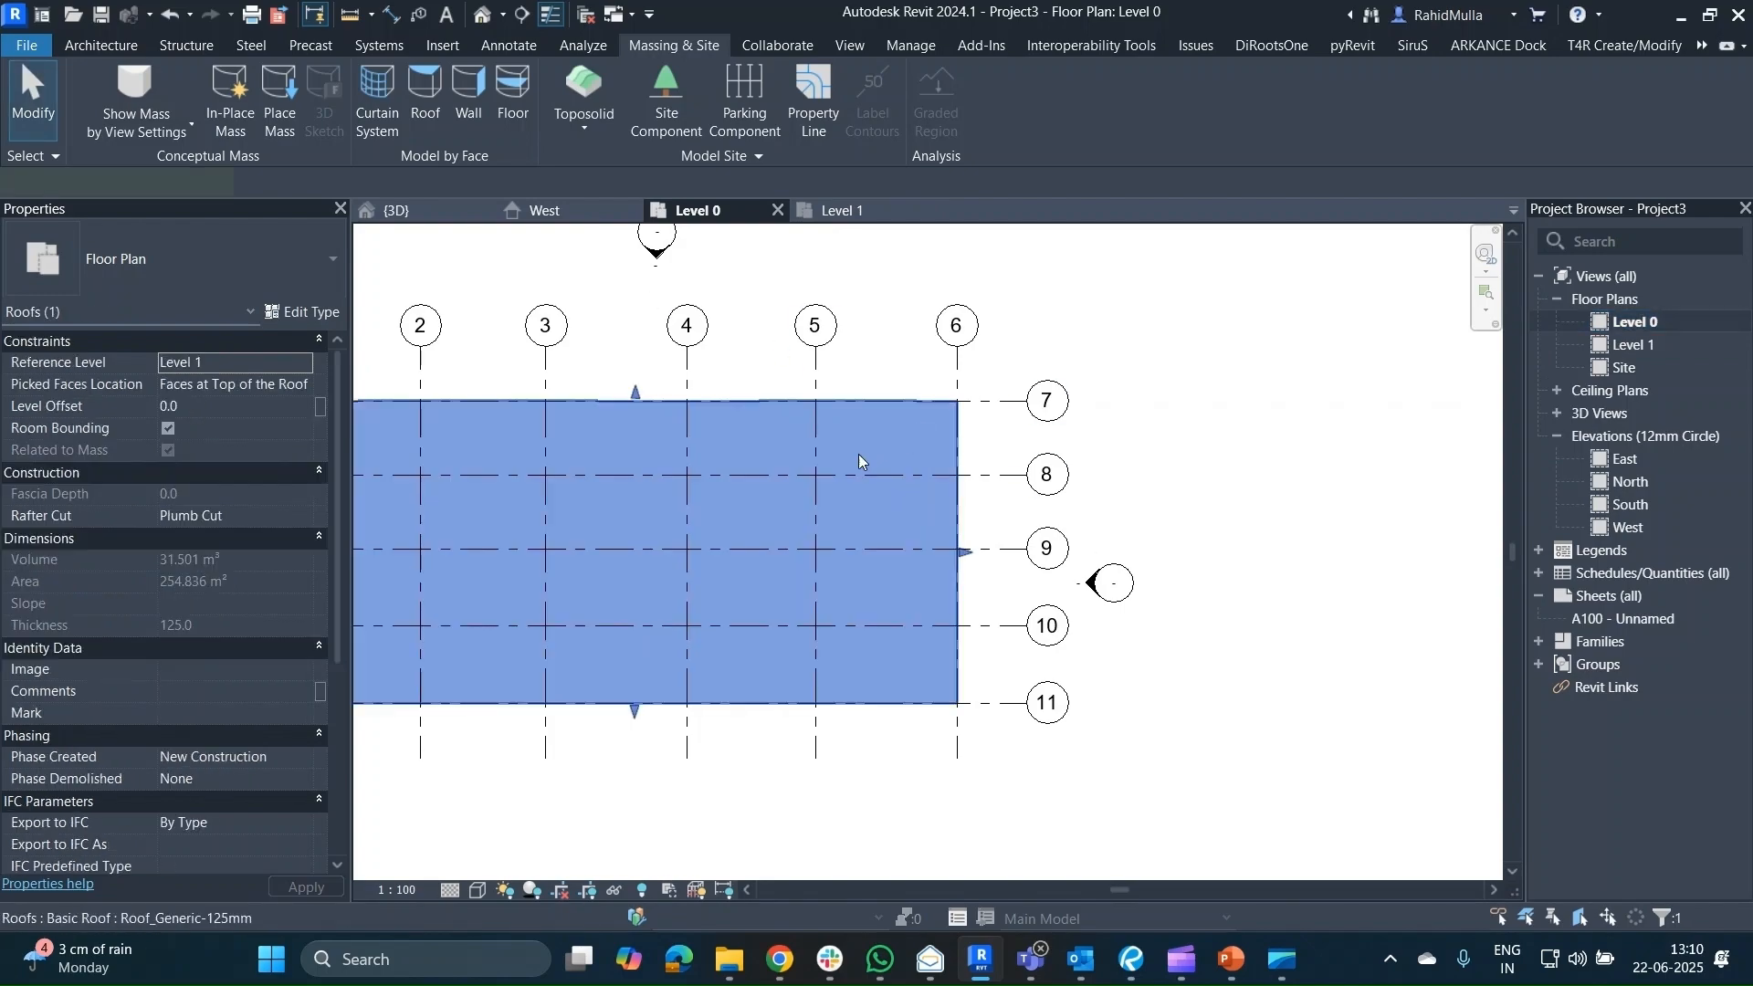
middle_drag(610, 376, 1127, 454)
click(900, 359)
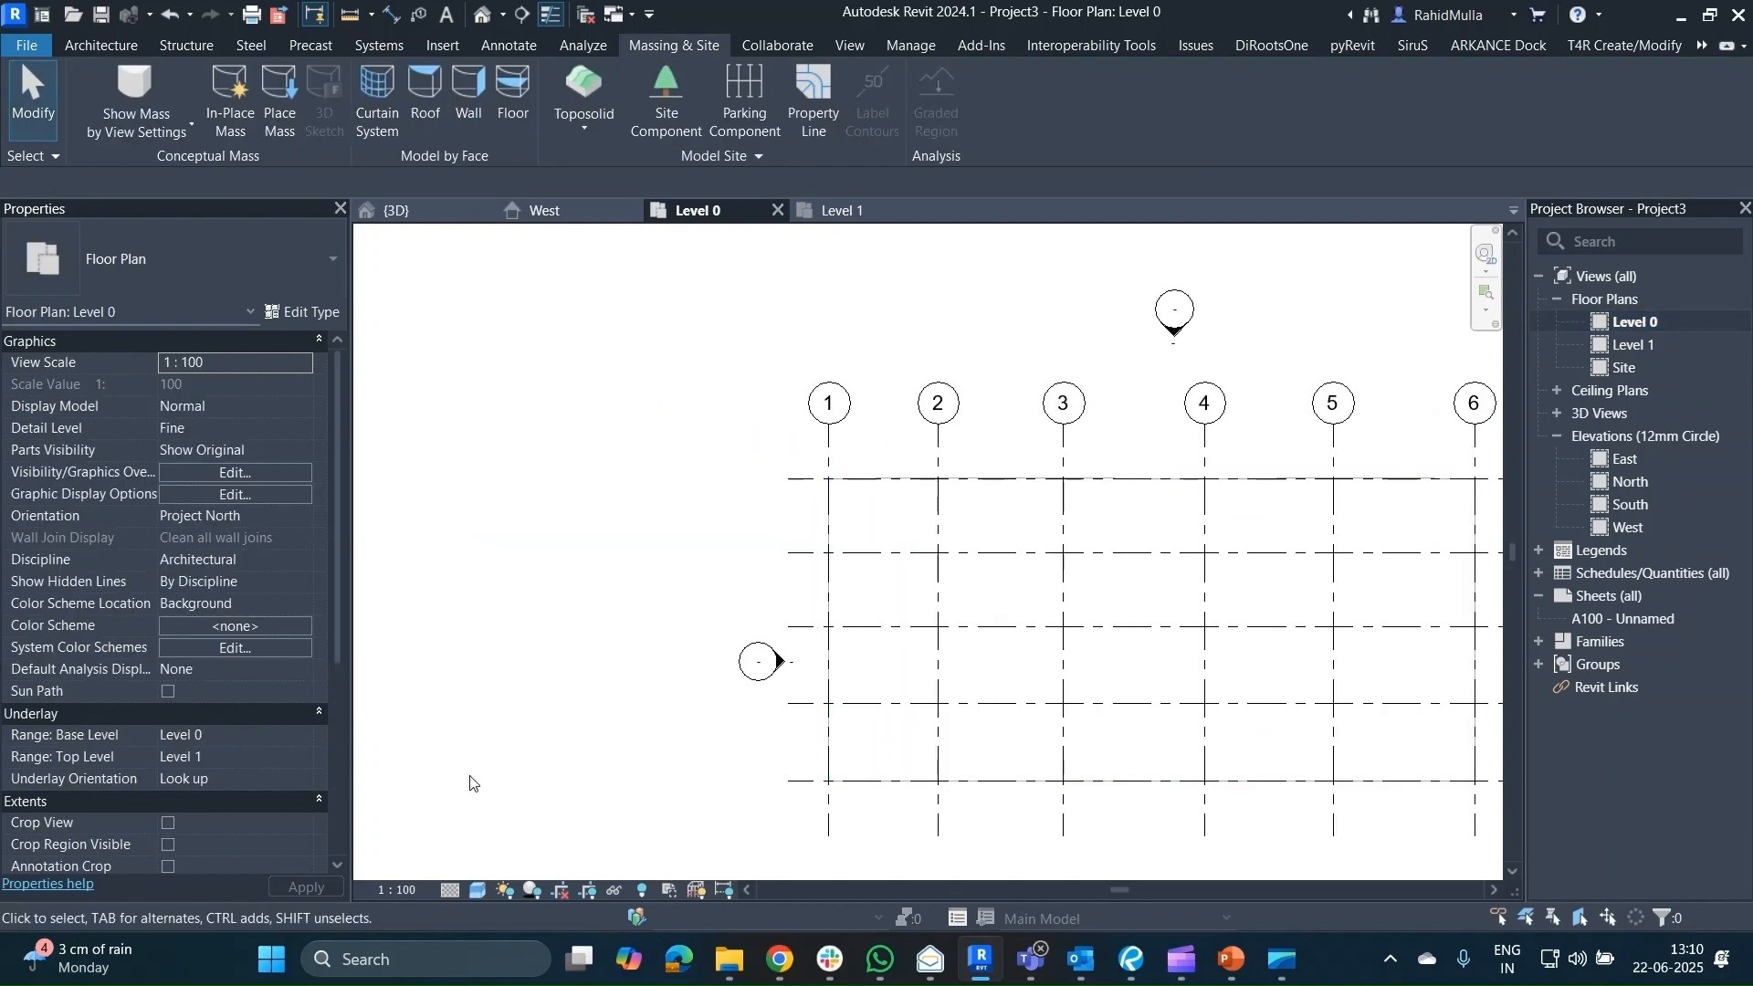
click(475, 891)
click(528, 789)
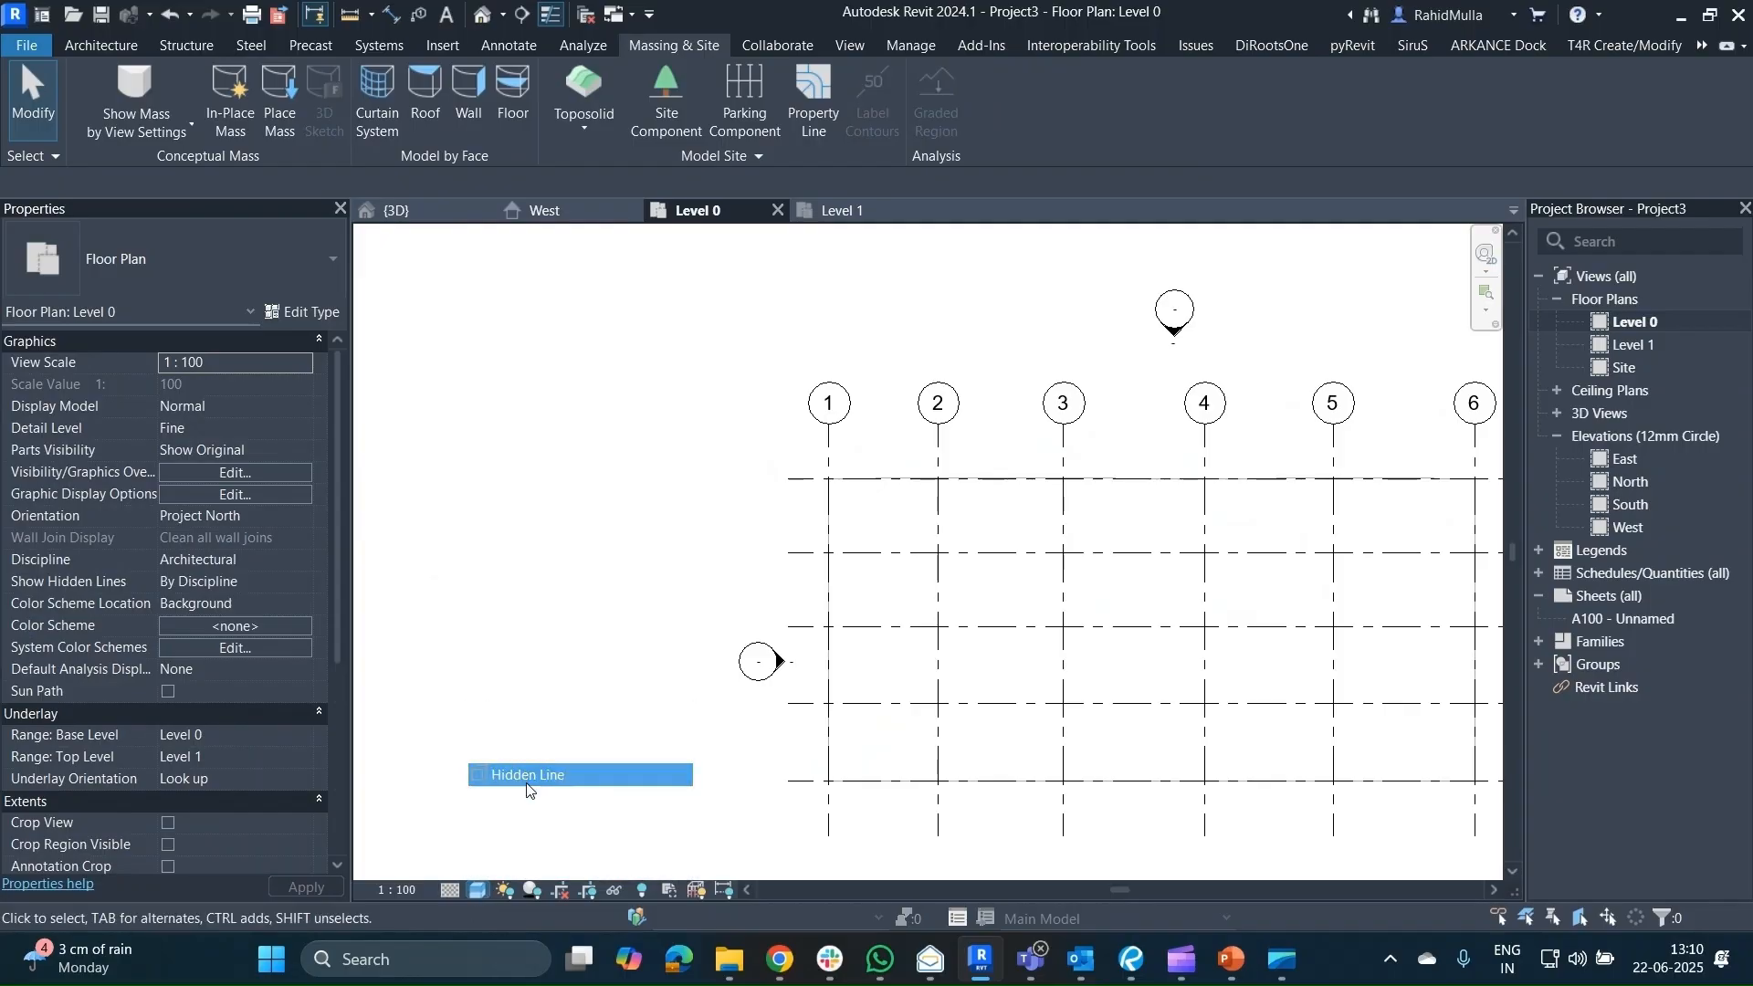
click(474, 891)
click(528, 804)
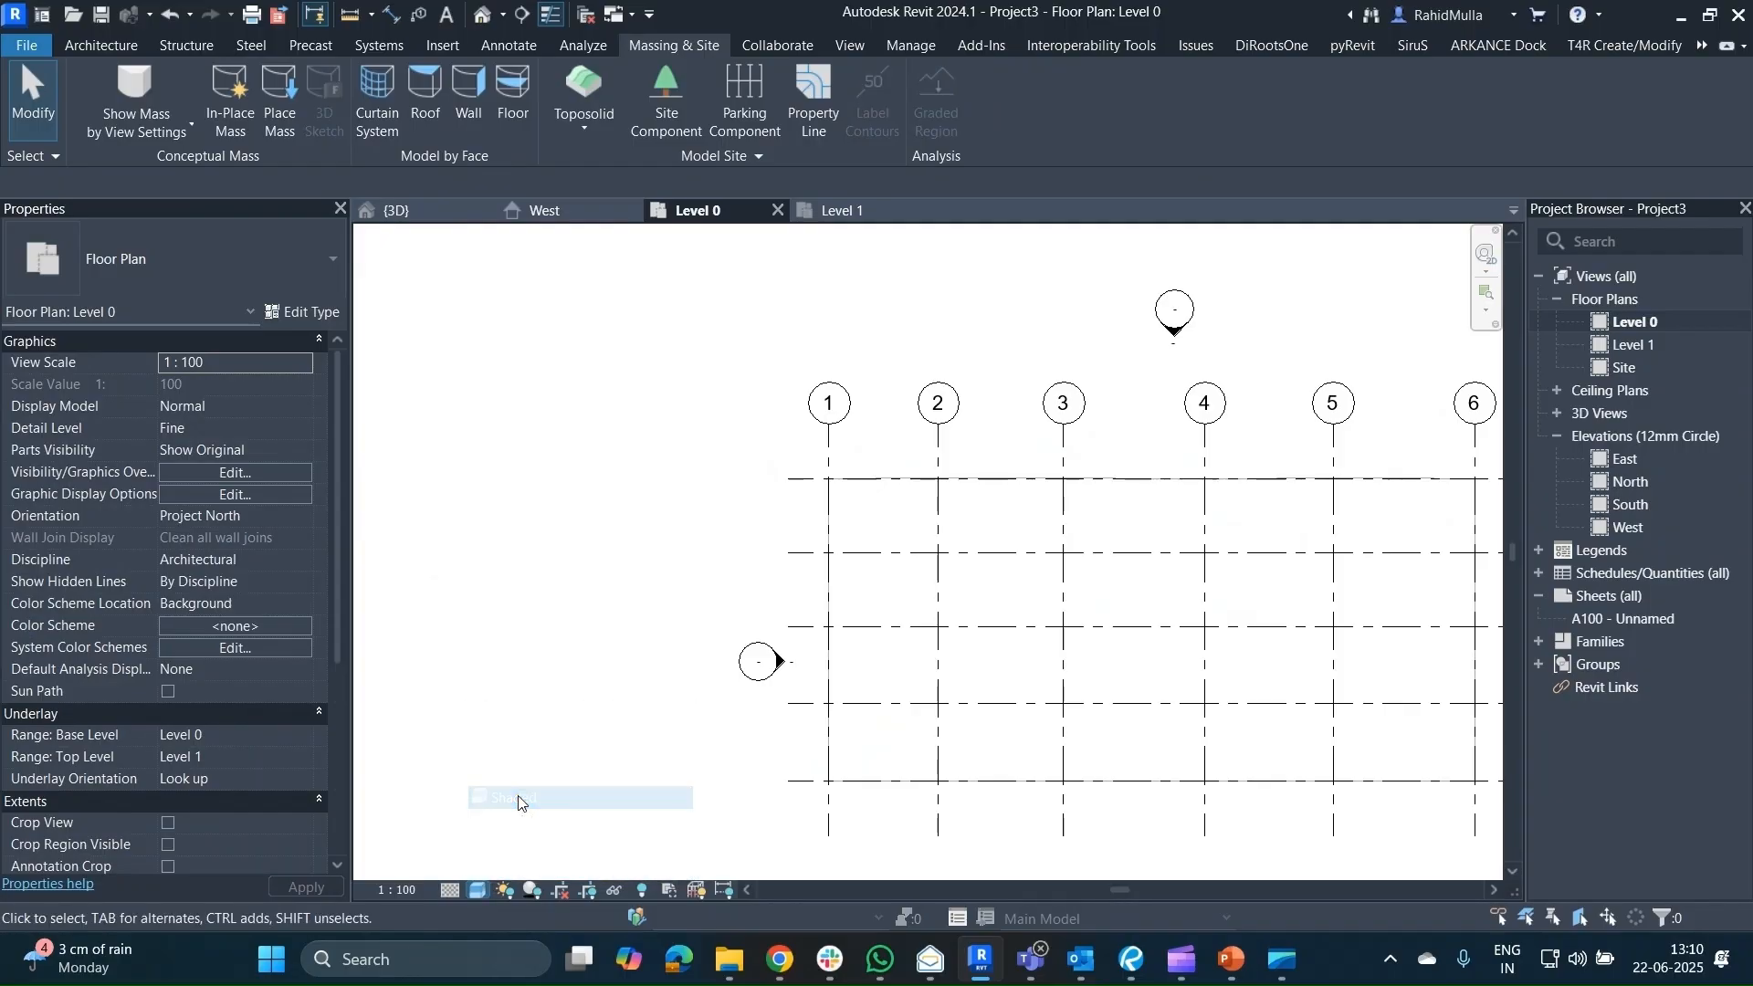
Check the roof's extent in the Level 0 plan and the Roofs category in the view's Visibility/Graphic Overrides.
middle_drag(649, 698, 579, 627)
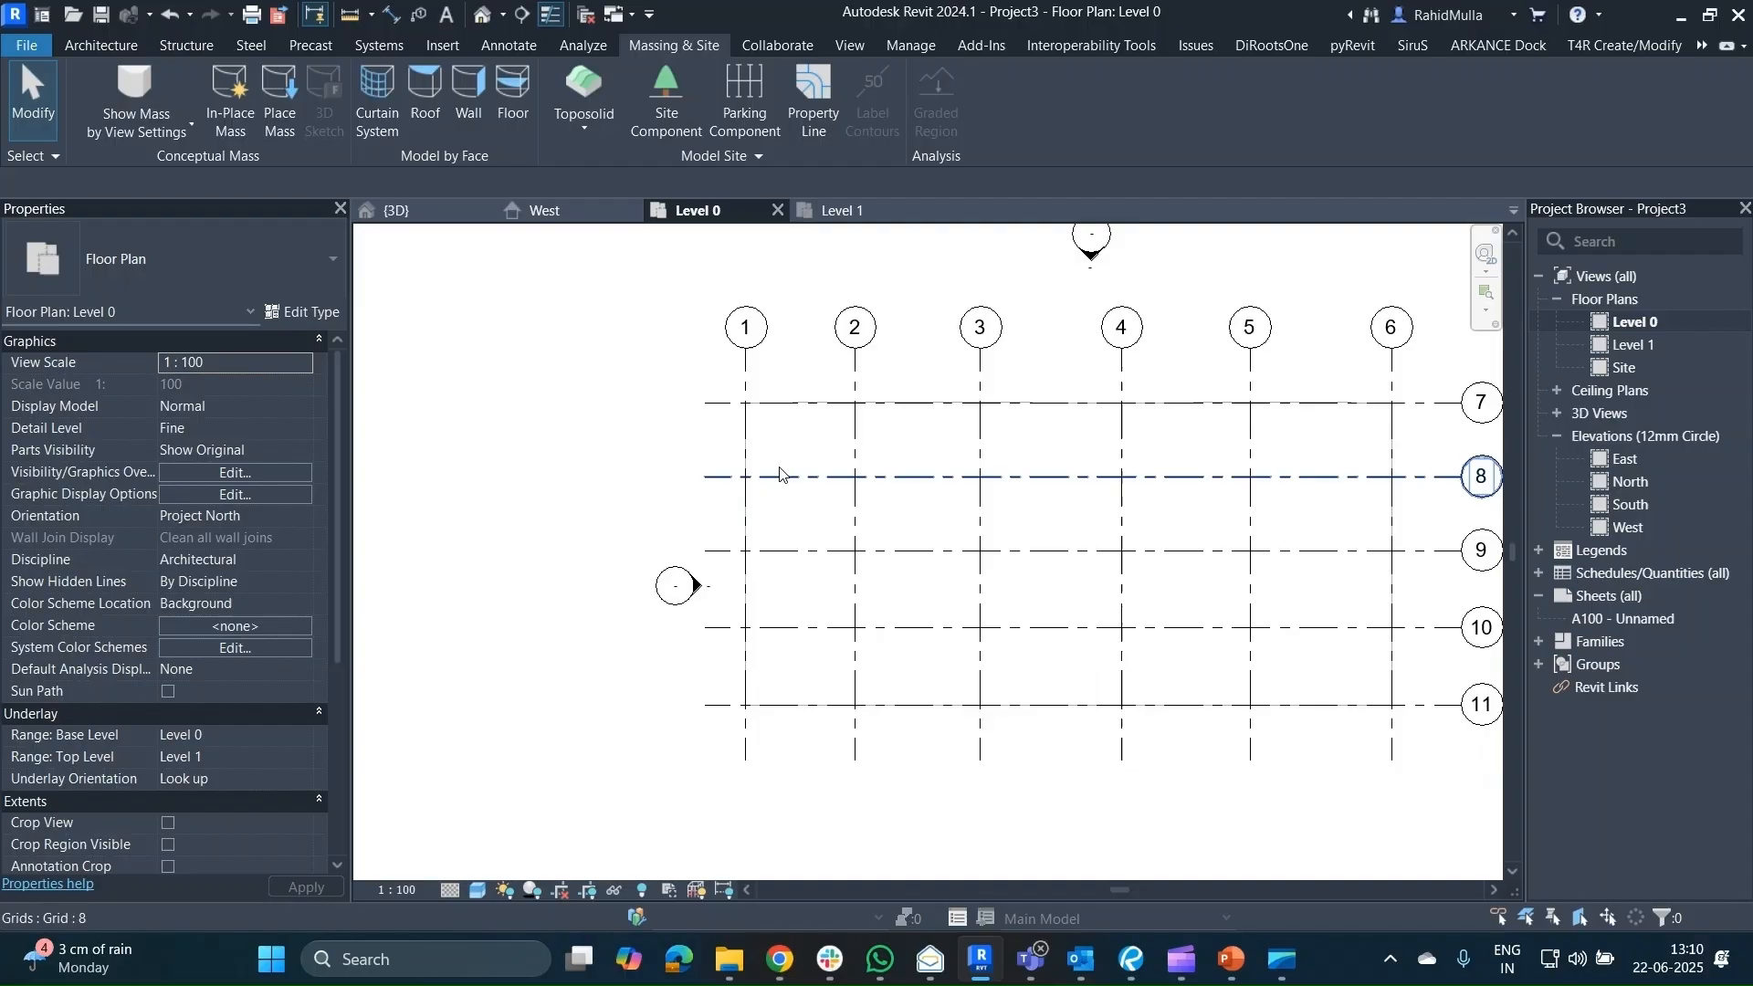
click(781, 433)
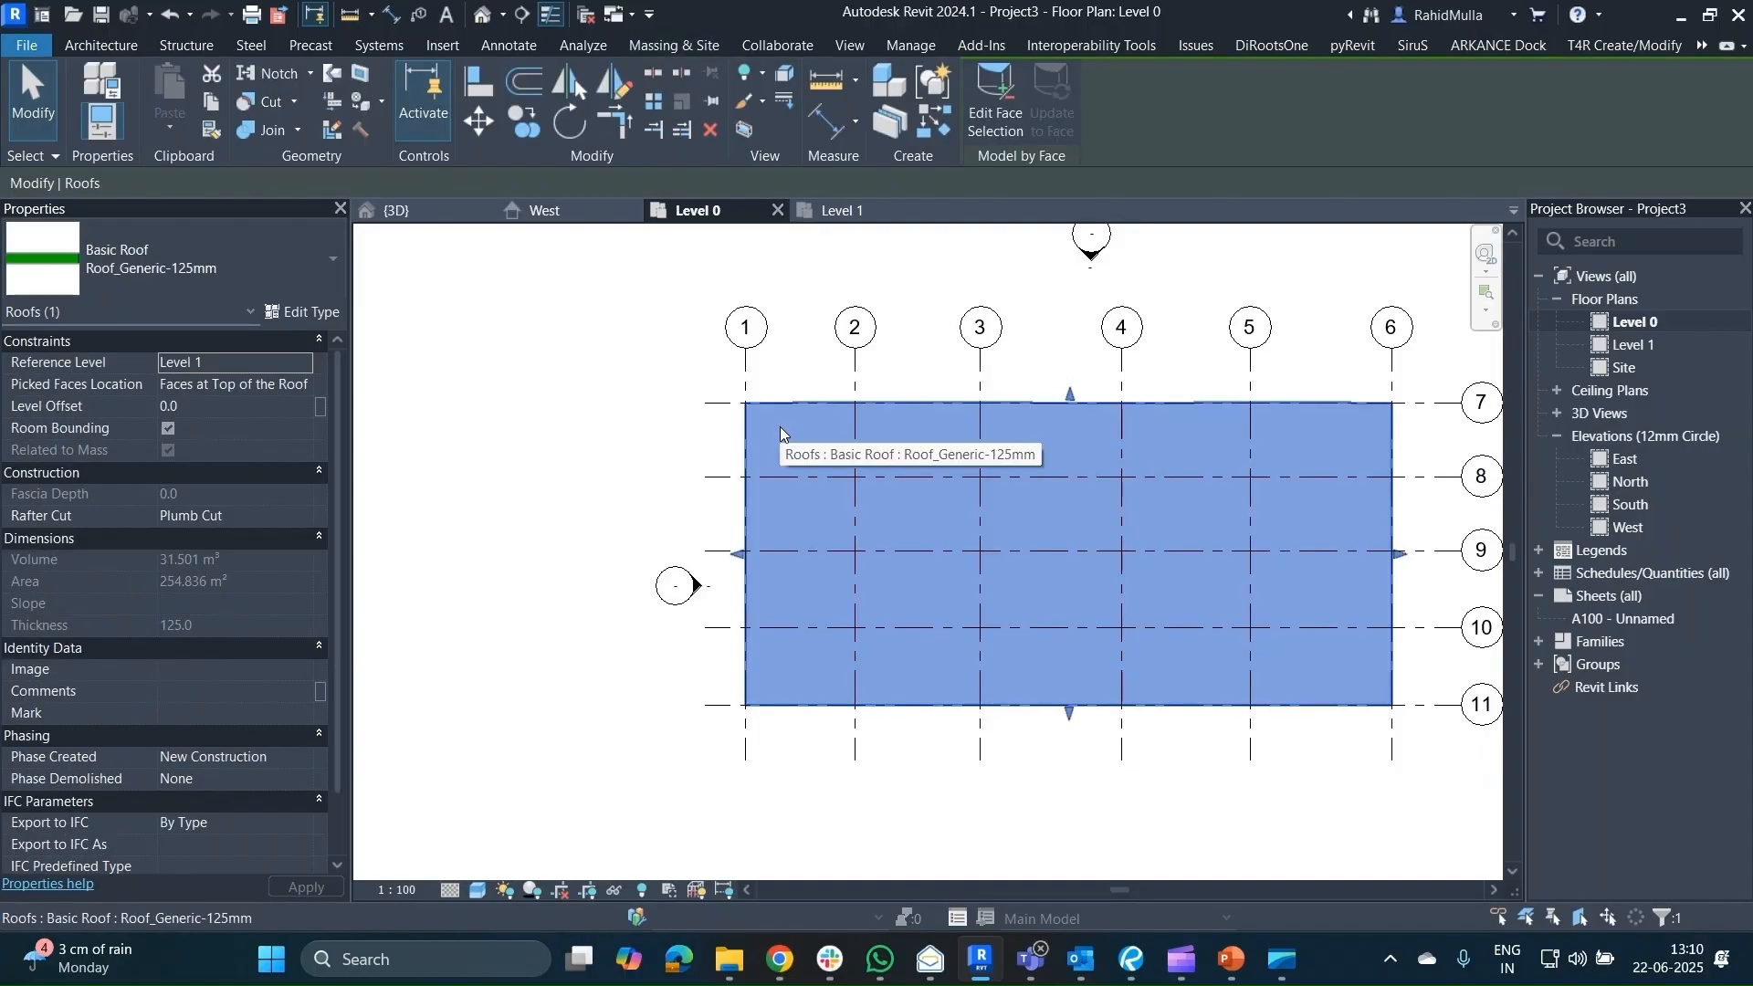
key(Delete)
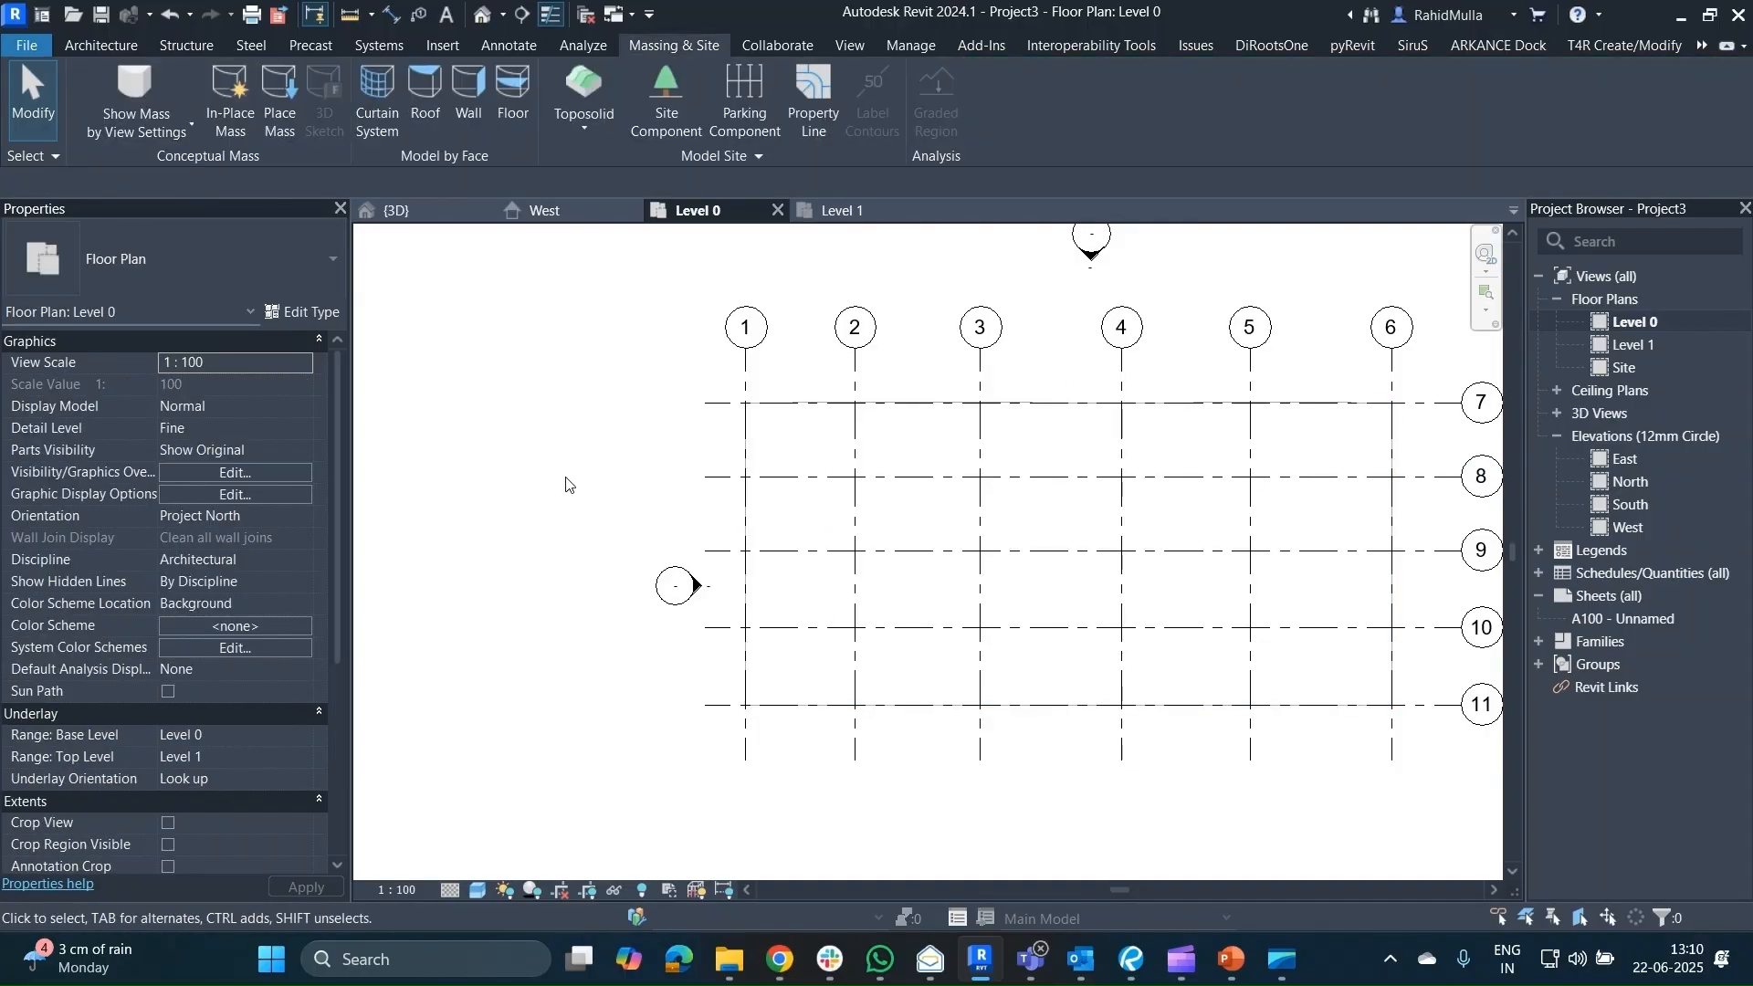
middle_drag(566, 484, 442, 493)
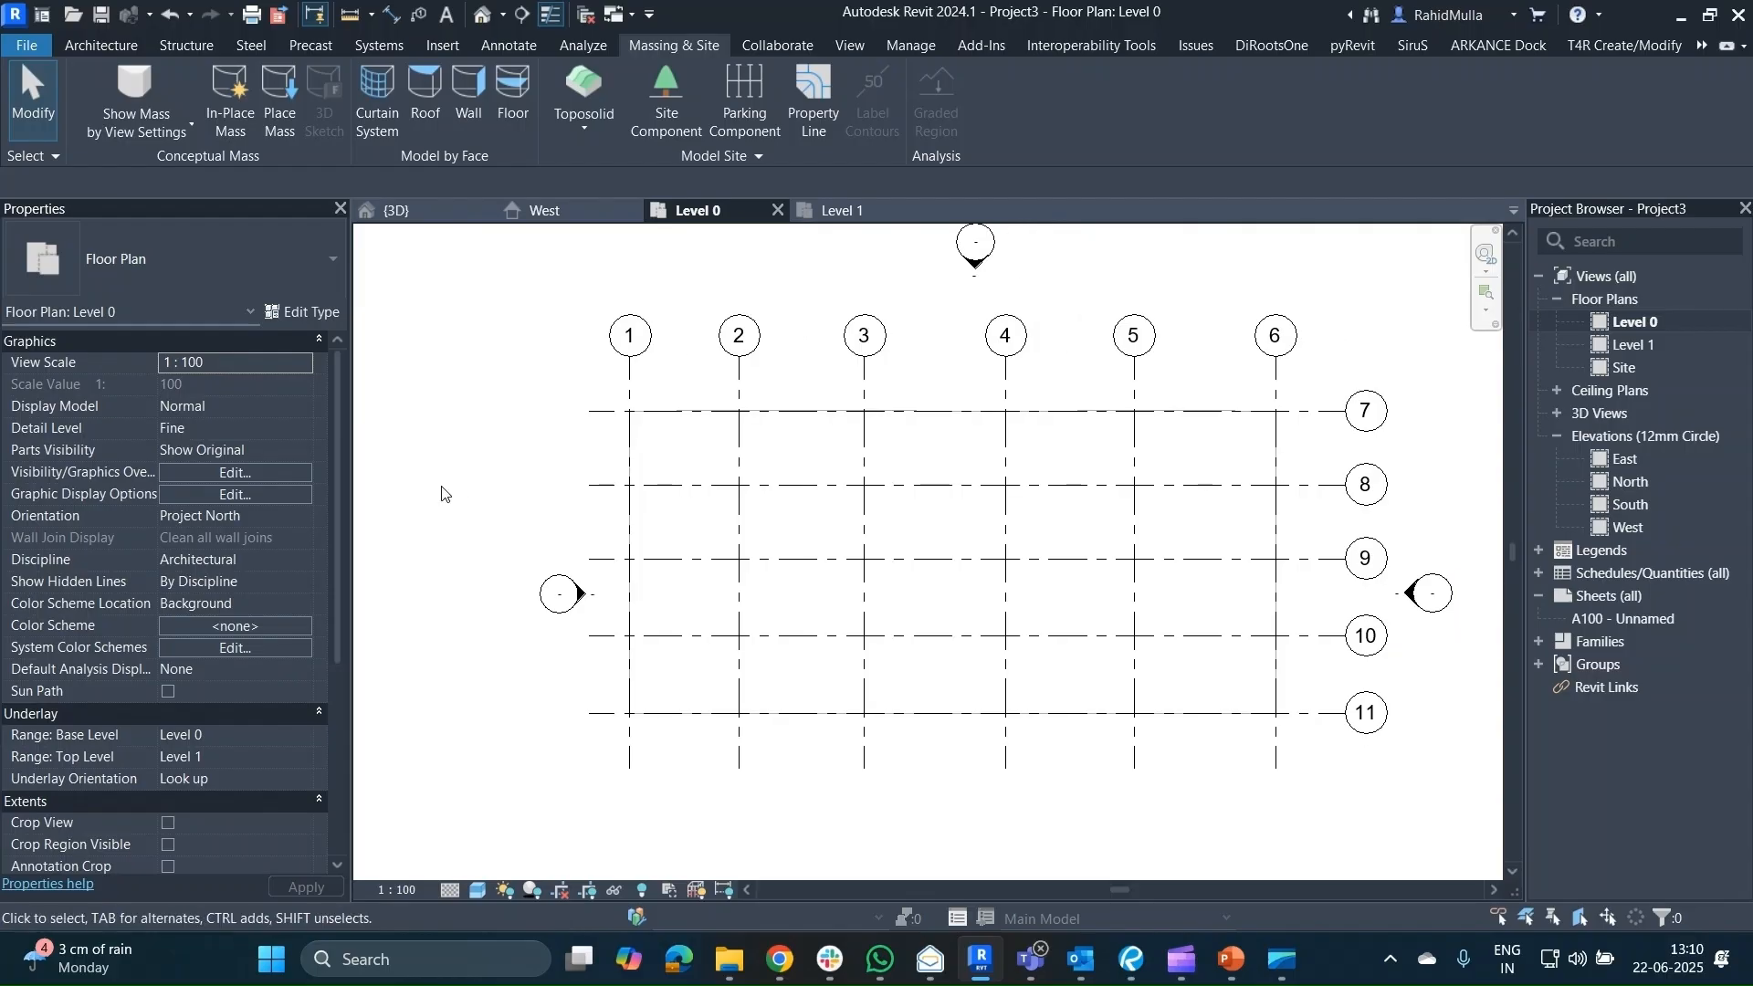
key(g)
click(143, 500)
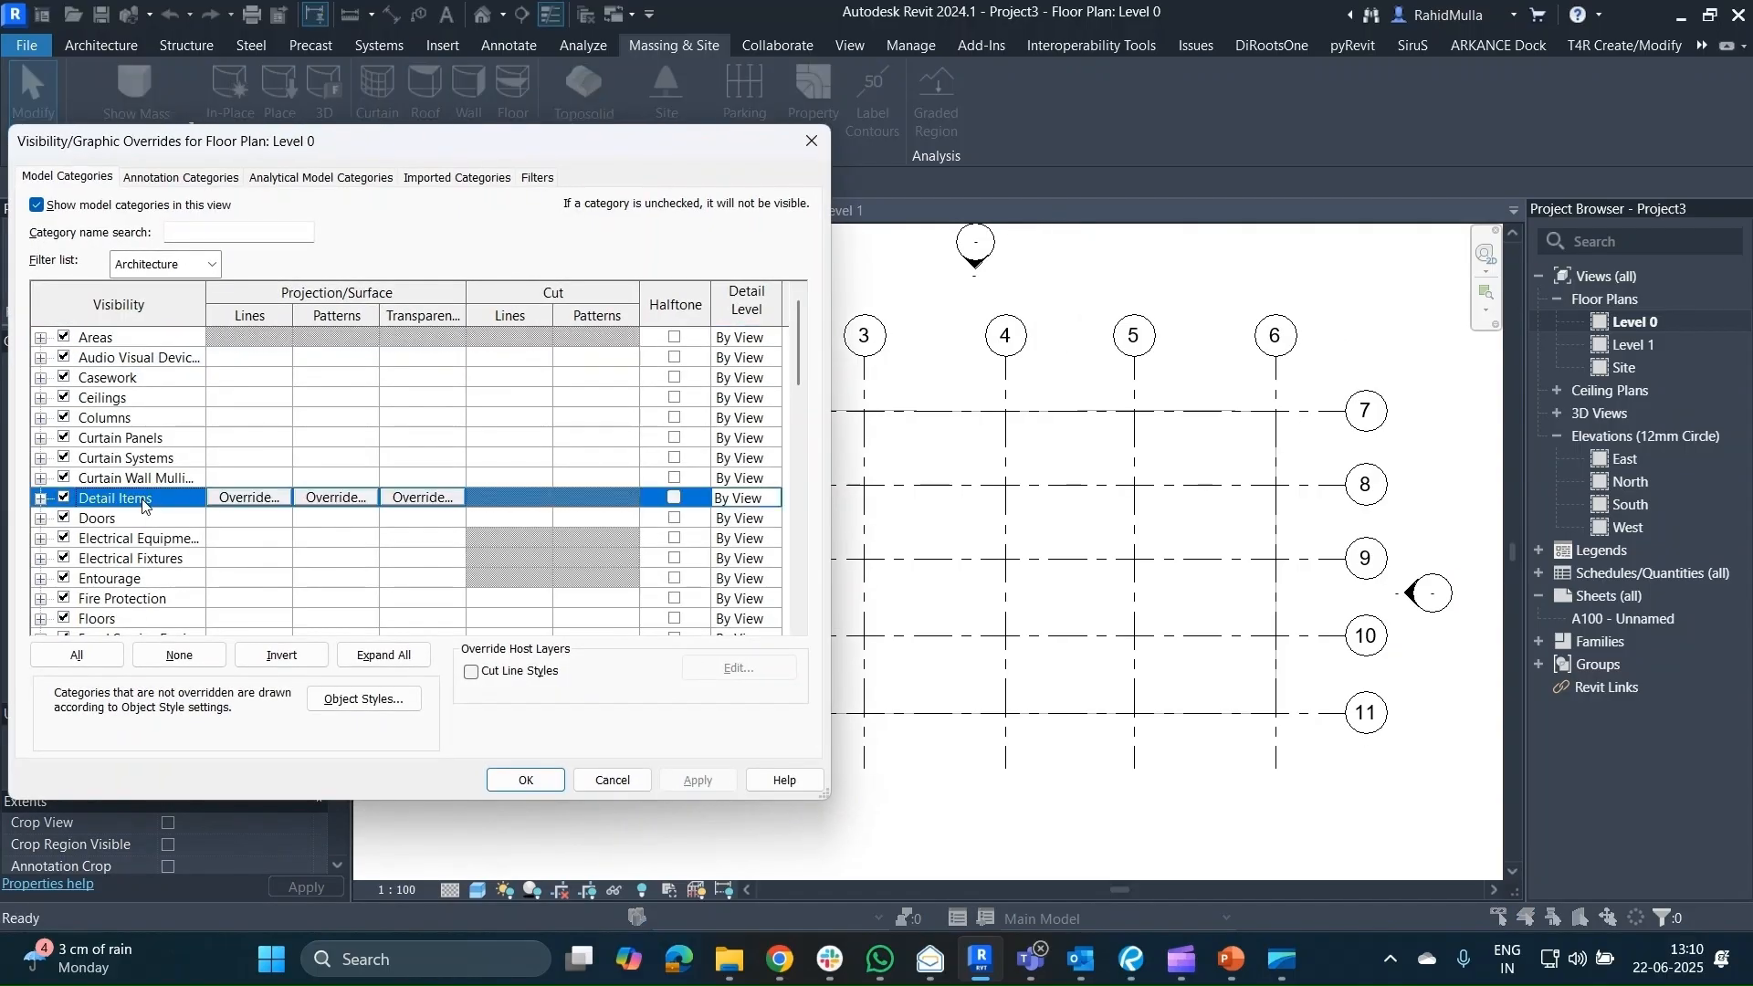
key(r)
scroll(143, 500, down, 2)
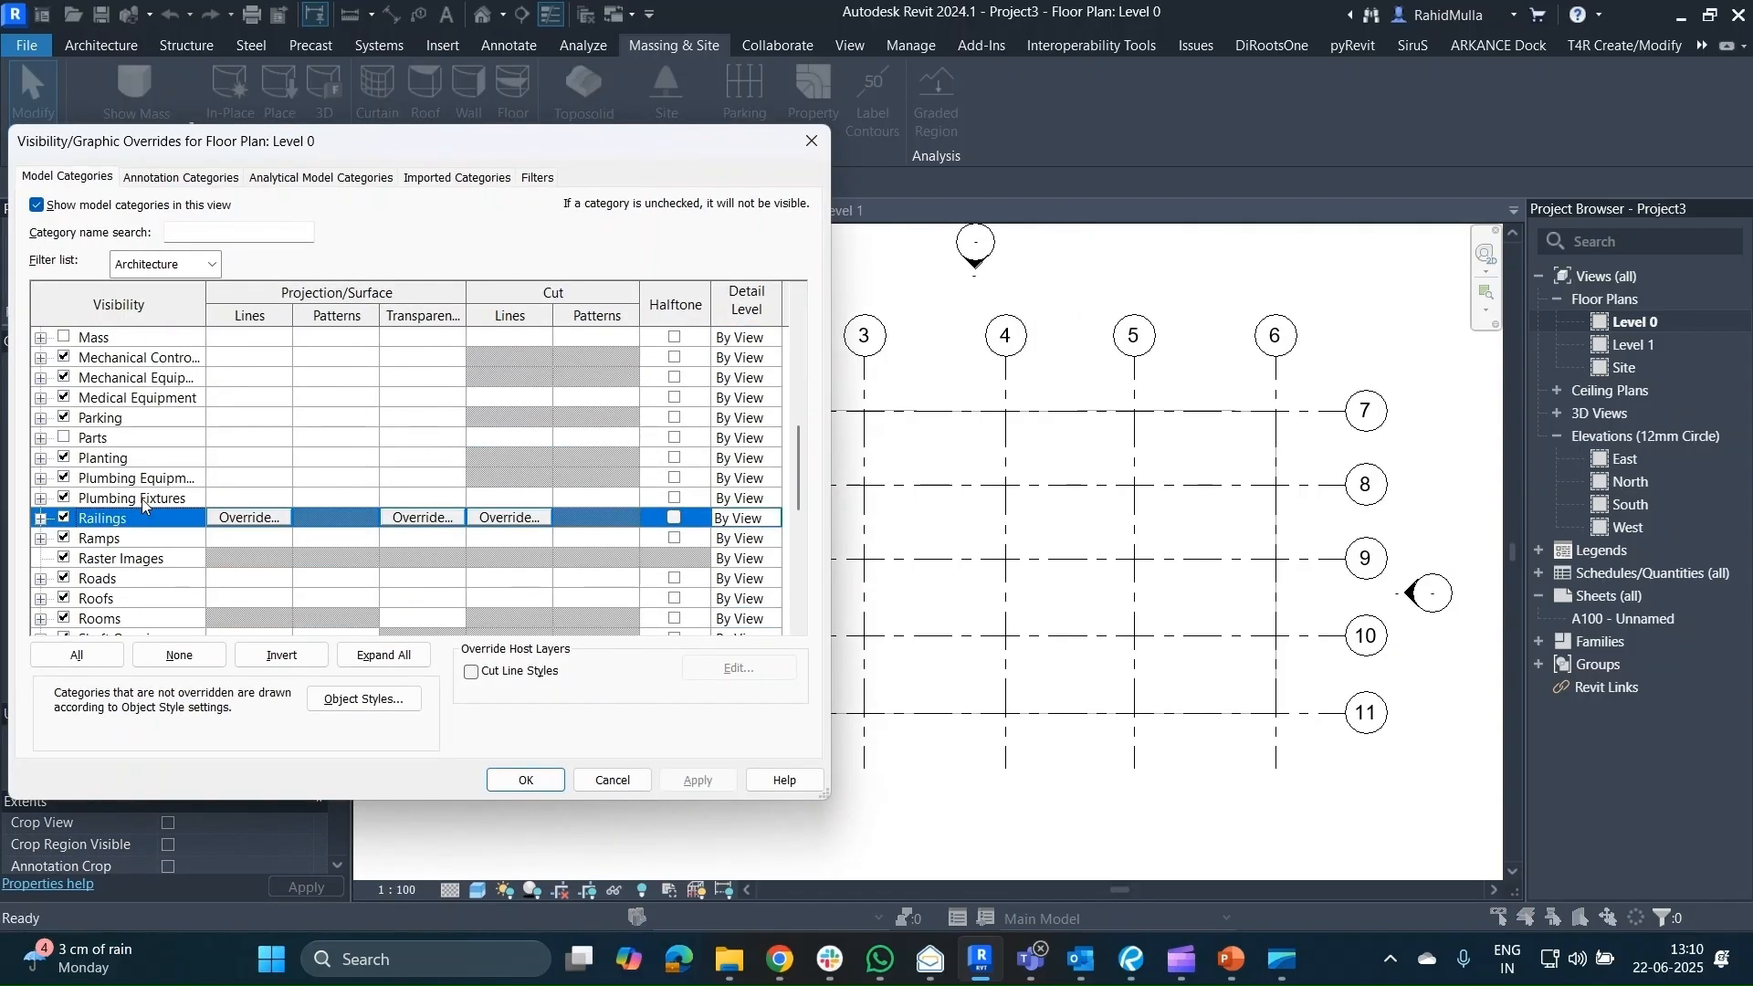
scroll(142, 500, down, 1)
key(Return)
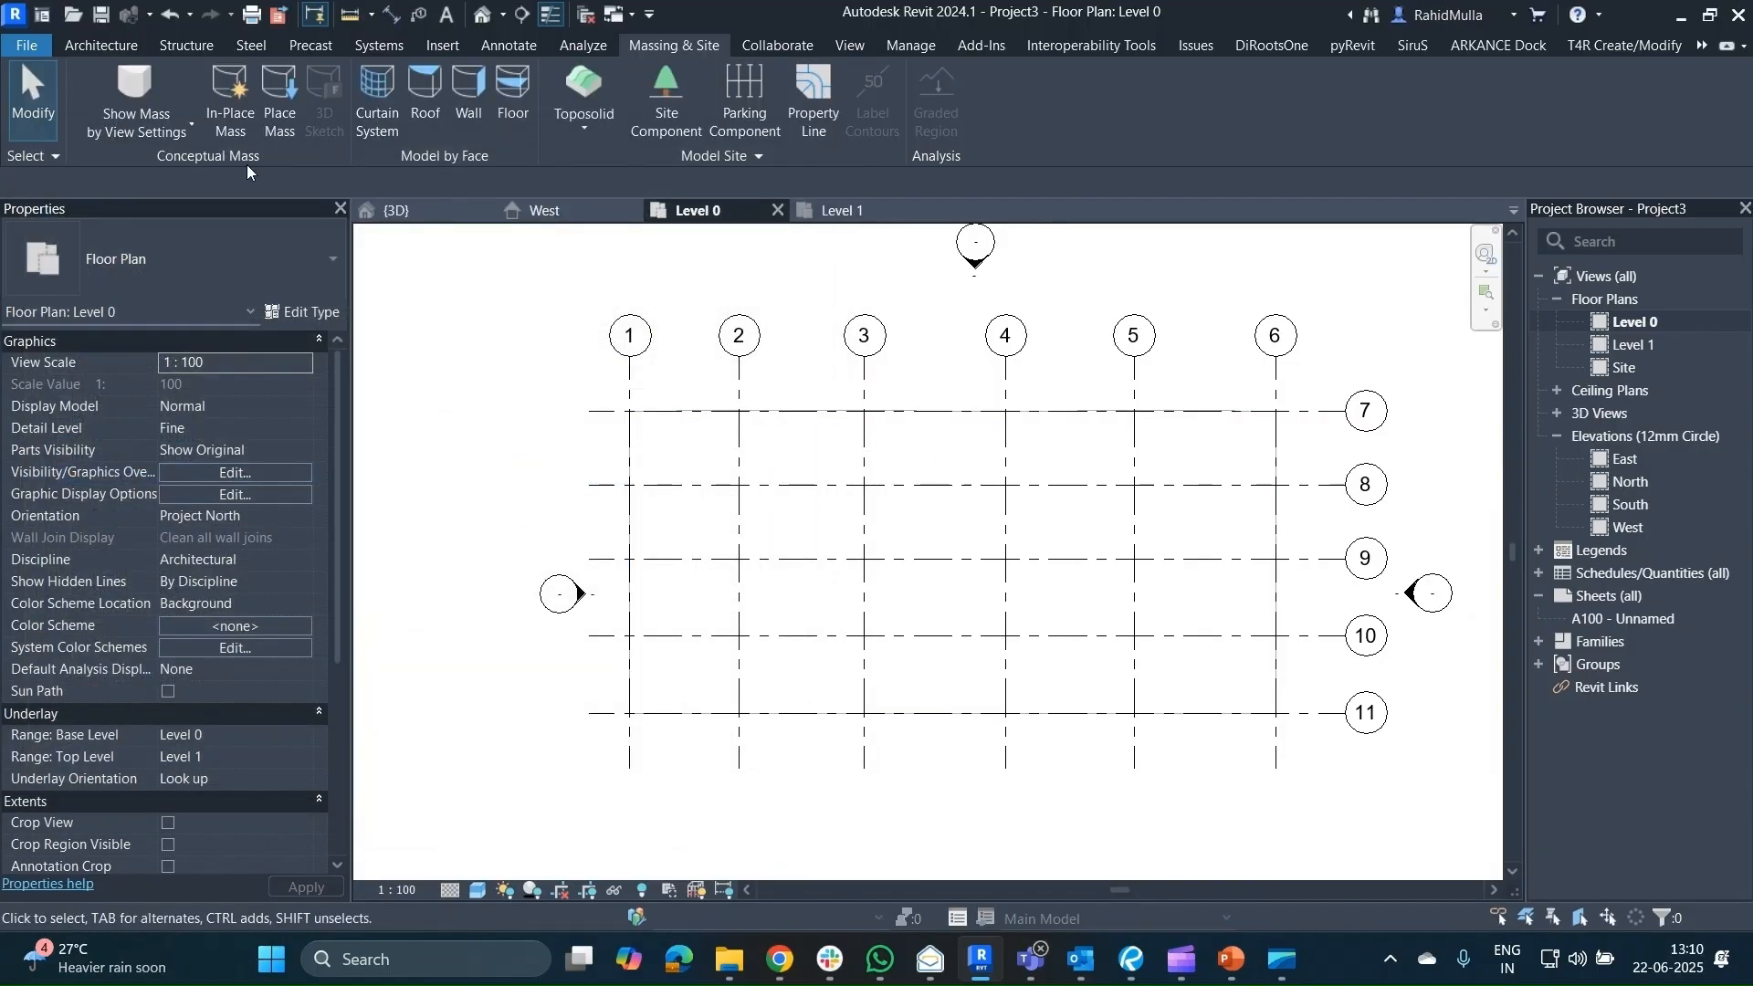
click(102, 51)
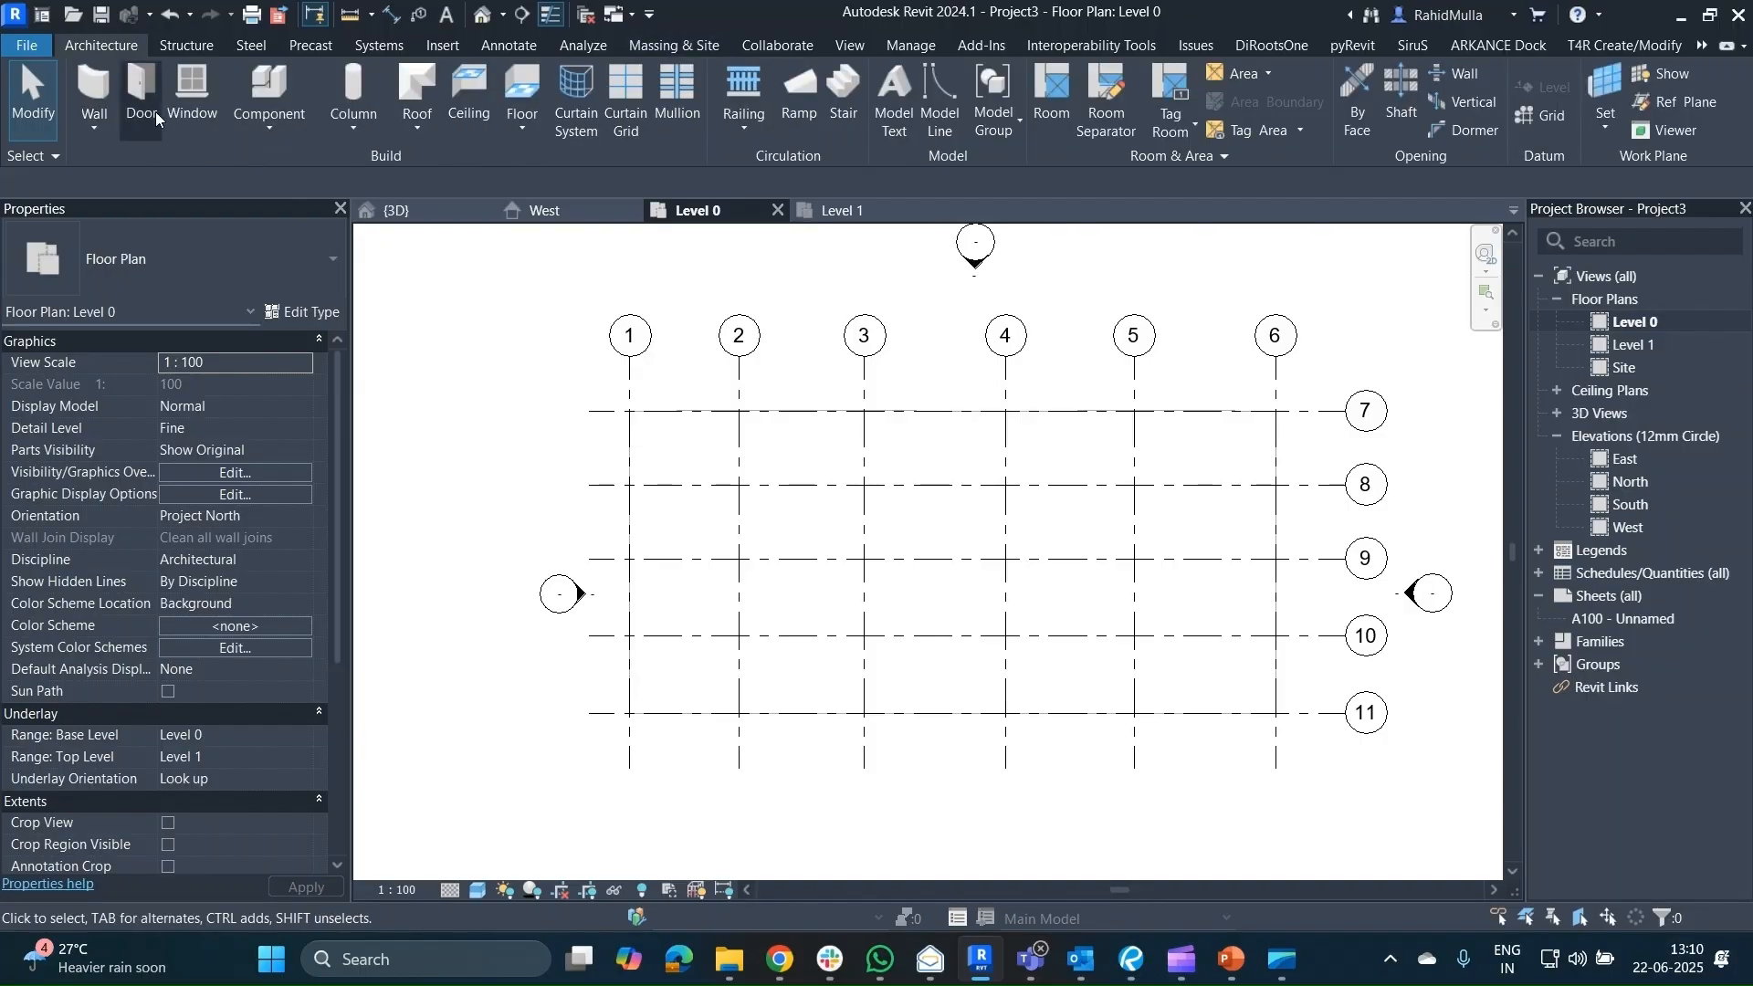
Draw an architectural arc wall on grid 7 from grid 1 to grid 6, bowing inward with a radius of about 30100 mm.
click(94, 126)
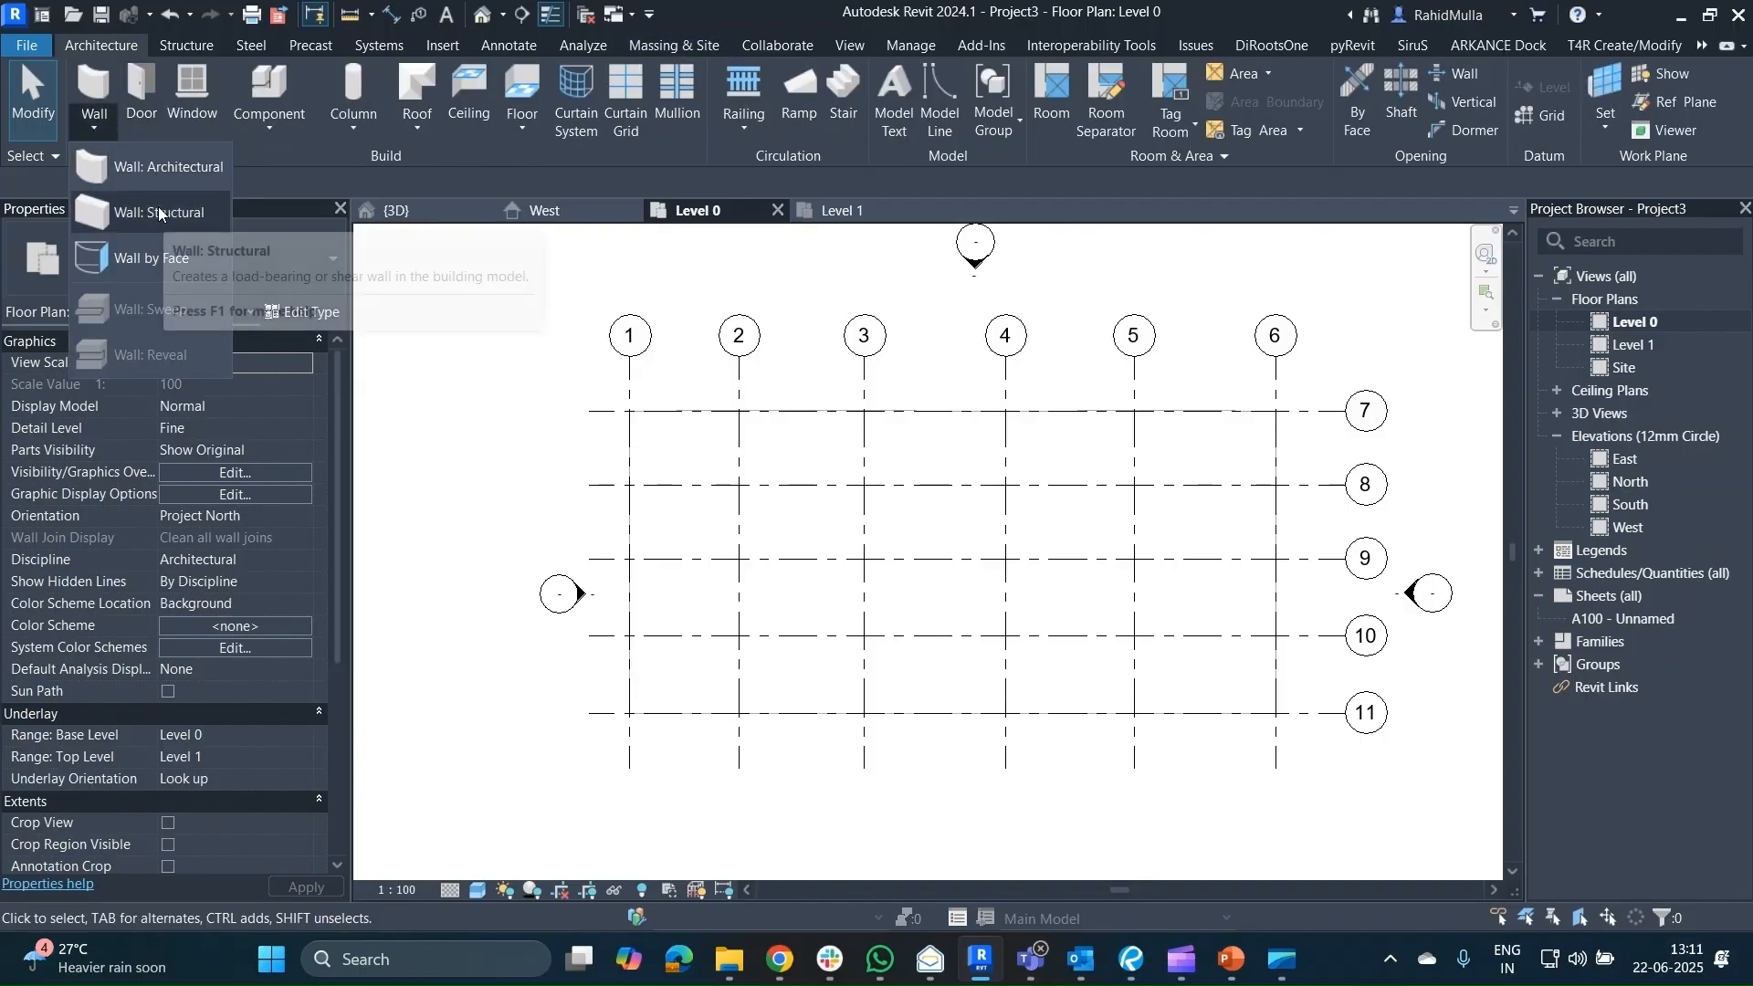
click(171, 166)
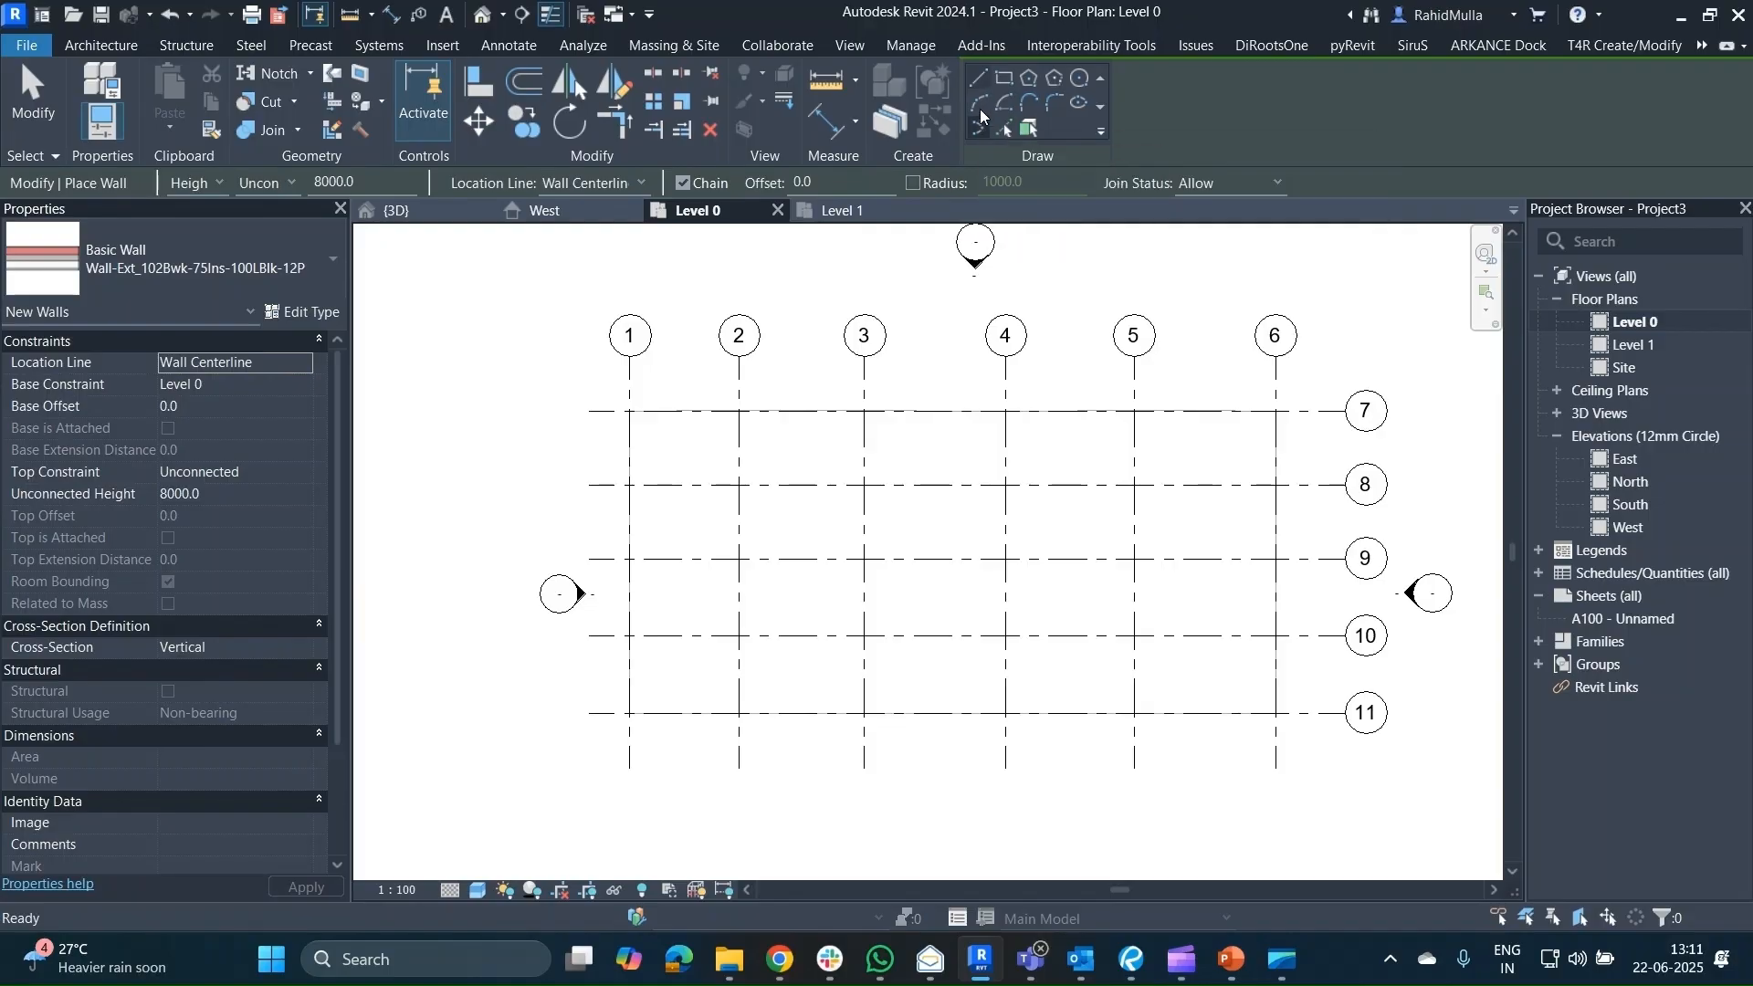
click(980, 119)
click(630, 411)
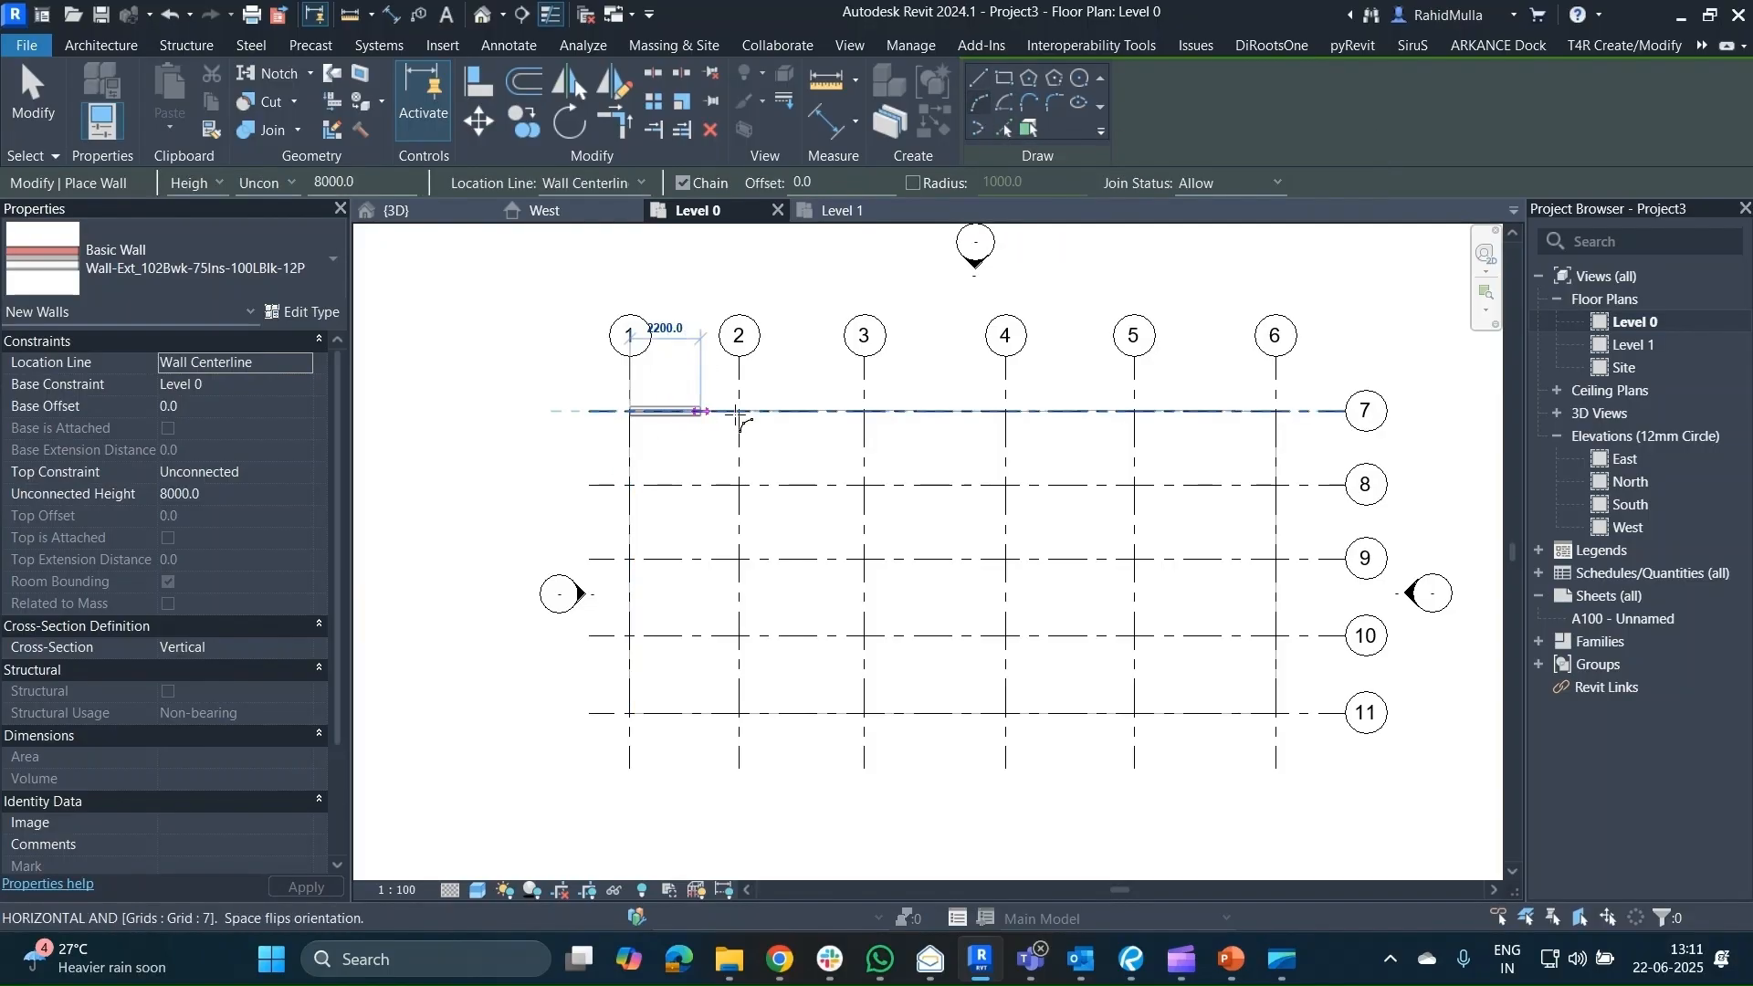
click(1276, 411)
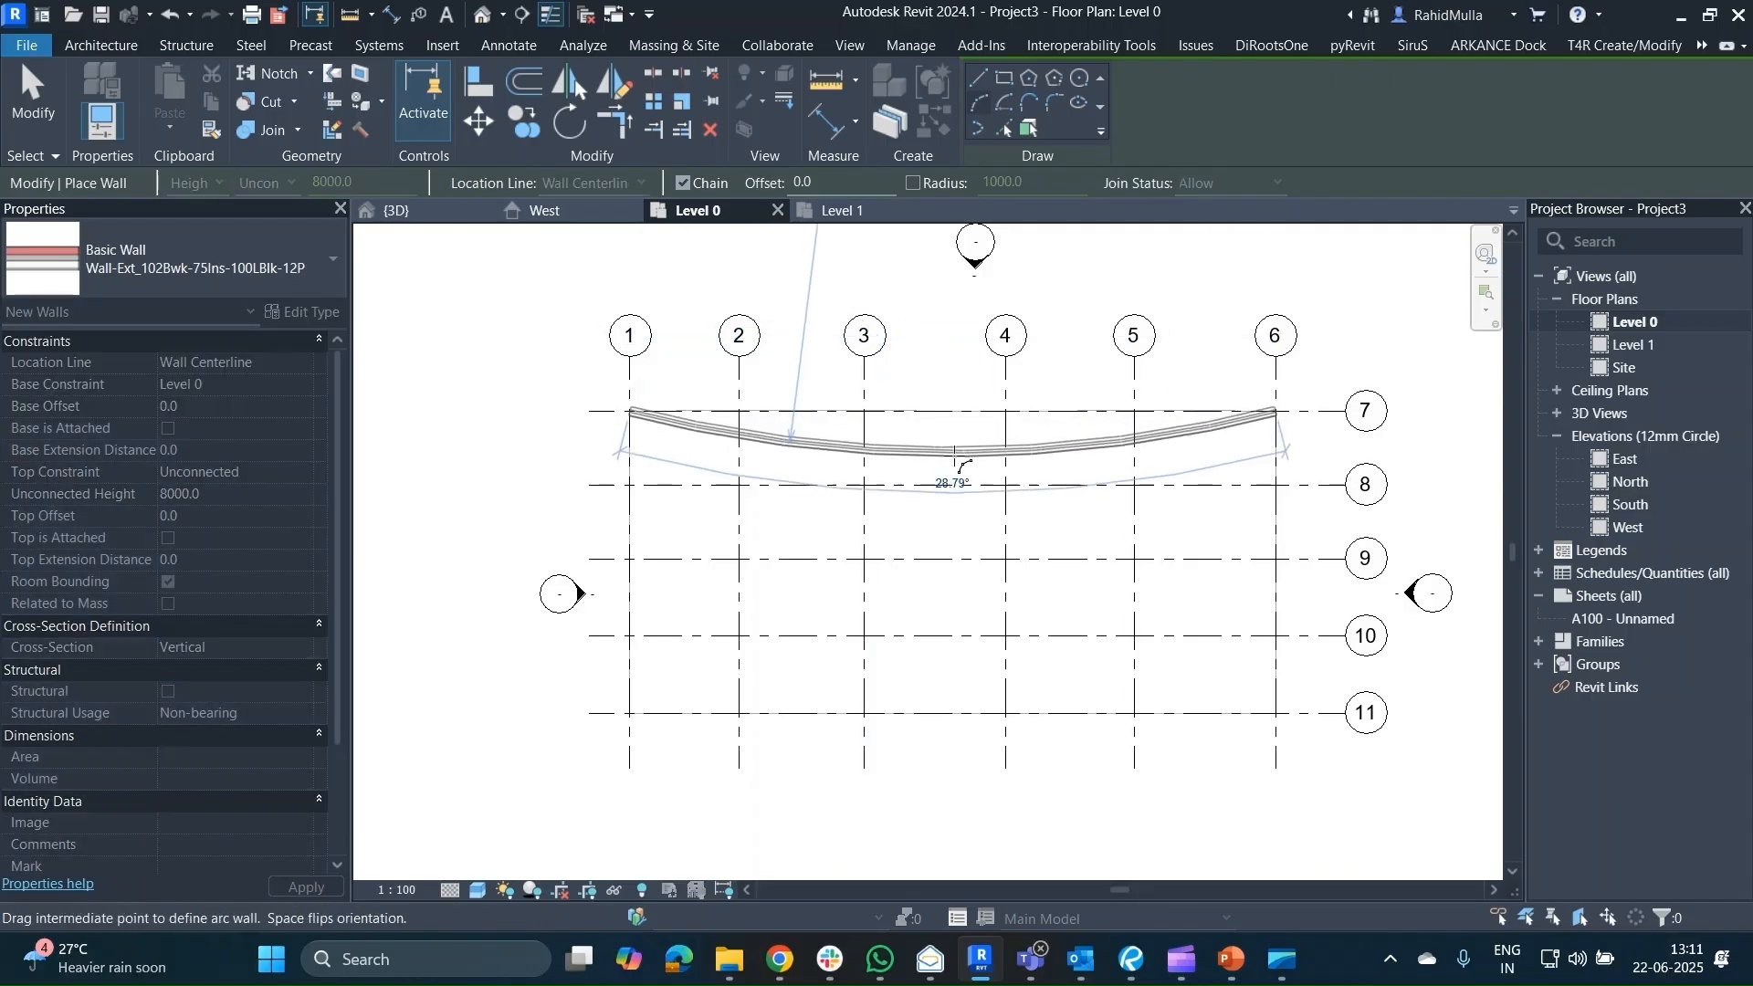
click(940, 467)
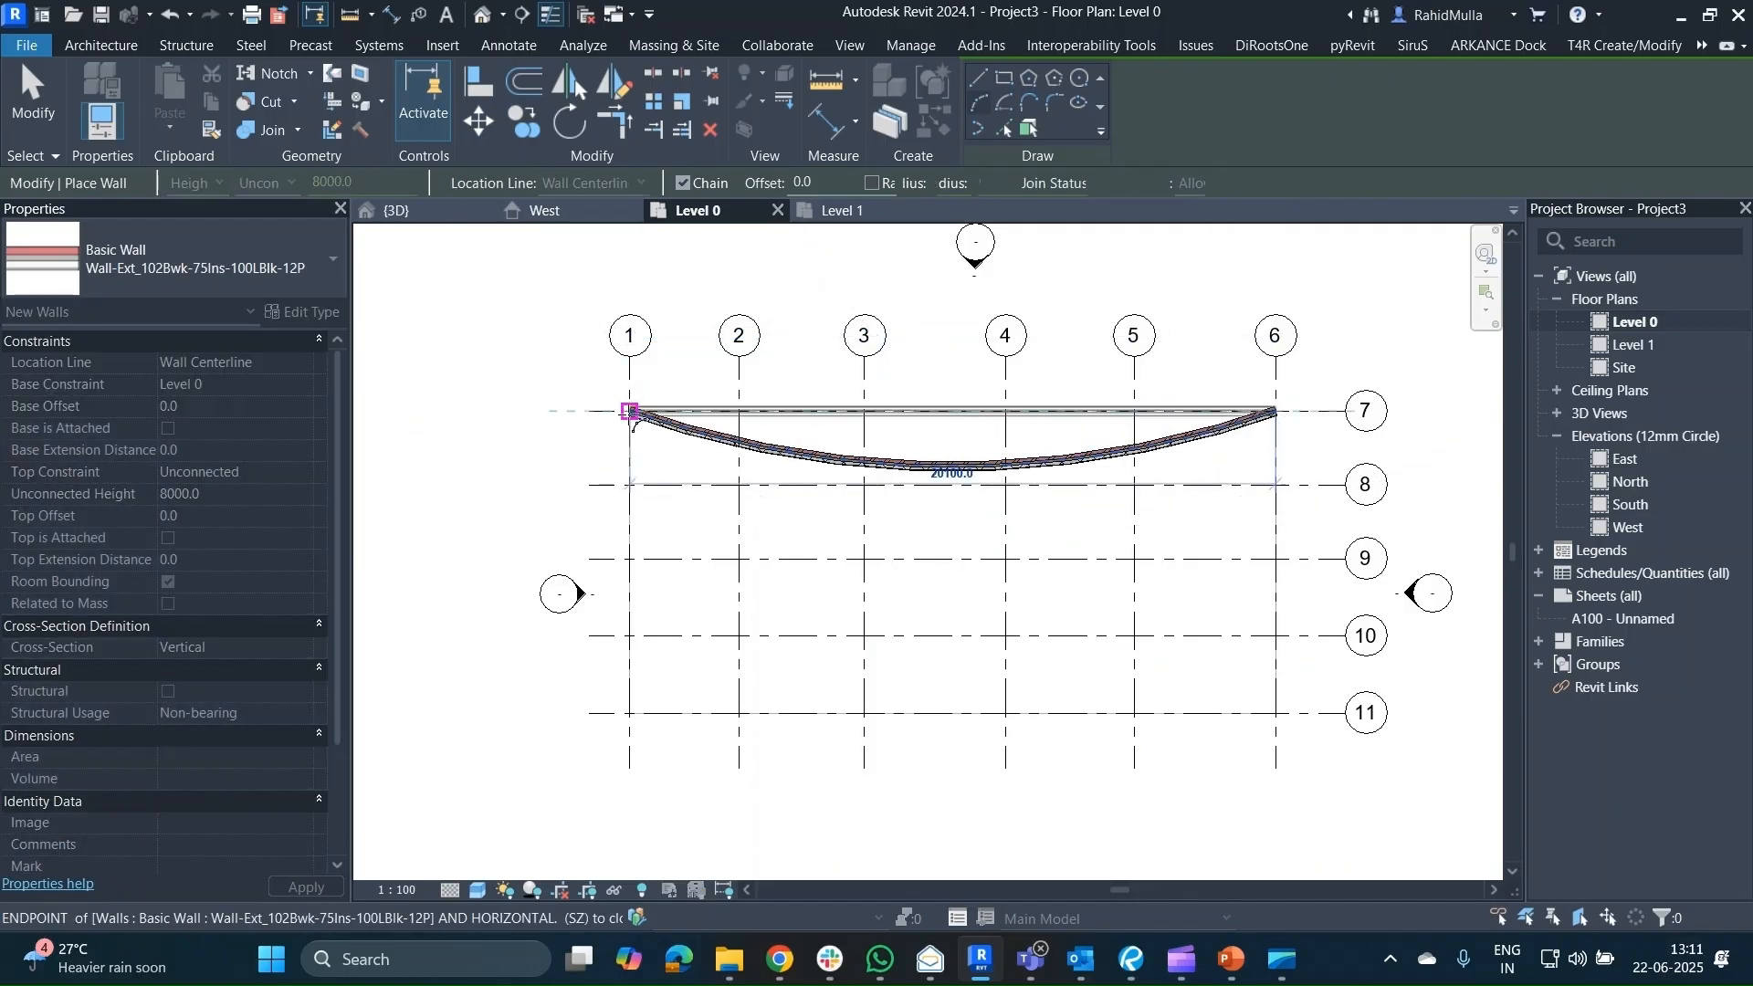
click(630, 413)
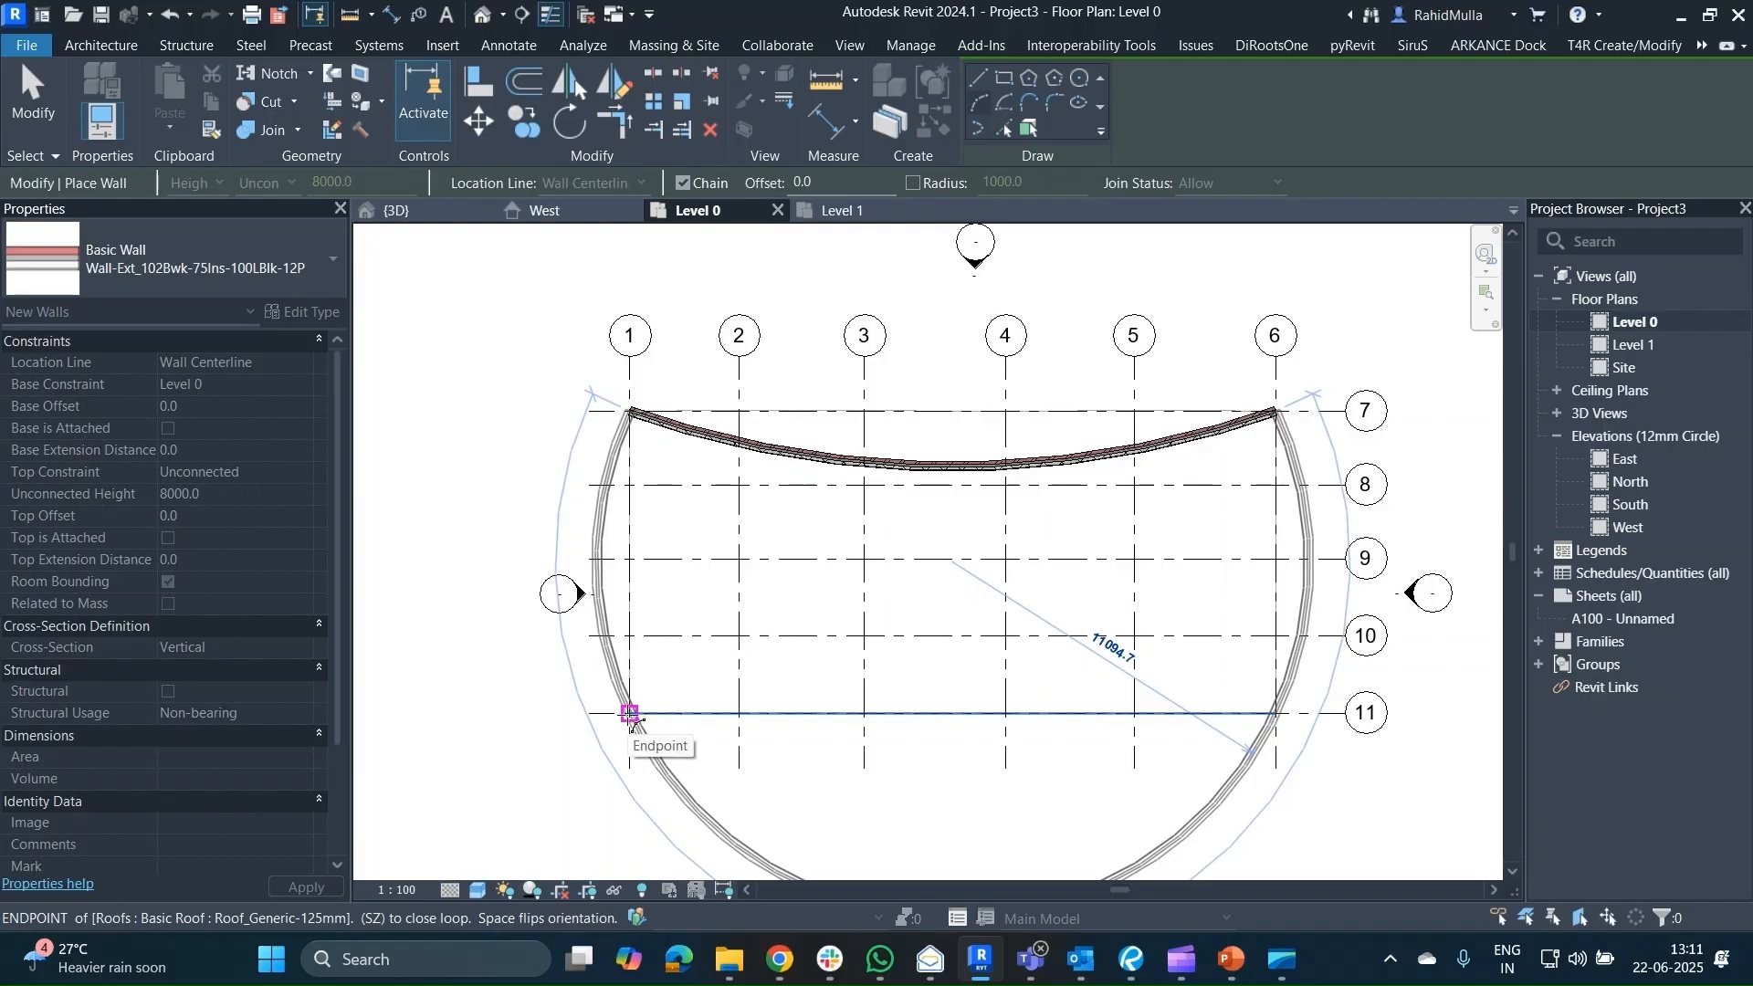
key(Escape)
key(Escape)
Draw an arc wall on grid 1 between grids 11 and 7, bowing inward with a radius of about 7500 mm.
key(w)
key(a)
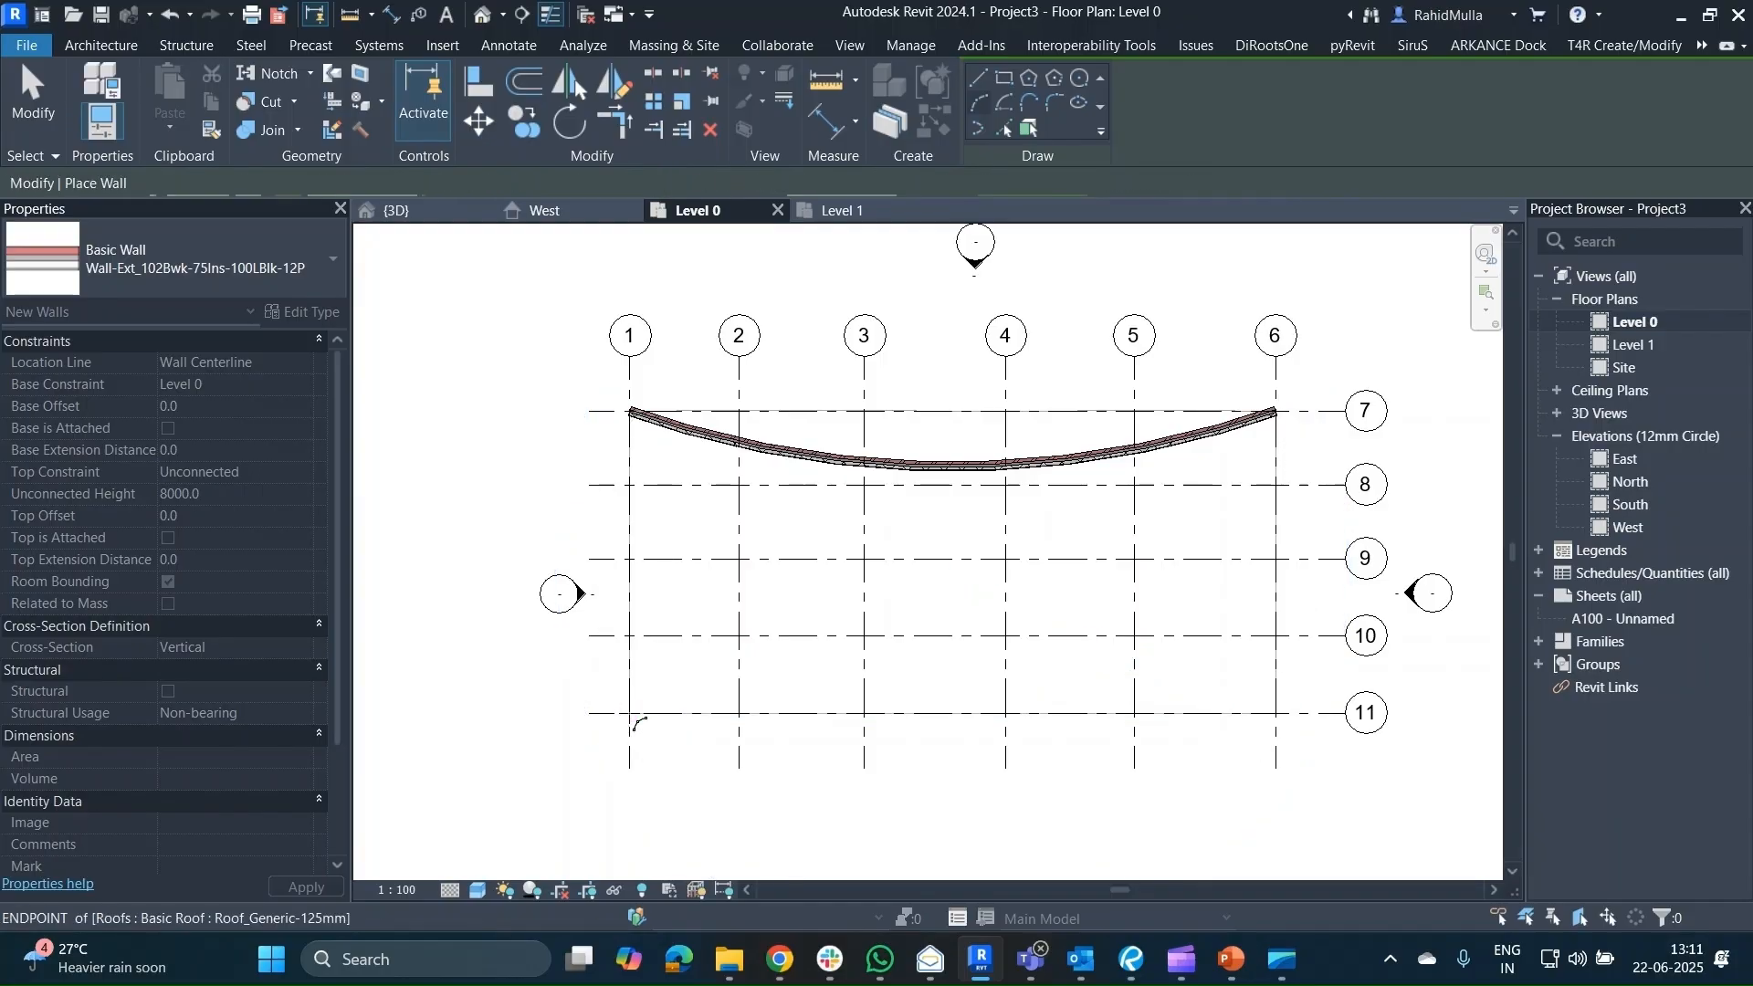
click(630, 713)
click(630, 412)
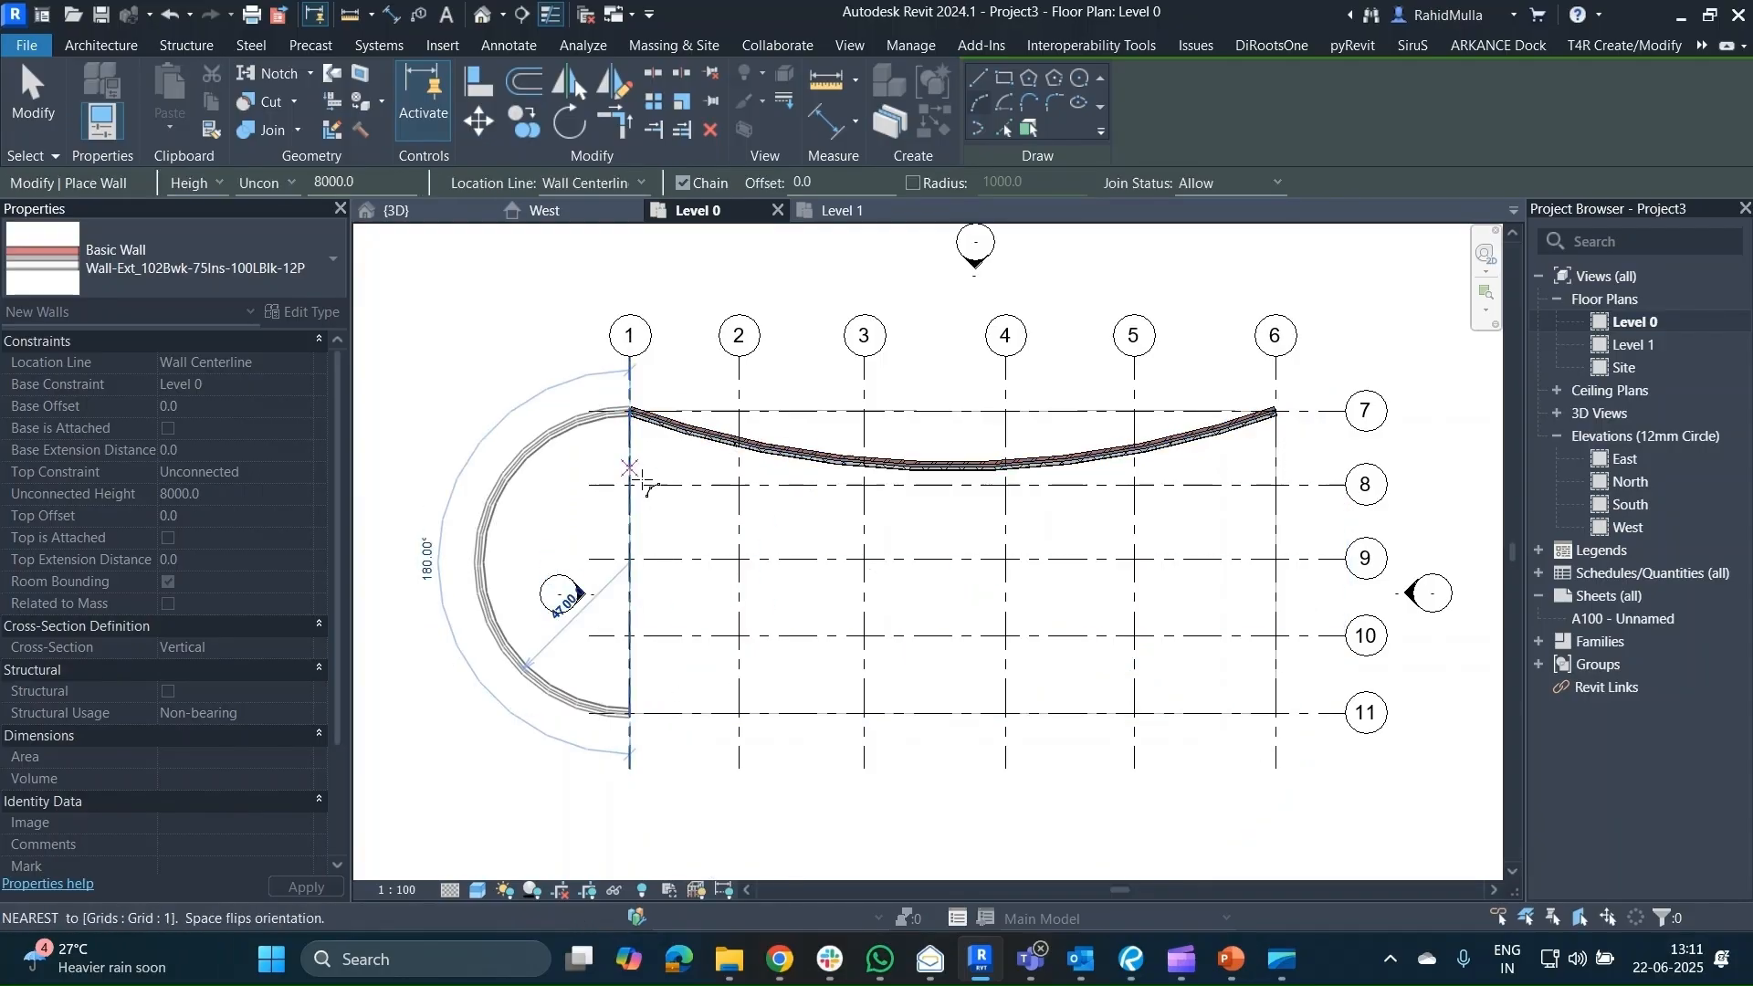
click(680, 524)
key(Escape)
key(Escape)
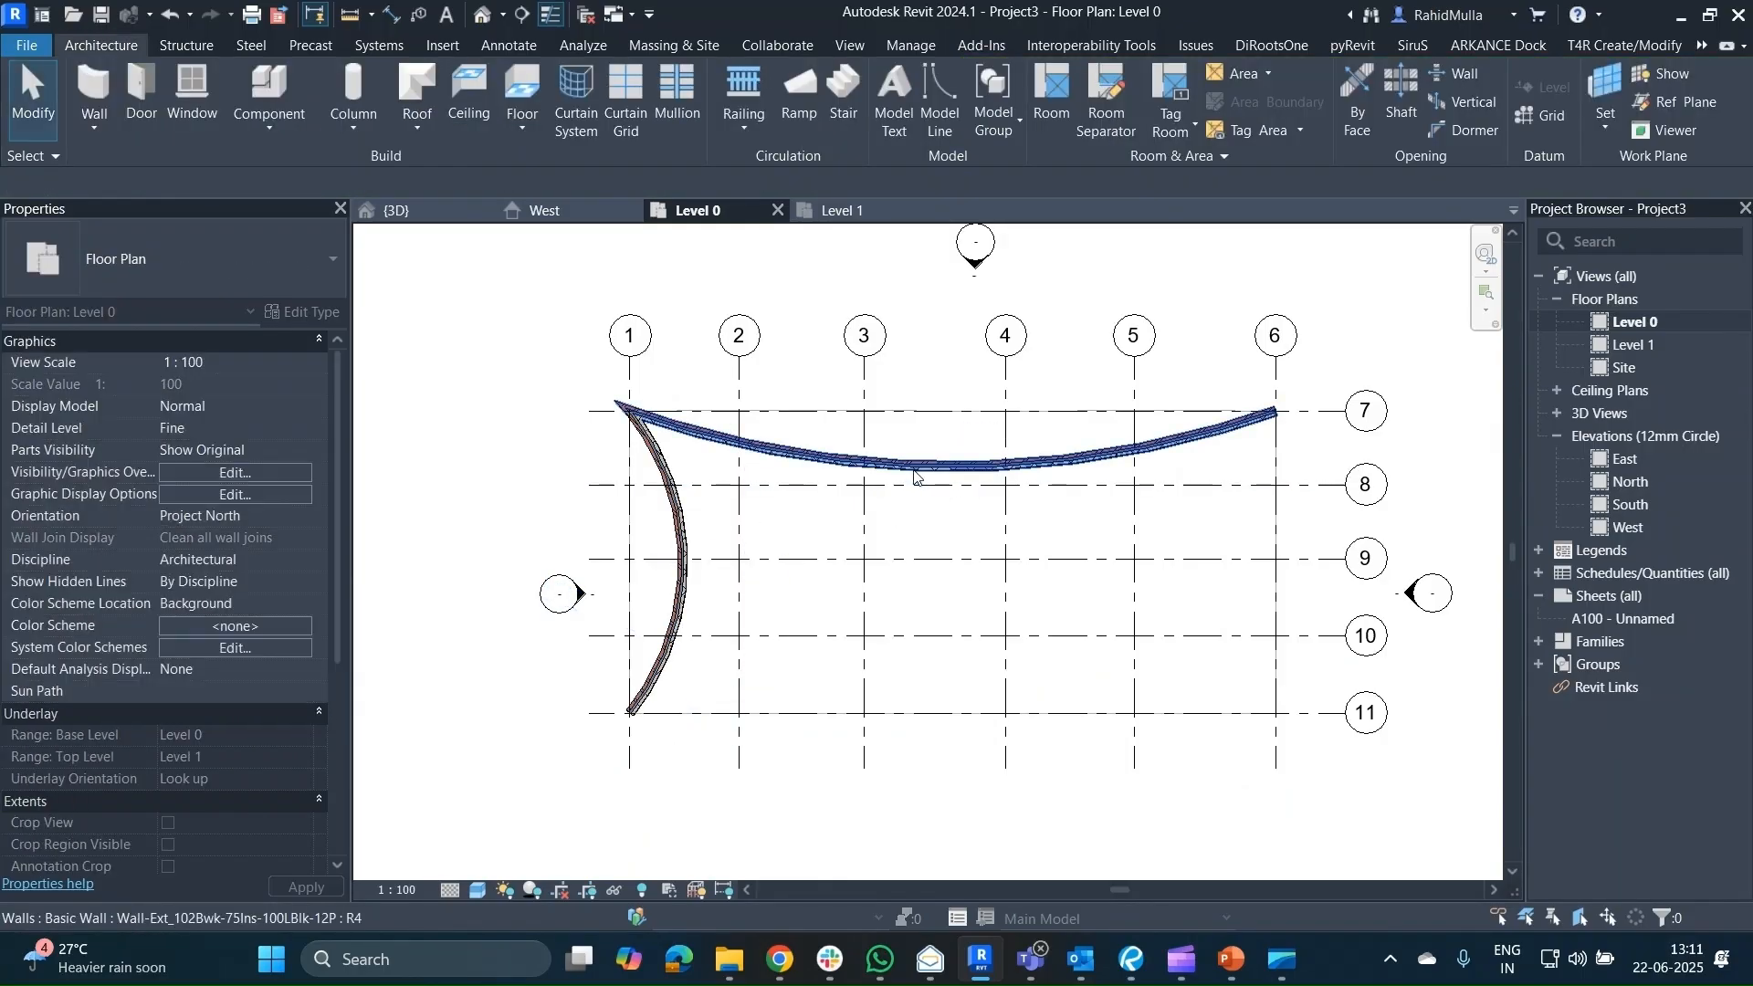
Mirror a copy of the grid 7 arc wall onto grid 11 about a horizontal axis through the grid 1 wall's midpoint.
click(915, 468)
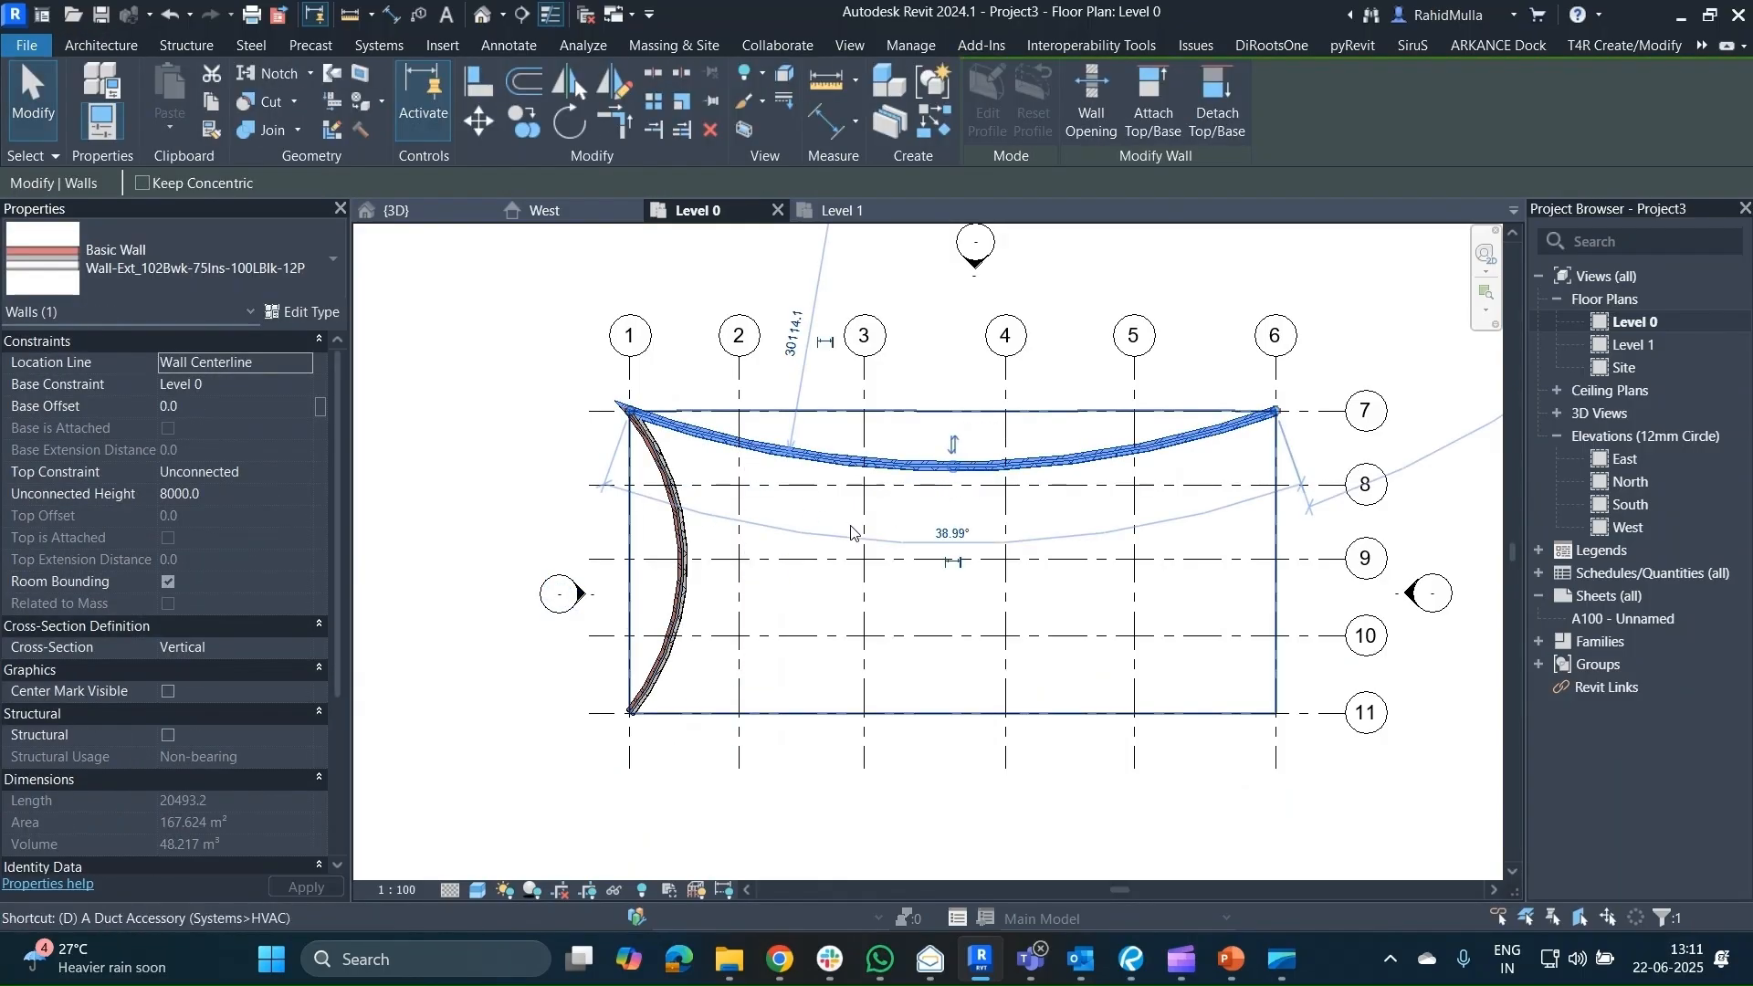
key(m)
click(686, 561)
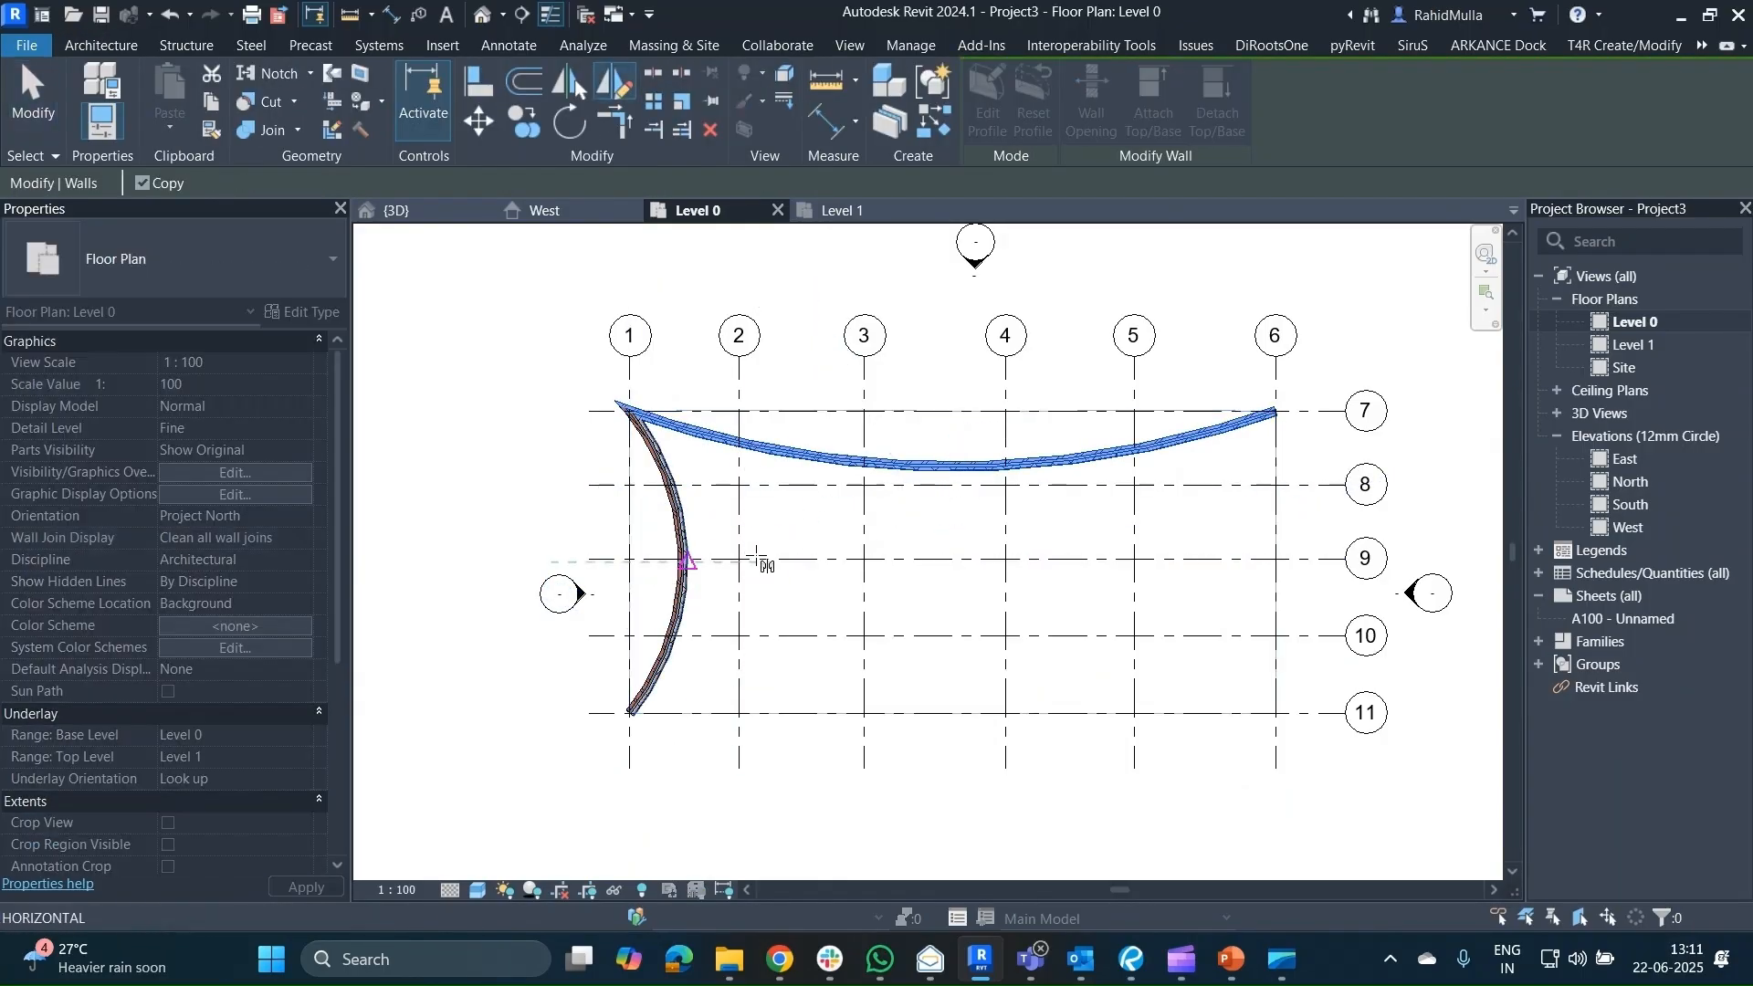
click(823, 562)
key(Escape)
click(669, 493)
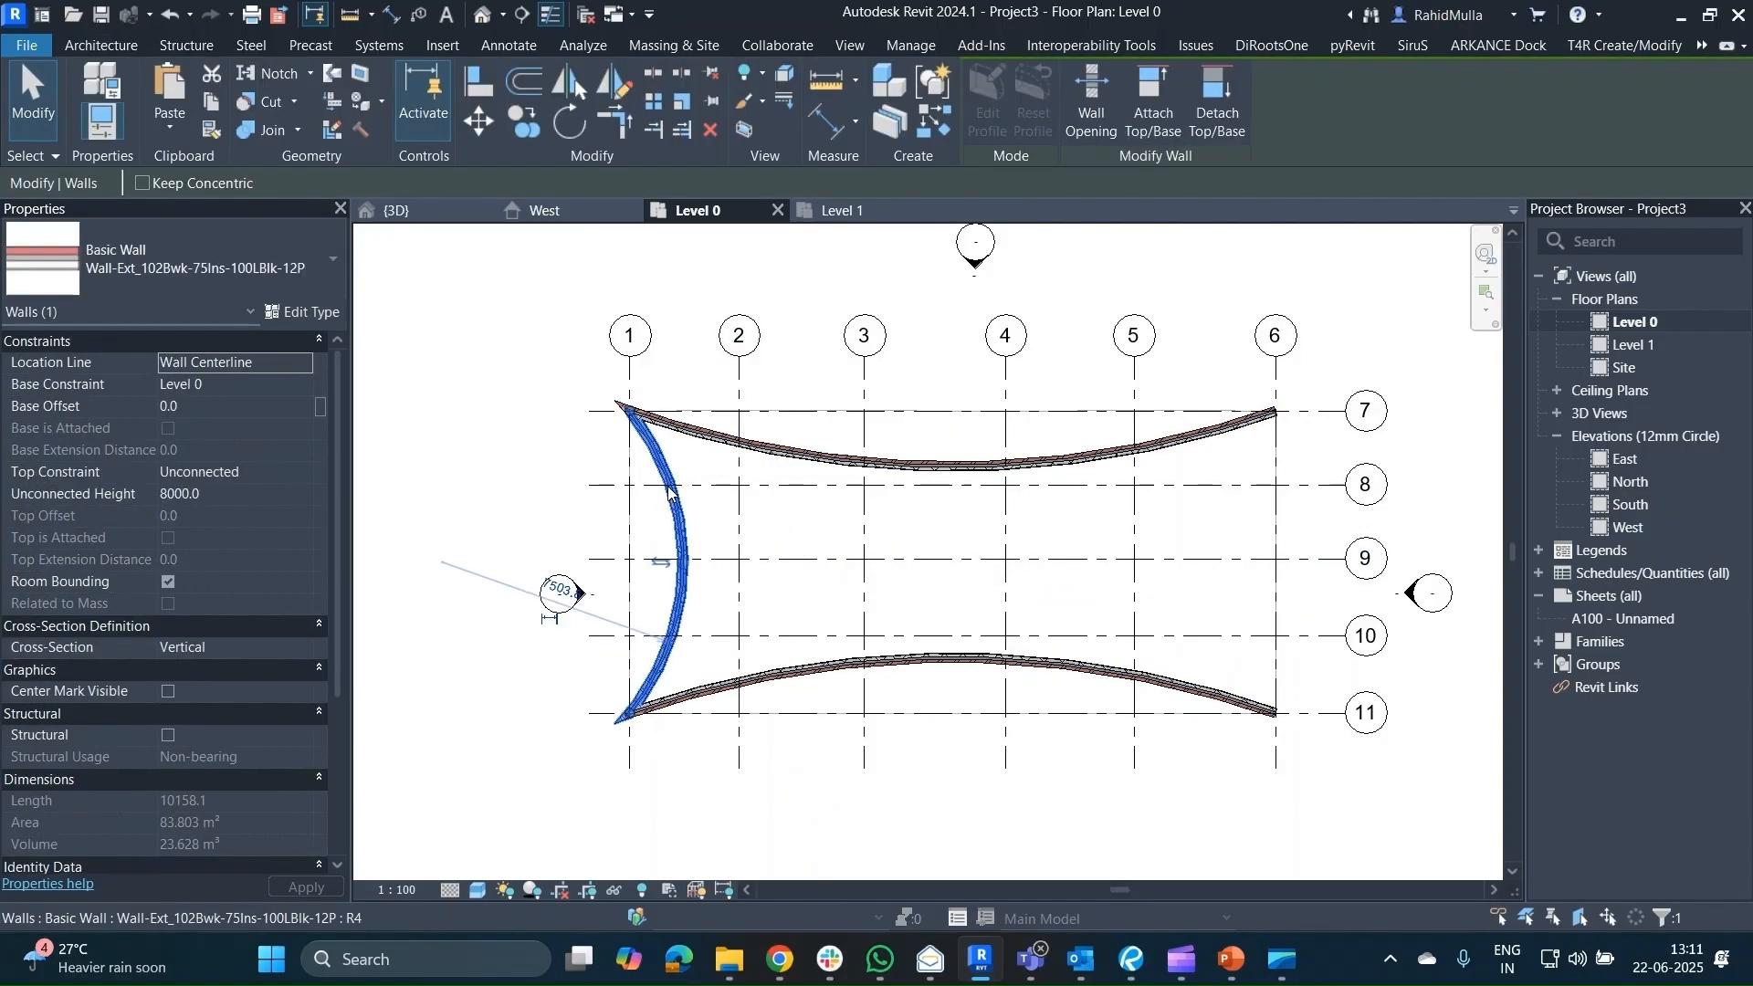
key(d)
key(m)
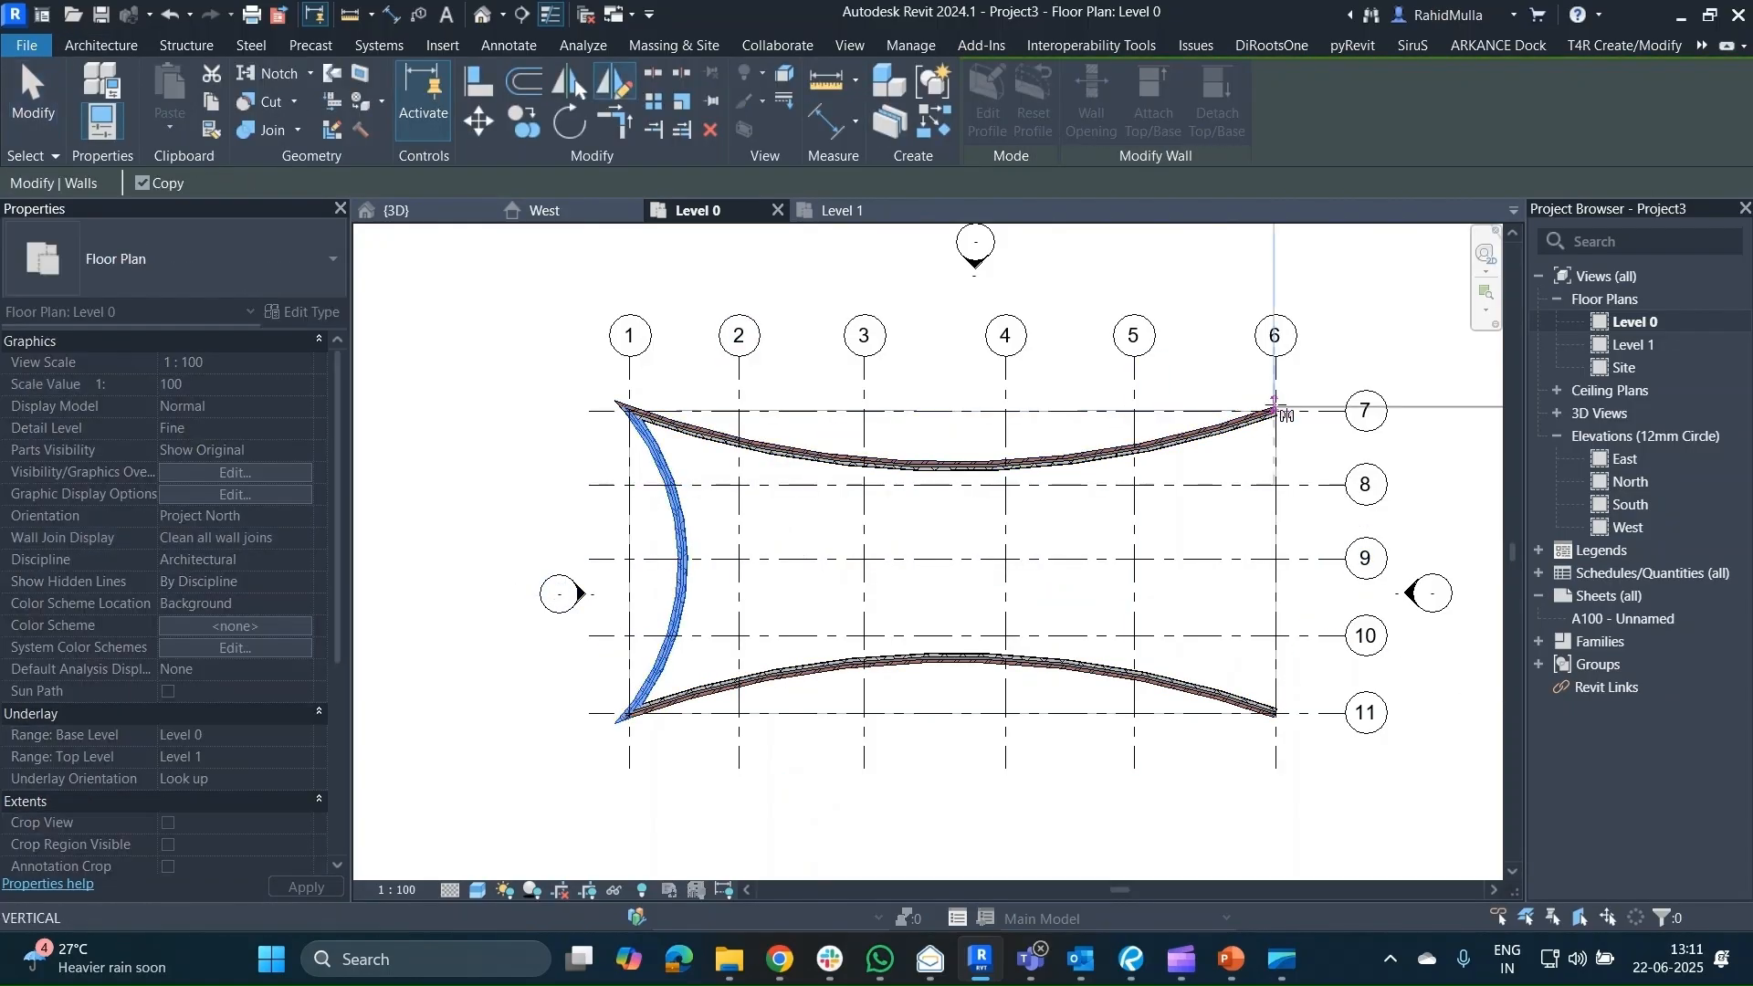
key(Escape)
key(Escape)
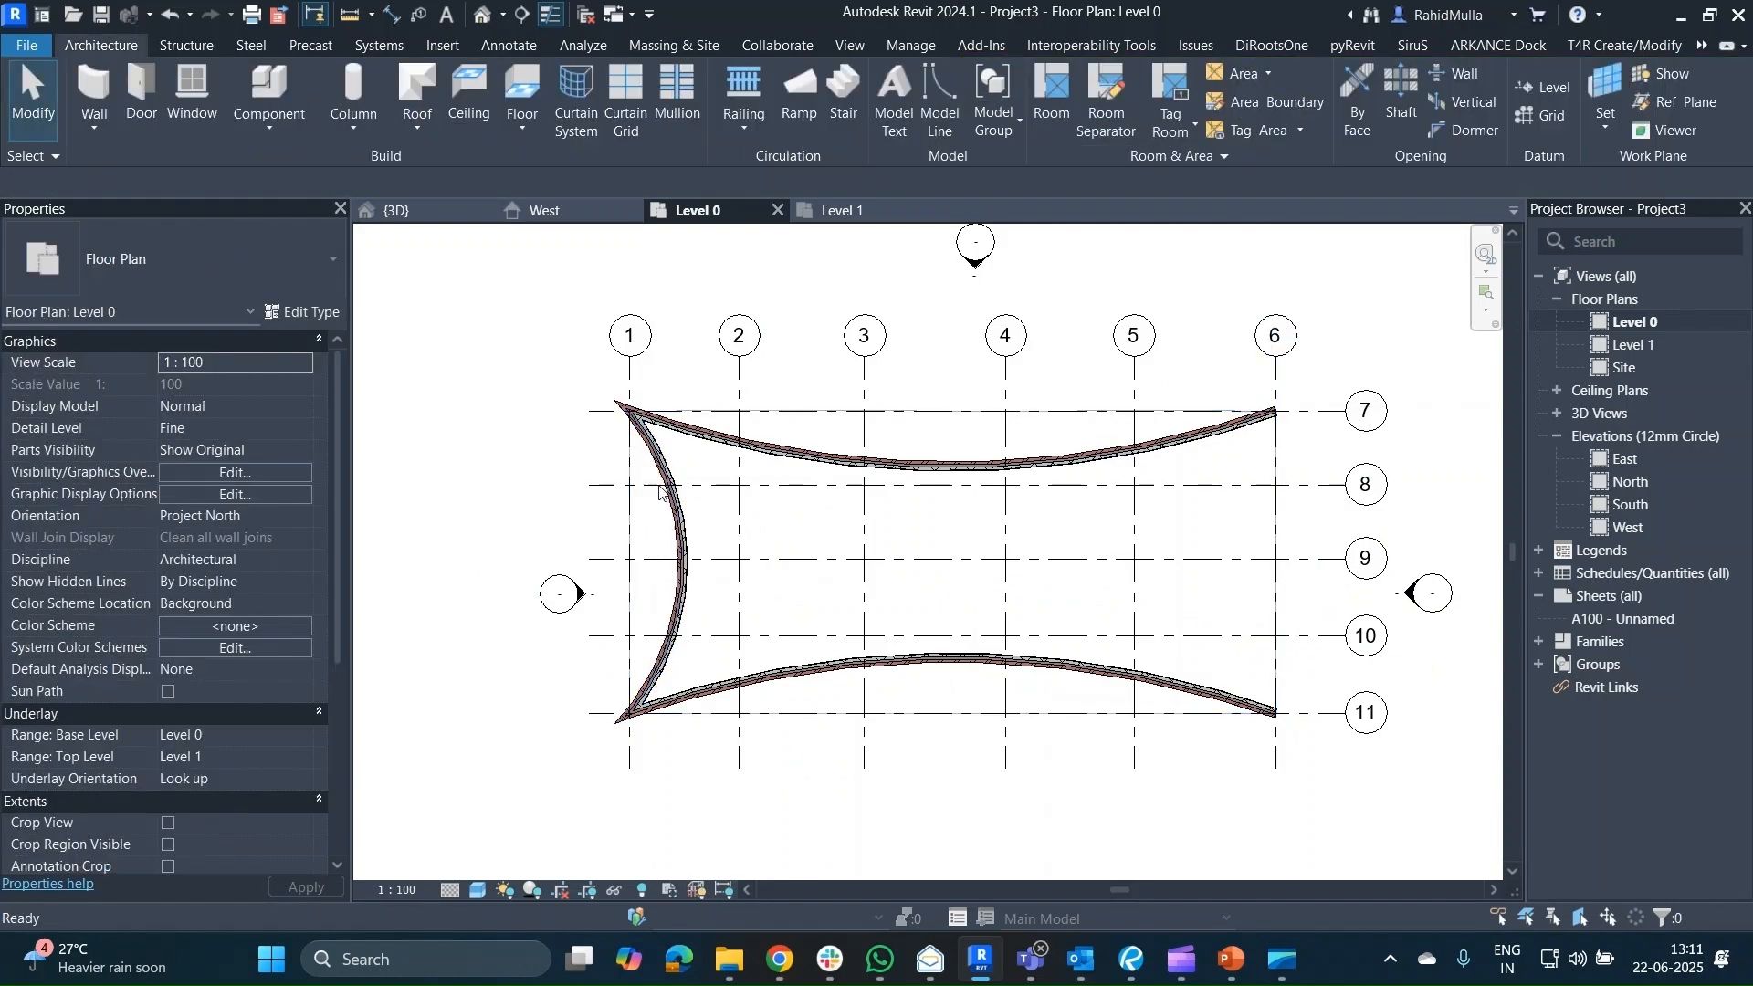
Try to mirror a copy of the grid 1 arc wall about a vertical axis at grid 6.
click(664, 486)
key(d)
key(m)
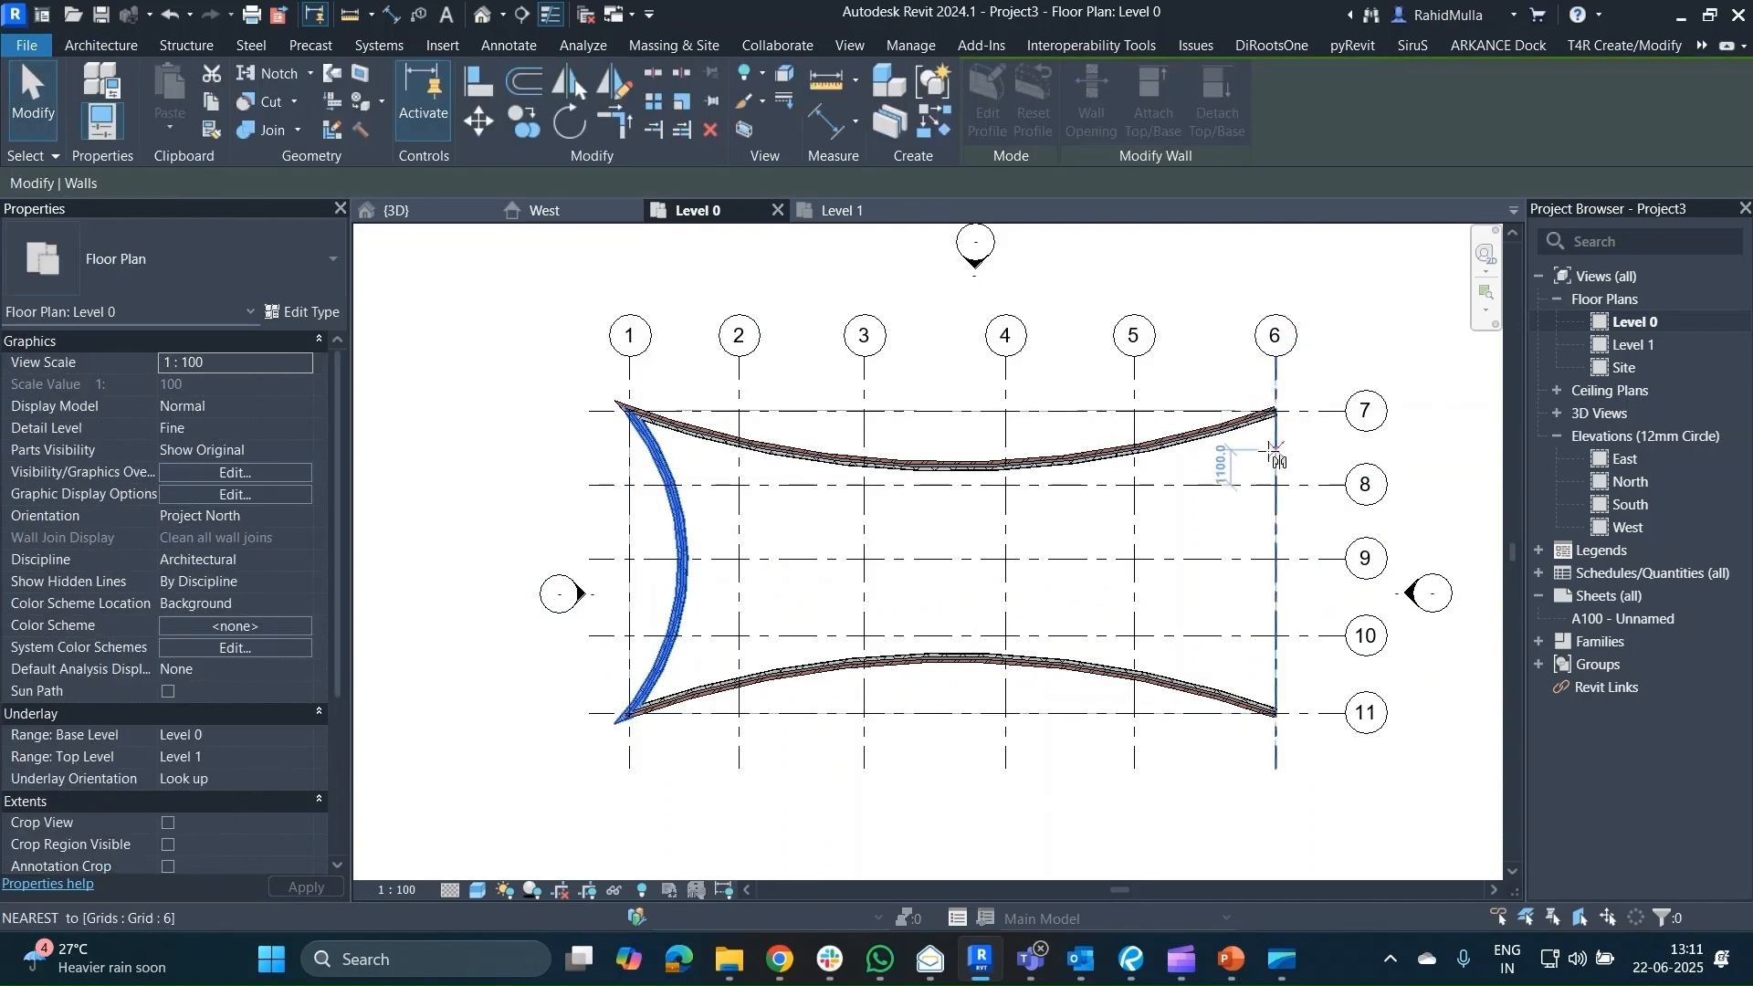
click(1276, 546)
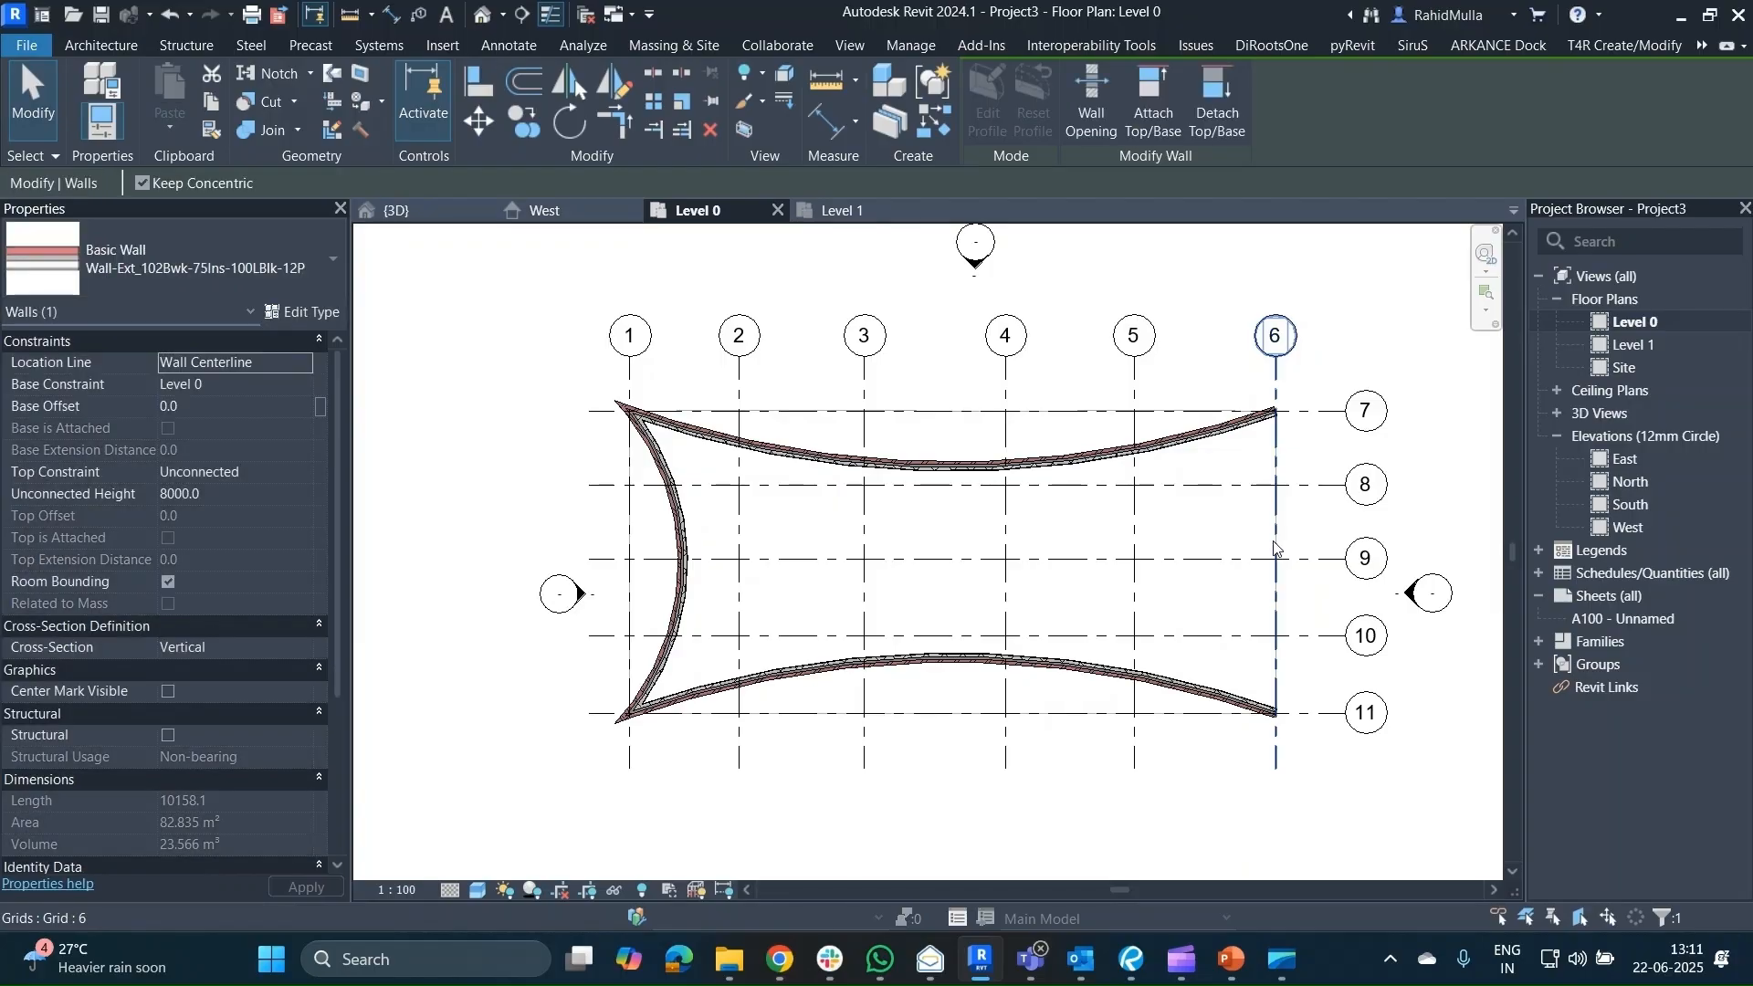
Delete the mirrored arc wall that lies far outside the grid beyond grid 6.
scroll(1275, 553, down, 1)
middle_drag(1237, 557, 736, 504)
scroll(919, 548, down, 1)
click(1317, 497)
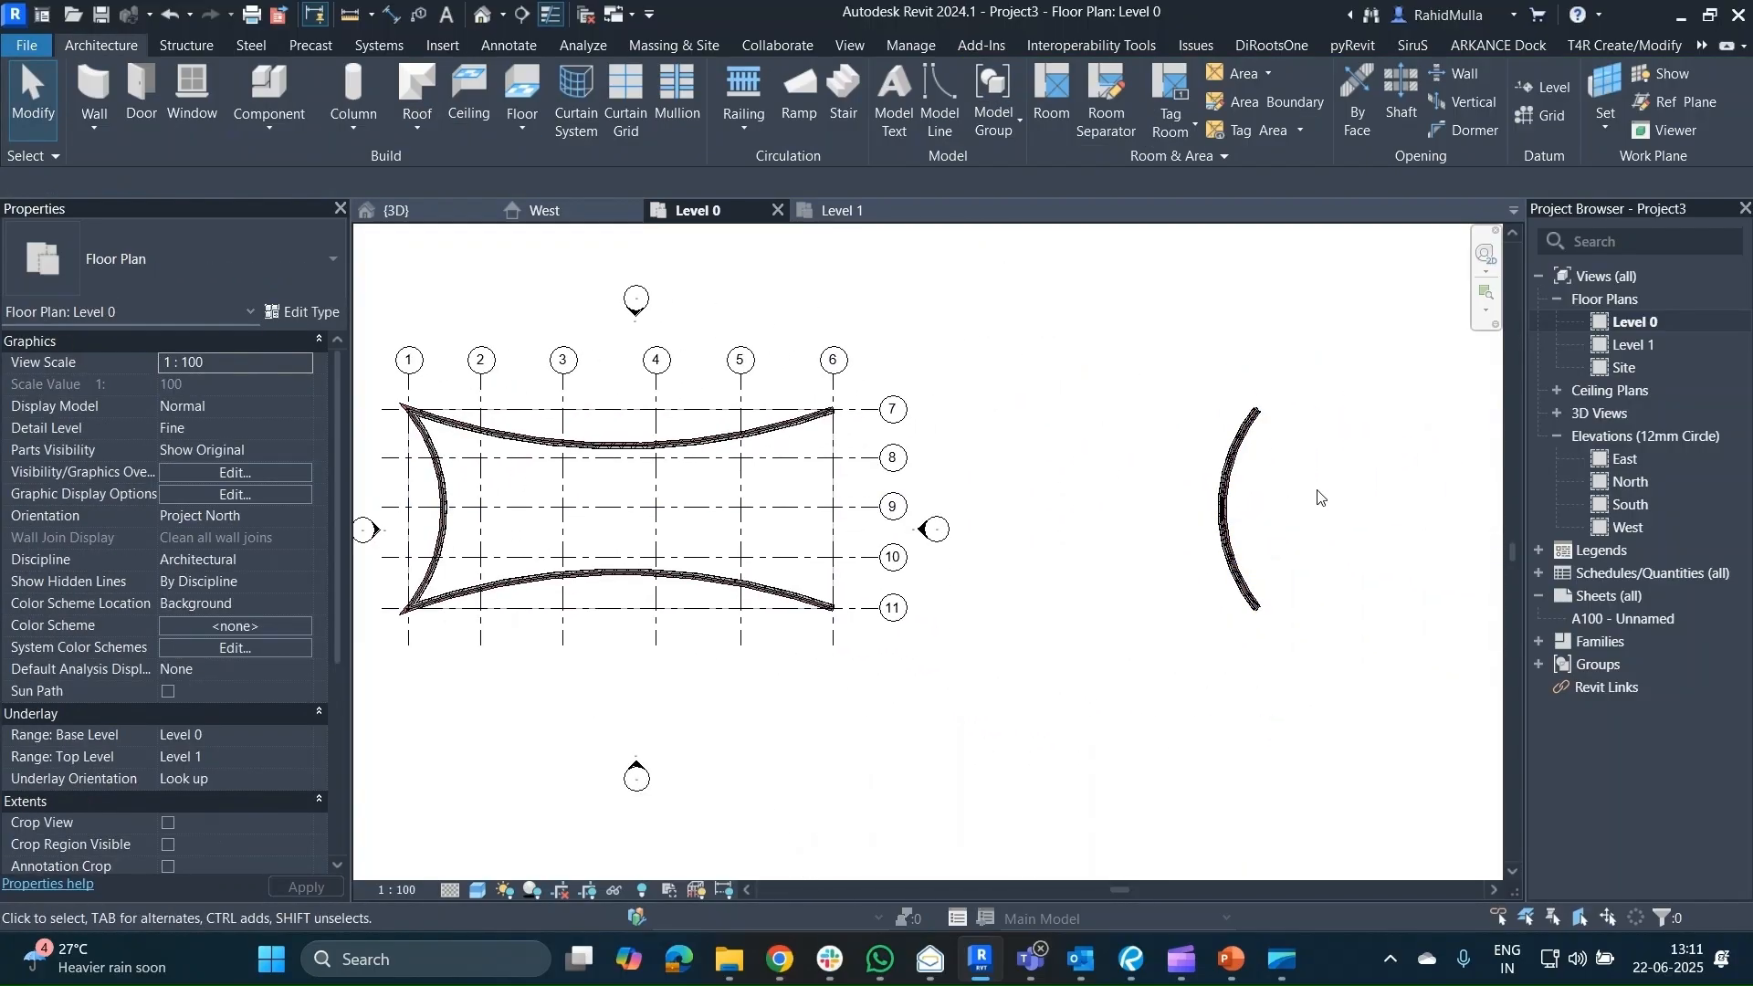
middle_drag(985, 434, 1049, 431)
drag(1268, 371, 1378, 711)
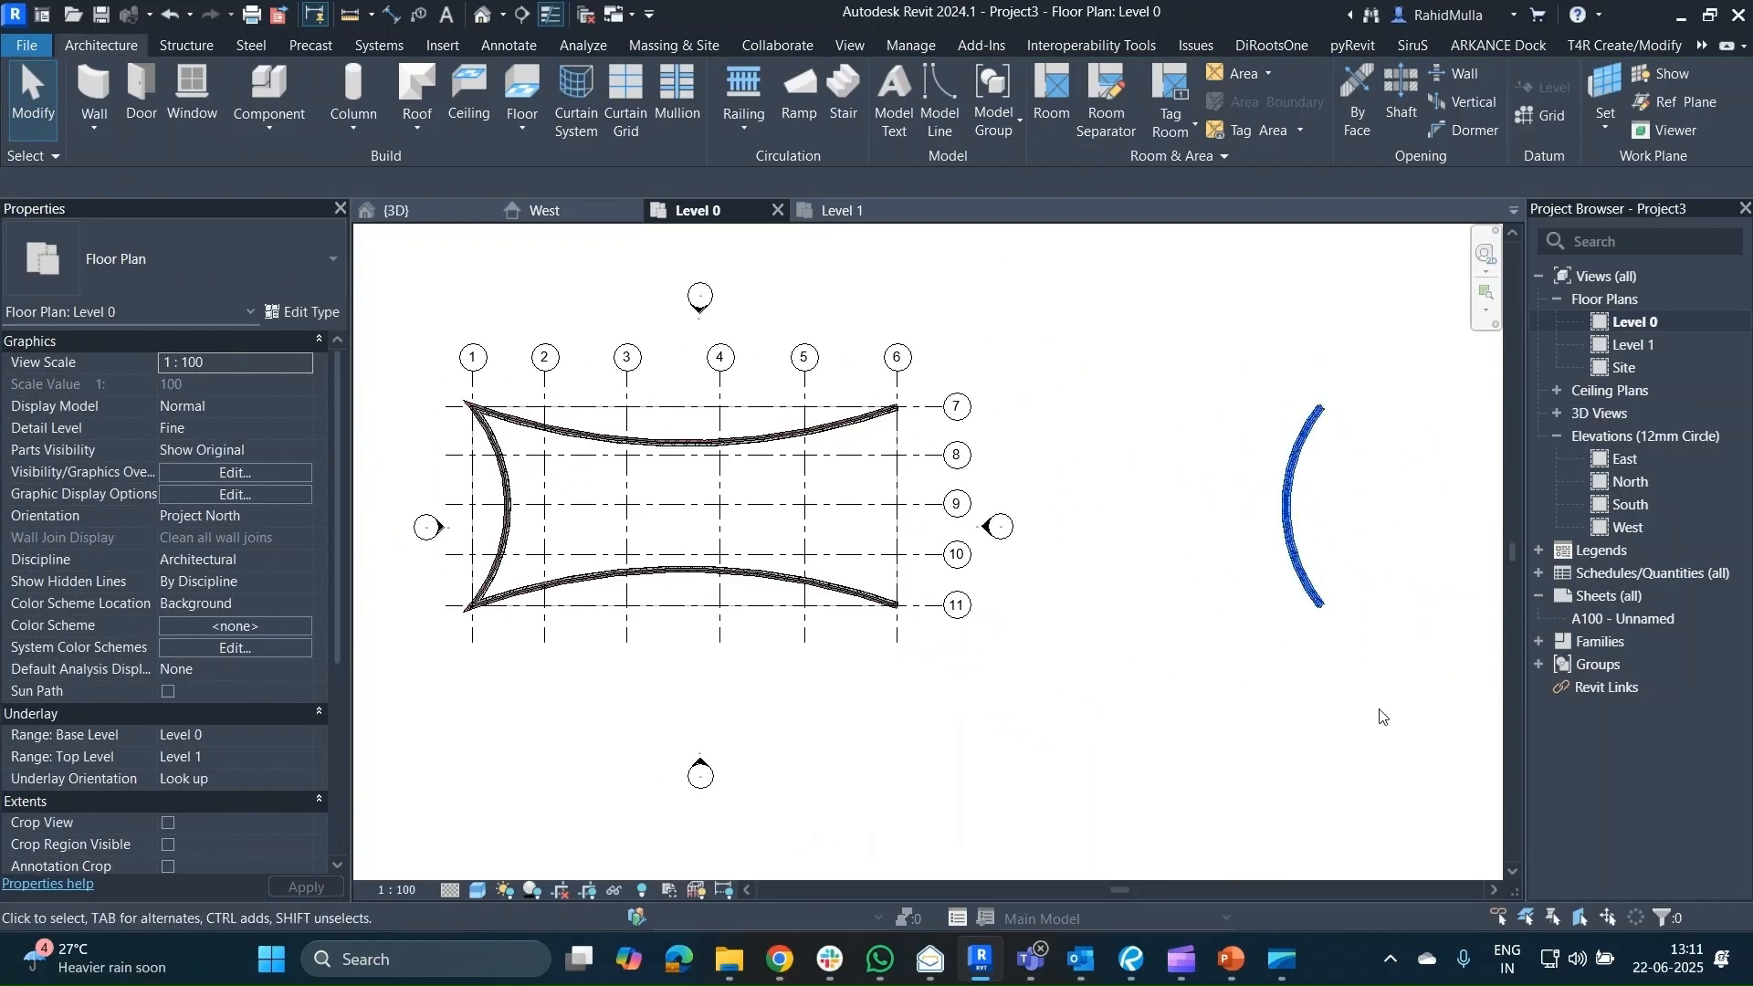
key(Delete)
Mirror a copy of the grid 1 arc wall about a vertical axis between grids 3 and 4.
click(503, 466)
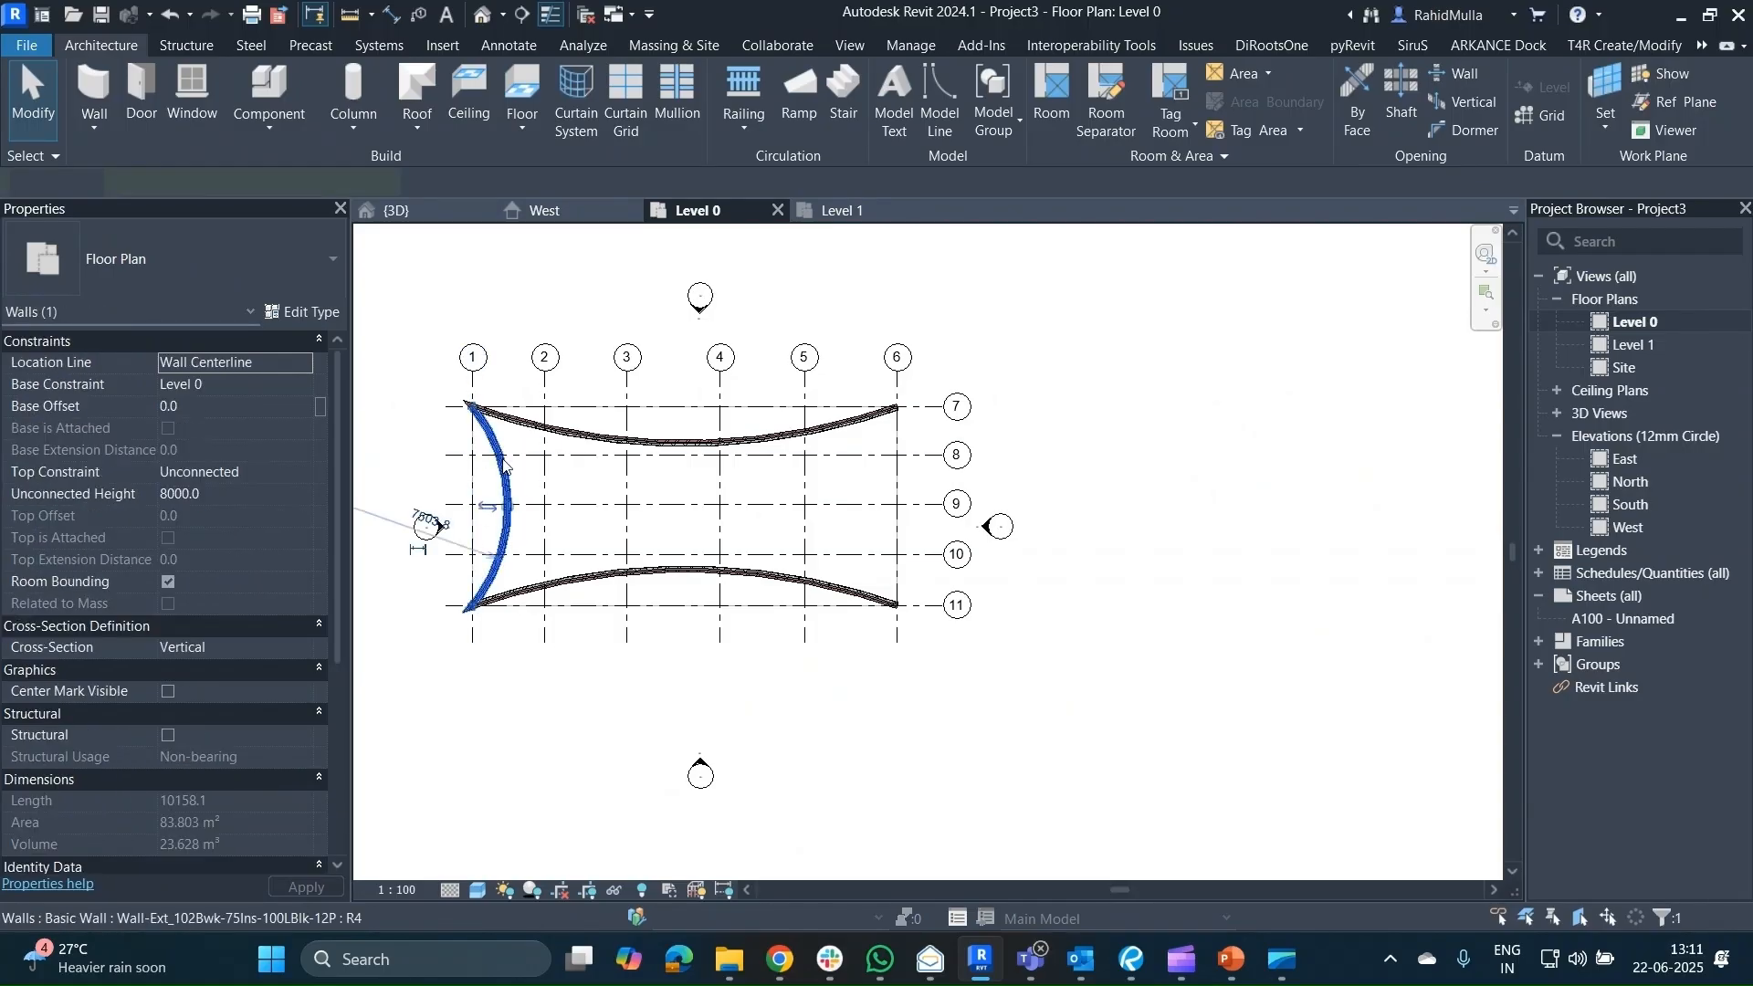
key(Escape)
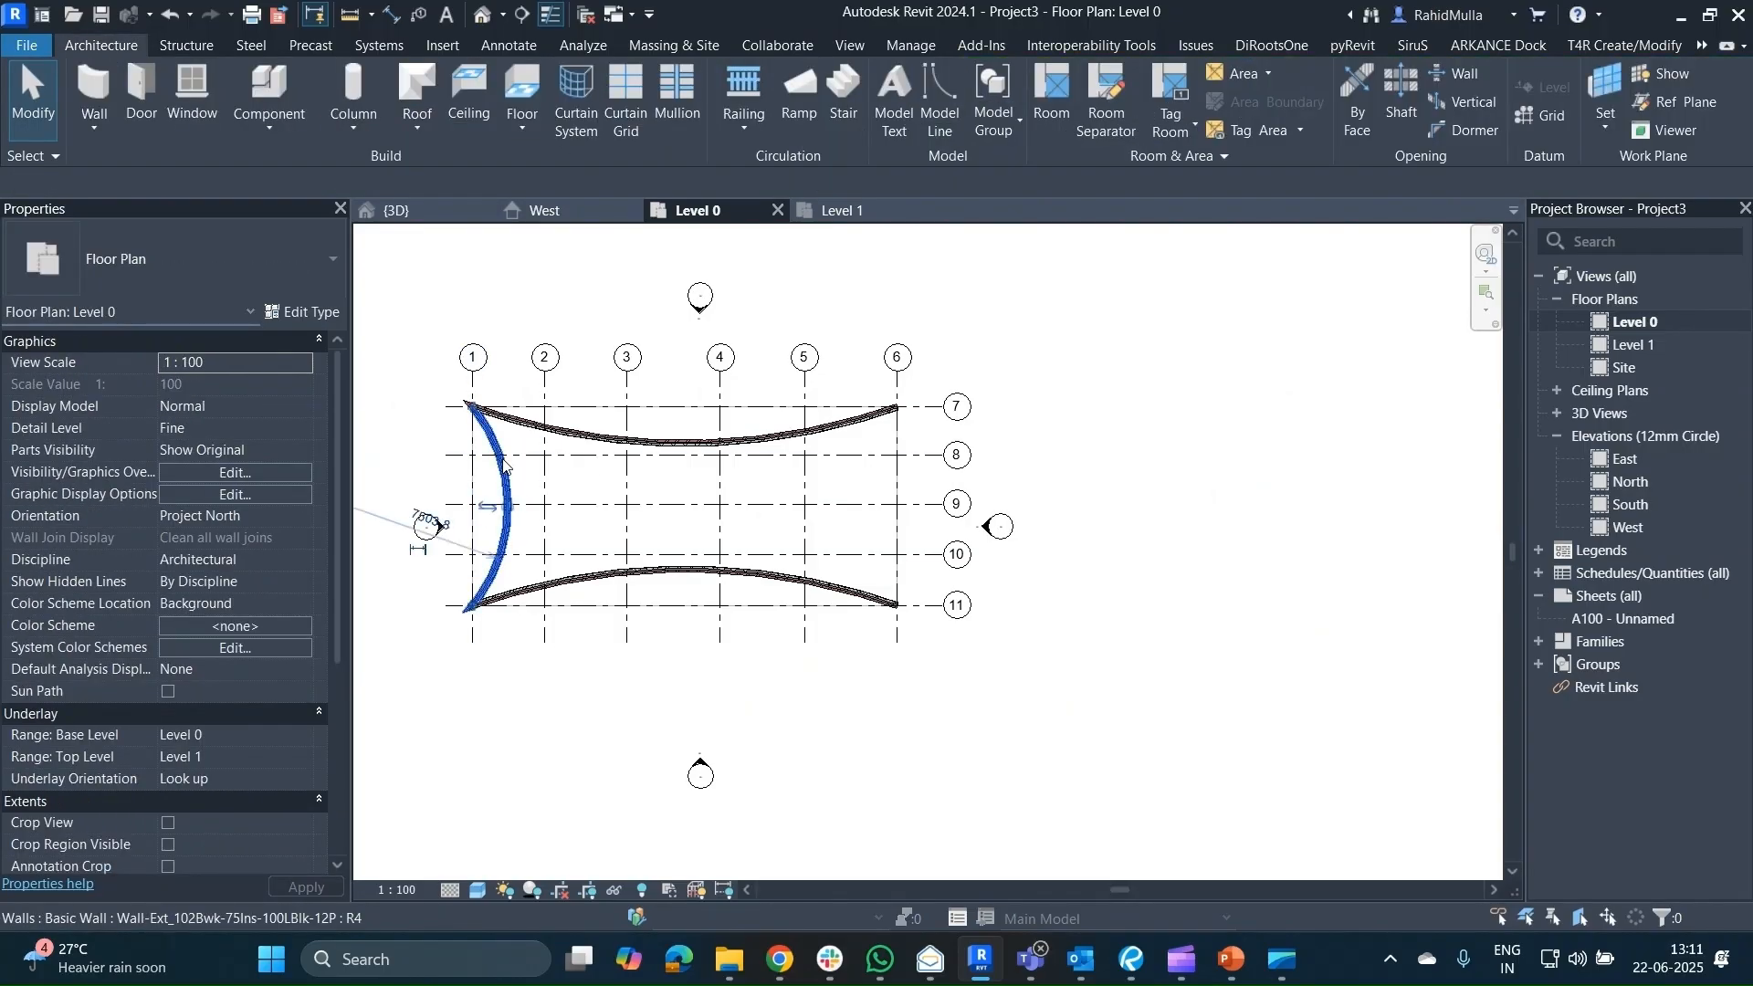
click(505, 462)
key(d)
key(m)
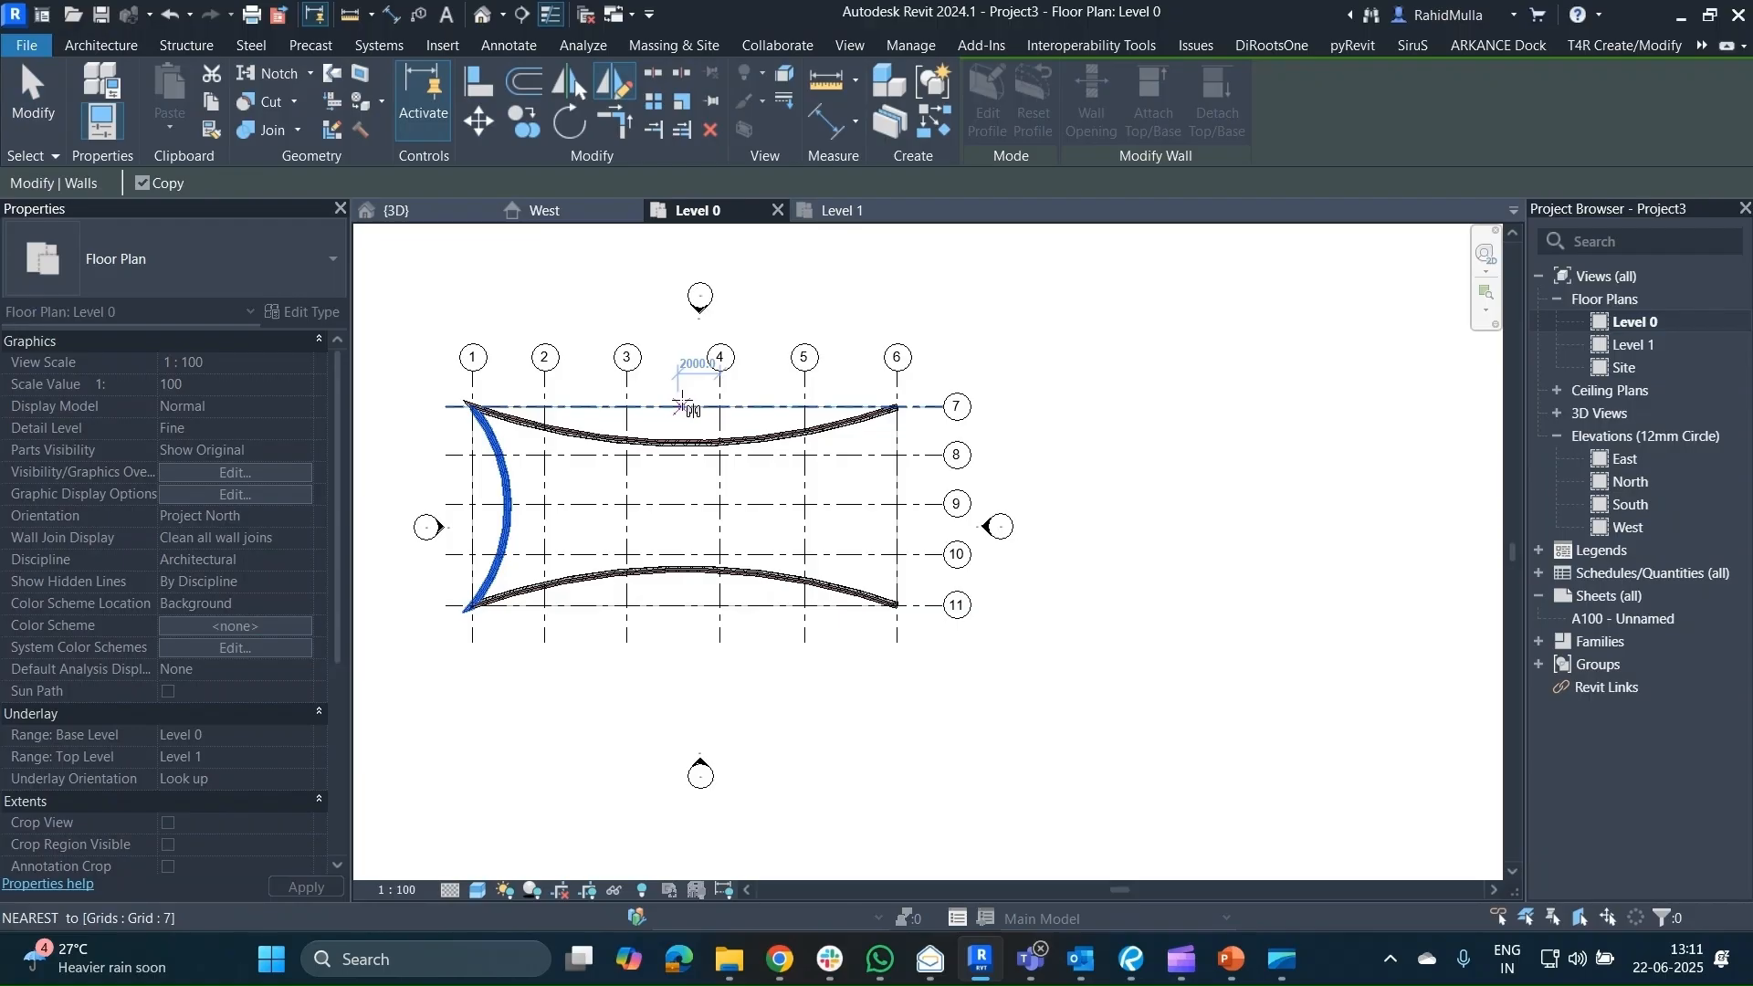
click(668, 408)
click(668, 503)
key(Escape)
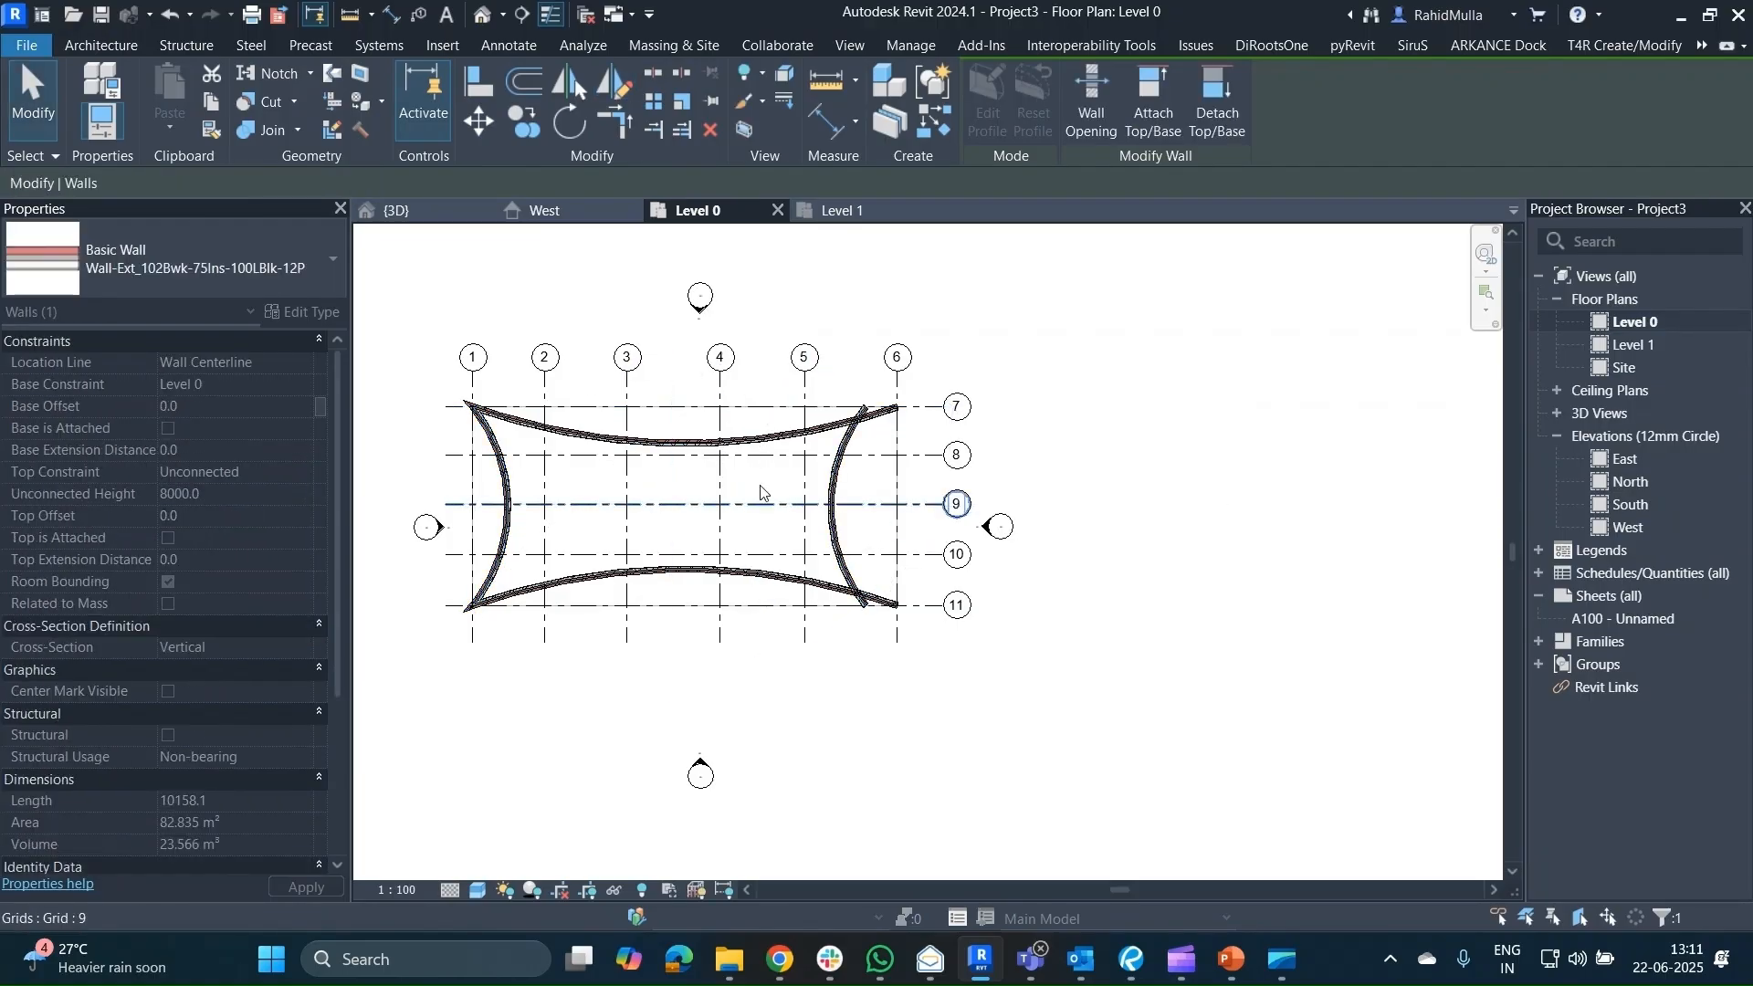
scroll(879, 425, up, 1)
key(Escape)
Shift the mirrored arc wall horizontally outward so that it straddles grid 6.
click(836, 466)
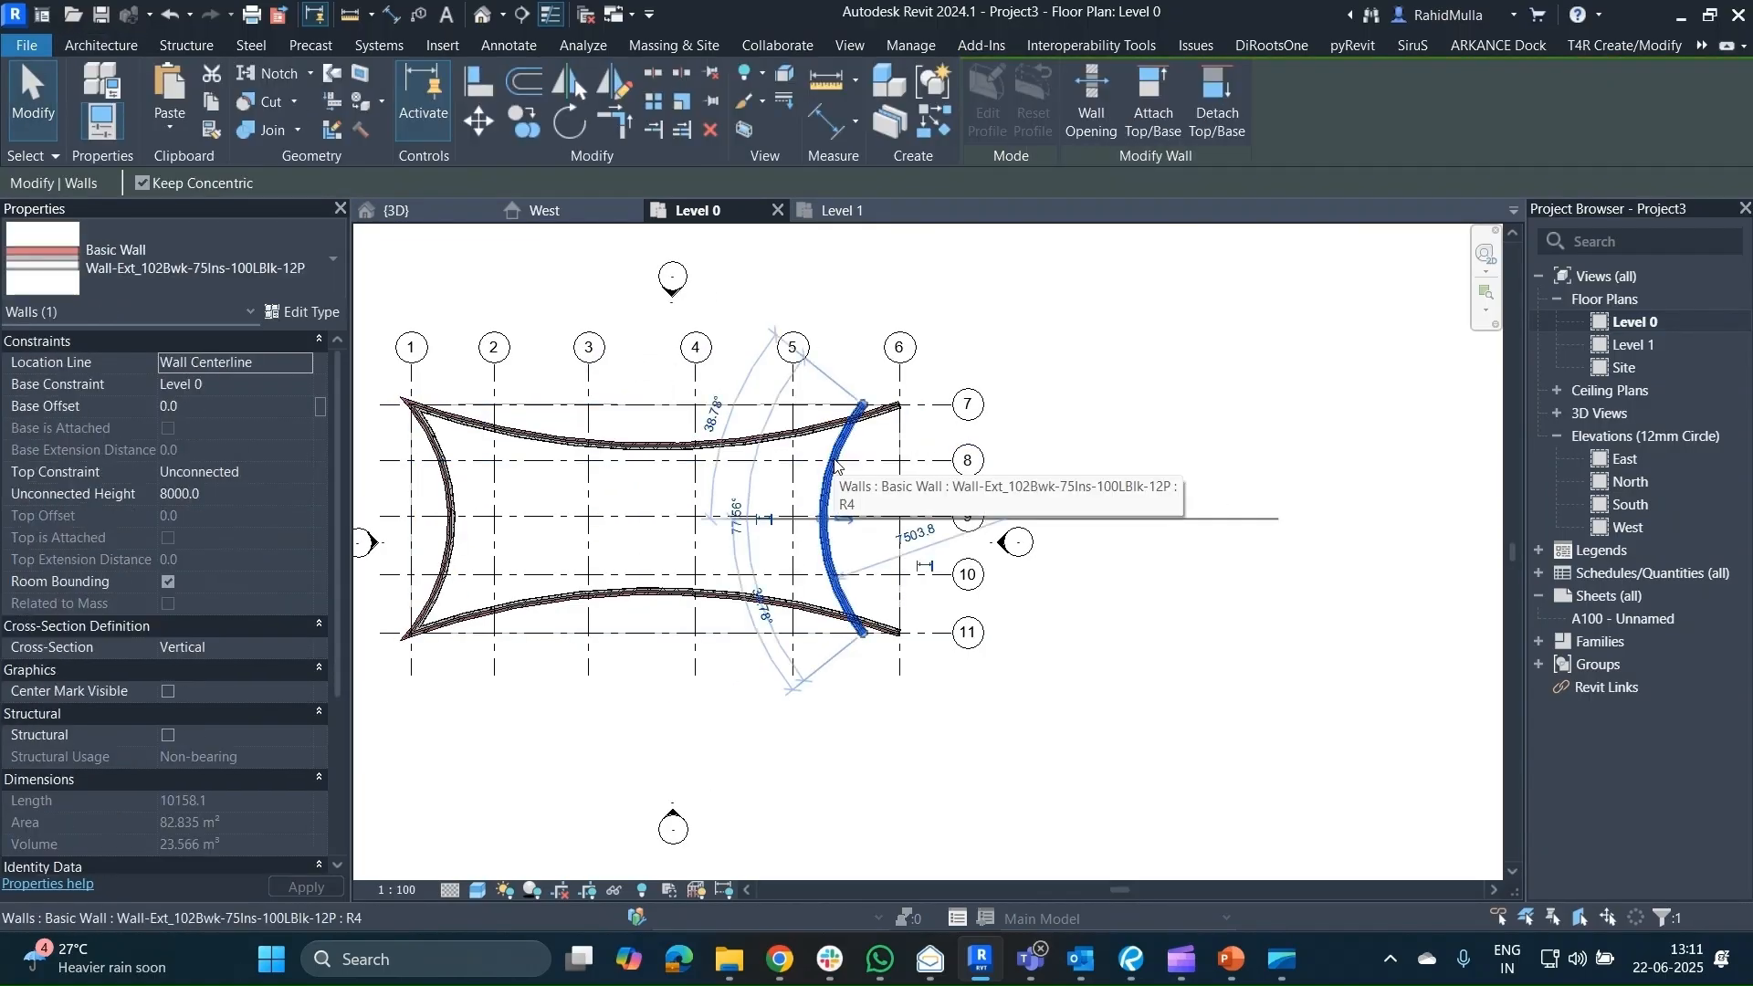
scroll(837, 445, up, 1)
drag(836, 444, 922, 443)
key(Escape)
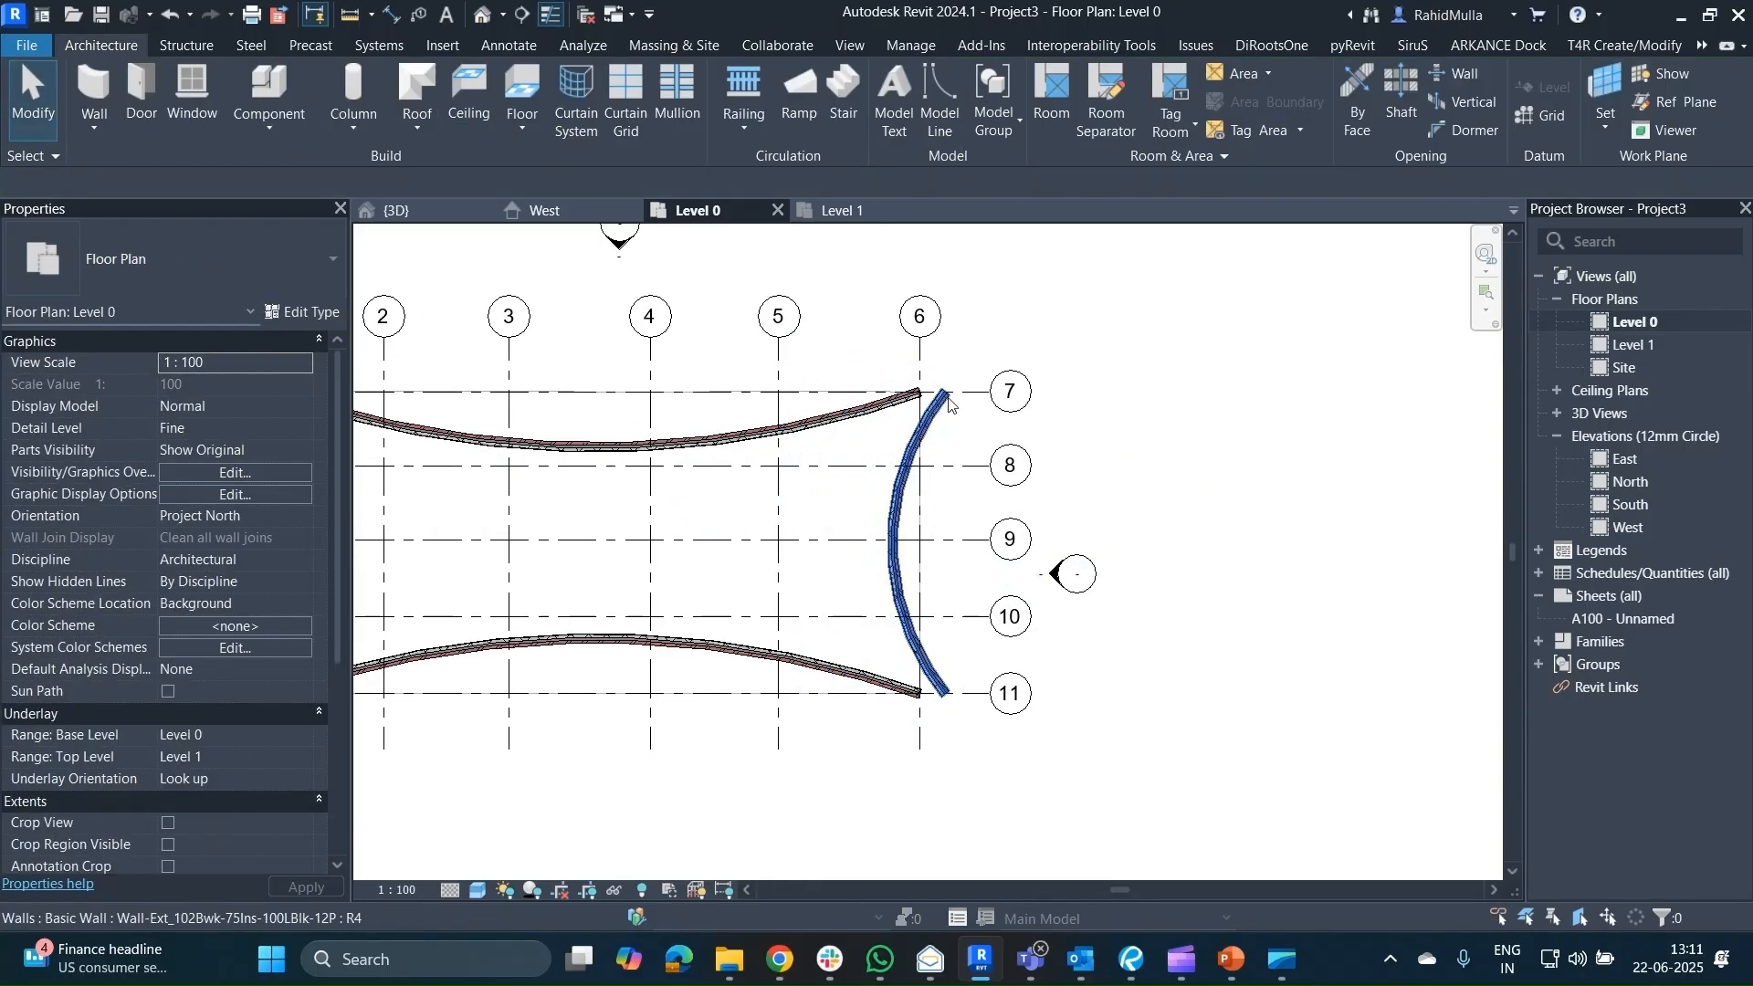
Move the mirrored arc wall by its upper endpoint onto the end of the grid 7 wall at grid 6.
scroll(948, 397, up, 2)
scroll(948, 396, down, 1)
click(932, 406)
click(932, 406)
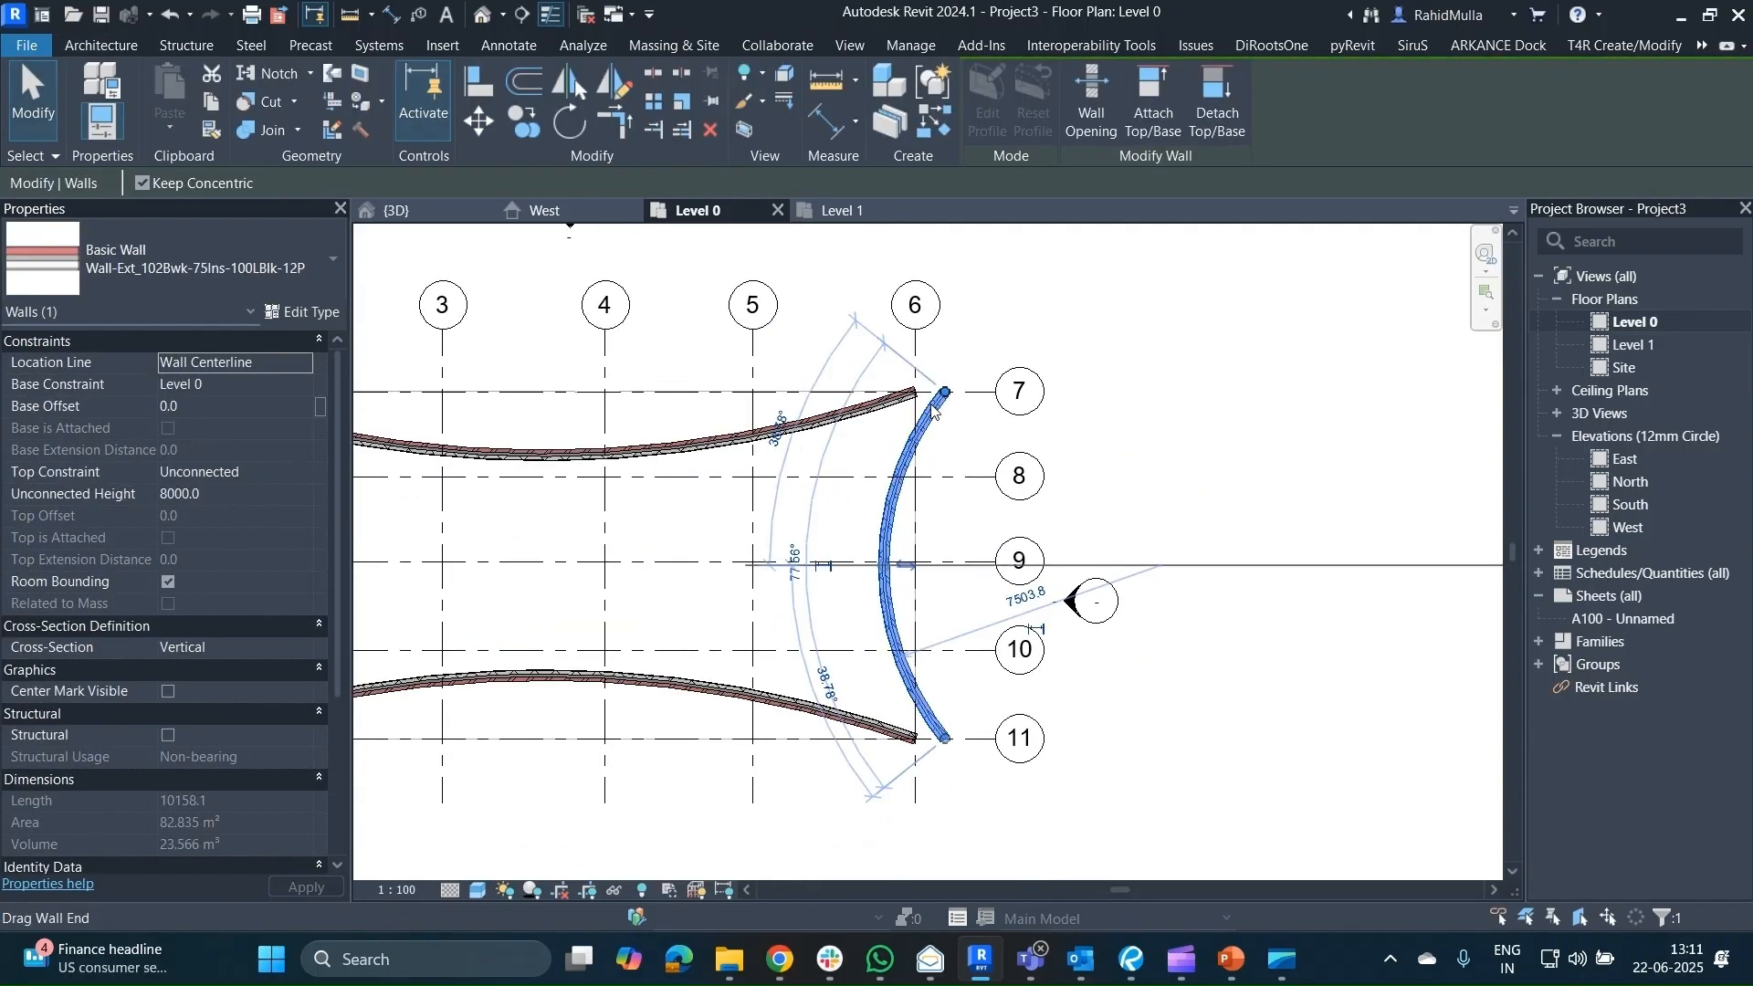
key(m)
key(v)
scroll(935, 402, up, 3)
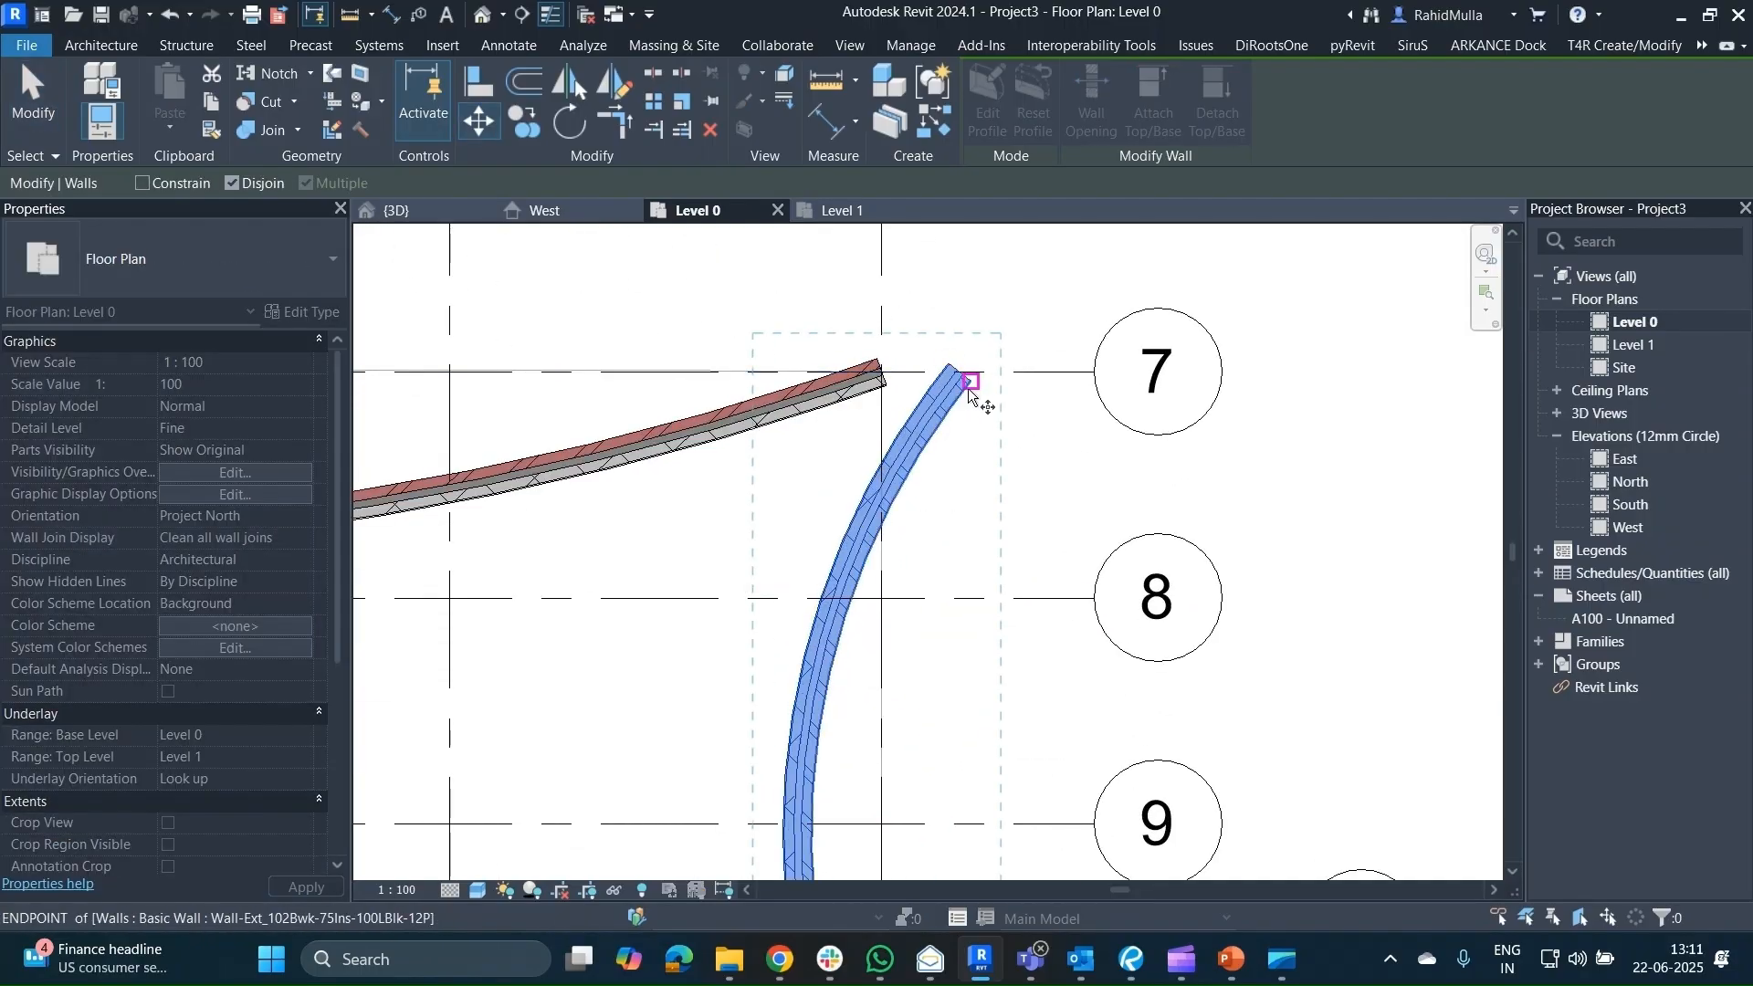
click(945, 392)
click(882, 388)
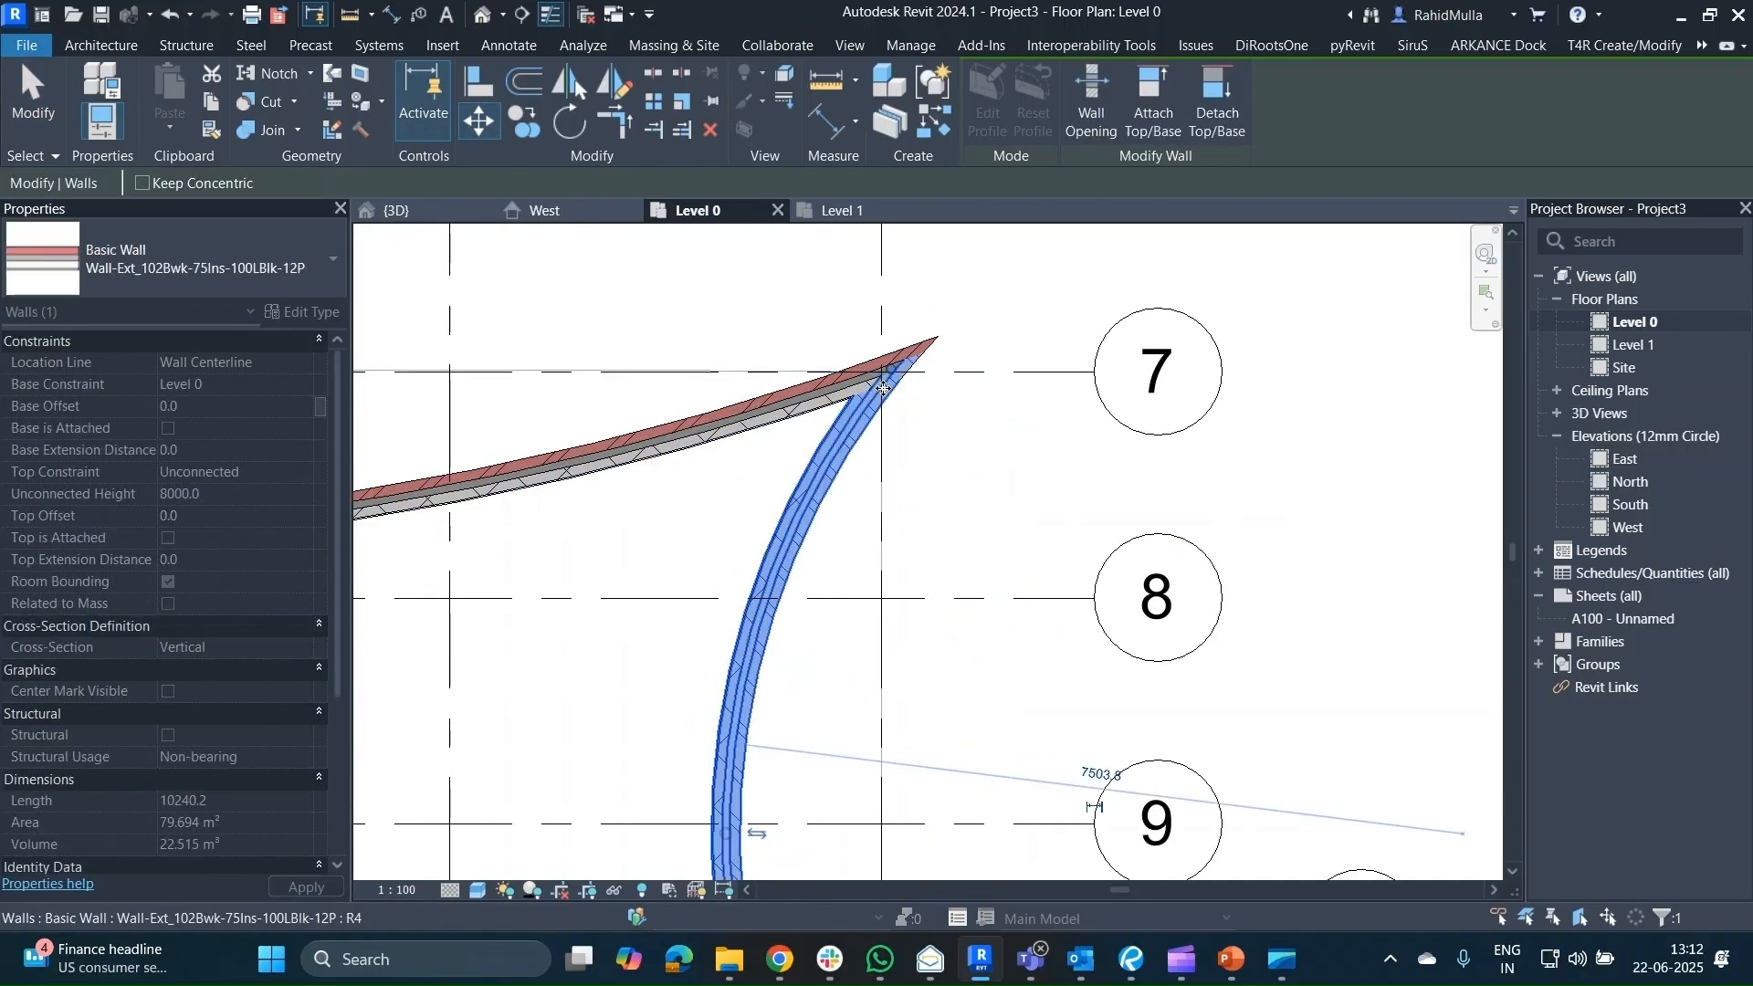
key(Escape)
In the 3D view, attach the top of the short arc wall on grid 1 to the wavy roof.
scroll(895, 393, down, 6)
scroll(894, 395, down, 1)
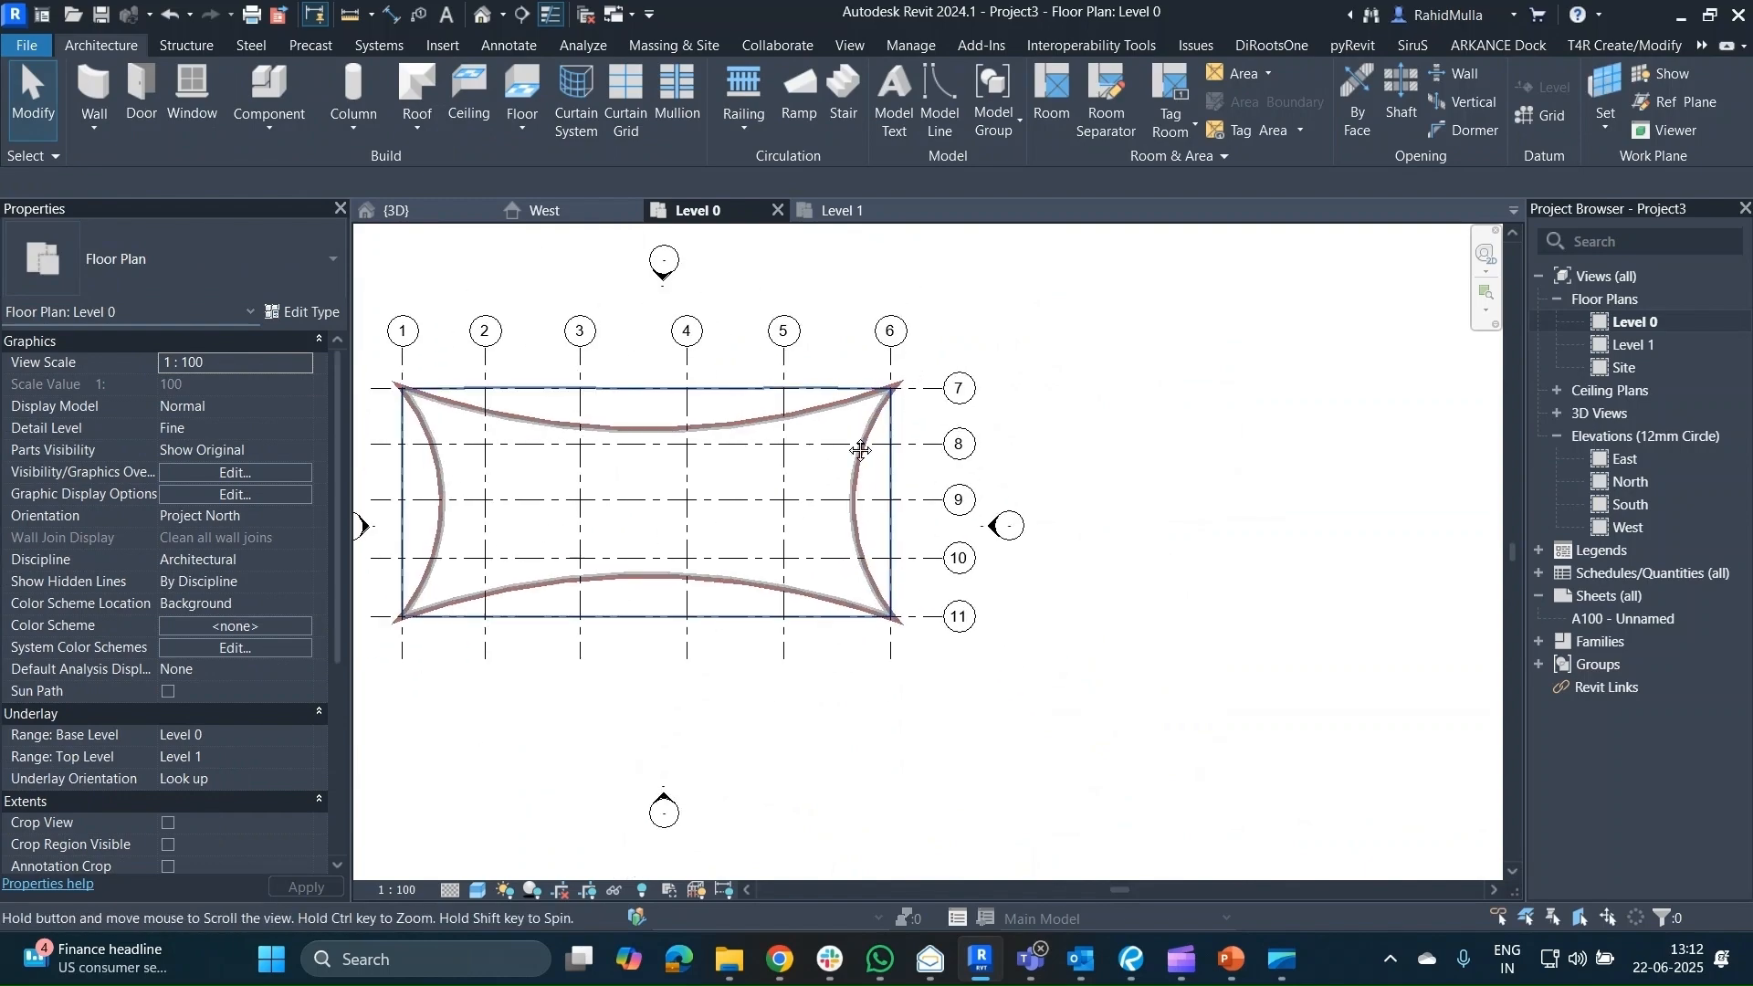
middle_drag(861, 448, 1188, 466)
click(395, 210)
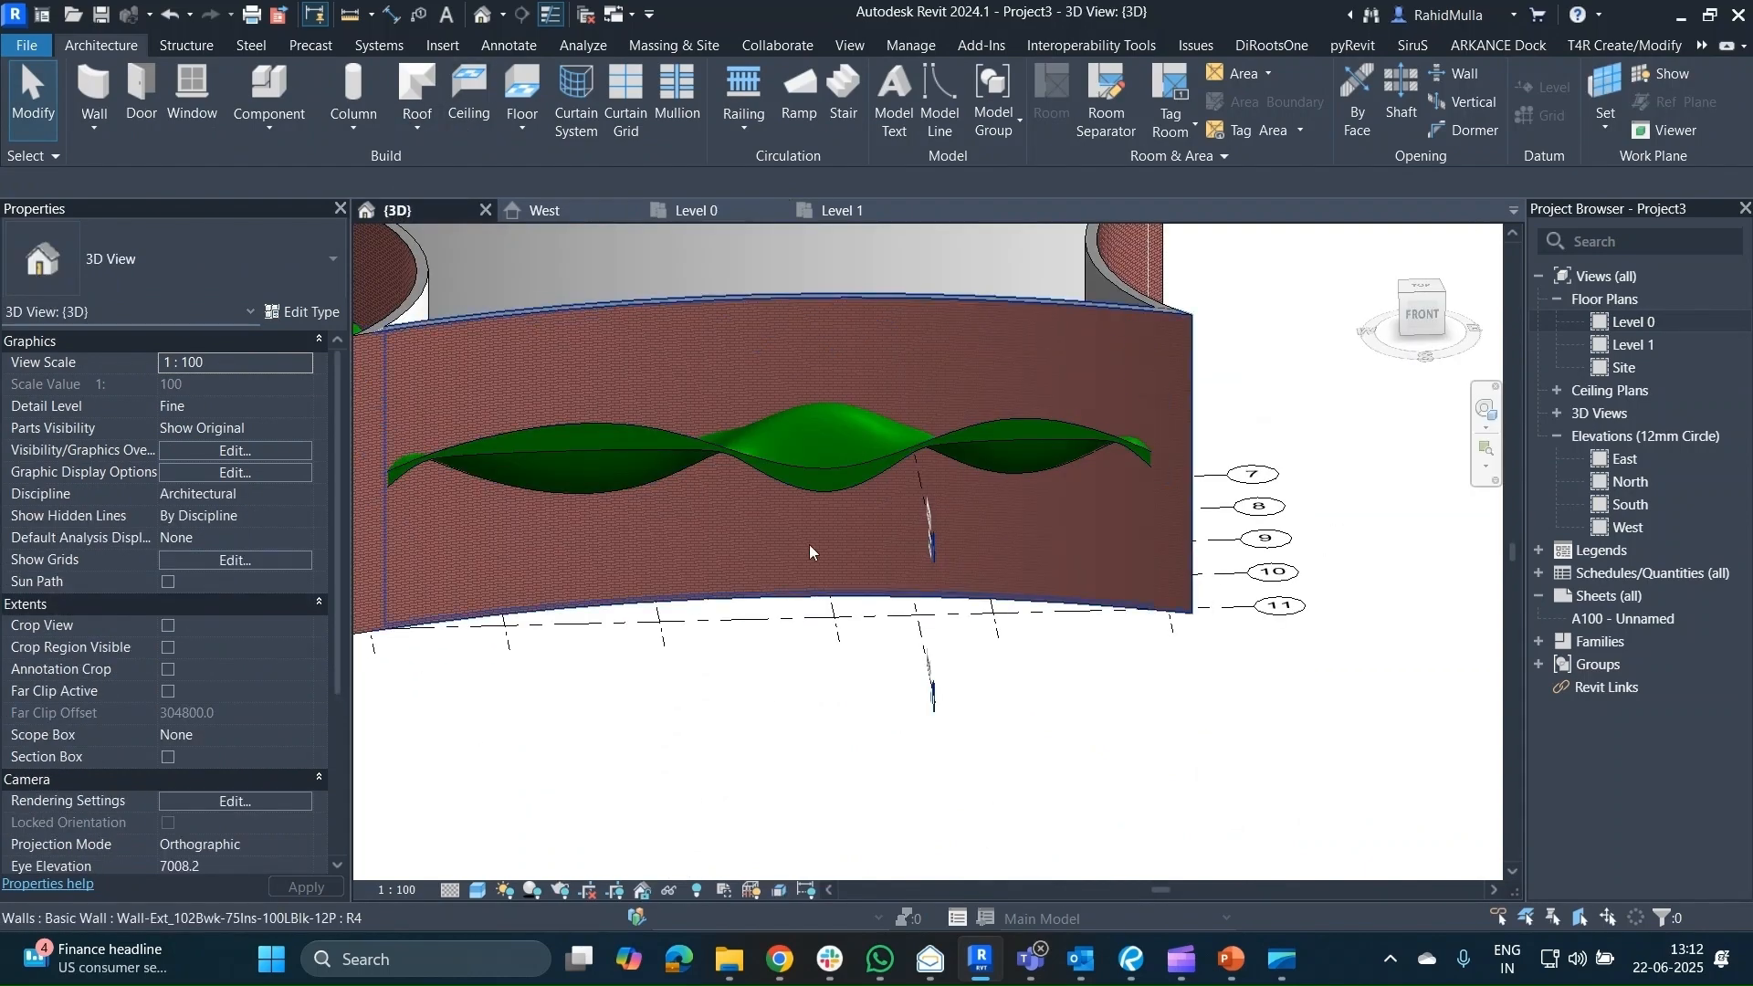
shift+middle_drag(814, 552, 695, 580)
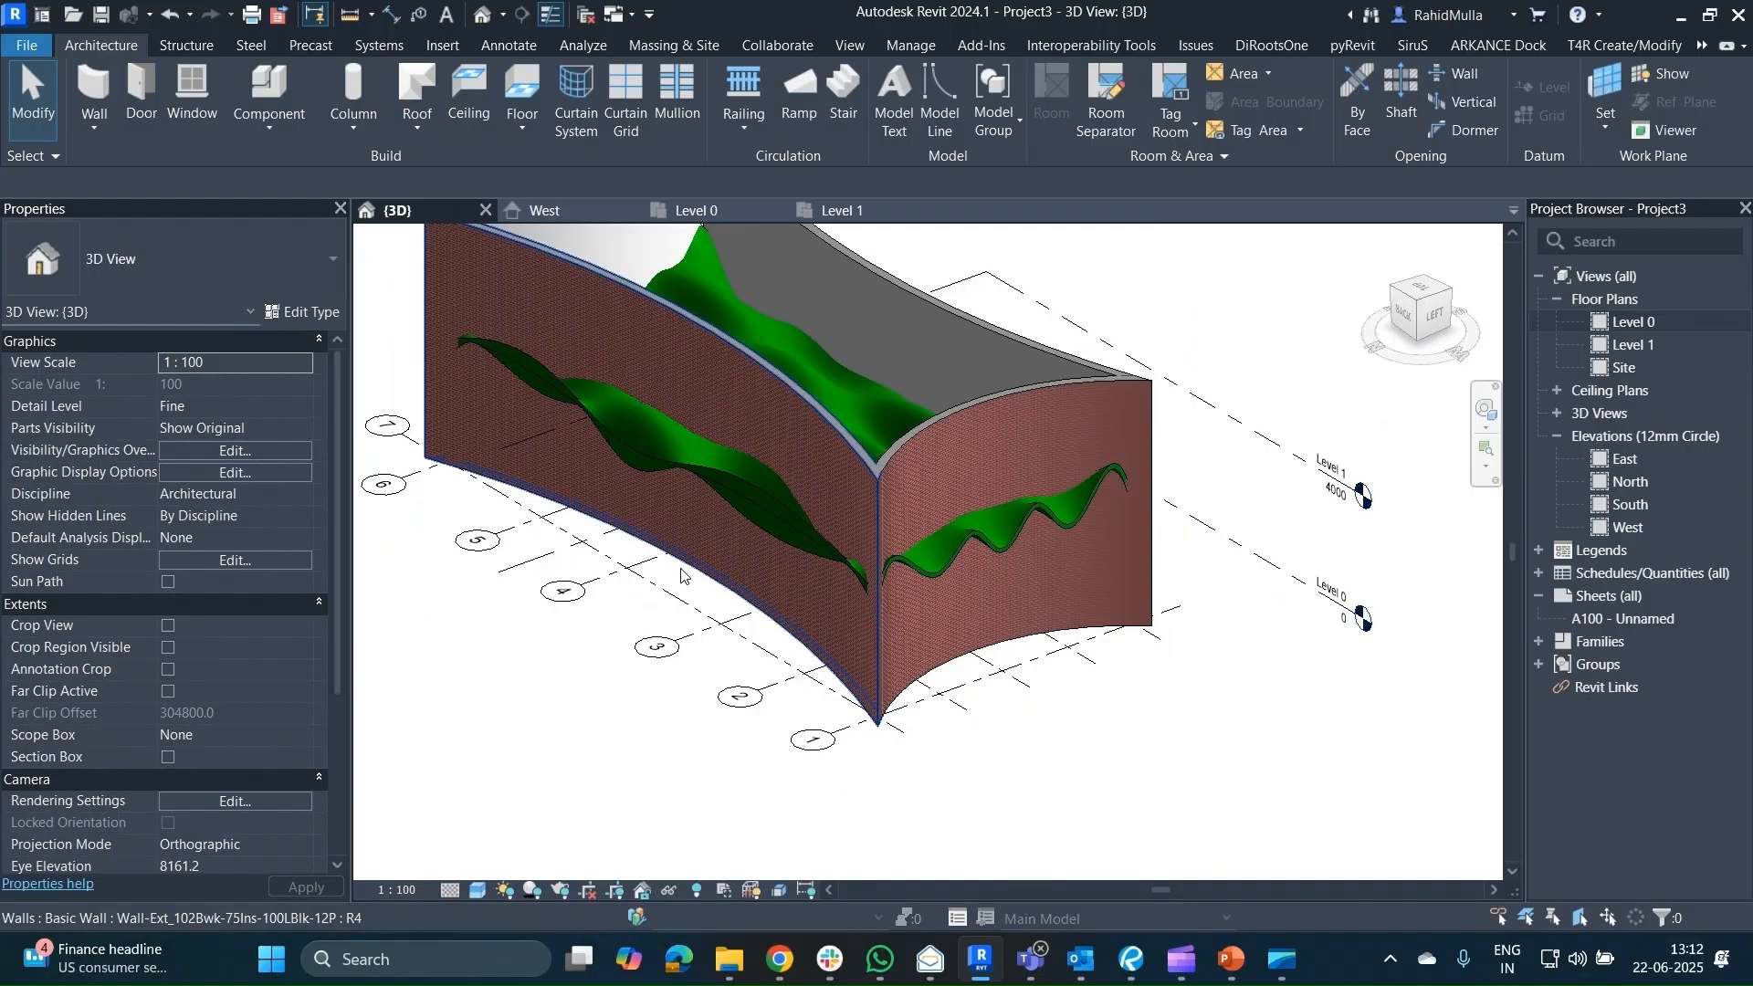
click(1015, 457)
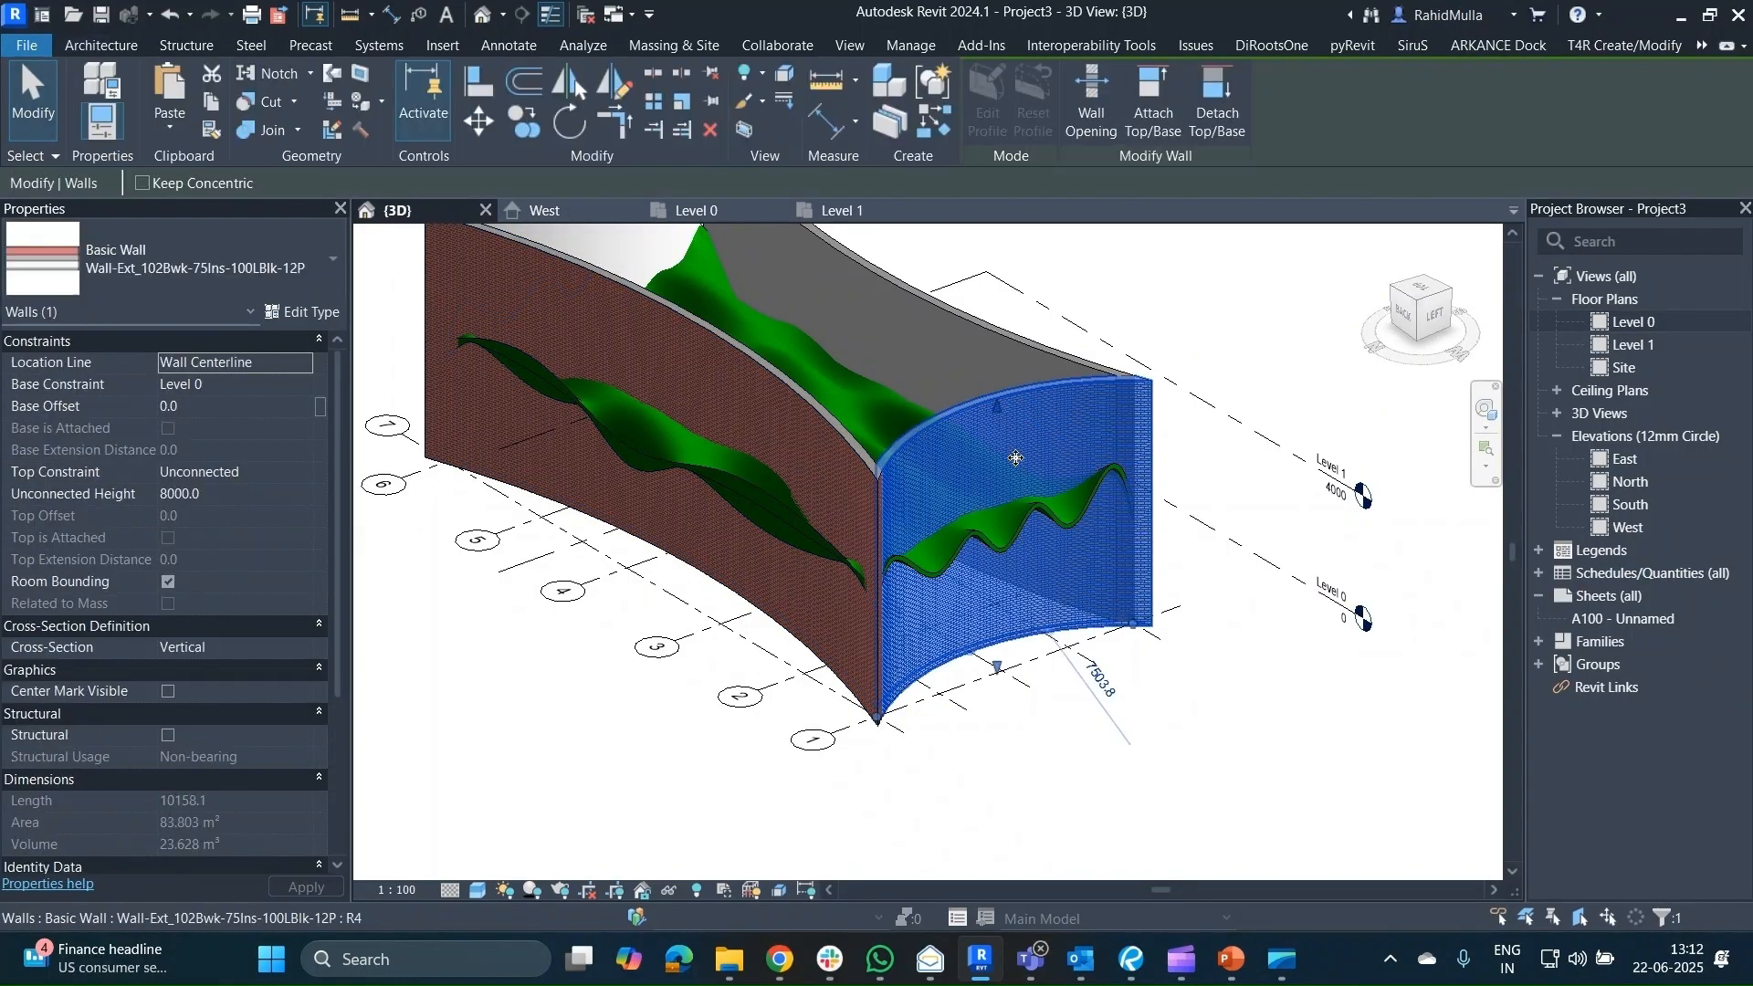
click(1150, 128)
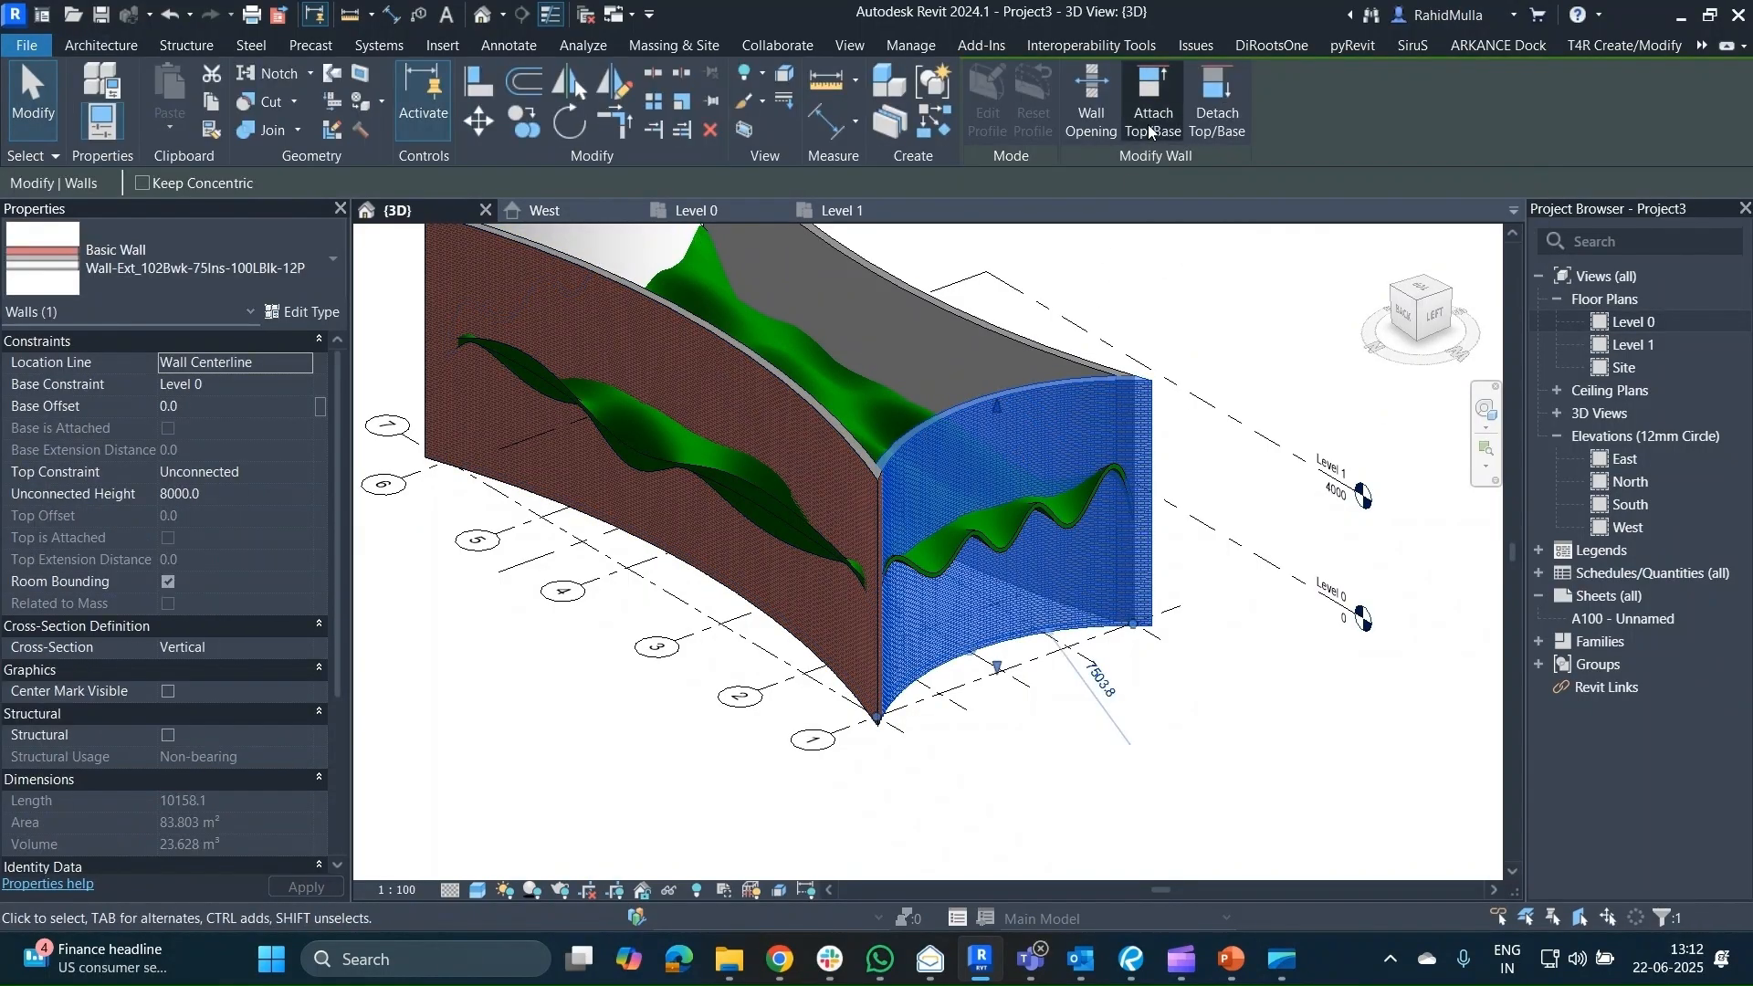
click(862, 392)
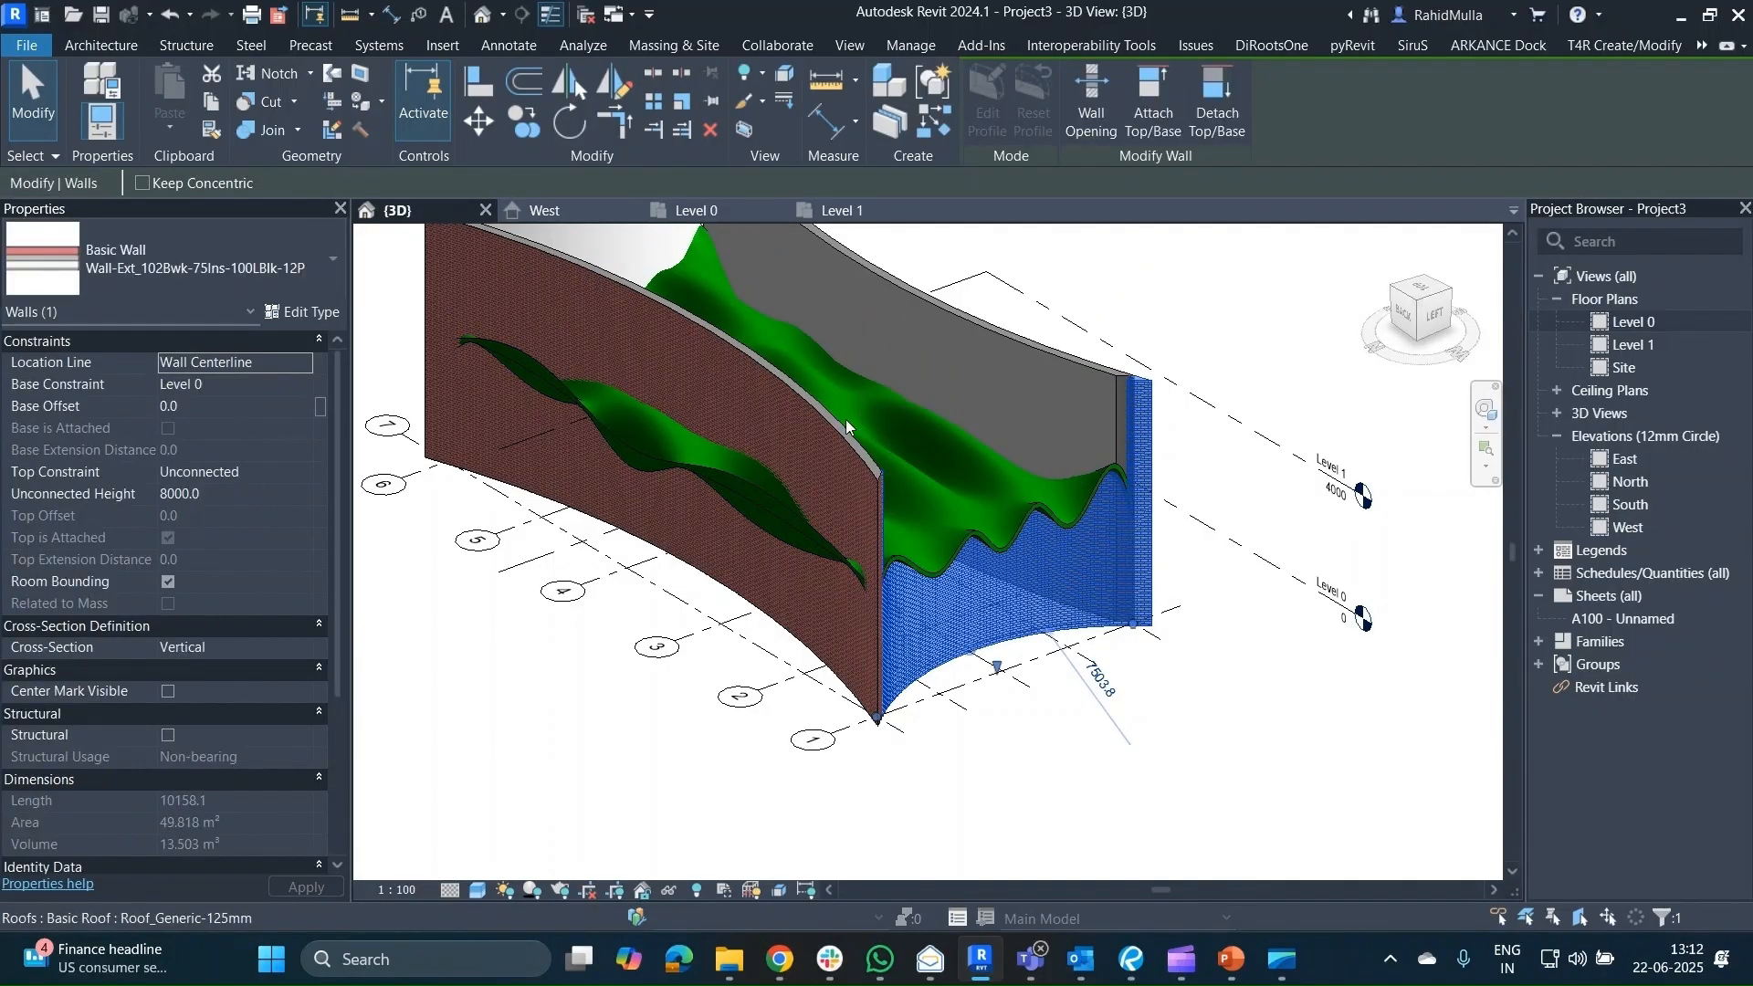
Attach the top of the long arc wall on grid 7 to the wavy roof.
click(820, 444)
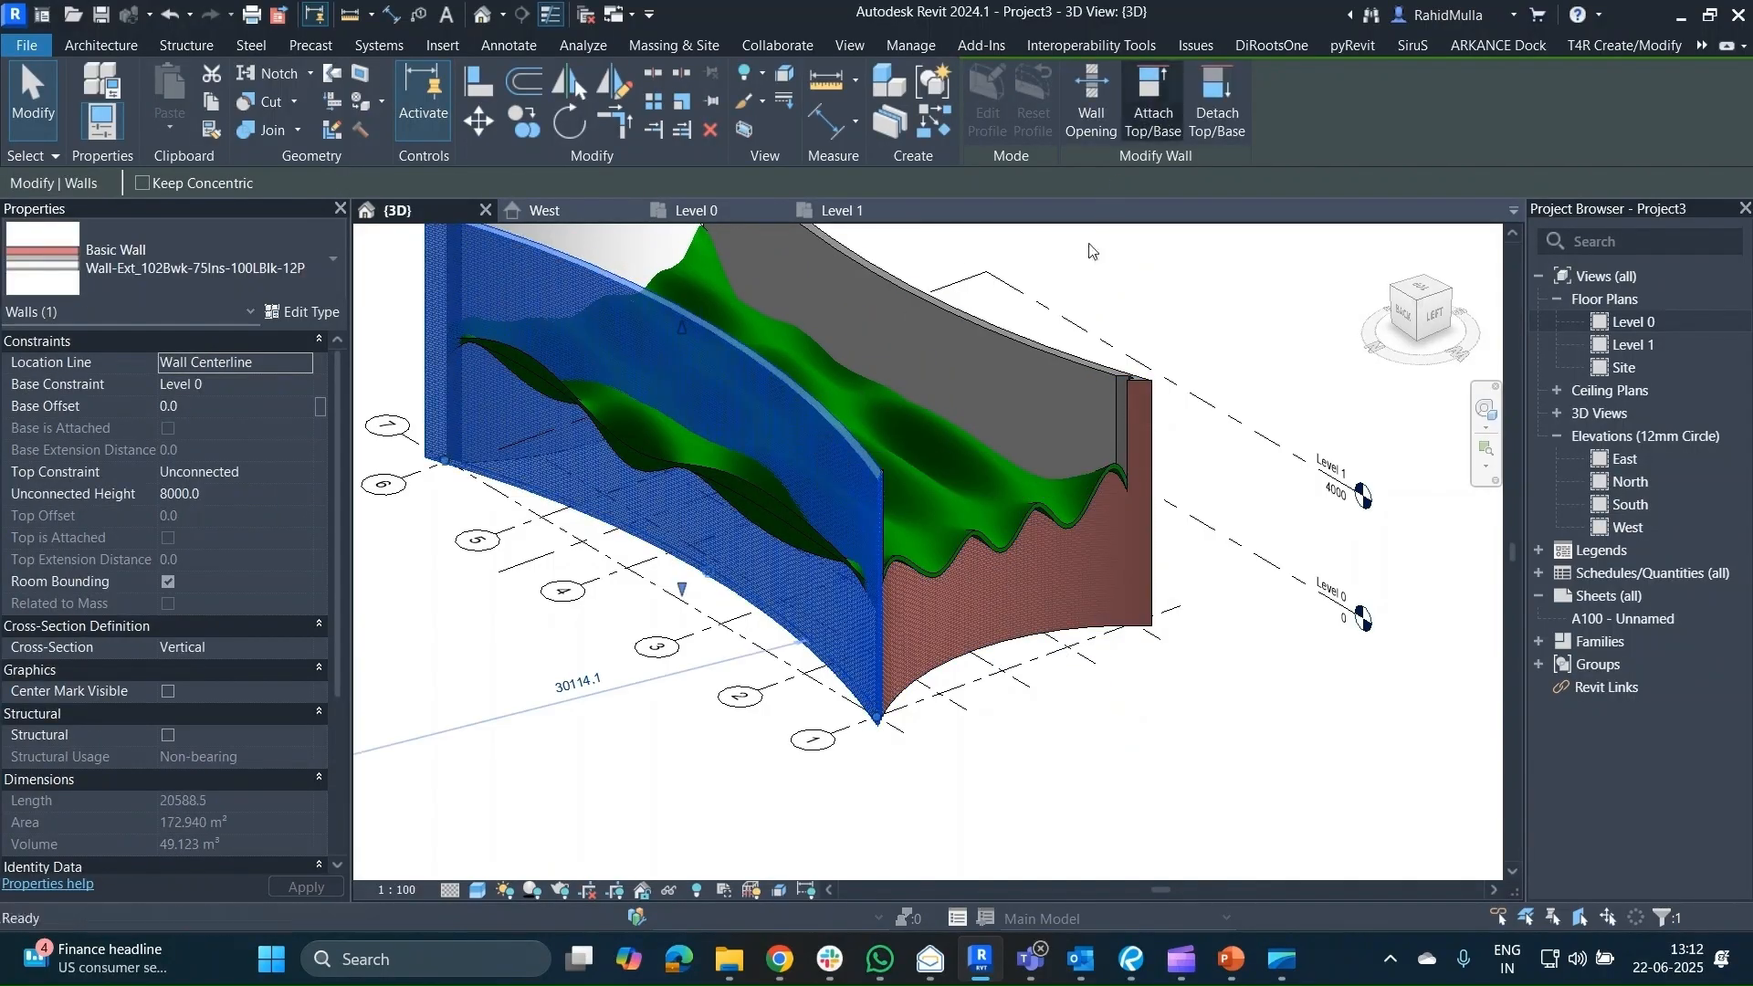
click(1153, 110)
click(950, 467)
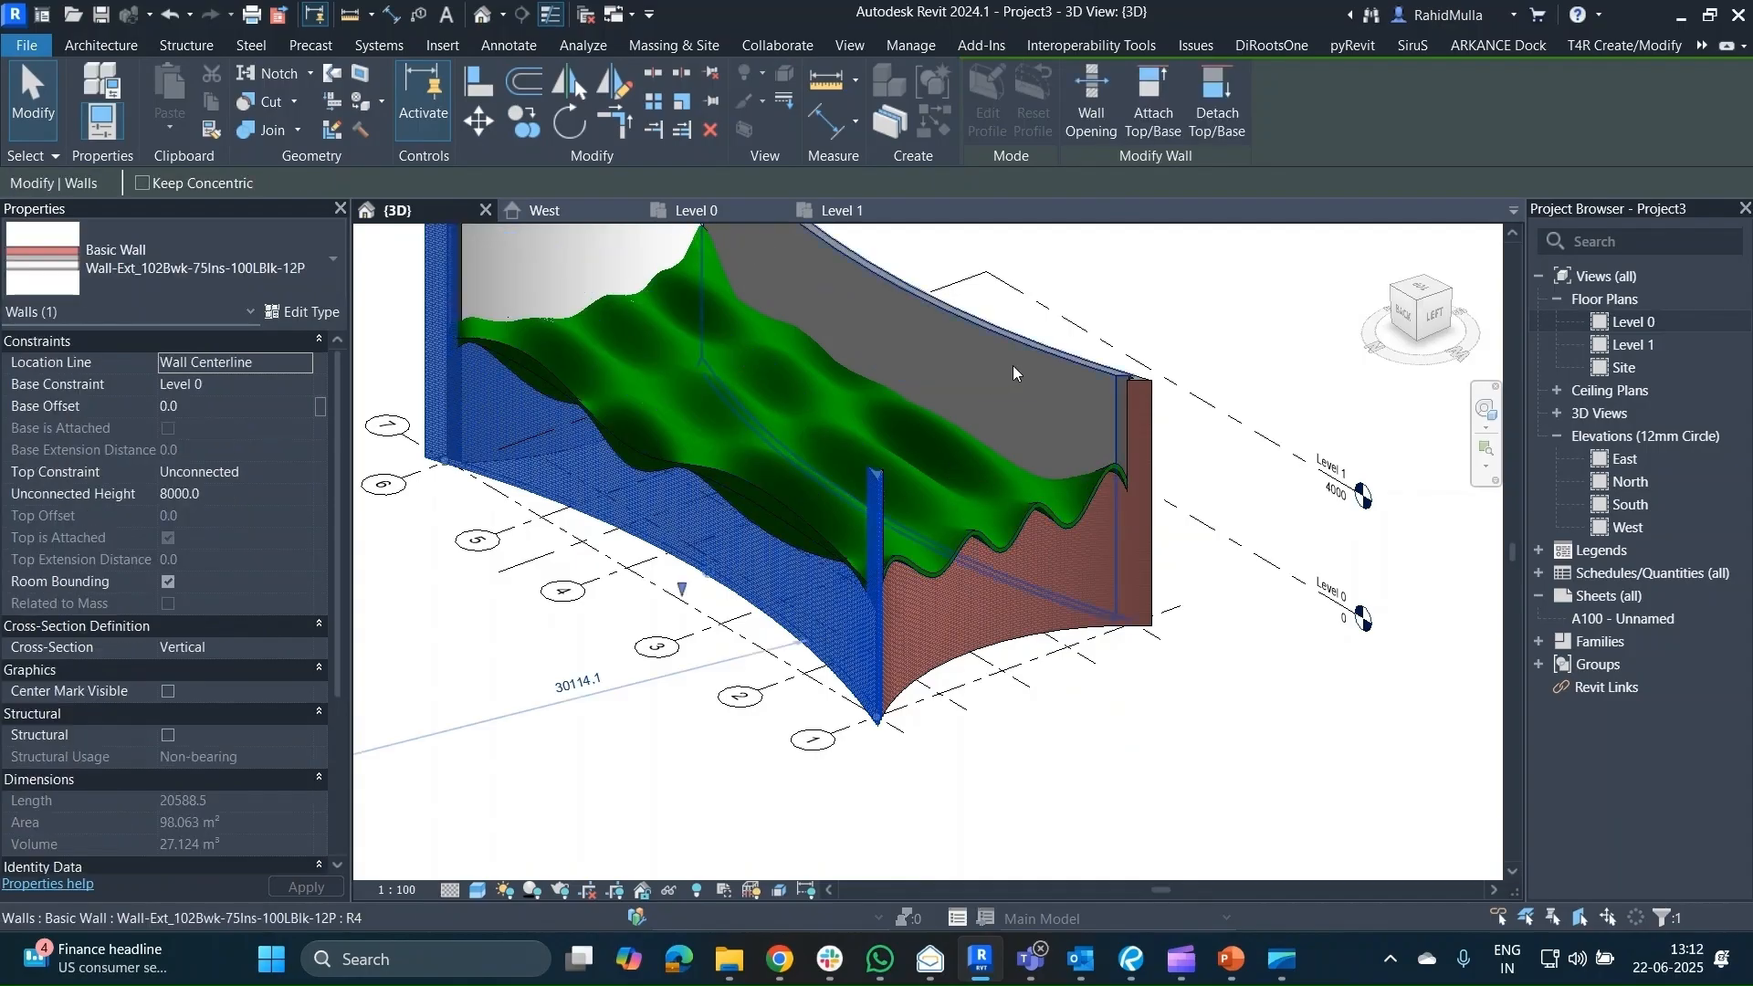
Attach the top of the long arc wall on grid 11 to the wavy roof.
shift+middle_drag(949, 464, 841, 449)
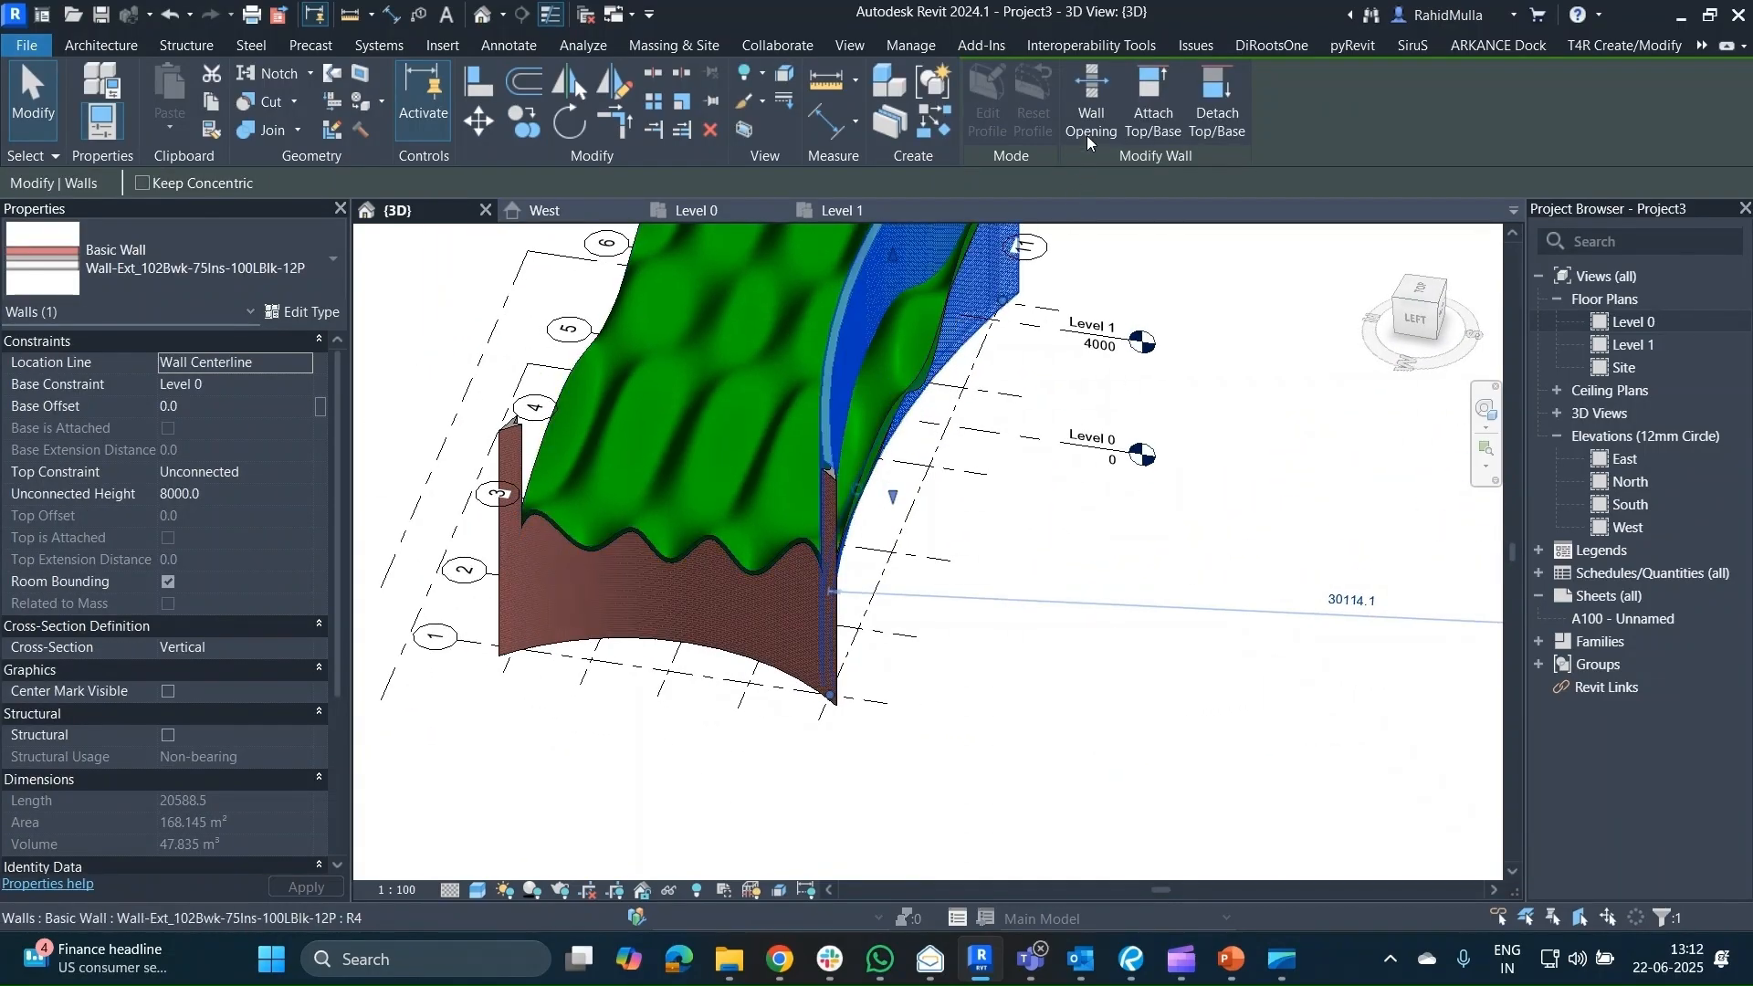
click(1141, 91)
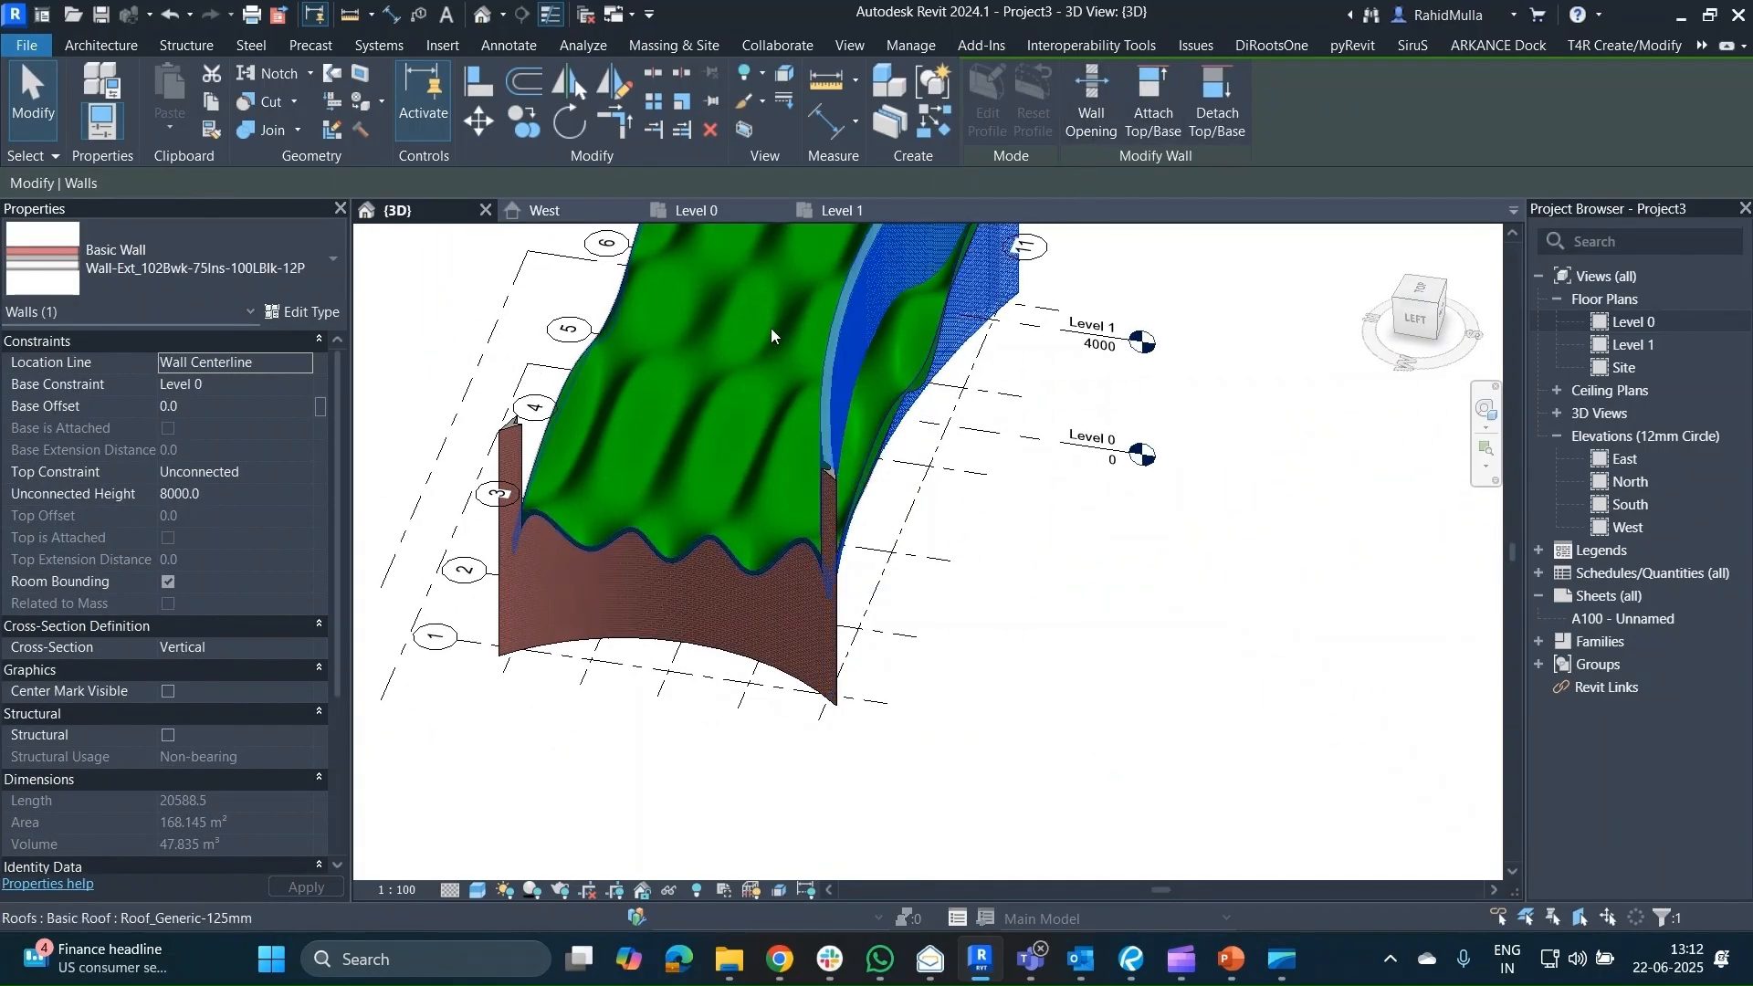
click(701, 382)
middle_drag(702, 382, 670, 582)
shift+middle_drag(546, 609, 575, 602)
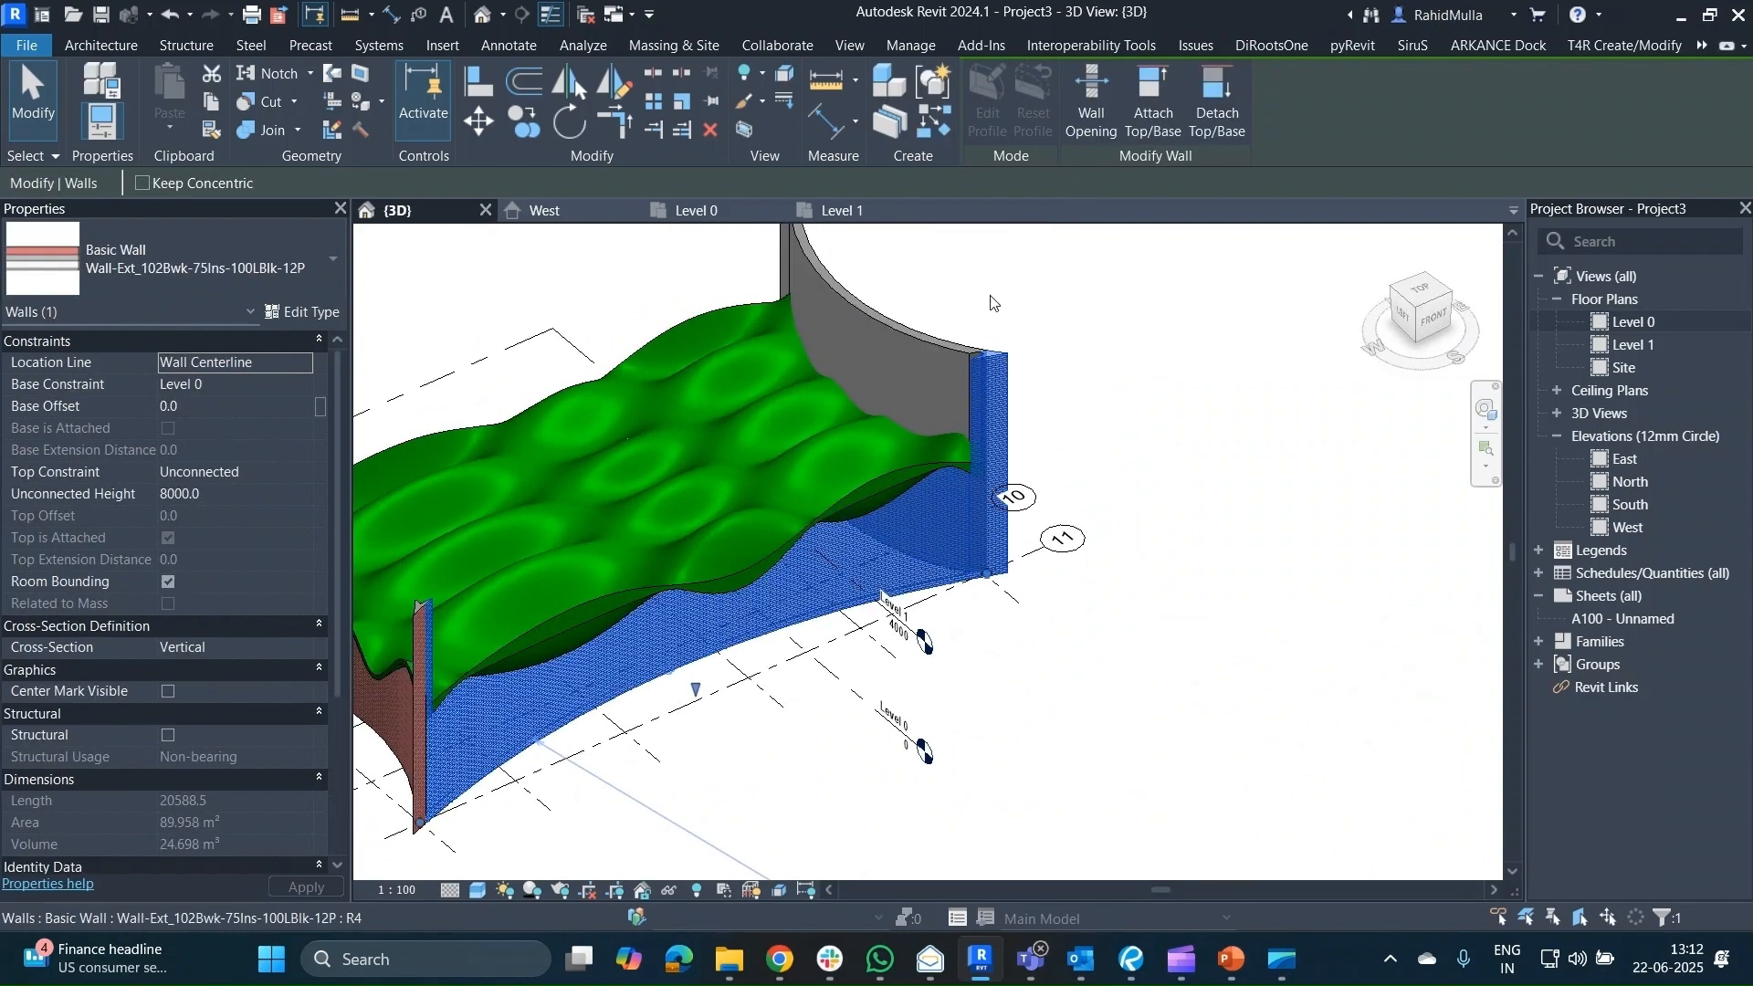
key(Escape)
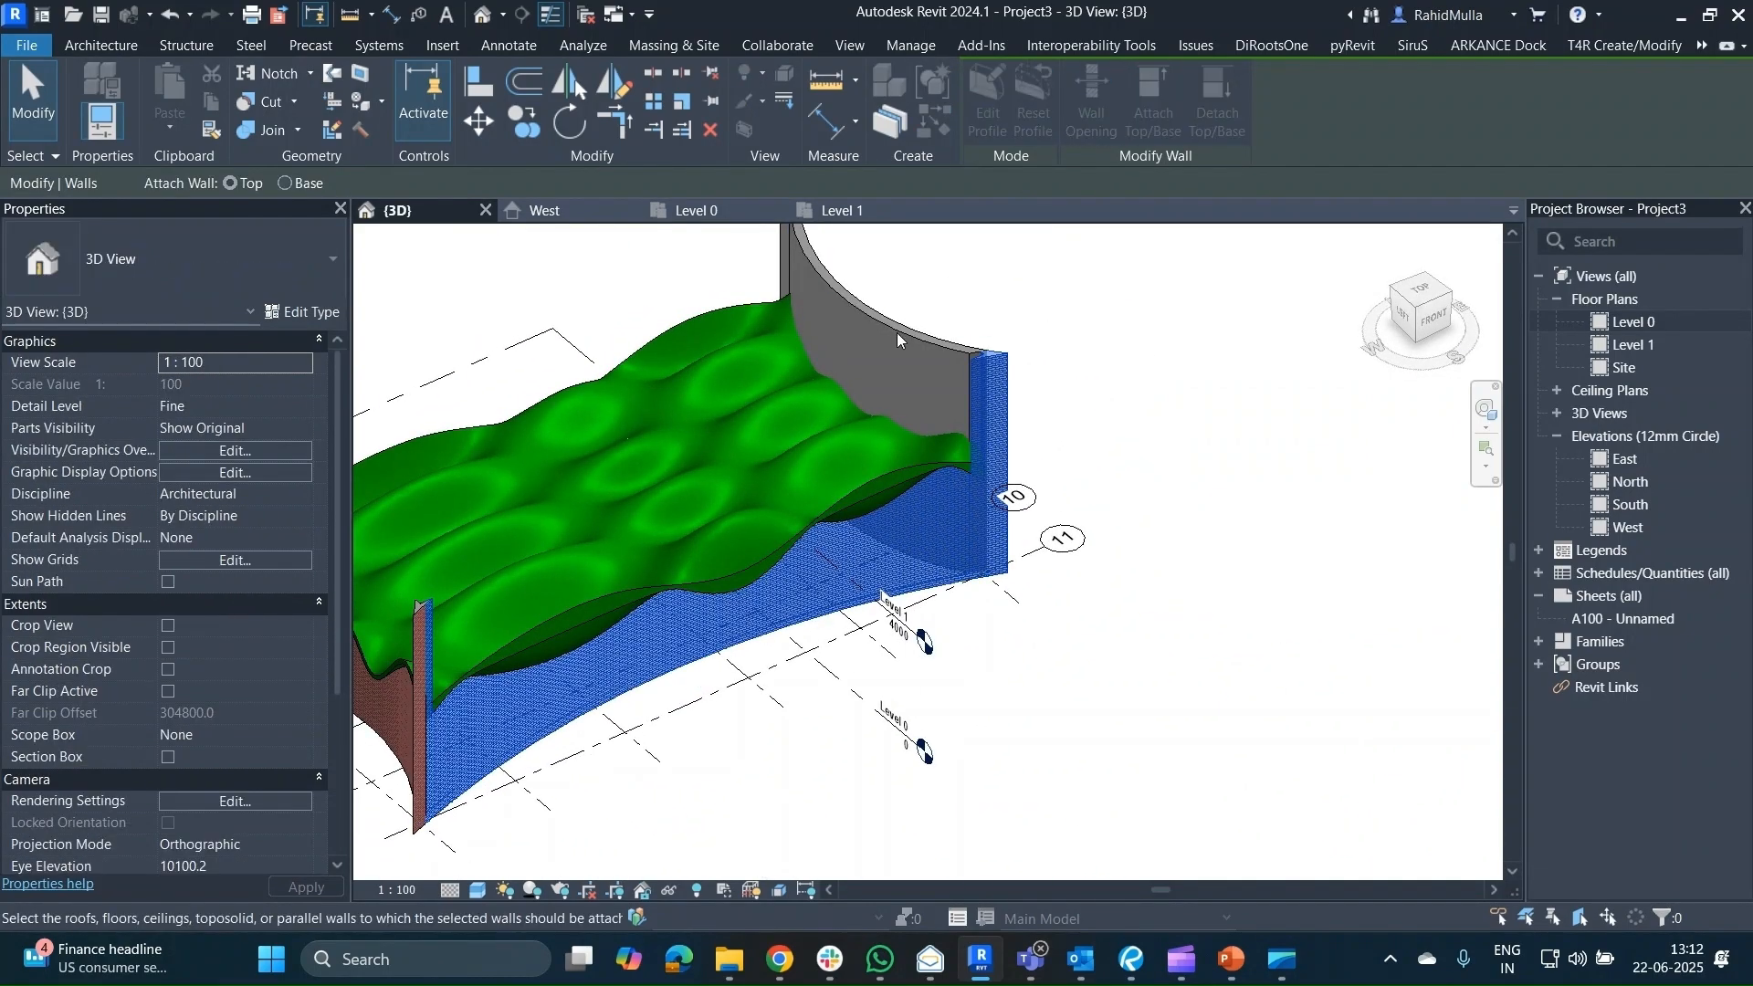
Attach the top of the short arc wall on grid 6 to the wavy roof.
click(896, 333)
click(1148, 97)
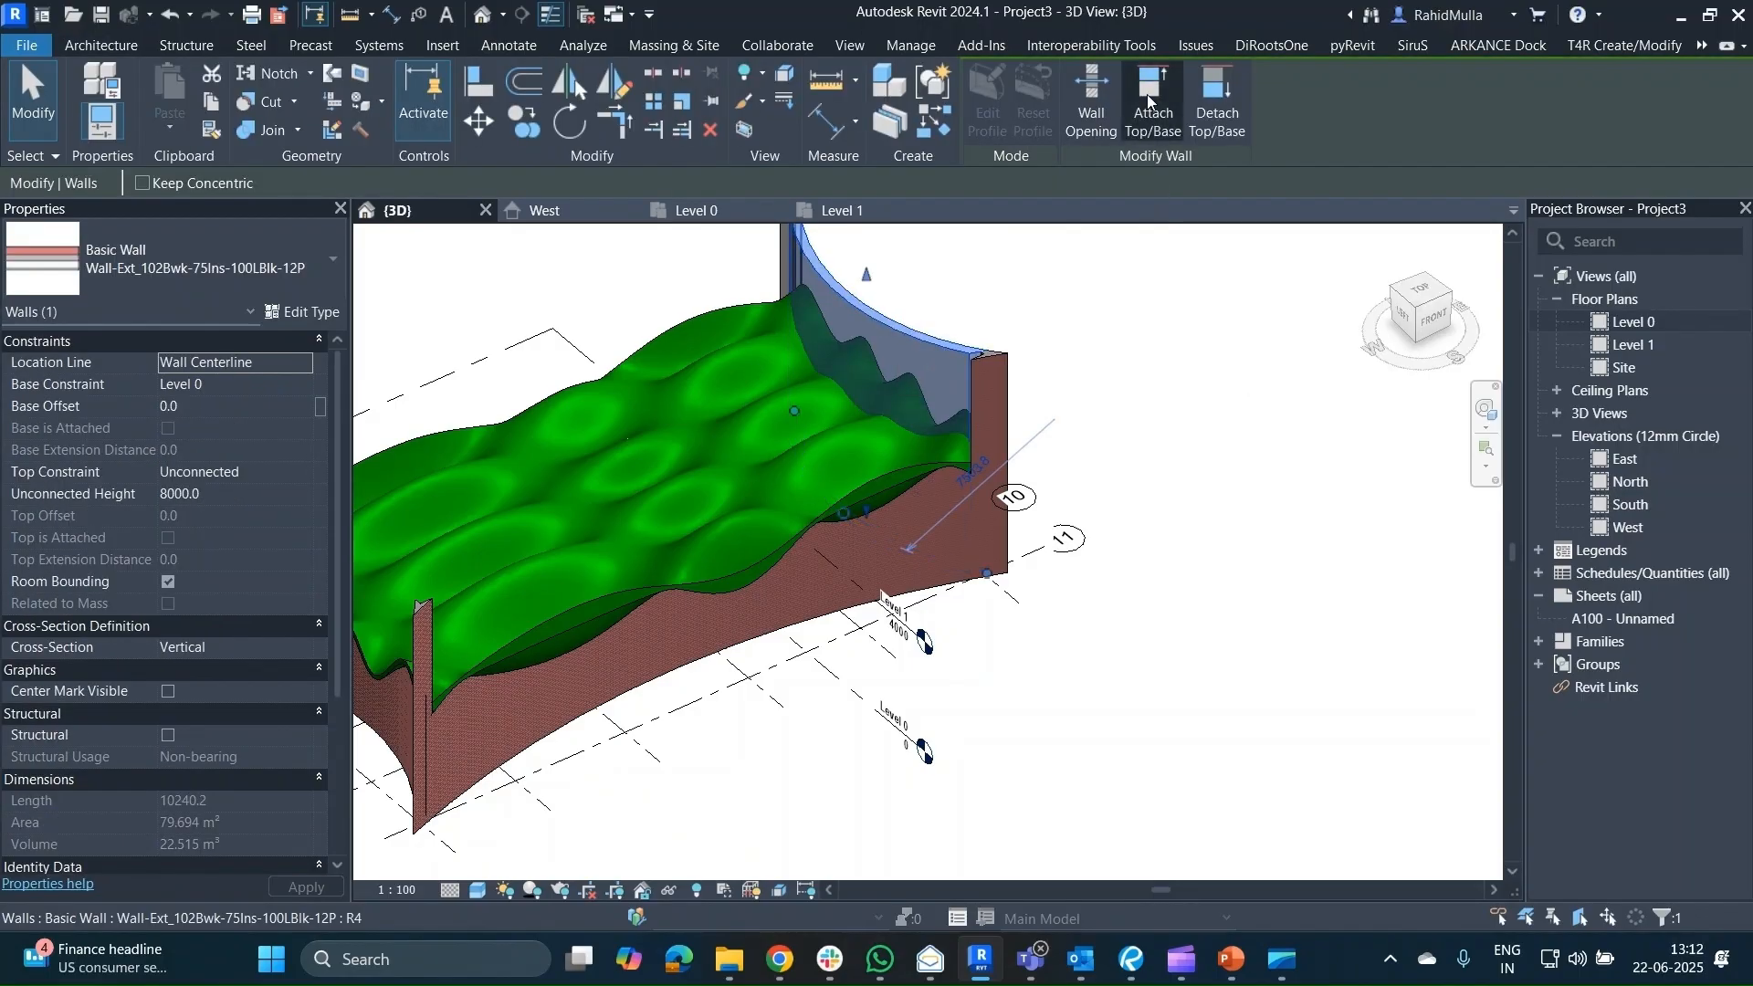
click(771, 403)
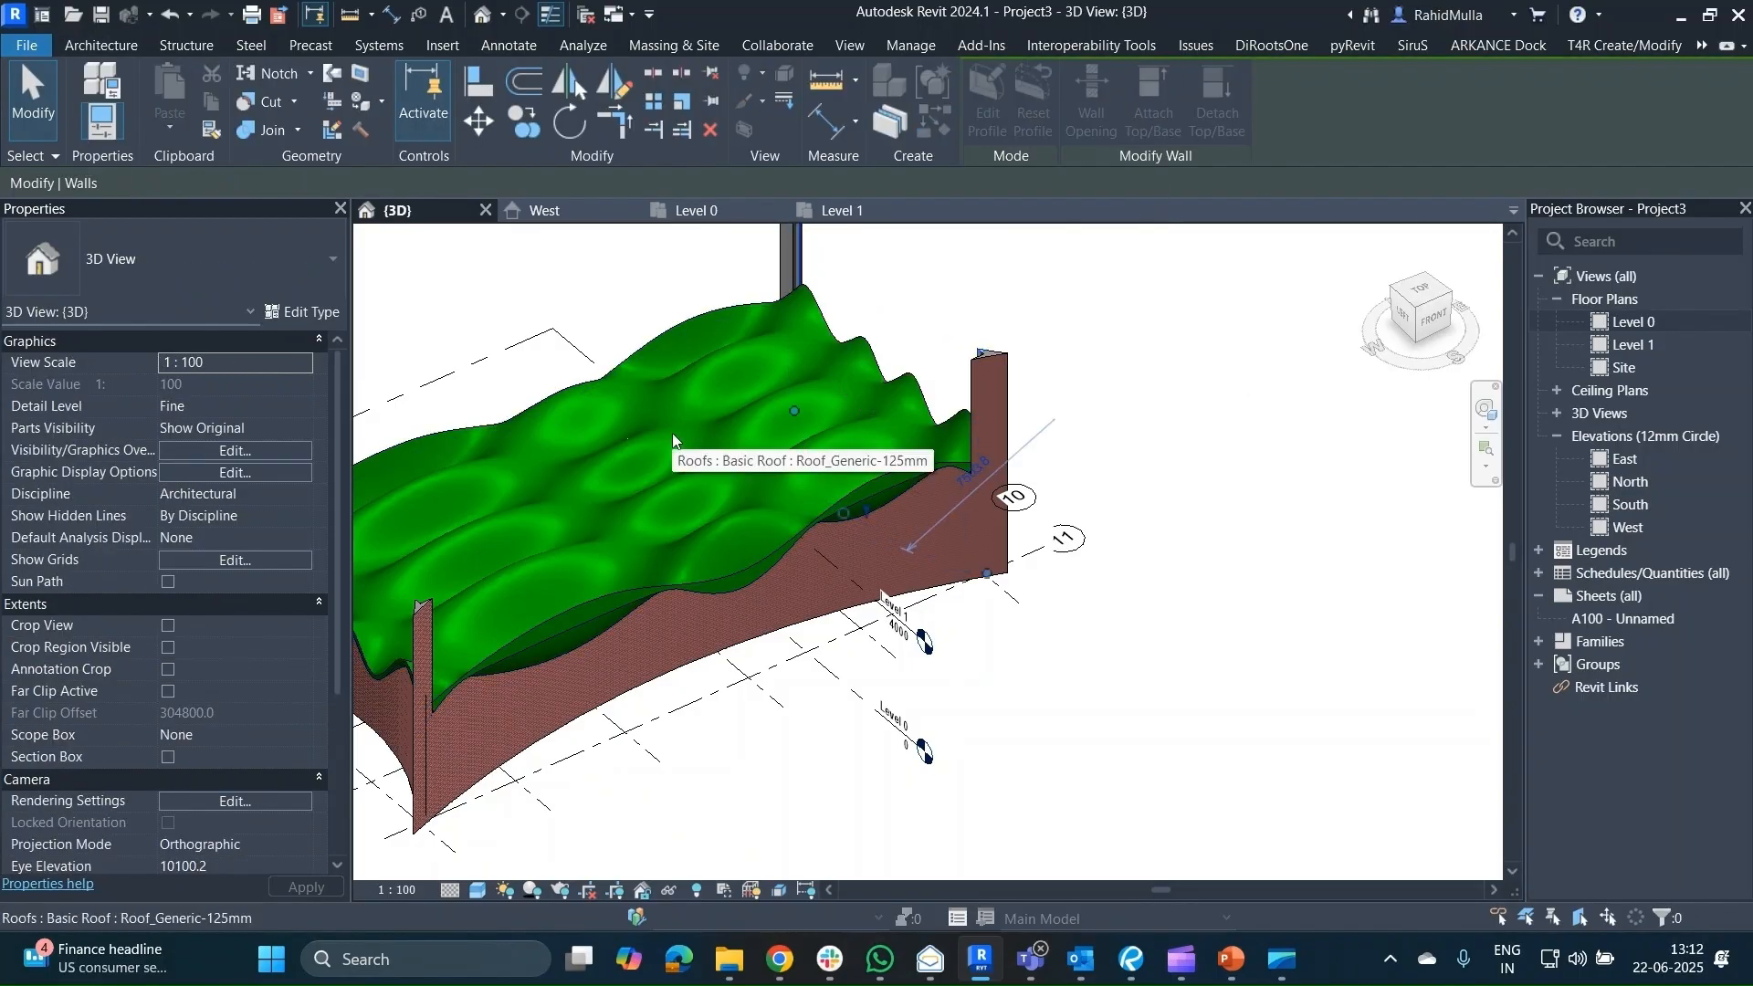
Examine the building from all sides and above, checking how the four arc walls meet the wavy roof.
mouse_move(785, 429)
shift+middle_down()
mouse_move(1095, 459)
mouse_move(819, 540)
mouse_move(755, 513)
mouse_move(825, 484)
mouse_move(1006, 534)
shift+middle_up()
click(1038, 531)
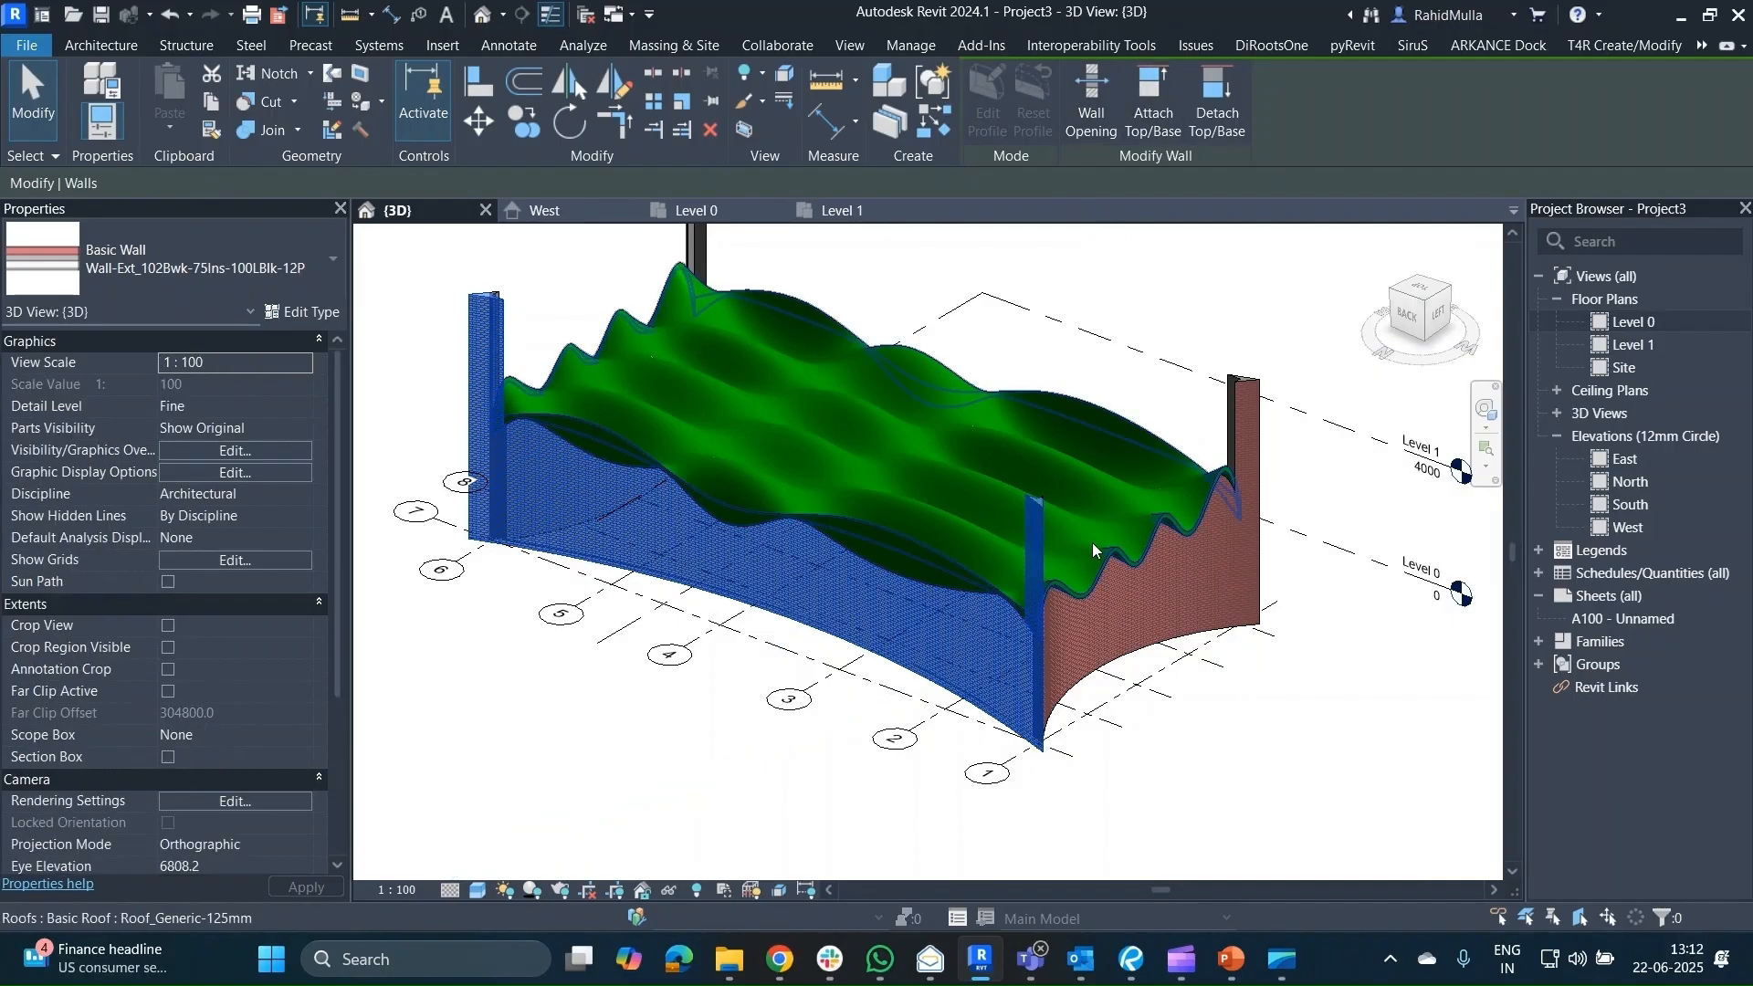
mouse_move(1074, 545)
shift+middle_down()
mouse_move(1226, 564)
mouse_move(1143, 429)
mouse_move(1068, 360)
shift+middle_up()
mouse_move(719, 475)
shift+middle_down()
mouse_move(679, 509)
mouse_move(952, 523)
mouse_move(983, 616)
shift+middle_up()
scroll(983, 615, up, 5)
key(Escape)
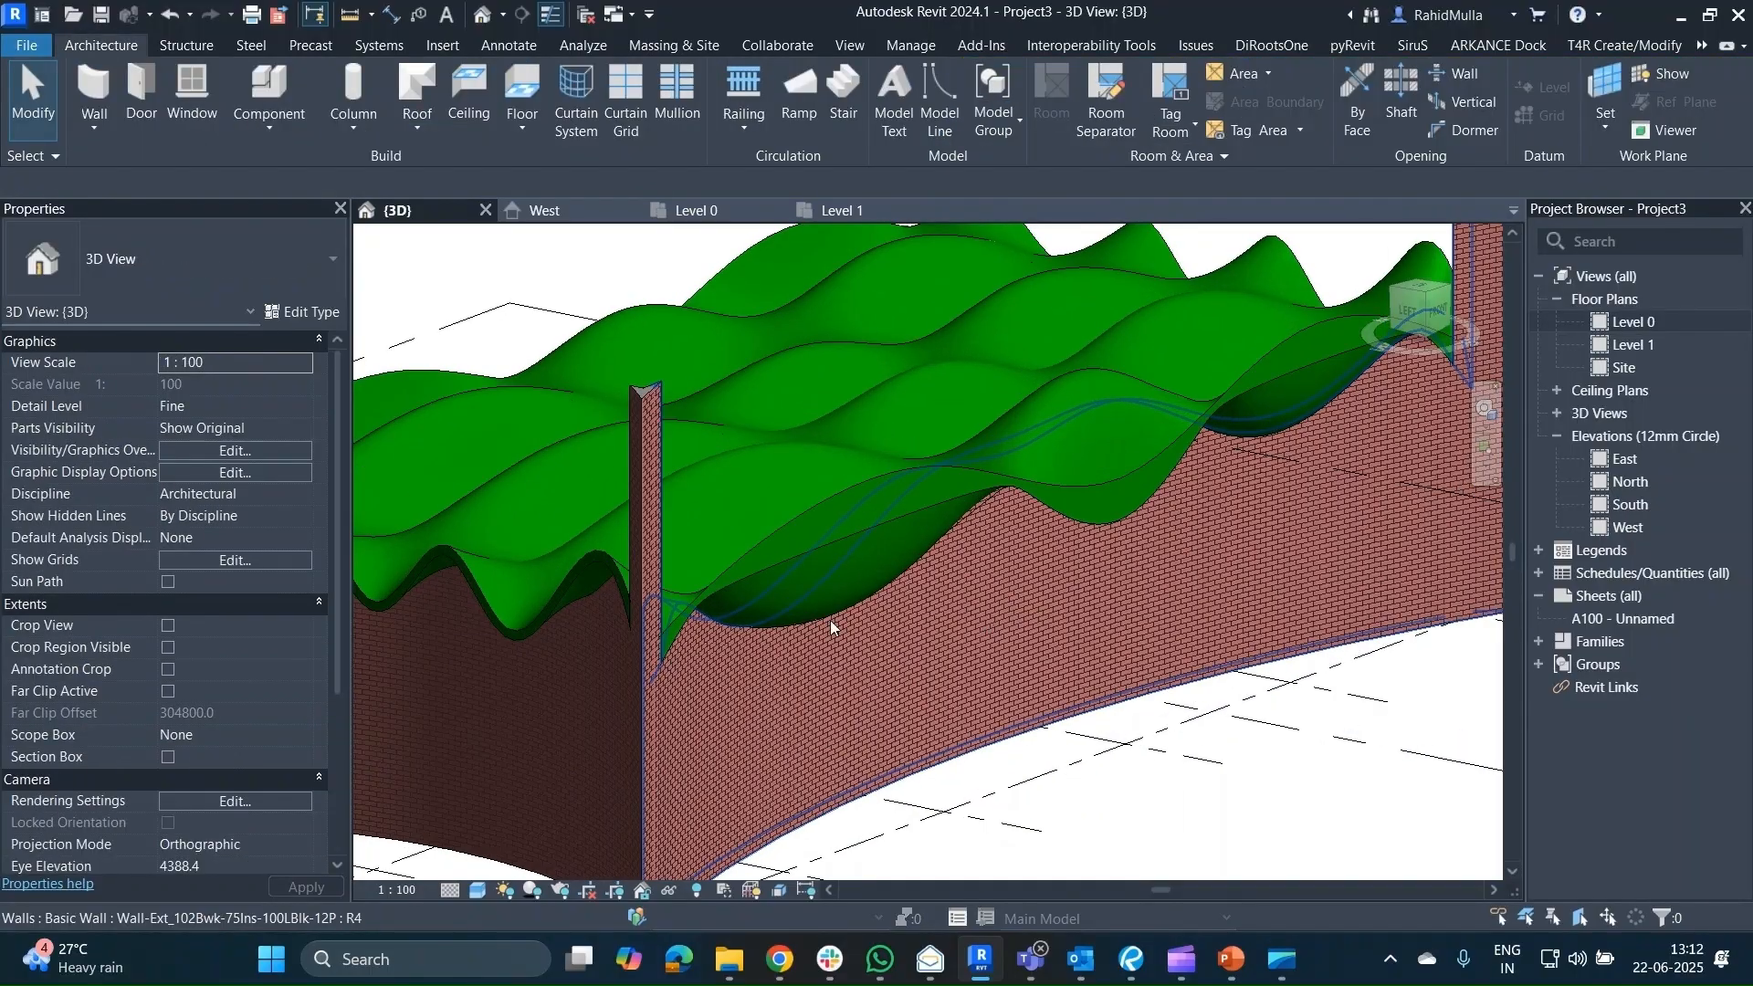
scroll(627, 480, down, 3)
mouse_move(627, 480)
shift+middle_down()
mouse_move(878, 642)
mouse_move(796, 613)
mouse_move(917, 666)
mouse_move(921, 586)
shift+middle_up()
scroll(852, 620, down, 4)
scroll(796, 613, up, 4)
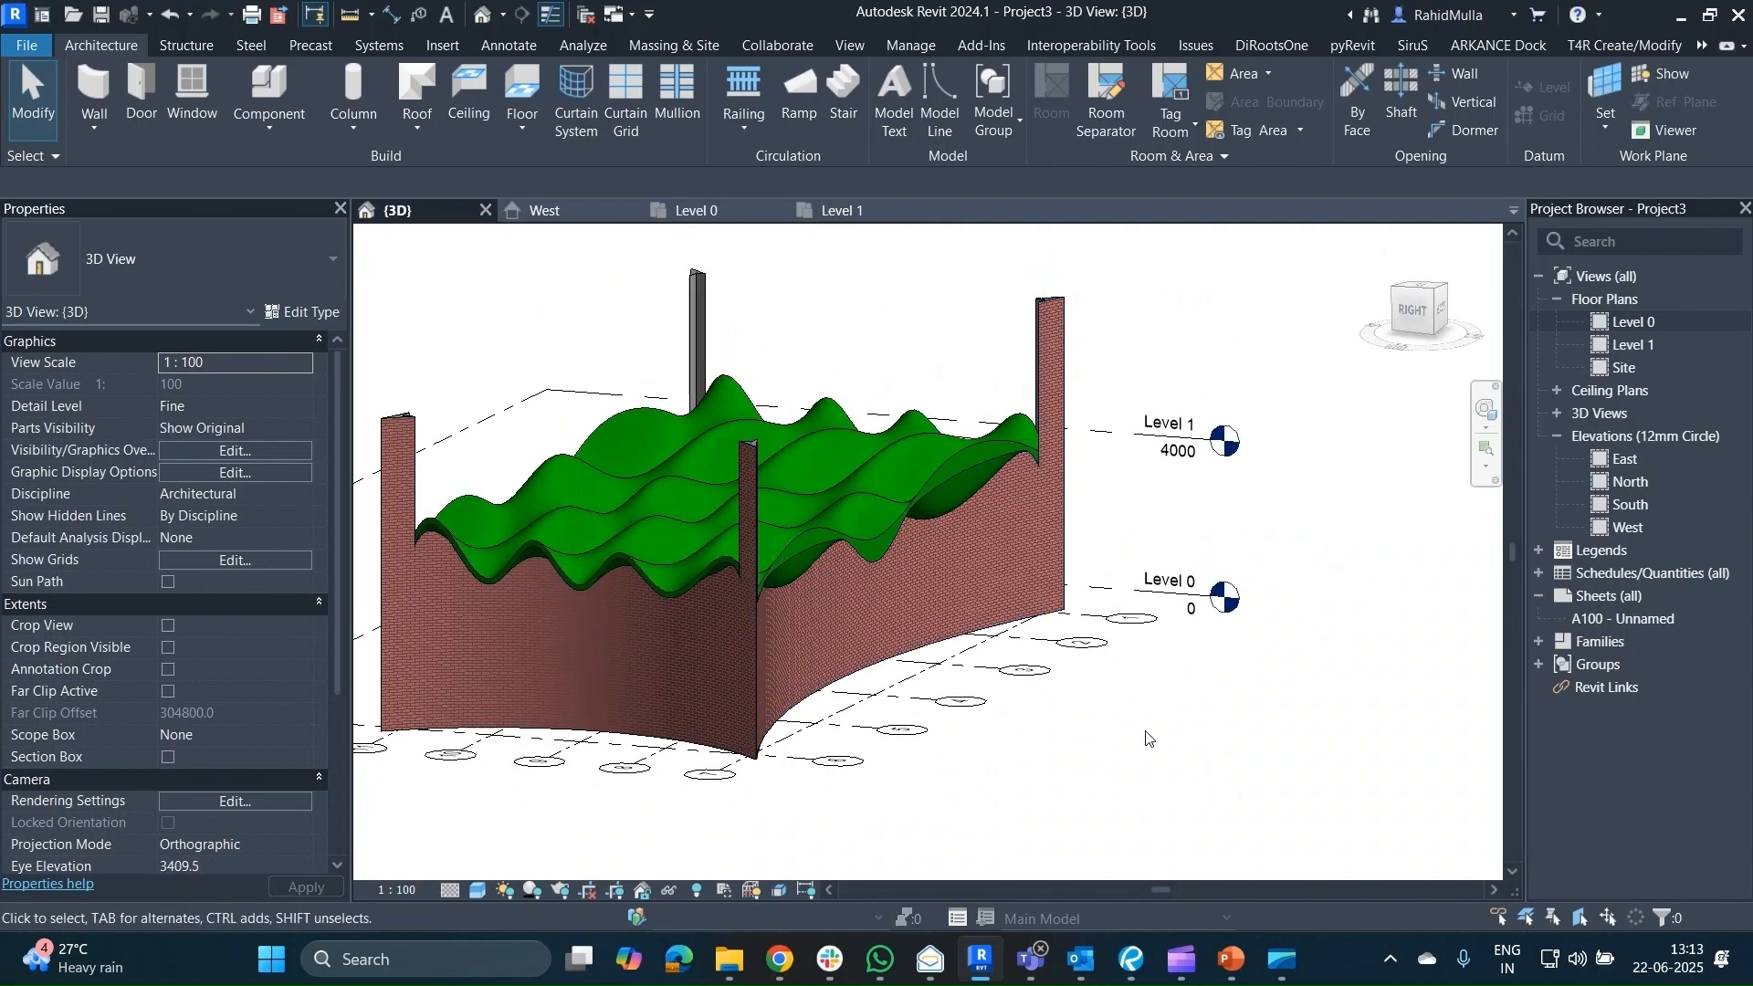
mouse_move(931, 735)
shift+middle_down()
mouse_move(1039, 527)
mouse_move(855, 586)
mouse_move(894, 714)
mouse_move(749, 749)
mouse_move(1159, 802)
mouse_move(1044, 841)
mouse_move(1138, 764)
mouse_move(1089, 735)
mouse_move(1165, 711)
shift+middle_up()
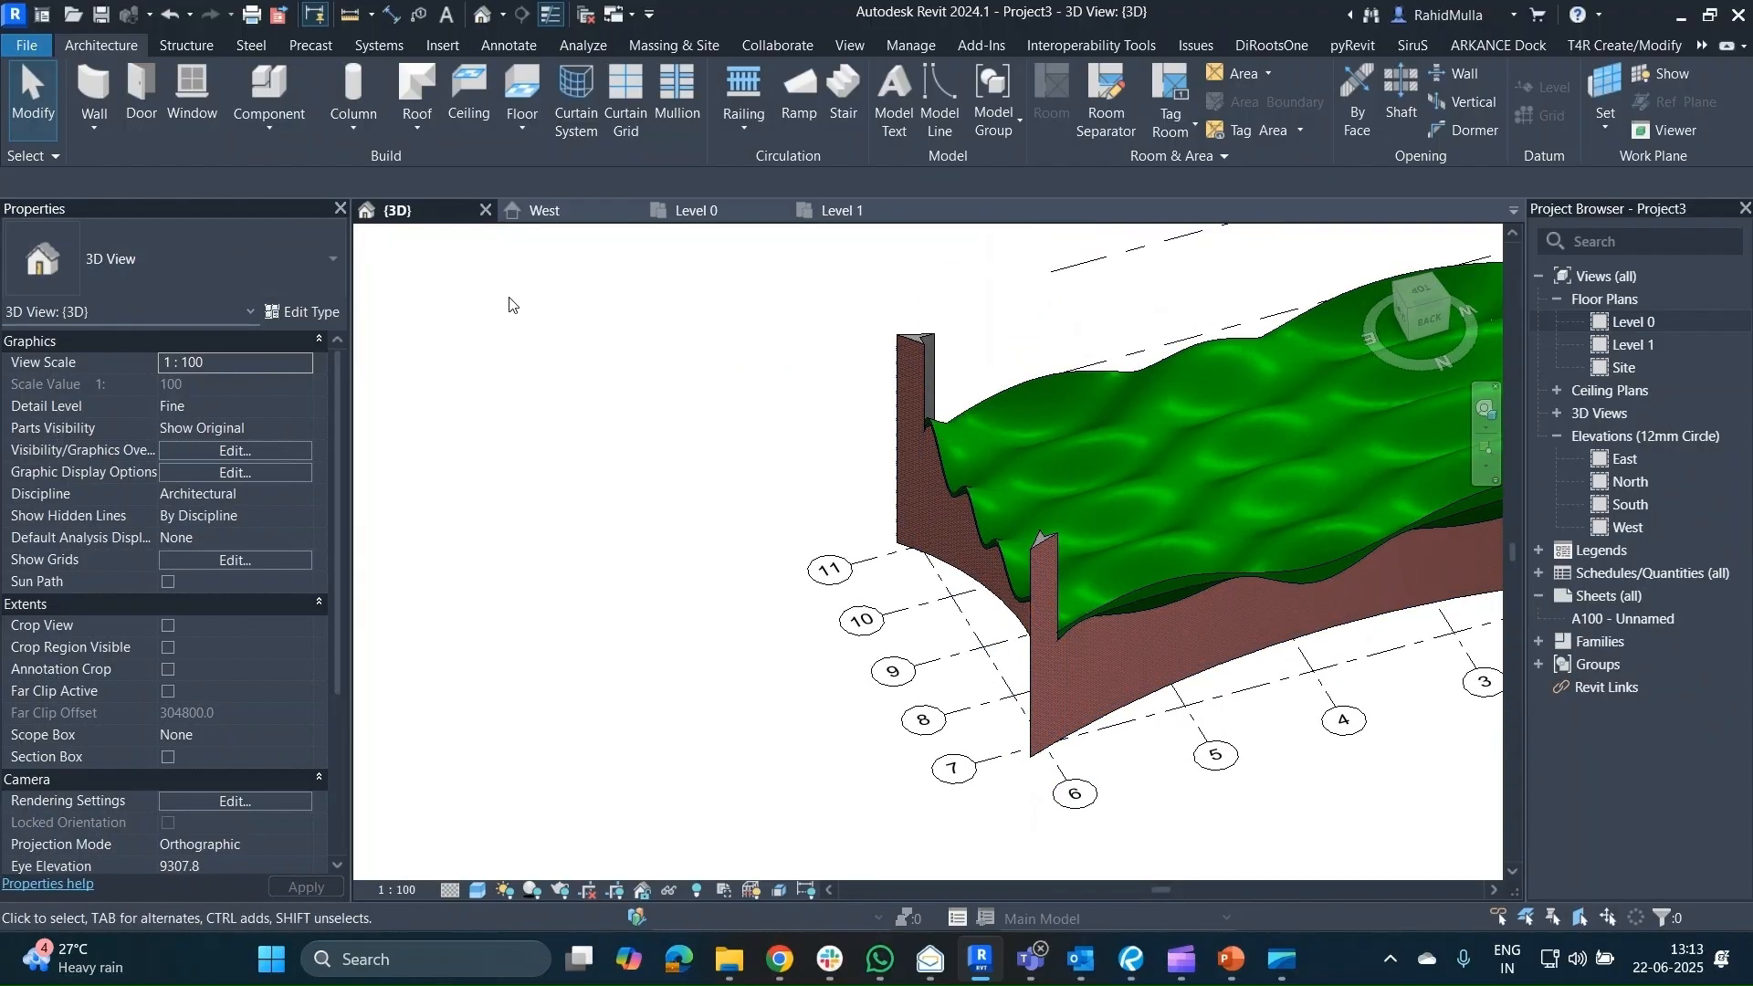
shift+middle_drag(718, 379, 809, 650)
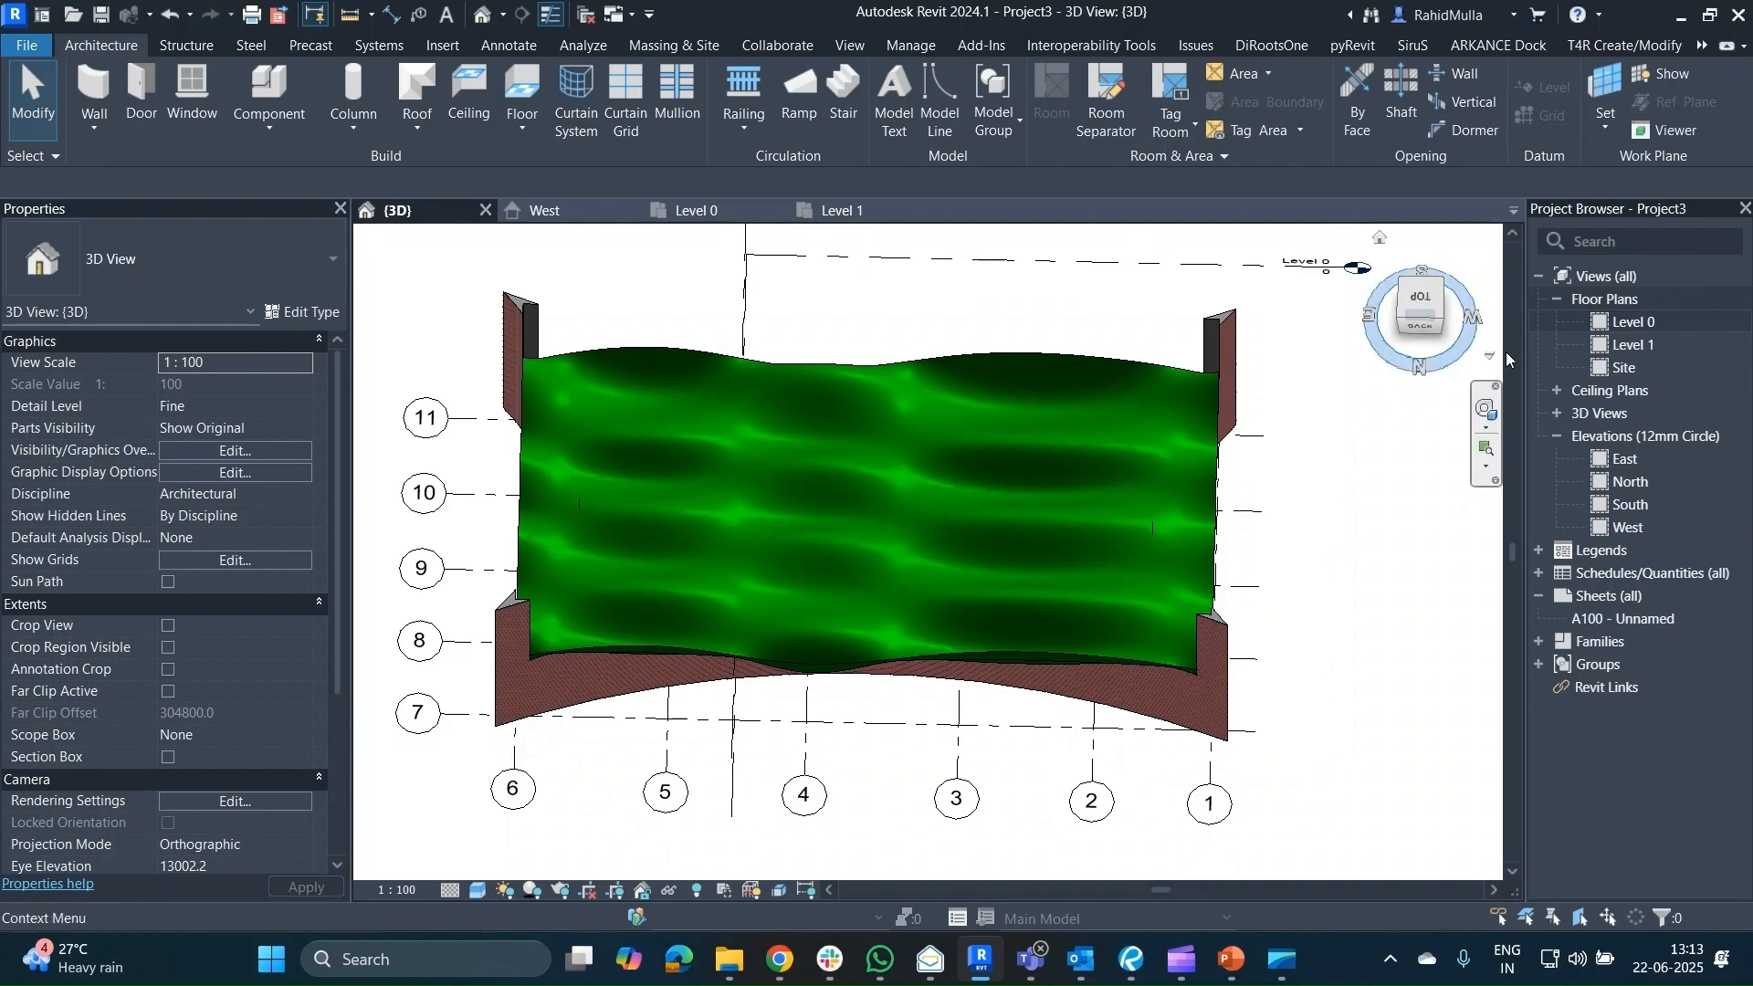
Open the Level 0 floor plan and start a new in-place mass, accepting the proposed name.
double_click(1632, 321)
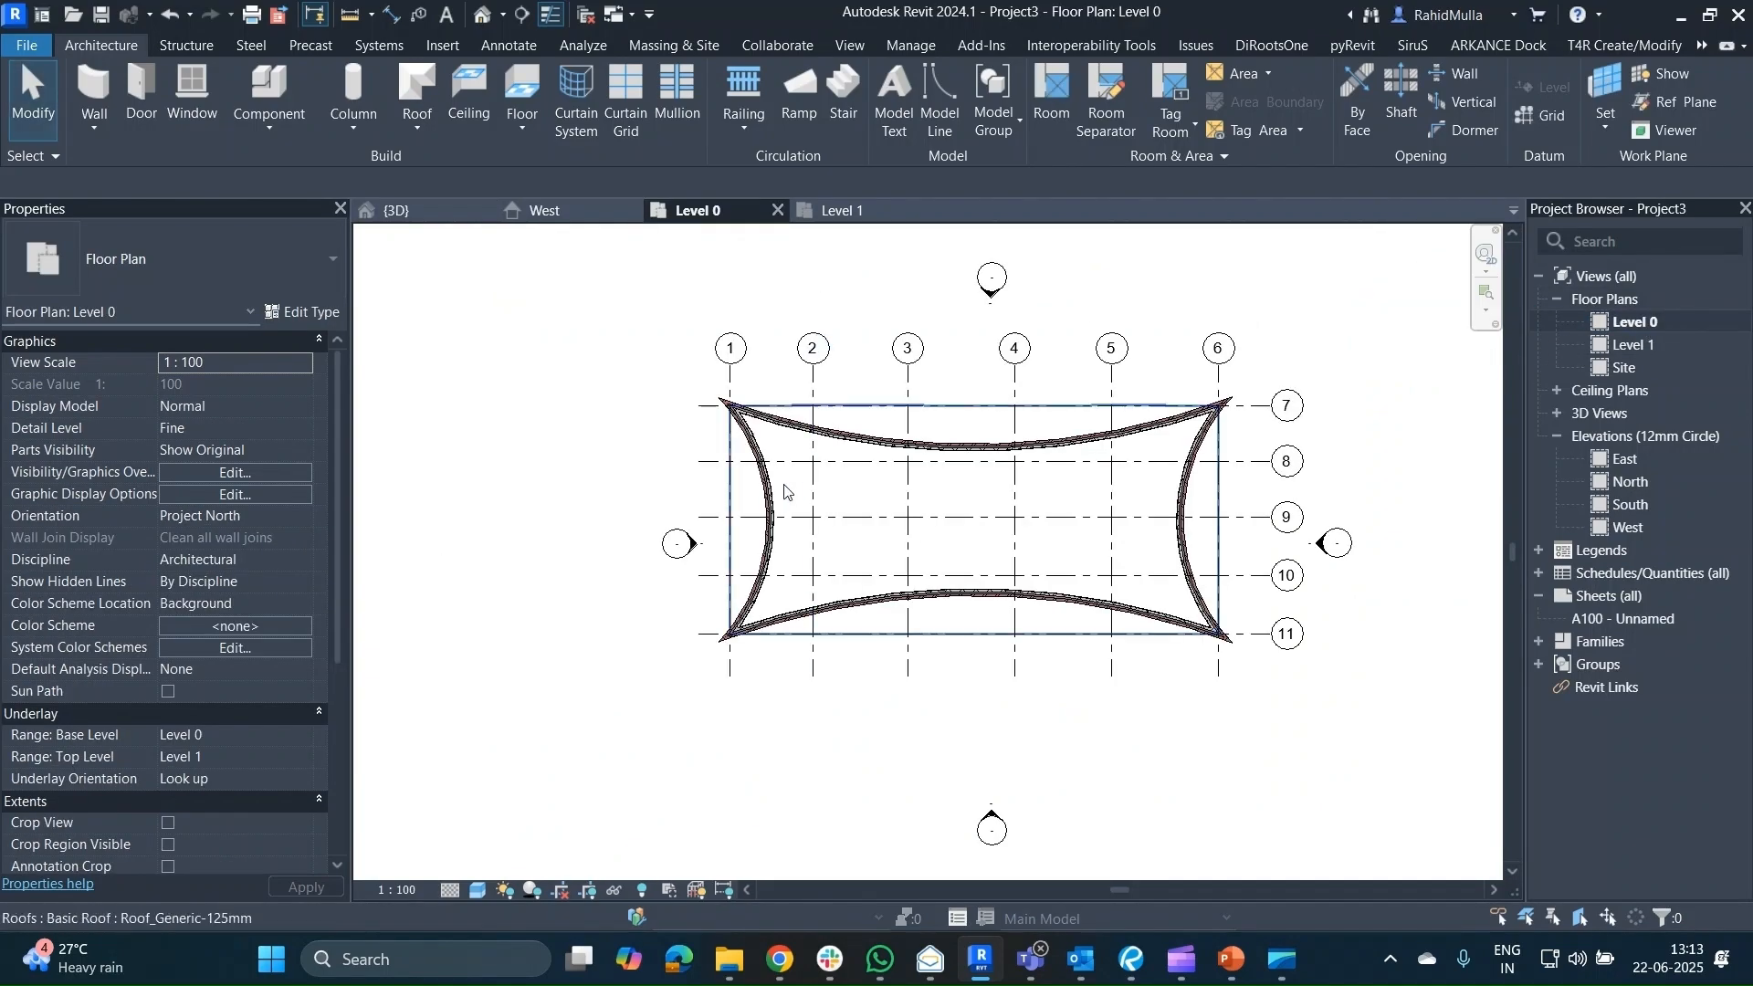
scroll(728, 477, up, 5)
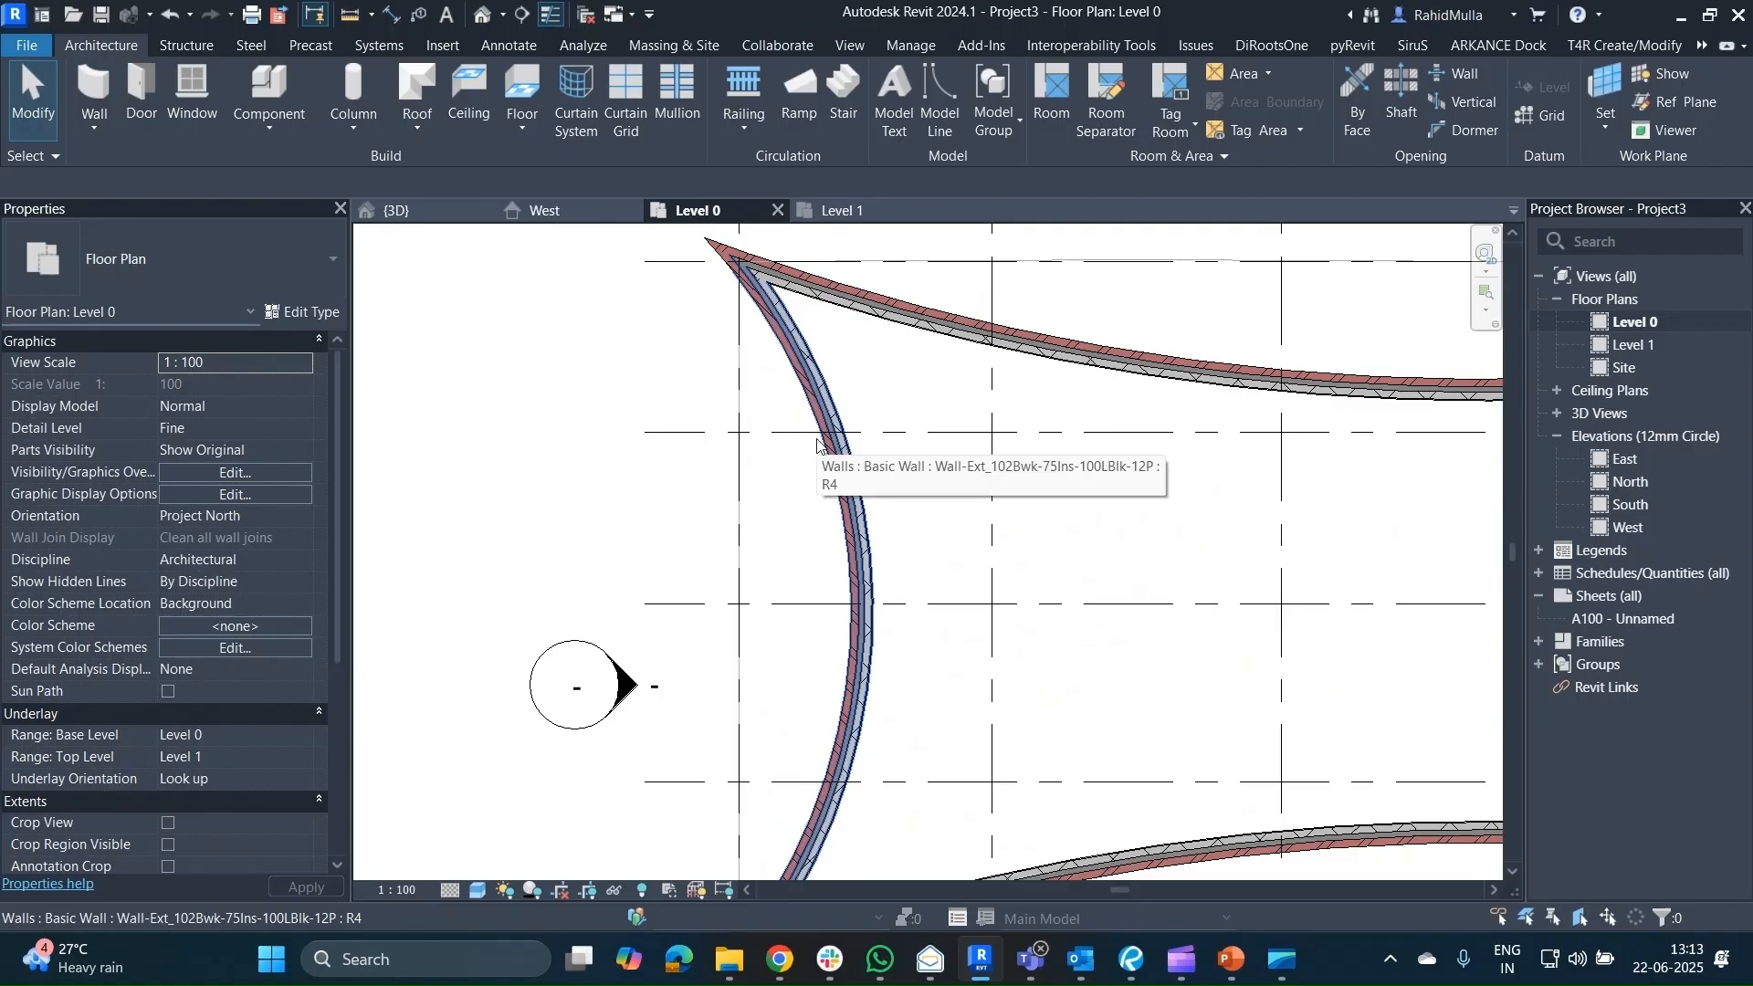
click(648, 45)
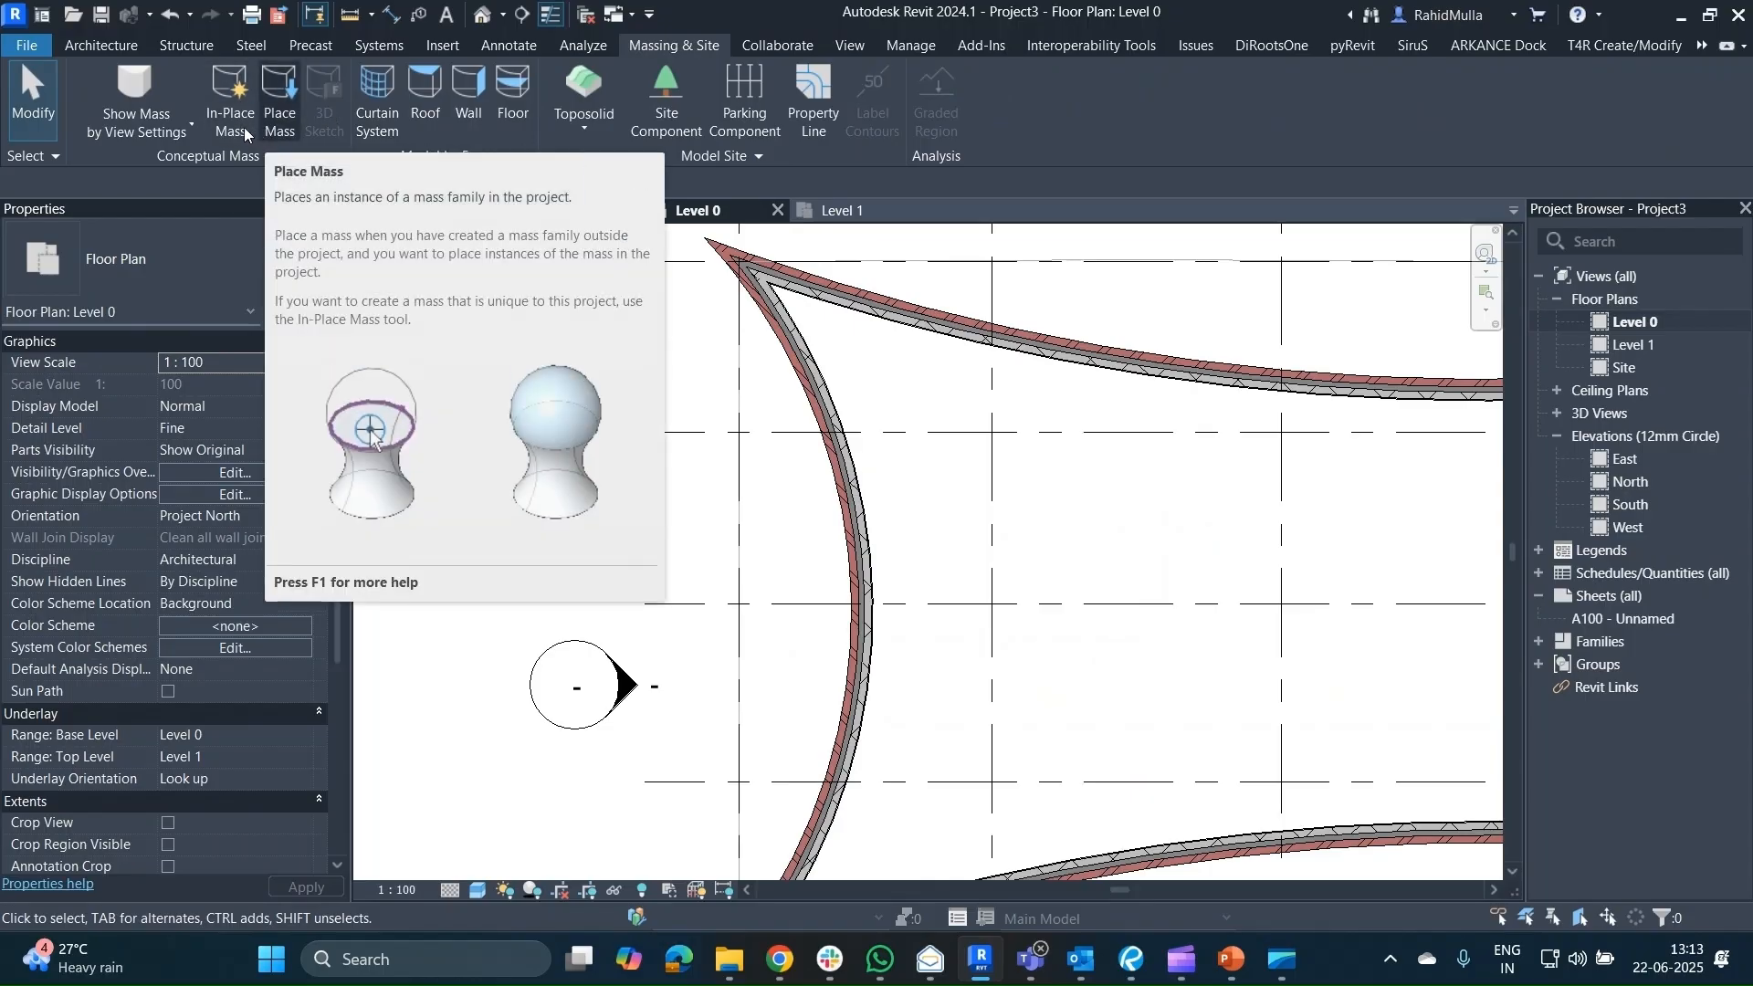
click(266, 126)
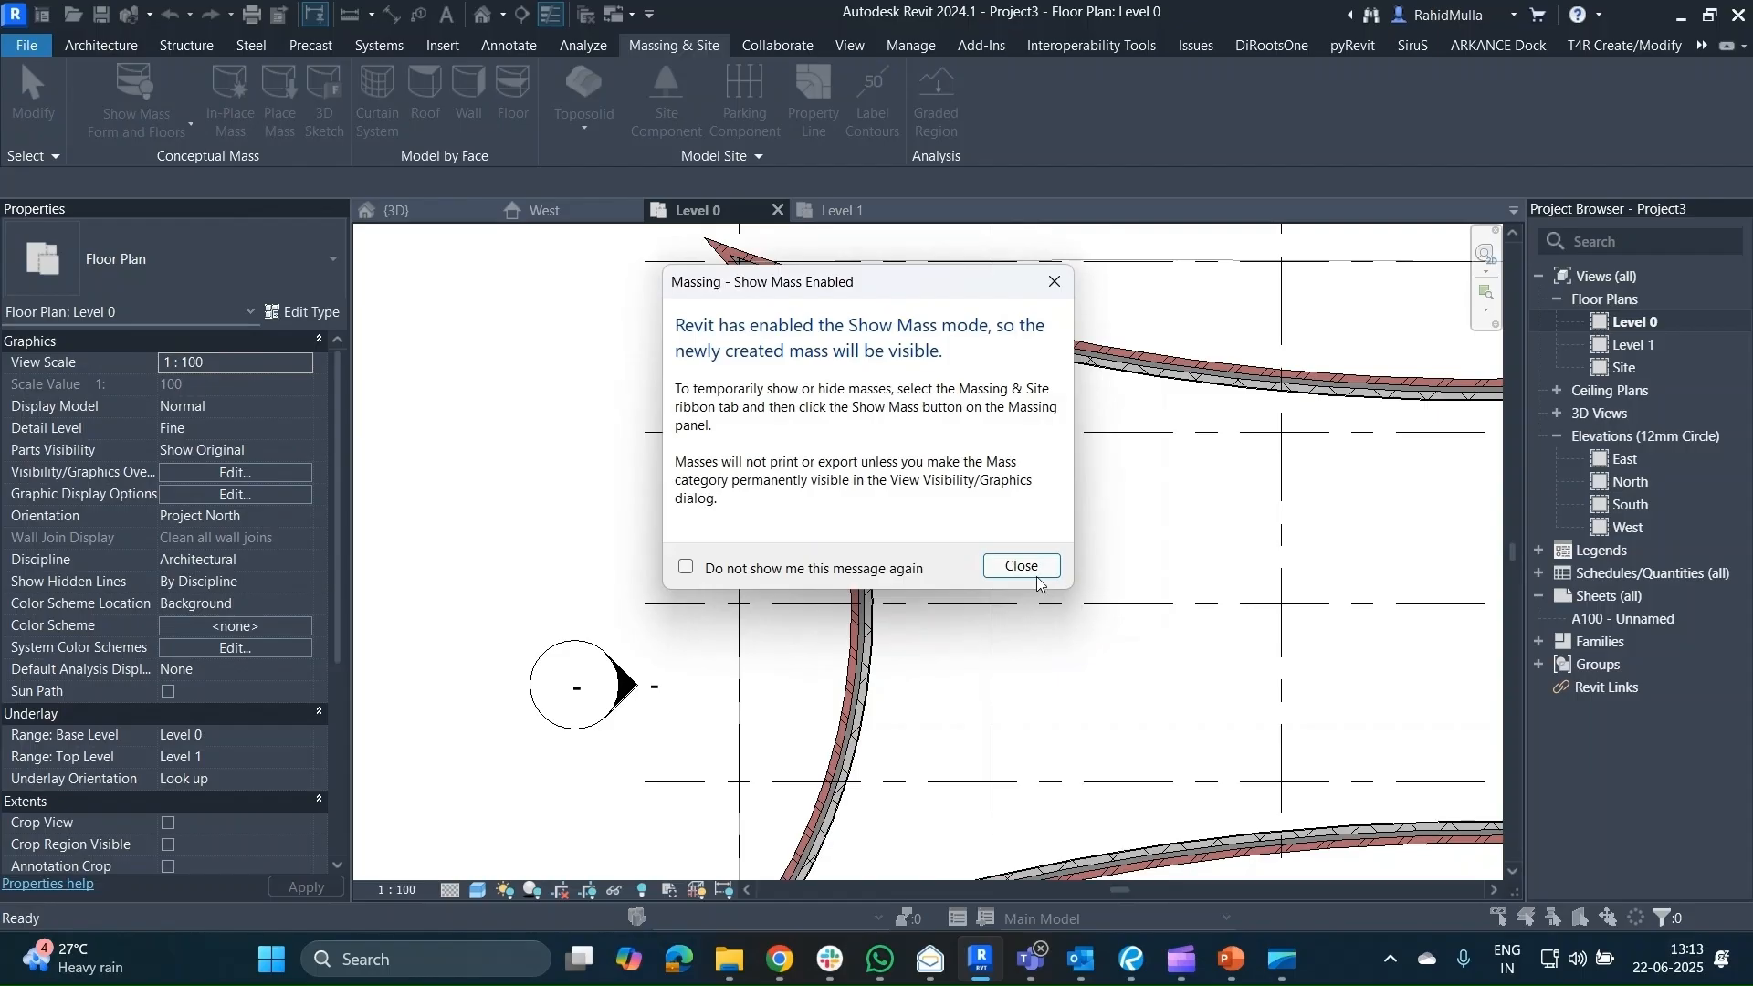
click(1037, 579)
key(Return)
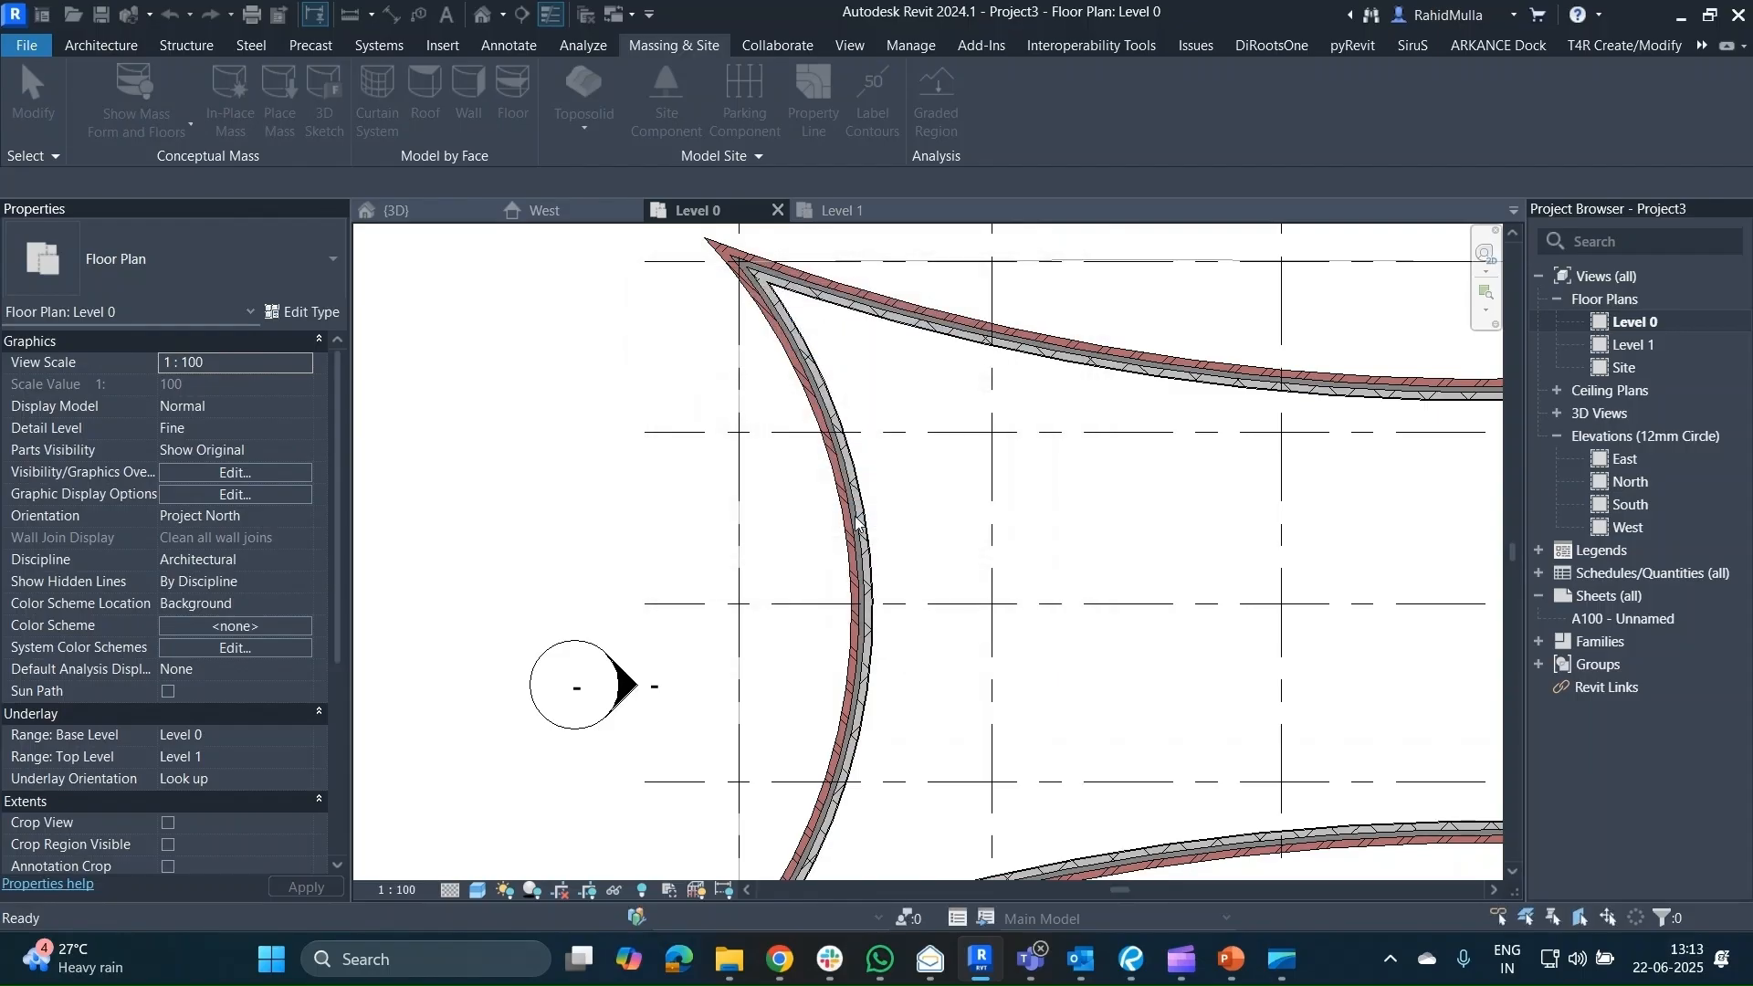
scroll(835, 516, down, 4)
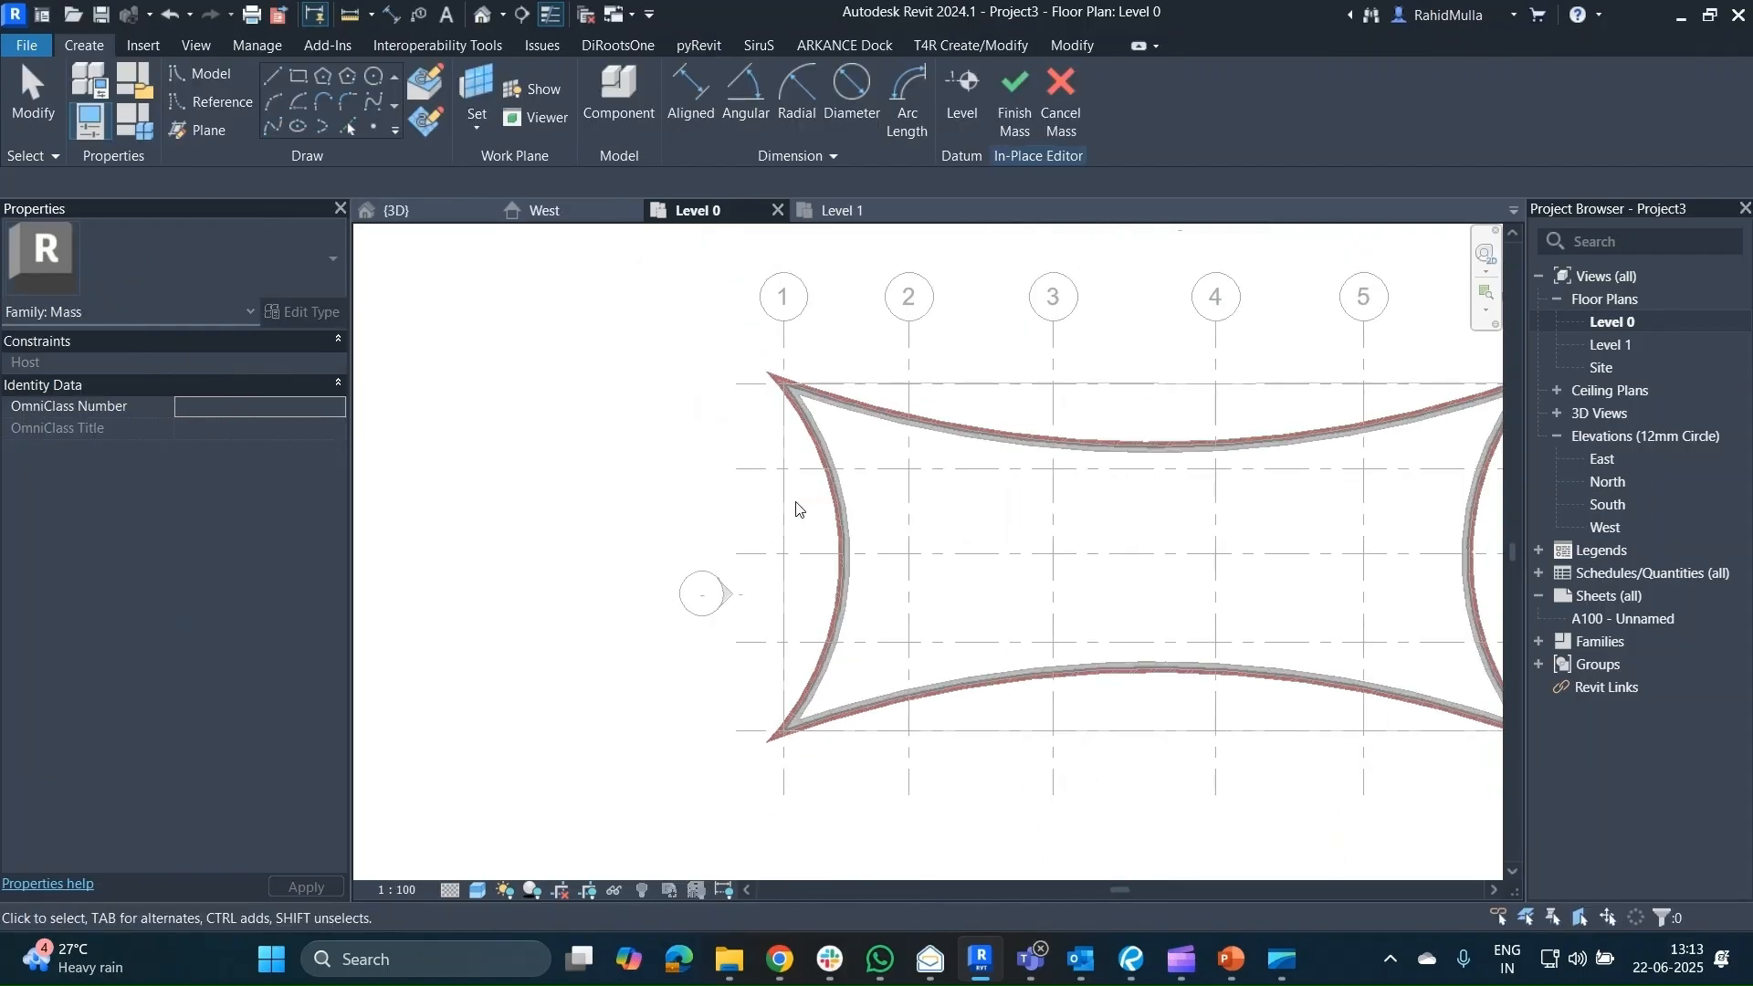
Try to draw an arc through points on the grid 1 wall at grids 8, 9 and 10, and delete the resulting curve.
middle_drag(809, 514, 775, 497)
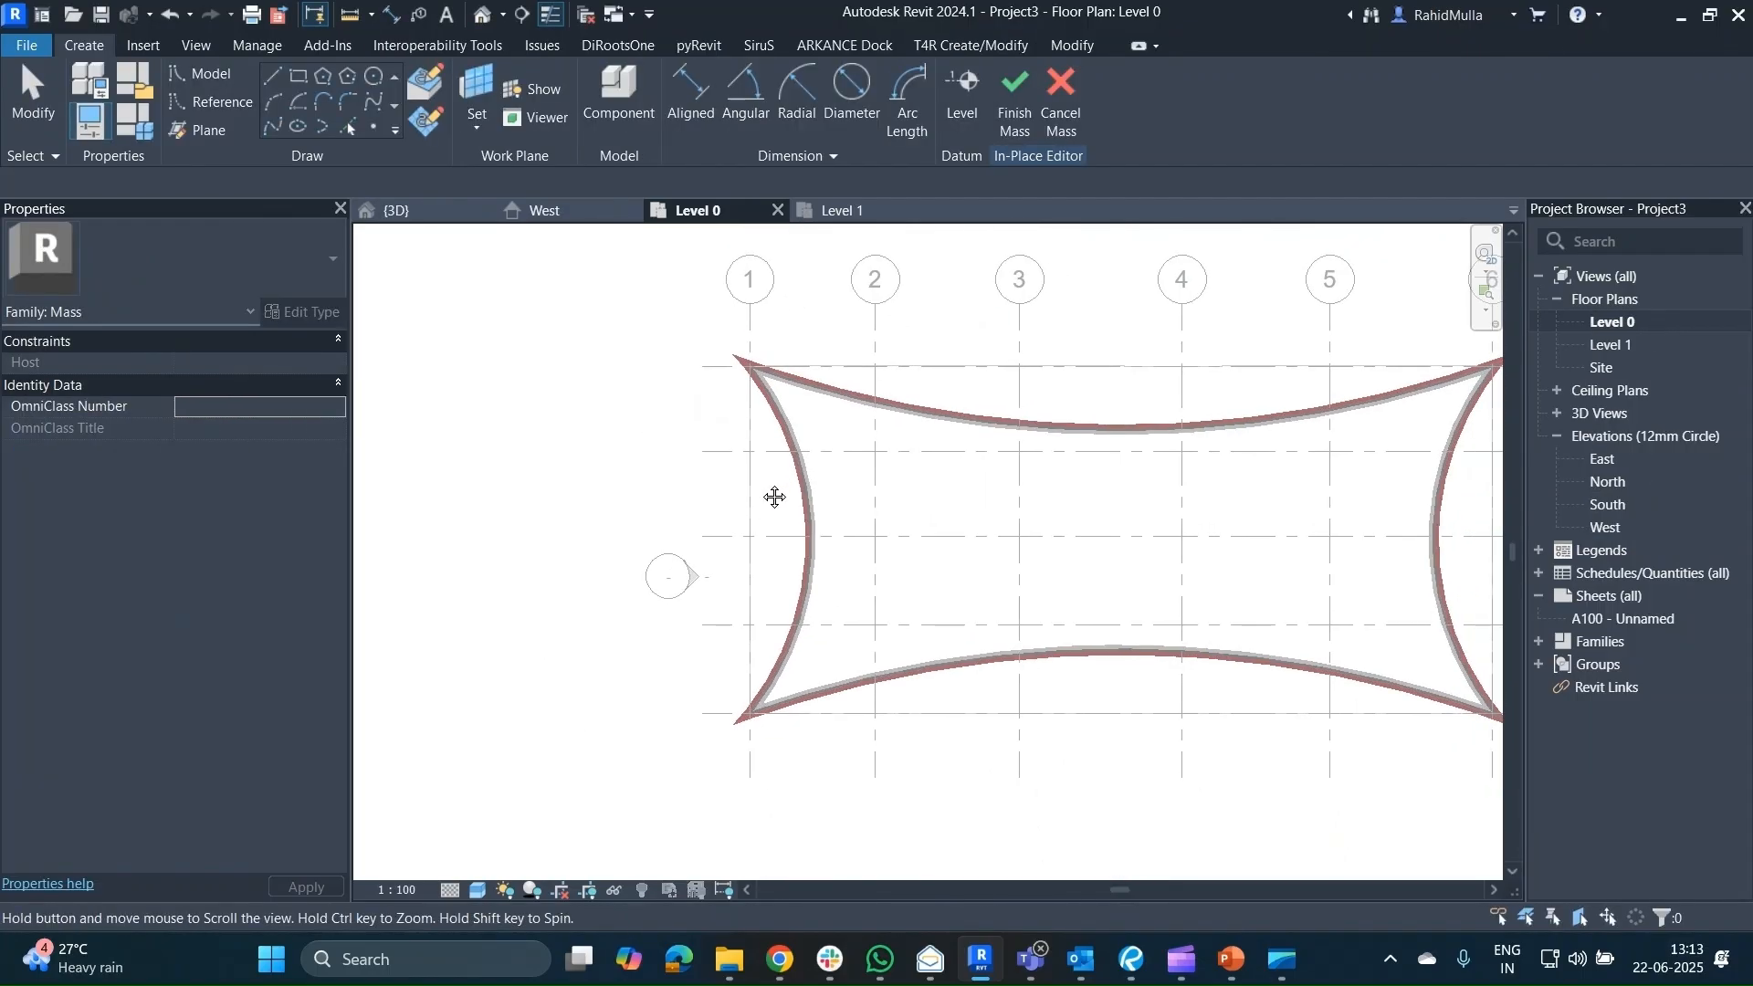
click(271, 95)
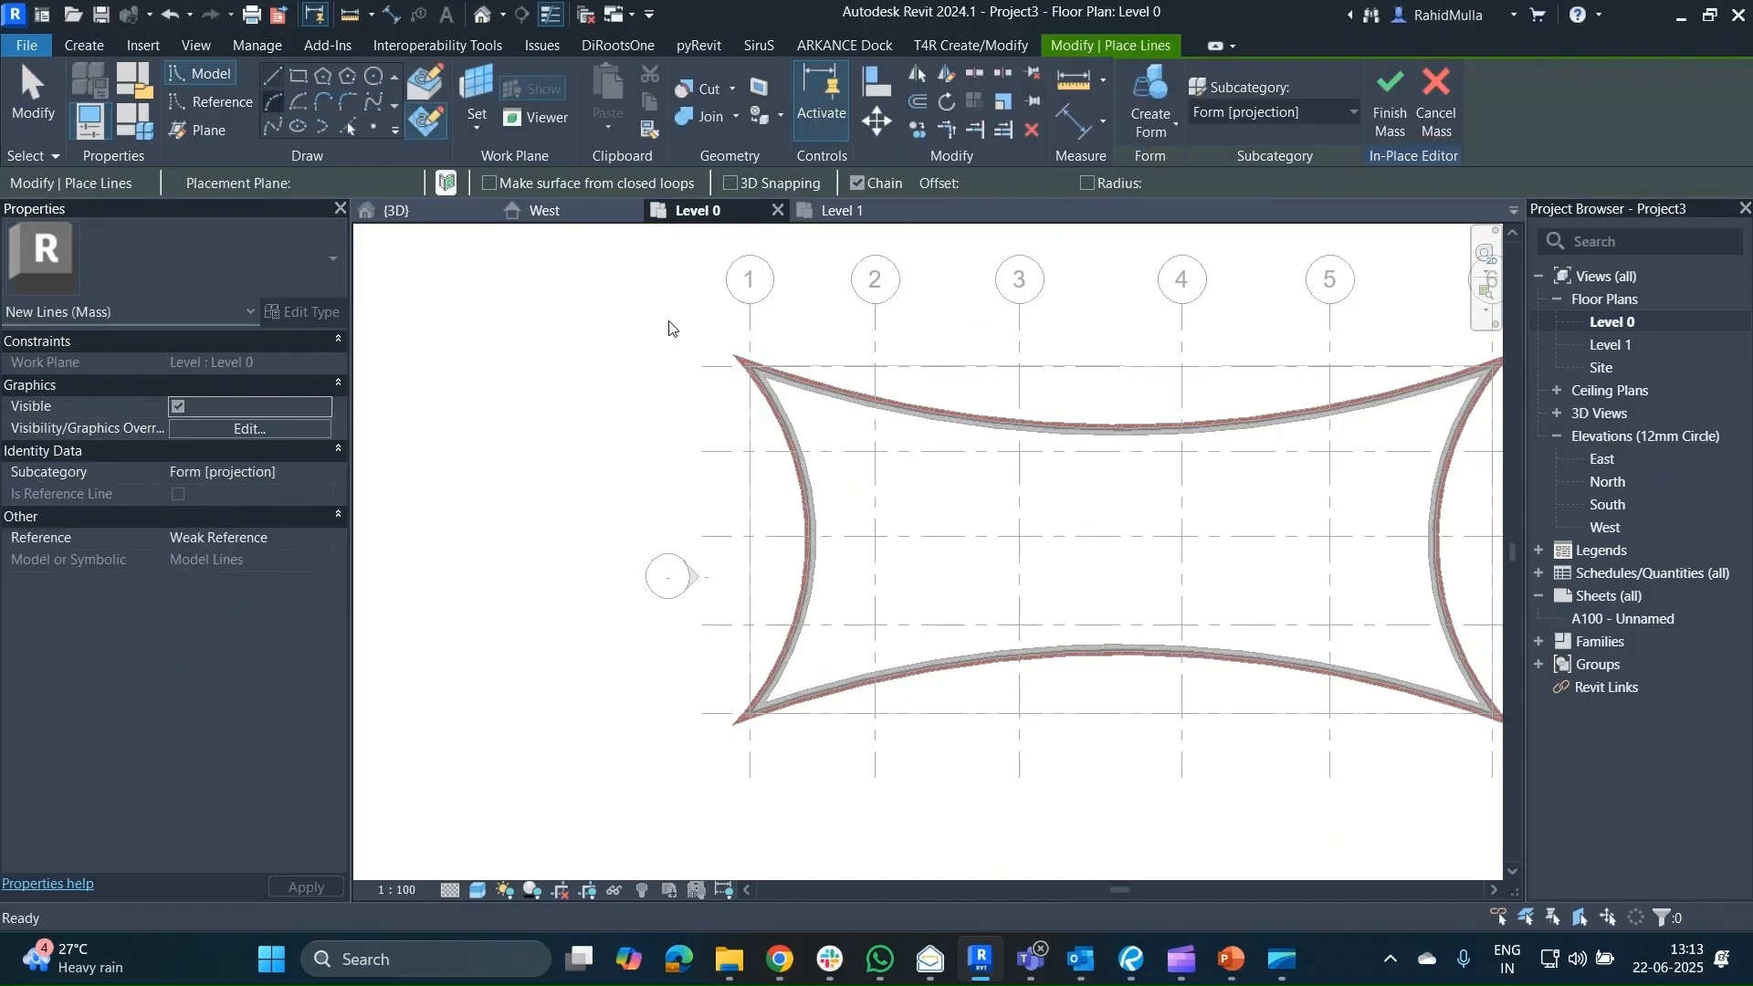
scroll(794, 464, up, 2)
click(791, 449)
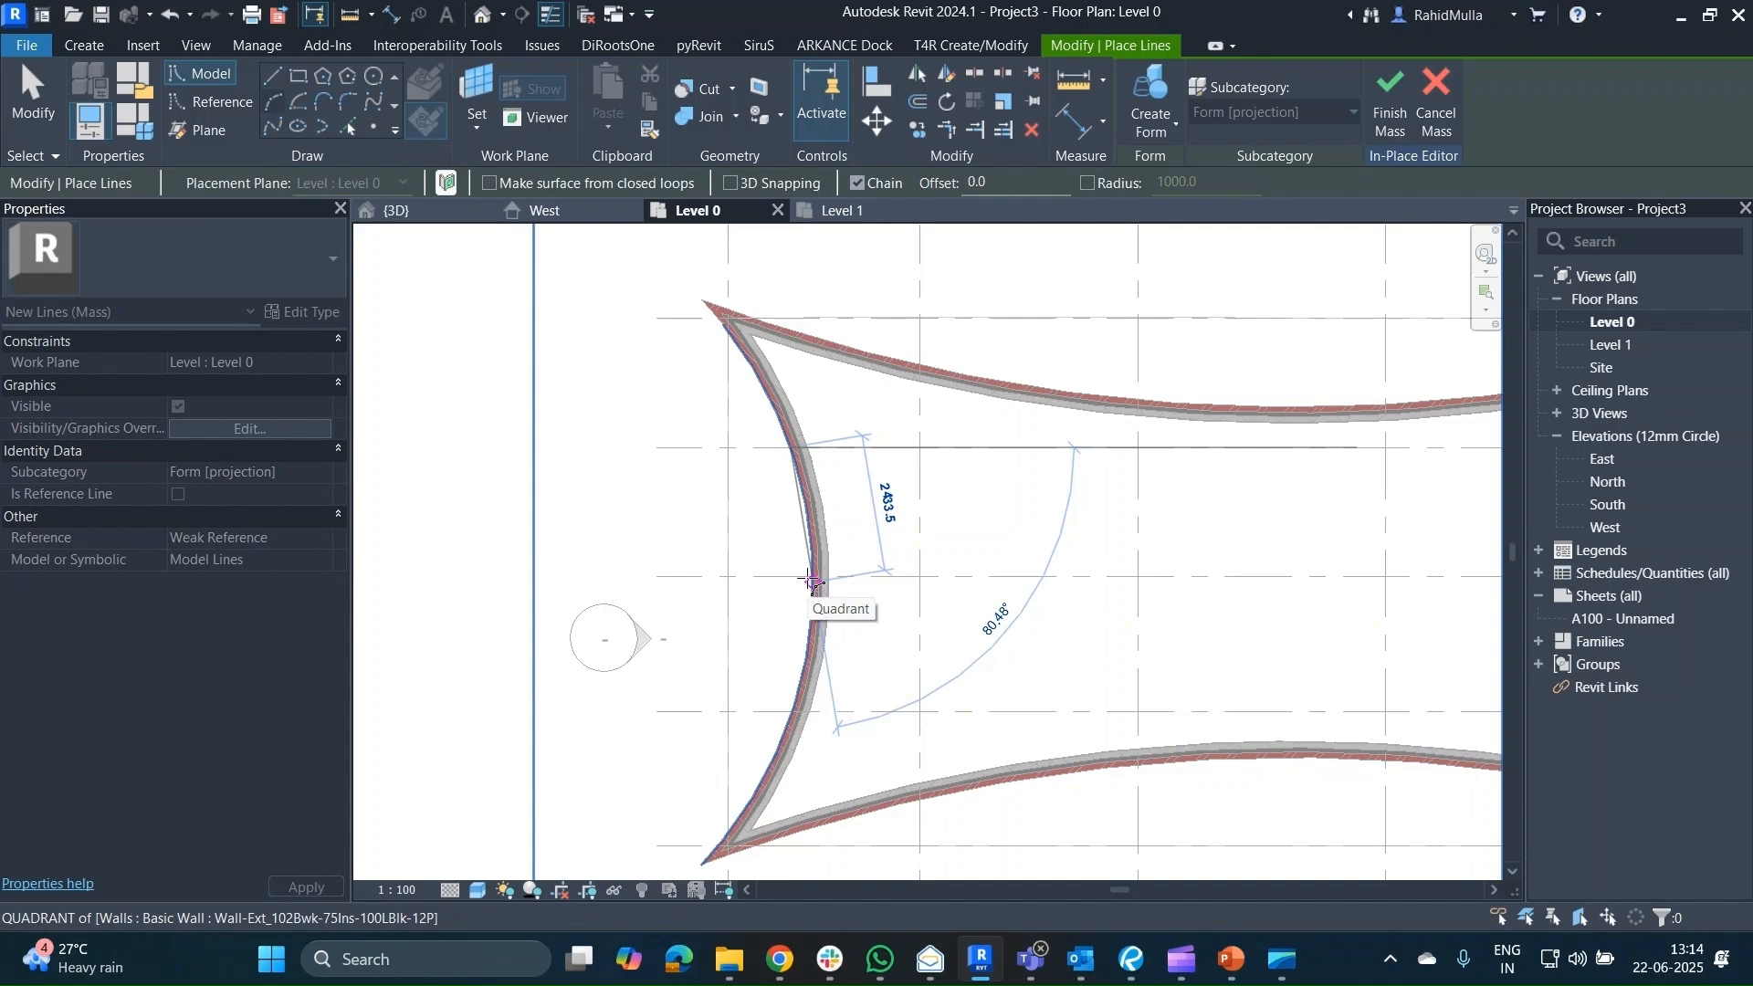
click(813, 579)
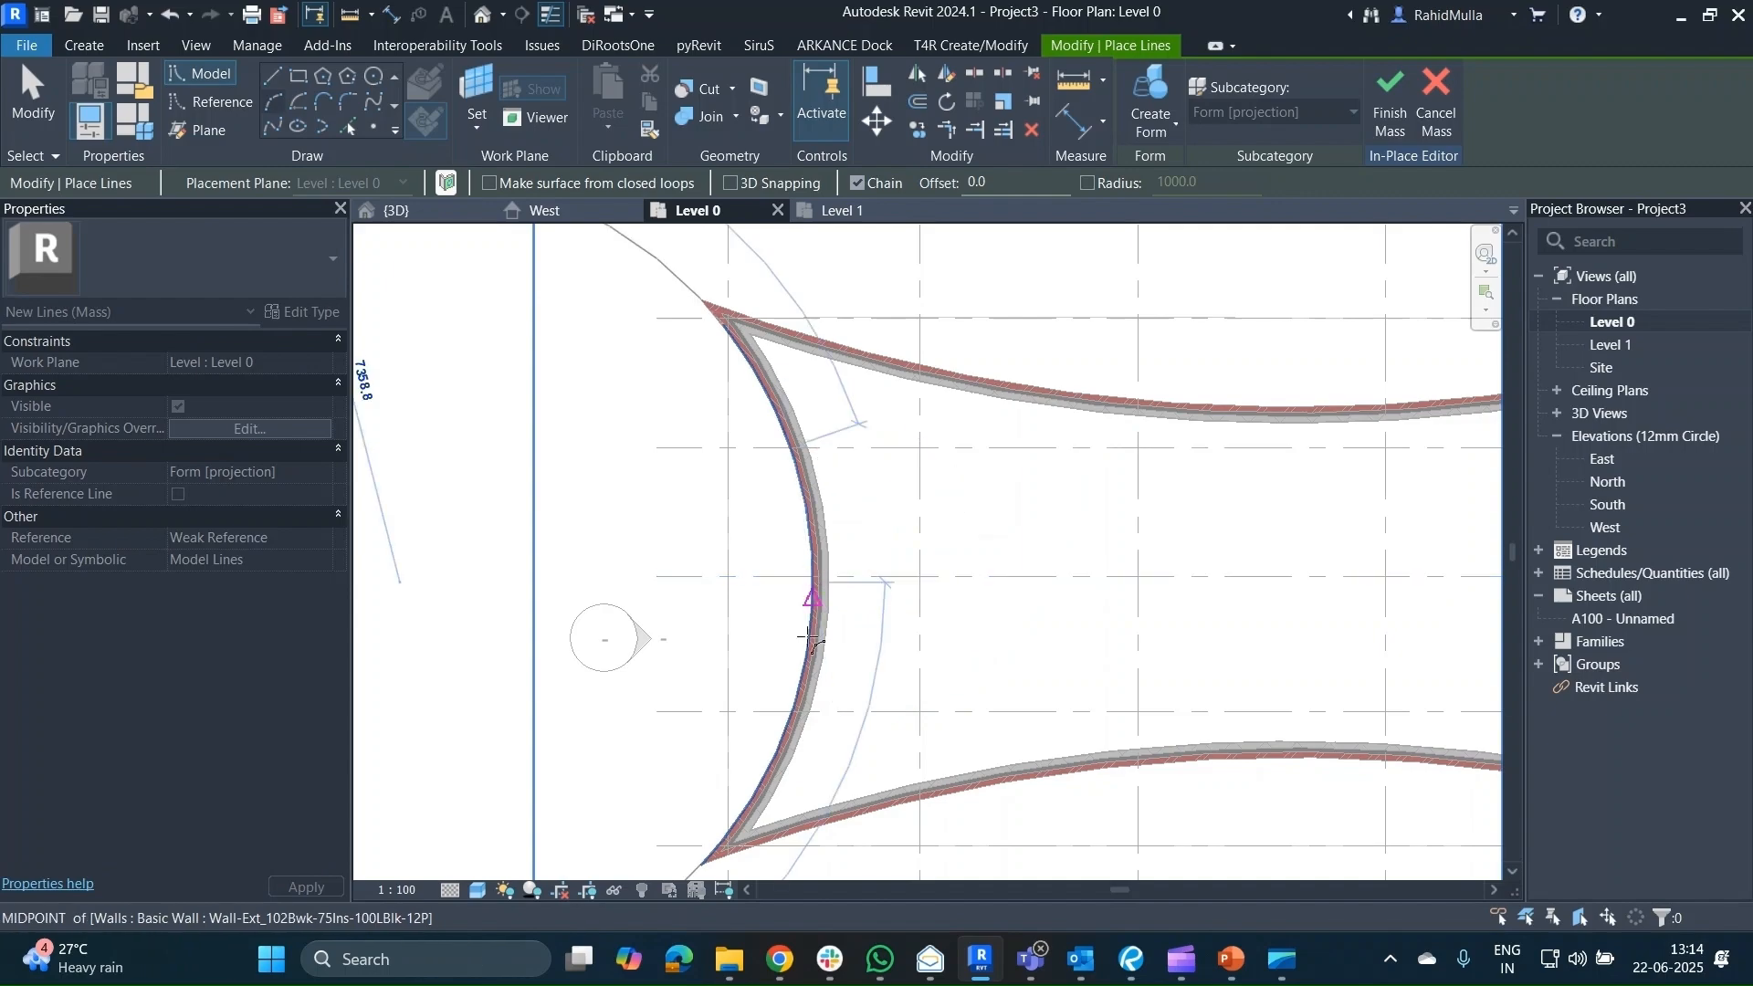
click(791, 714)
key(Escape)
key(Escape)
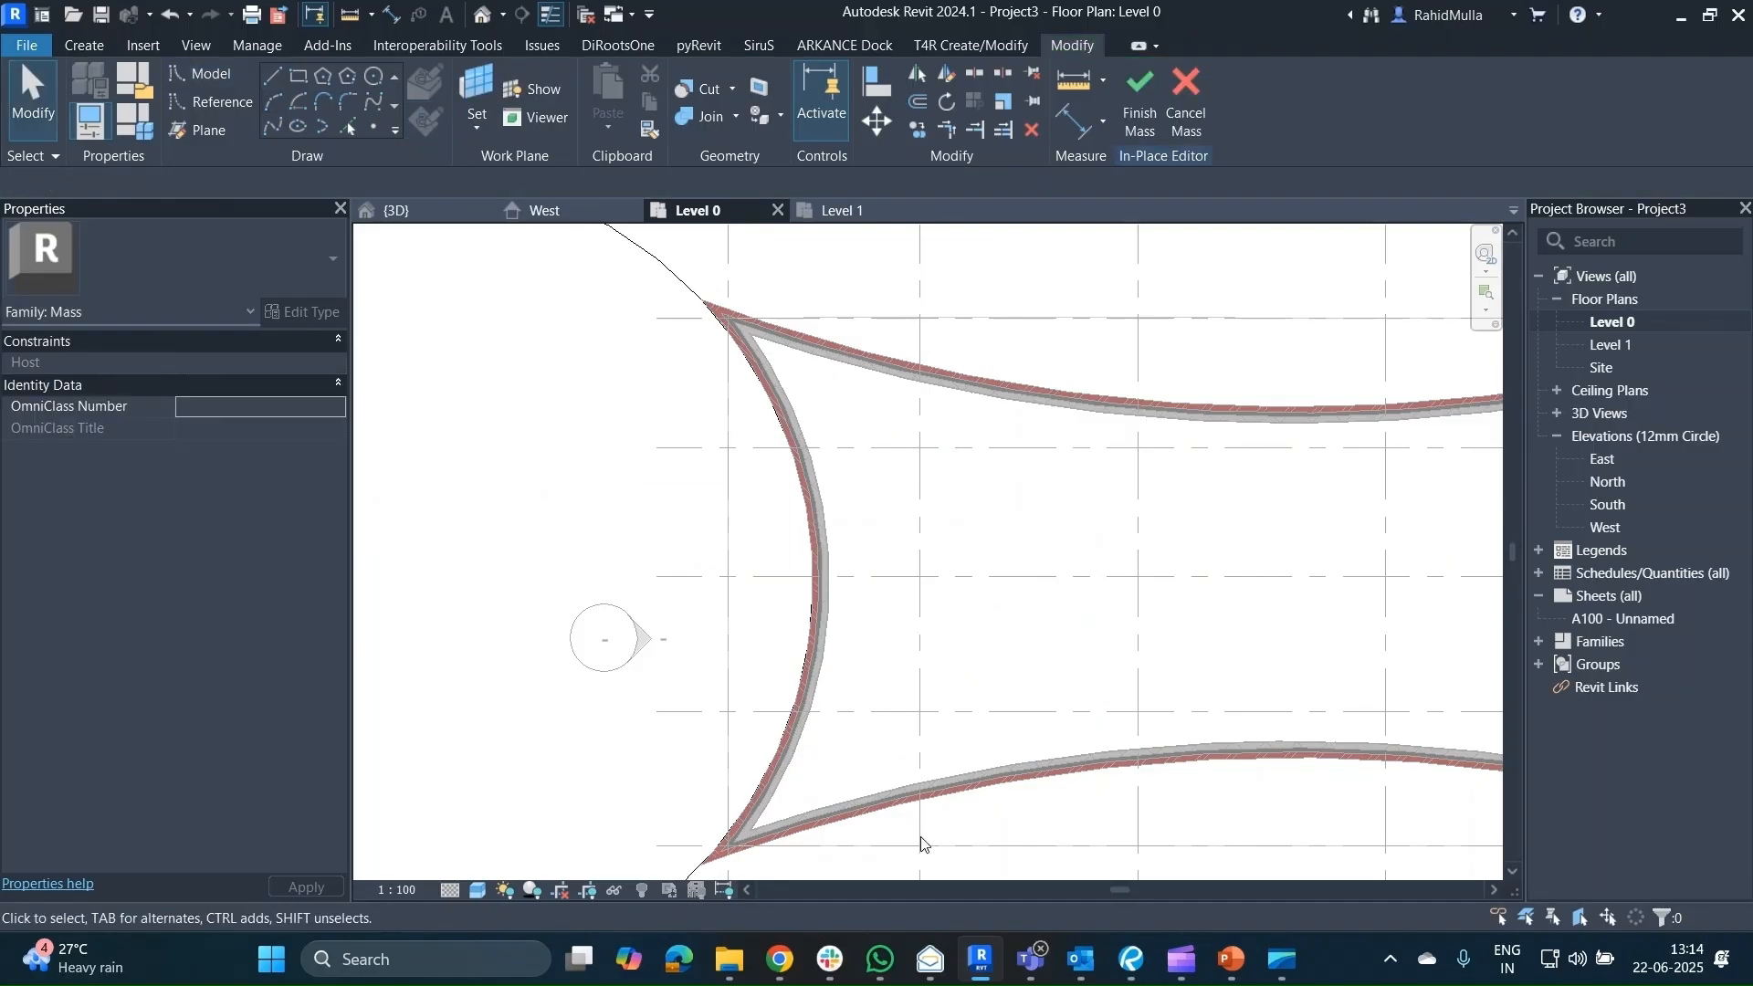
scroll(909, 748, down, 5)
click(759, 576)
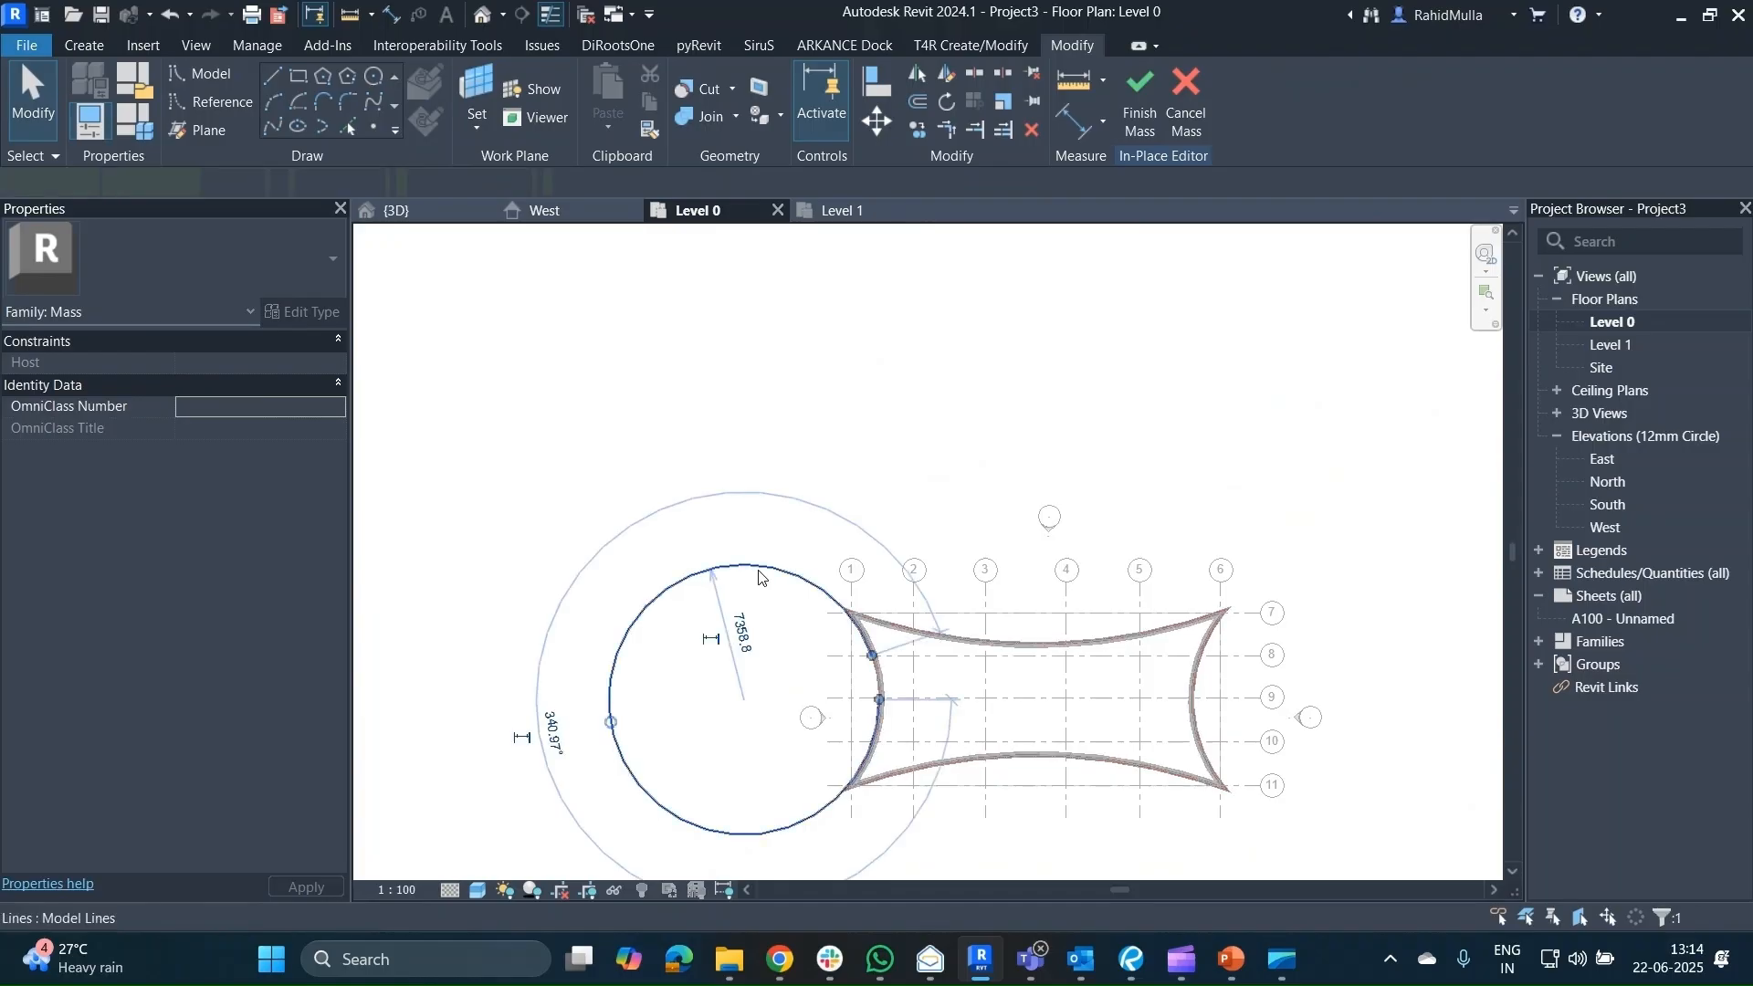
key(Delete)
Draw a semicircular arc outside the grid 1 wall, spanning 4700 mm from grid 8 to grid 10, and delete it.
middle_drag(911, 701, 865, 630)
scroll(865, 630, up, 2)
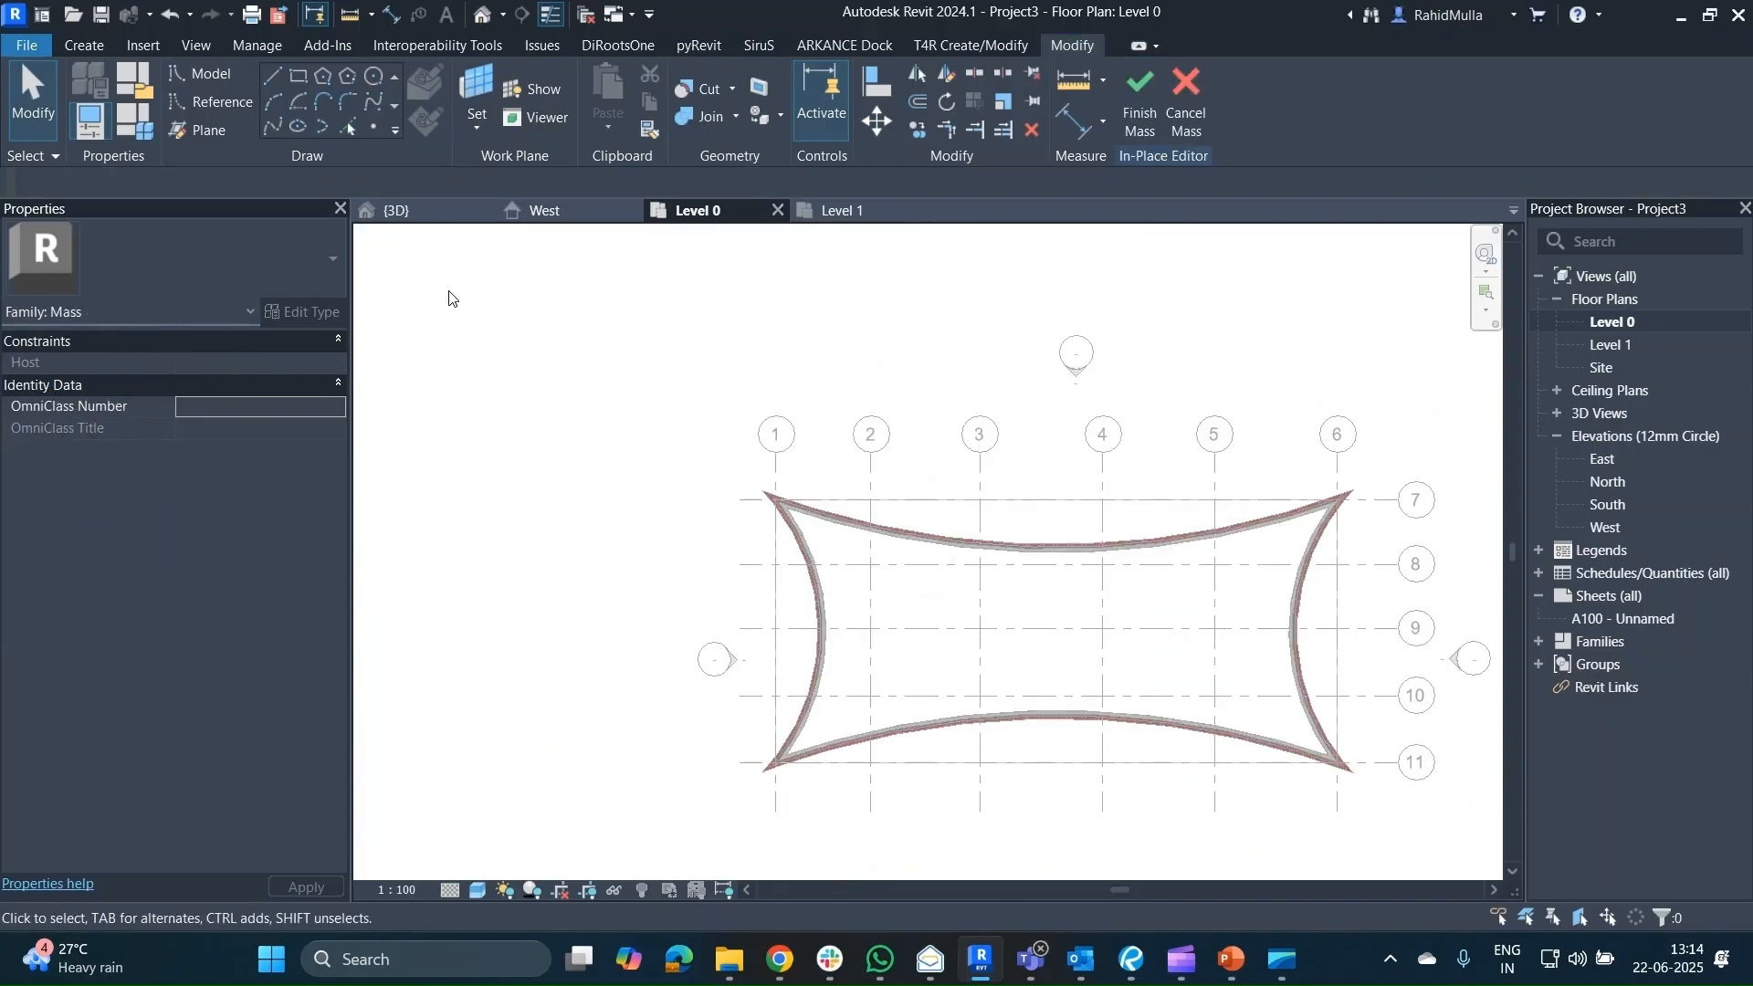
scroll(828, 584, up, 2)
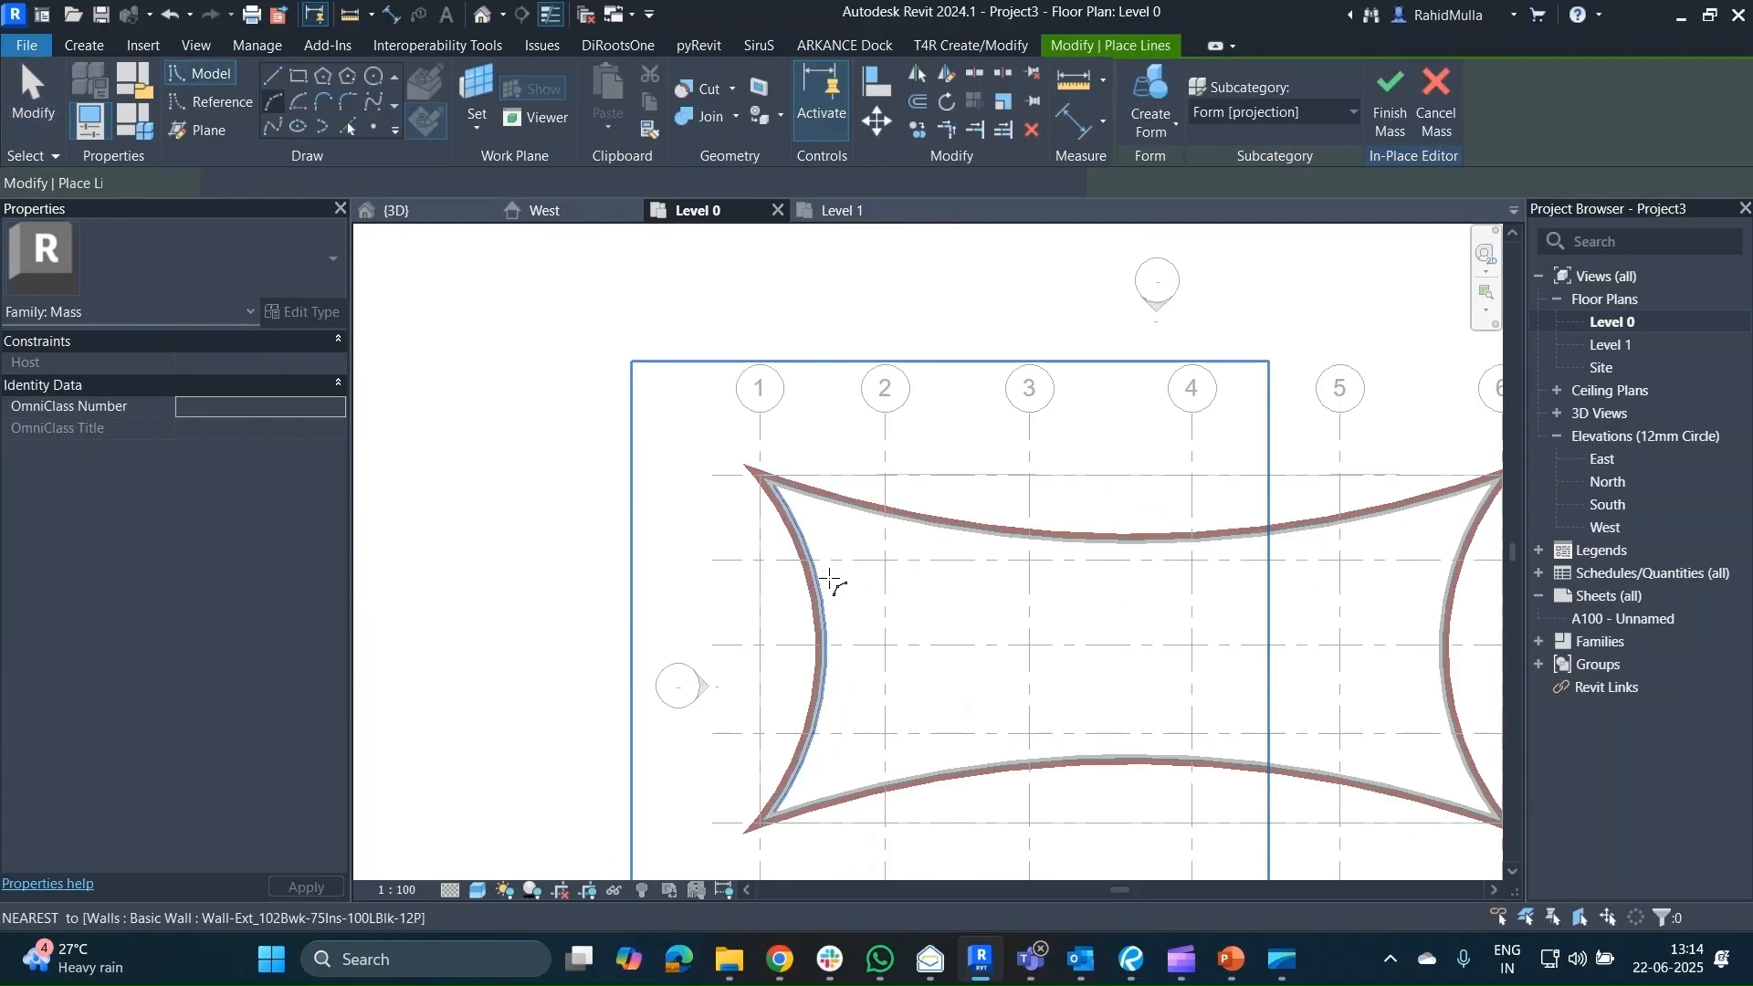
click(802, 560)
click(797, 734)
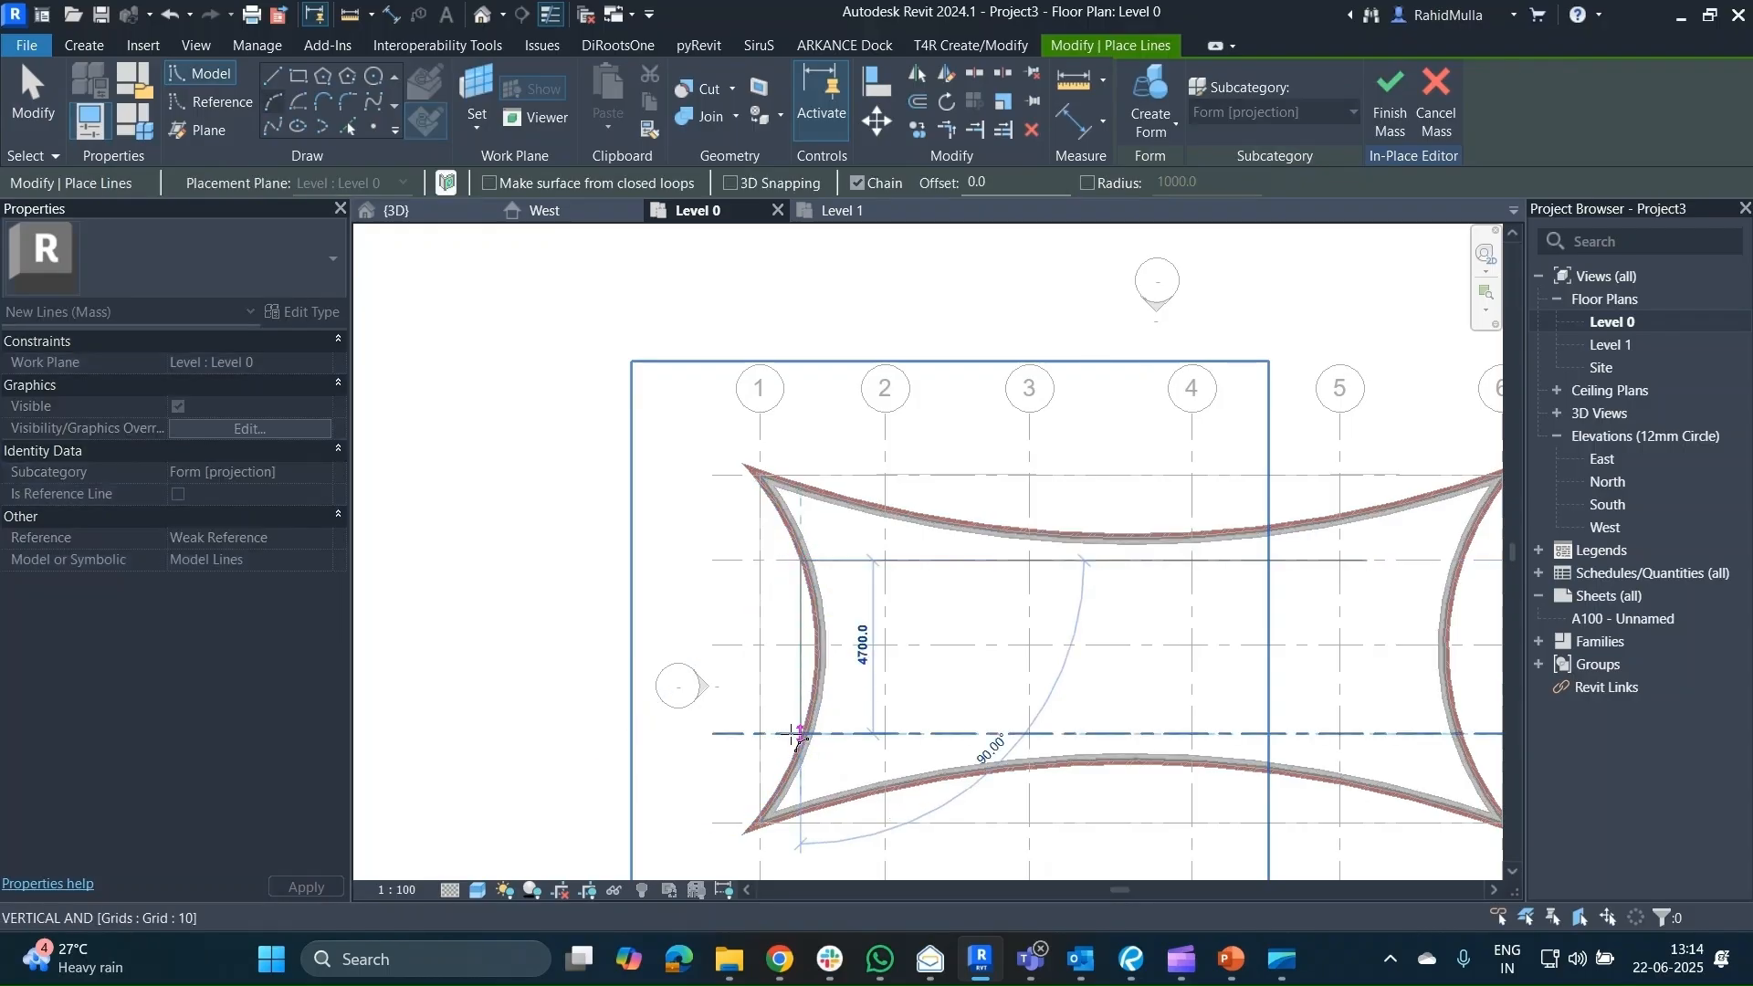
click(717, 641)
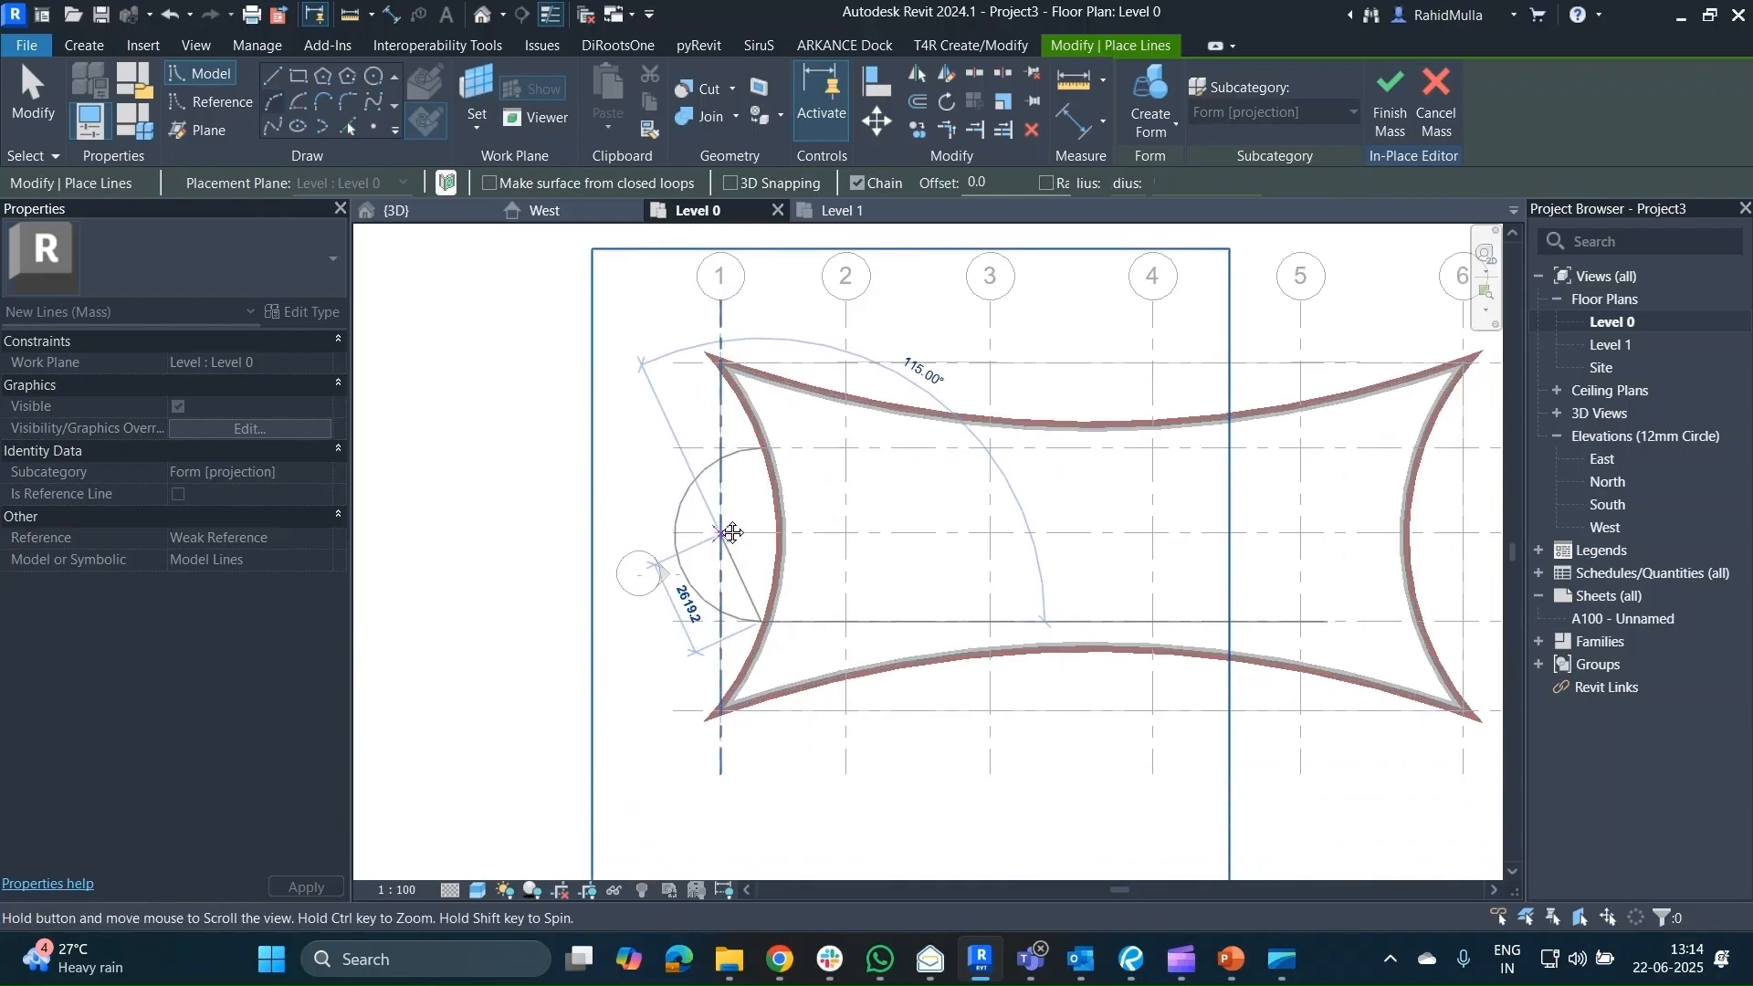
key(Escape)
key(Escape)
scroll(720, 526, up, 3)
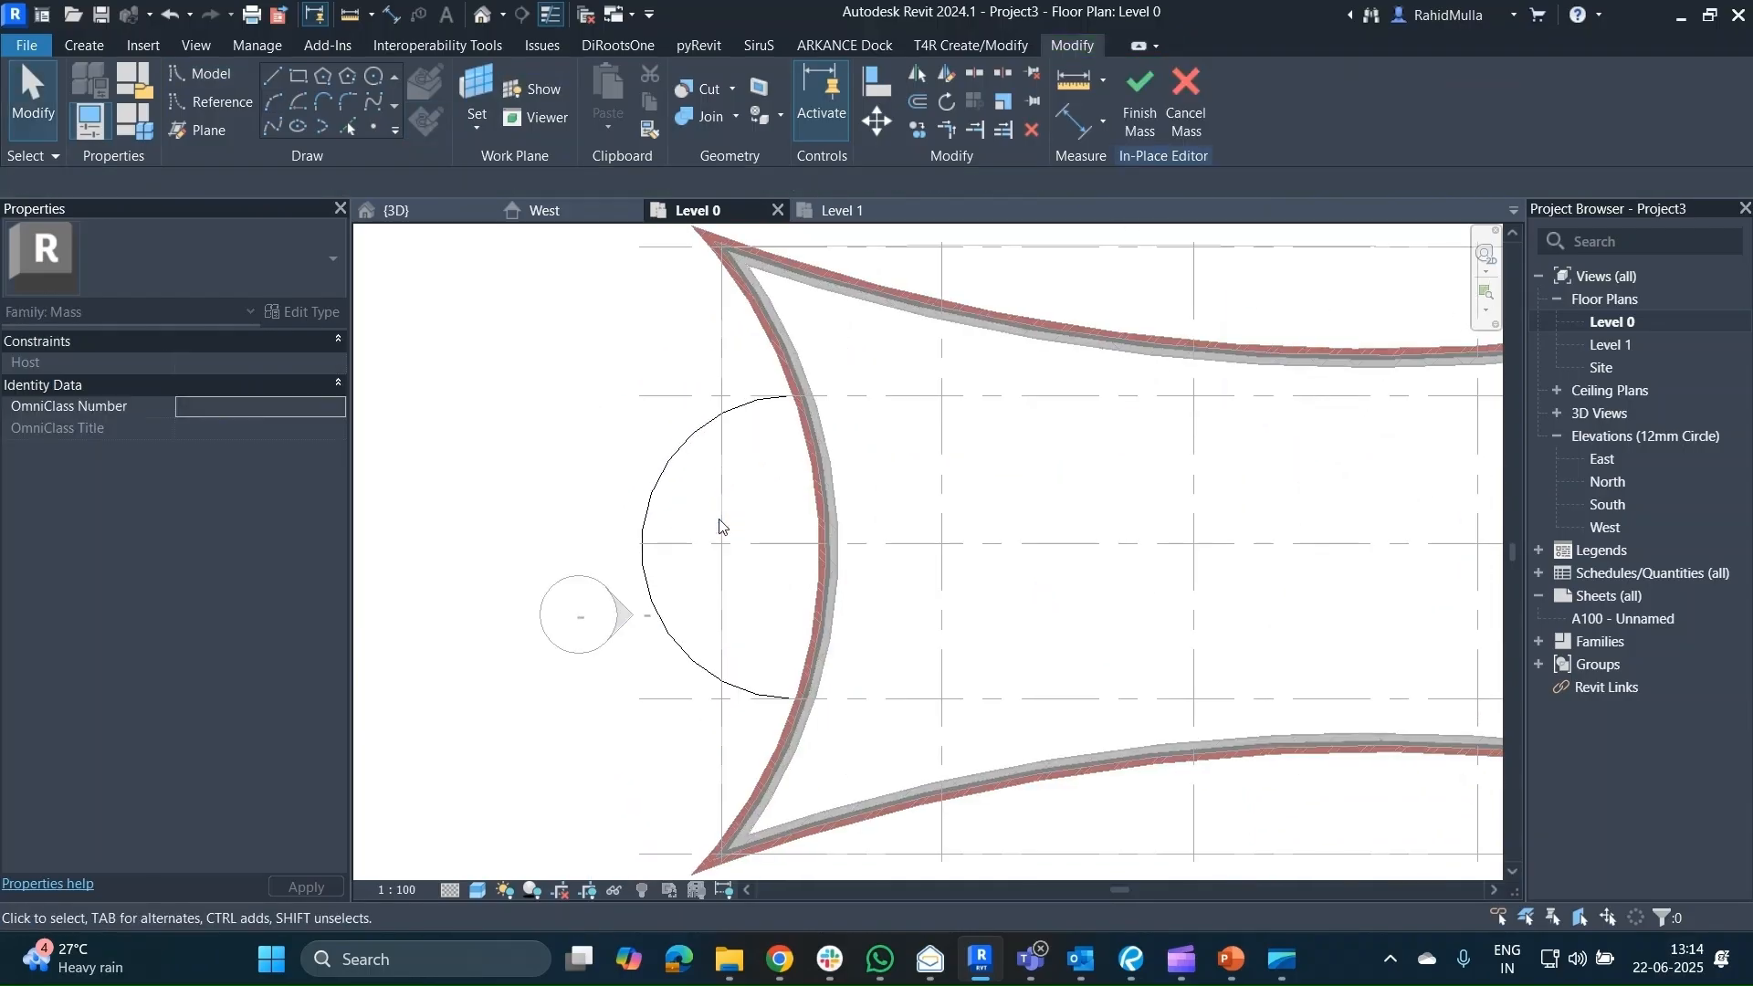
click(685, 449)
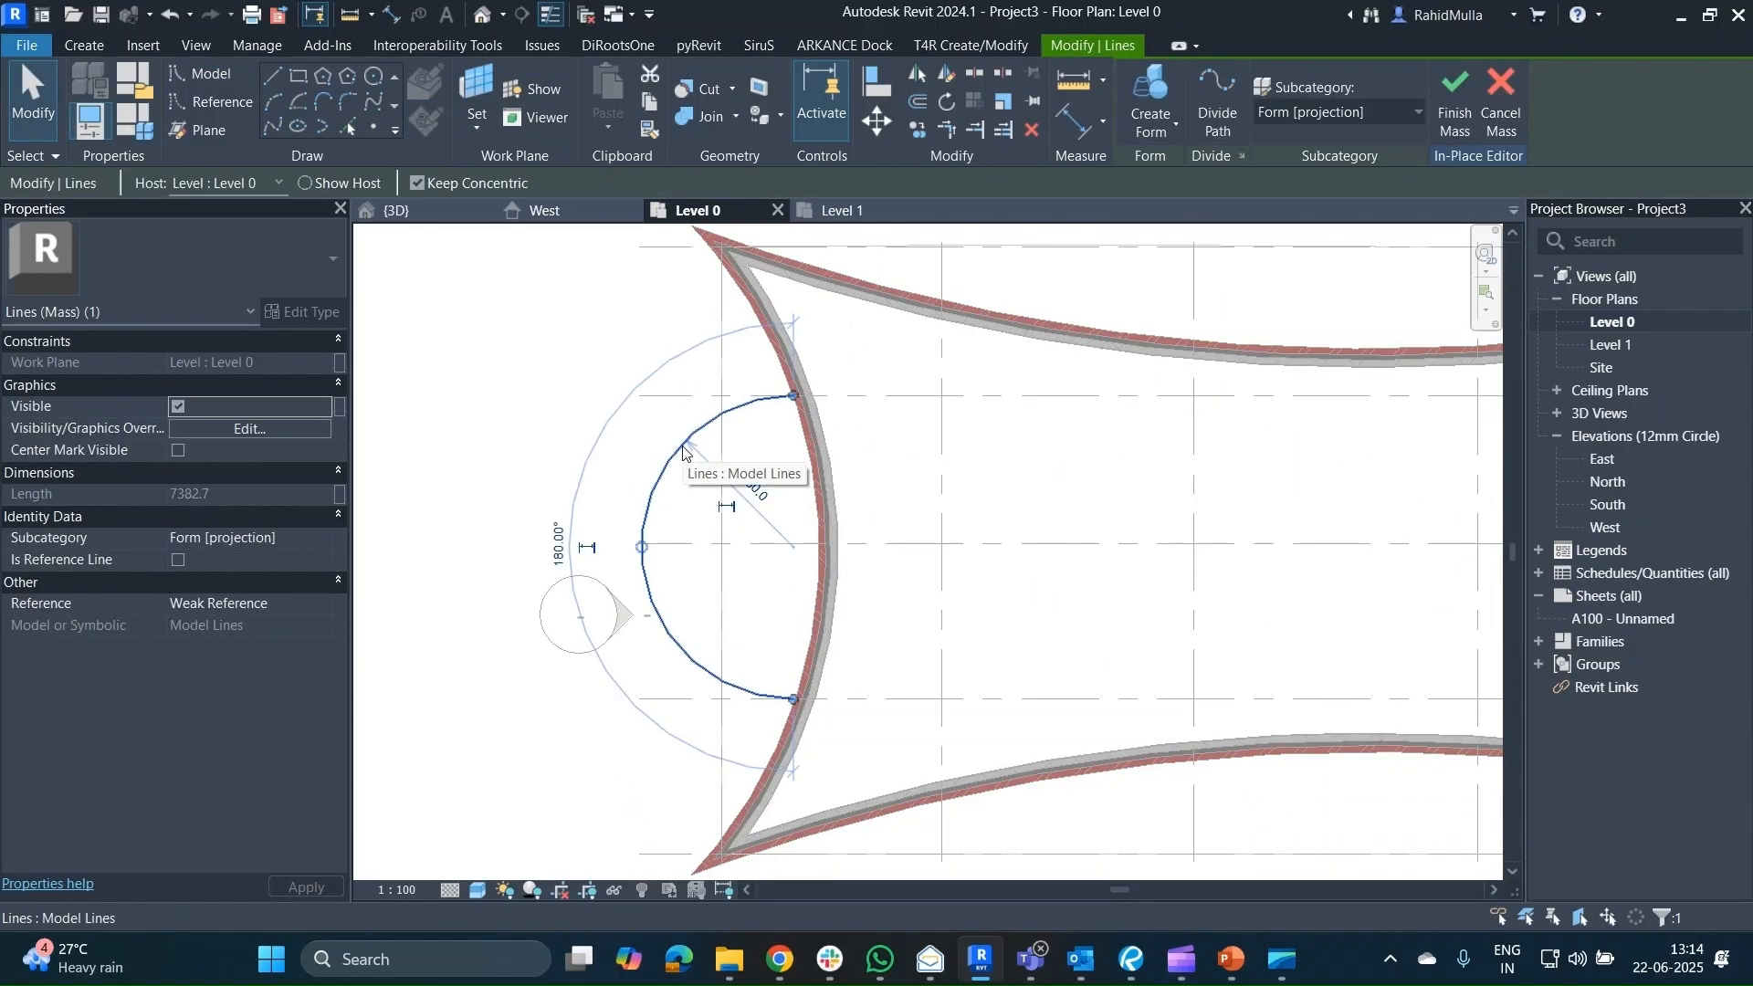
key(Delete)
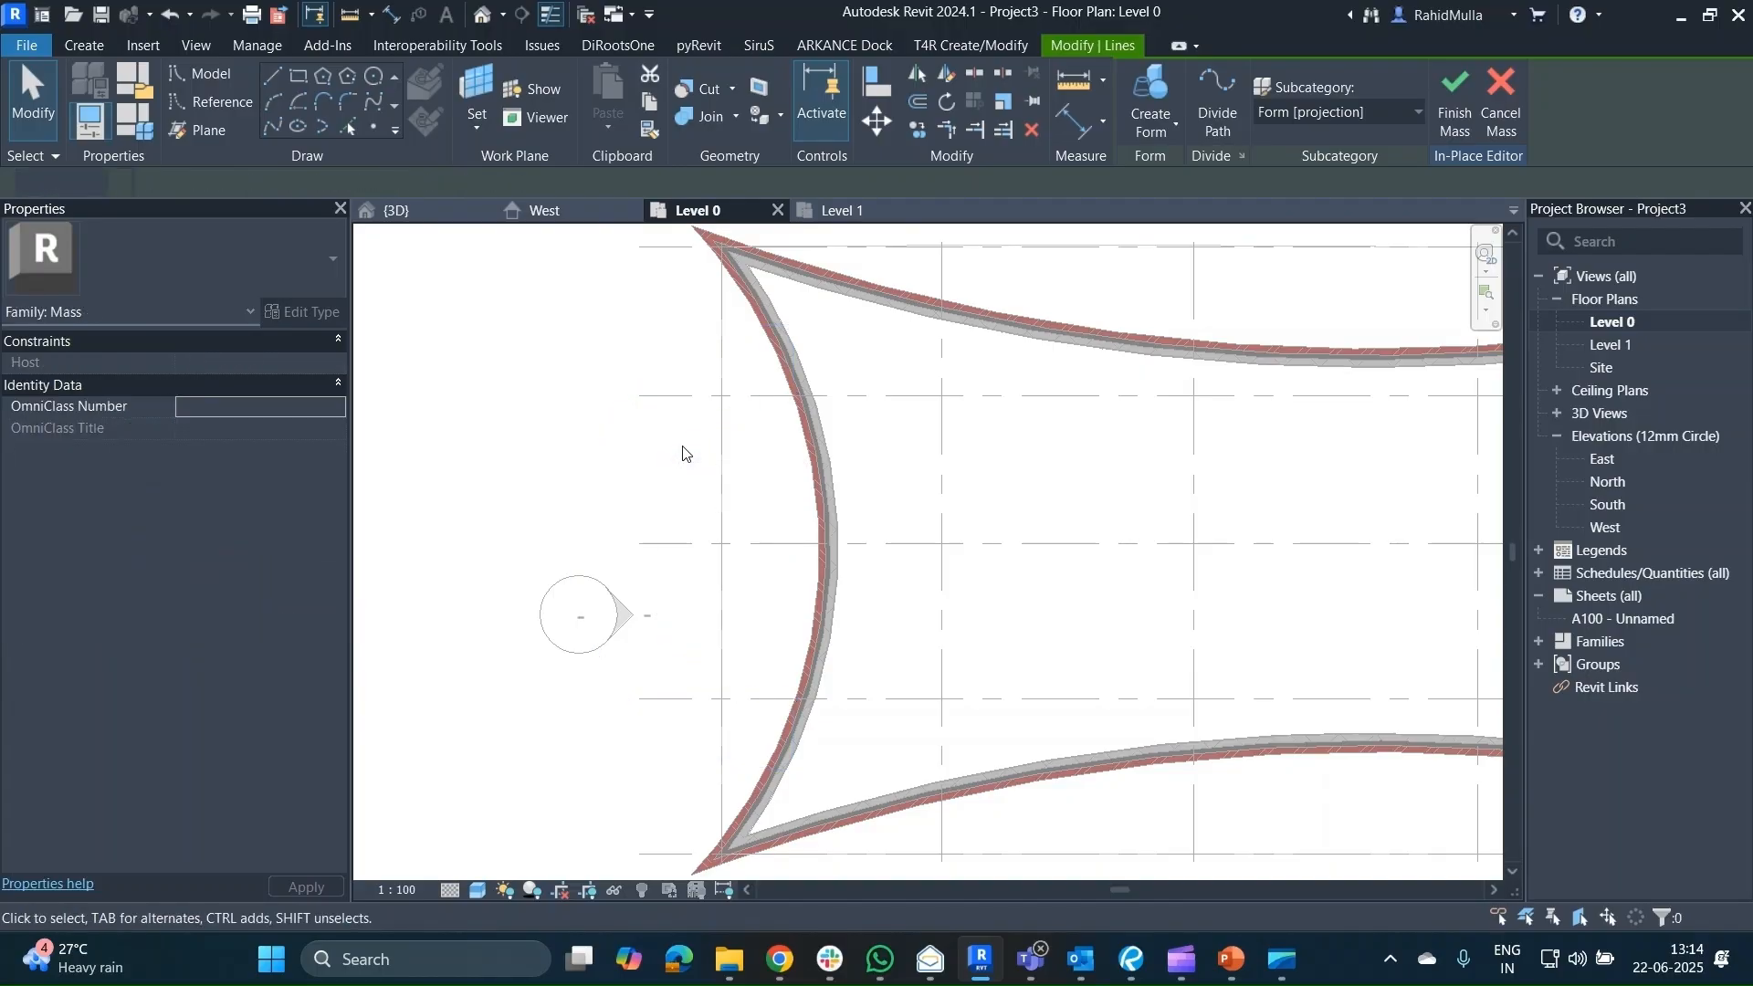
Draw a semicircular arc of 2400 mm radius outside the grid 1 wall, from grid 8 to grid 10 on Level 0.
click(273, 102)
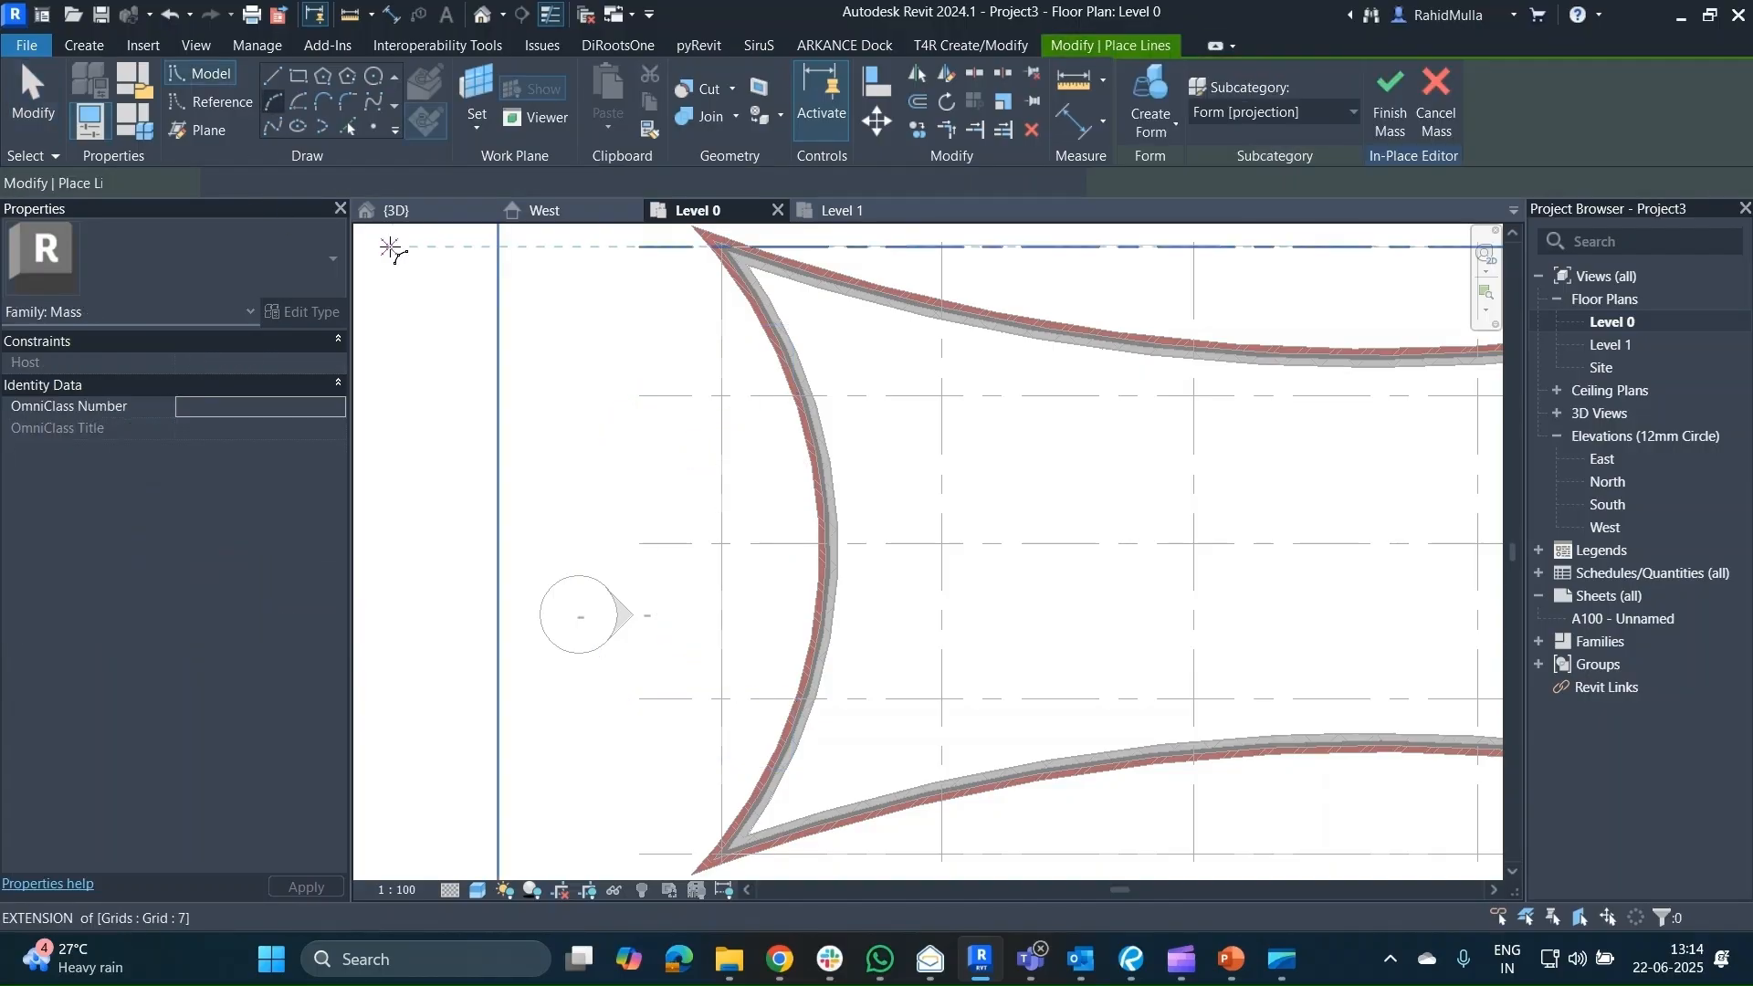
click(788, 395)
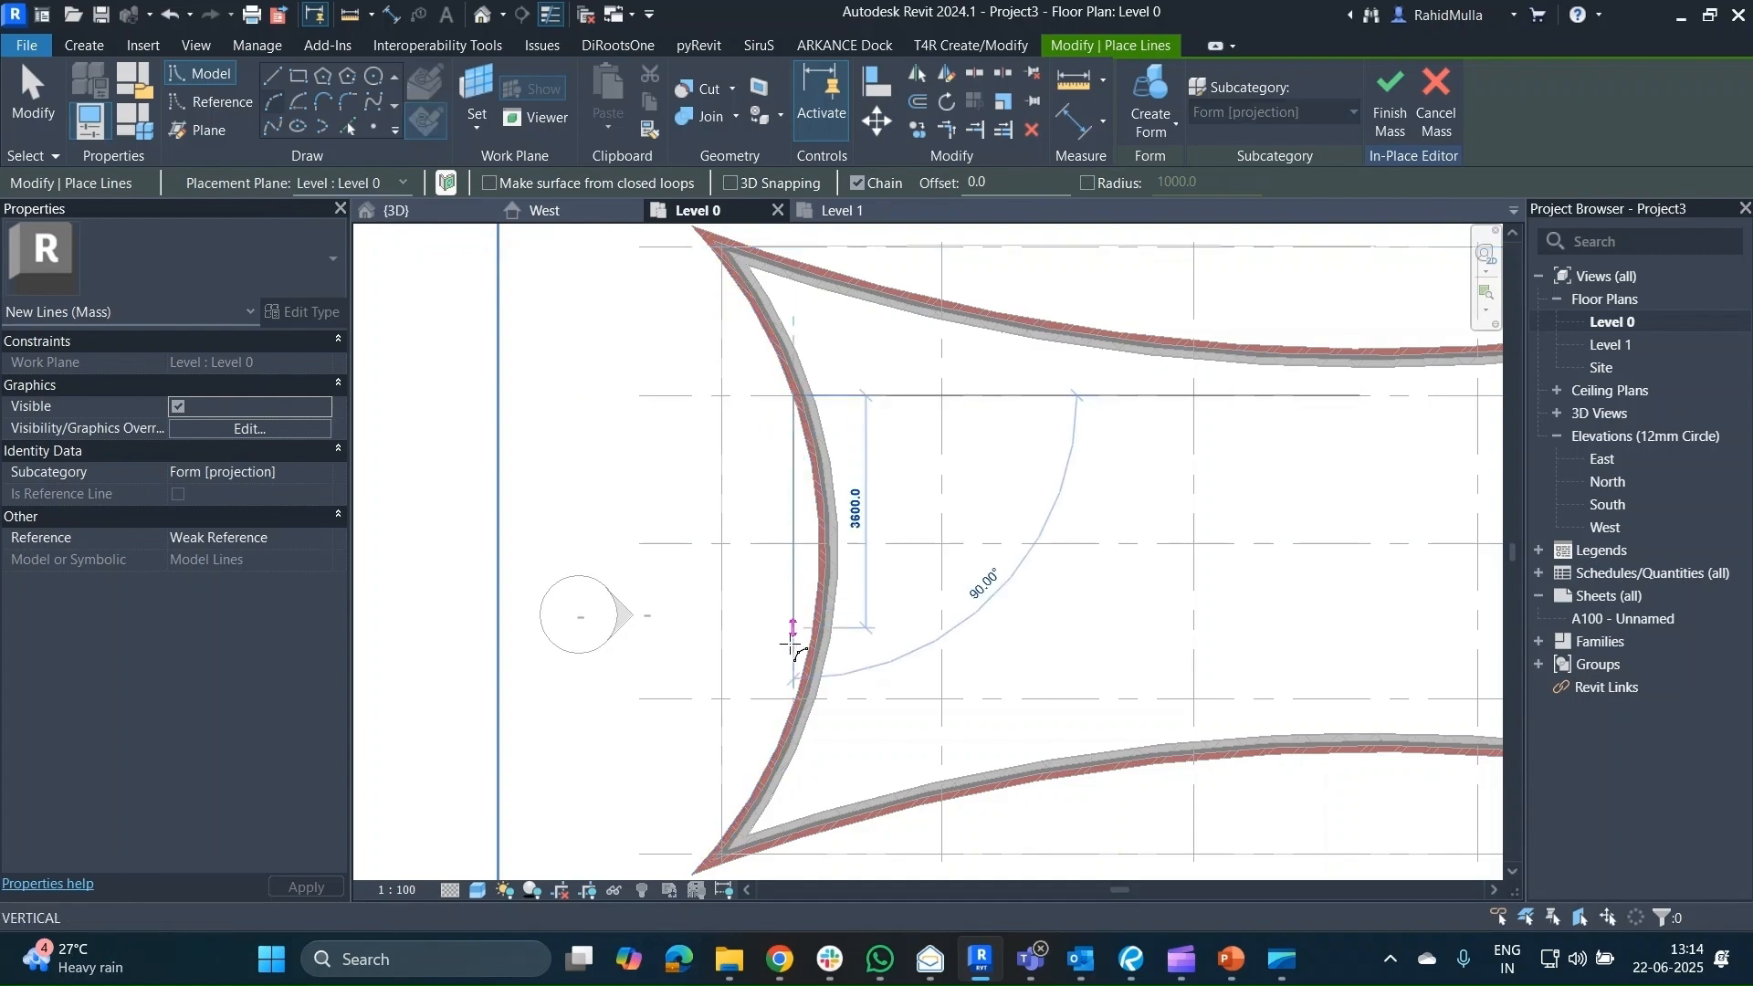
click(794, 699)
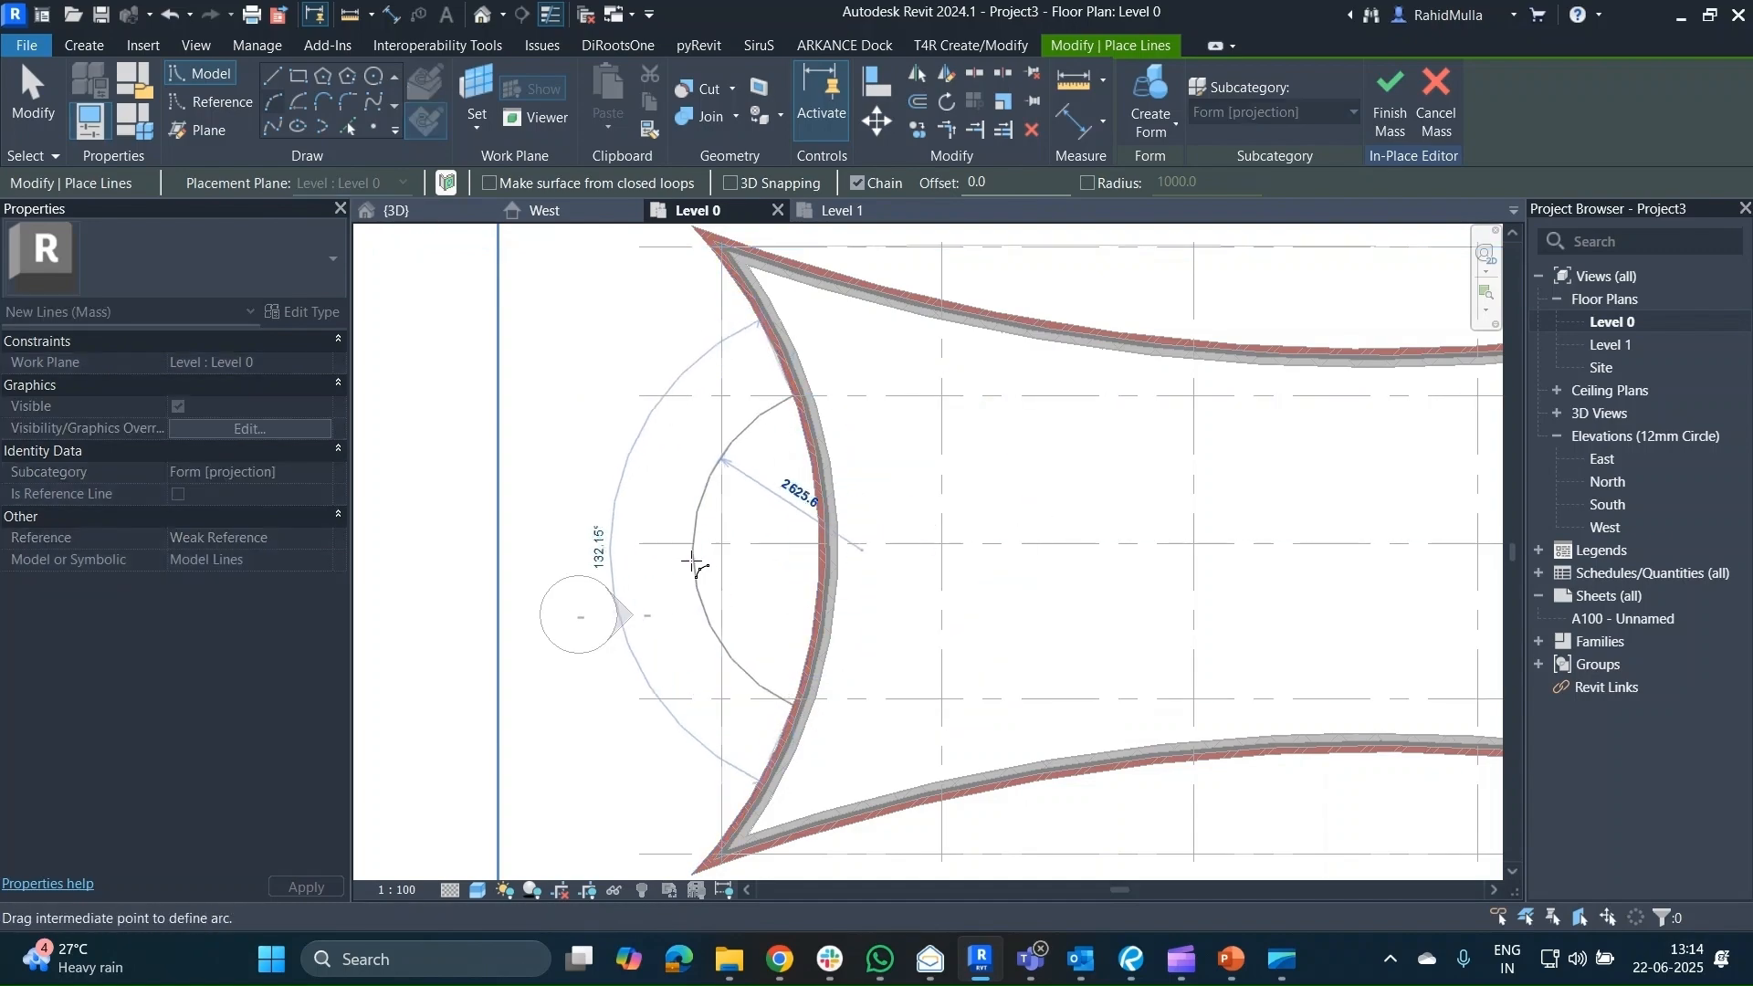
click(654, 542)
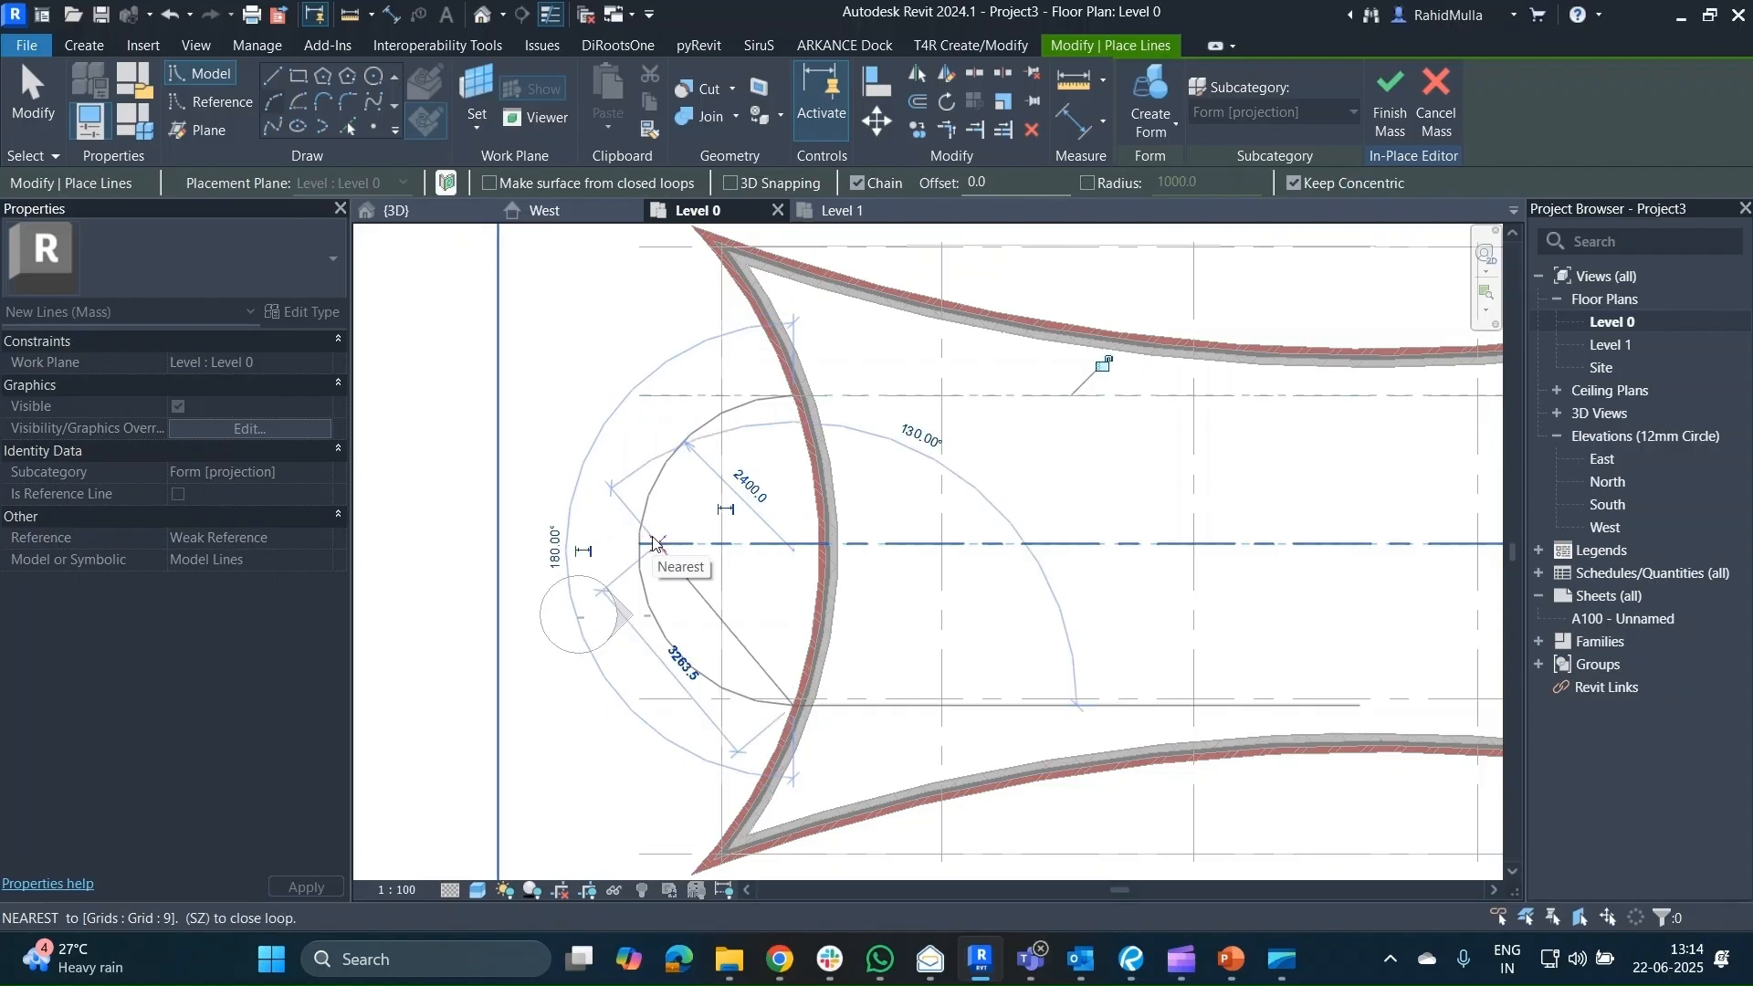
Restart the Line command and set the placement plane for new mass lines to Level 1.
right_click(639, 395)
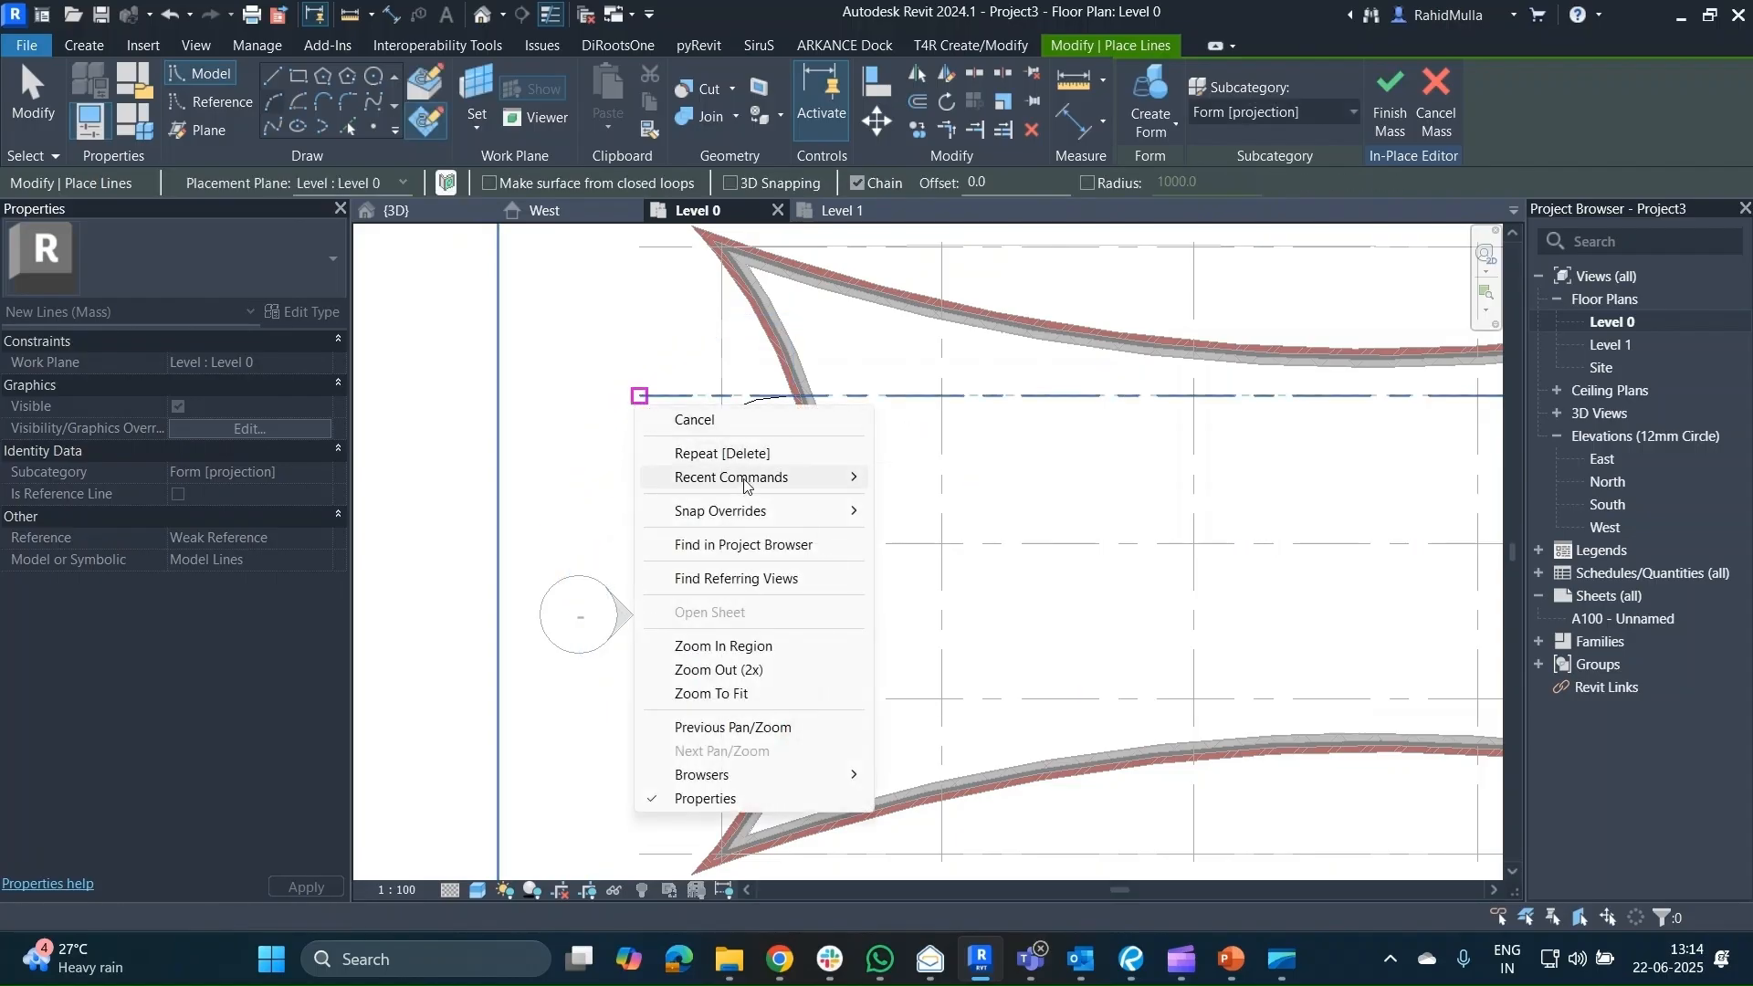
mouse_move(744, 485)
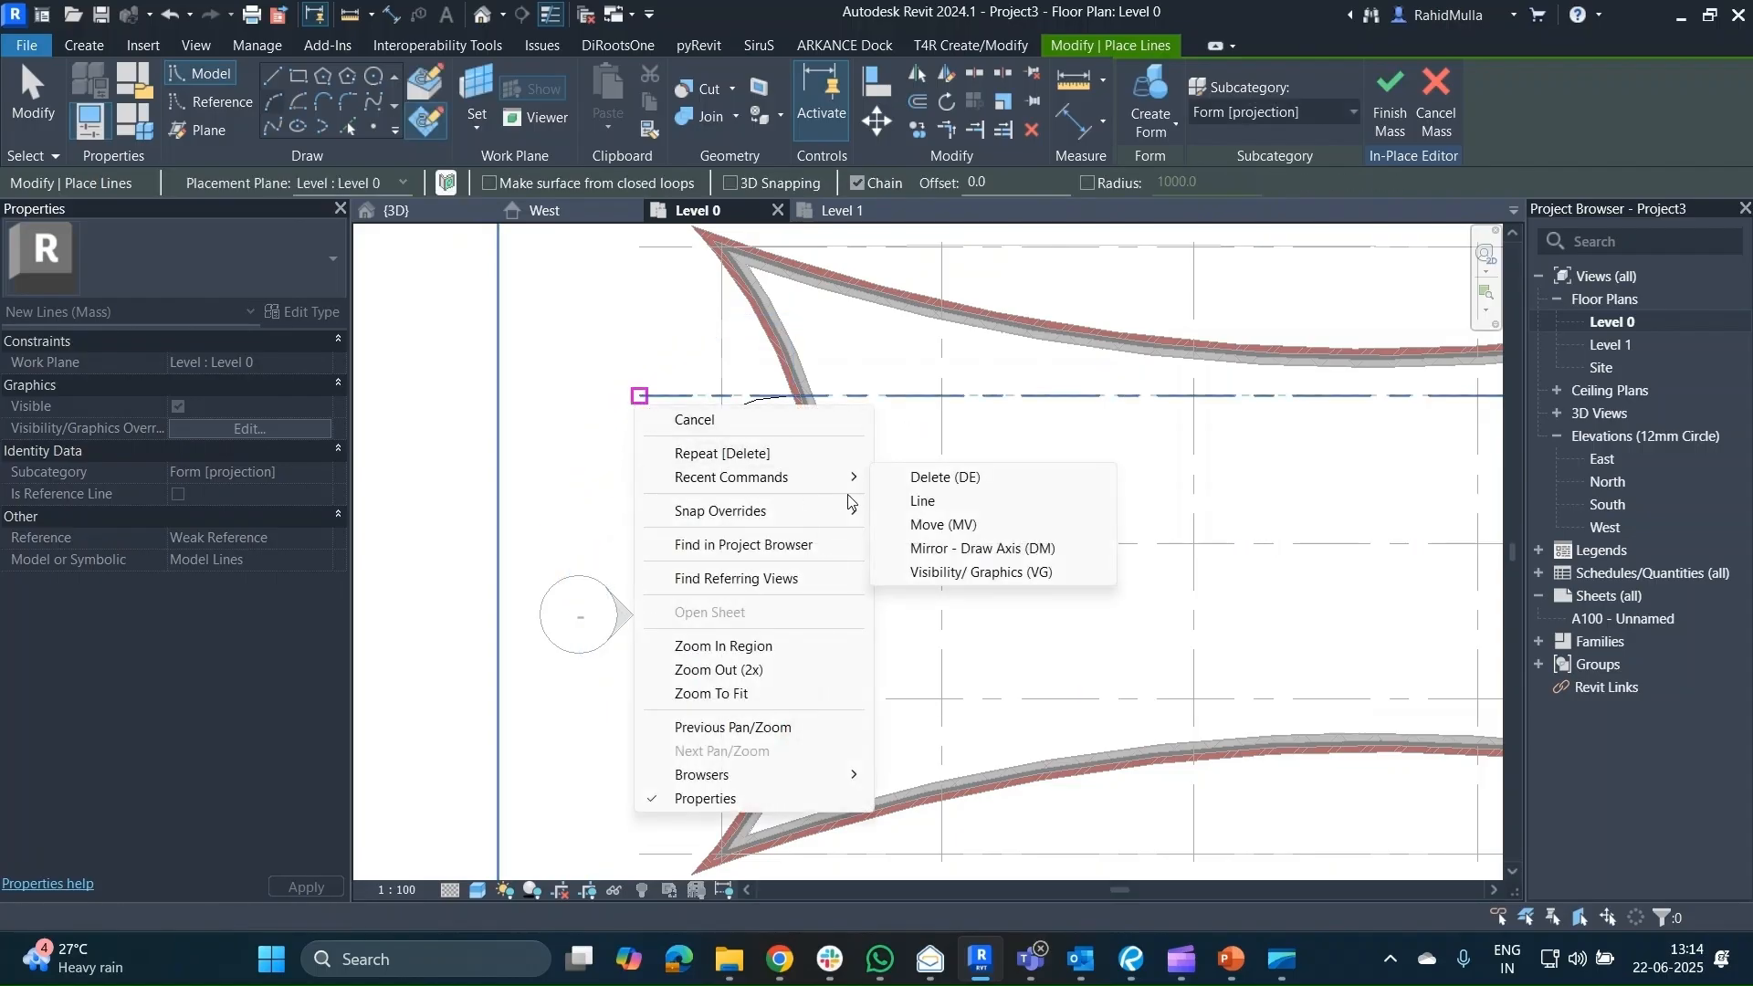
click(924, 502)
click(332, 187)
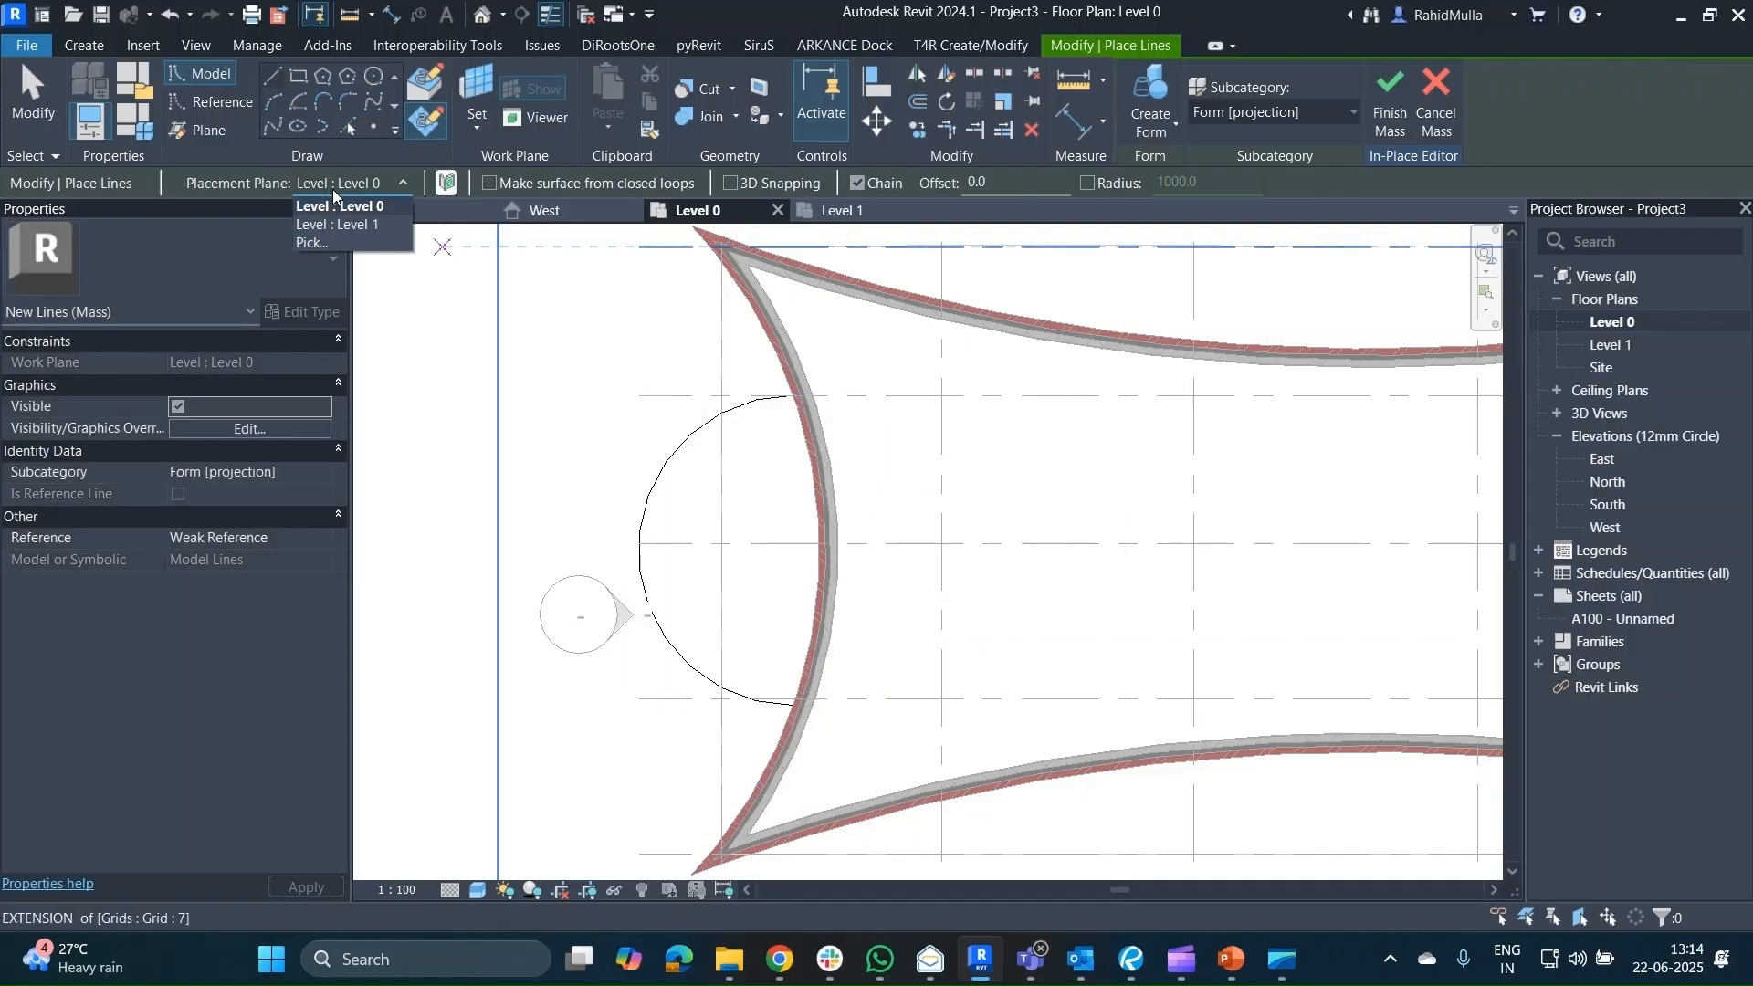
click(337, 224)
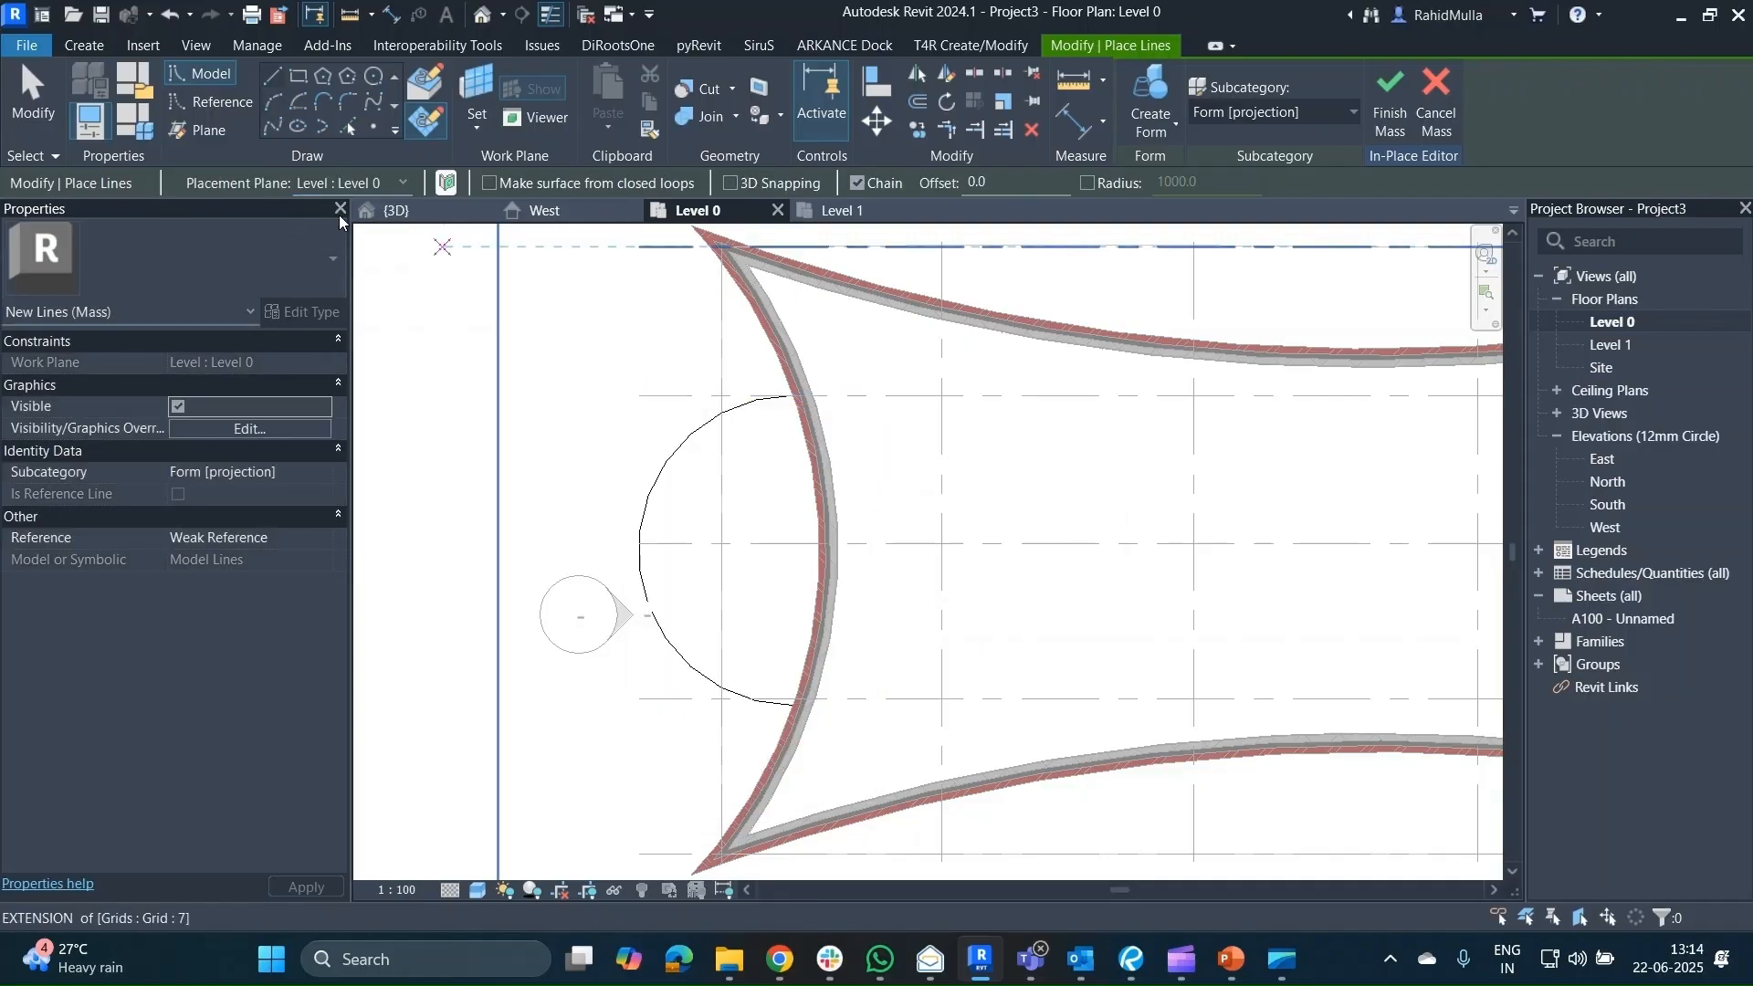
click(347, 175)
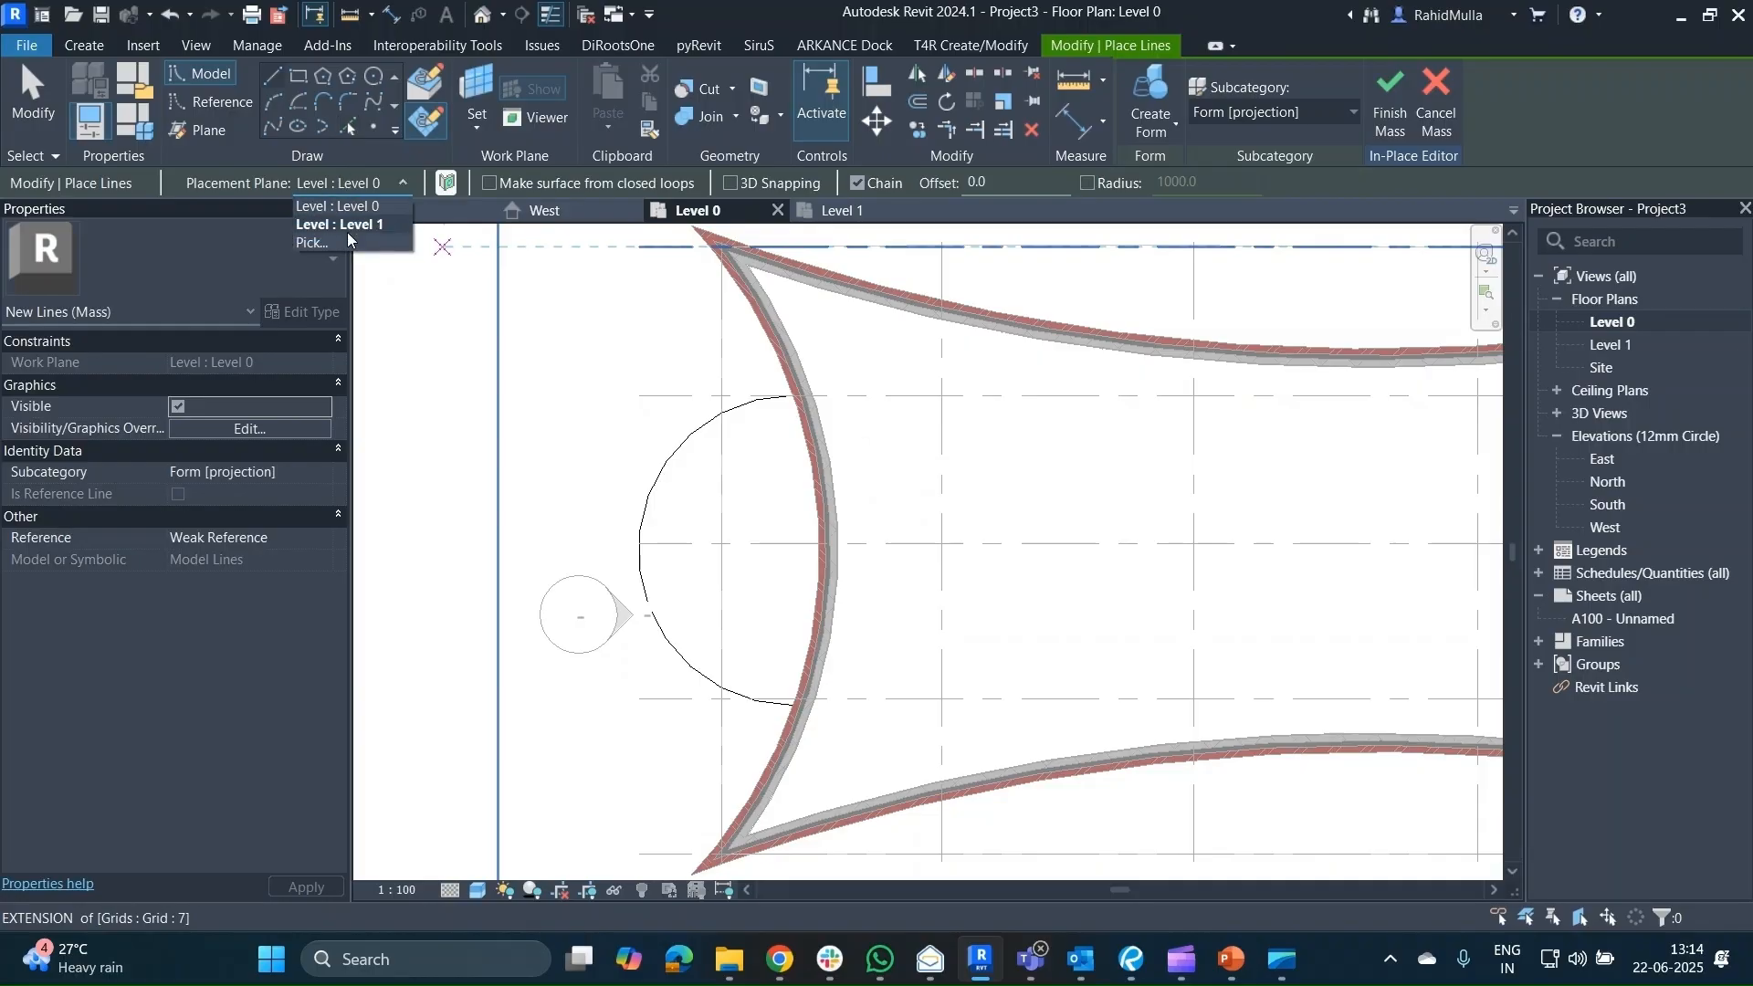
click(347, 232)
Pick the 2400 mm semicircle with an offset to create a concentric arc of 1900 mm radius inside it on Level 1.
click(347, 133)
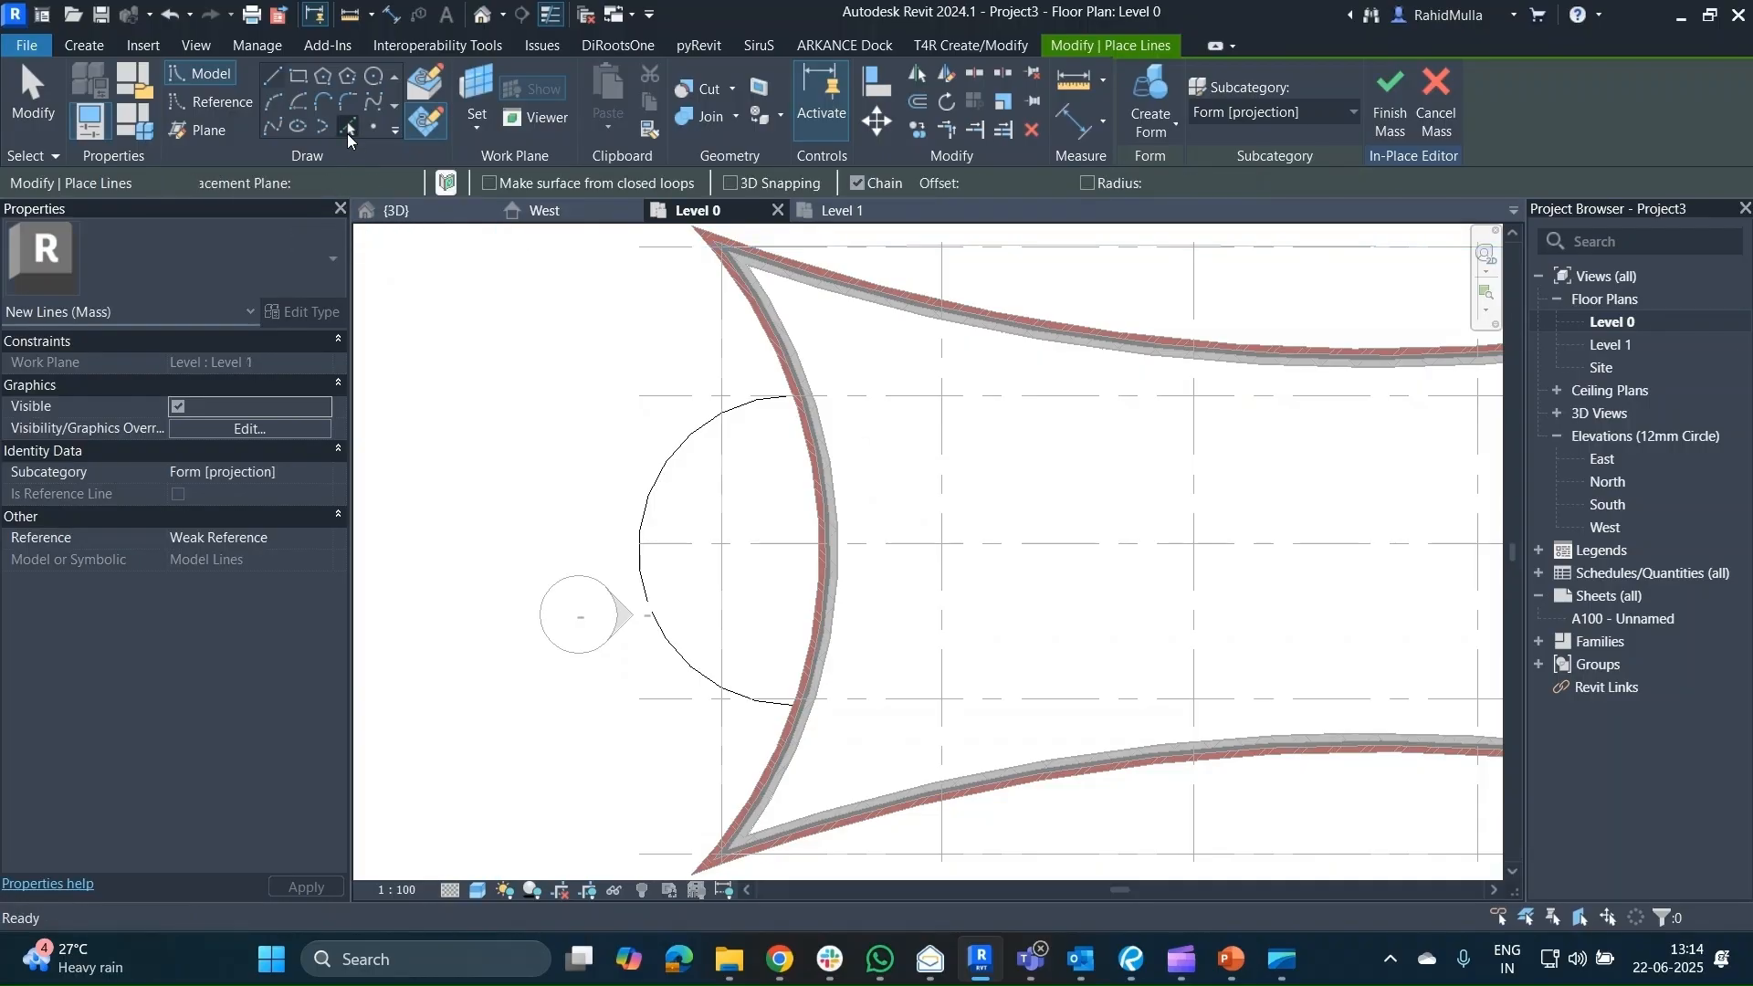
click(498, 181)
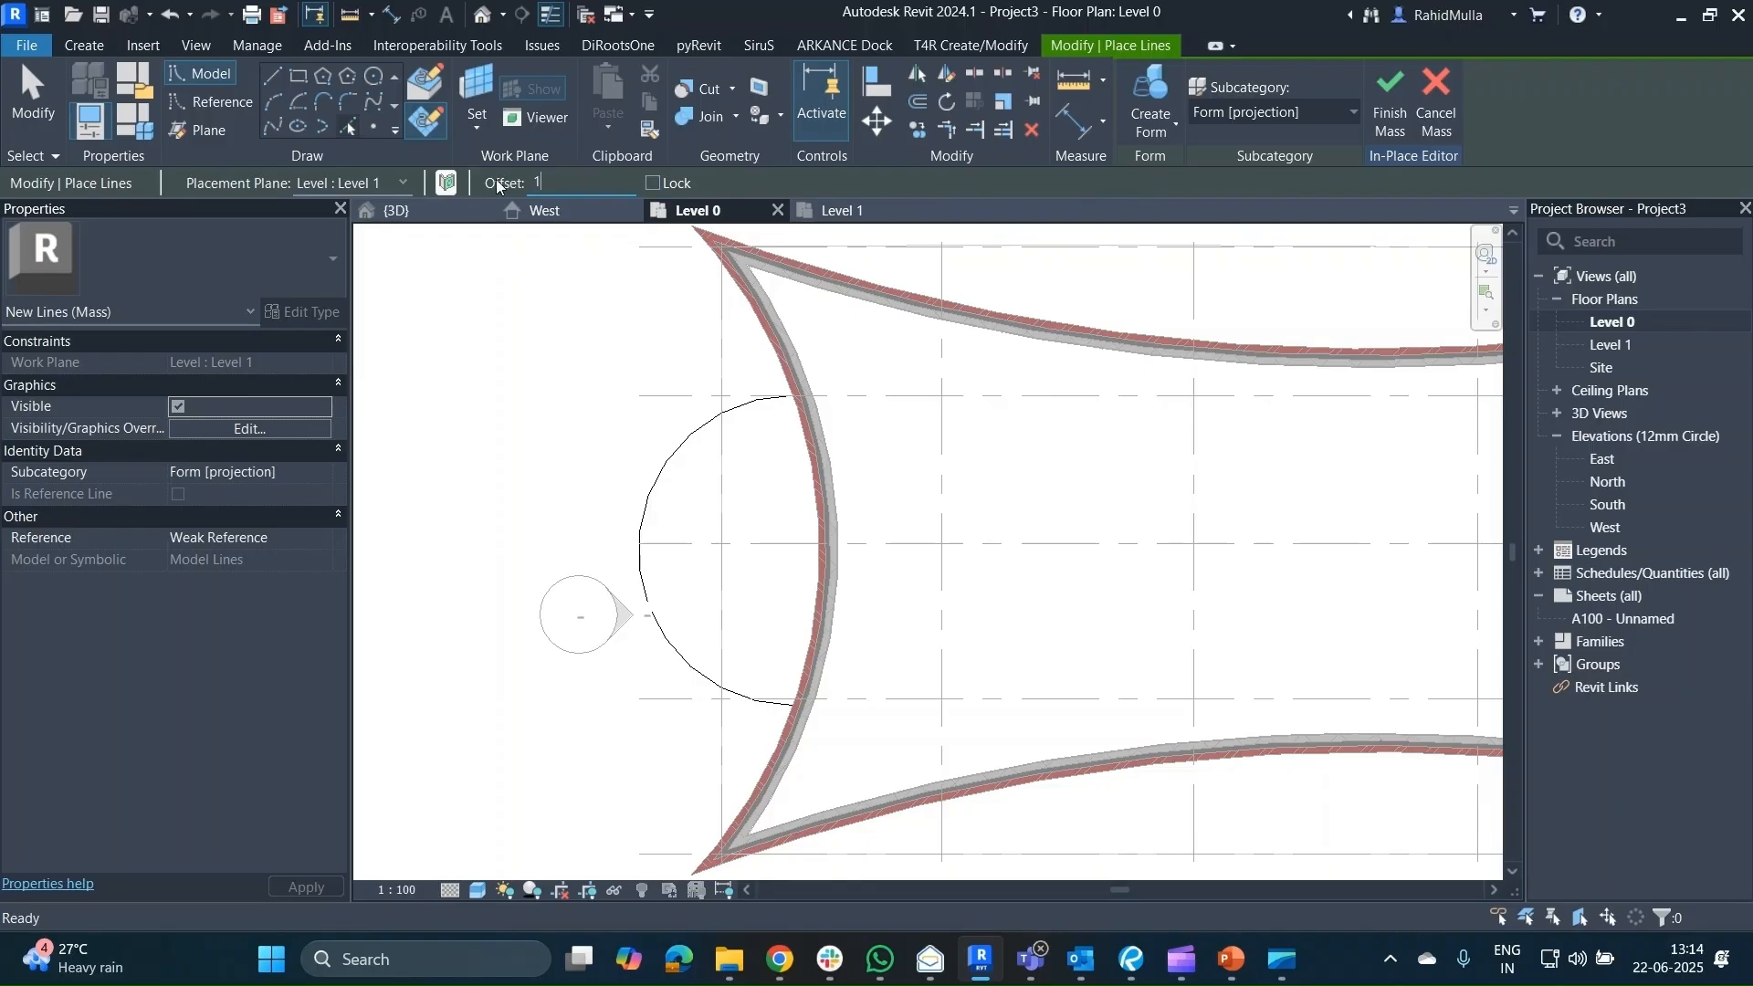
key(Return)
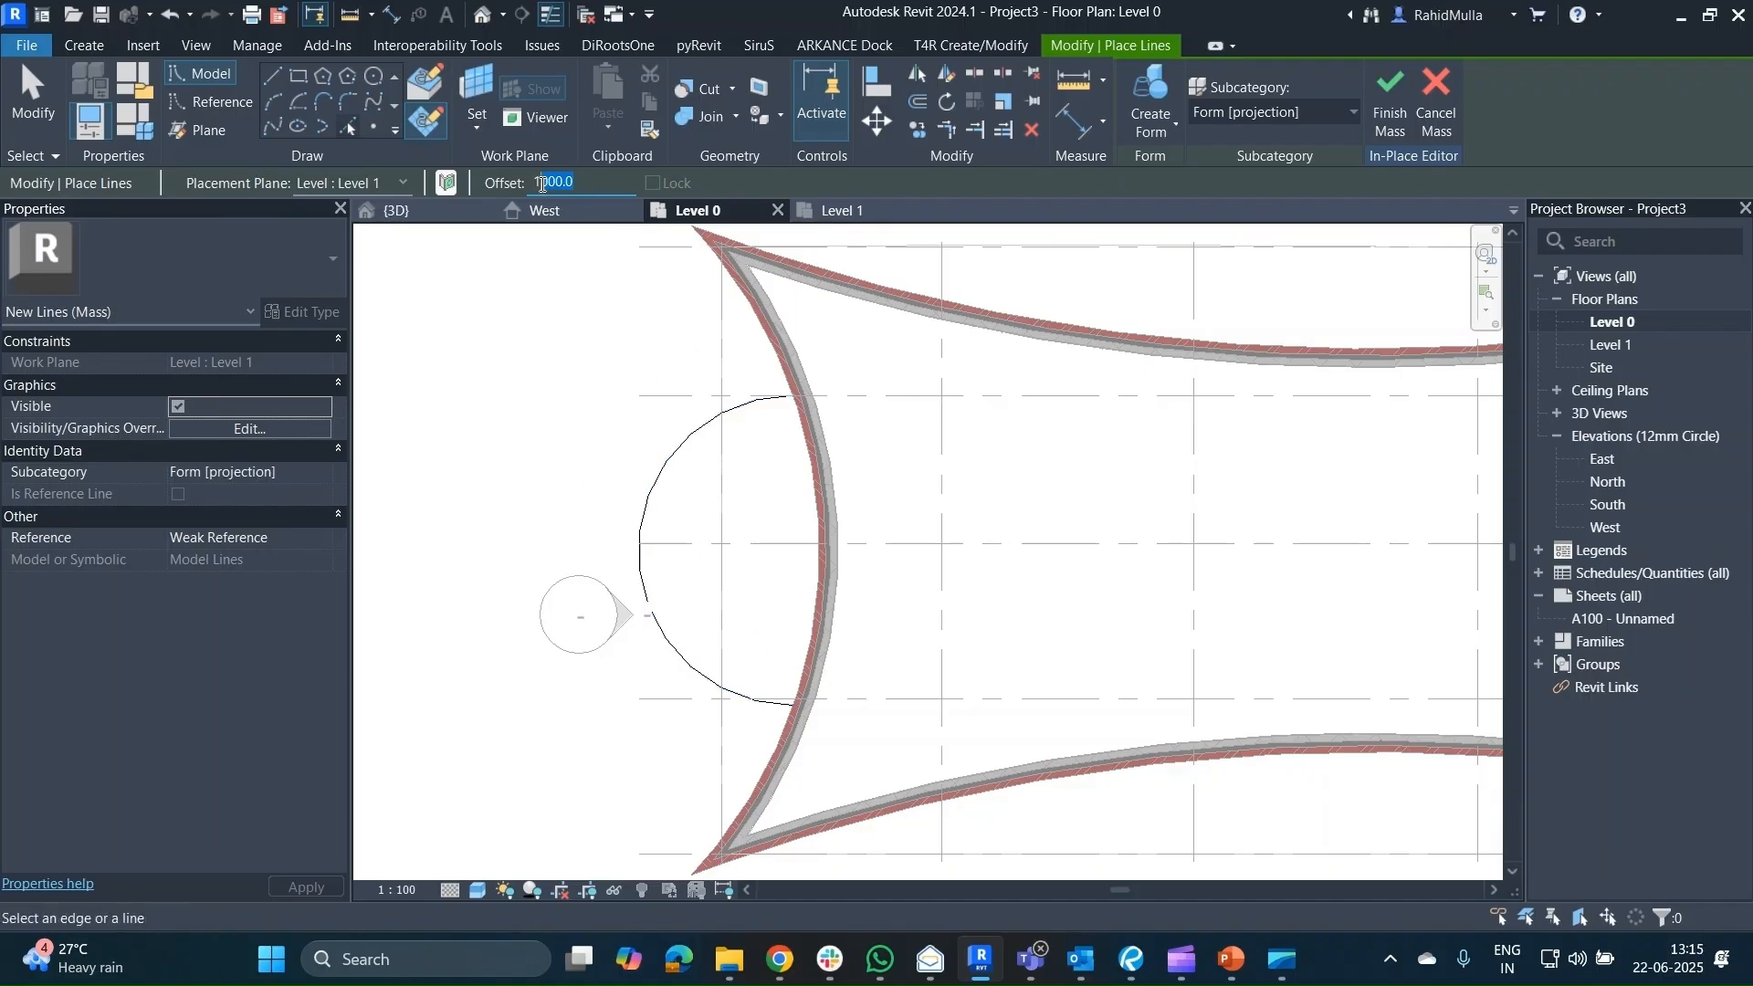
text(0)
key(Return)
click(681, 460)
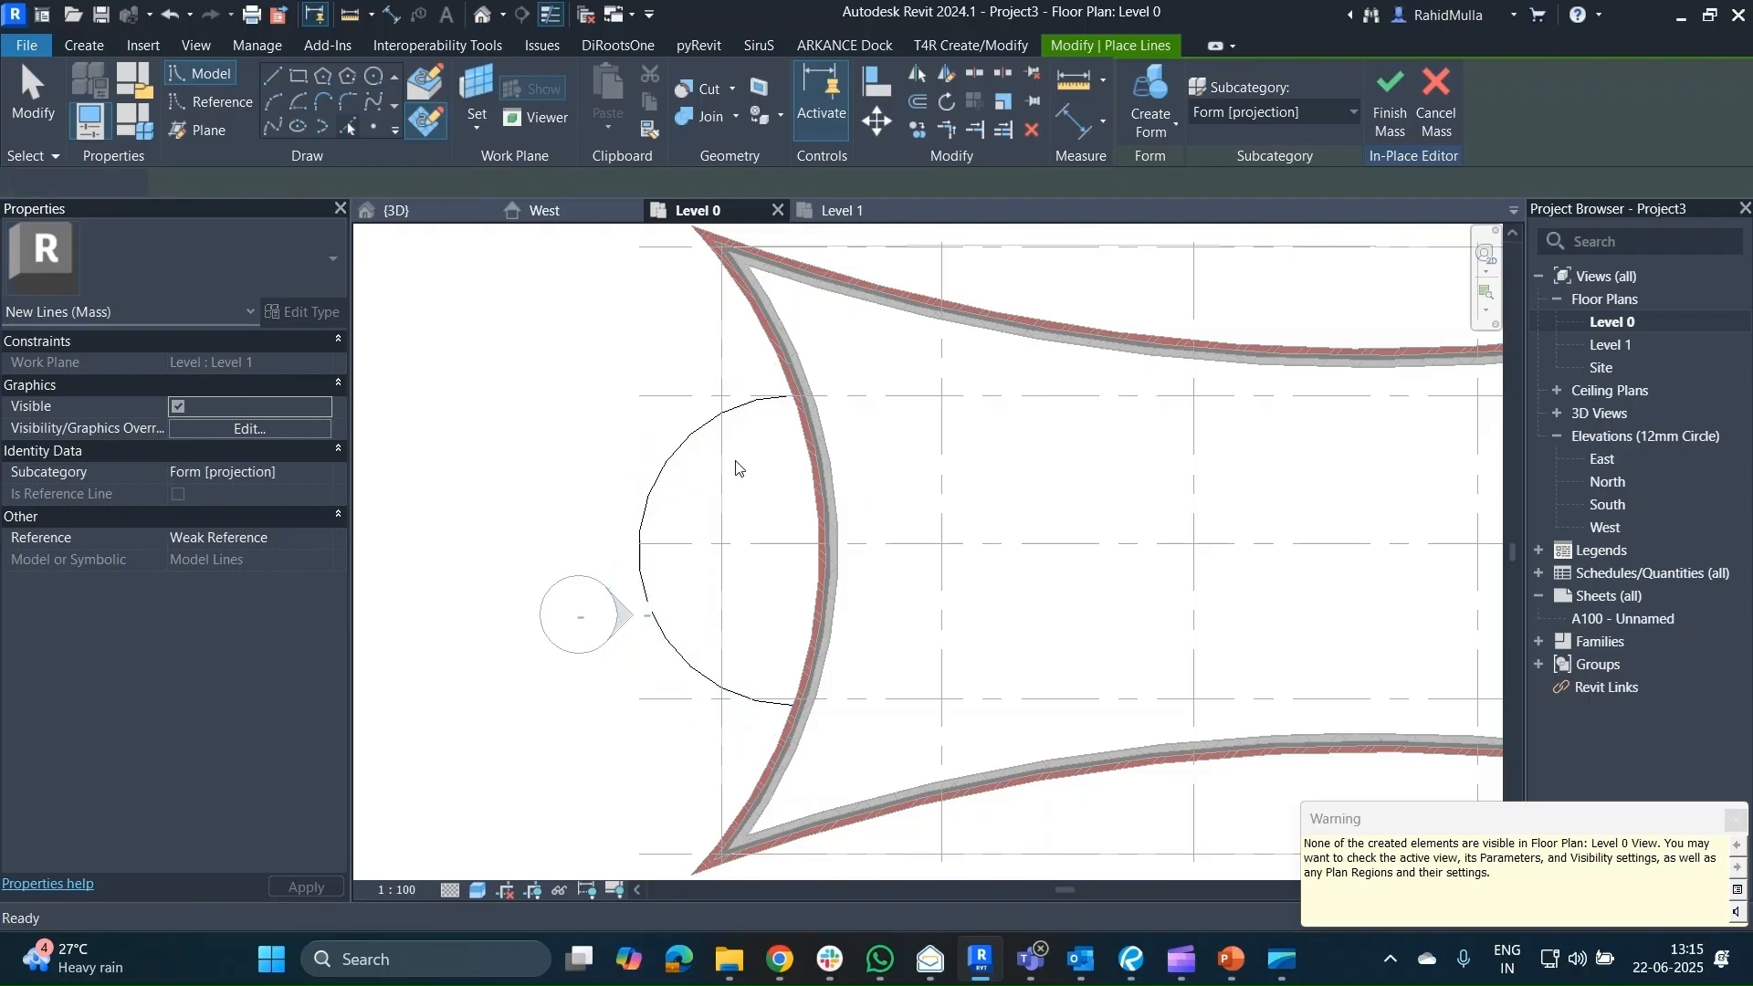
key(Escape)
Set the Level 0 view range's top, bottom and view depth to Unlimited, with a cut plane offset of 10000.
key(v)
key(r)
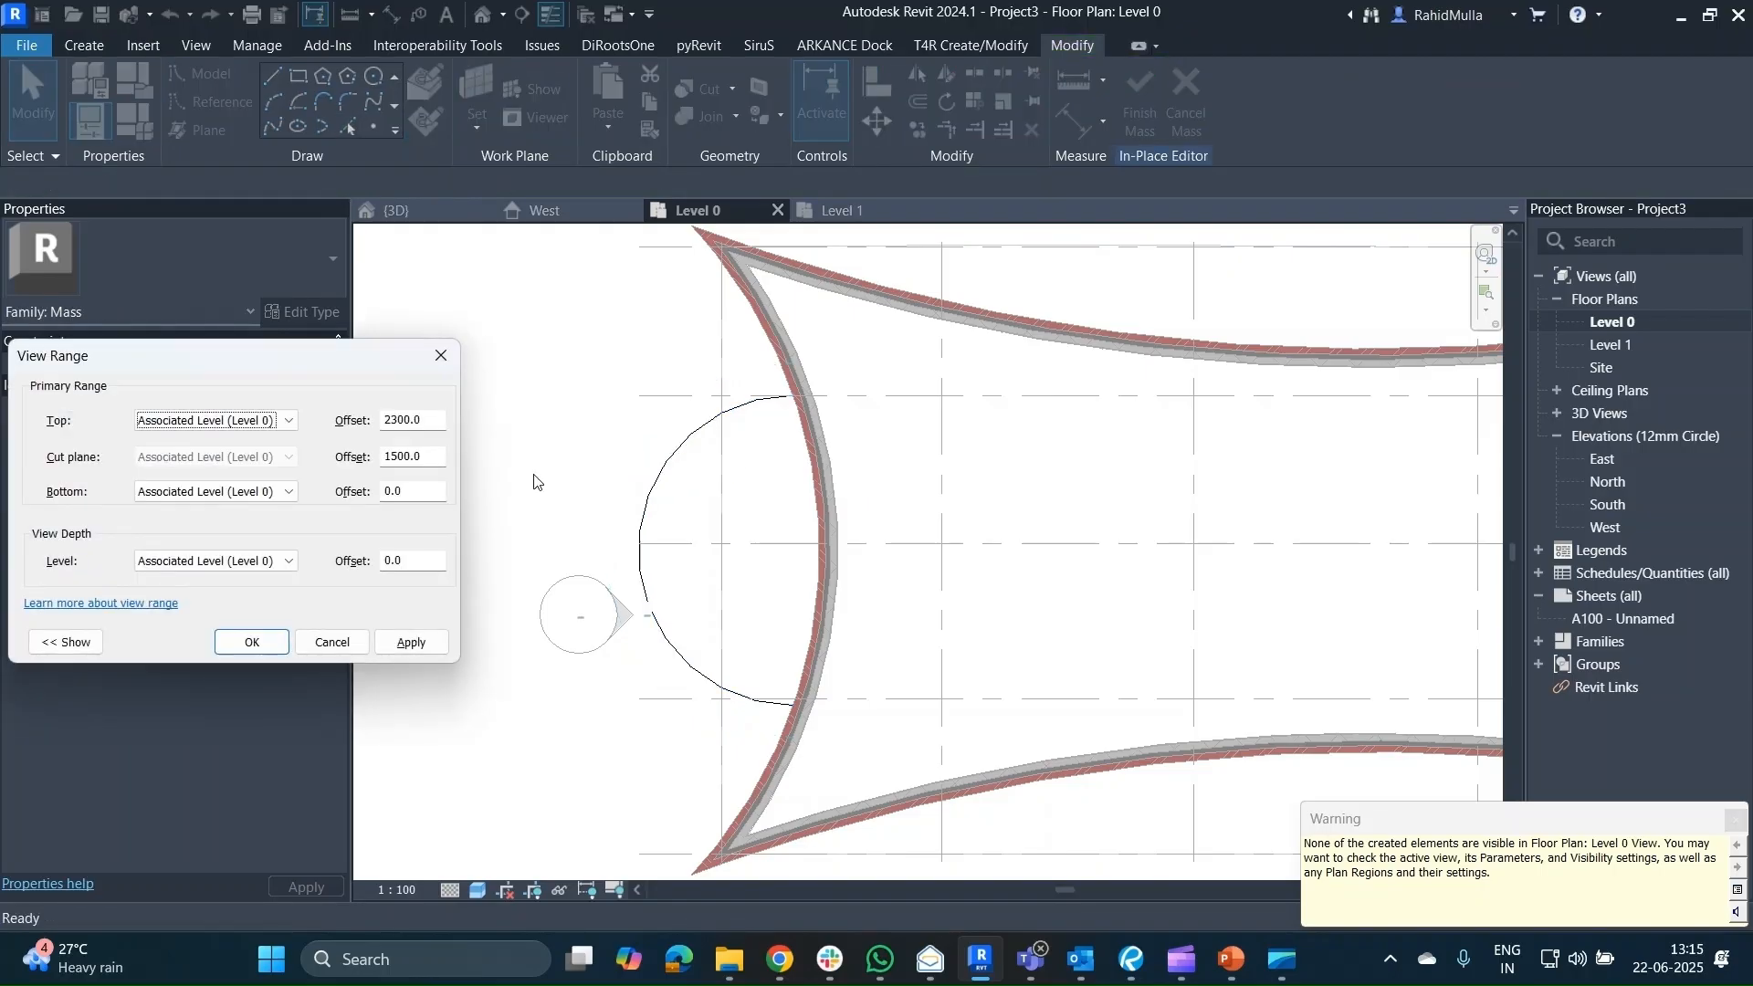
click(290, 421)
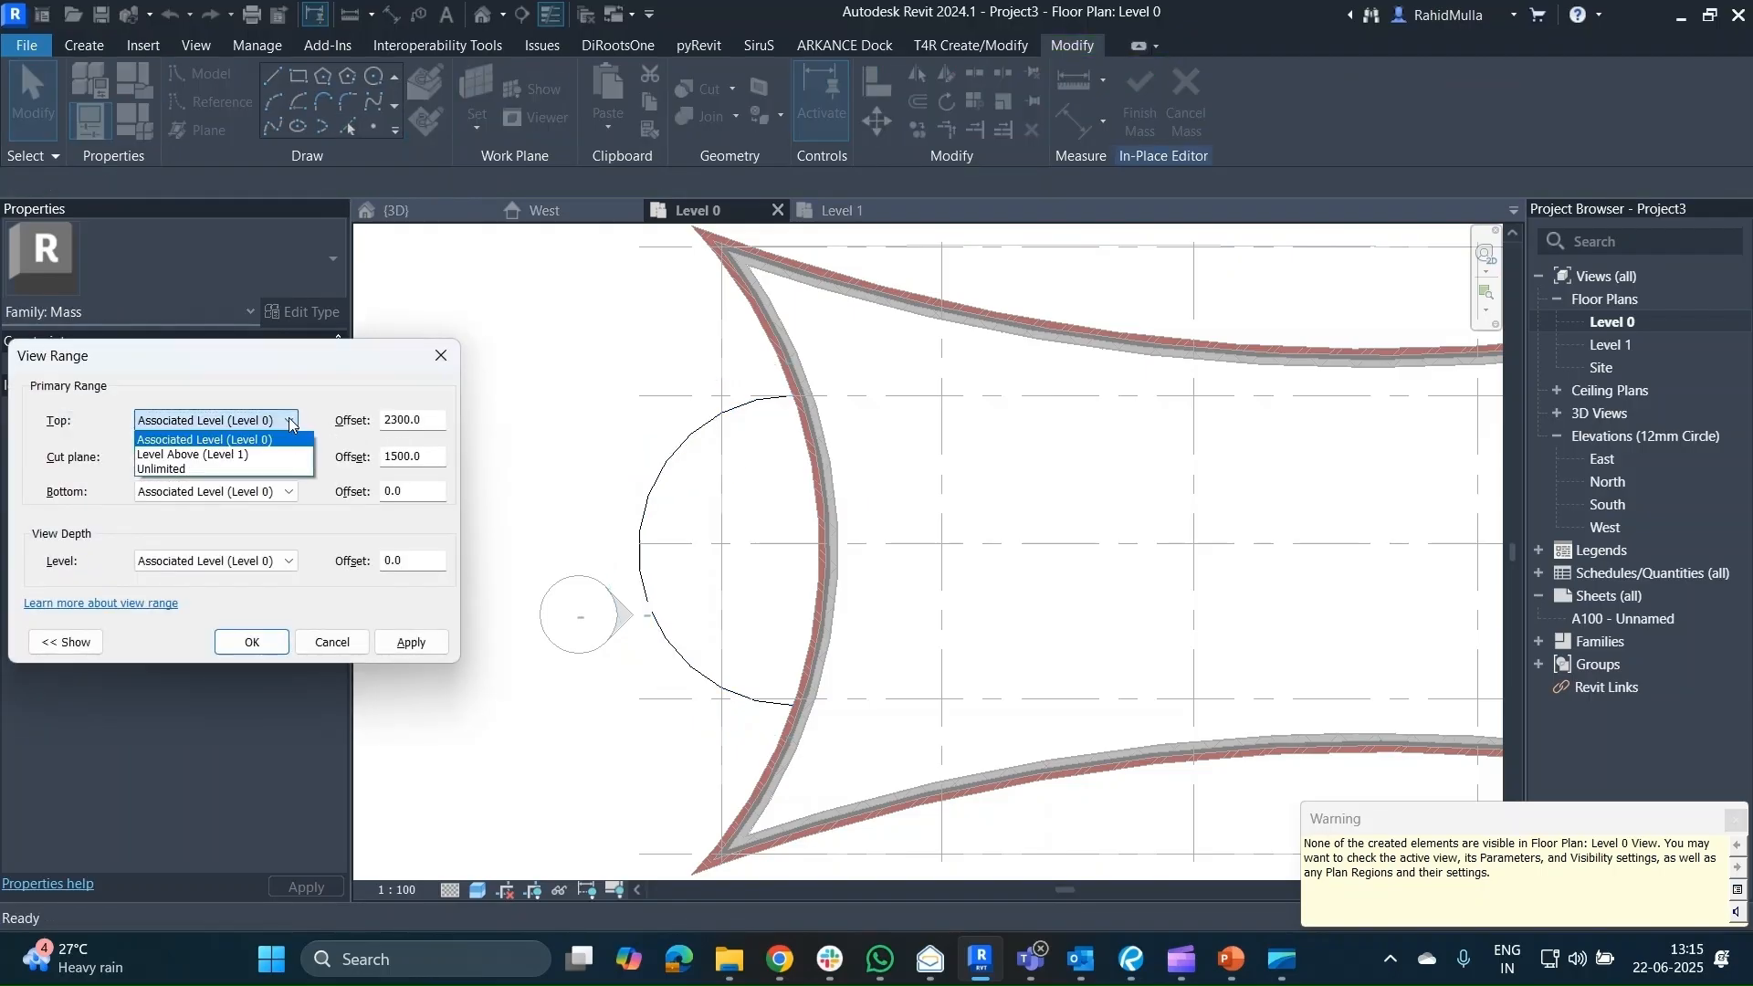
click(219, 471)
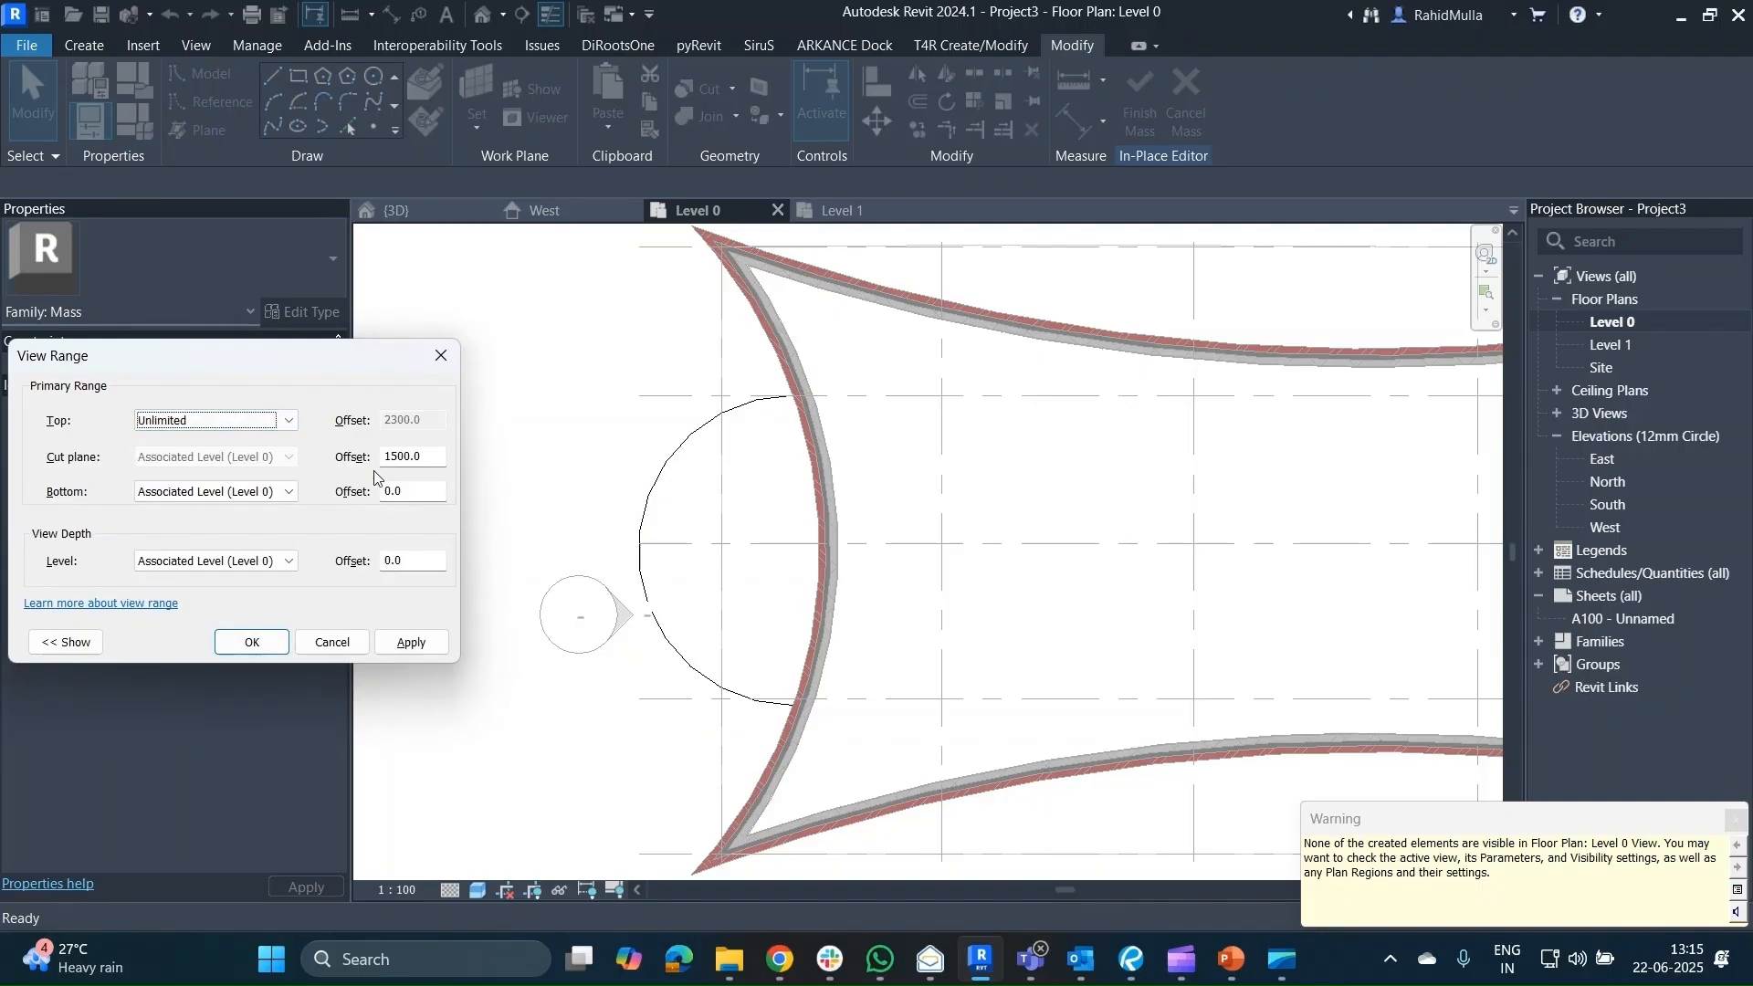
click(248, 493)
click(182, 540)
click(210, 560)
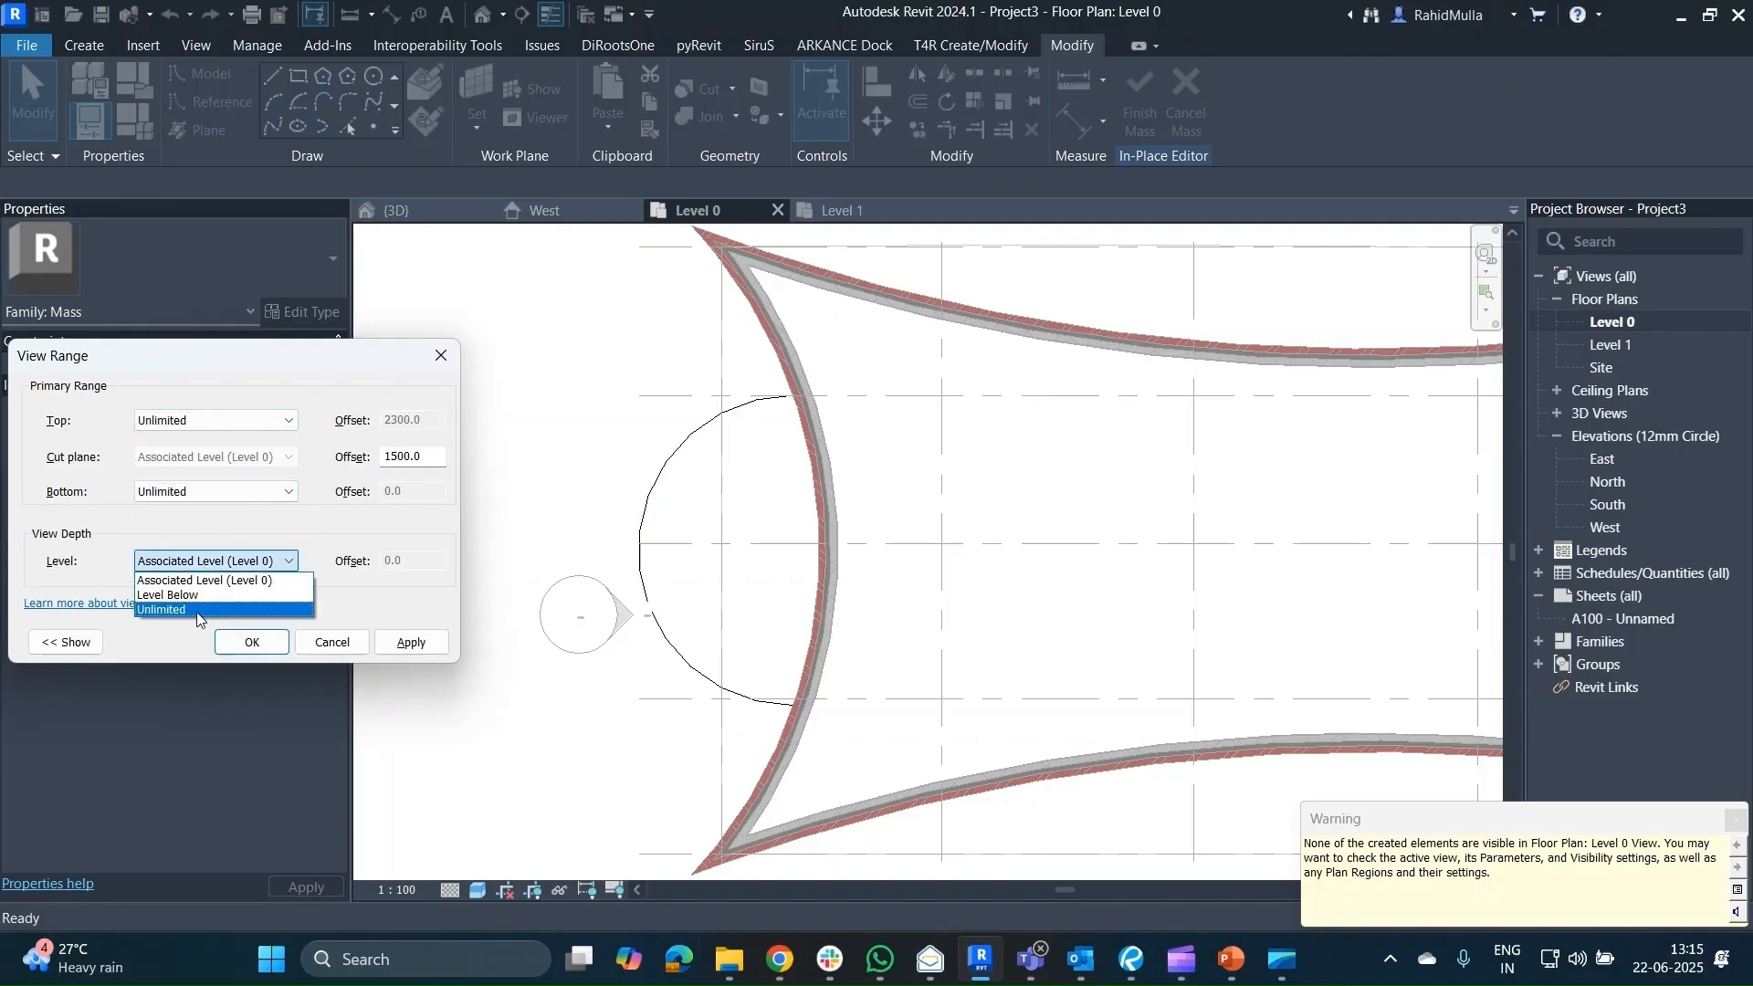
click(198, 610)
double_click(377, 459)
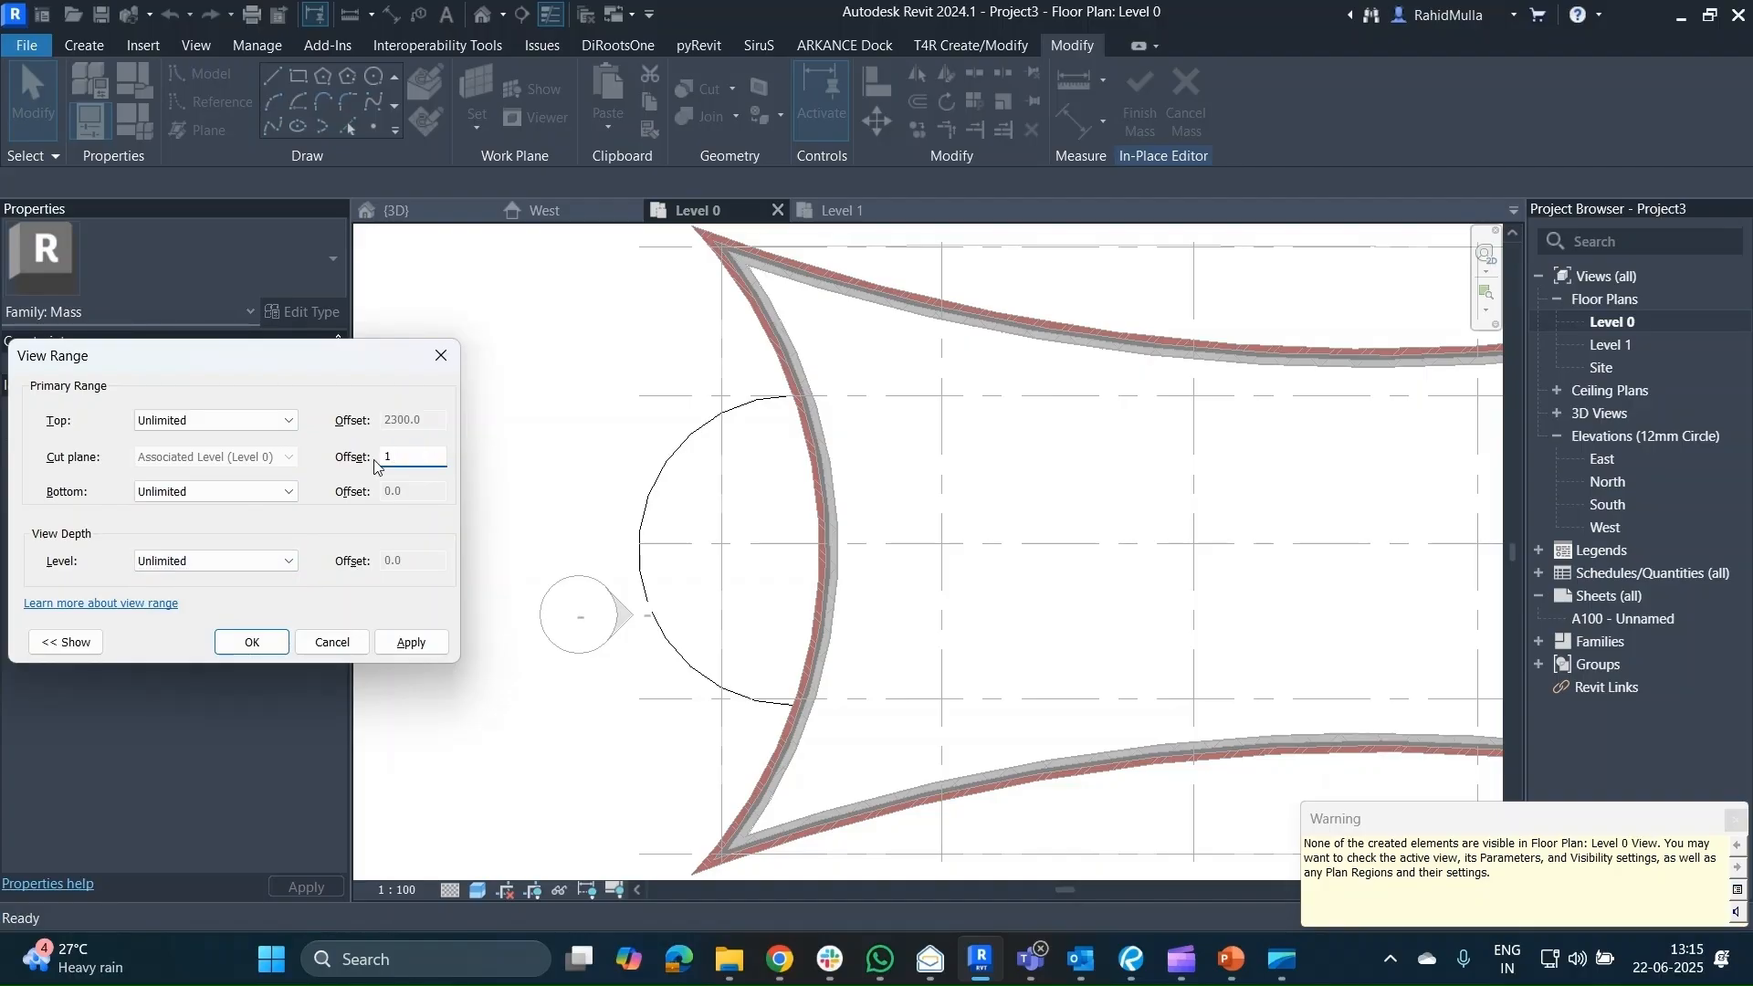
click(407, 642)
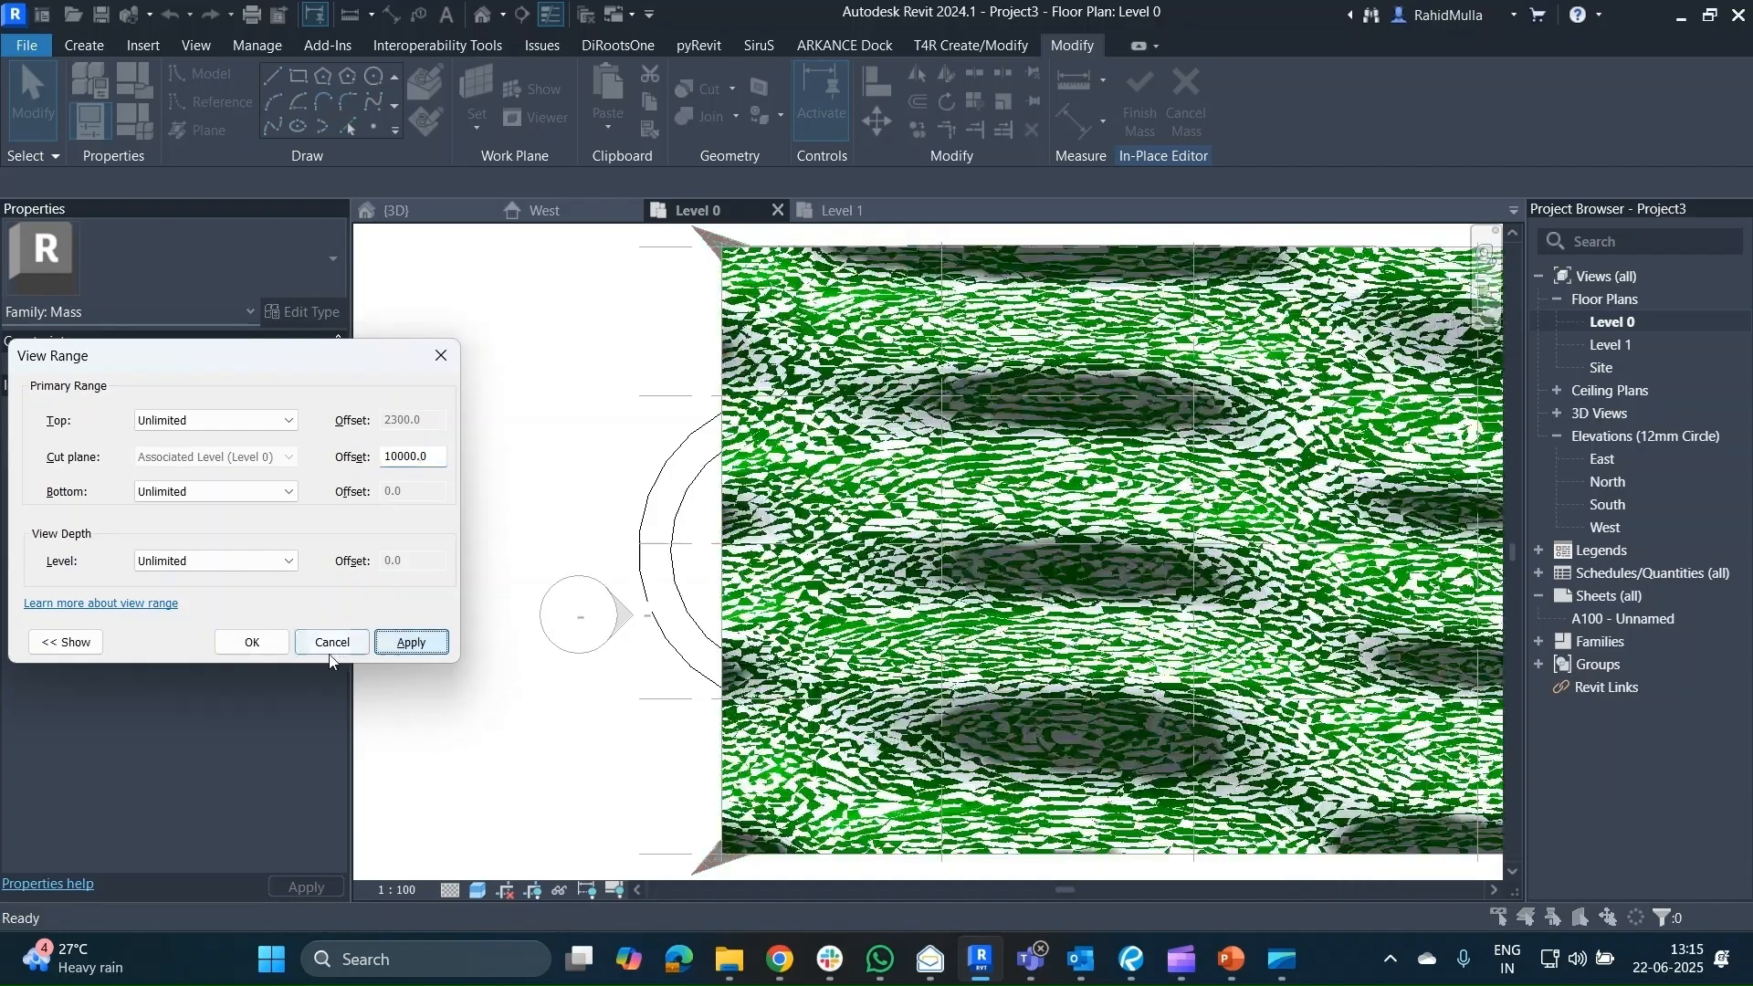
click(247, 645)
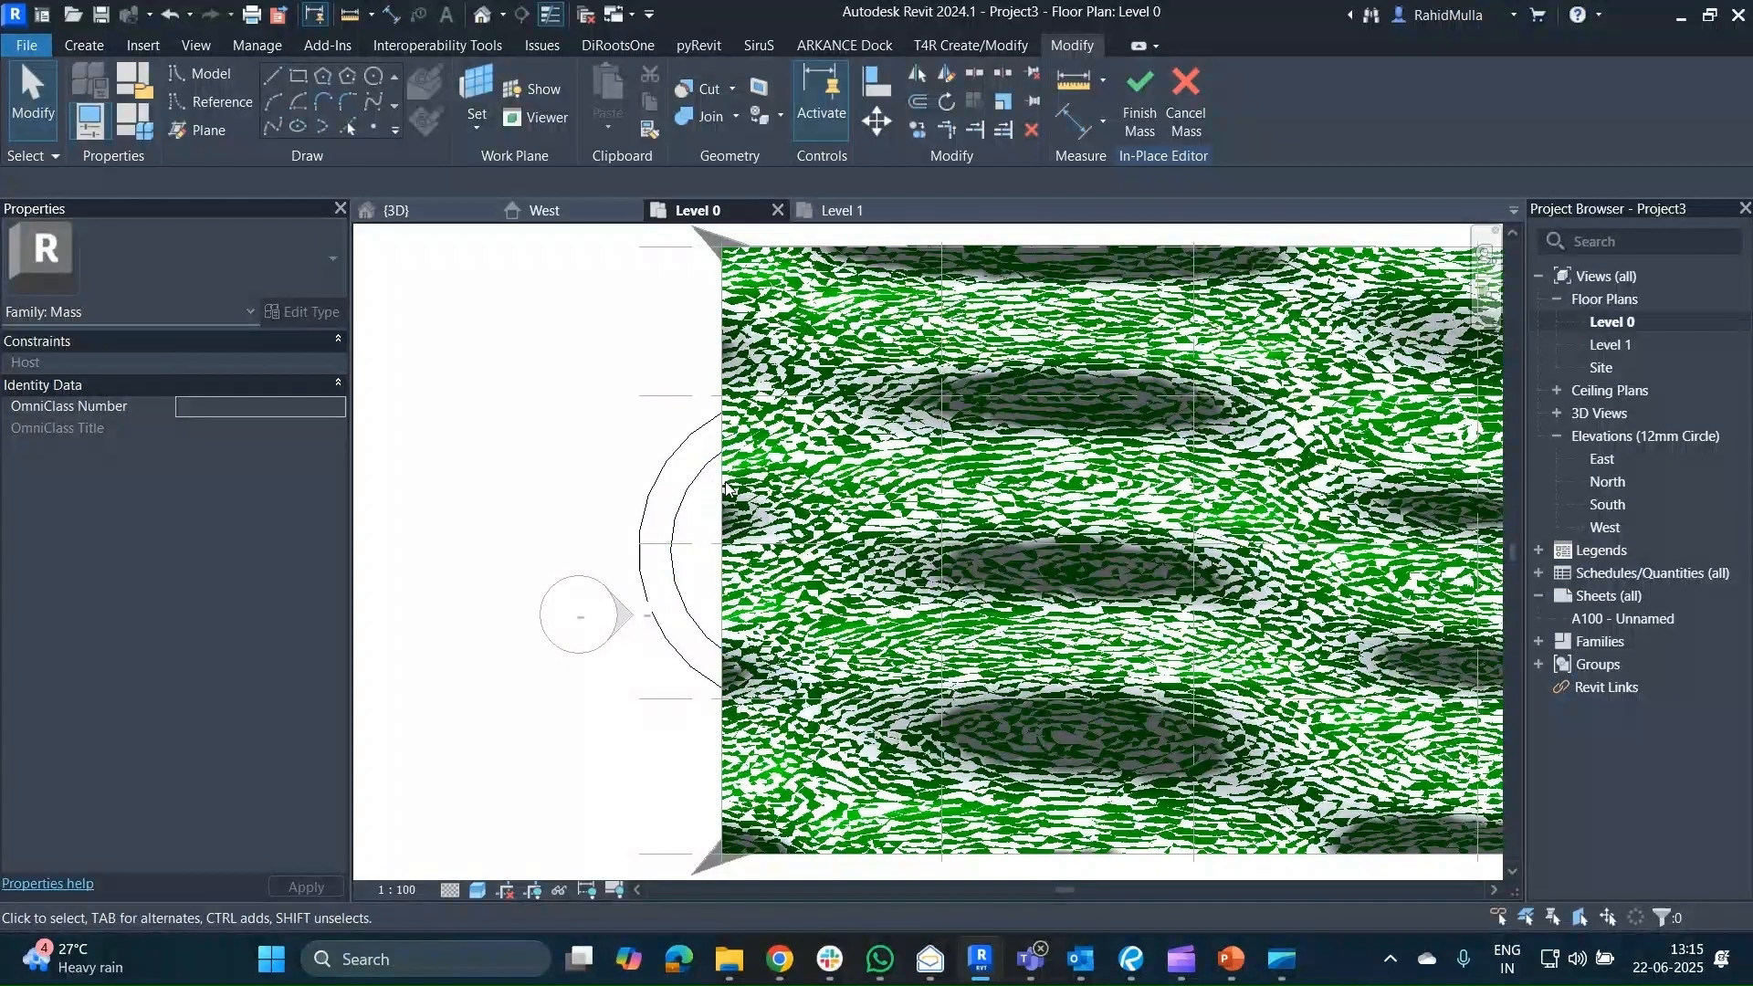
Hide the Roofs category in the Level 0 floor plan through the visibility and graphics overrides.
key(v)
key(v)
click(137, 401)
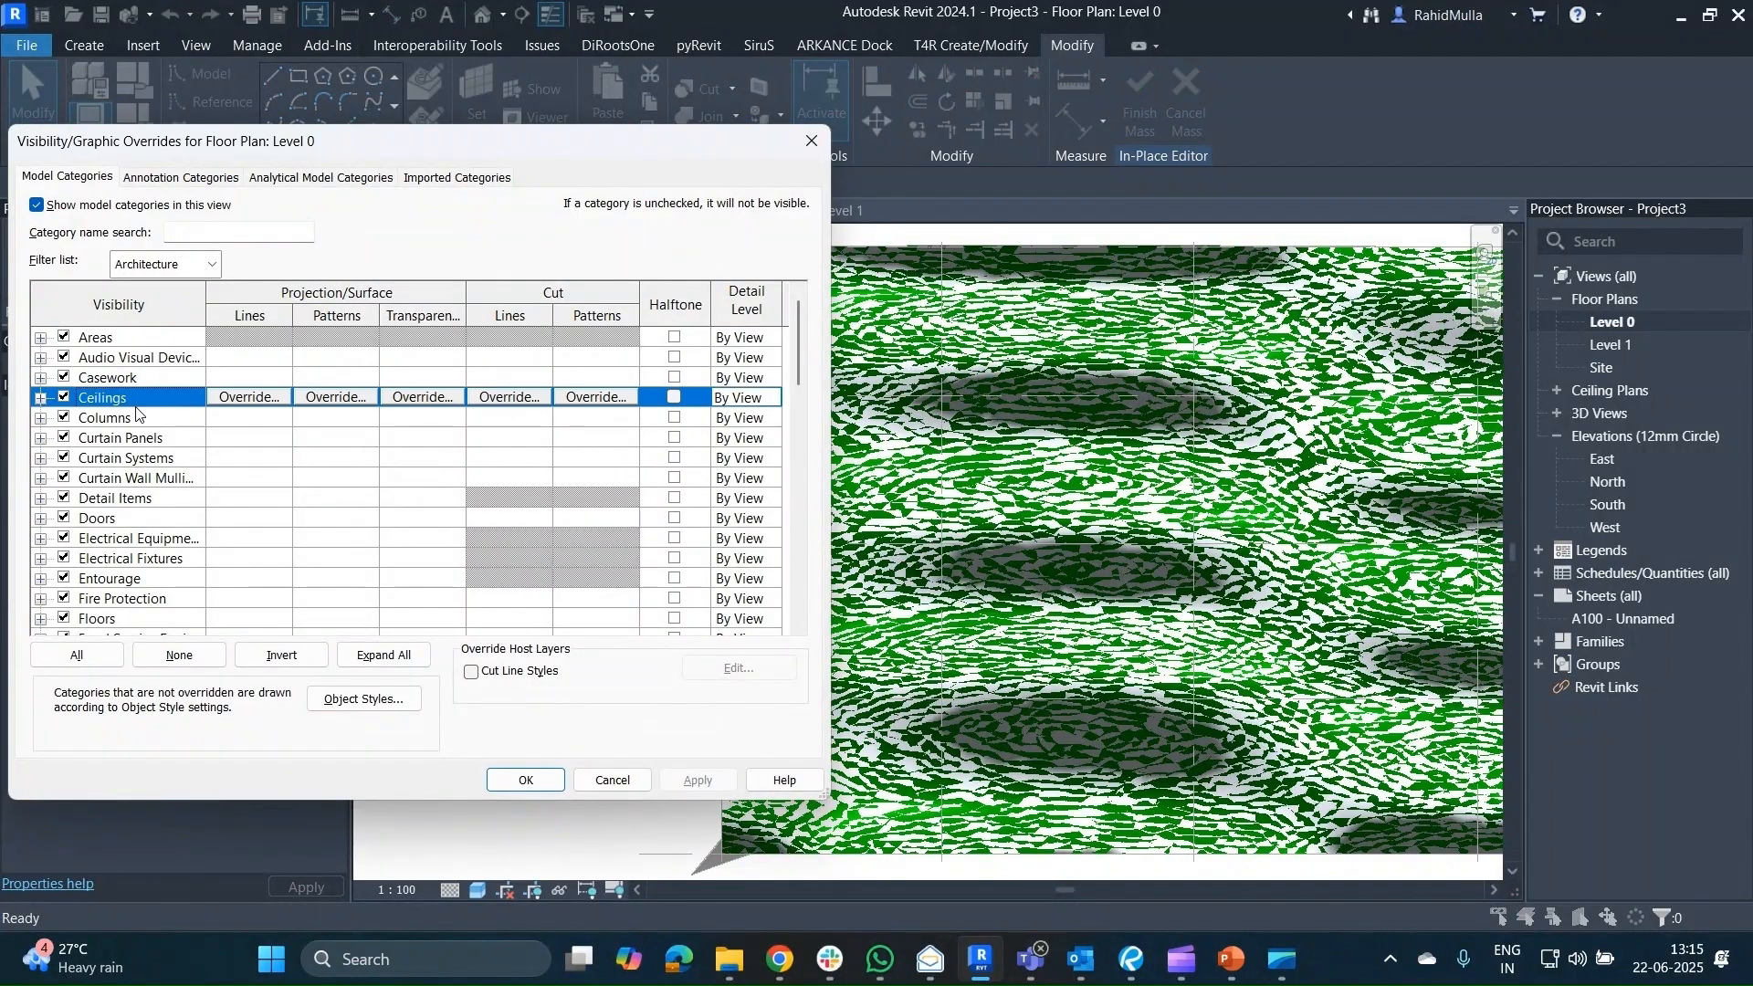
key(r)
scroll(99, 600, down, 2)
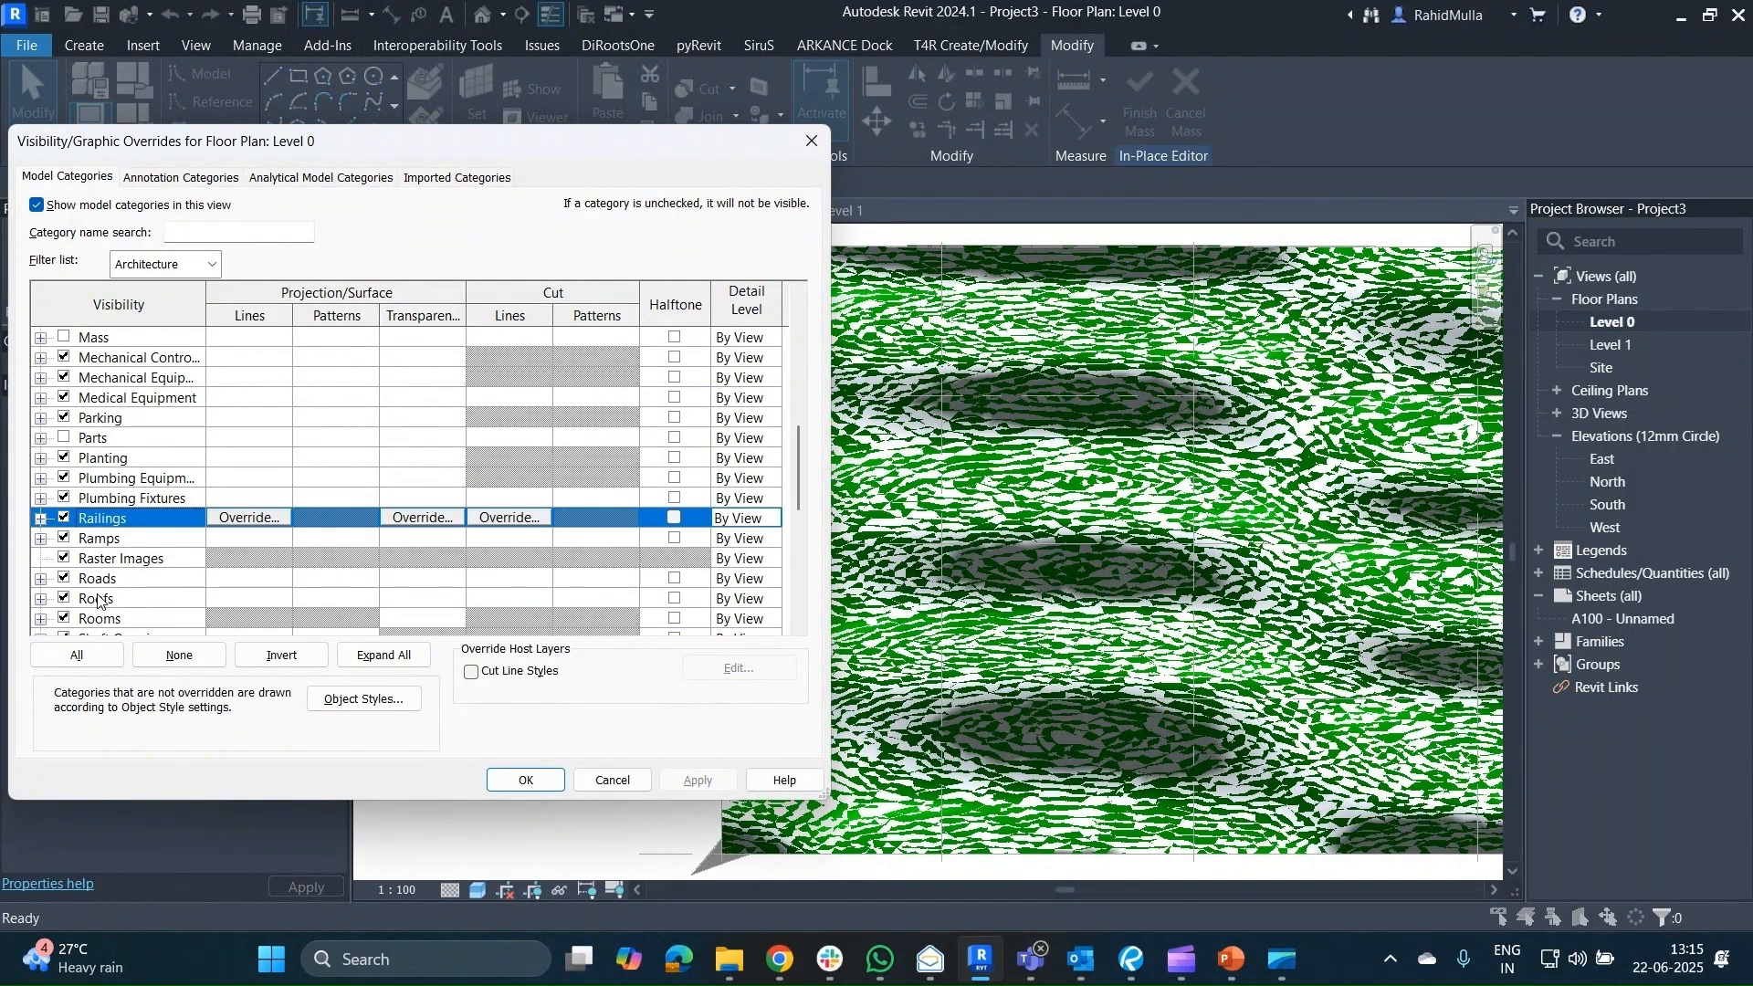
click(63, 579)
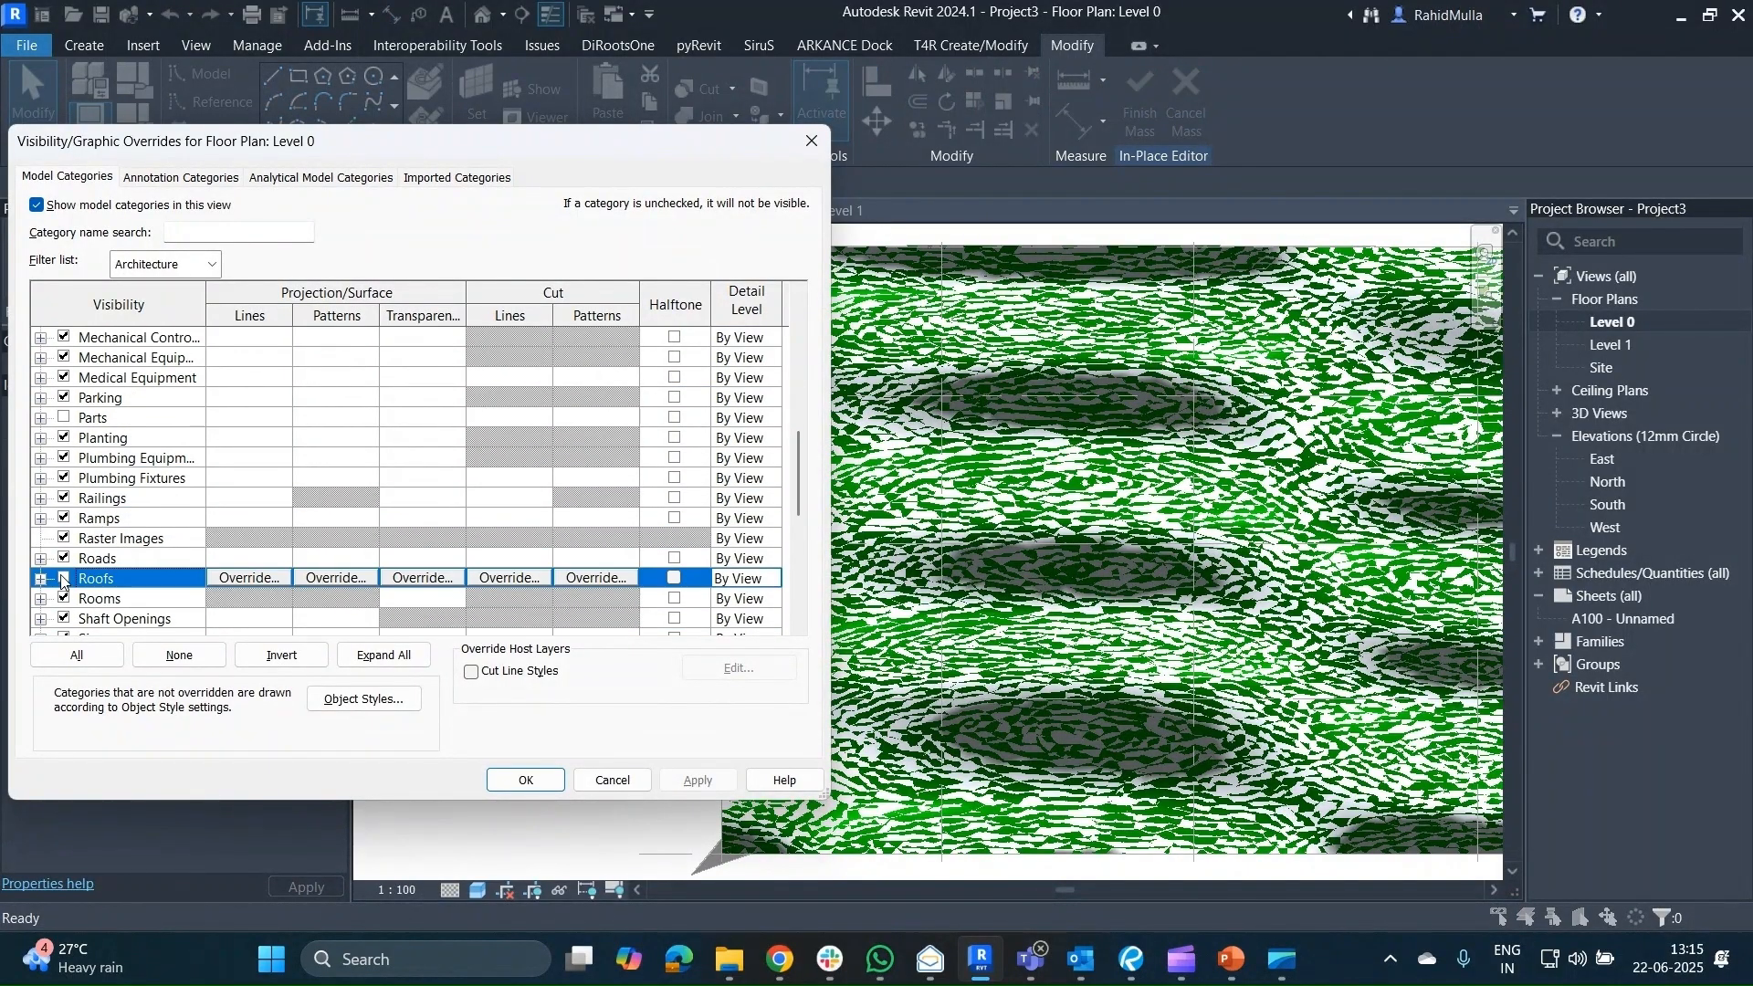
click(696, 779)
click(526, 780)
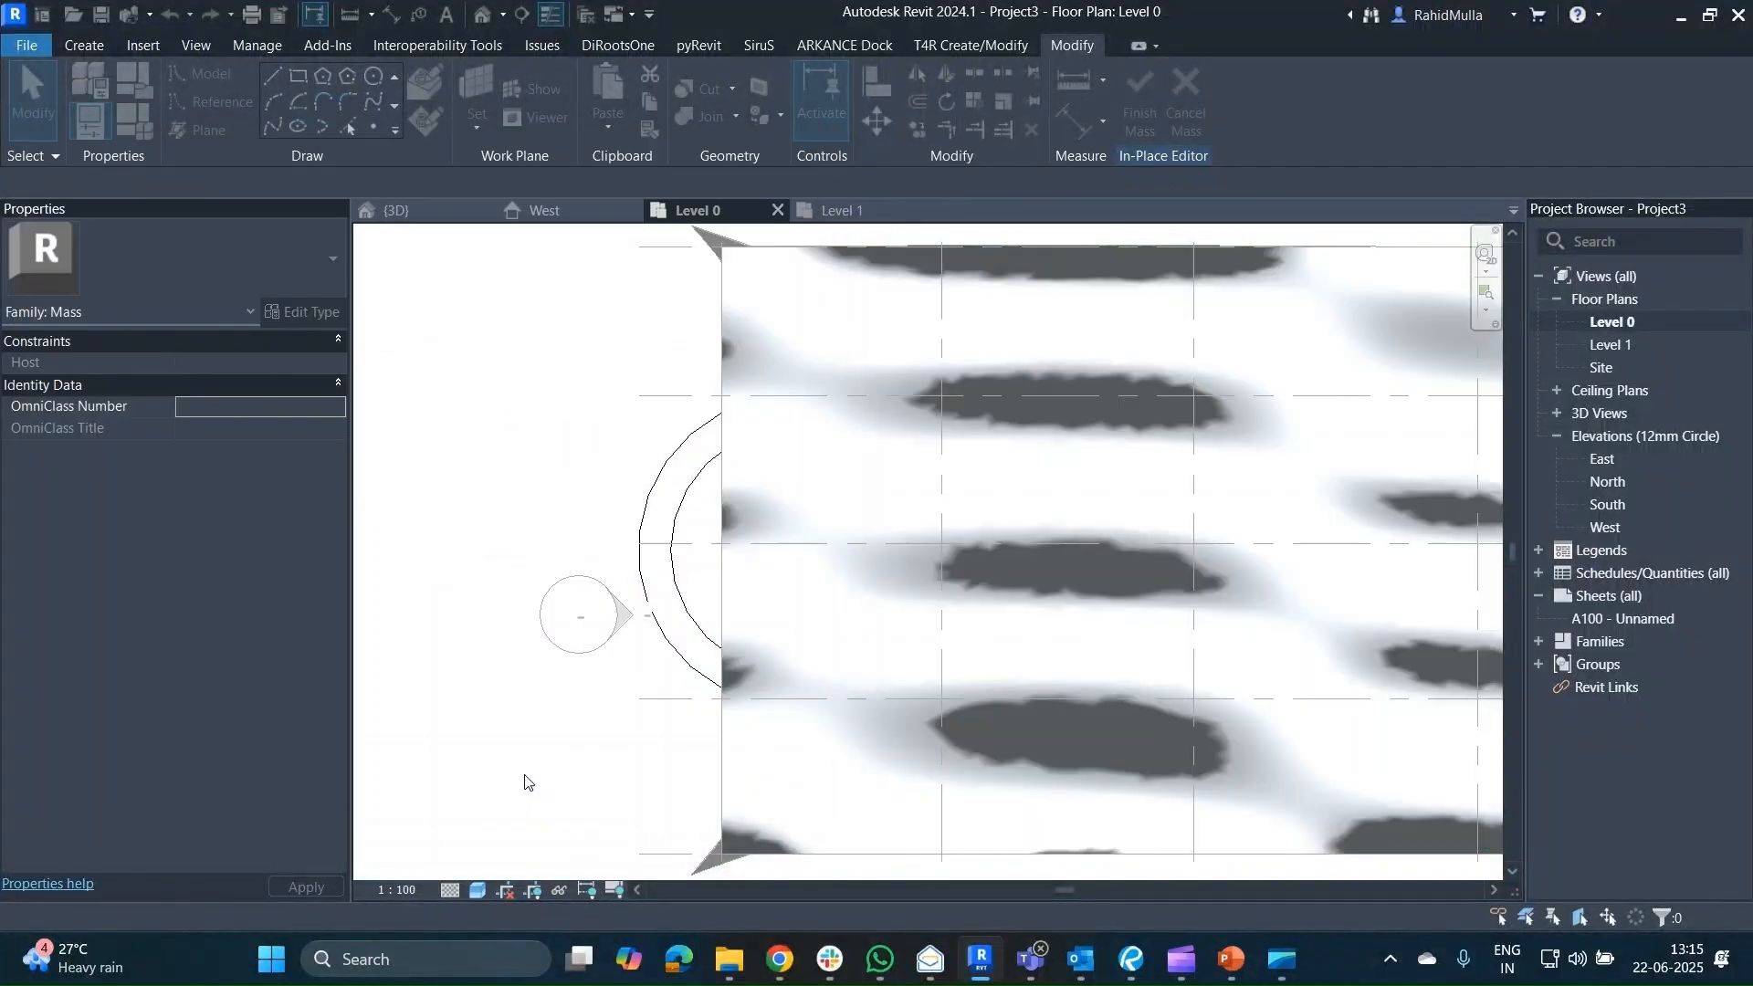
Check the Mass category's visibility setting in the Level 0 plan's graphic overrides.
key(v)
key(g)
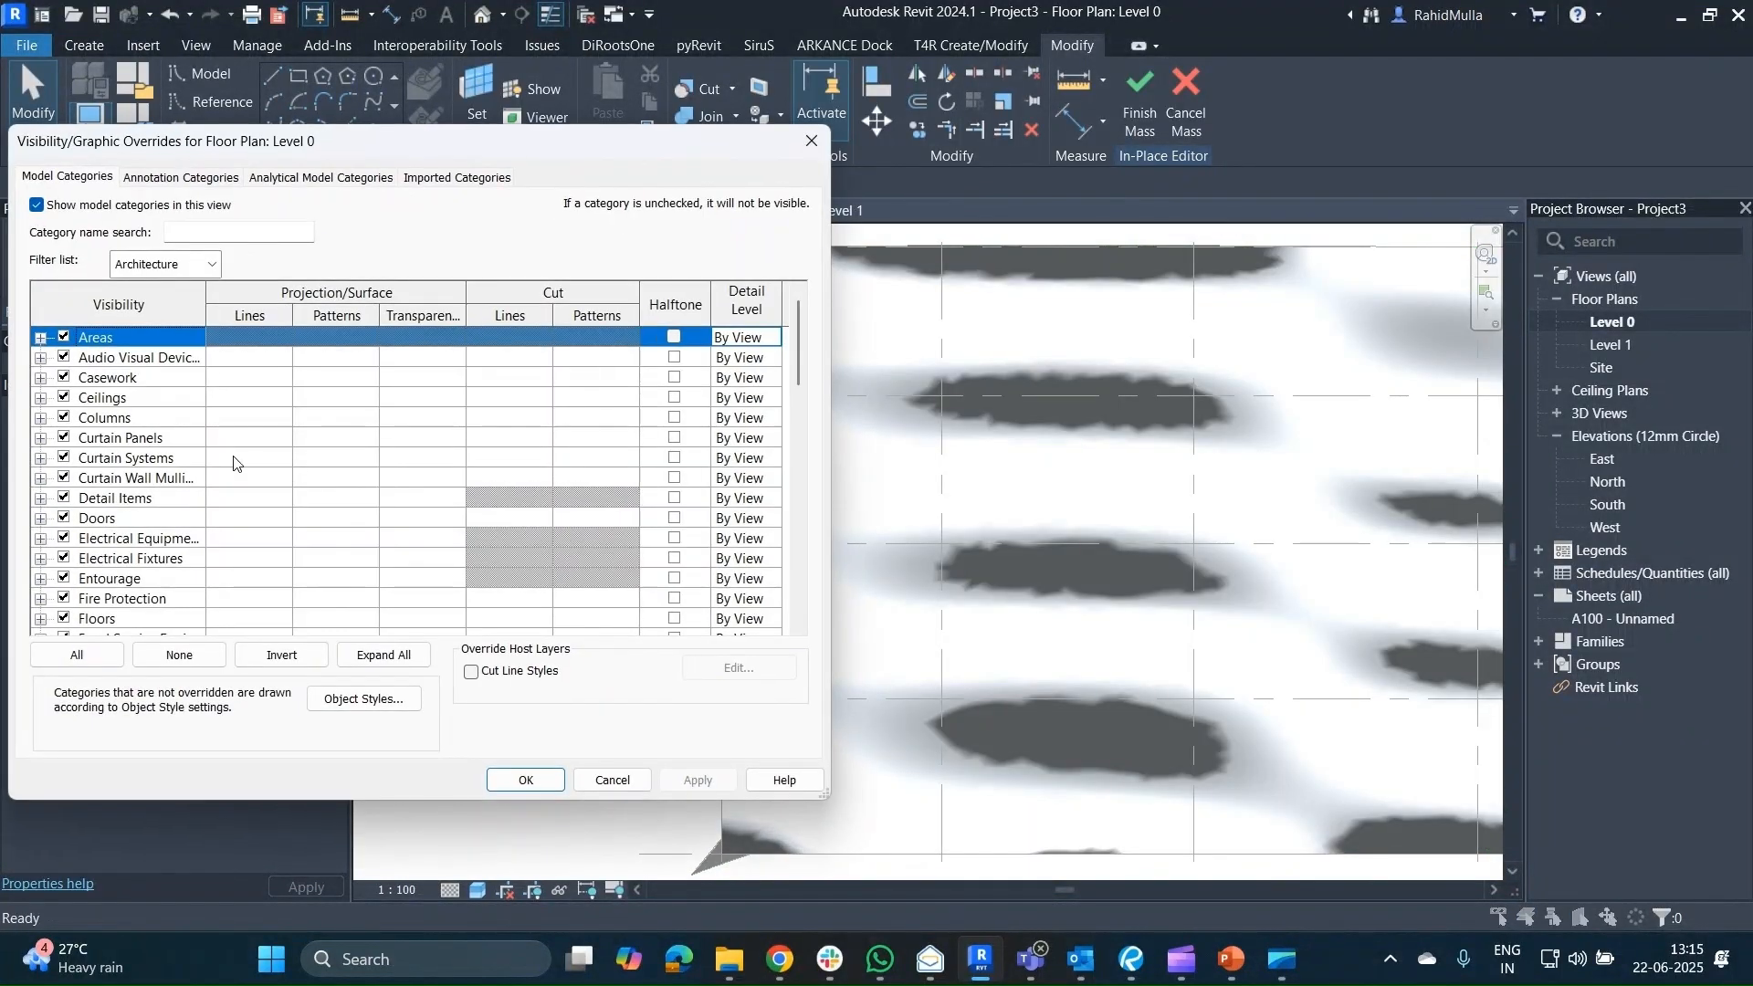
click(109, 466)
key(m)
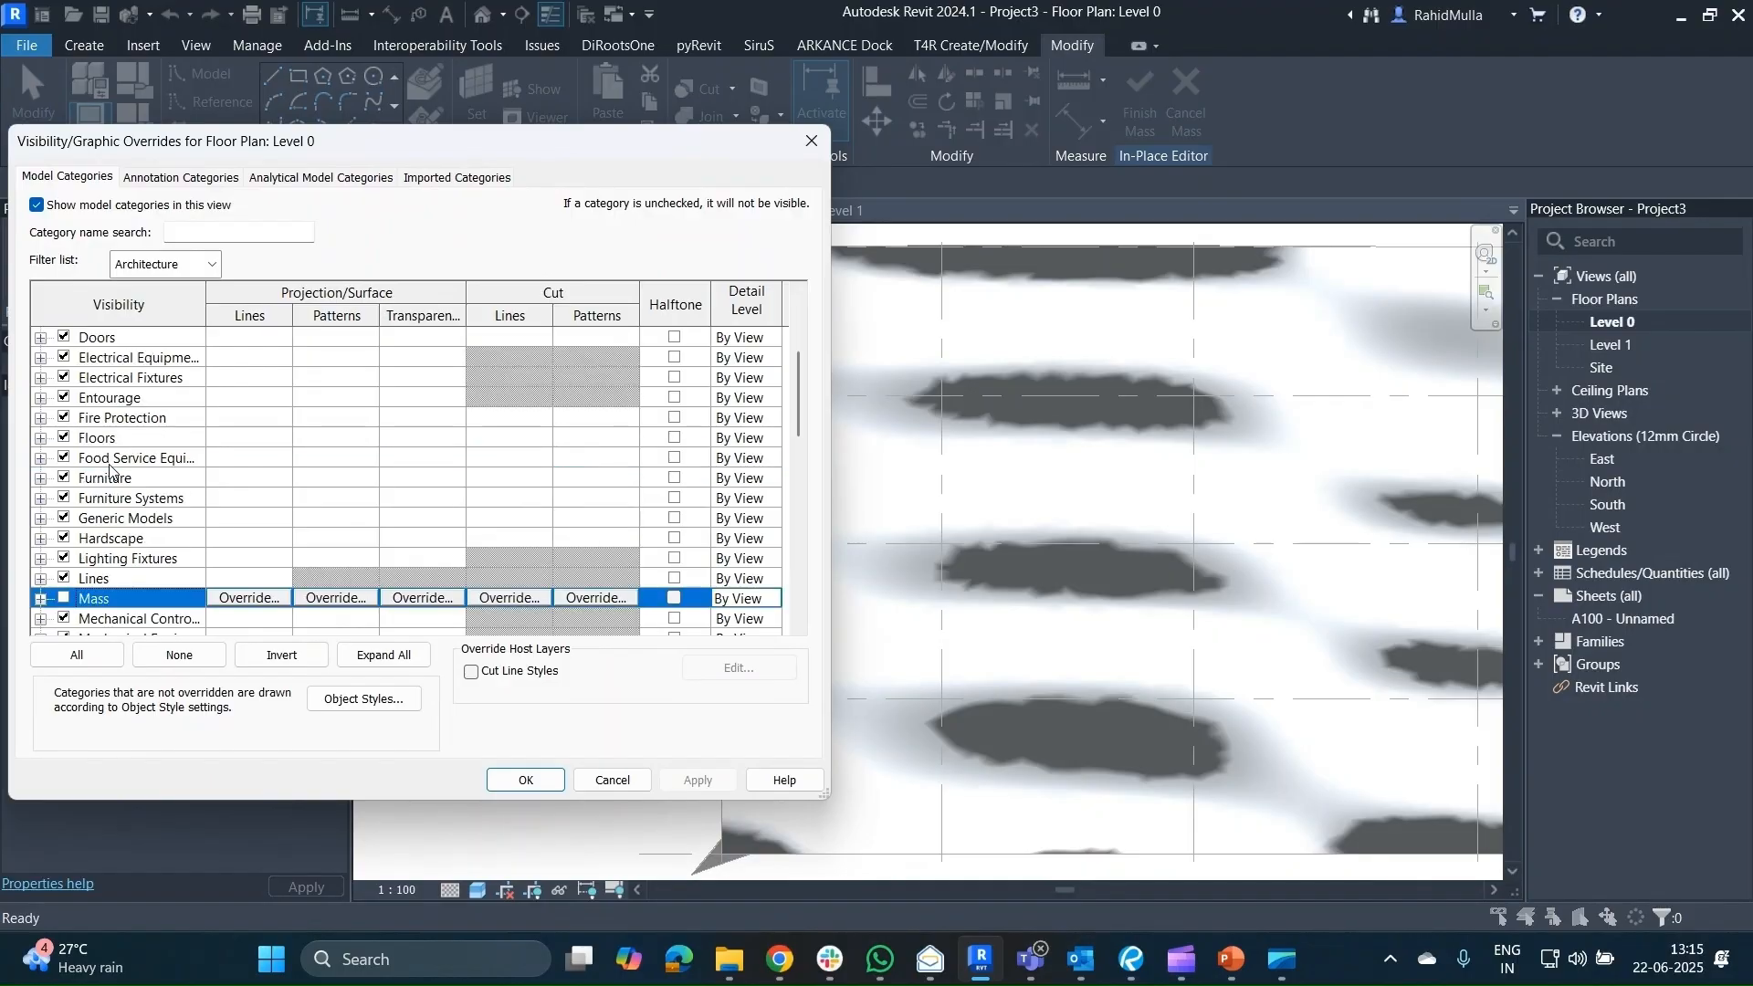
click(810, 140)
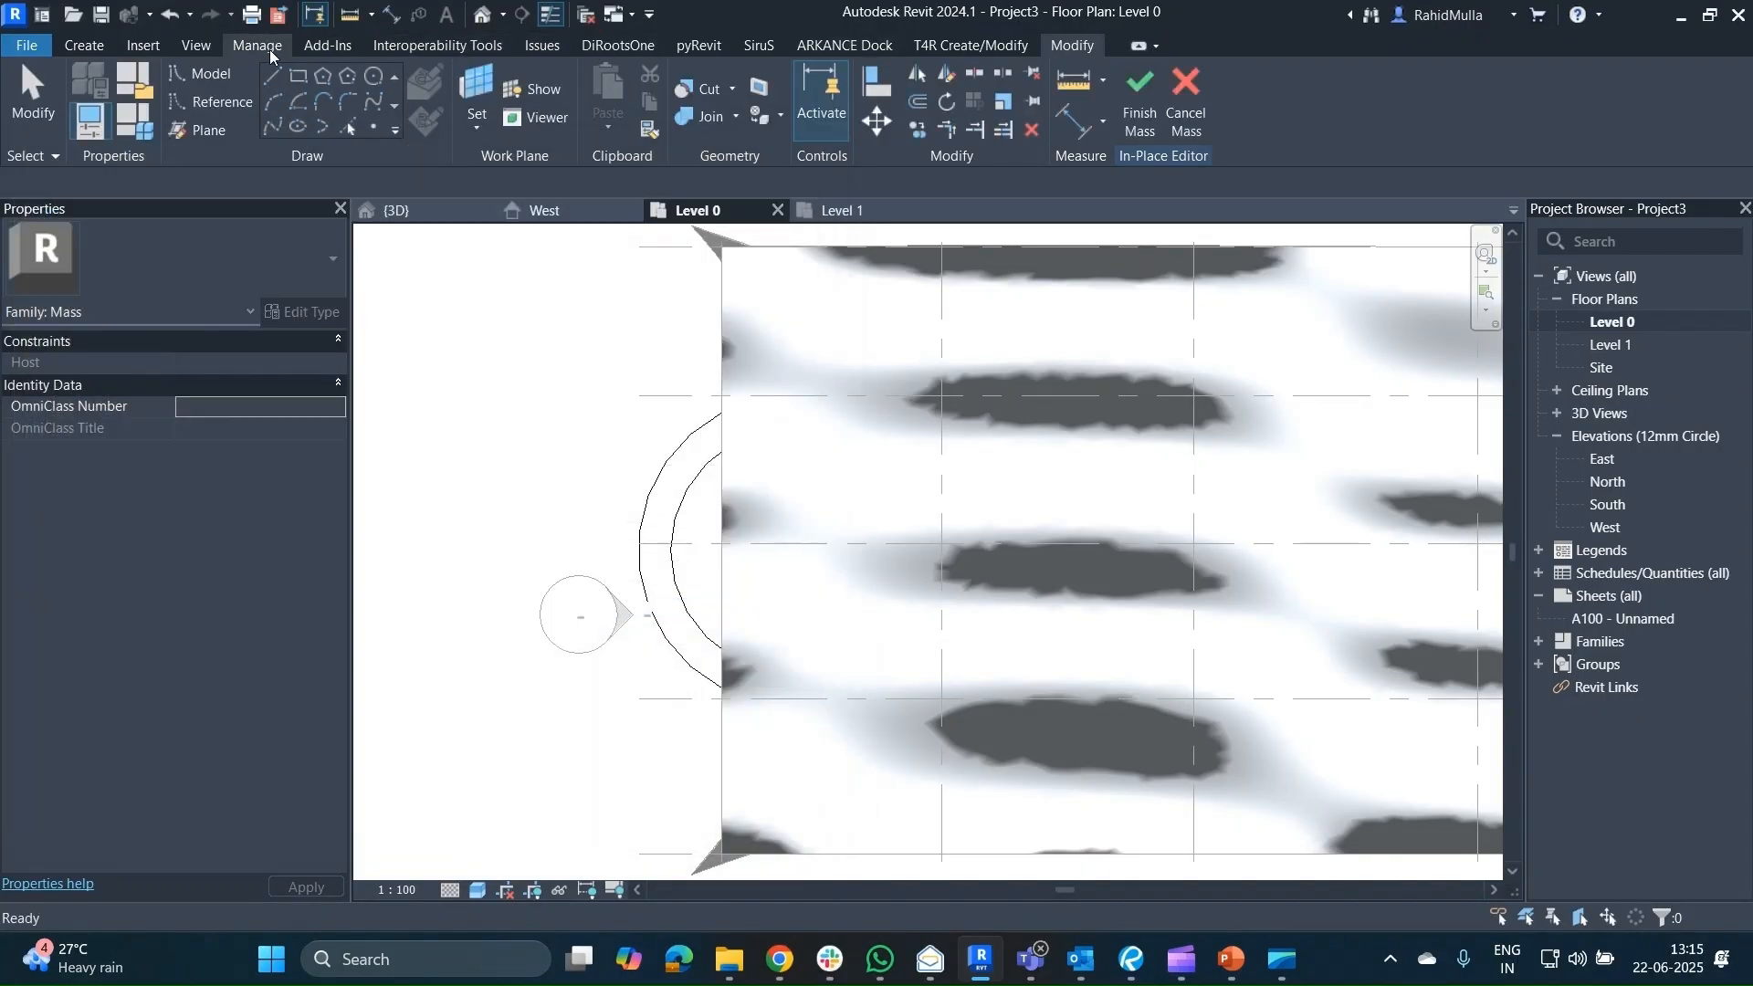
Select the inner arc and examine both semicircular arcs at the grid 1 wall in the 3D view.
click(698, 481)
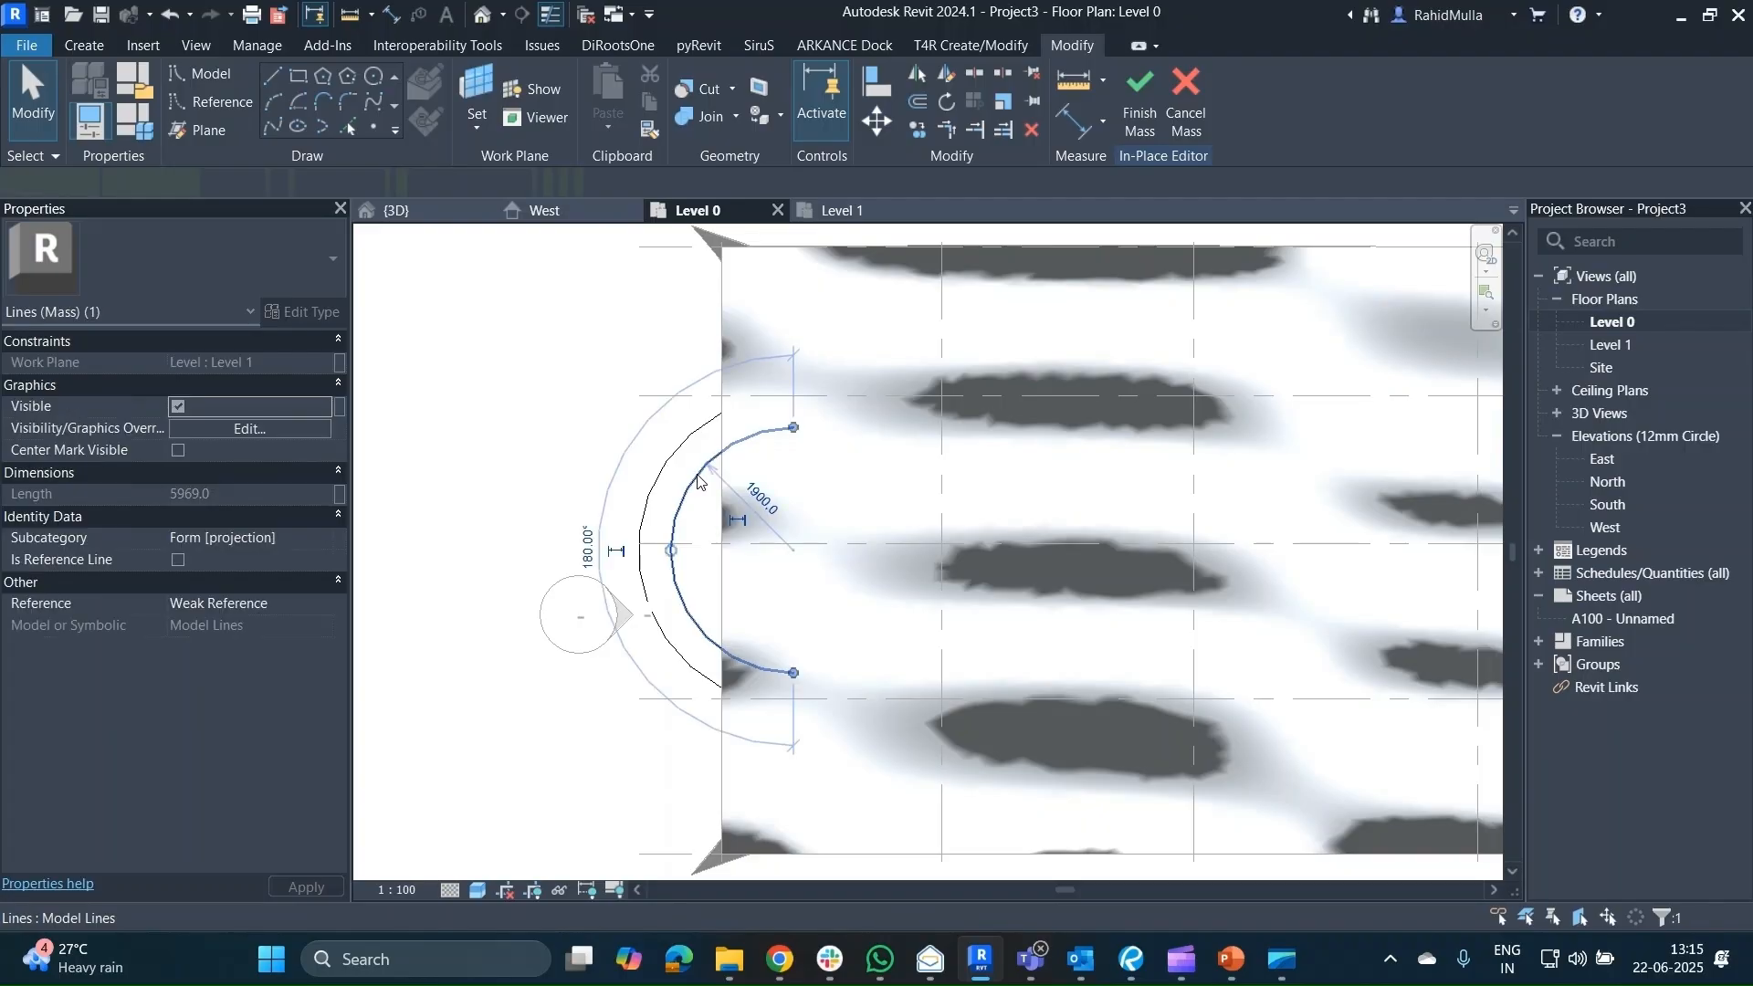
click(396, 210)
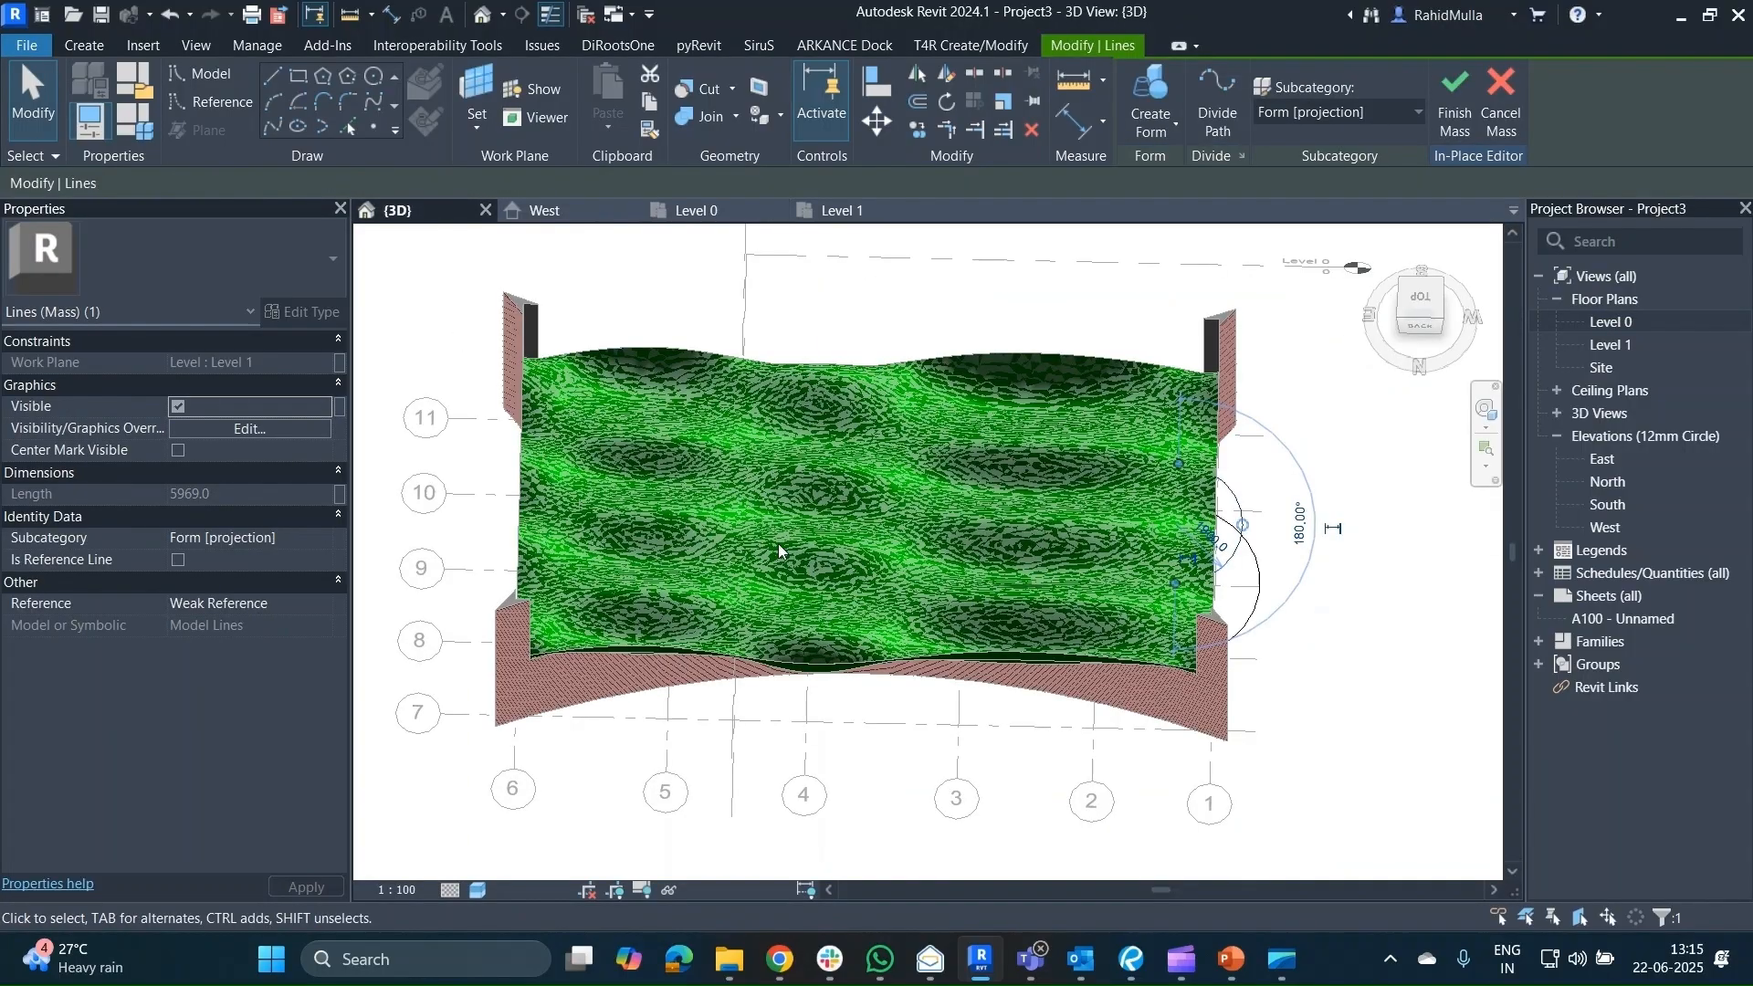
shift+middle_drag(859, 563, 1335, 550)
scroll(1263, 664, up, 3)
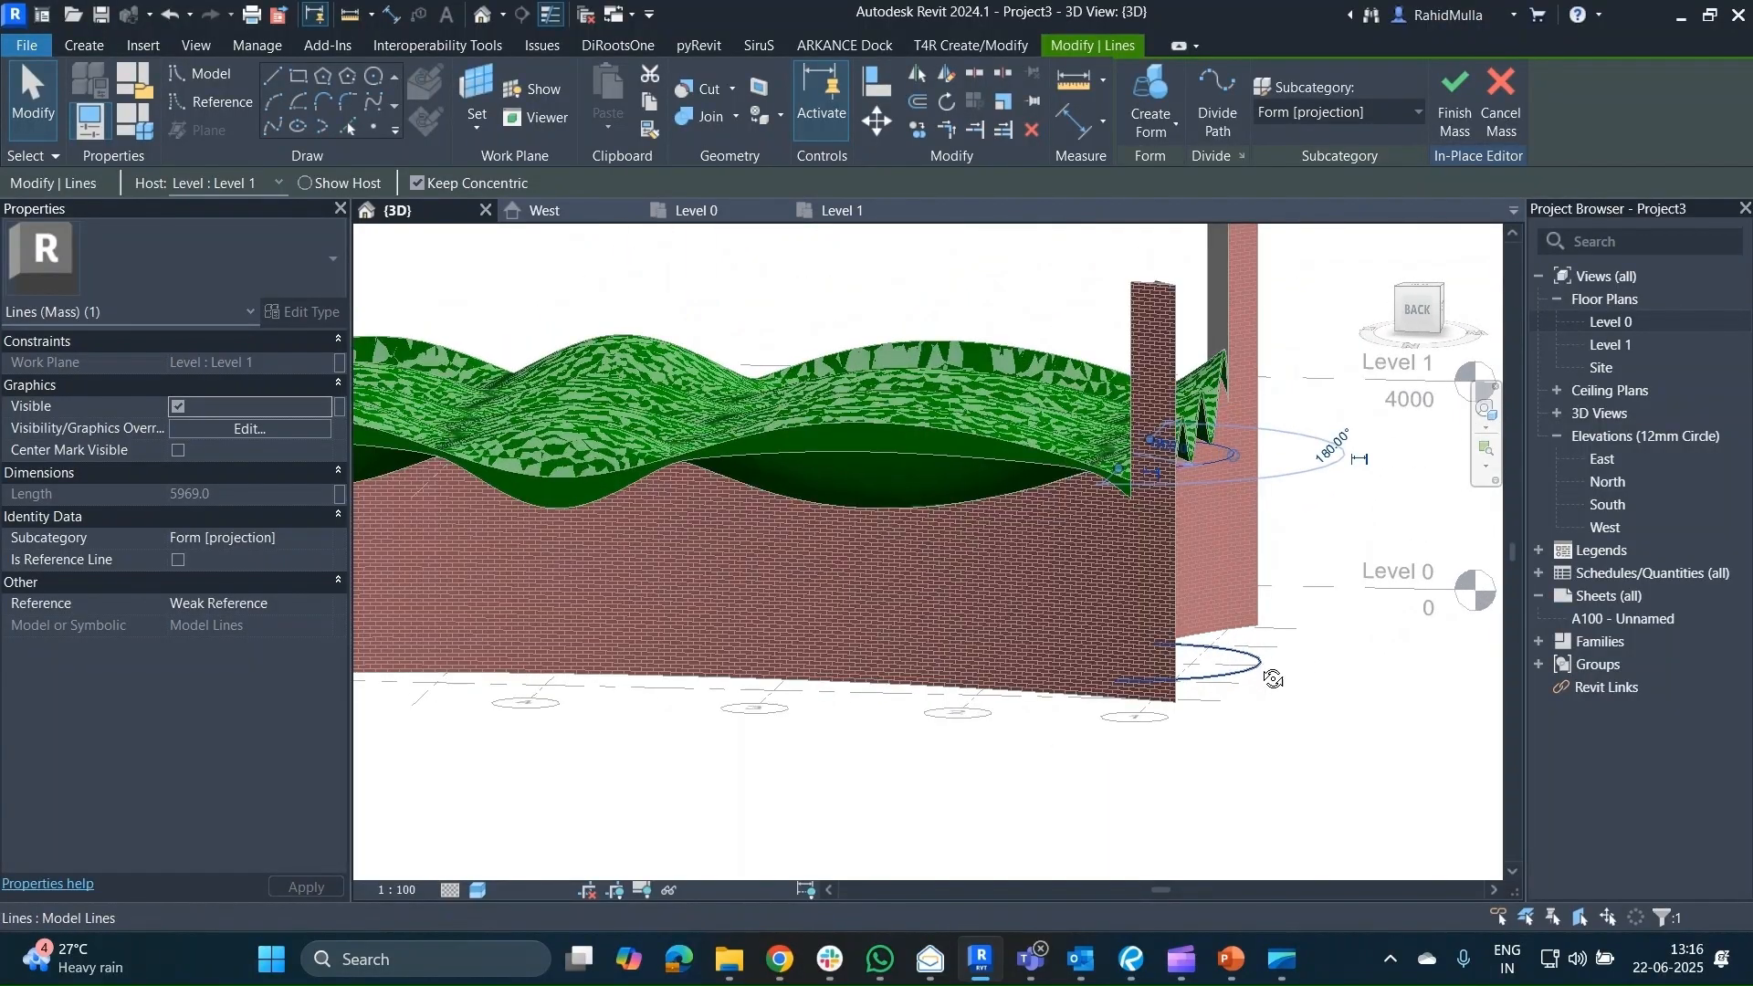
shift+middle_drag(1272, 677, 1254, 676)
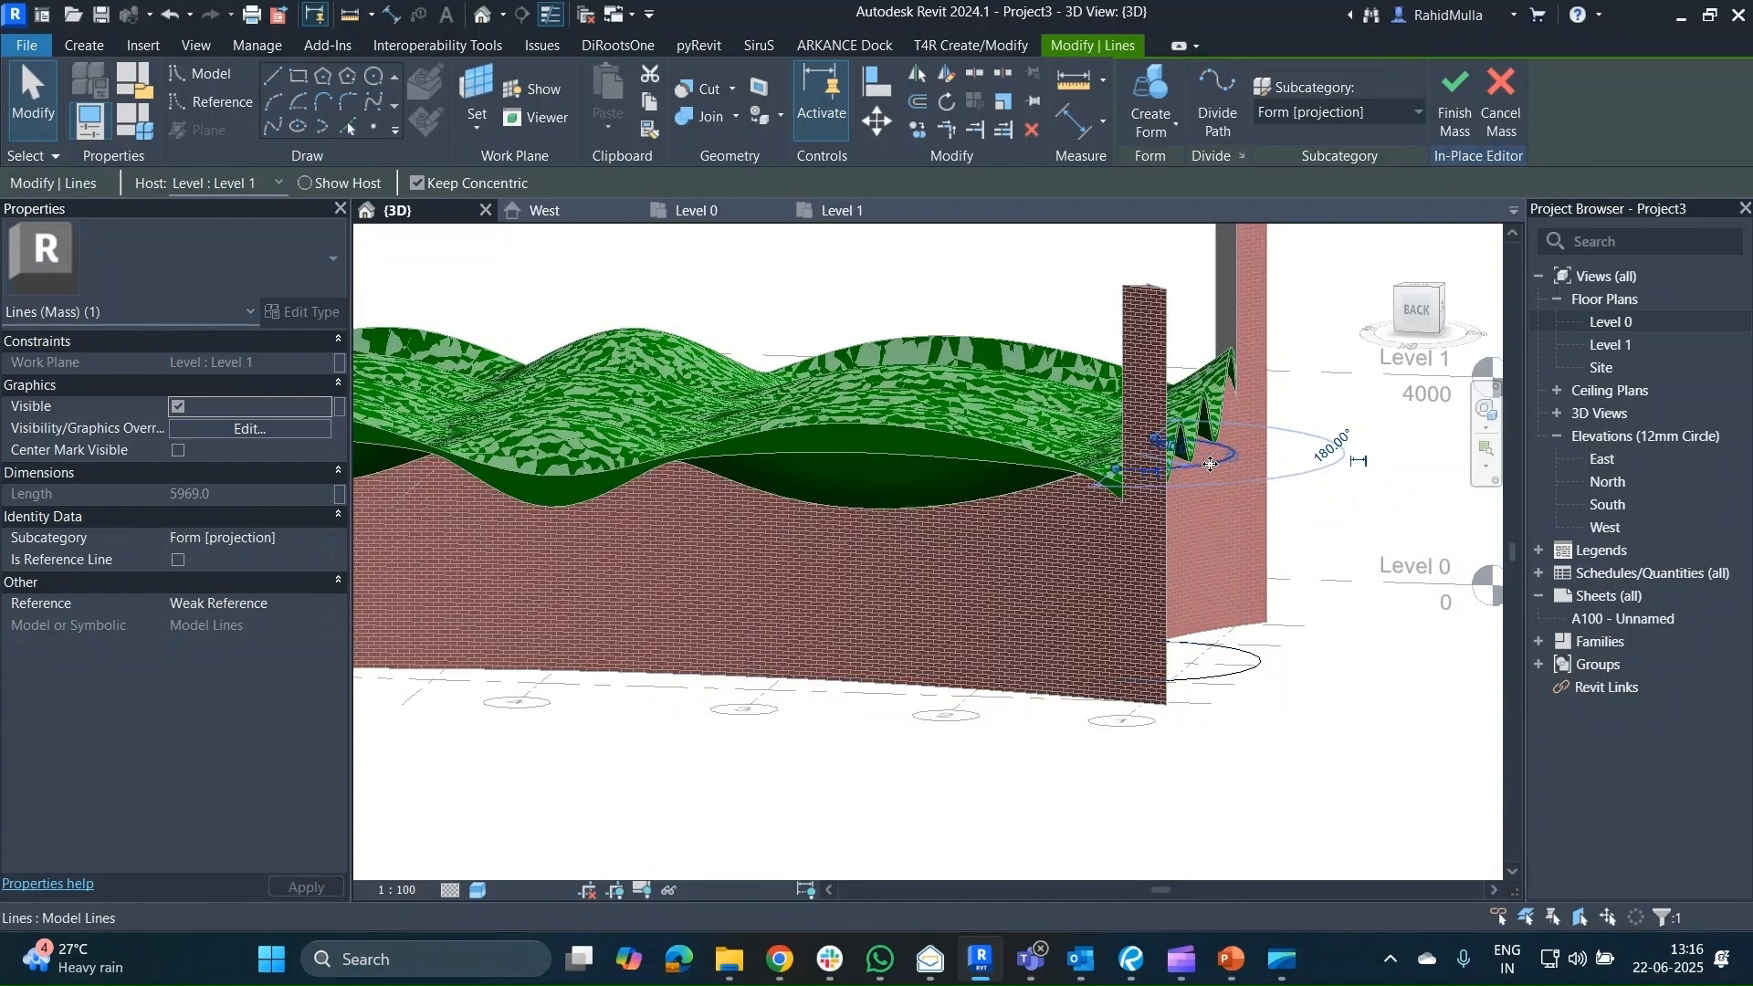
shift+middle_drag(1210, 465, 1171, 553)
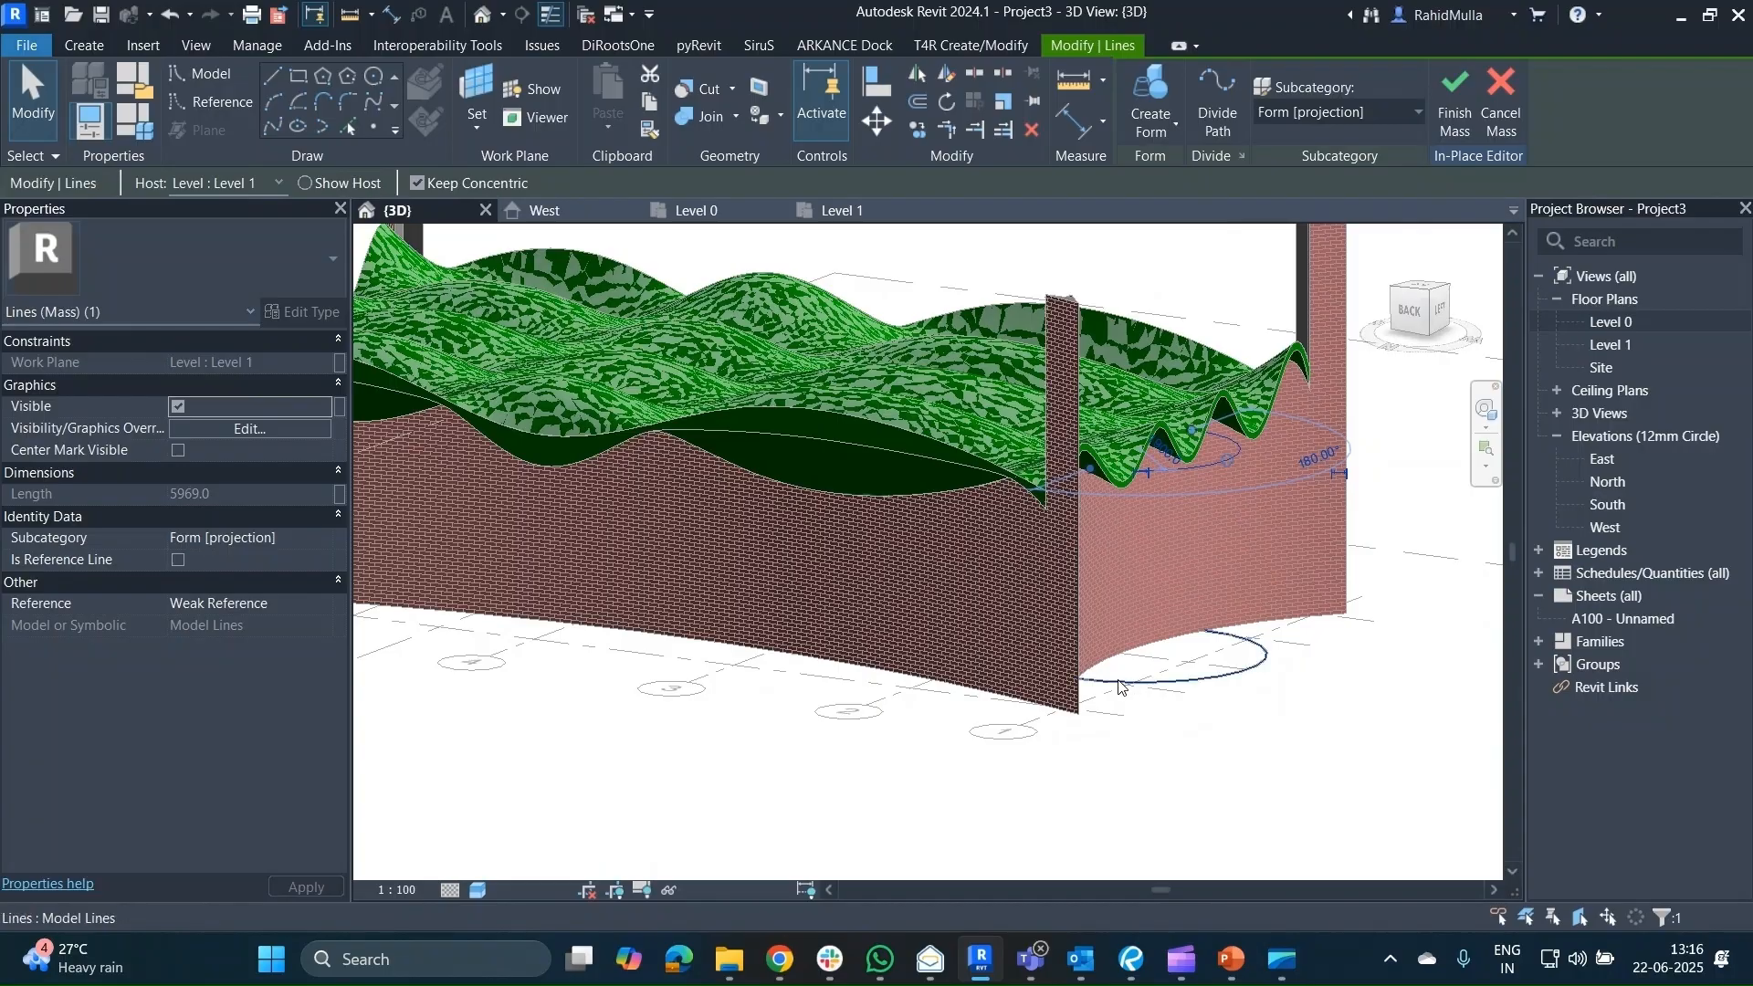
shift+middle_drag(1214, 681, 1232, 685)
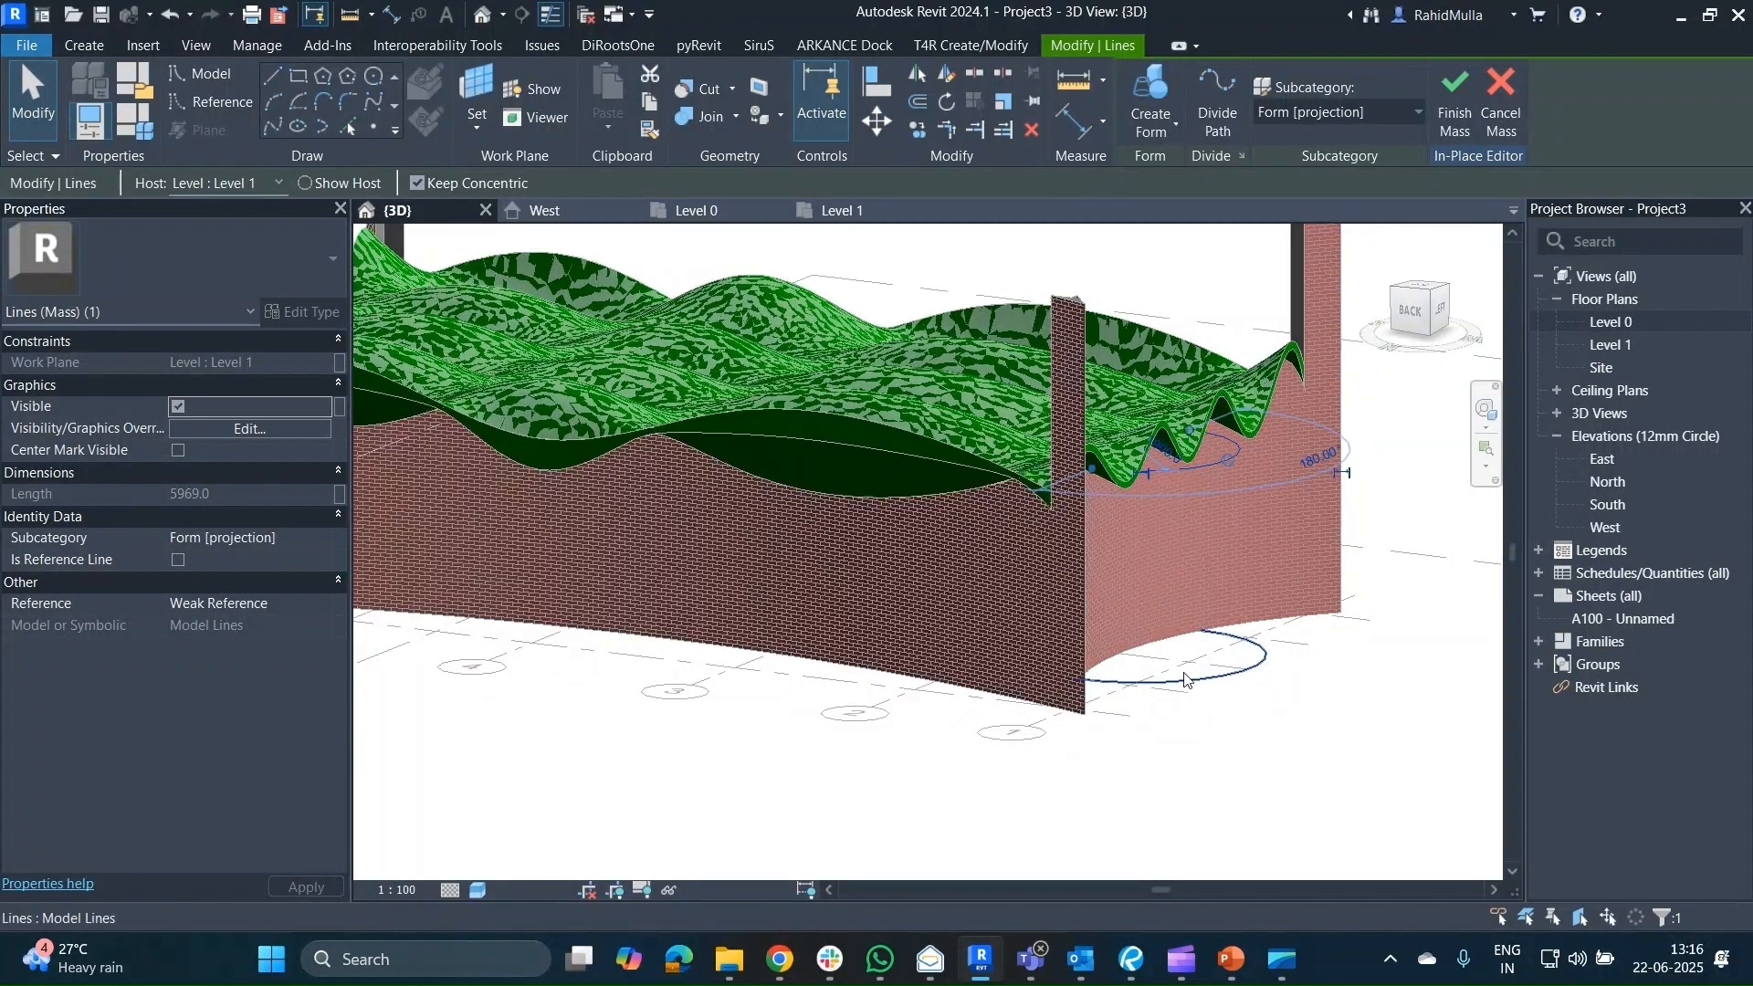
Create a solid form from the two semicircular arcs on Level 0 and Level 1 at the grid 1 wall.
key(Escape)
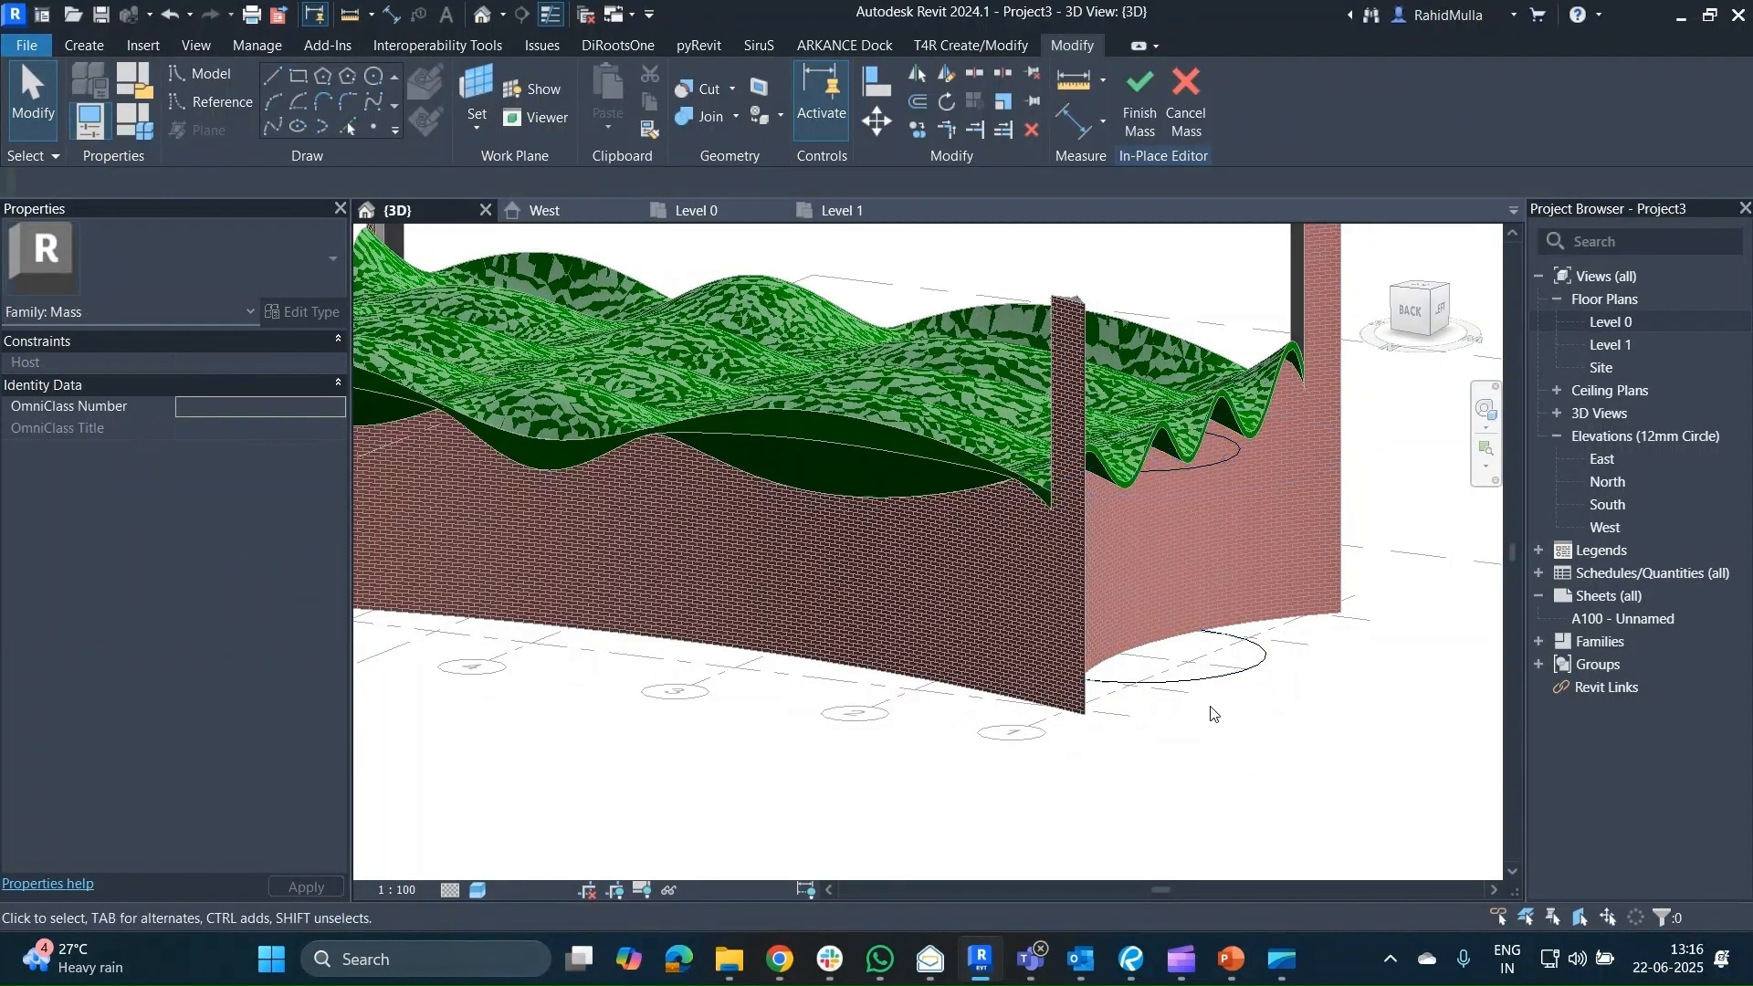
click(1194, 473)
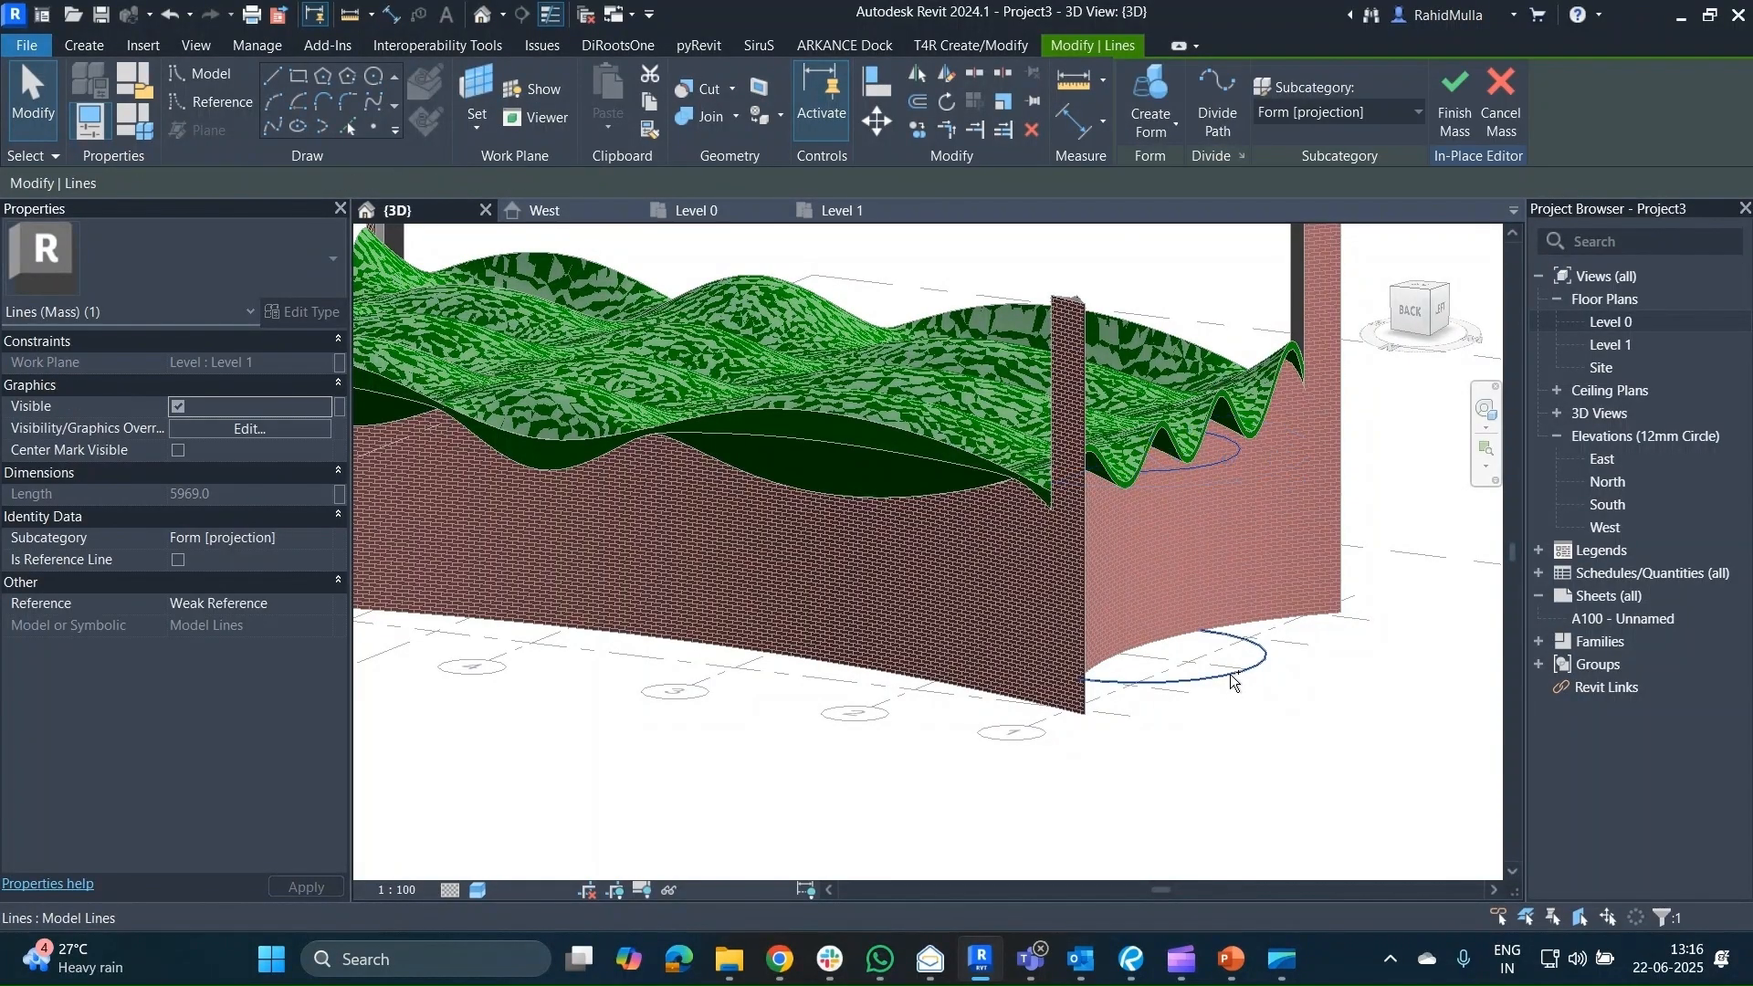
click(1167, 100)
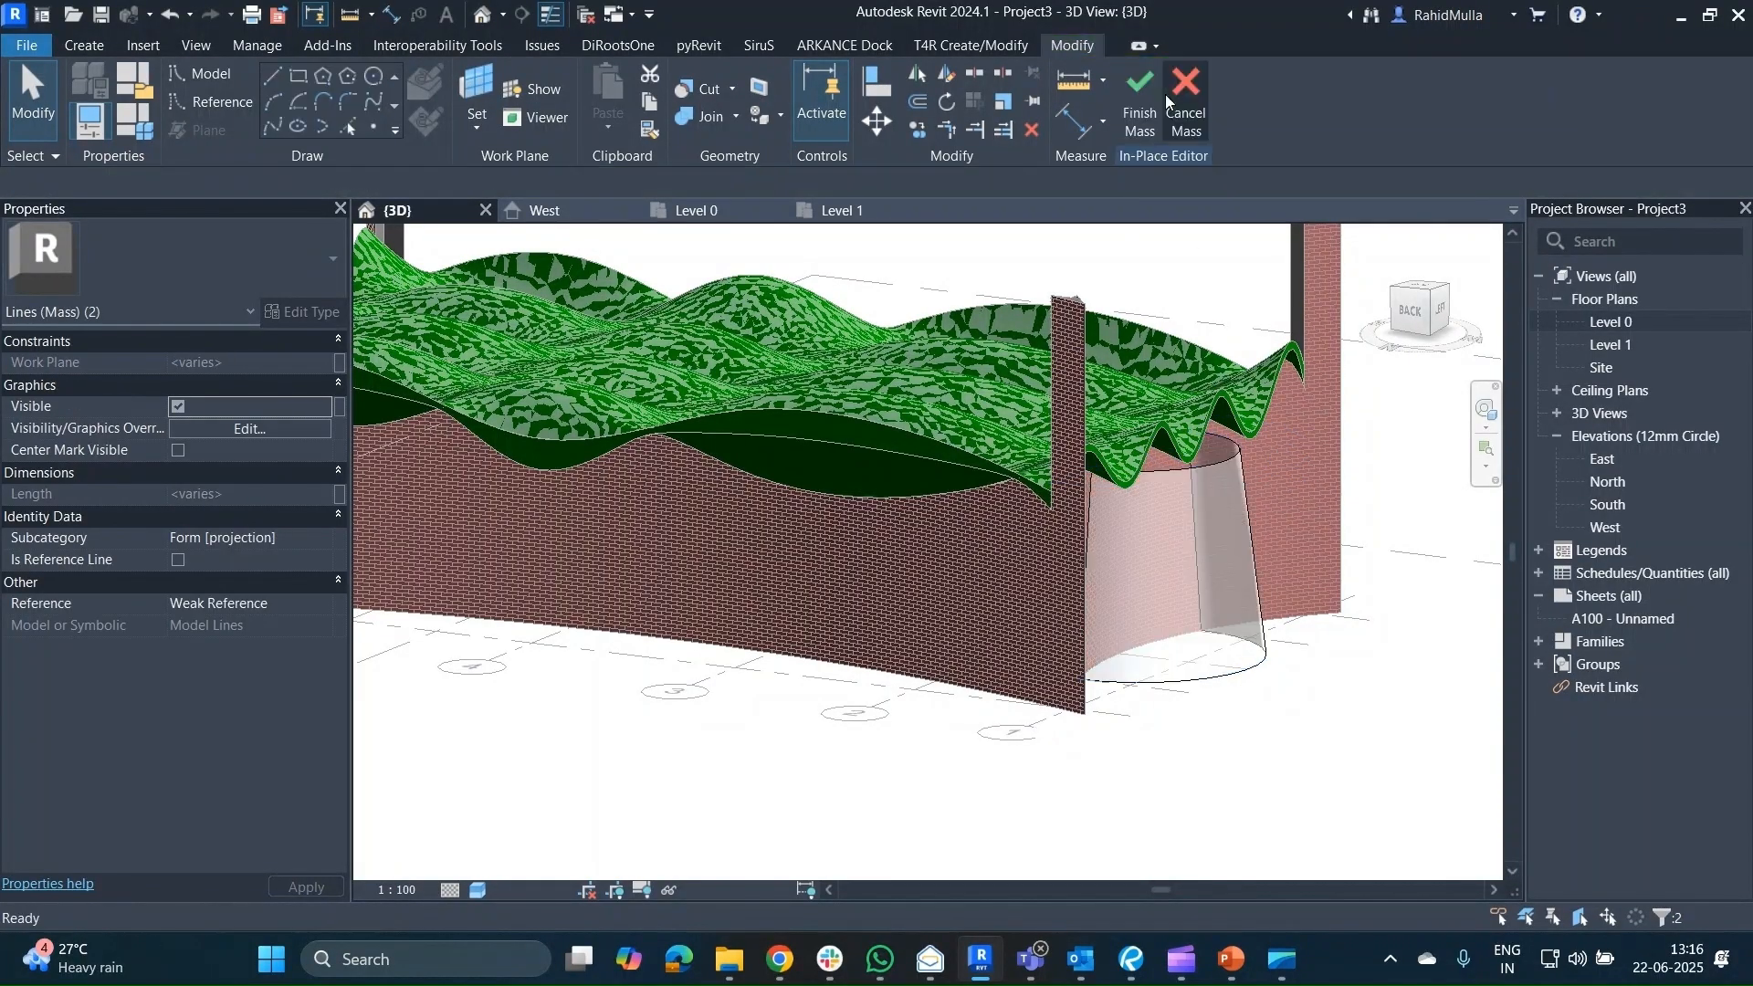
key(Escape)
mouse_move(1148, 681)
shift+middle_down()
mouse_move(936, 732)
mouse_move(1123, 575)
mouse_move(1147, 708)
shift+middle_up()
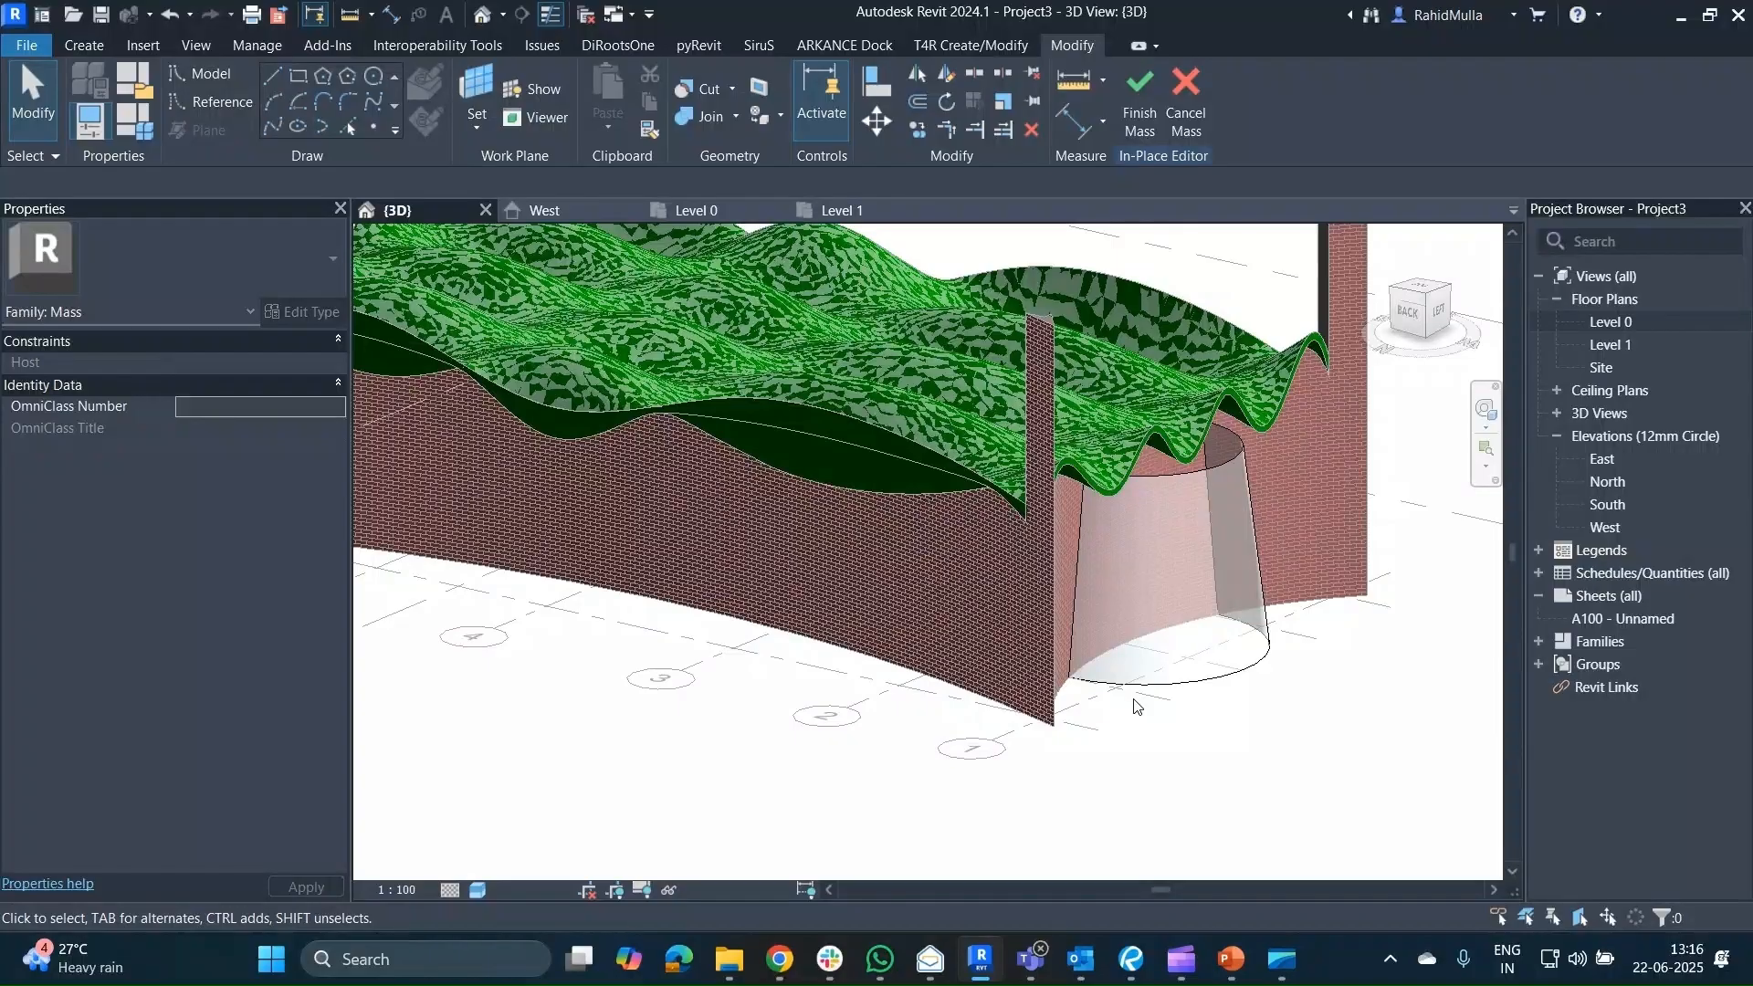
click(1199, 692)
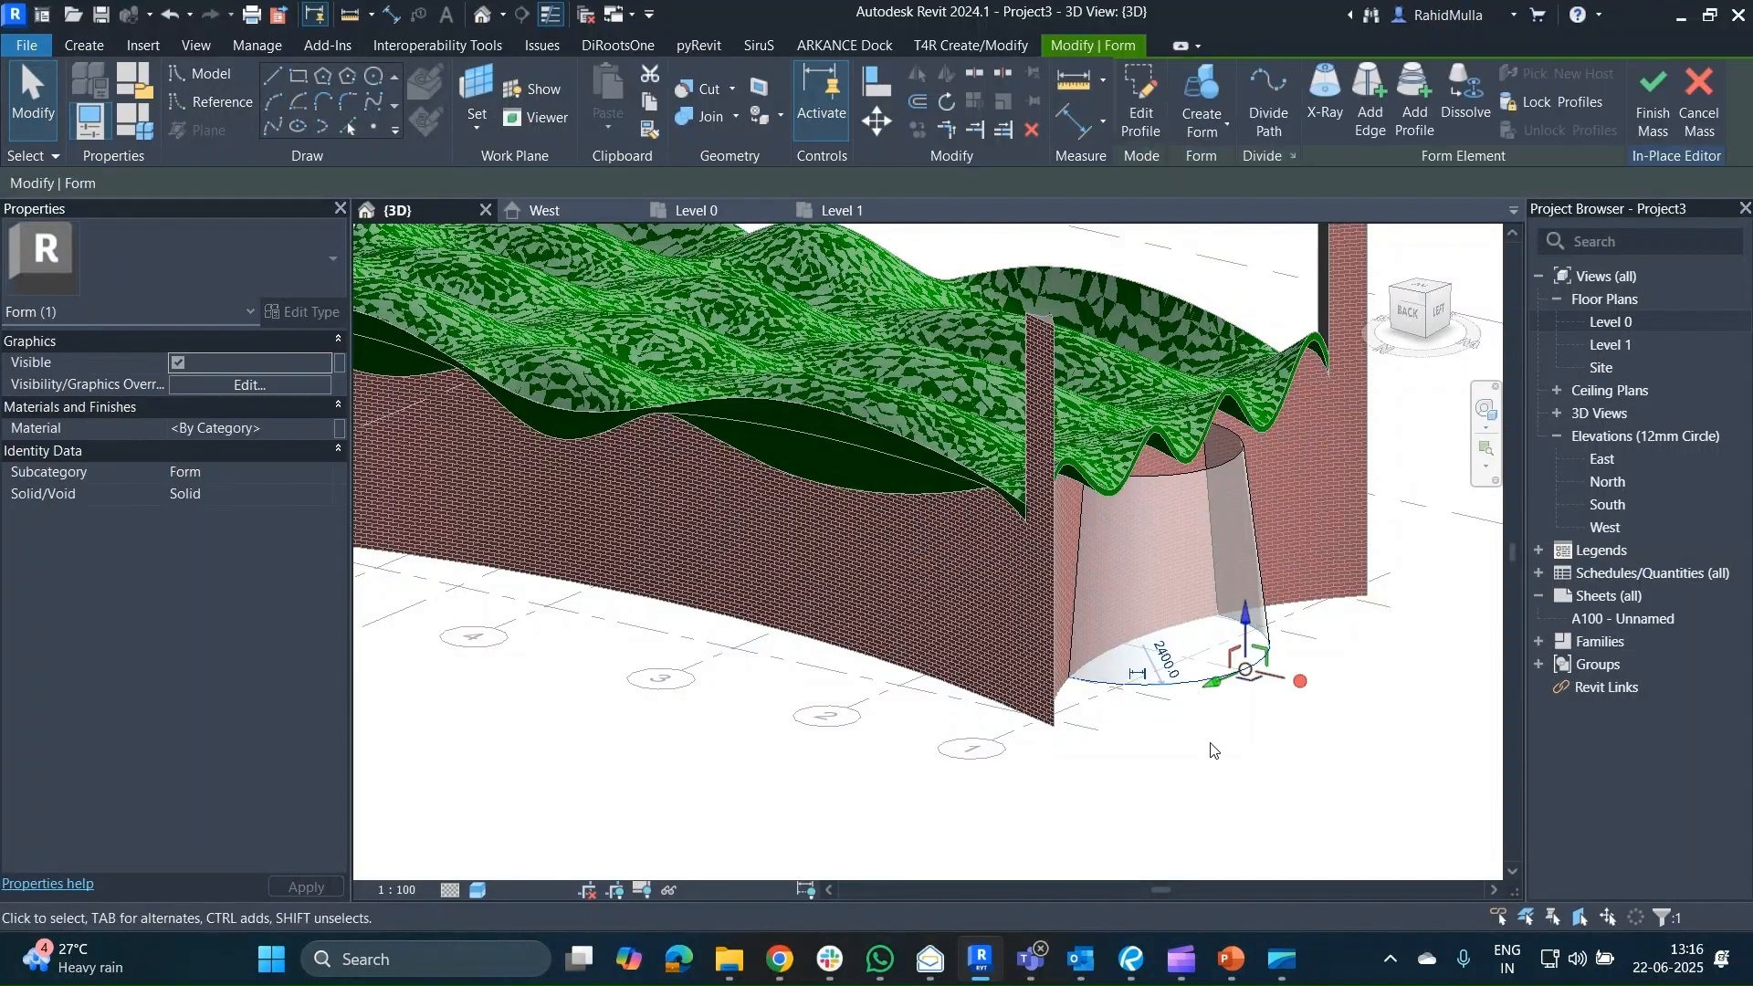
shift+middle_drag(1214, 748, 1119, 748)
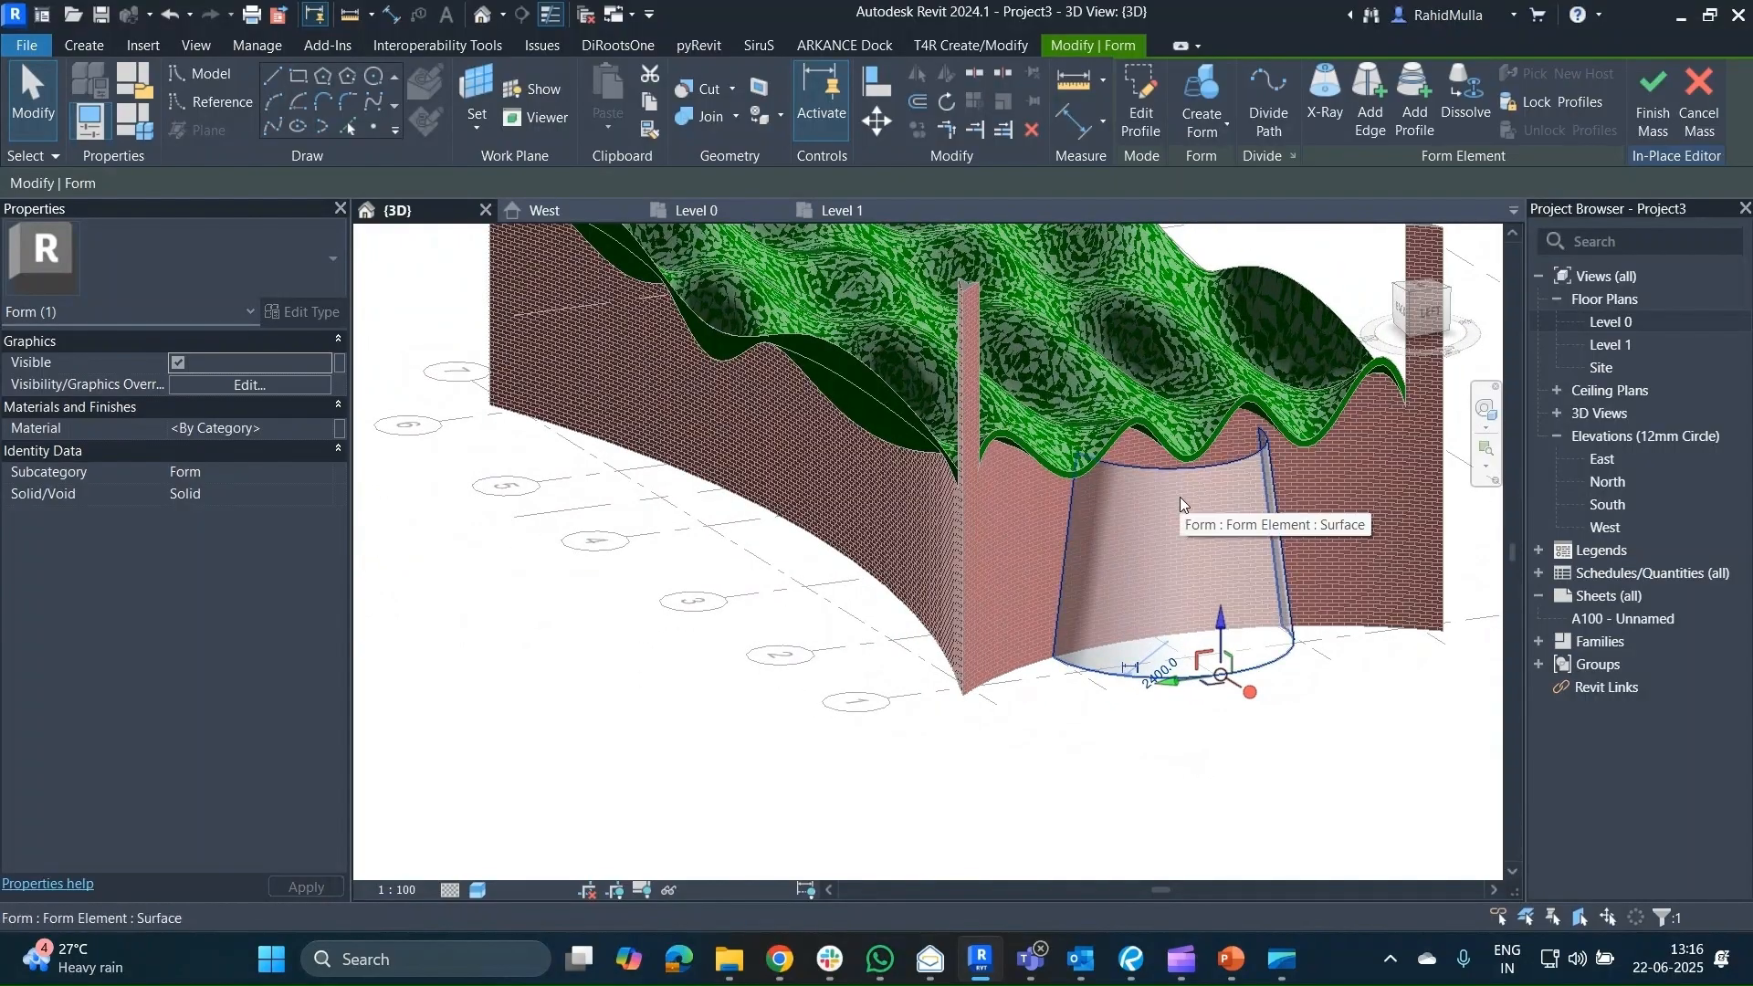
On the Level 1 plan, draw a shallow arc about 4030 mm long between the ends of the form's upper semicircle.
click(831, 210)
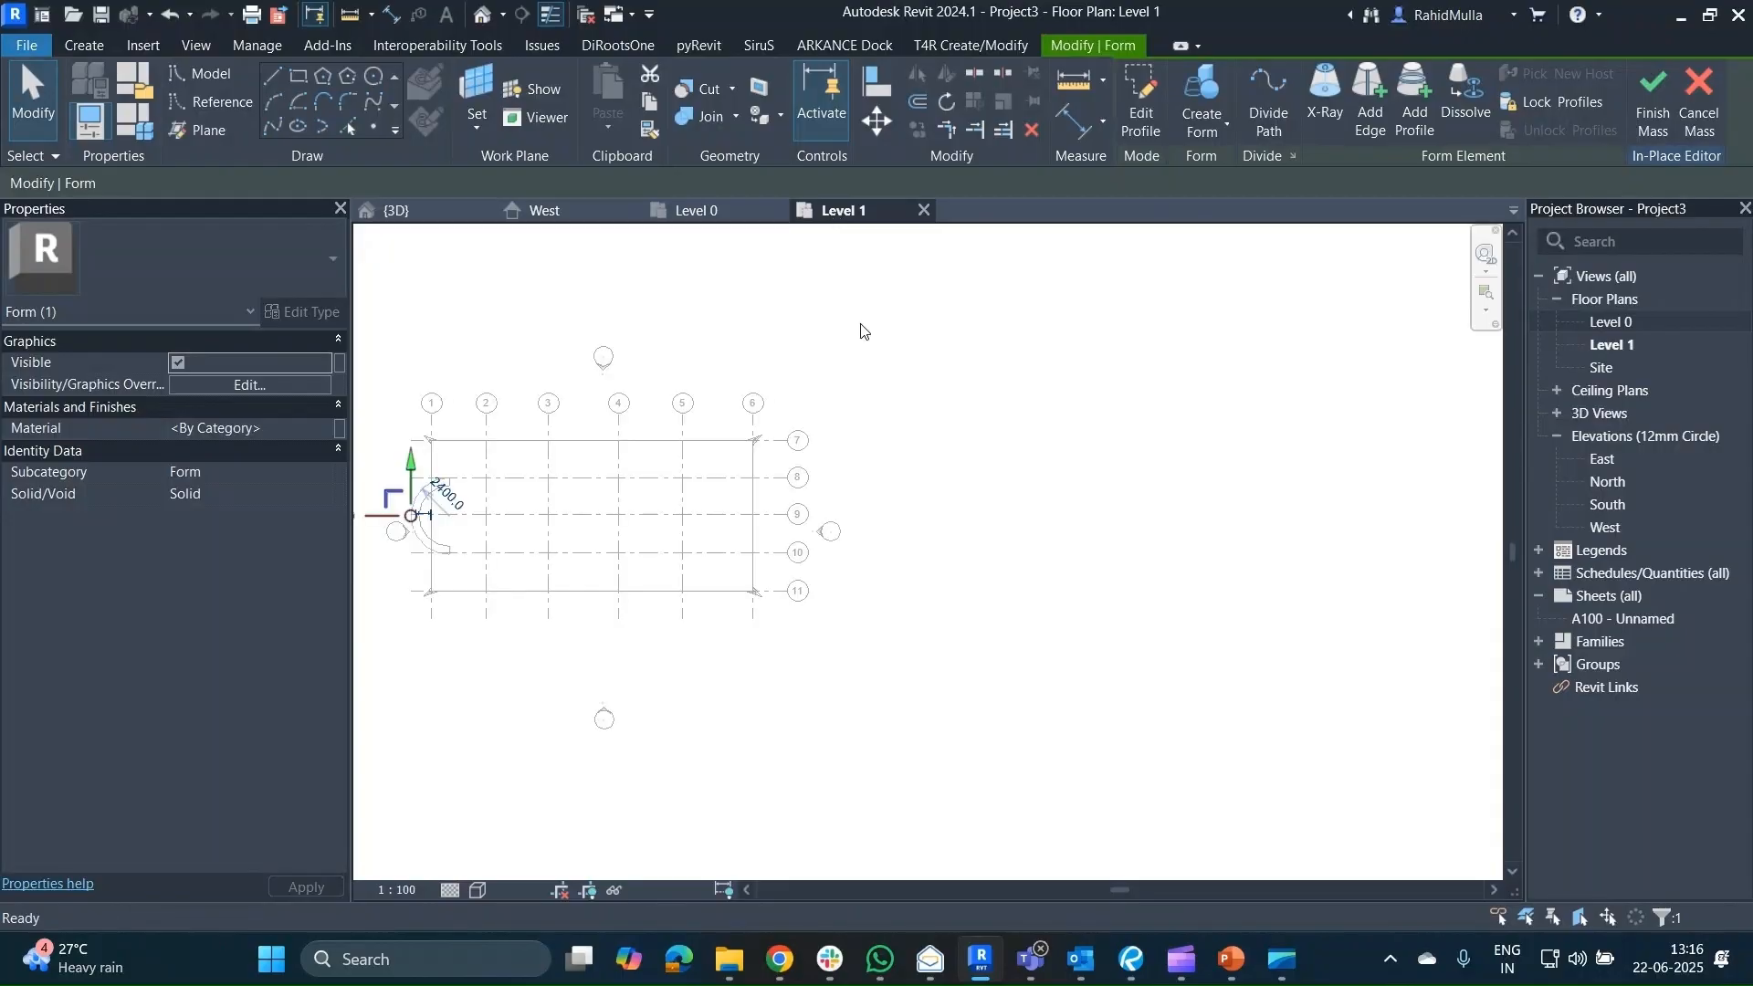
scroll(410, 524, up, 5)
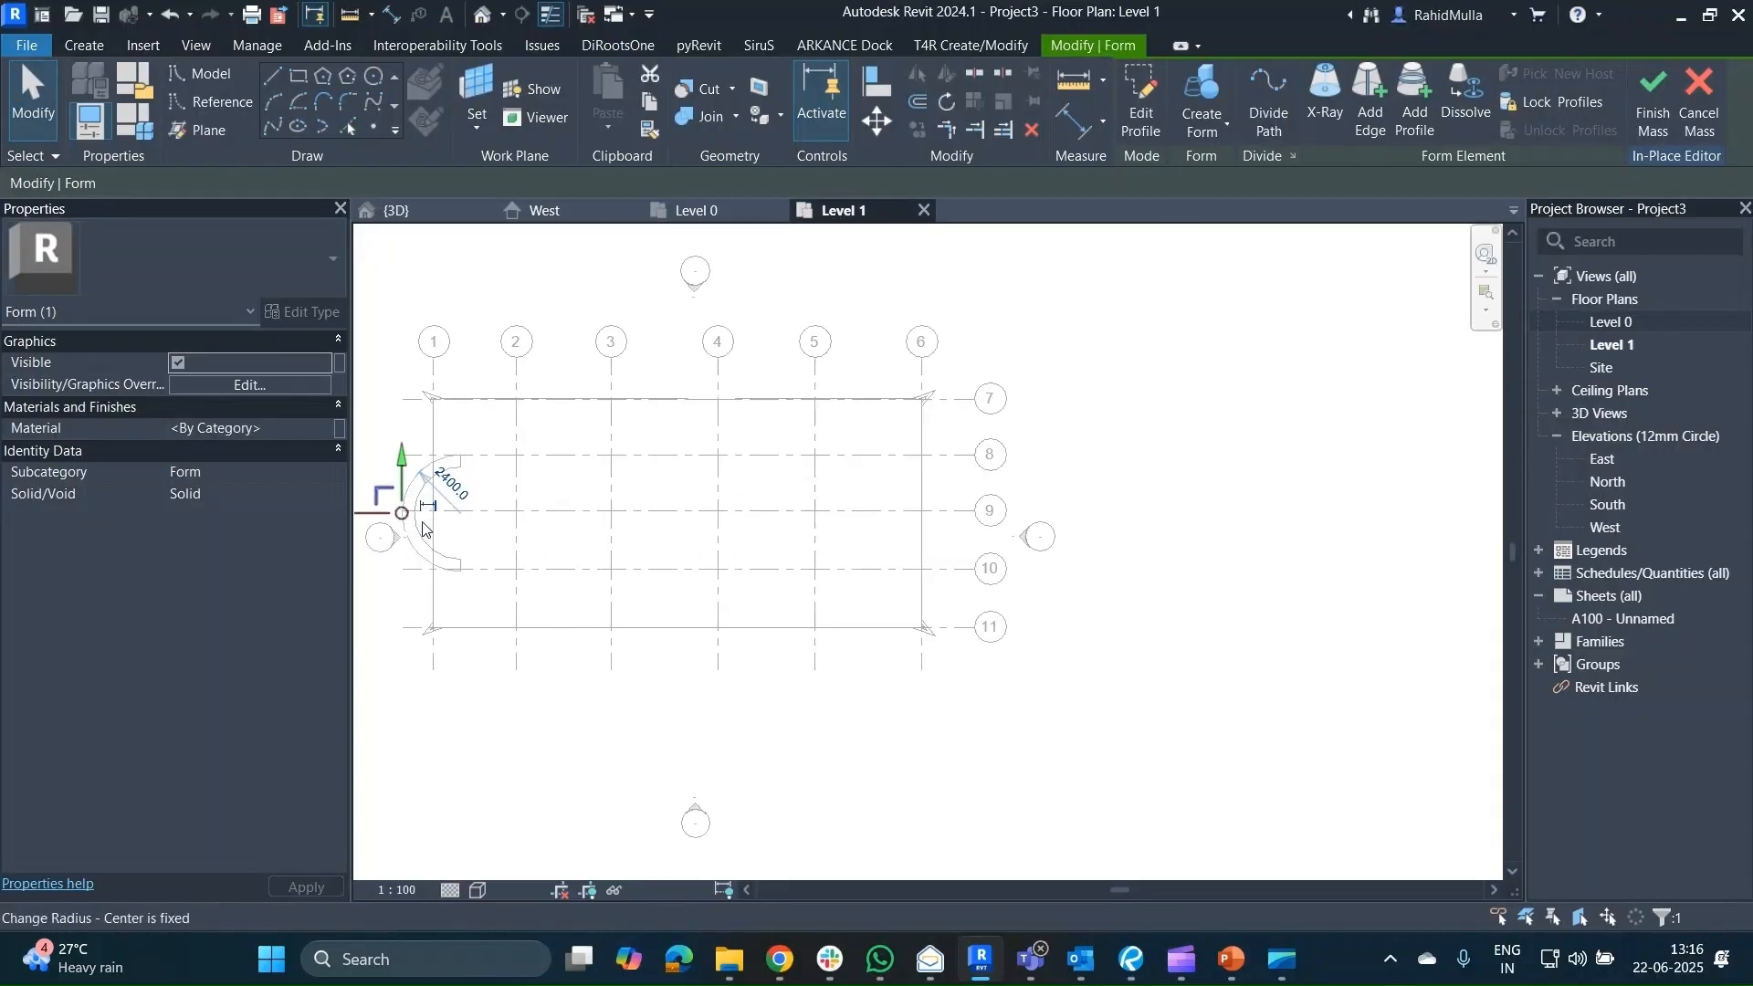
scroll(423, 529, up, 1)
middle_drag(508, 535, 817, 537)
click(798, 524)
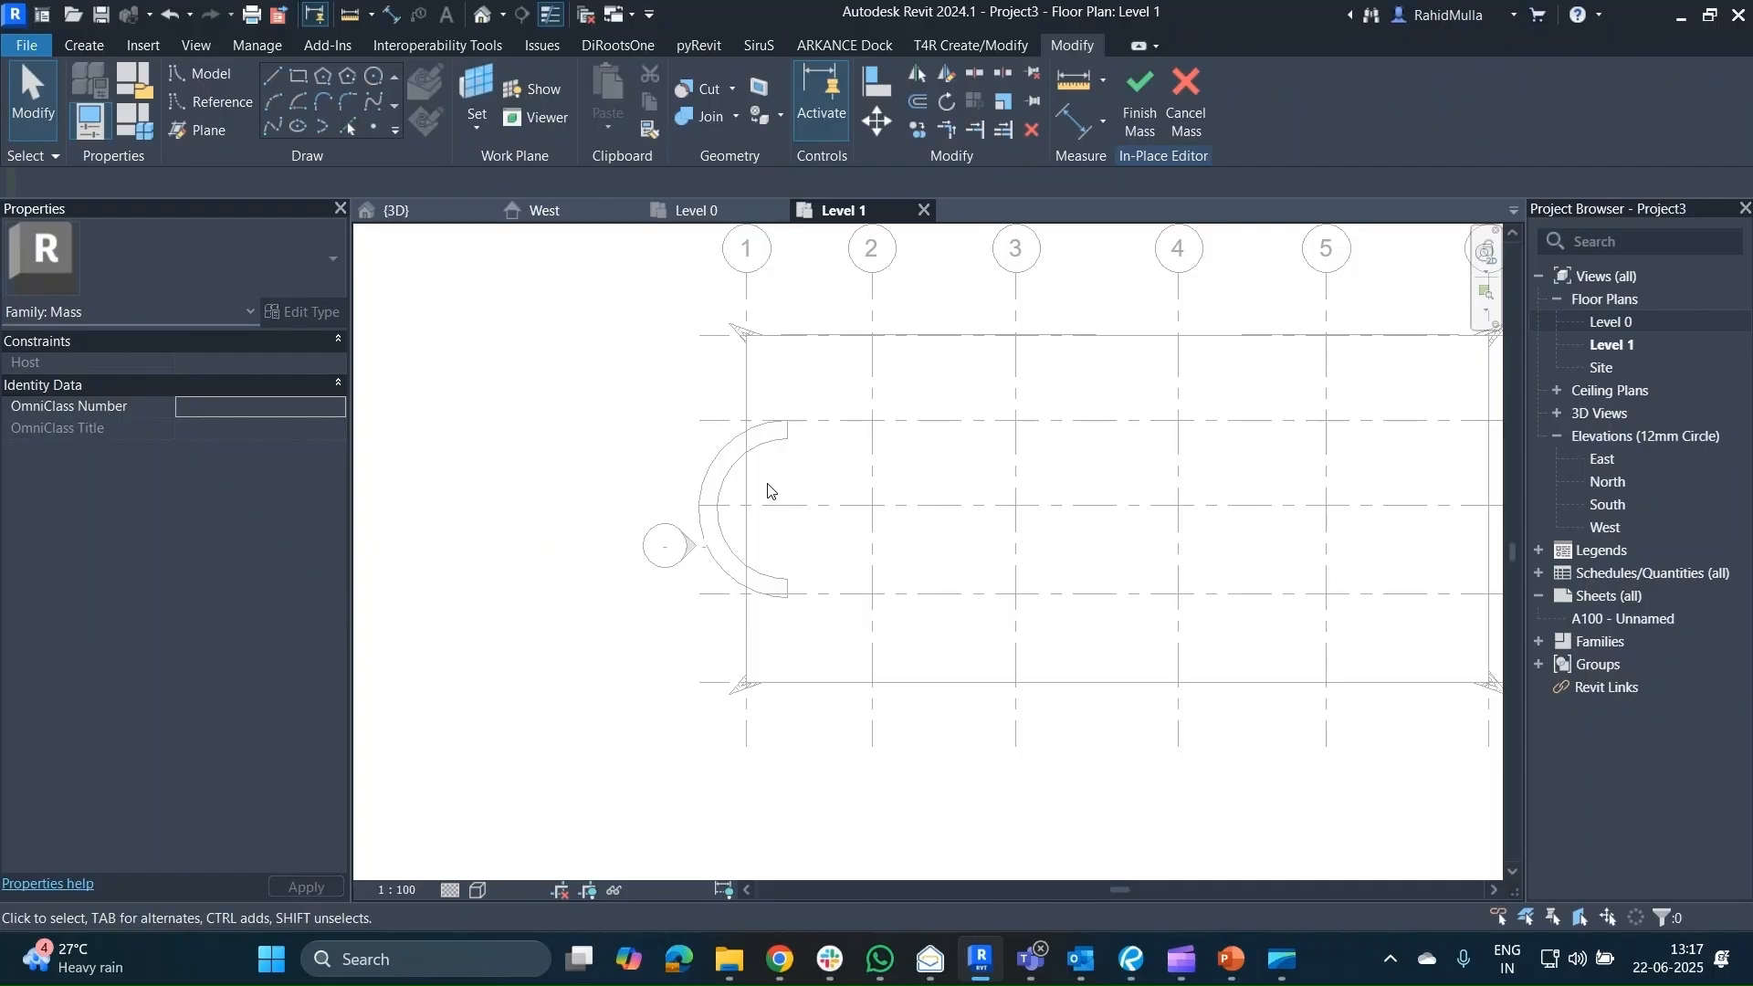
click(276, 70)
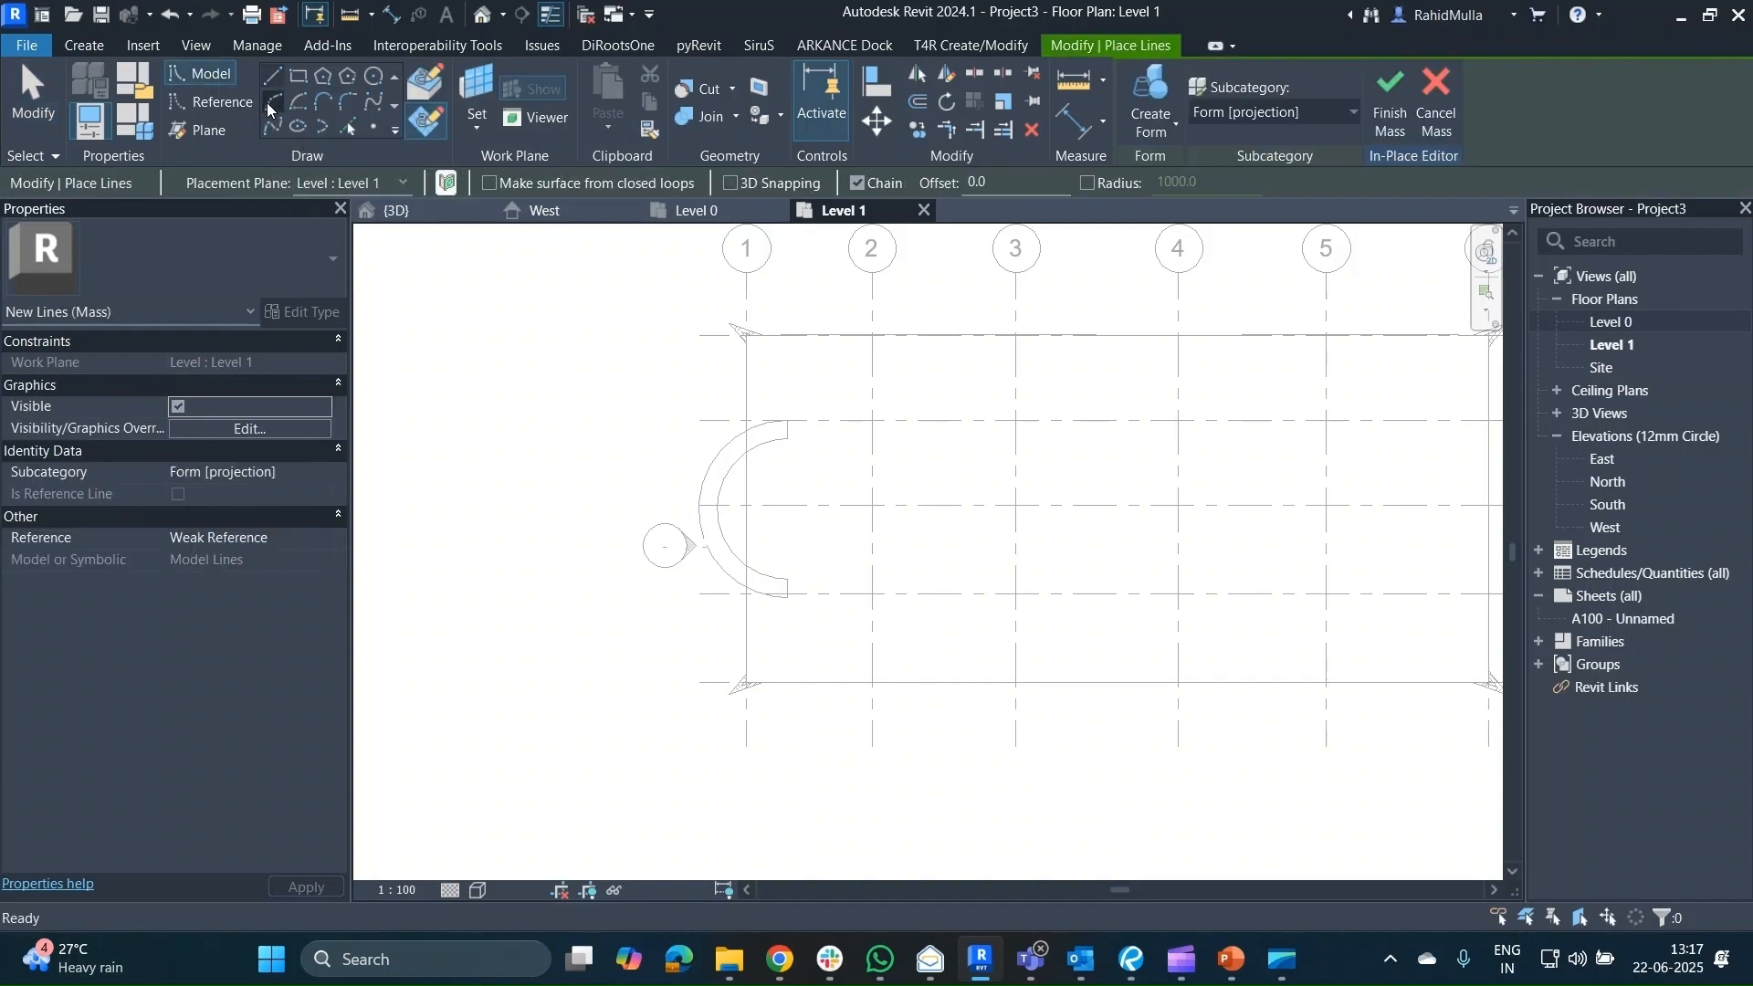
click(272, 105)
click(787, 439)
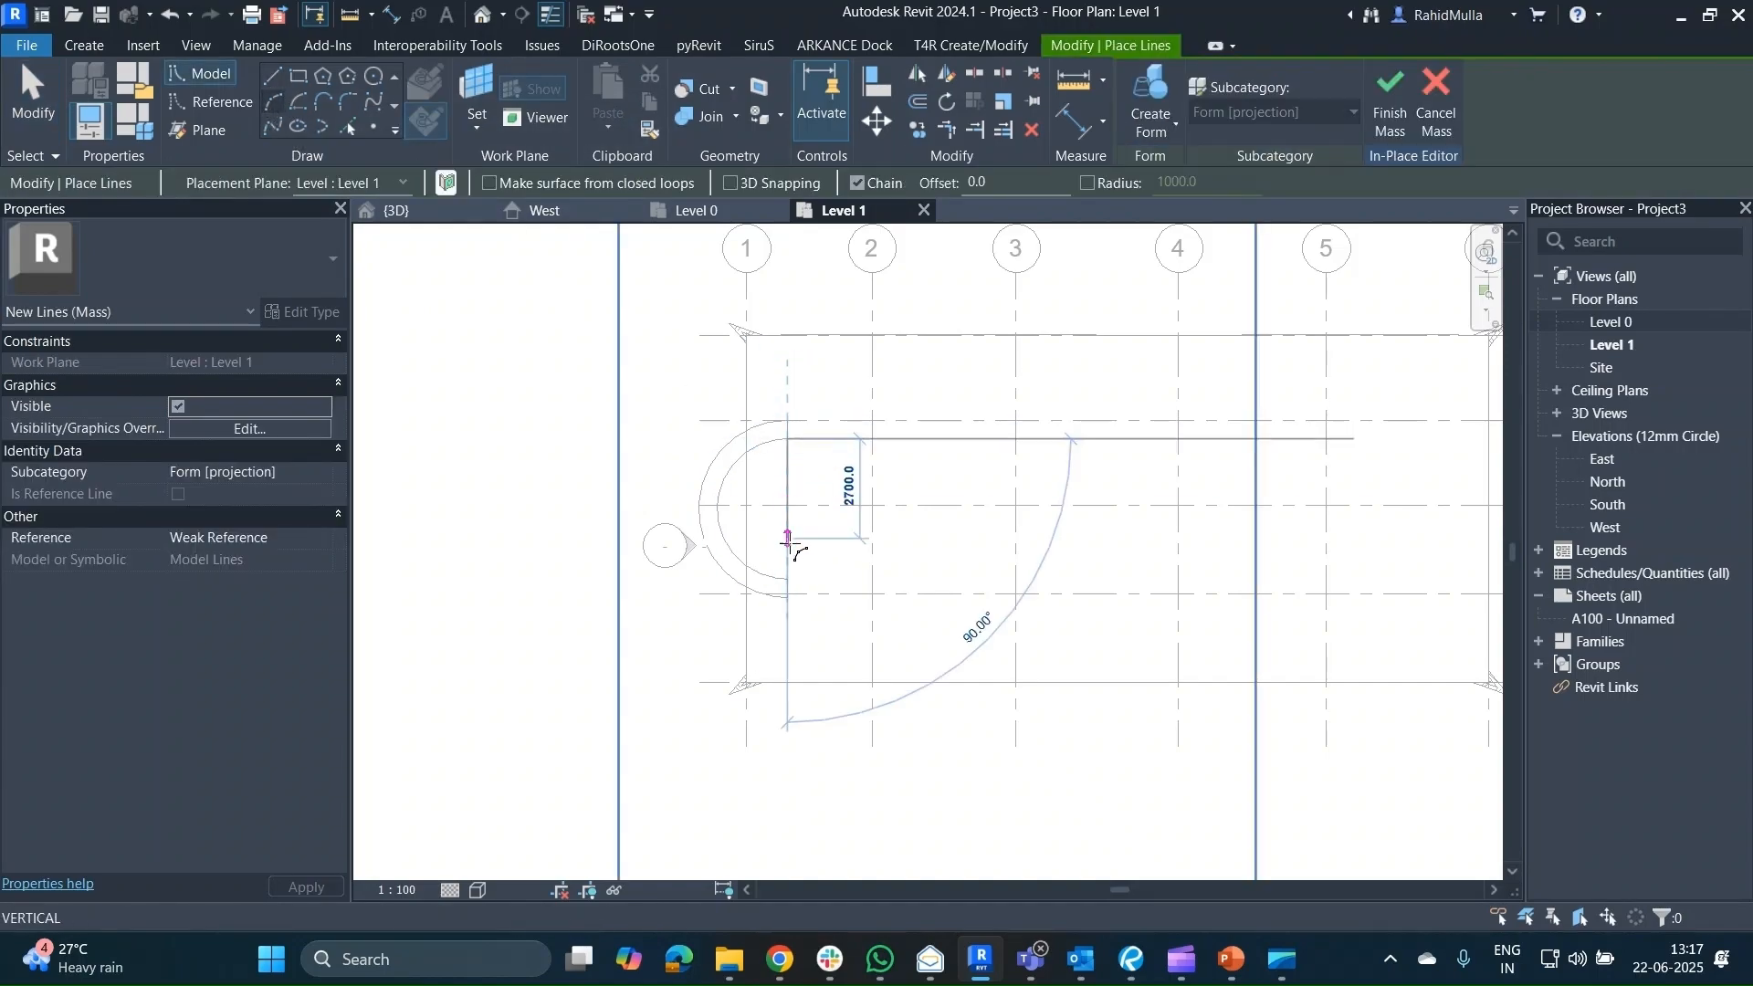
click(787, 595)
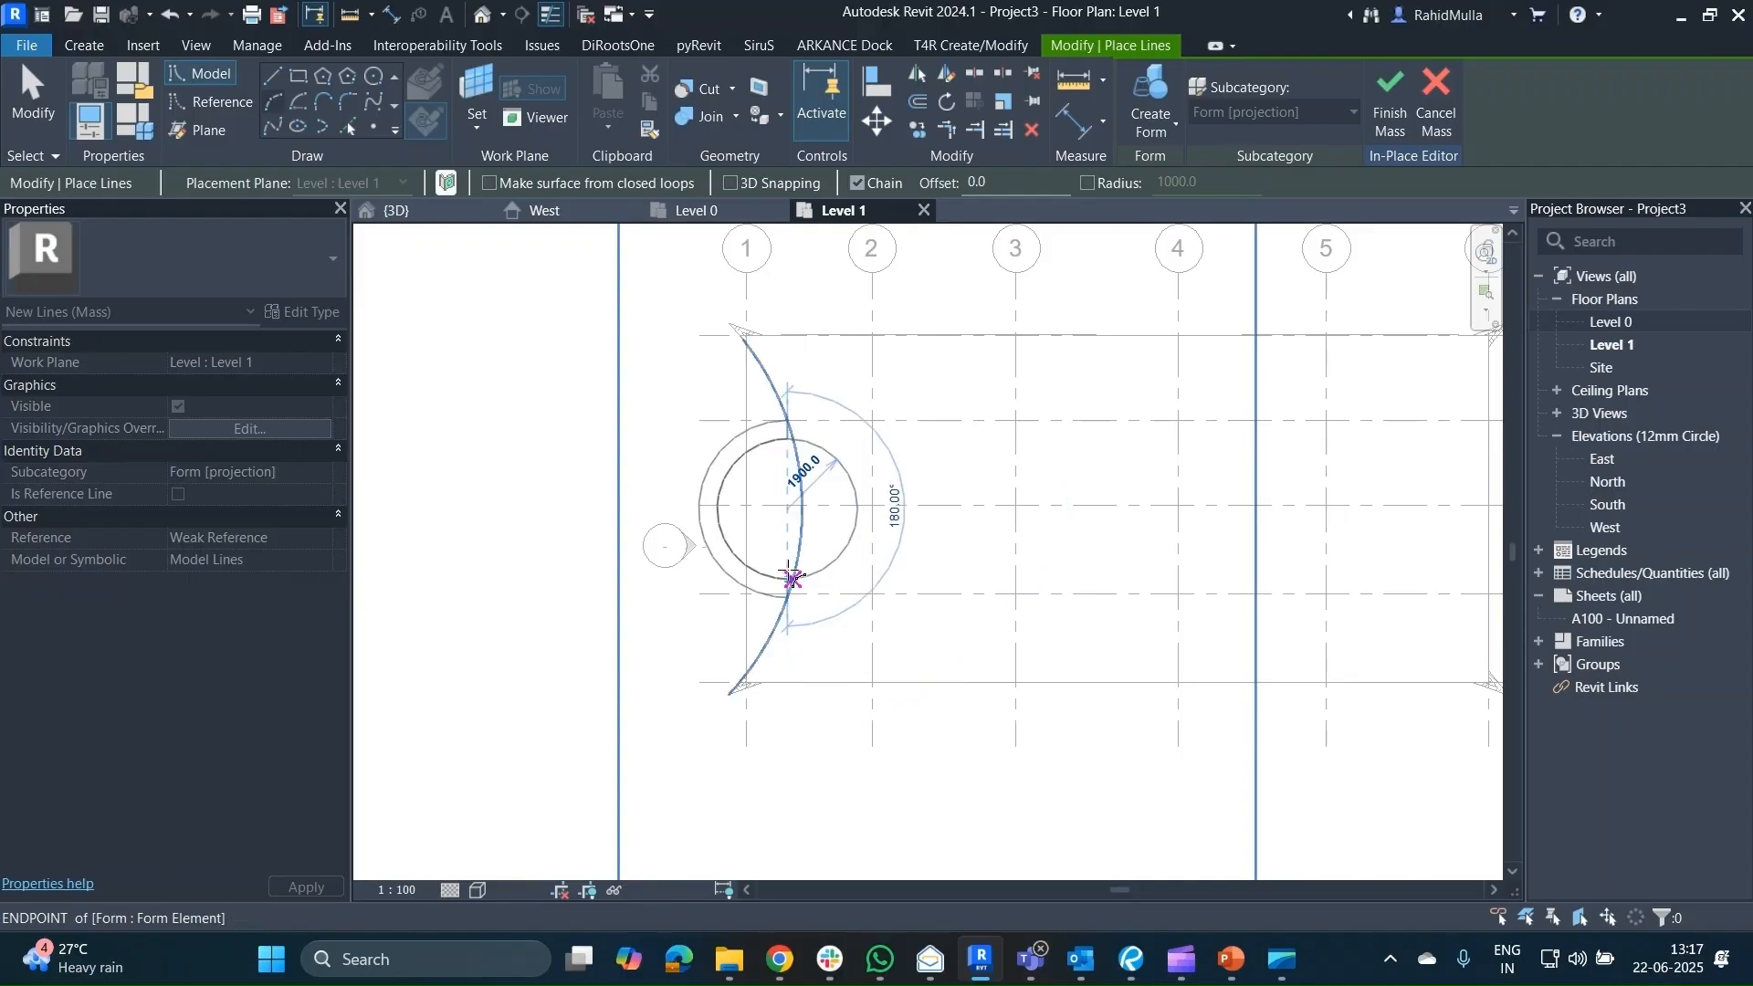
click(766, 514)
key(Escape)
key(Escape)
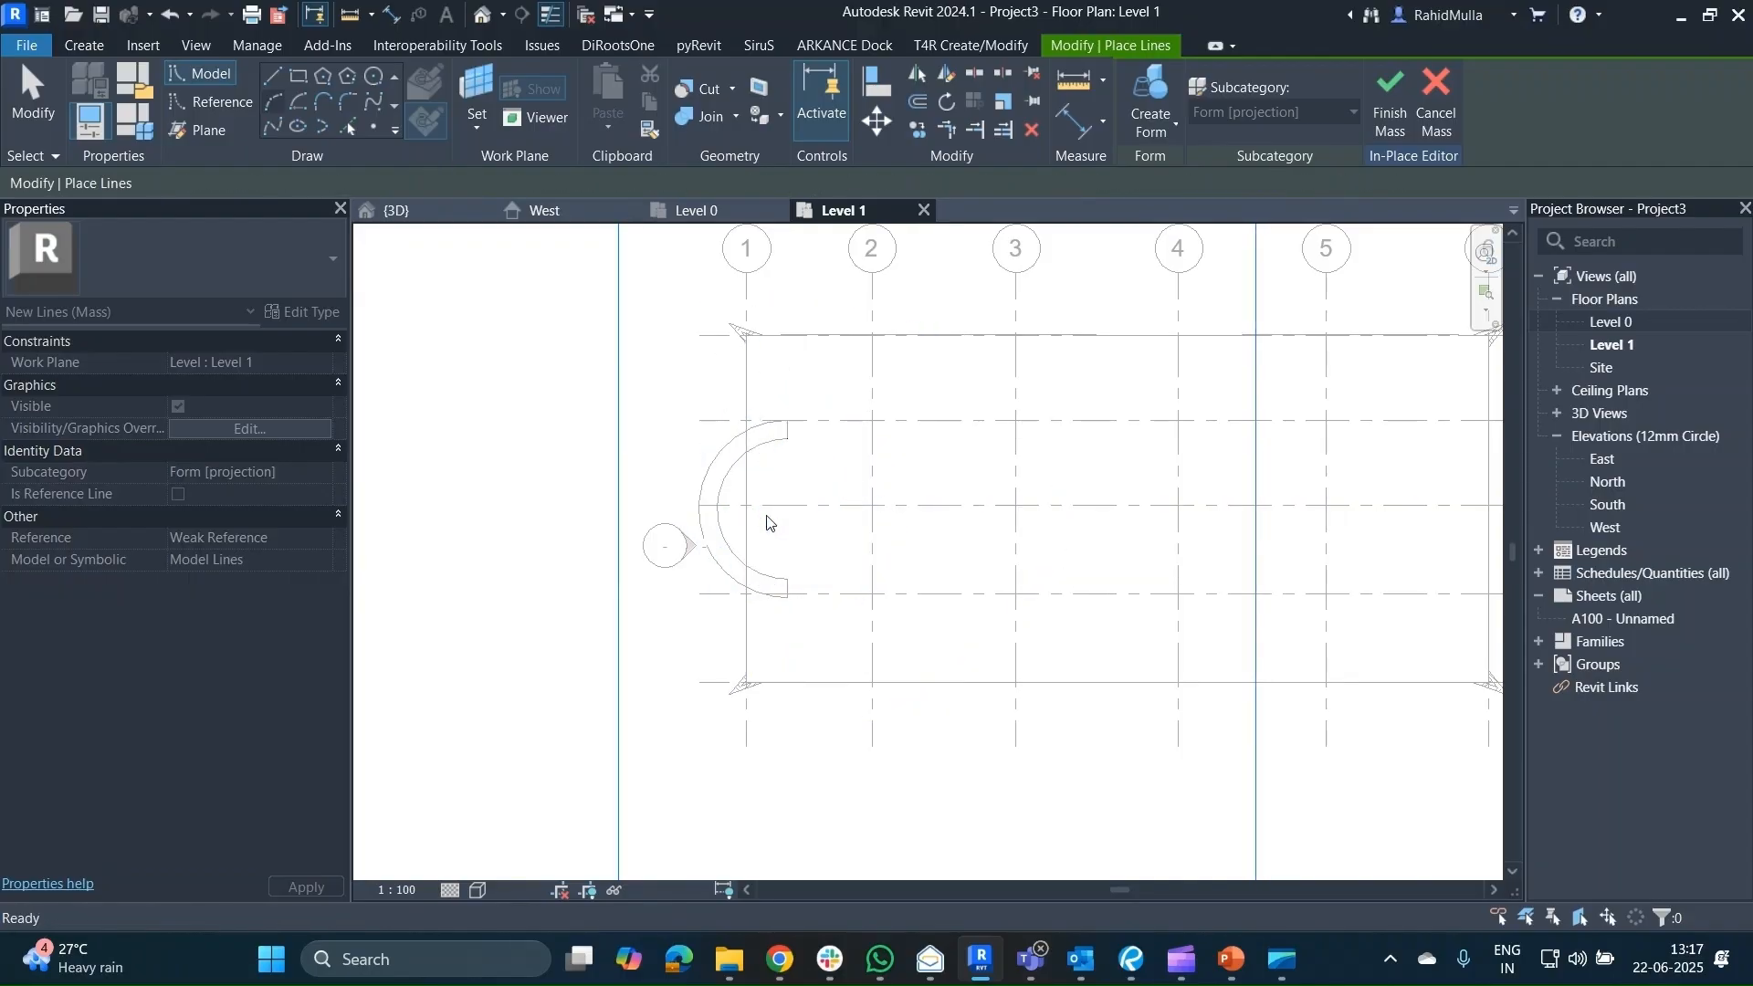
Try to create a form from the shallow Level 1 arc and the curved top edge of the tapered form.
click(416, 210)
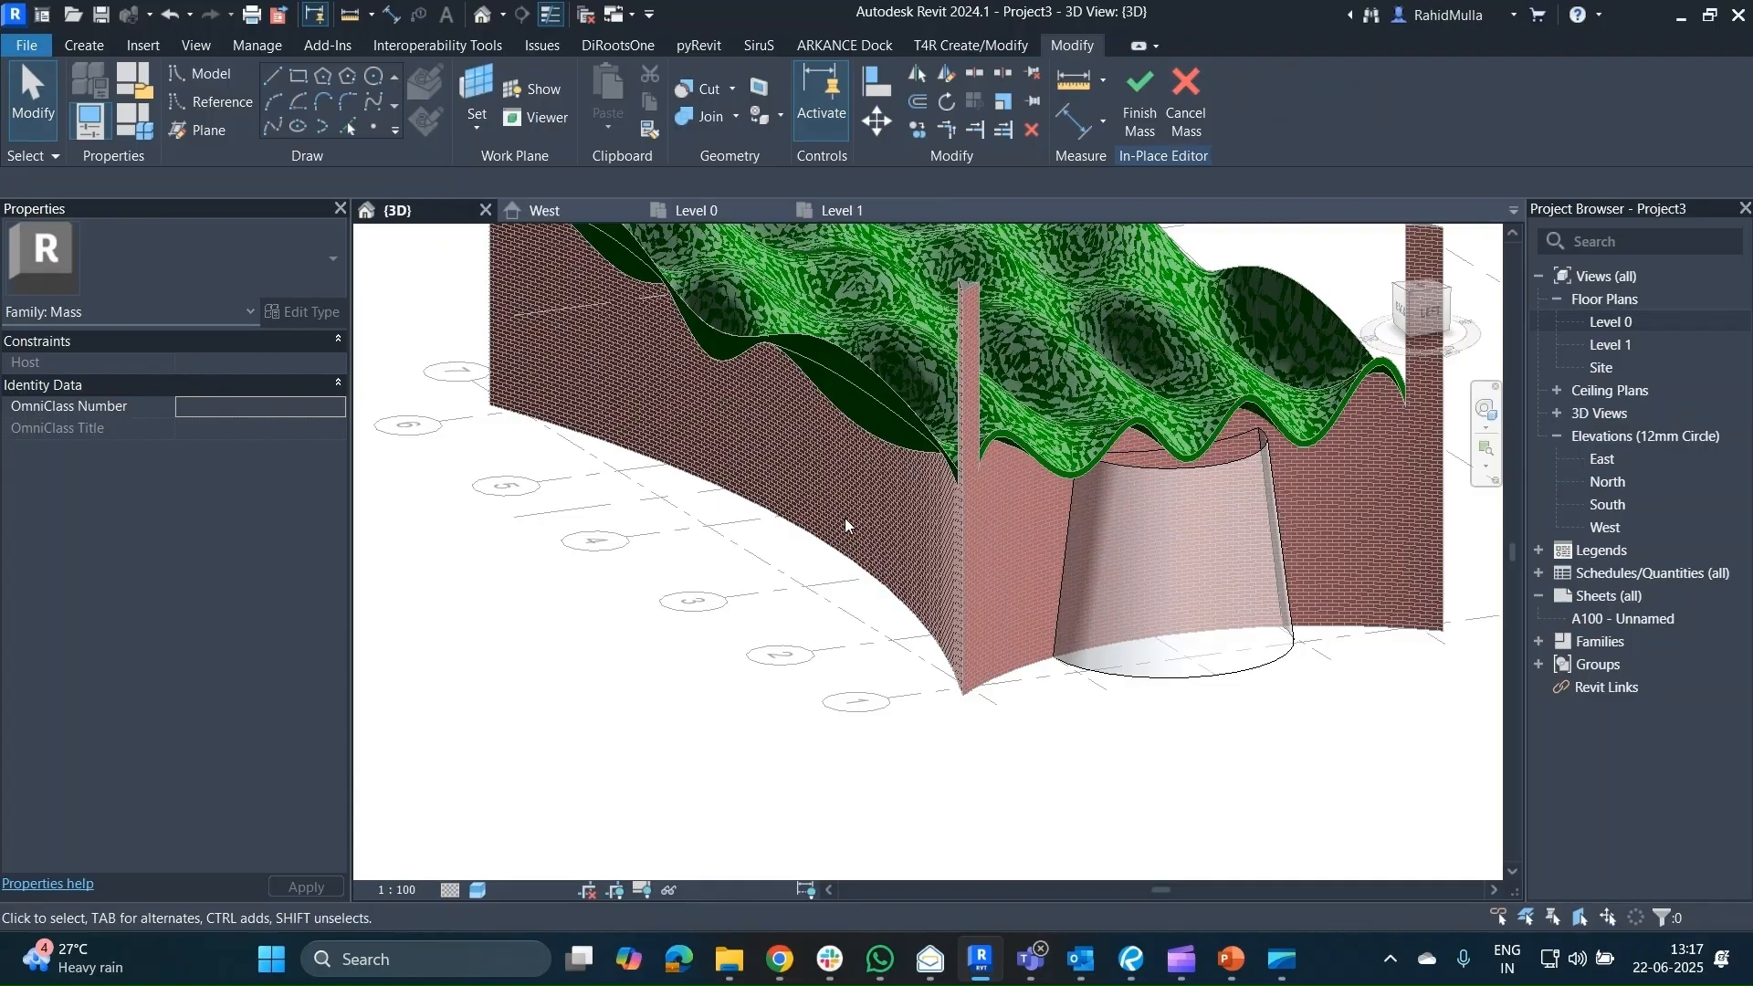
scroll(1245, 438, up, 2)
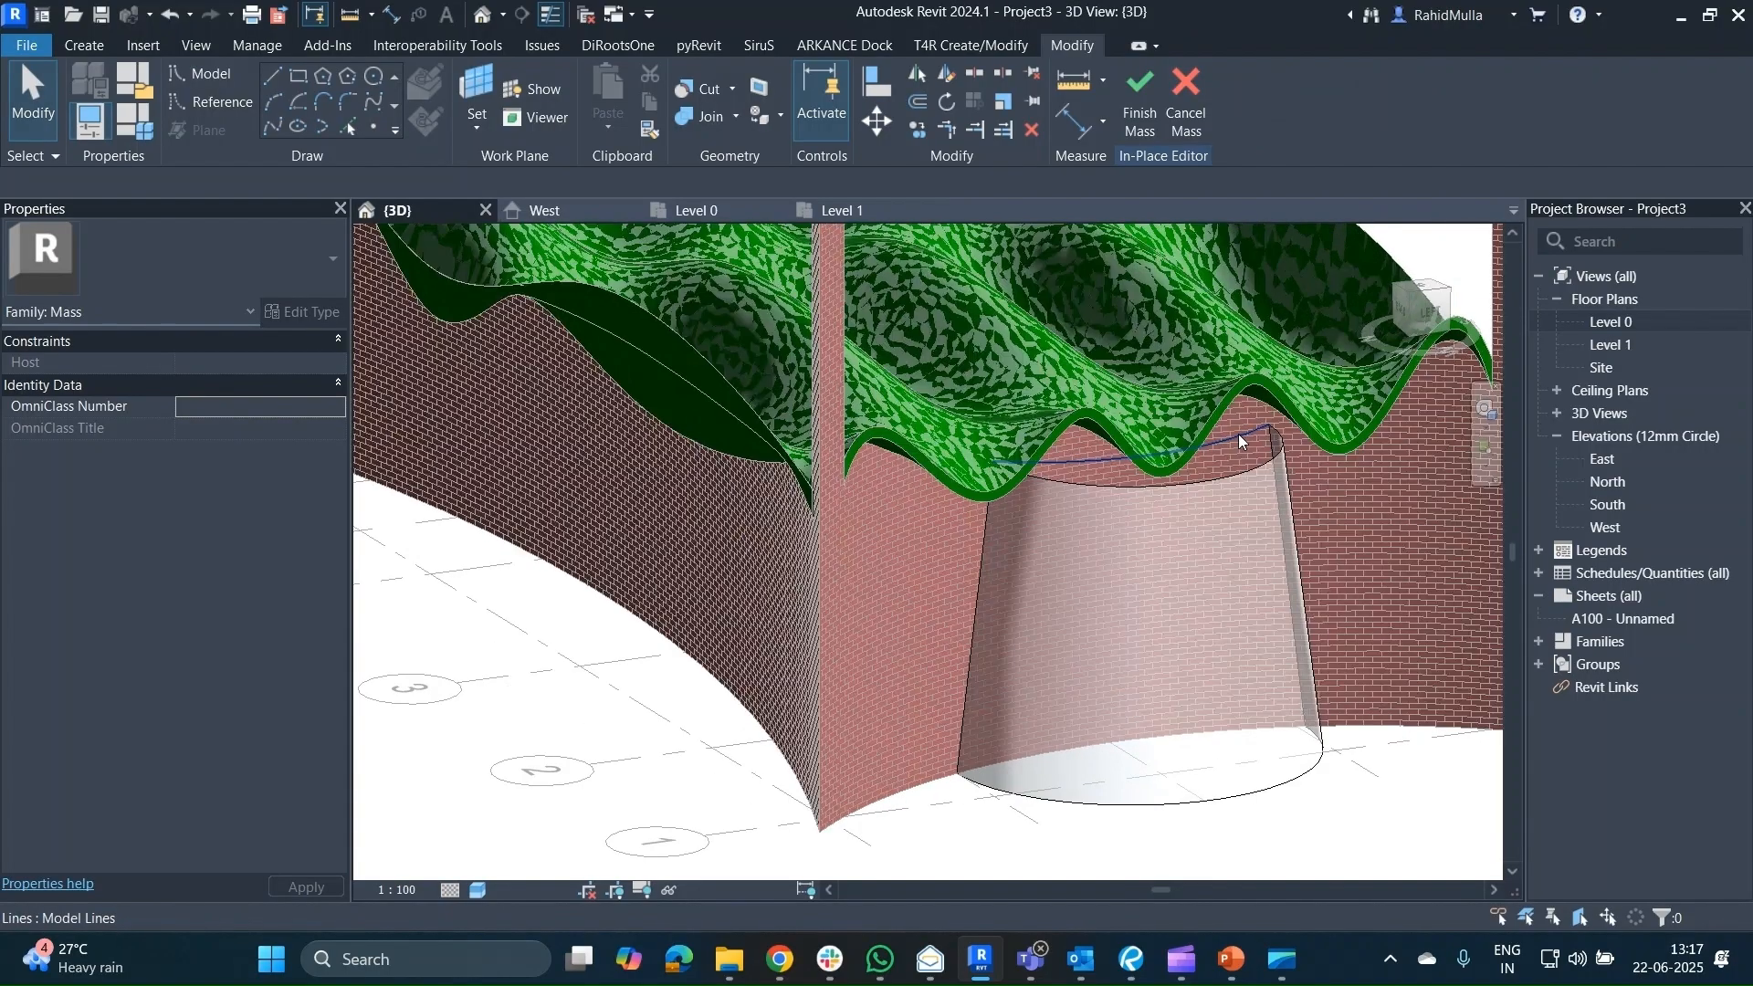
click(1237, 460)
ctrl+click(1236, 471)
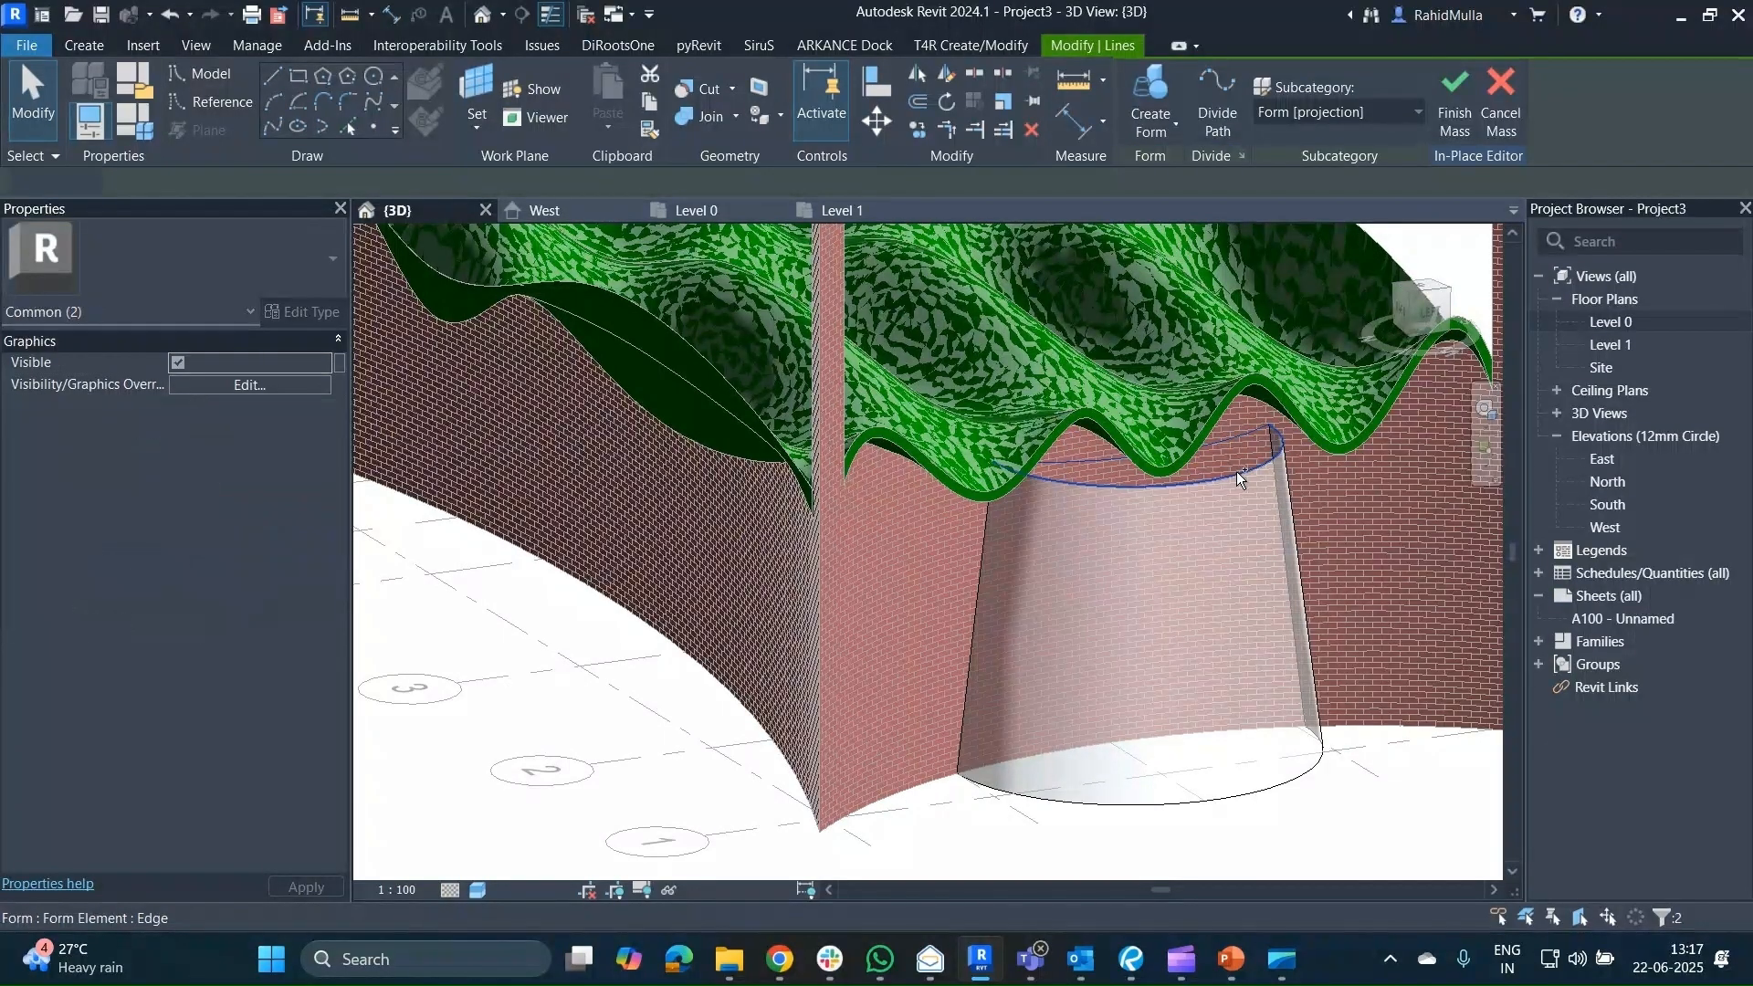
click(1152, 100)
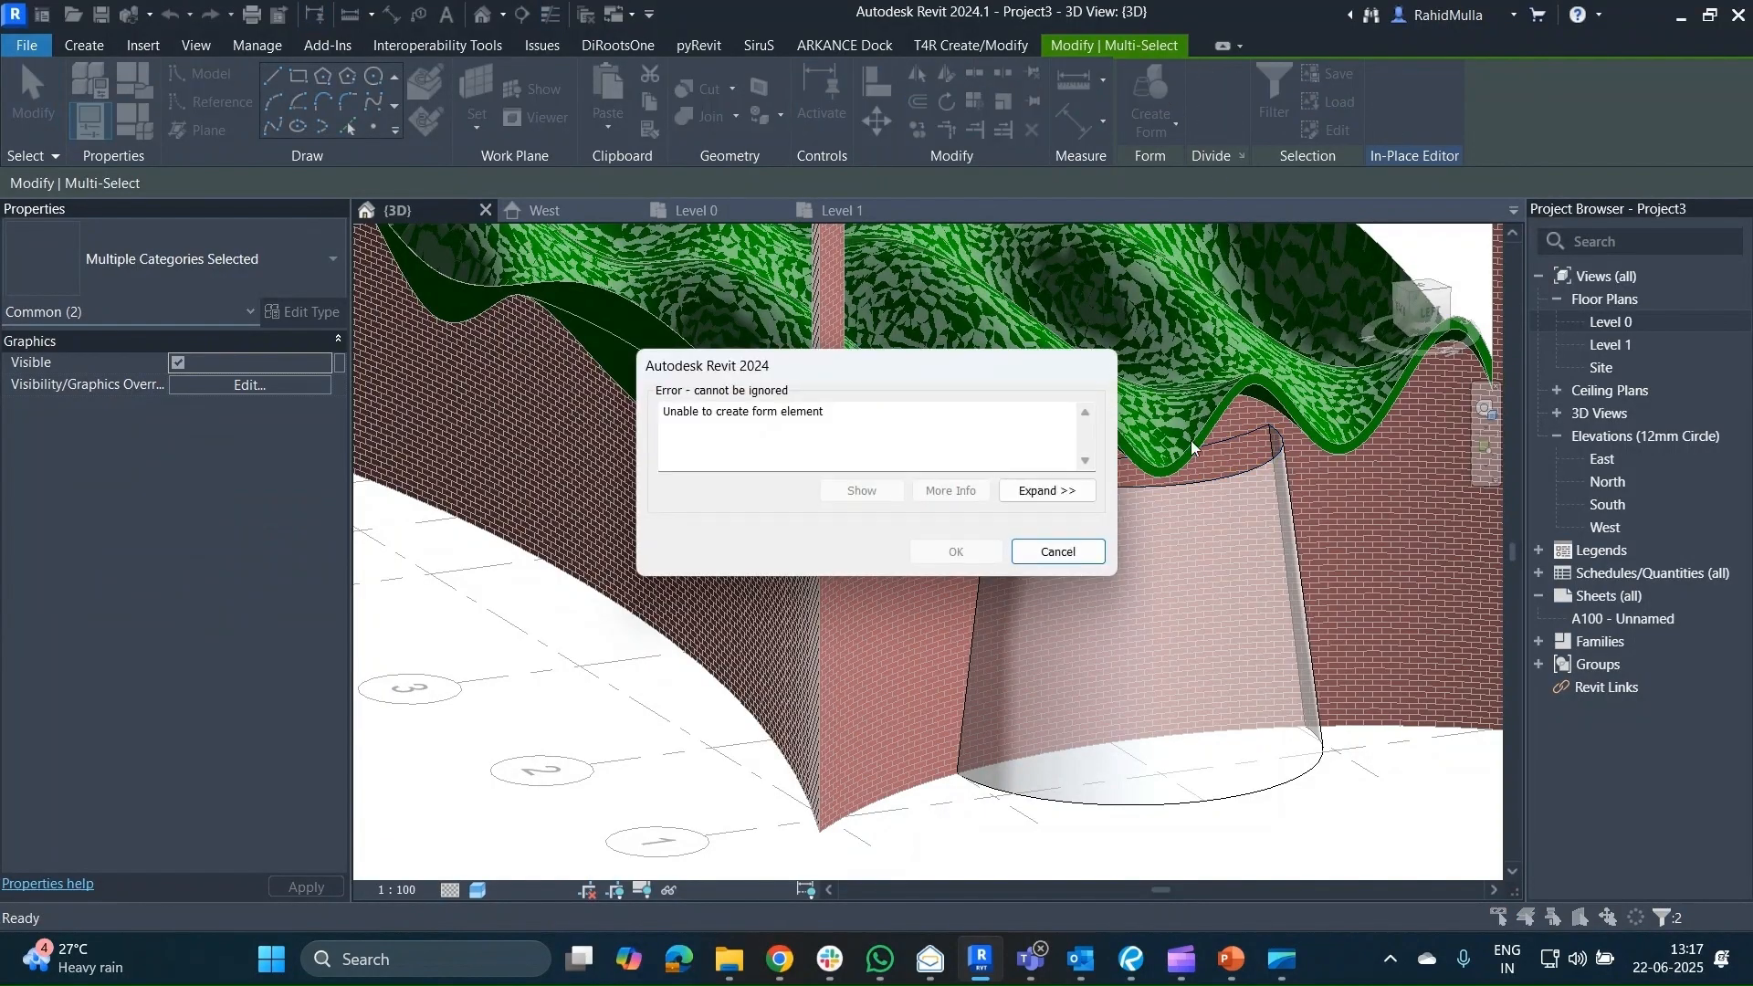
click(1046, 553)
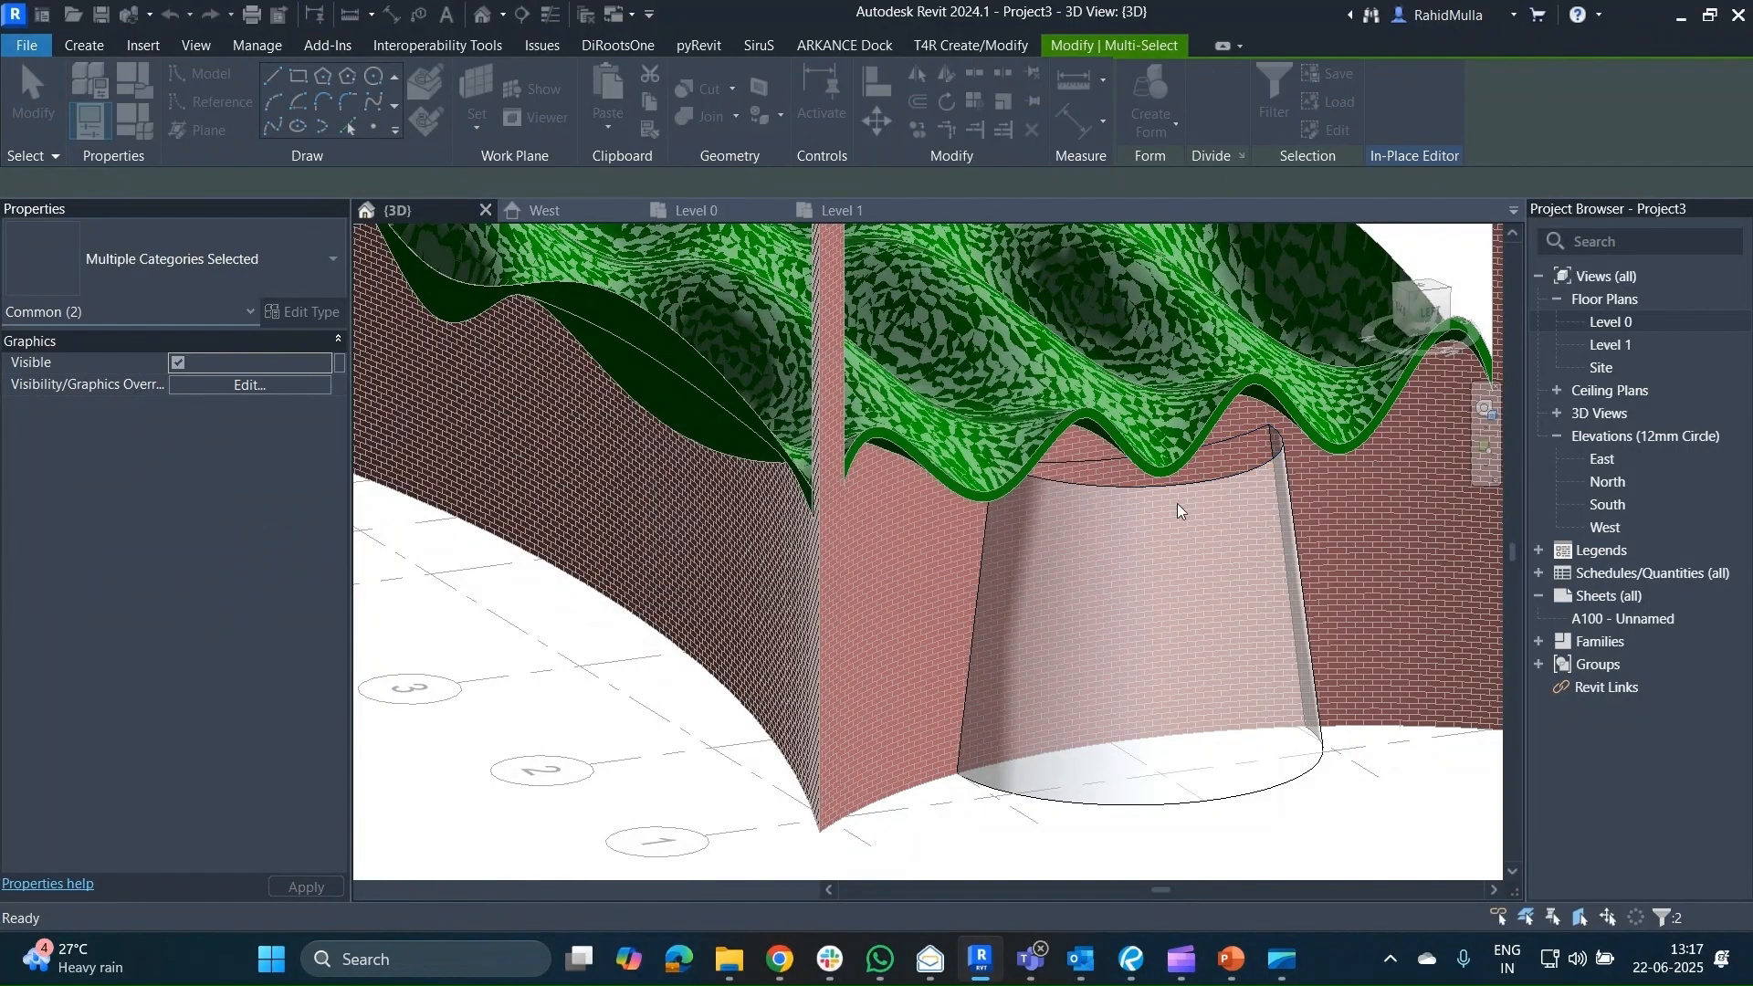
Delete the shallow Level 1 arc at the top of the tapered form.
shift+middle_drag(1225, 462, 1107, 453)
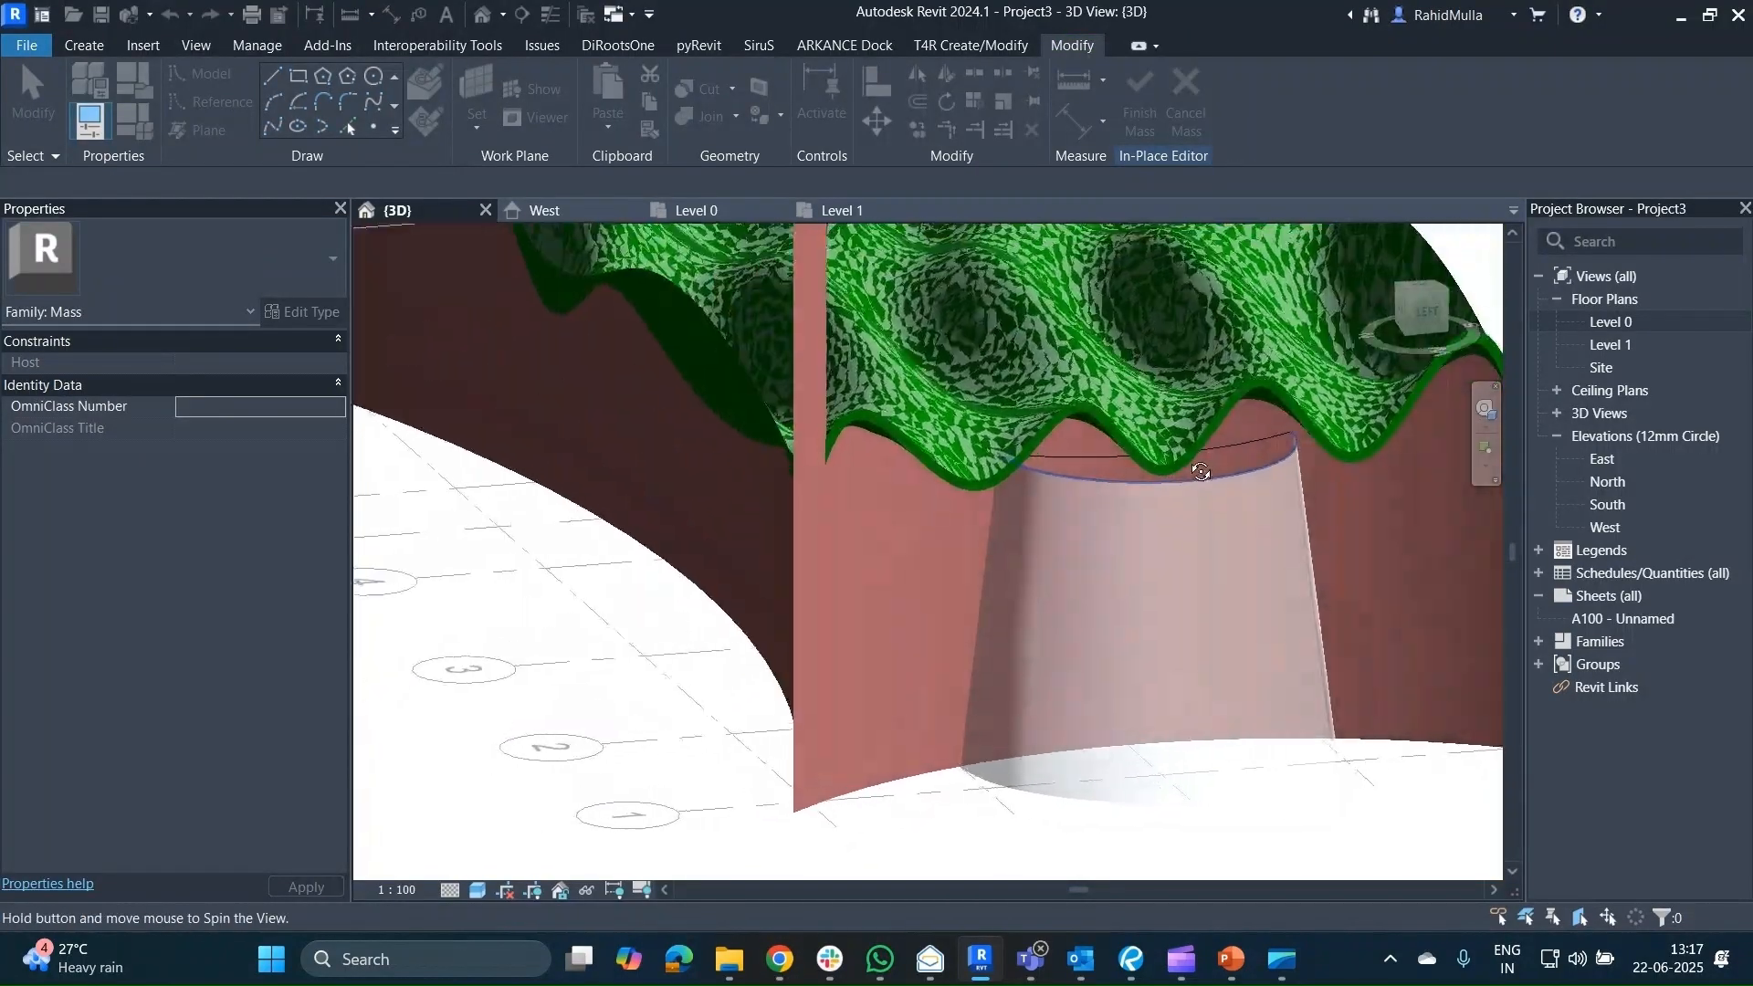
click(1103, 453)
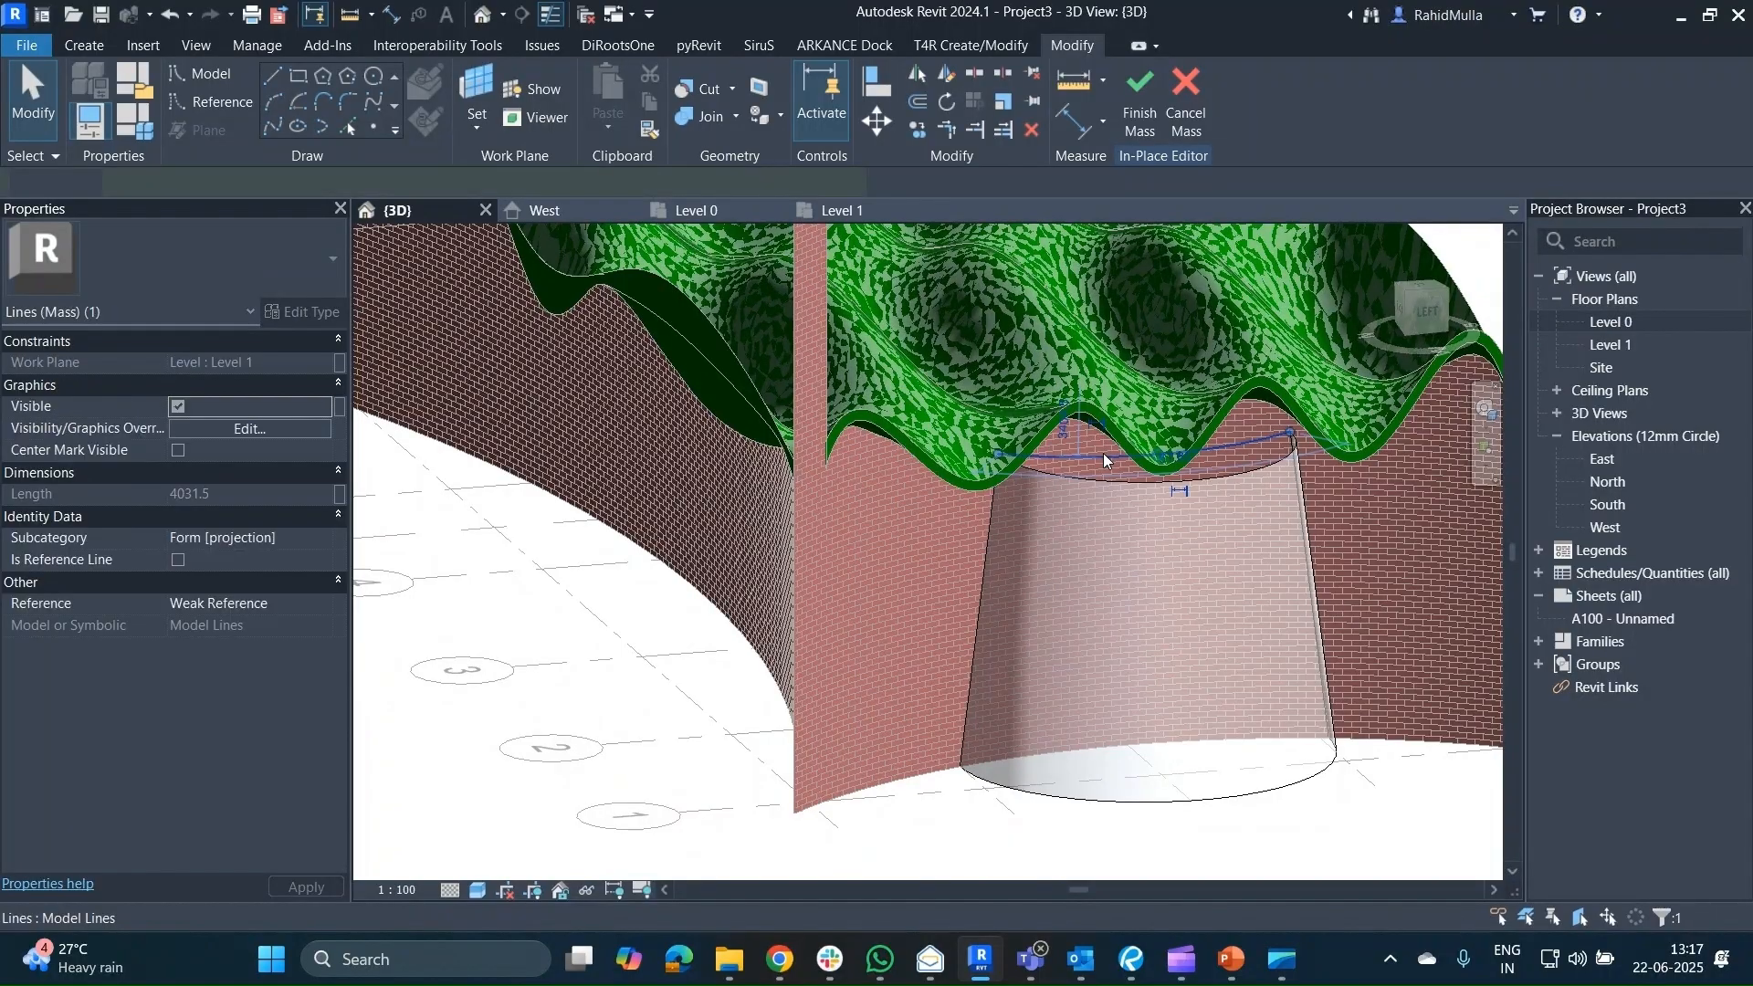
key(Escape)
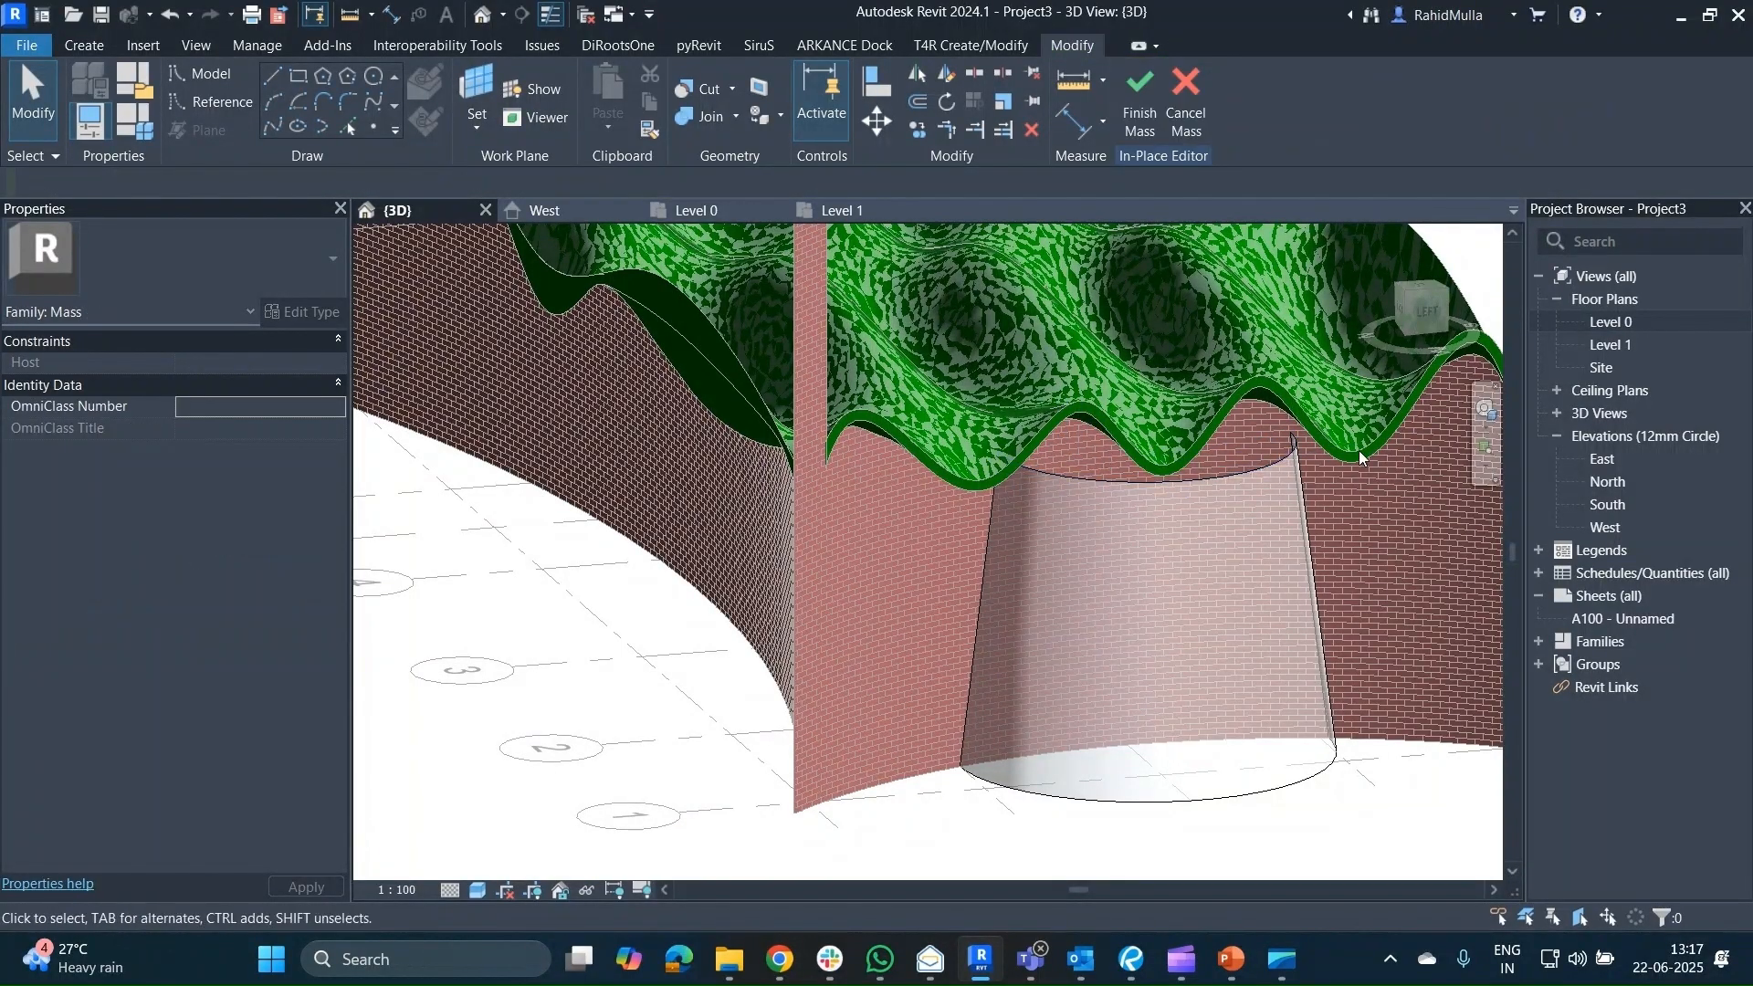
shift+middle_drag(1363, 444, 1367, 484)
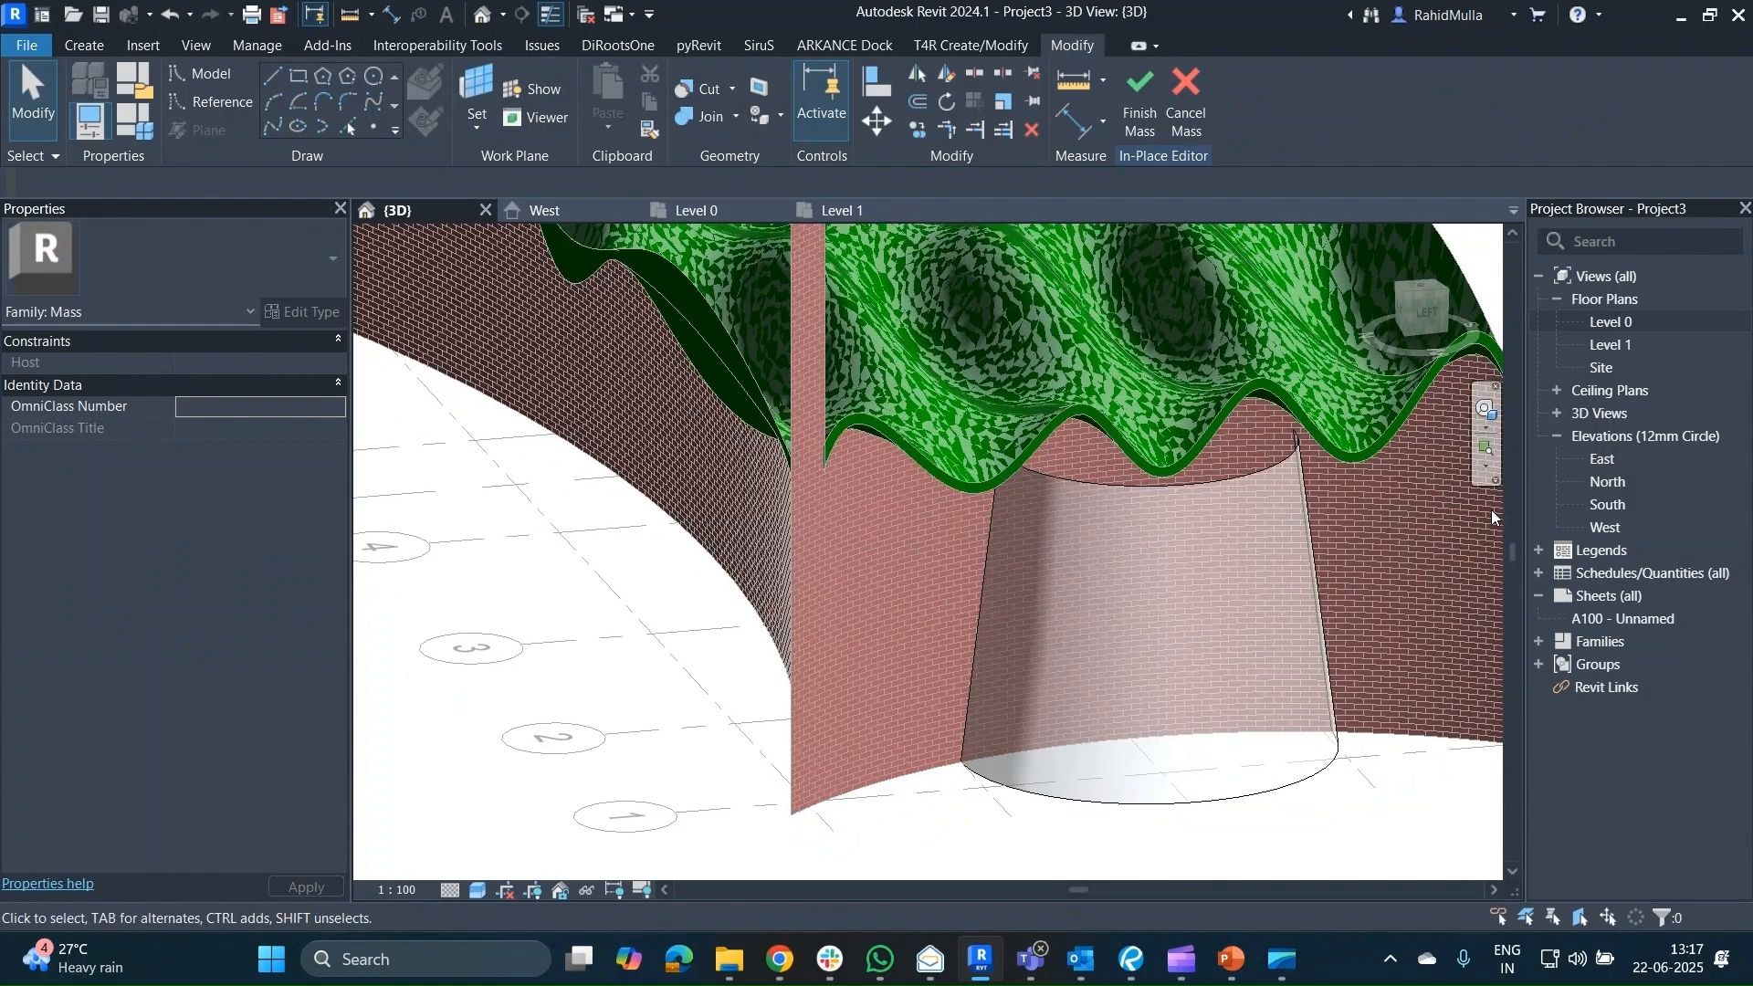
View the form in the West elevation and check in 3D which grid line runs beside it.
double_click(1608, 527)
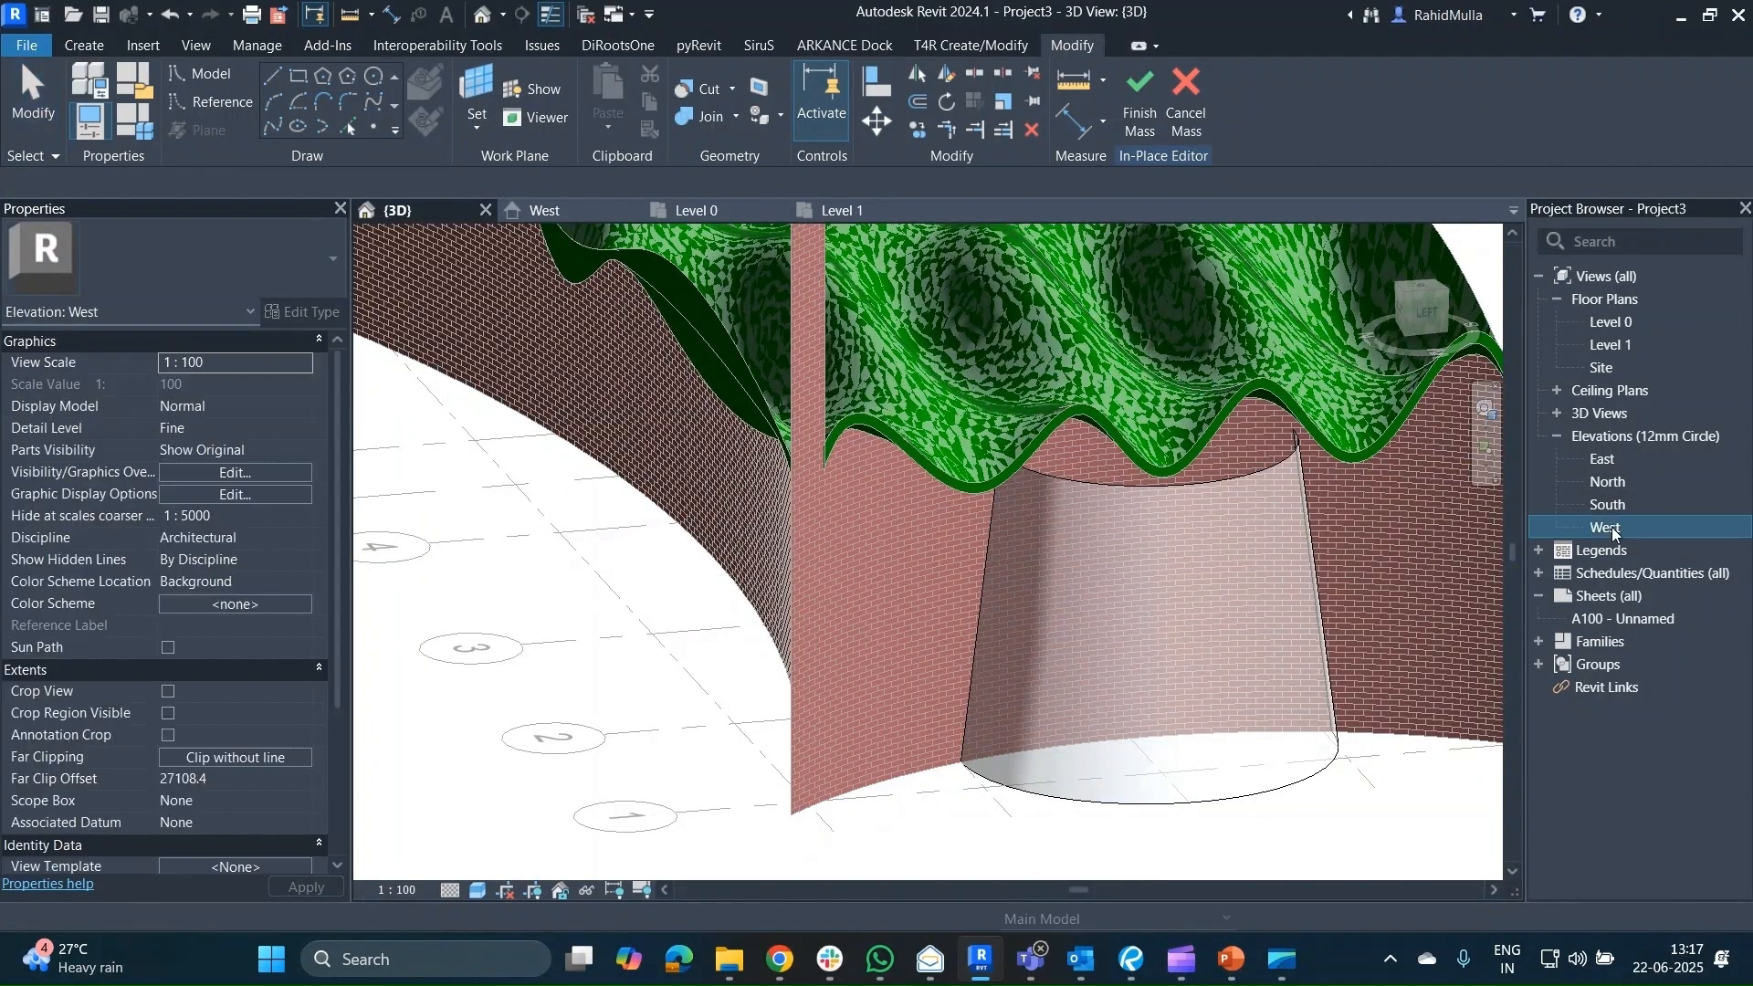
click(876, 613)
scroll(877, 610, up, 3)
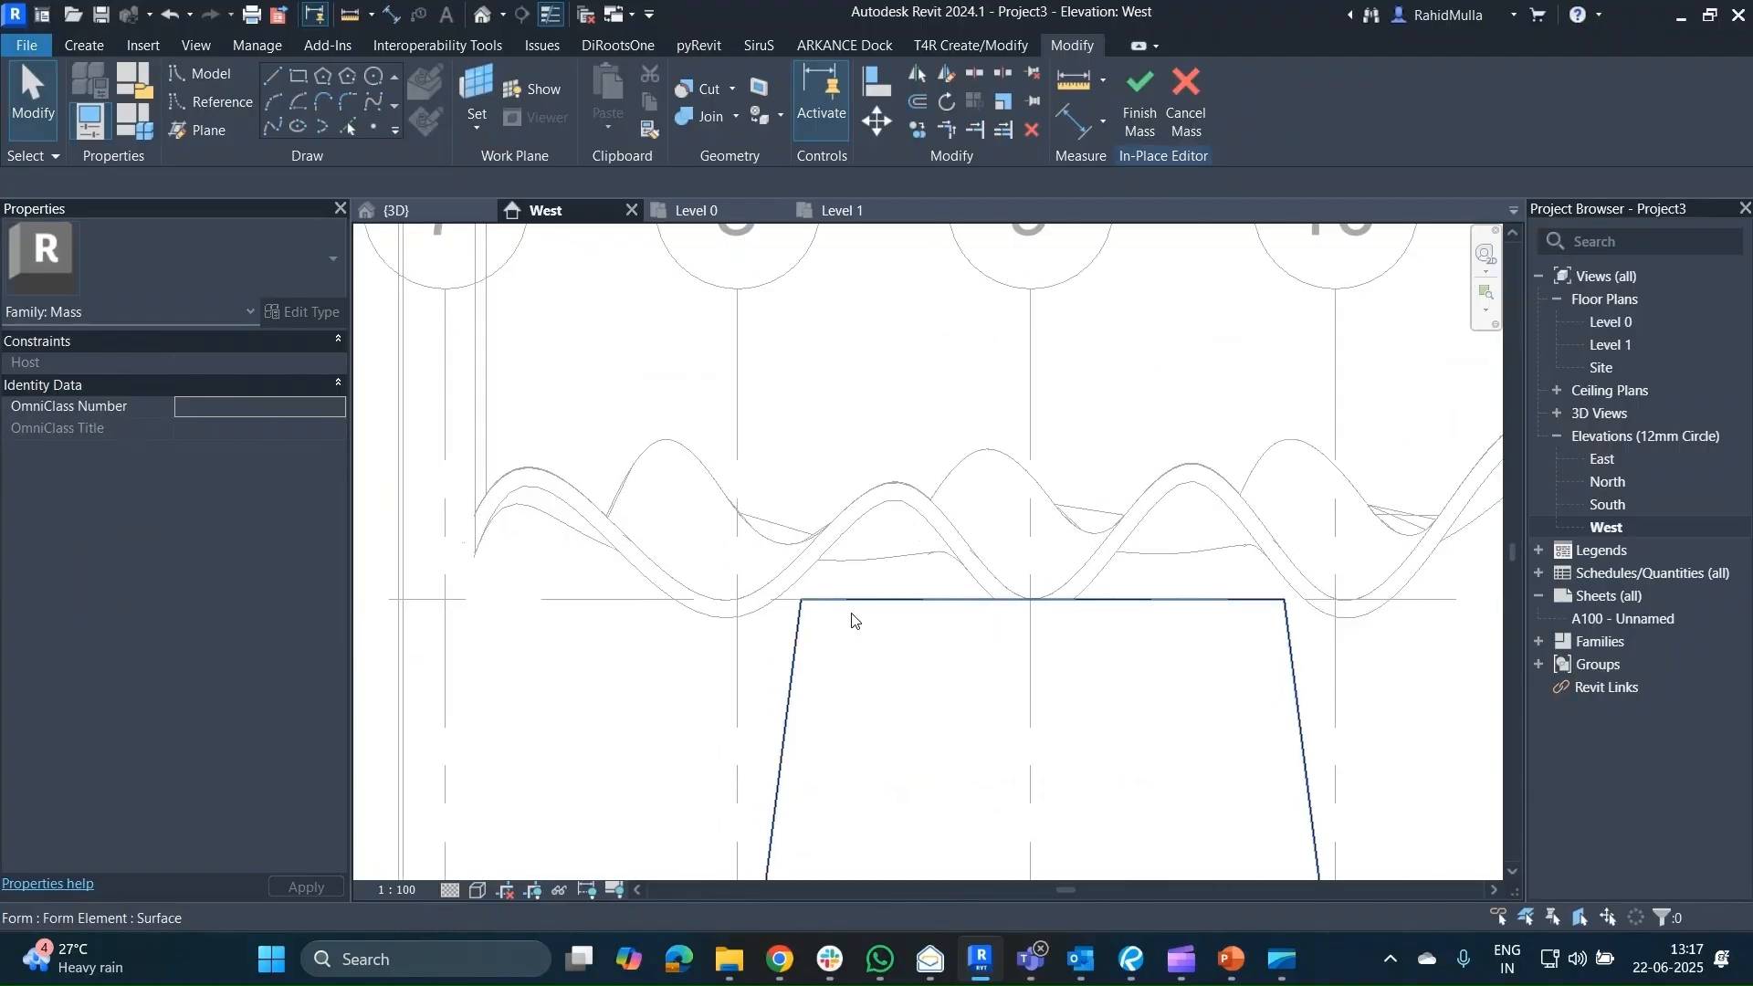
click(275, 96)
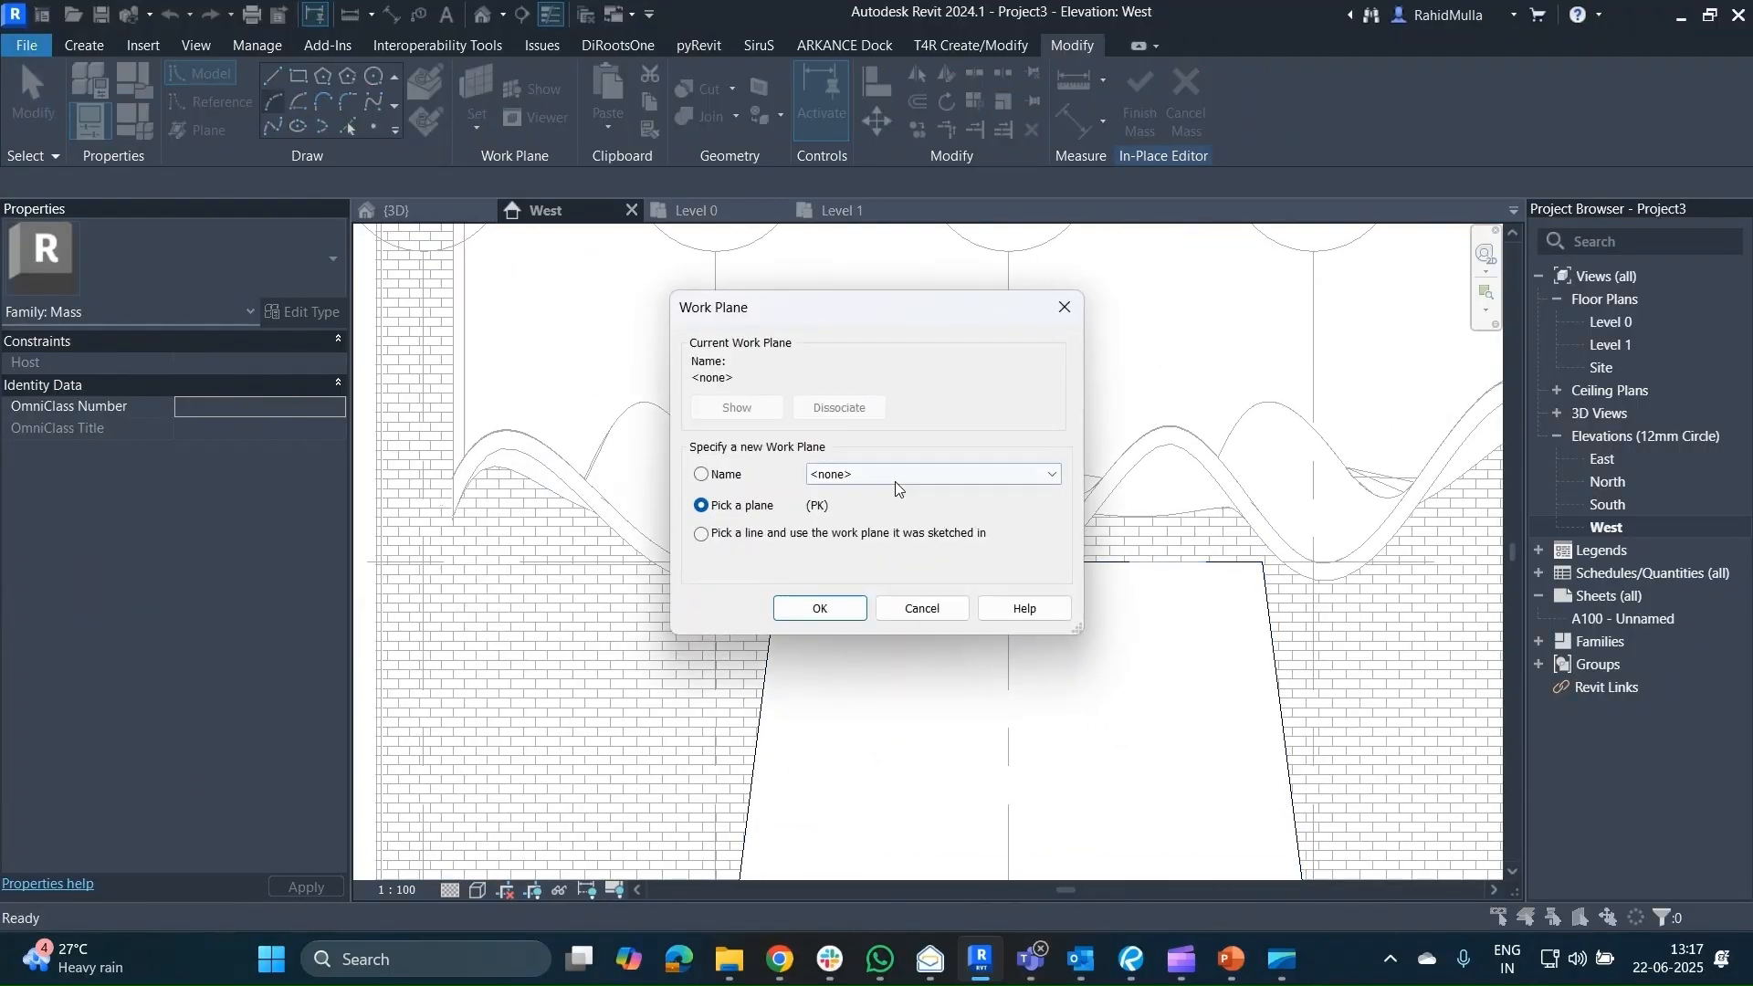
click(1078, 297)
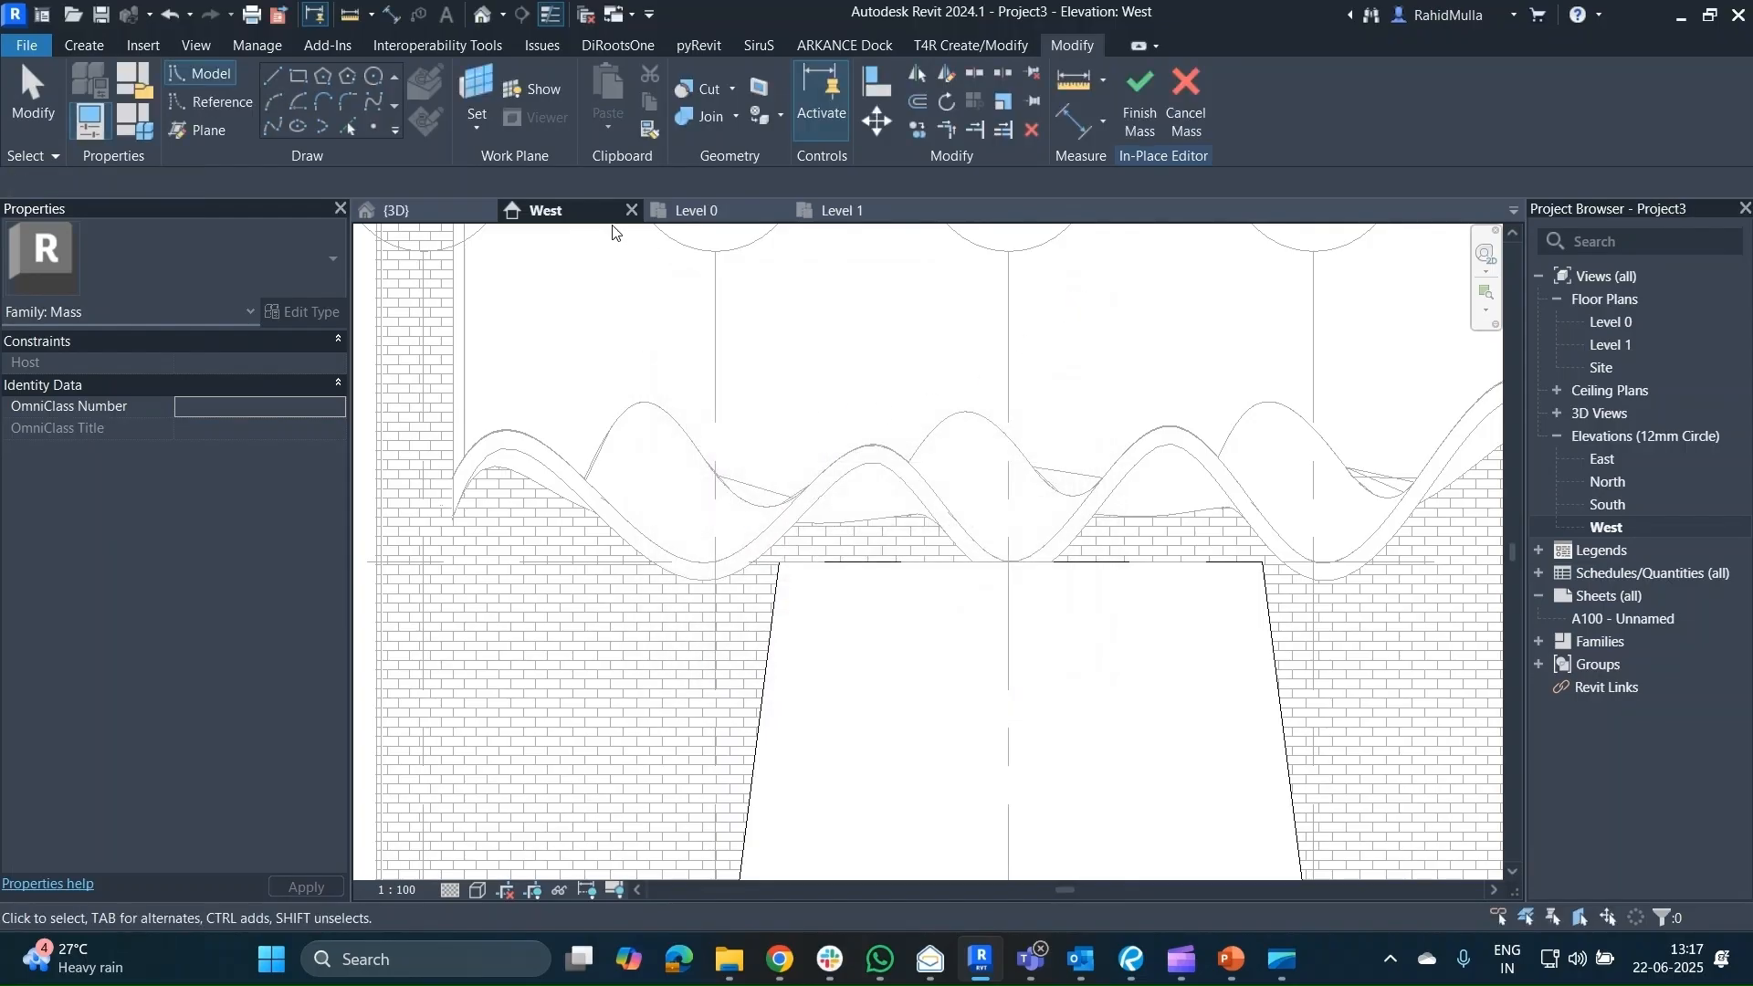
click(433, 220)
shift+middle_drag(721, 476, 659, 739)
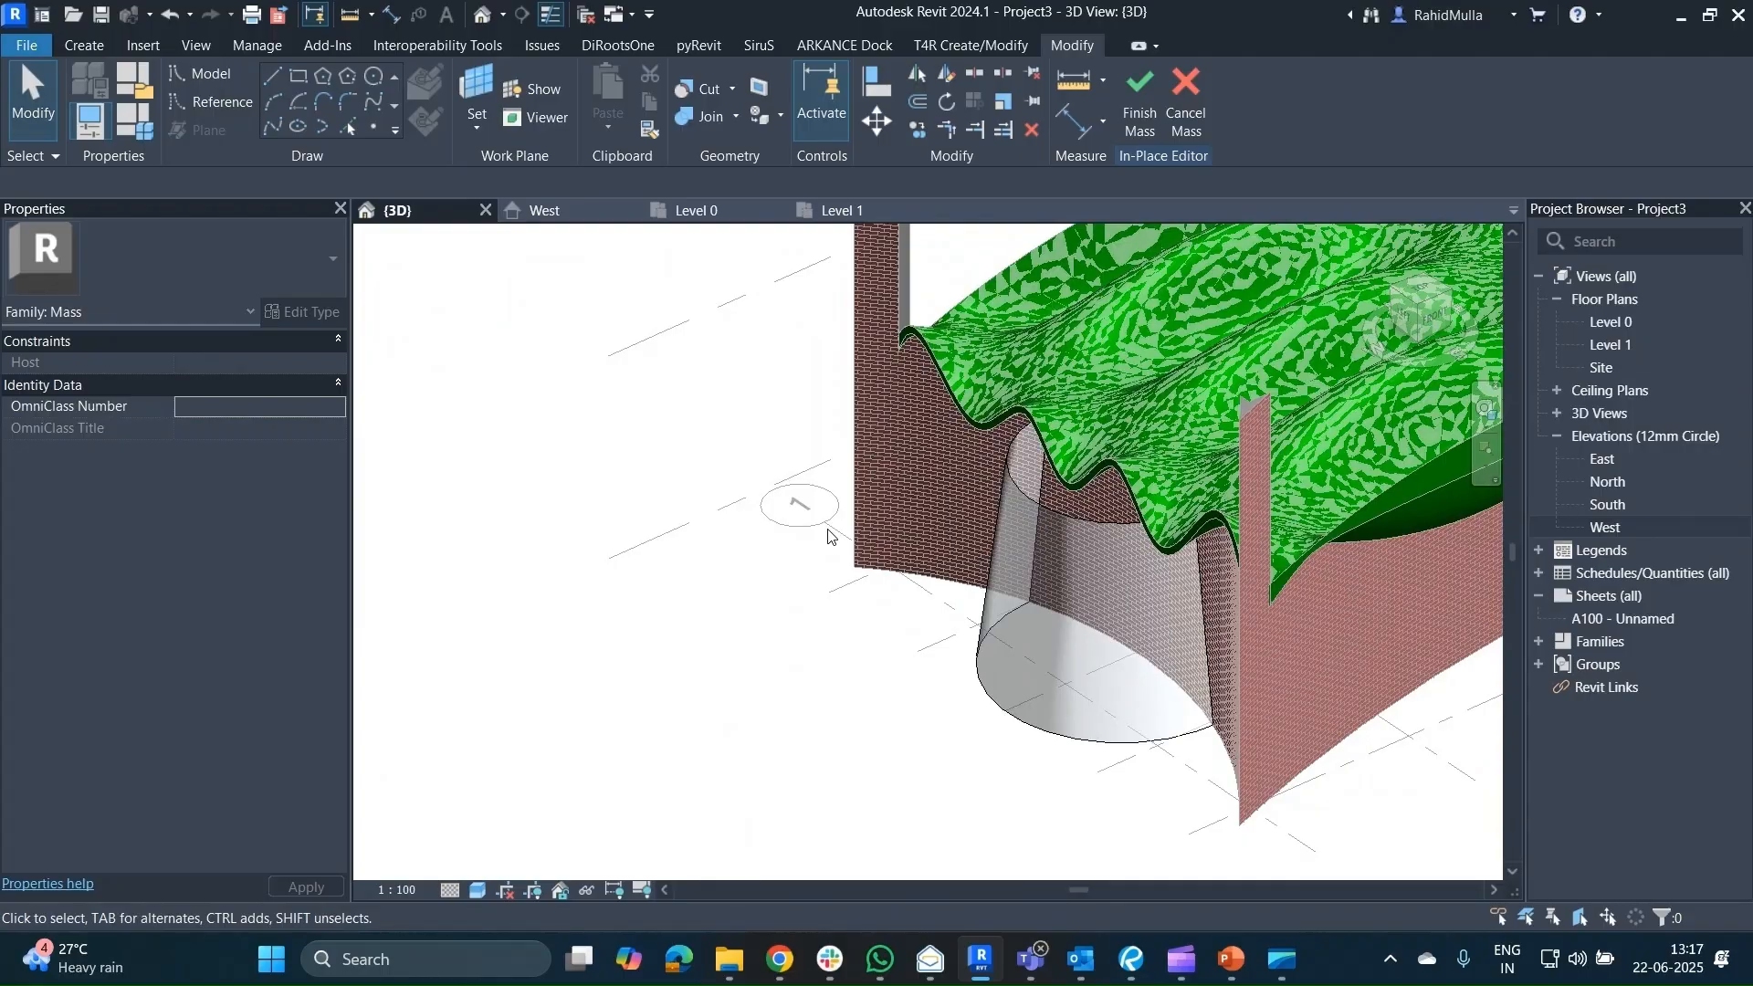
Start an arc in the West elevation with Grid : 1 as its work plane.
click(545, 211)
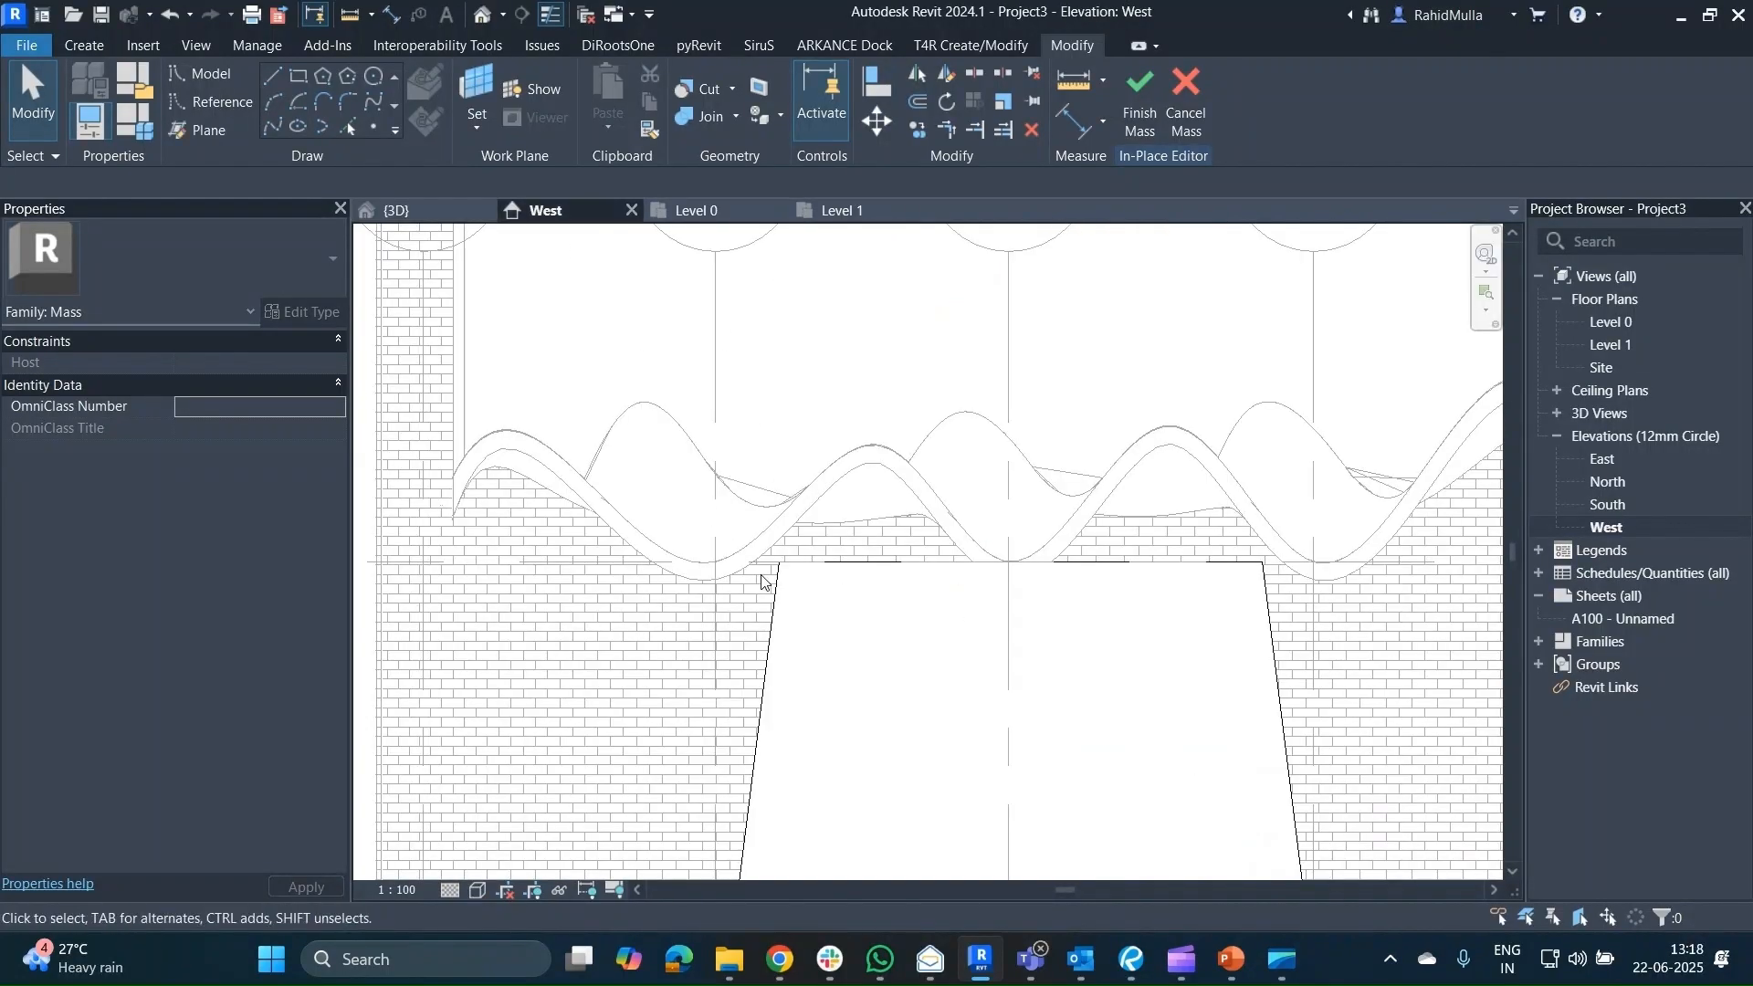
click(279, 102)
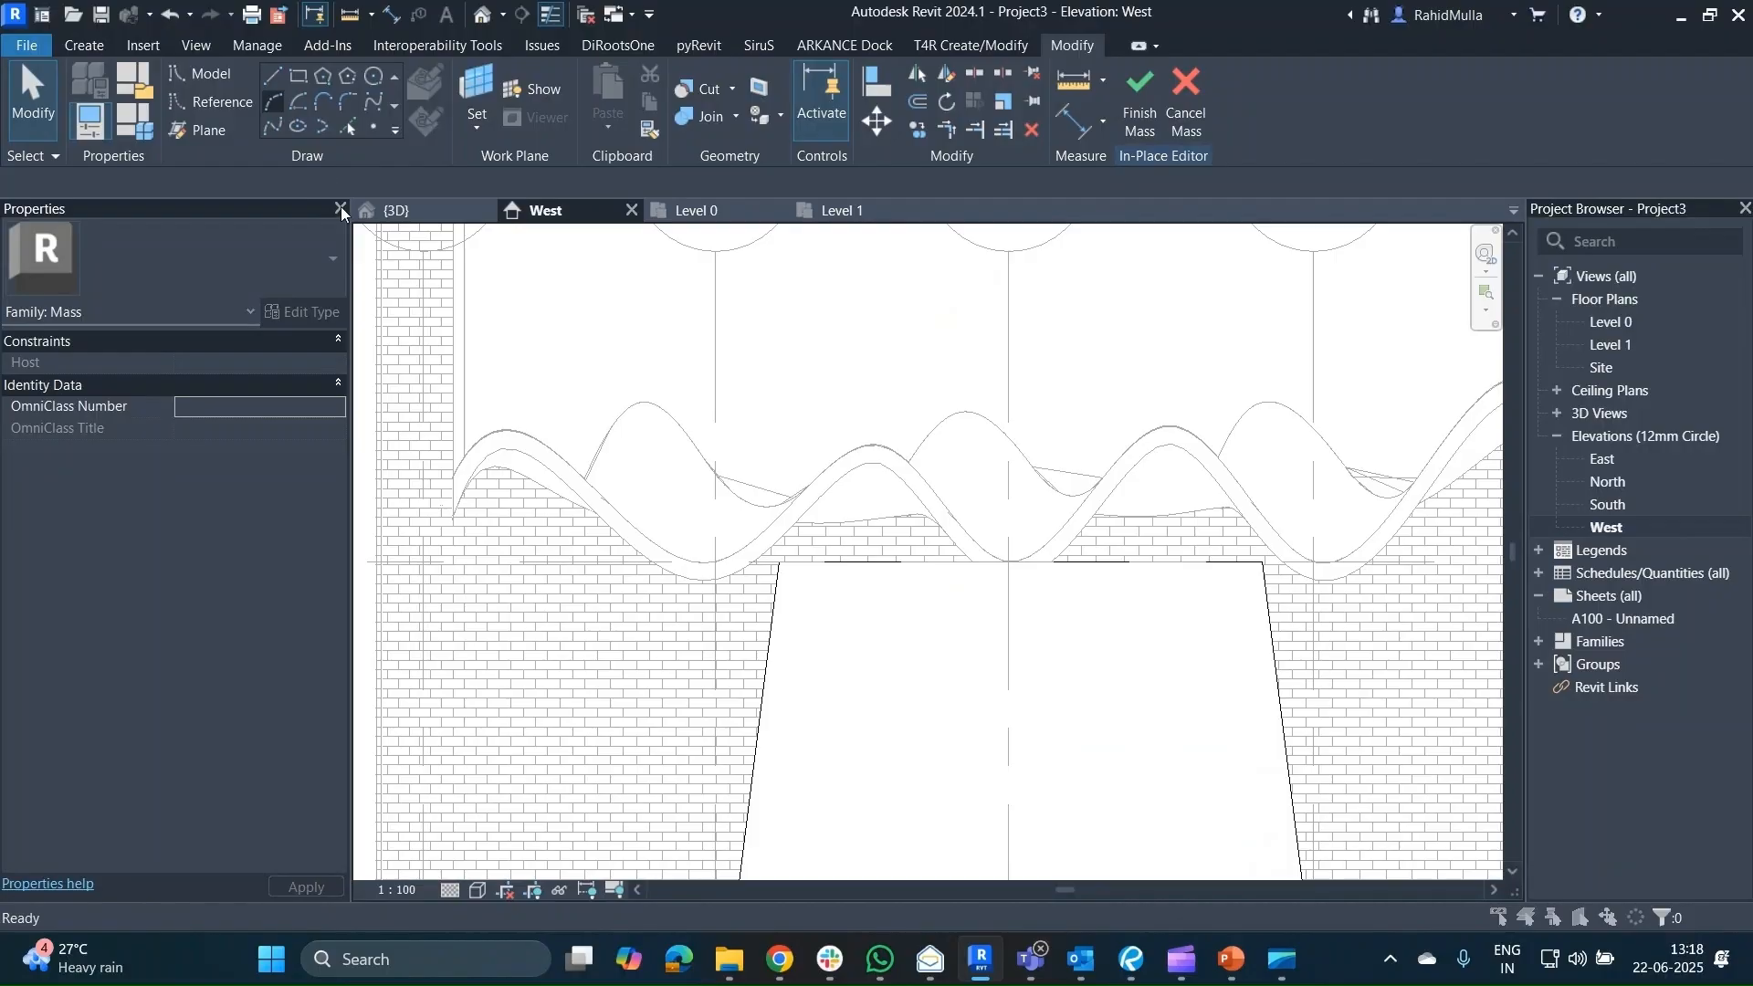
click(846, 480)
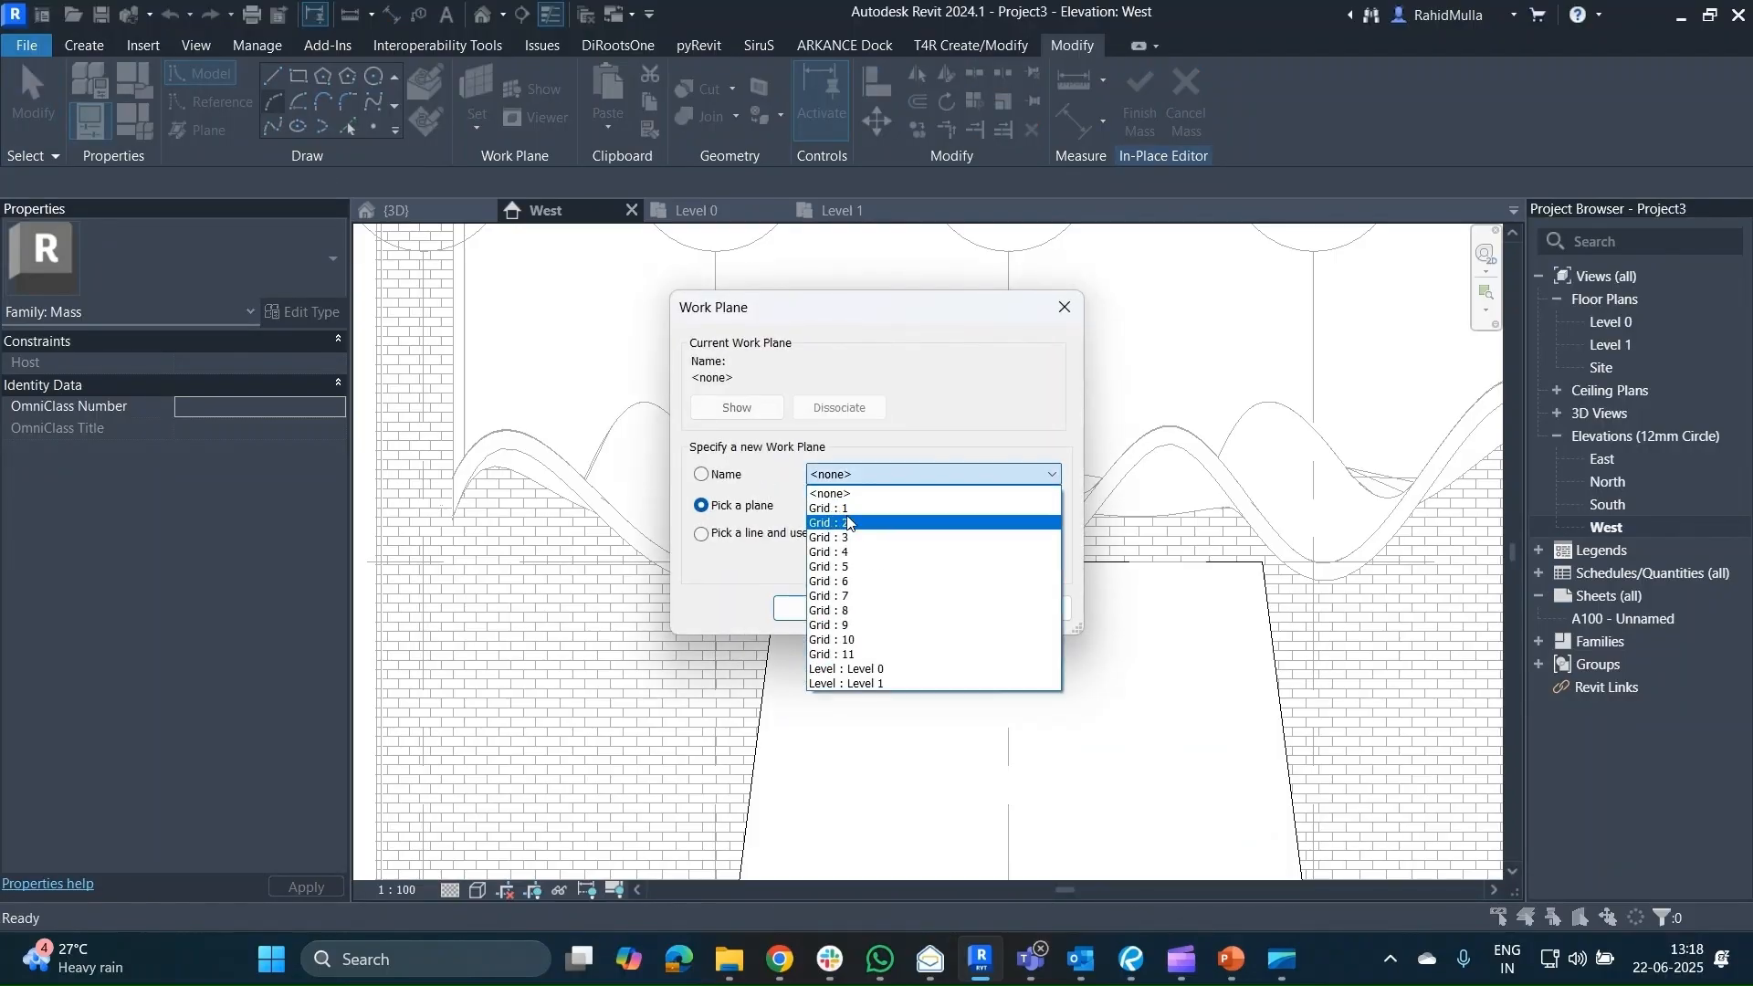
click(846, 507)
click(815, 609)
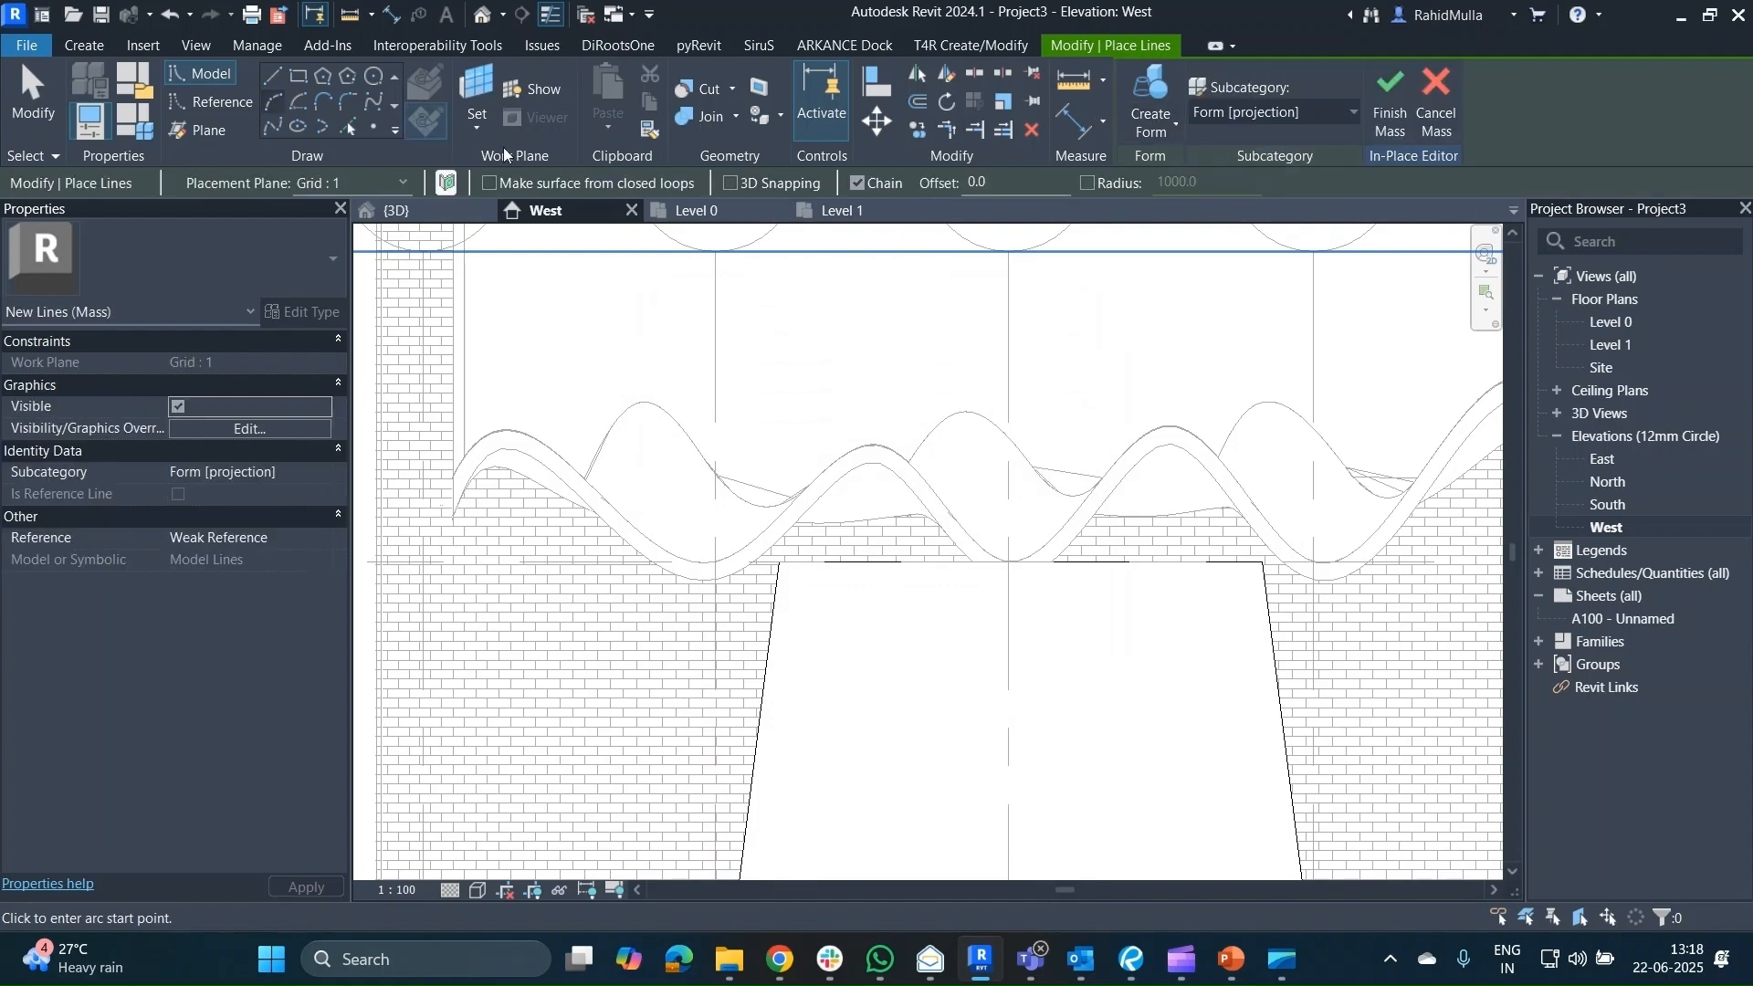
Draw an arc with a radius of about 3380 mm between the form's two top corners, bulging upward at the middle grid.
click(276, 102)
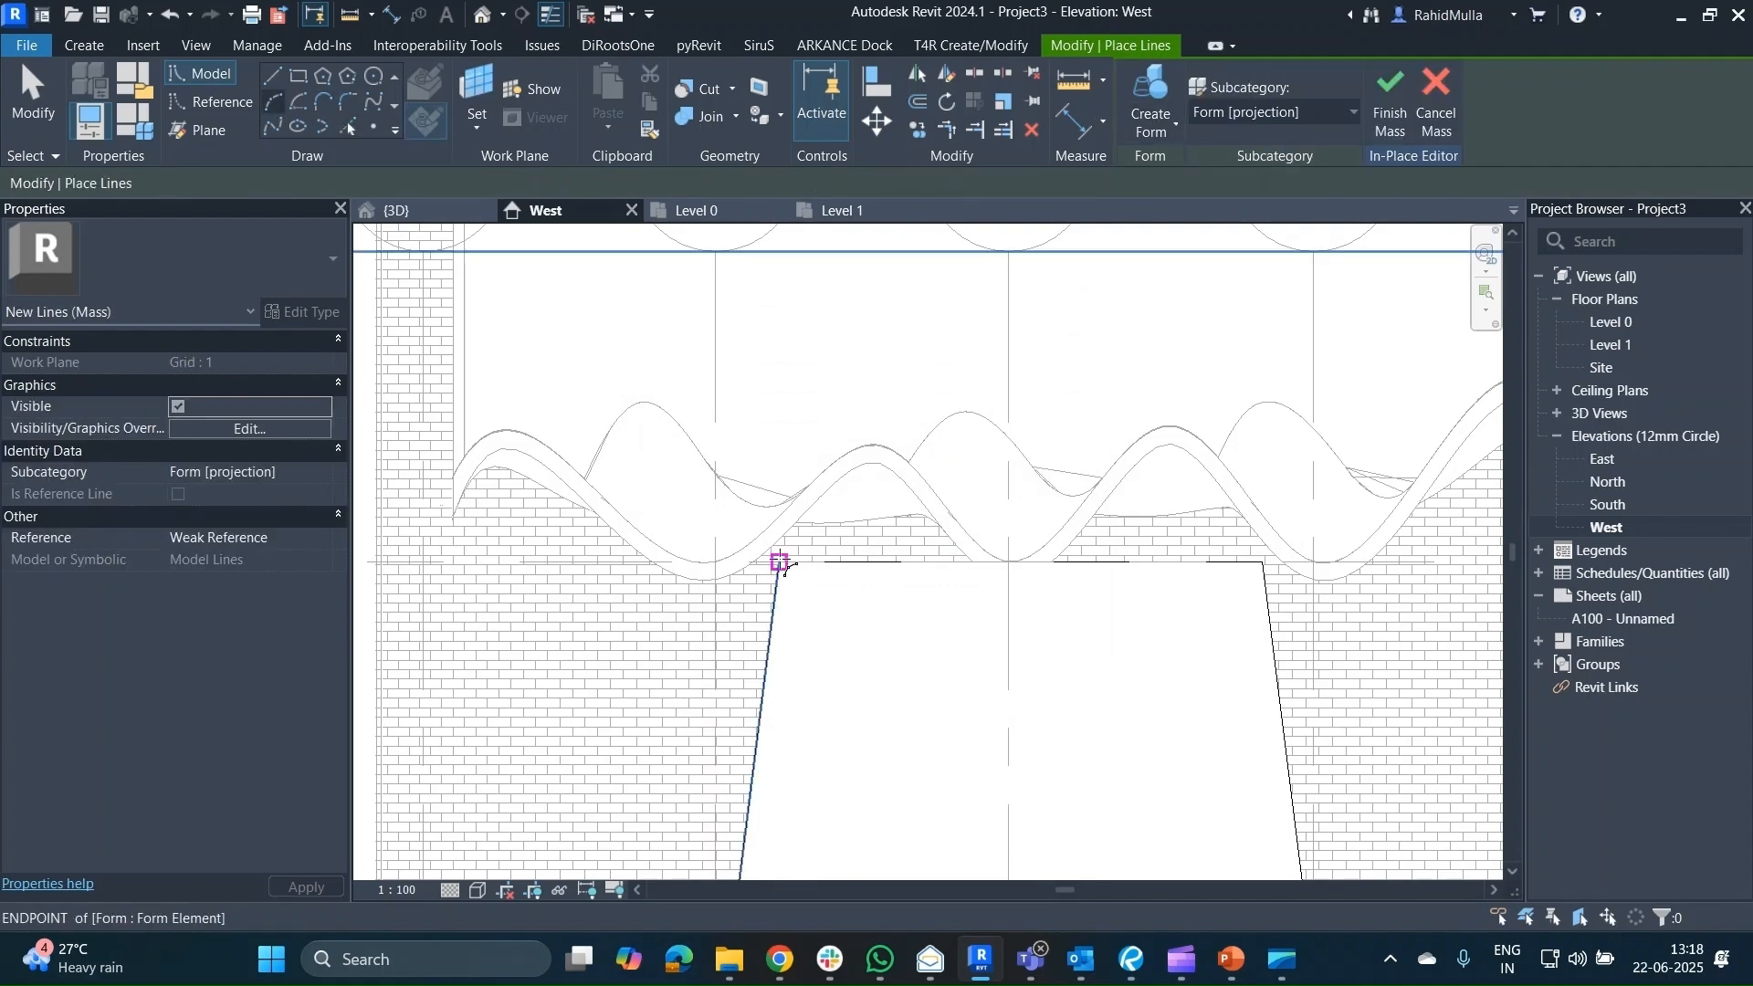
click(779, 561)
click(1264, 562)
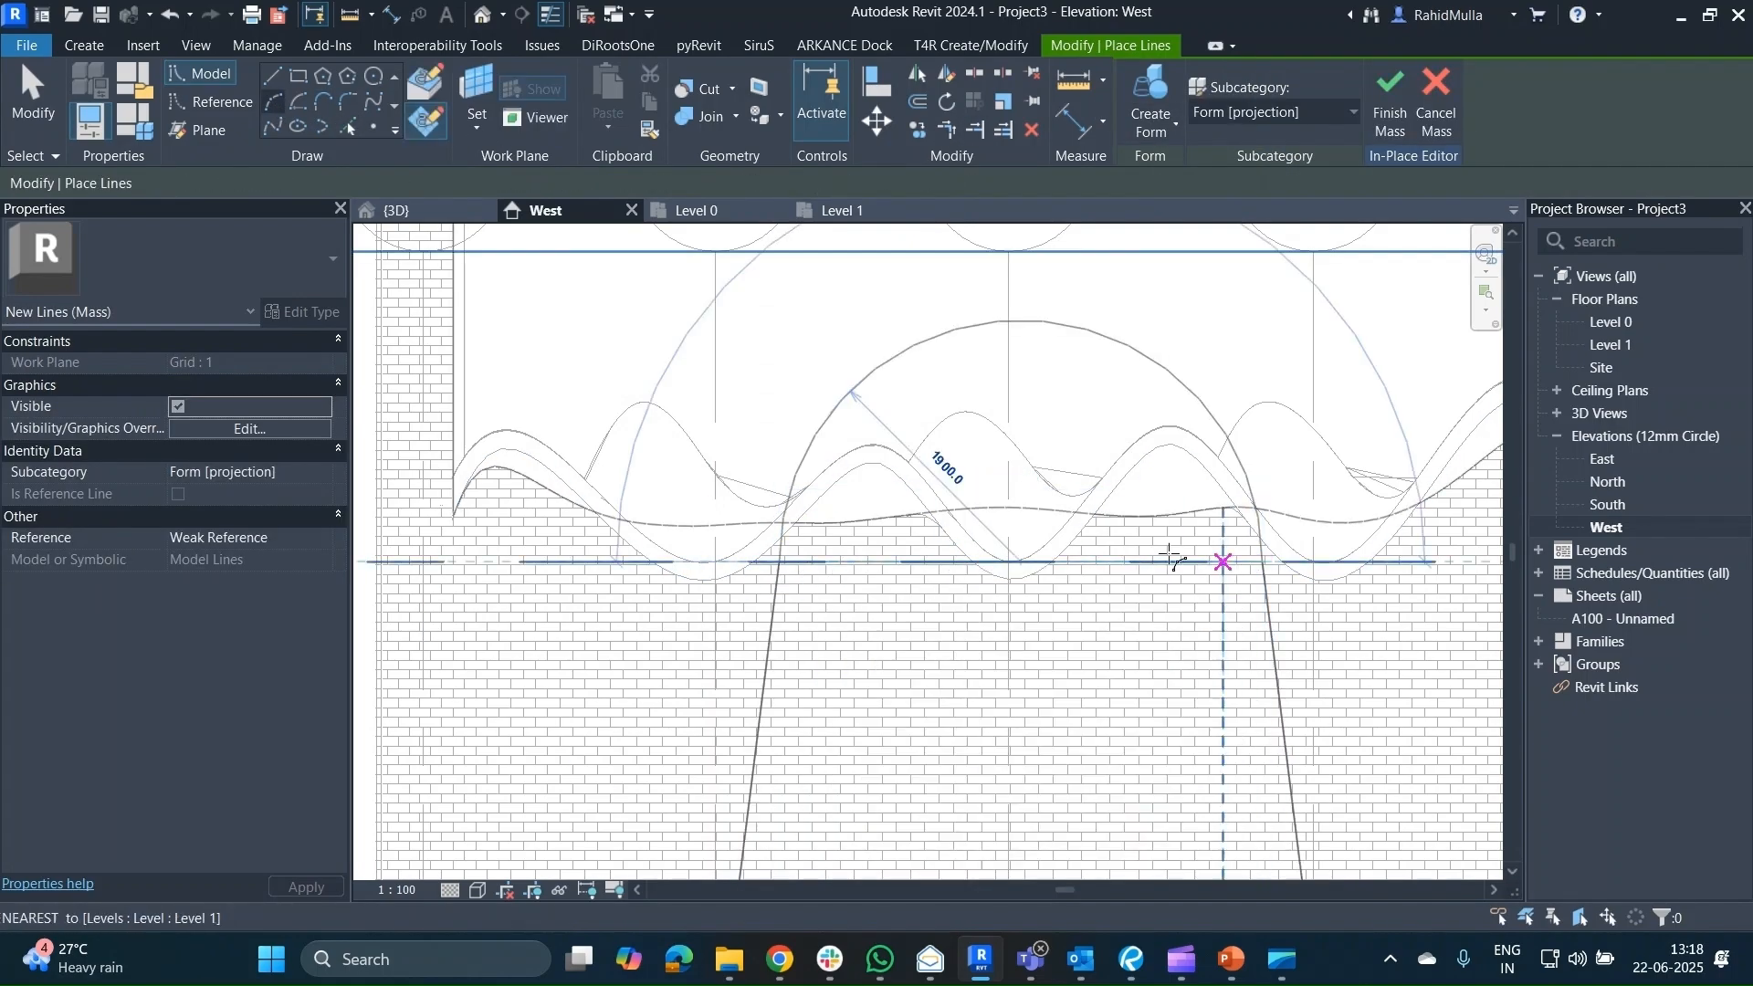
click(1015, 488)
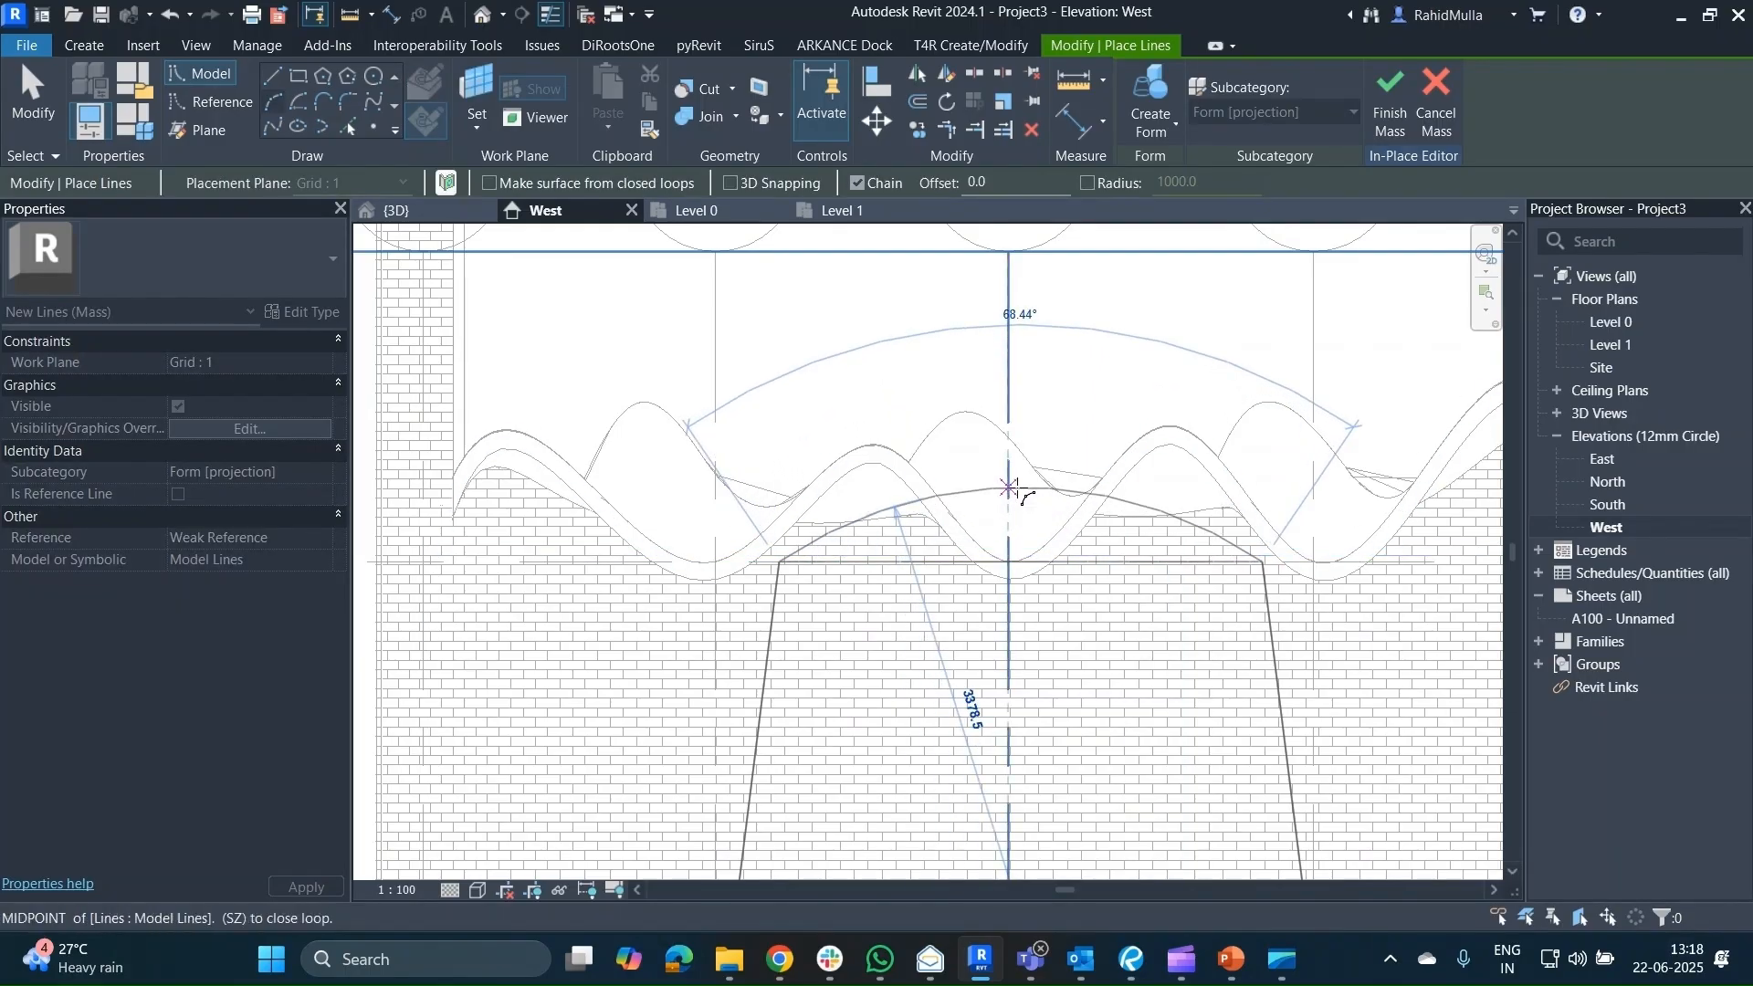
key(Escape)
key(Escape)
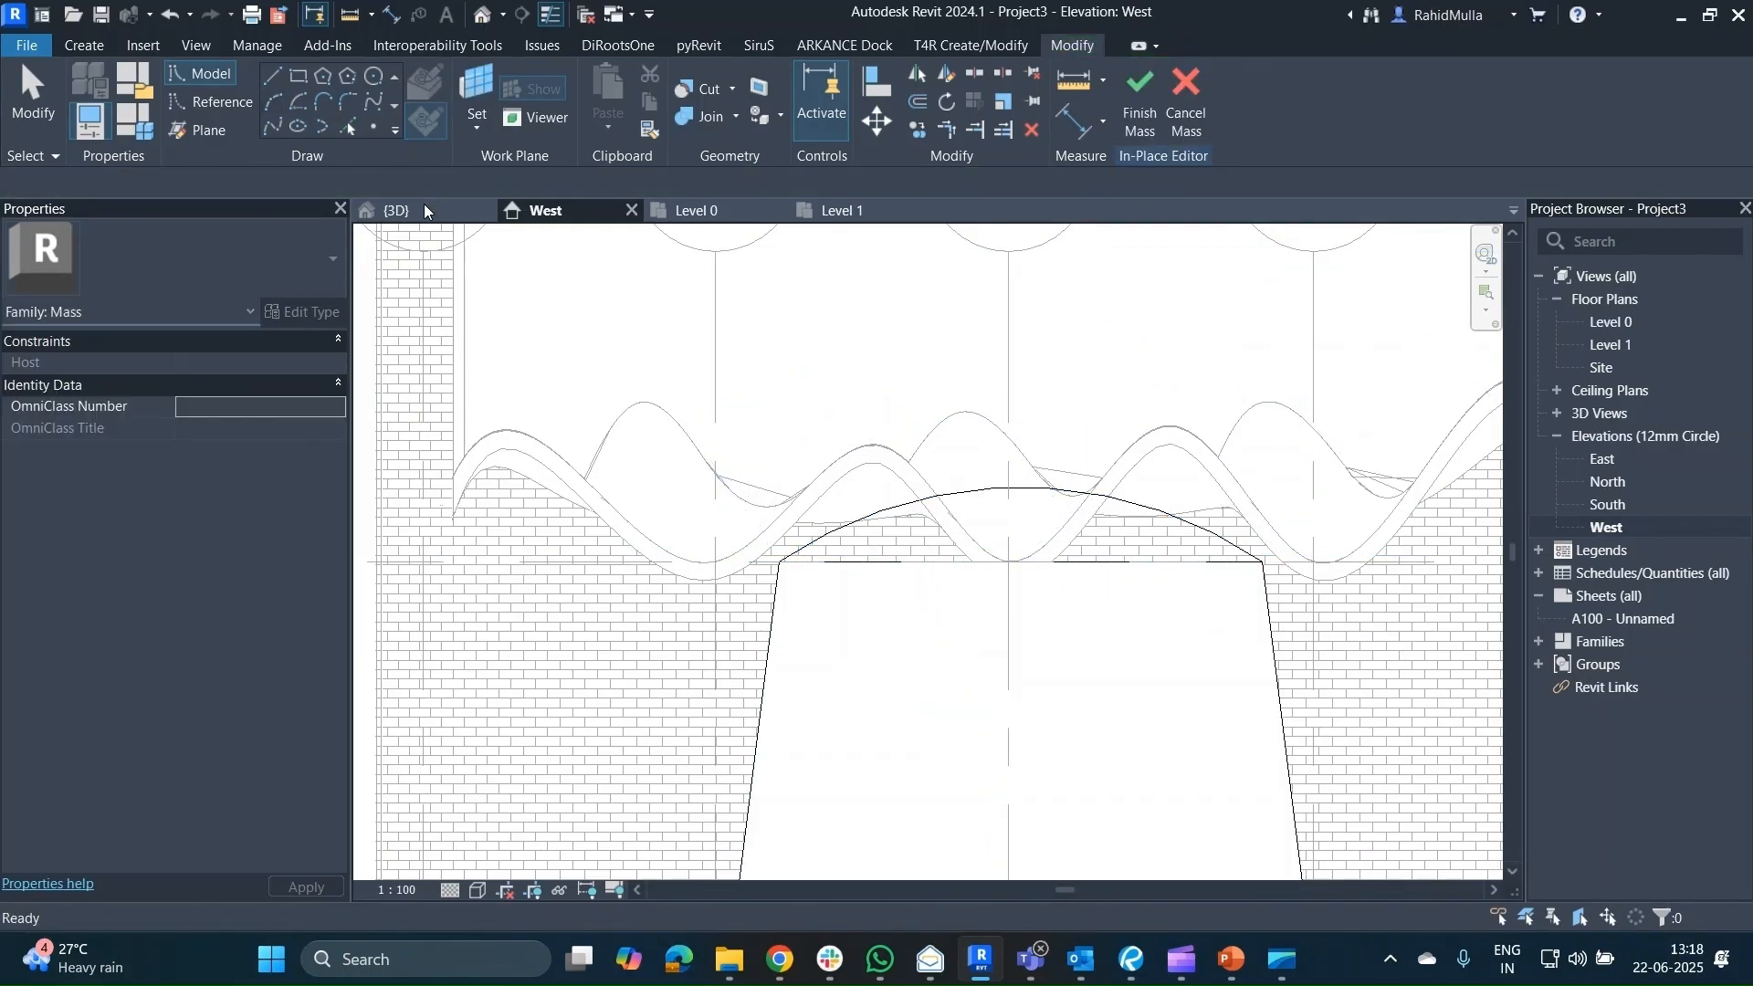
Try to create a form from the Grid 1 arc and the mass's curved top edge in the 3D view.
click(424, 208)
shift+middle_drag(967, 626, 1224, 579)
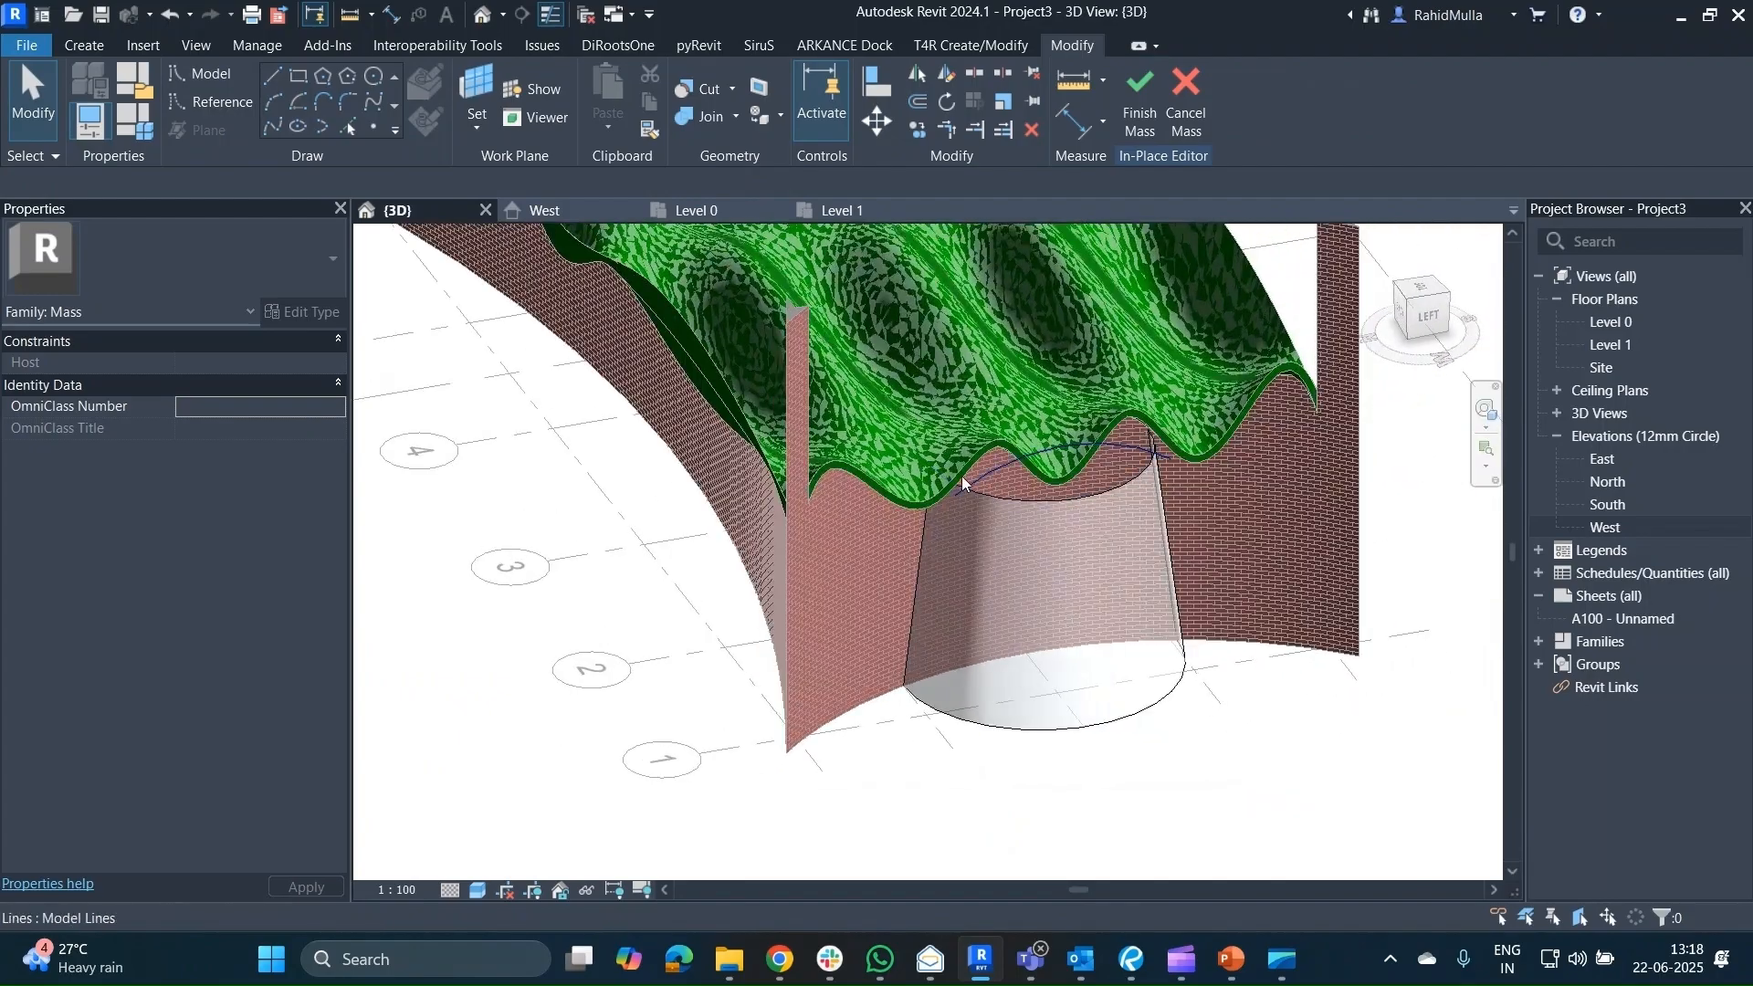
scroll(962, 475, up, 2)
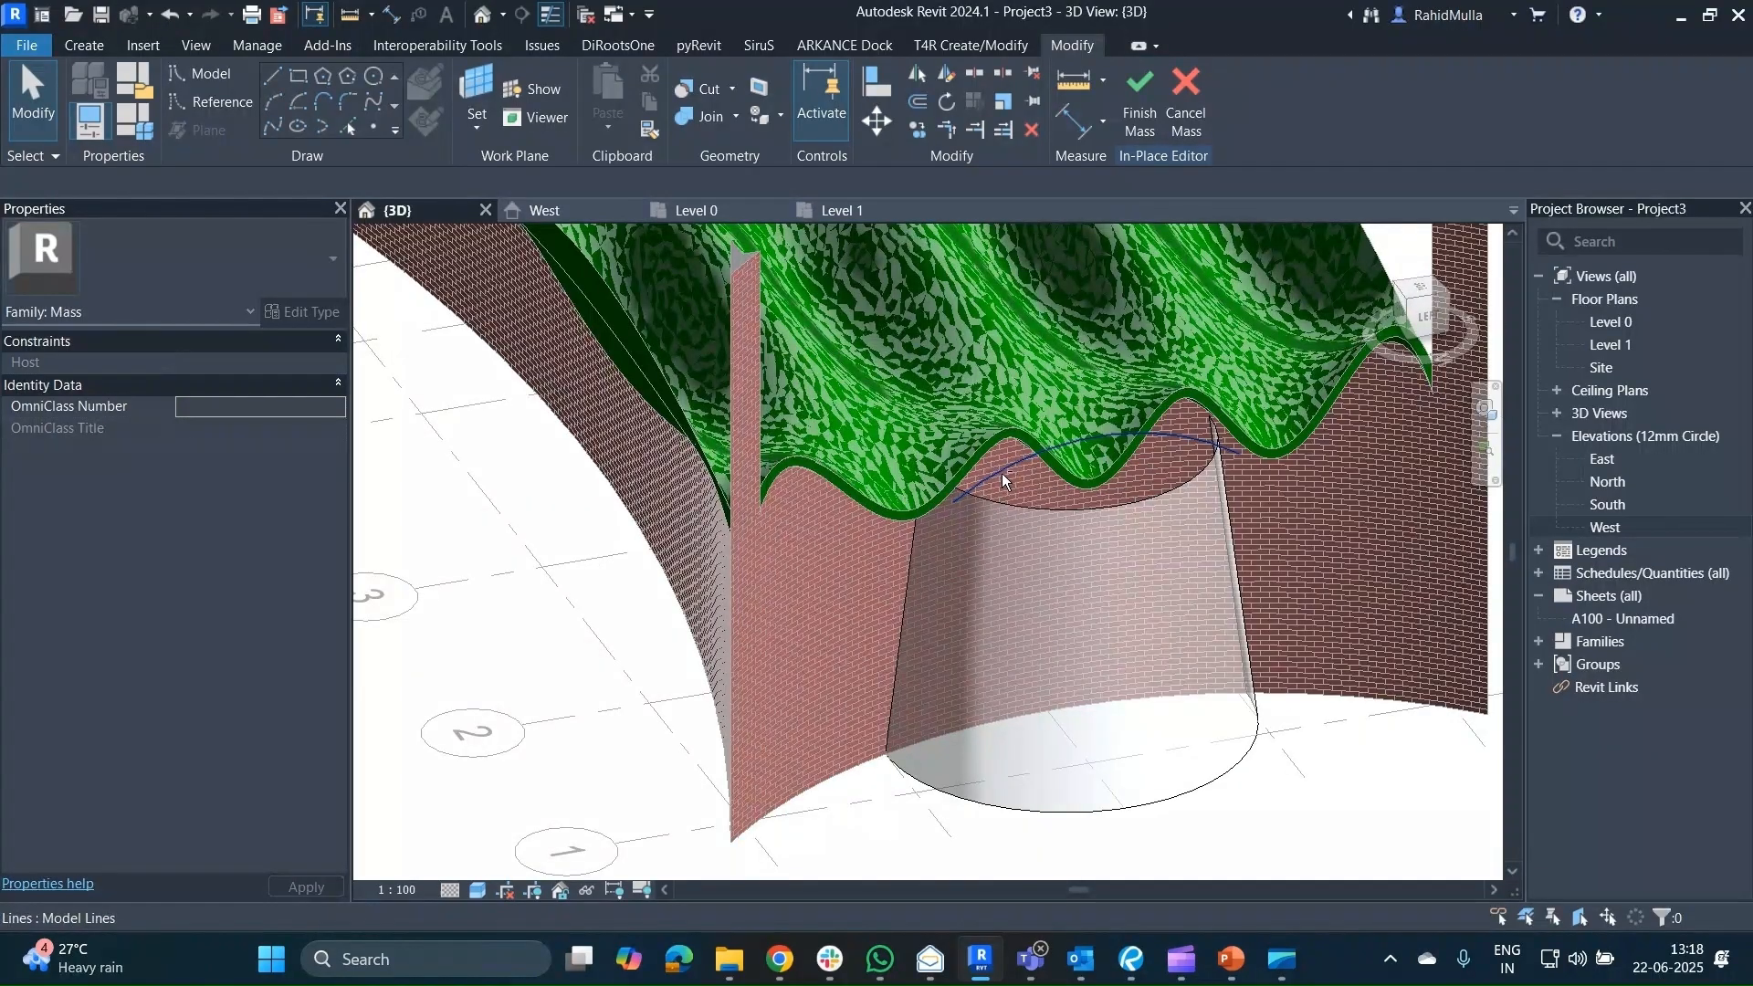
shift+middle_drag(1000, 473, 1023, 458)
click(1005, 456)
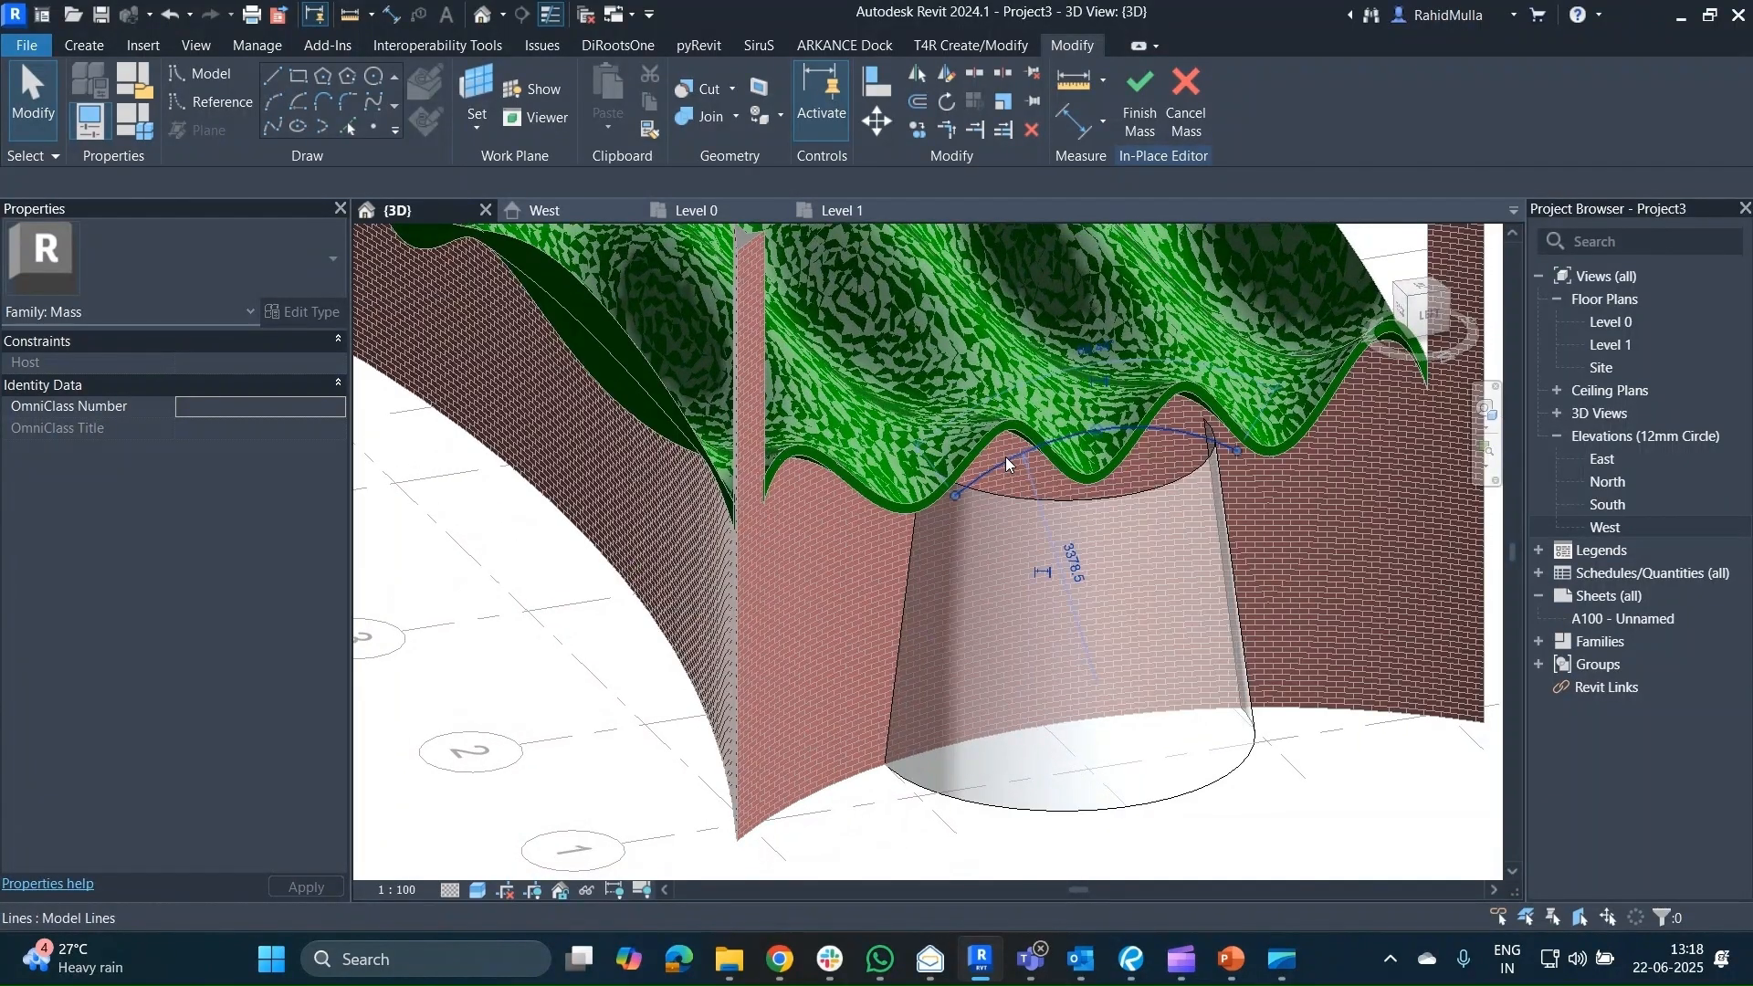
ctrl+click(1005, 493)
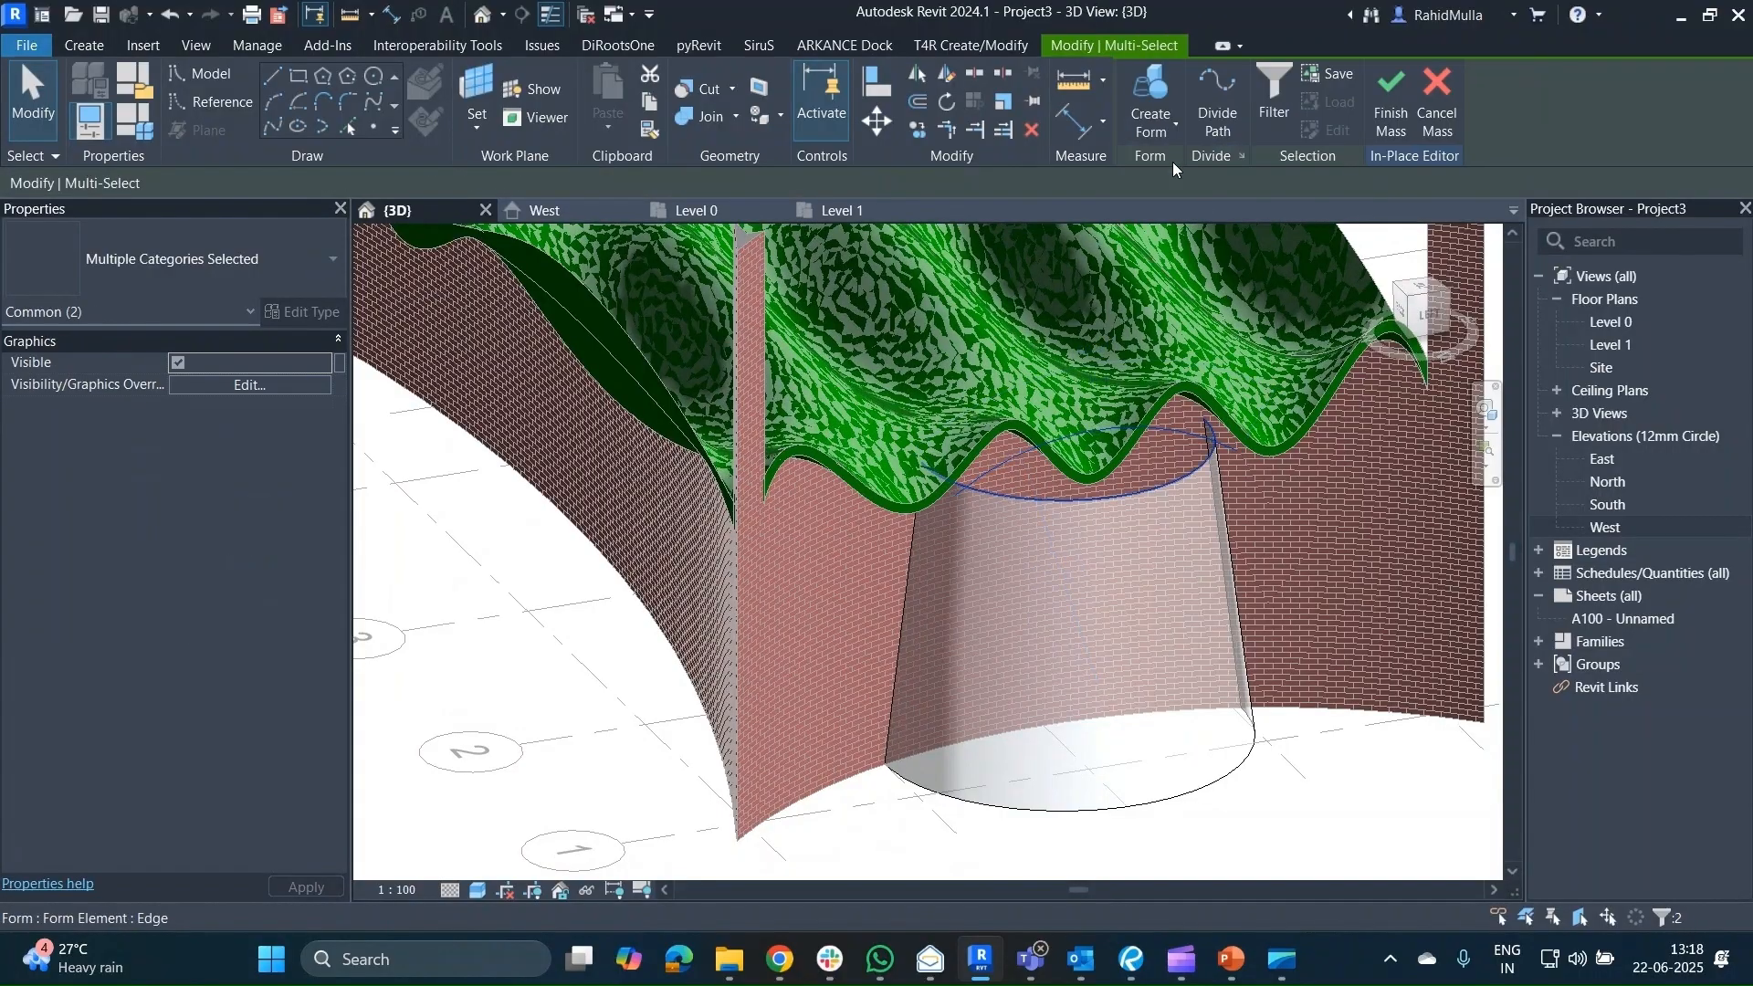
click(1152, 91)
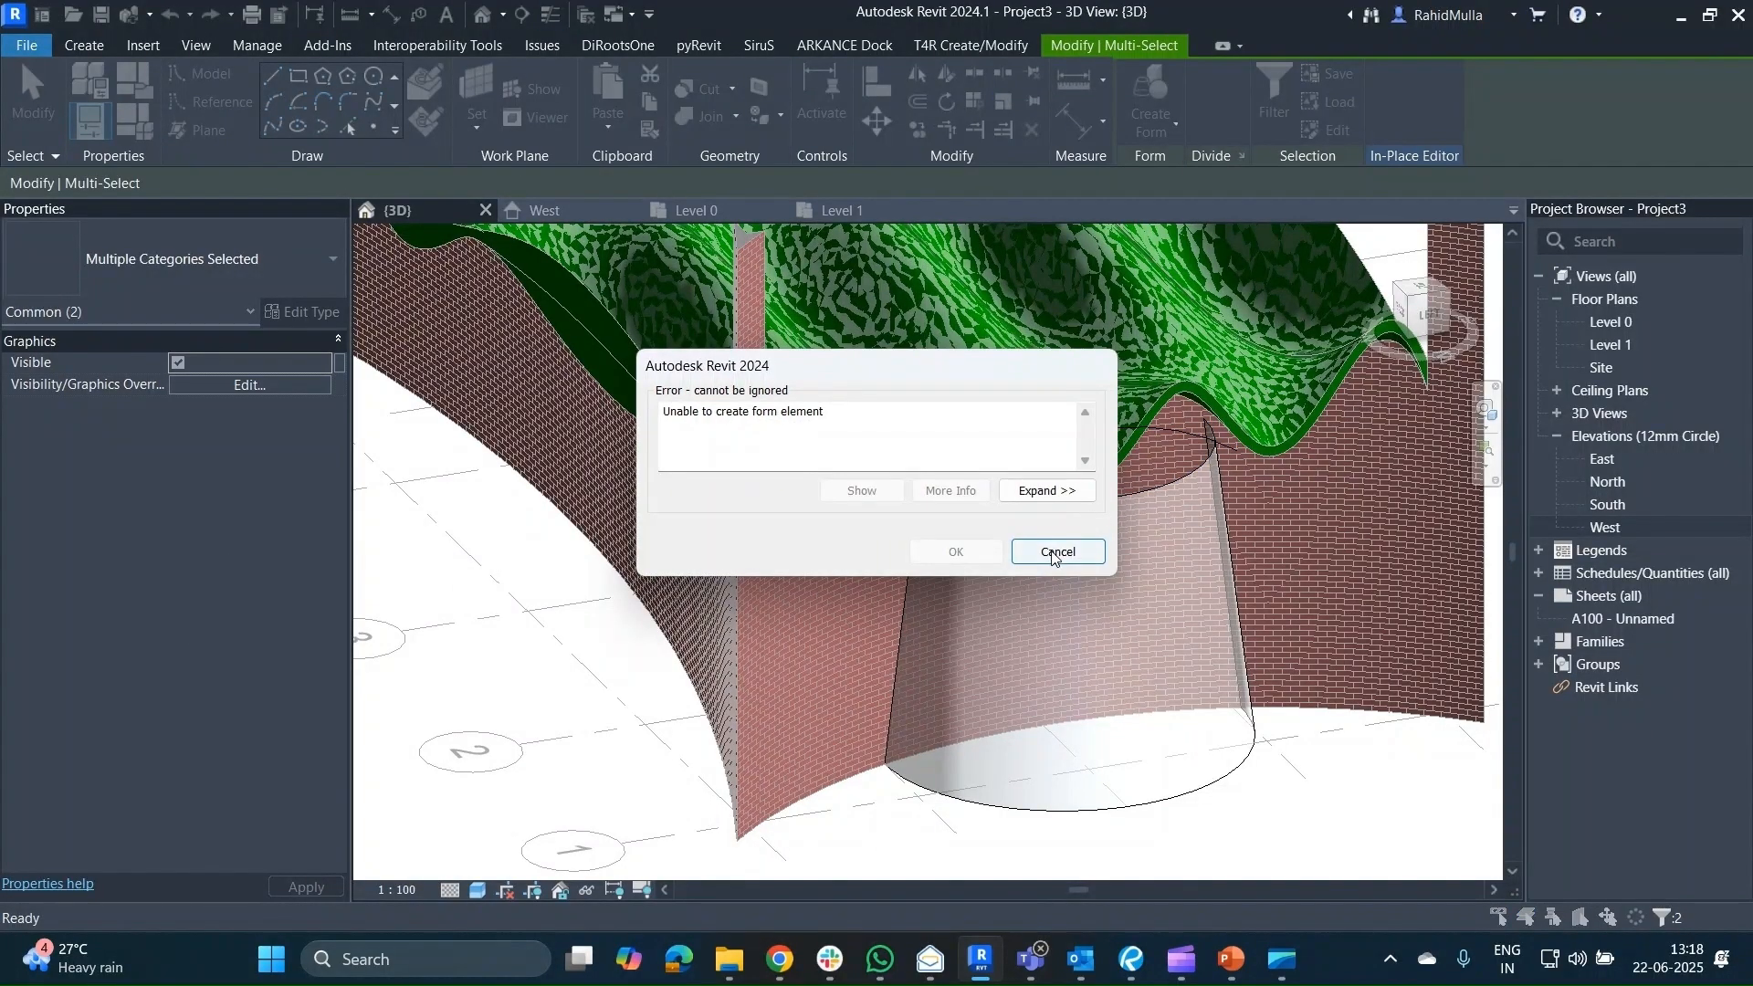
click(1057, 552)
Temporarily isolate the arc together with the mass's curved top edge, and restore the hidden elements.
shift+middle_drag(993, 470, 1001, 457)
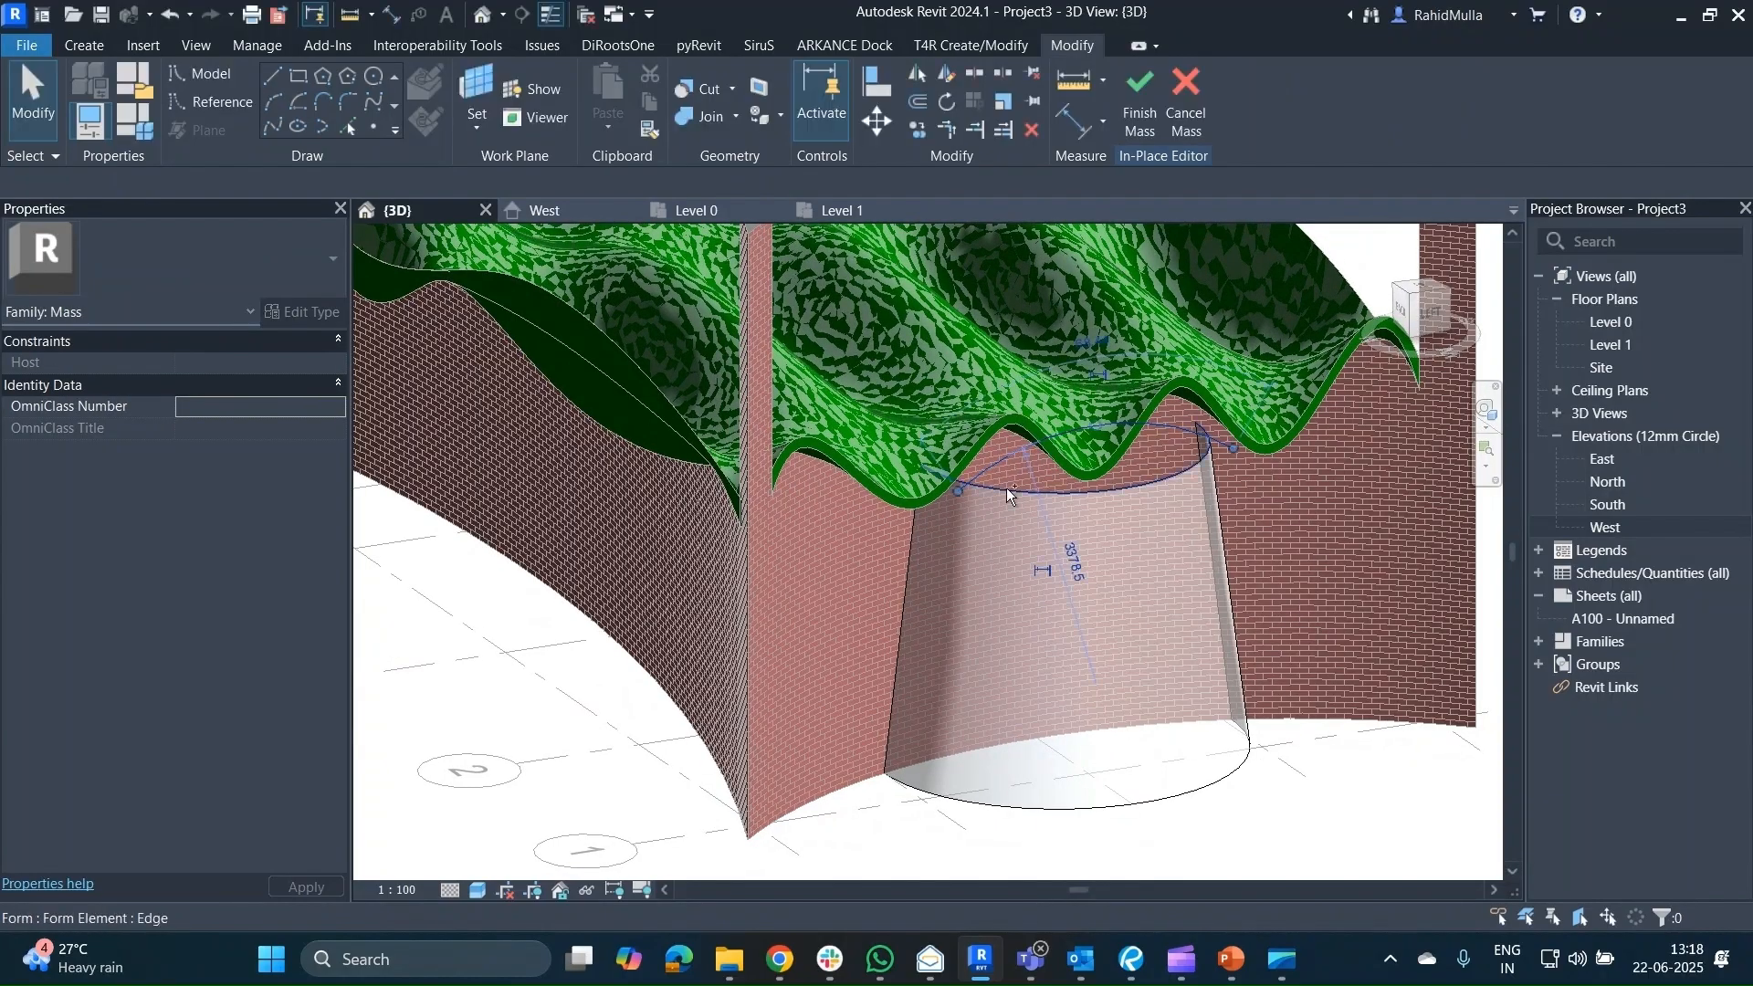
click(1007, 490)
ctrl+click(1007, 490)
key(h)
key(i)
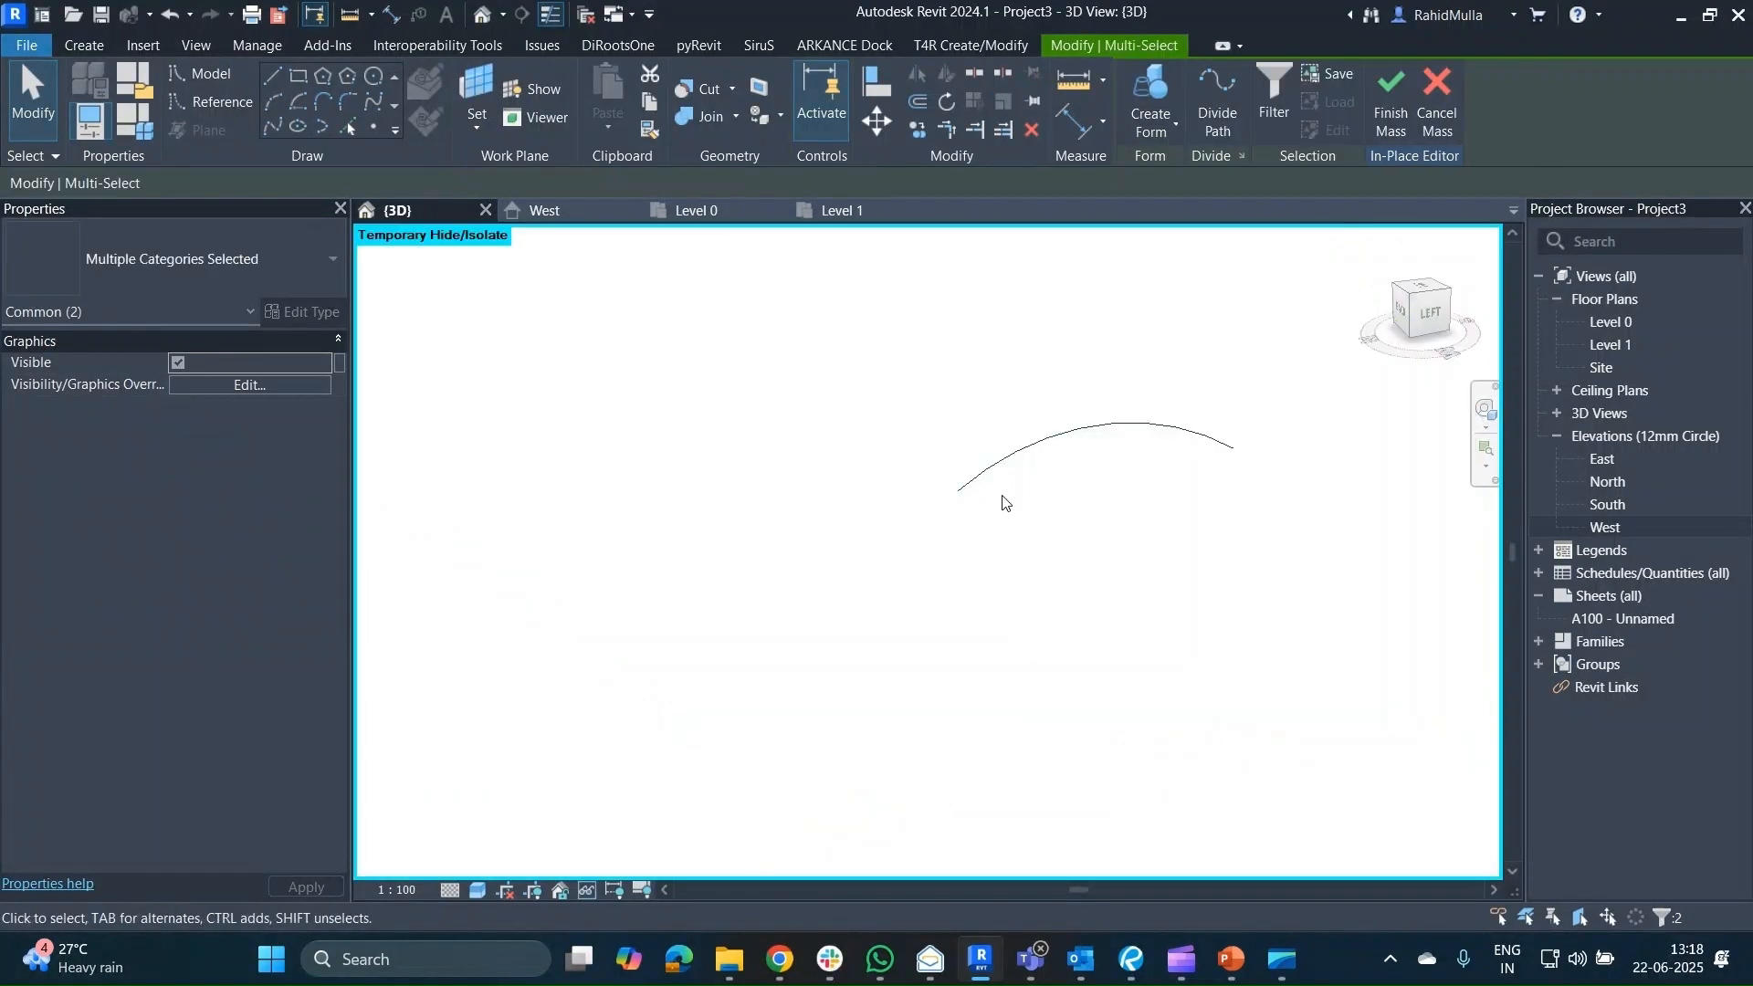
key(h)
key(r)
key(Escape)
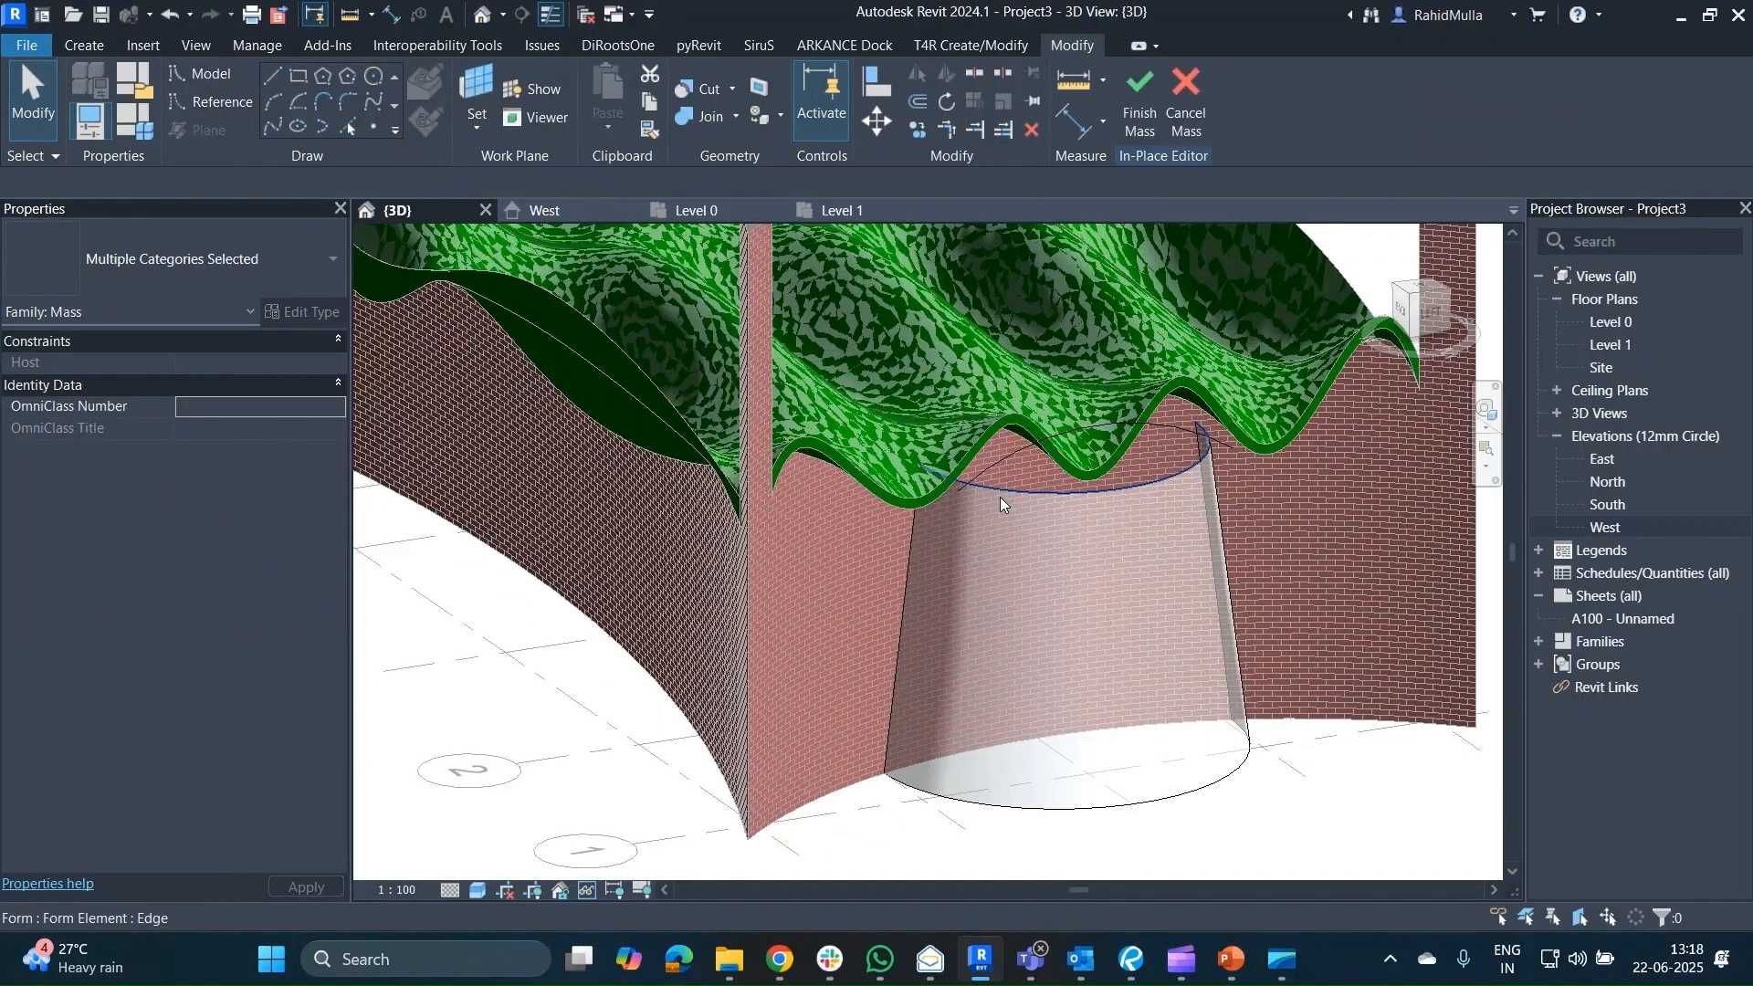
Try to move the arc in the 3D view so its end meets the mass's top corner.
mouse_move(999, 496)
shift+middle_down()
mouse_move(1109, 422)
mouse_move(1031, 452)
mouse_move(1033, 509)
mouse_move(1019, 493)
shift+middle_up()
click(1011, 458)
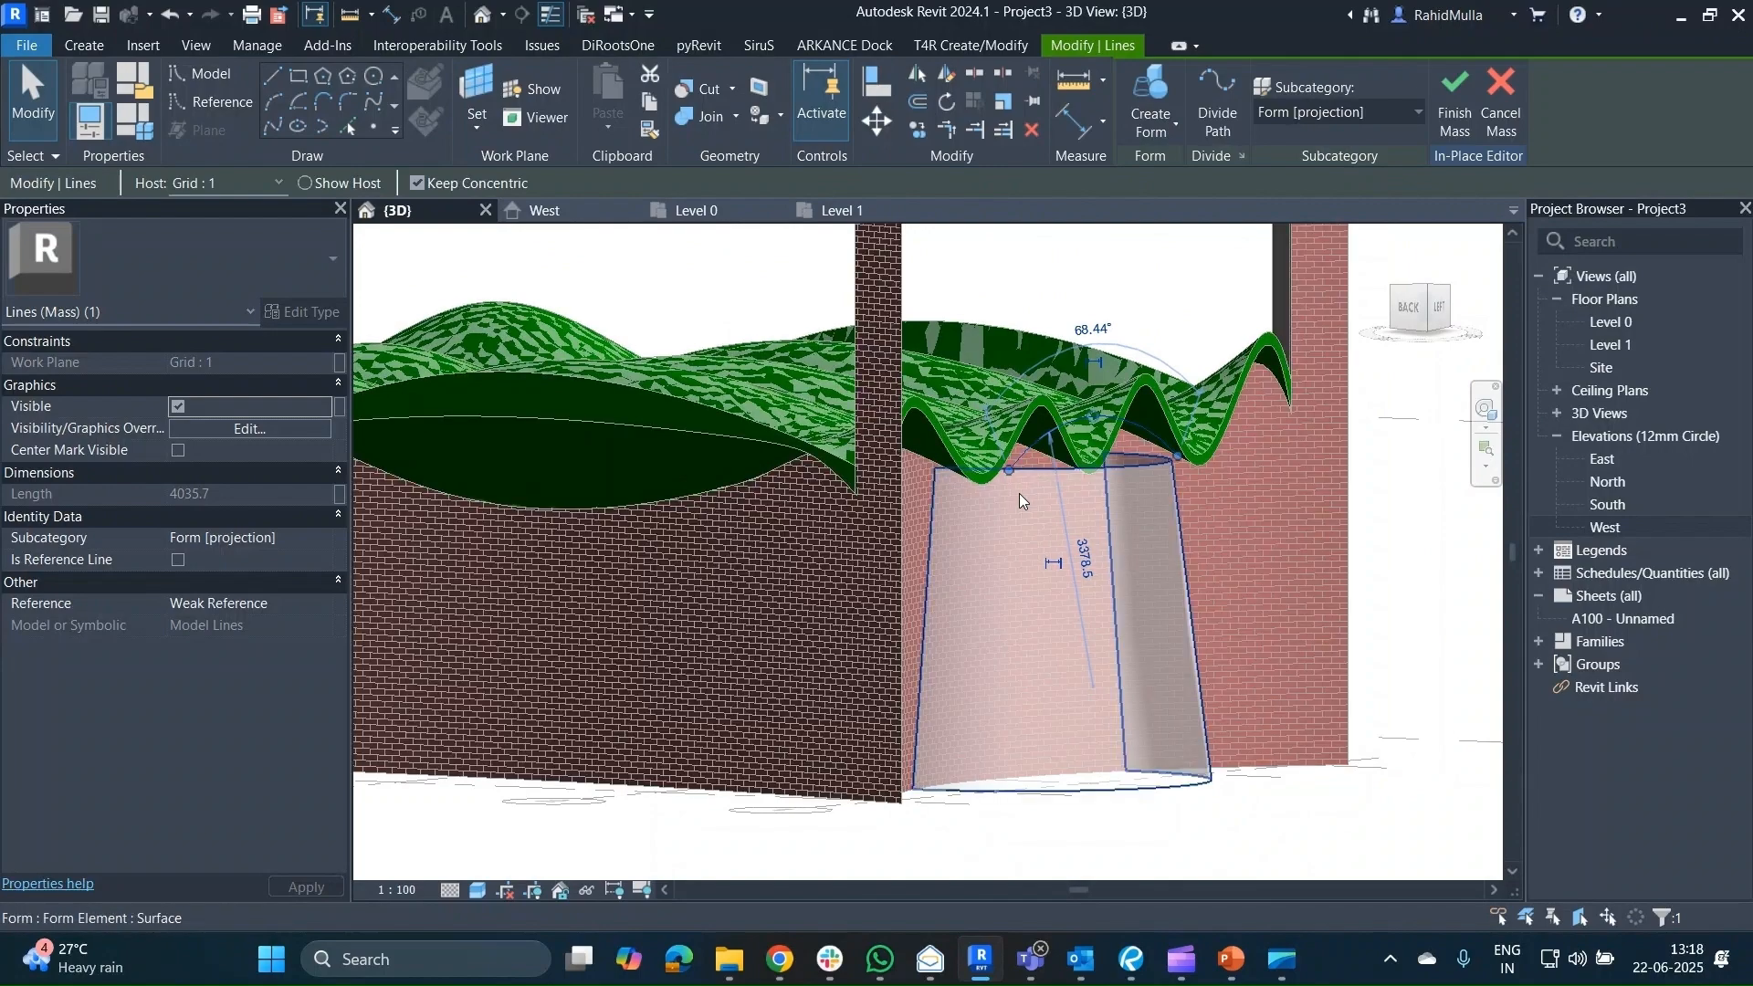
key(m)
key(v)
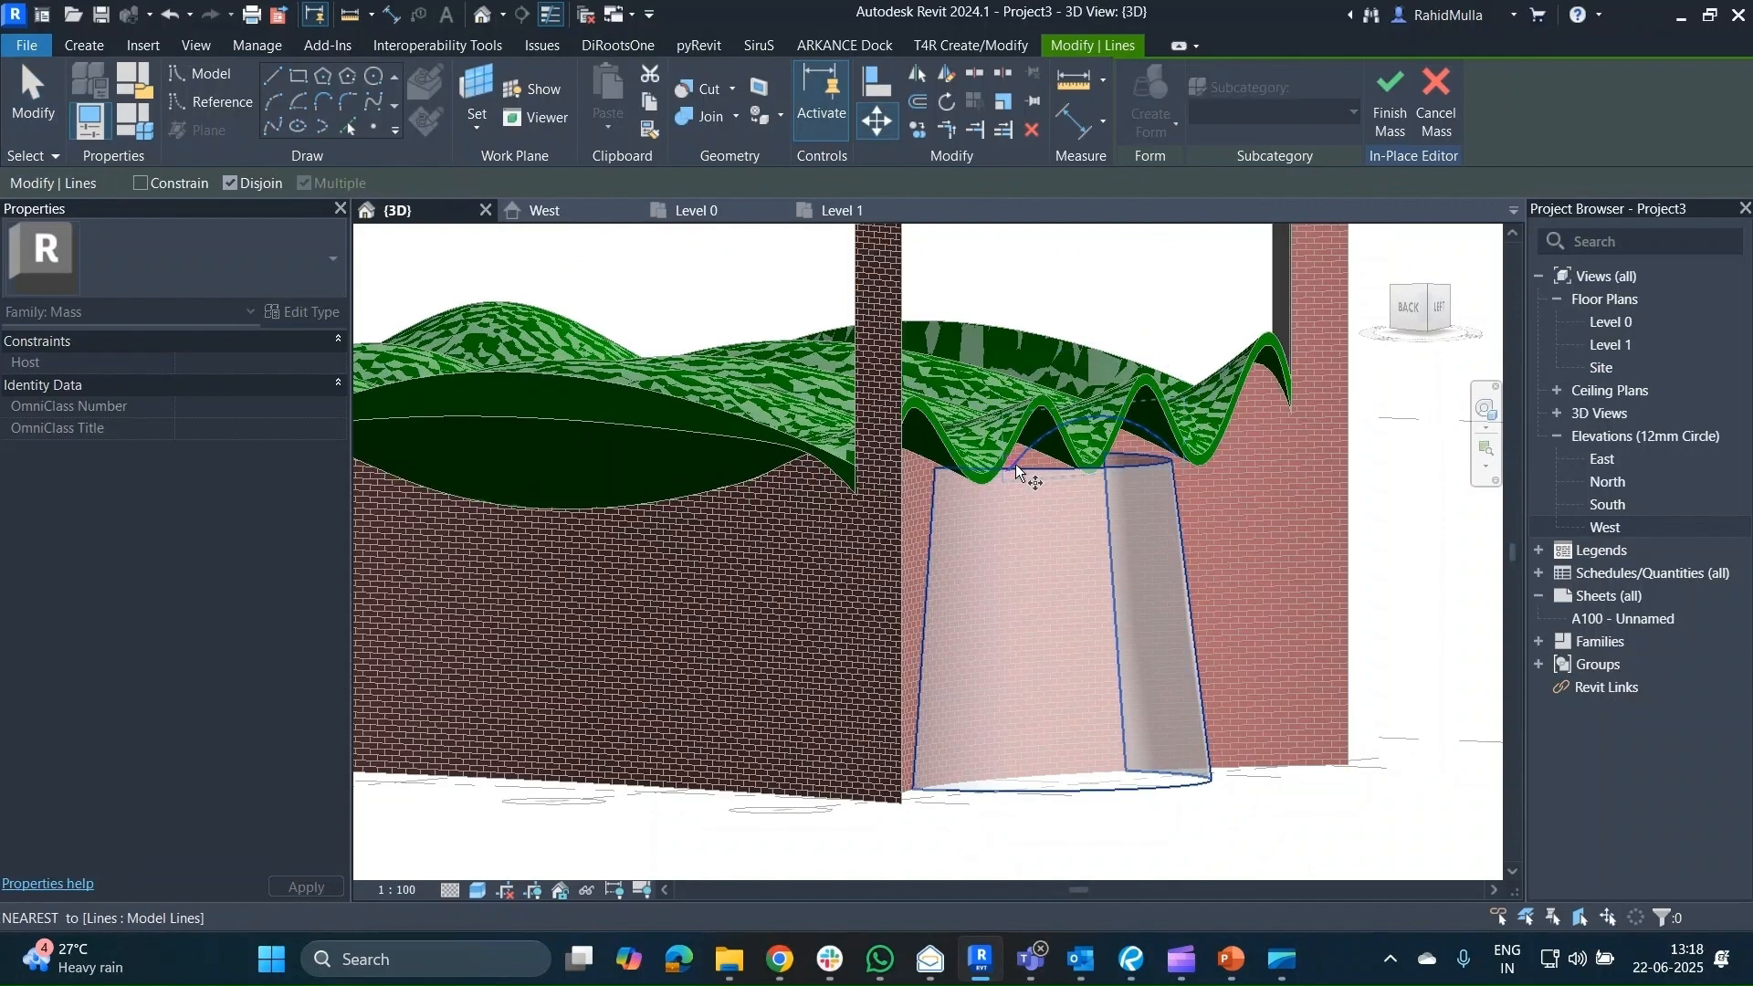
click(1015, 464)
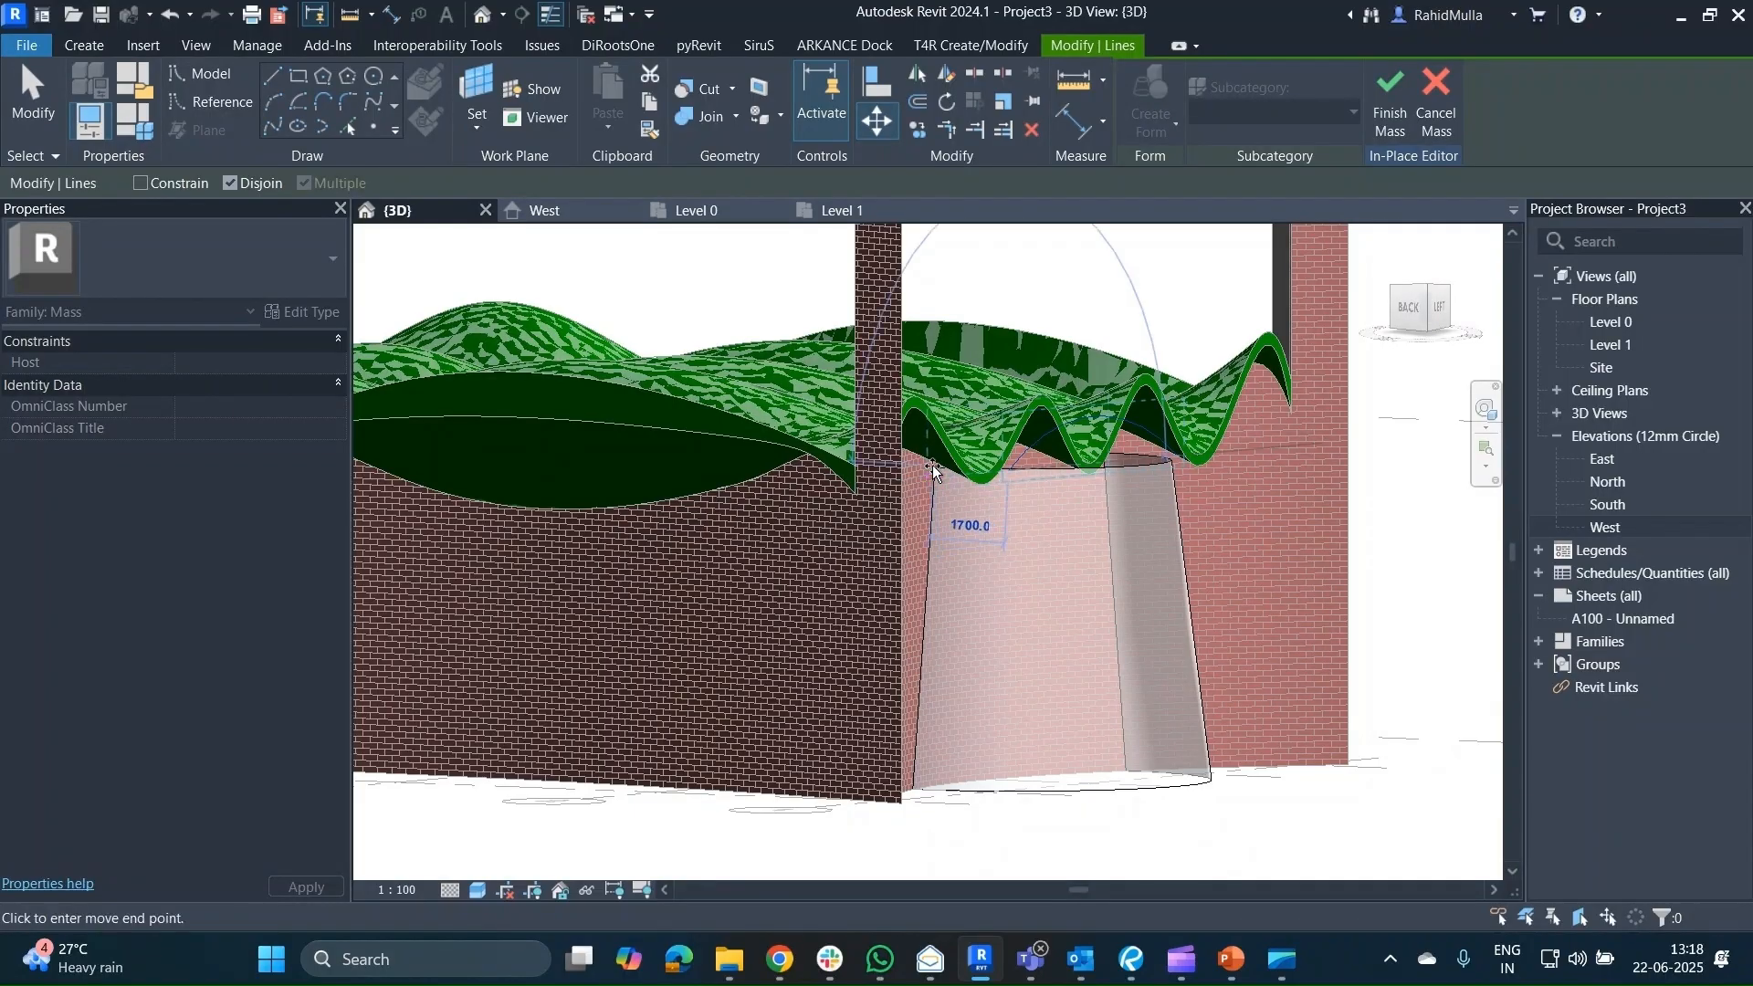
scroll(933, 470, up, 3)
scroll(933, 466, up, 4)
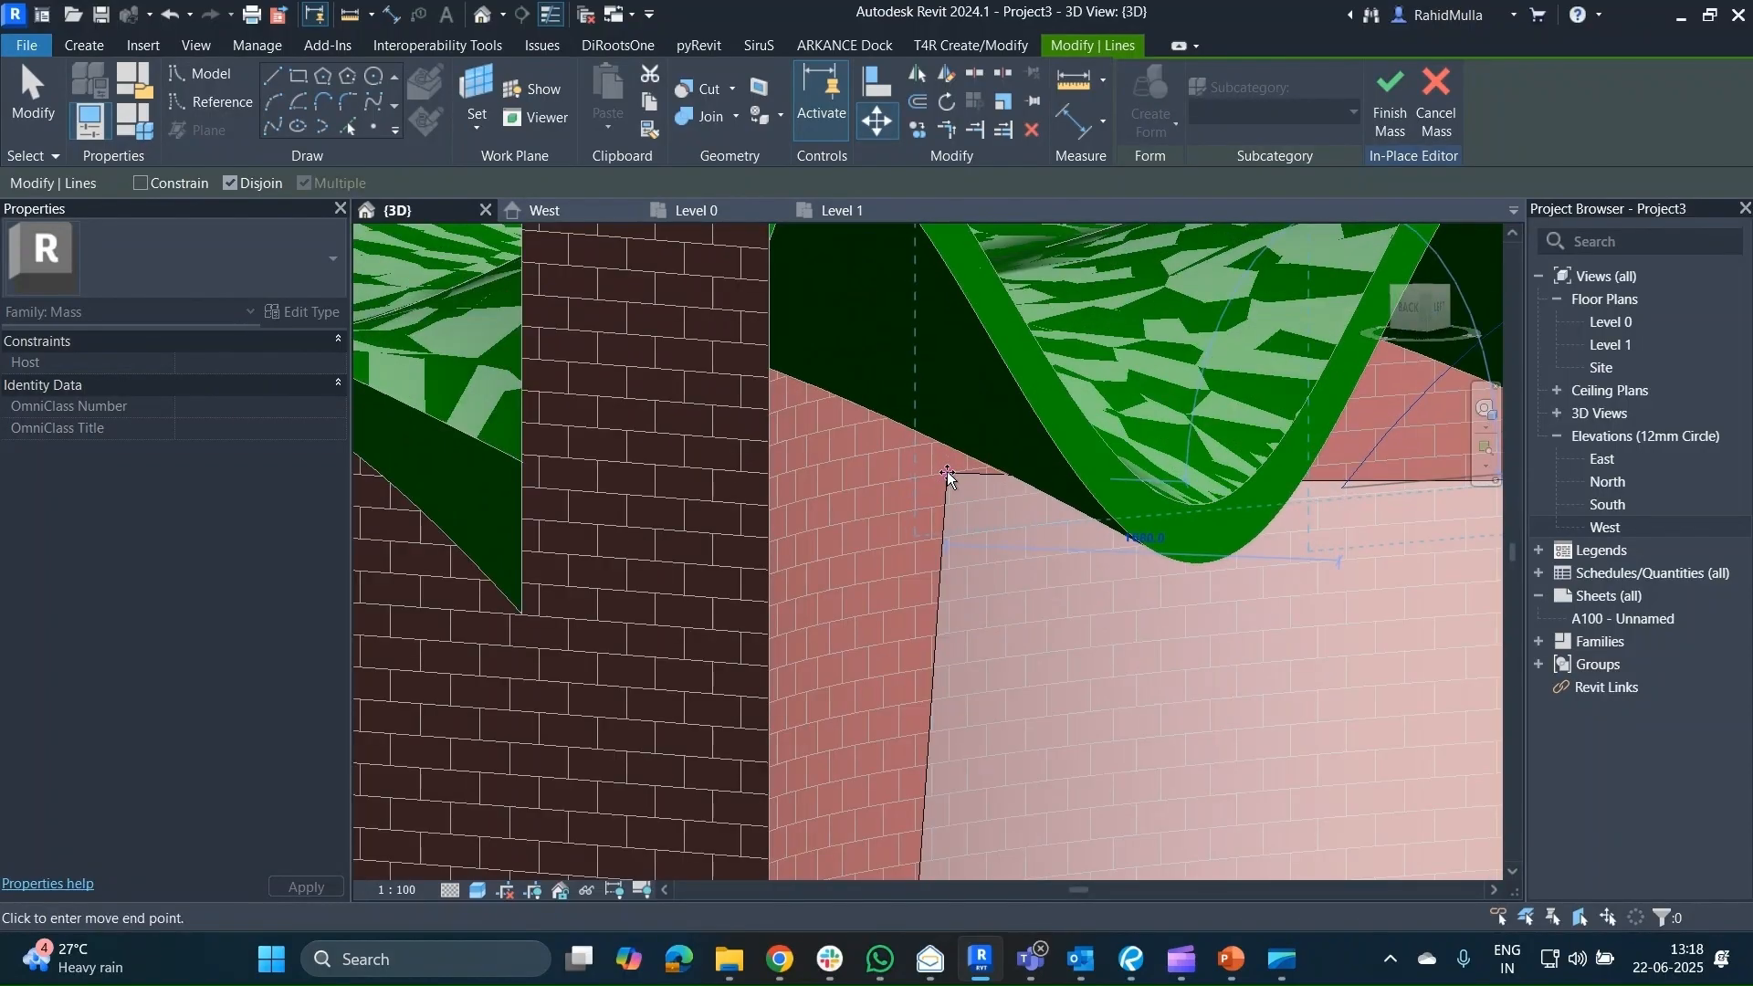
click(948, 475)
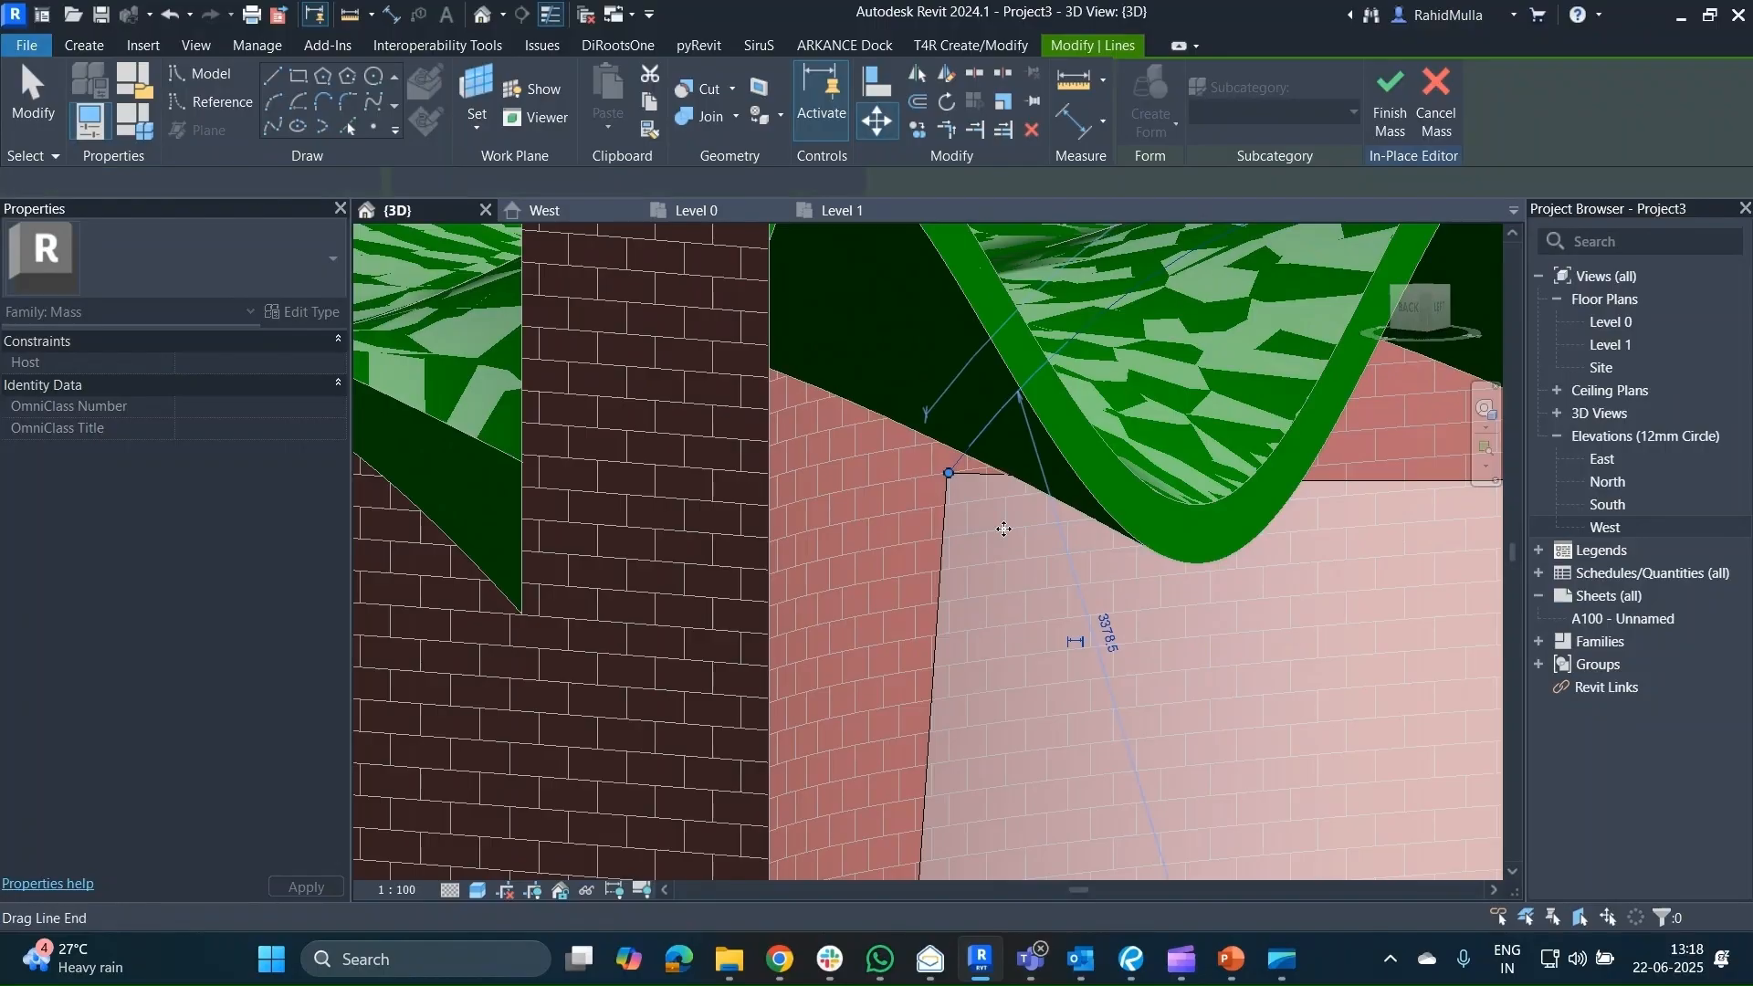
scroll(994, 574, down, 6)
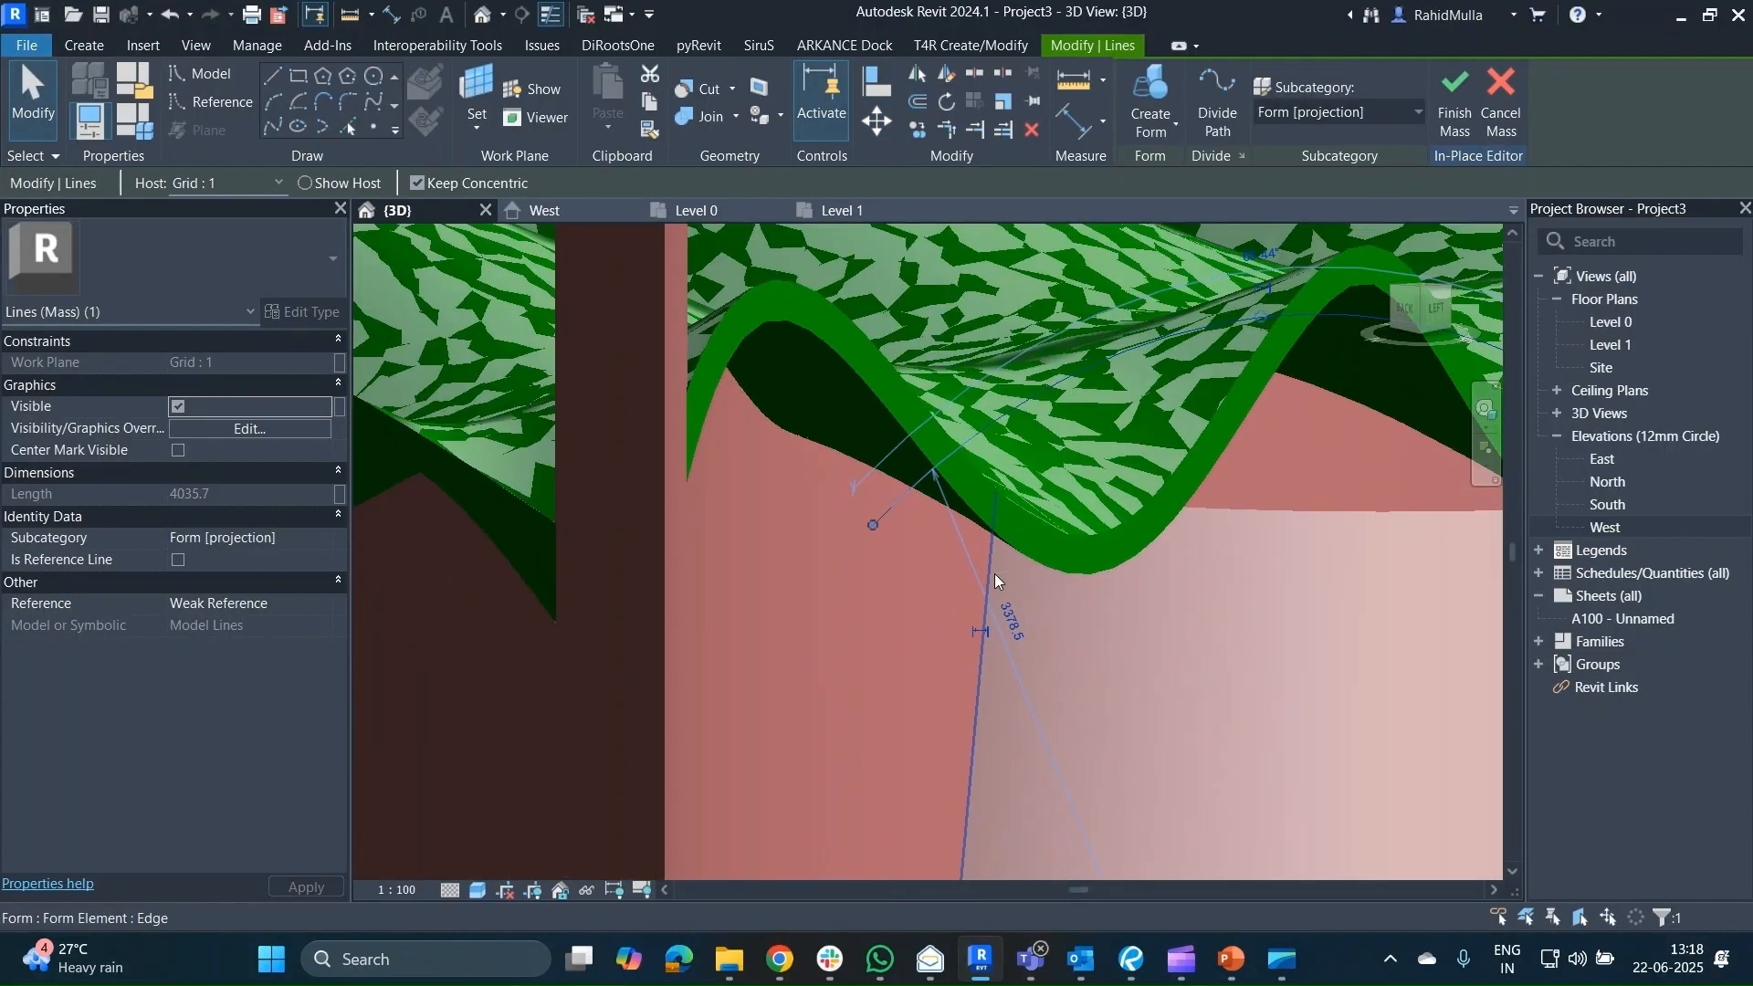
scroll(997, 573, up, 5)
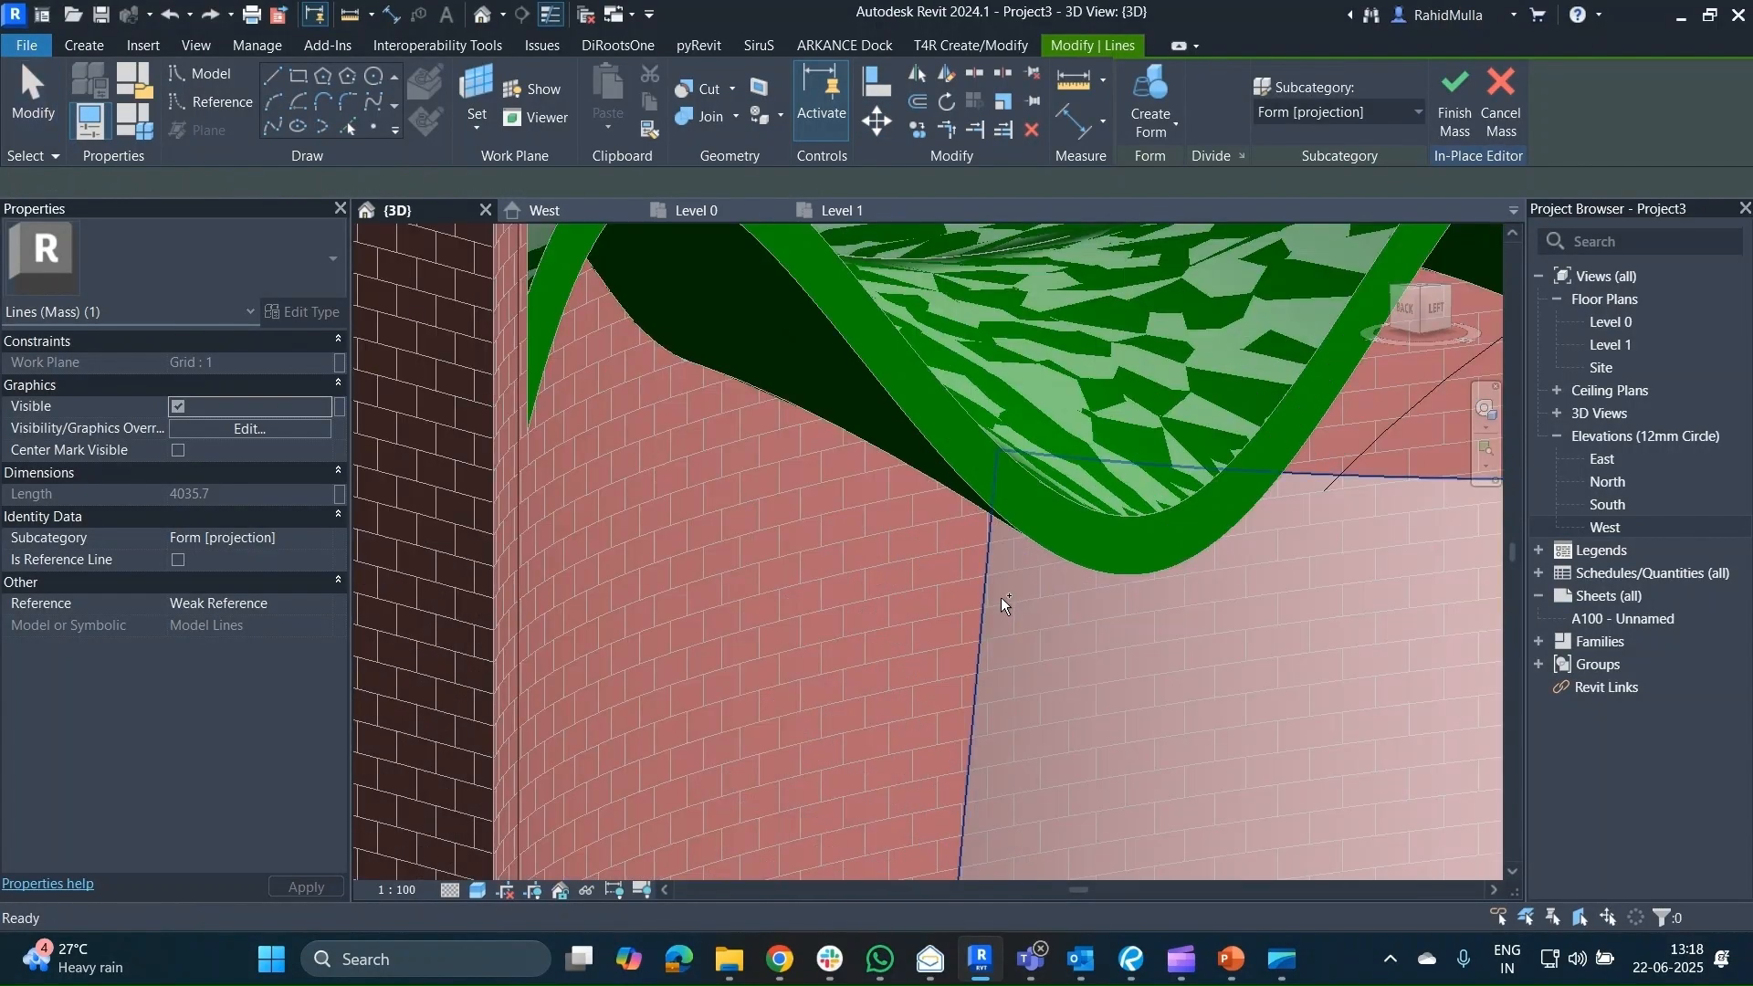
key(Escape)
Select the arc and show it from the back in wireframe display.
middle_drag(1278, 573, 1083, 611)
click(1203, 464)
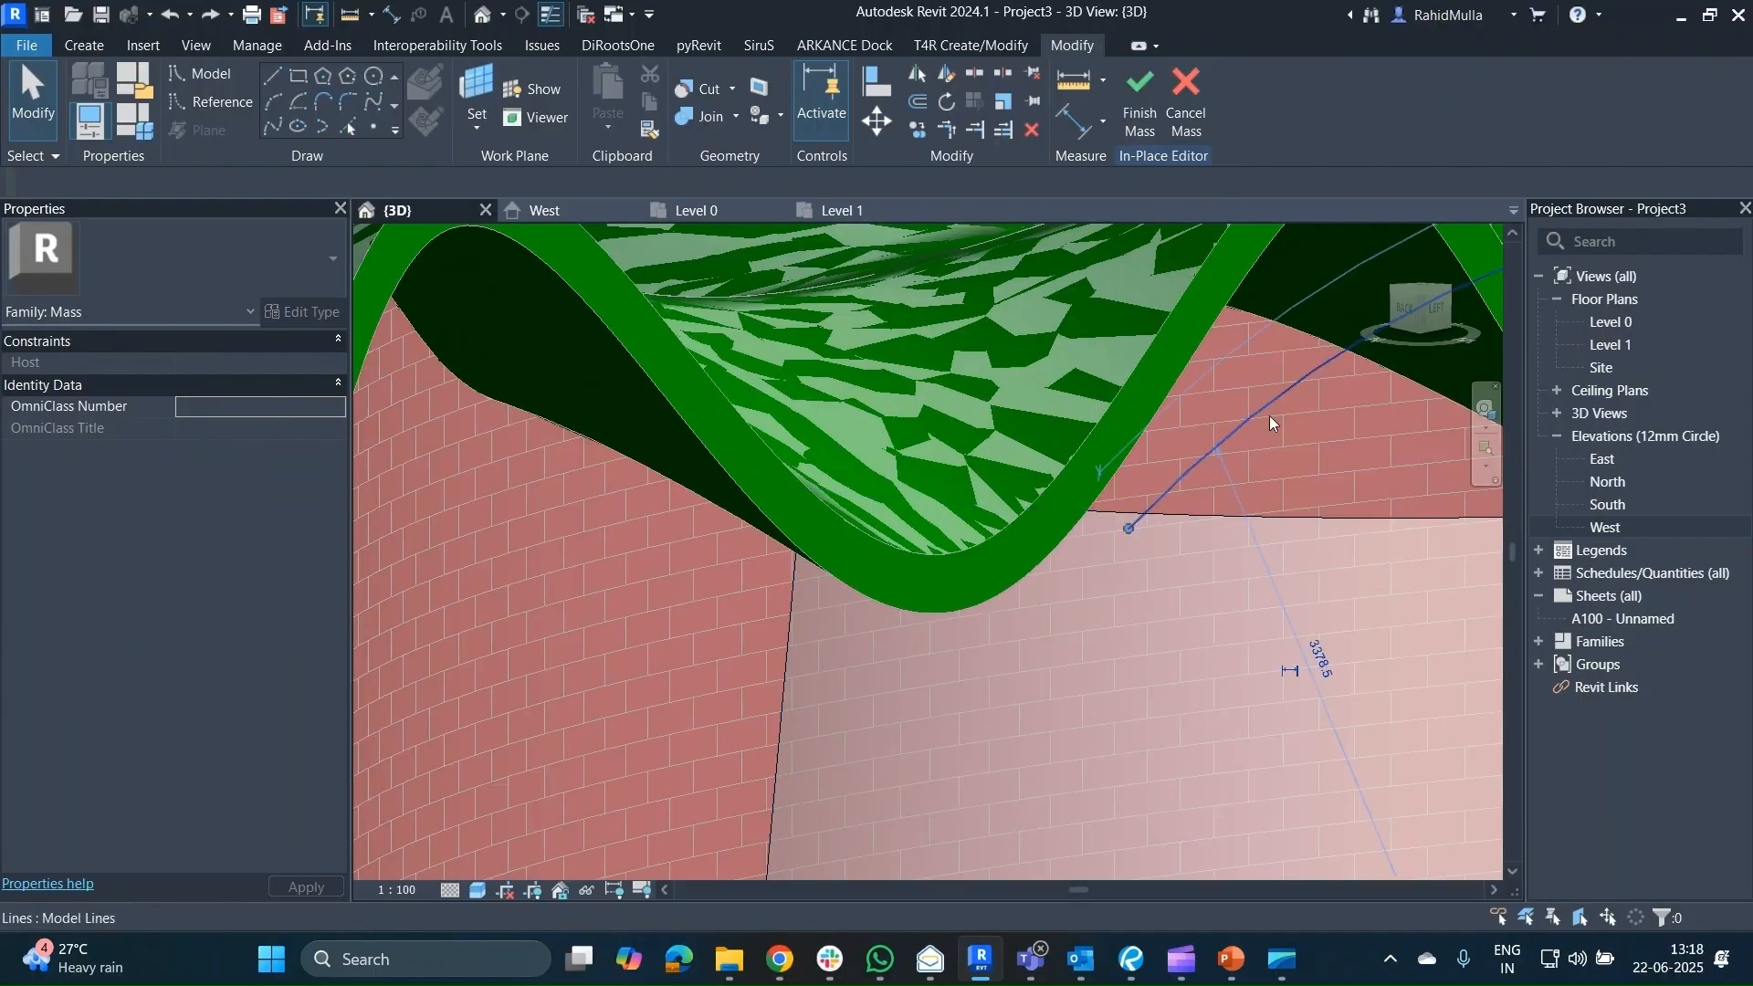
click(1404, 312)
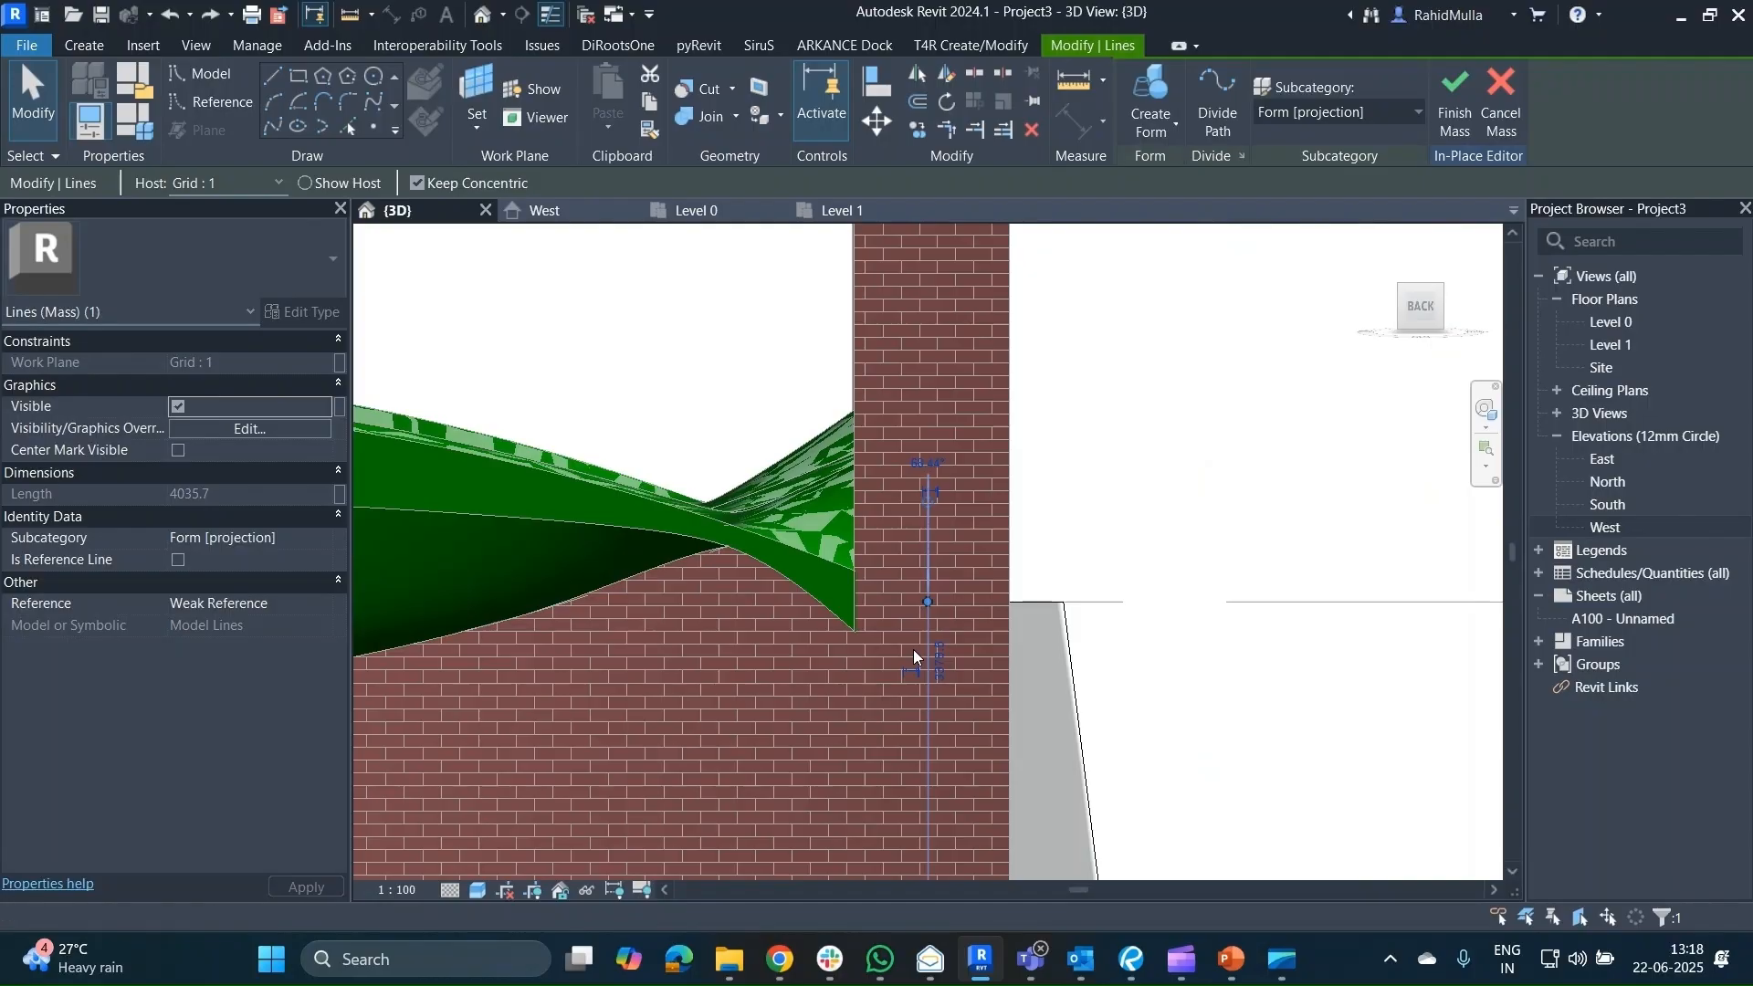
key(w)
key(f)
scroll(941, 605, up, 1)
middle_drag(953, 607, 1048, 592)
Move the arc horizontally, with Constrain off, from Grid 1 onto the top corner of the mass's flat side.
key(m)
key(v)
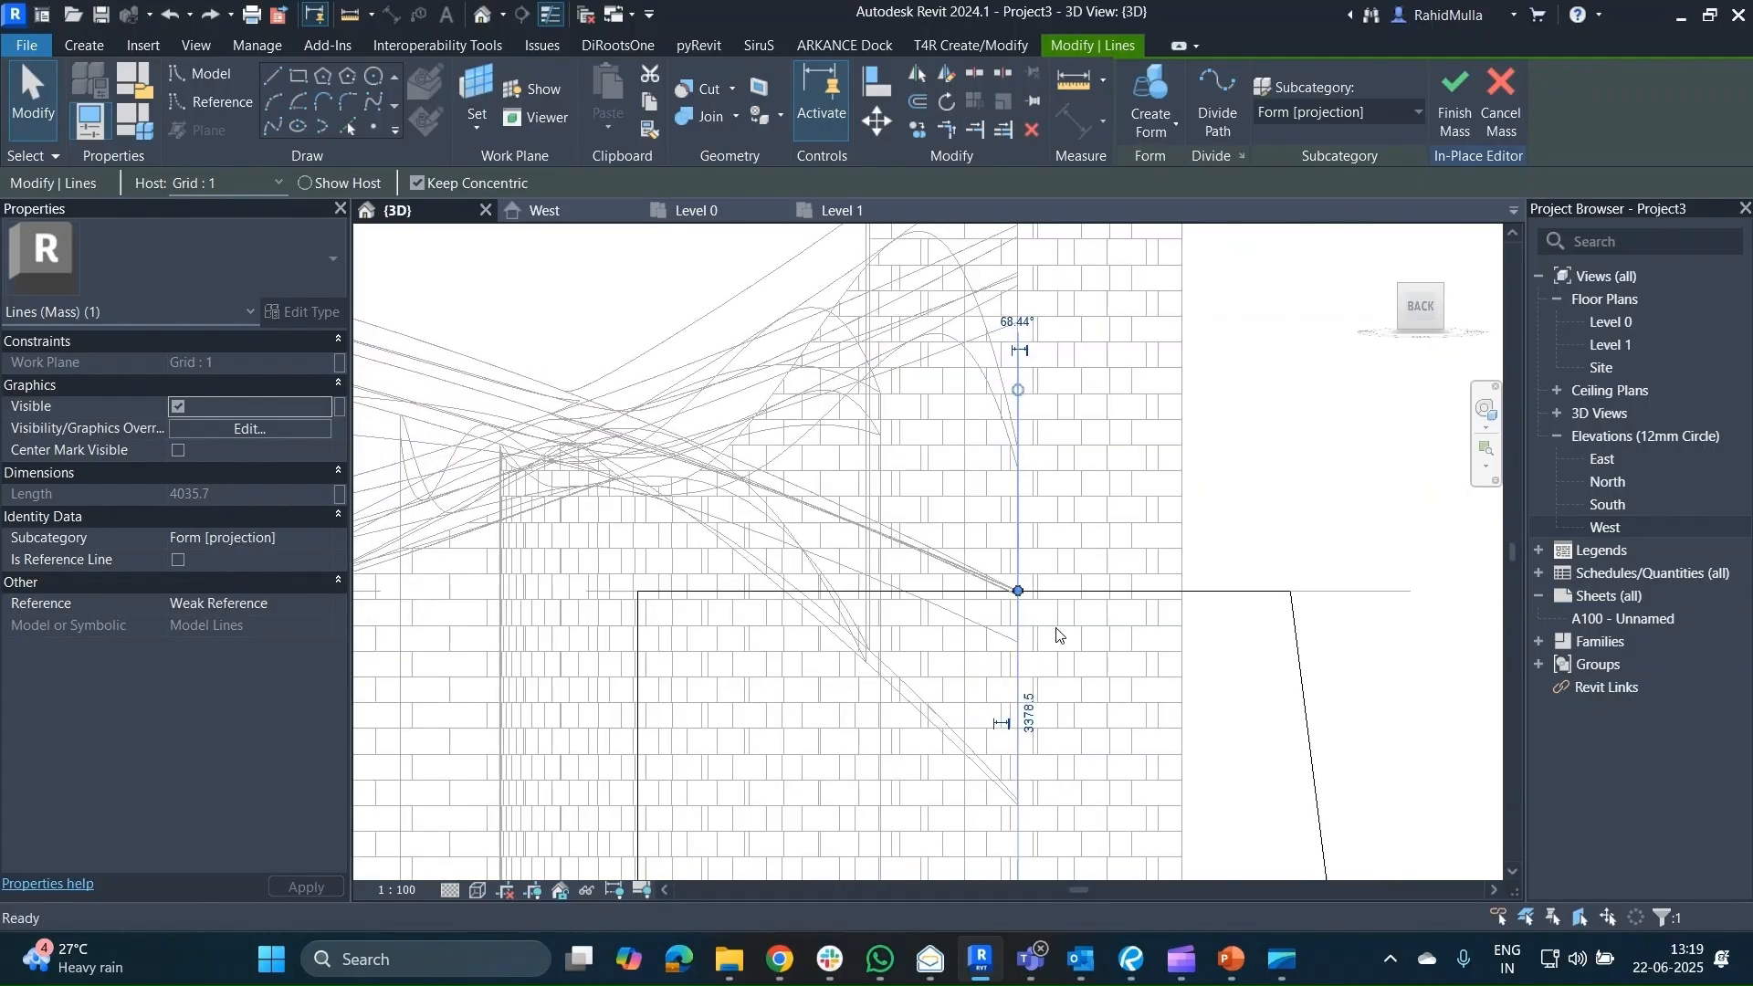
click(1018, 592)
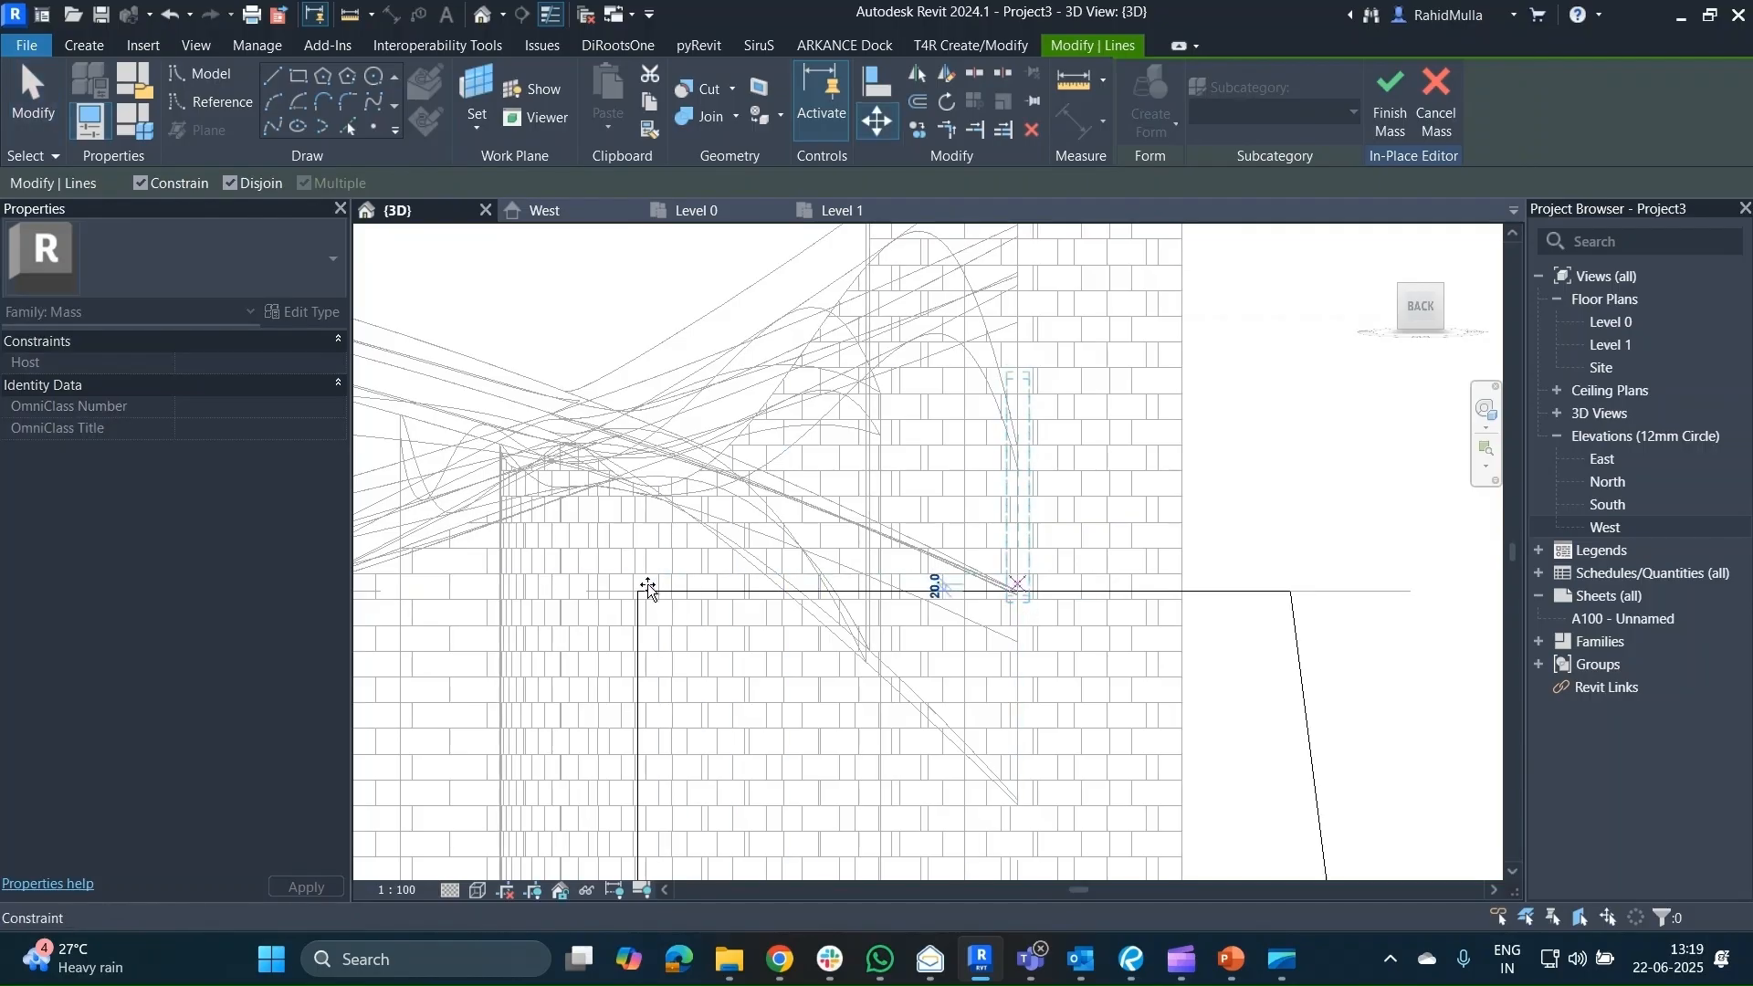
click(169, 184)
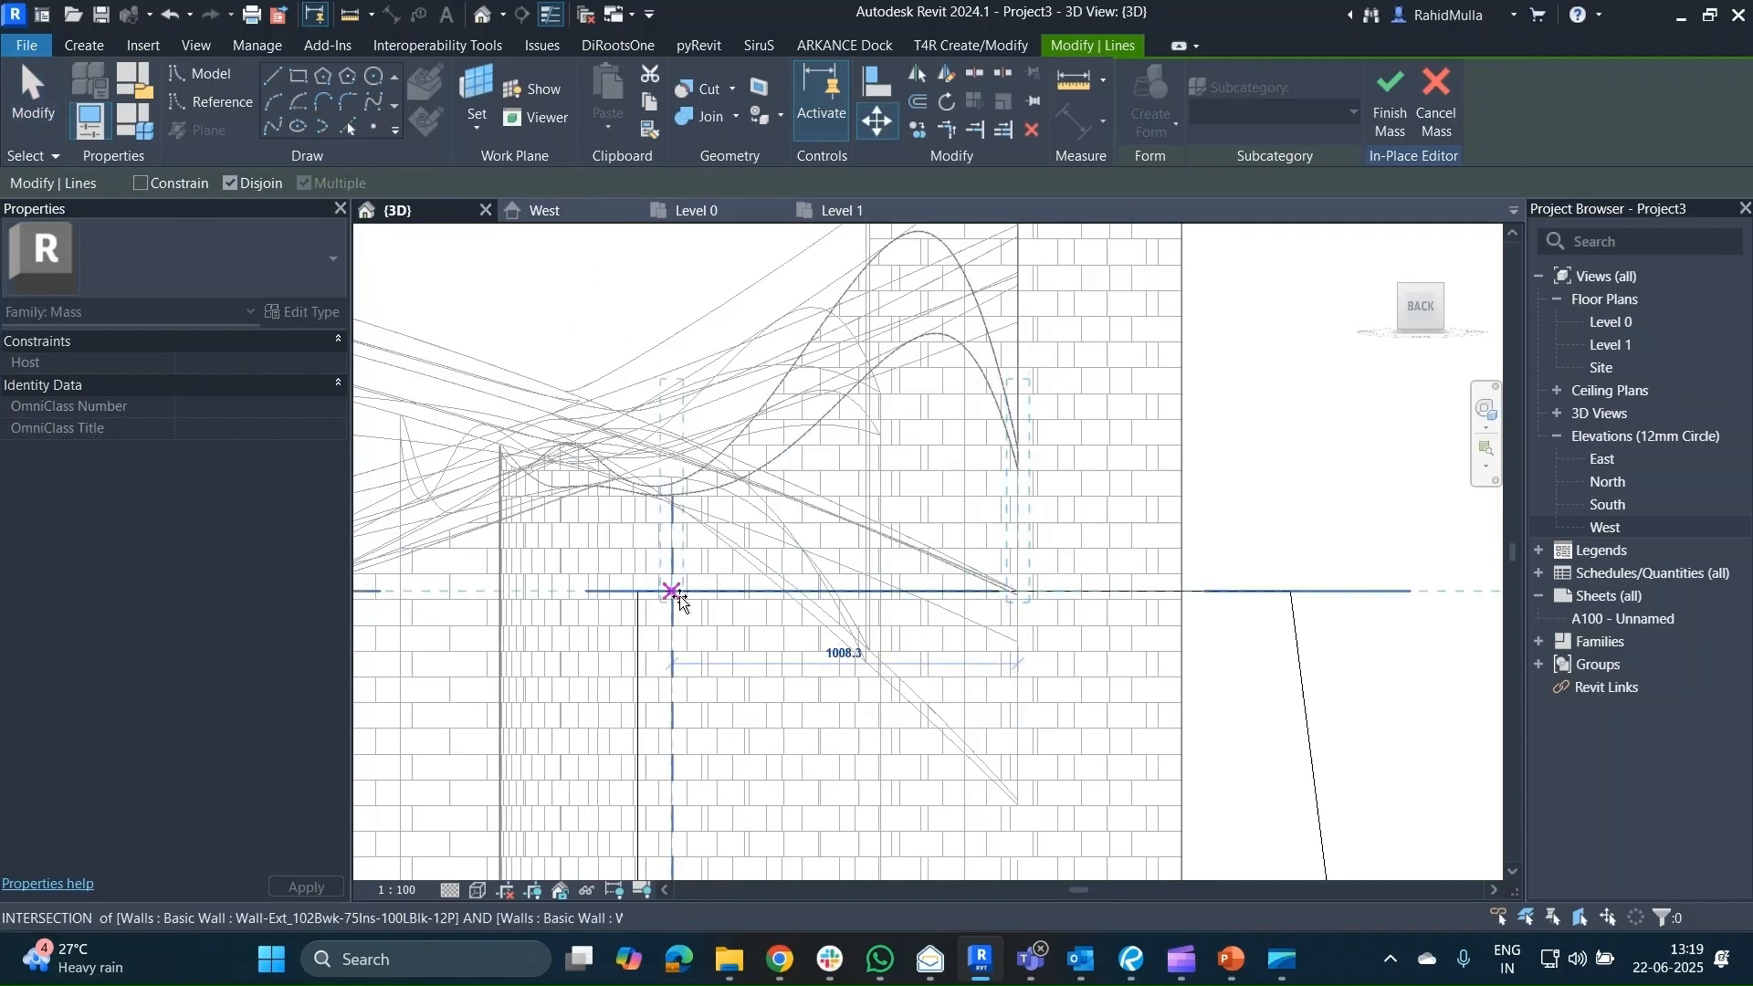
click(641, 593)
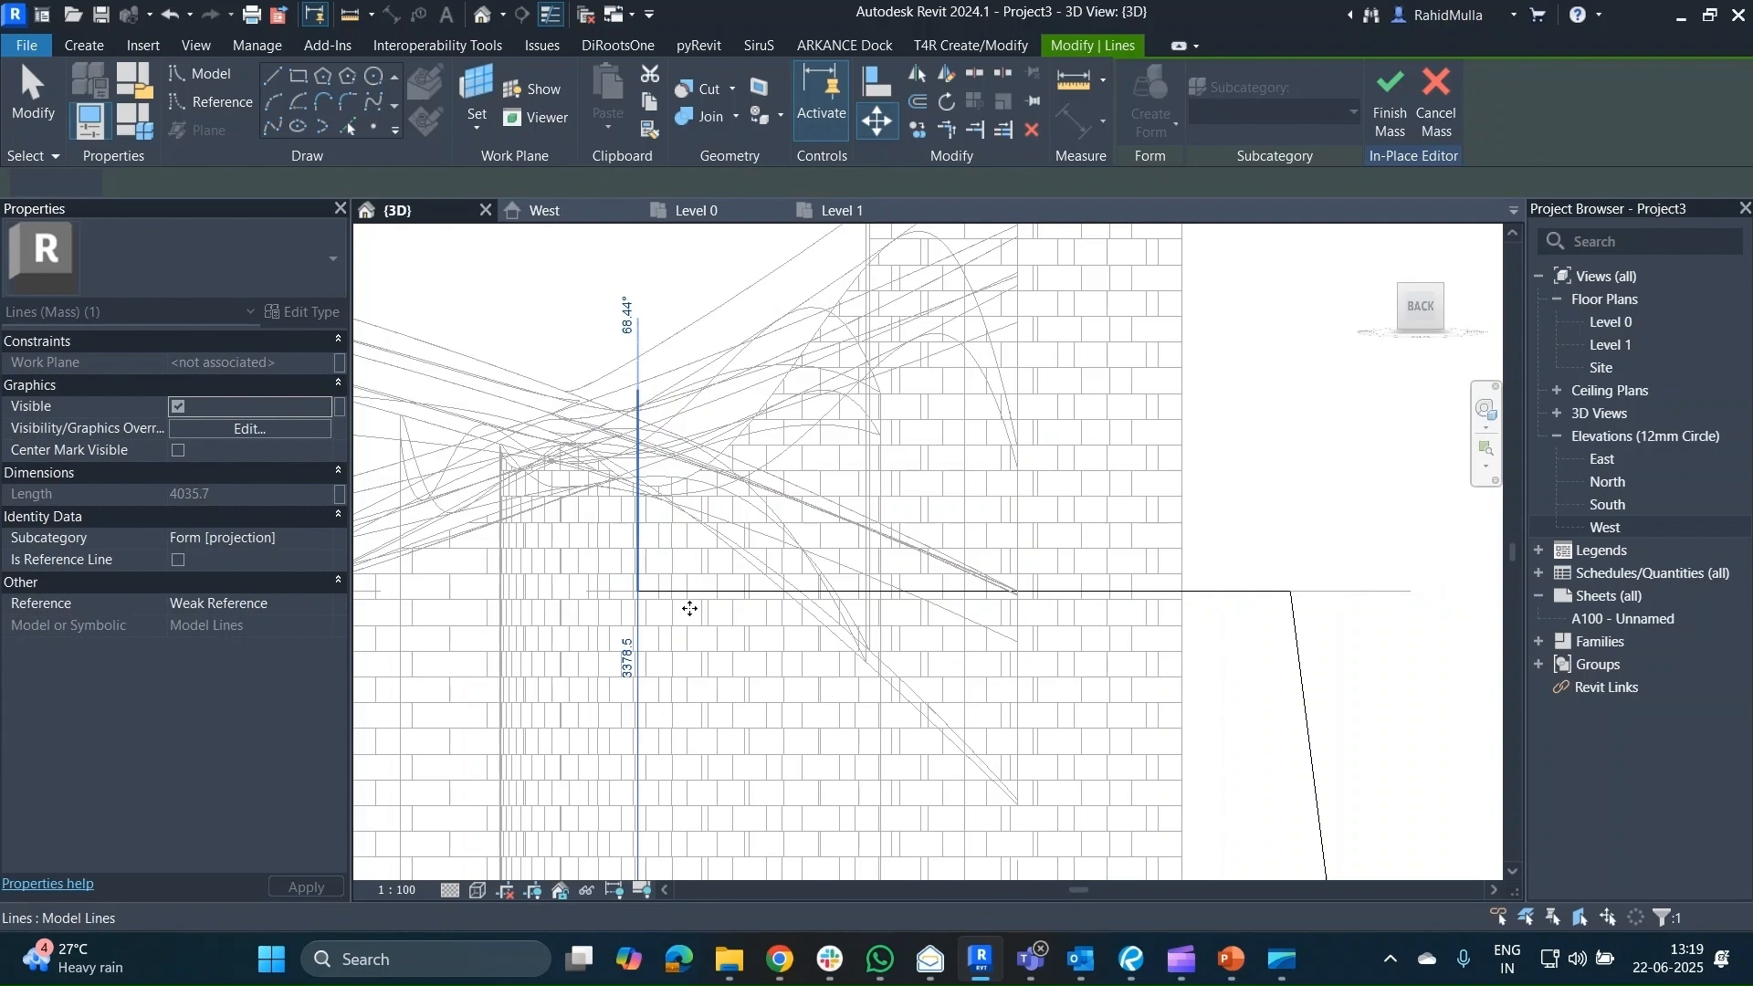
shift+middle_drag(688, 606, 596, 747)
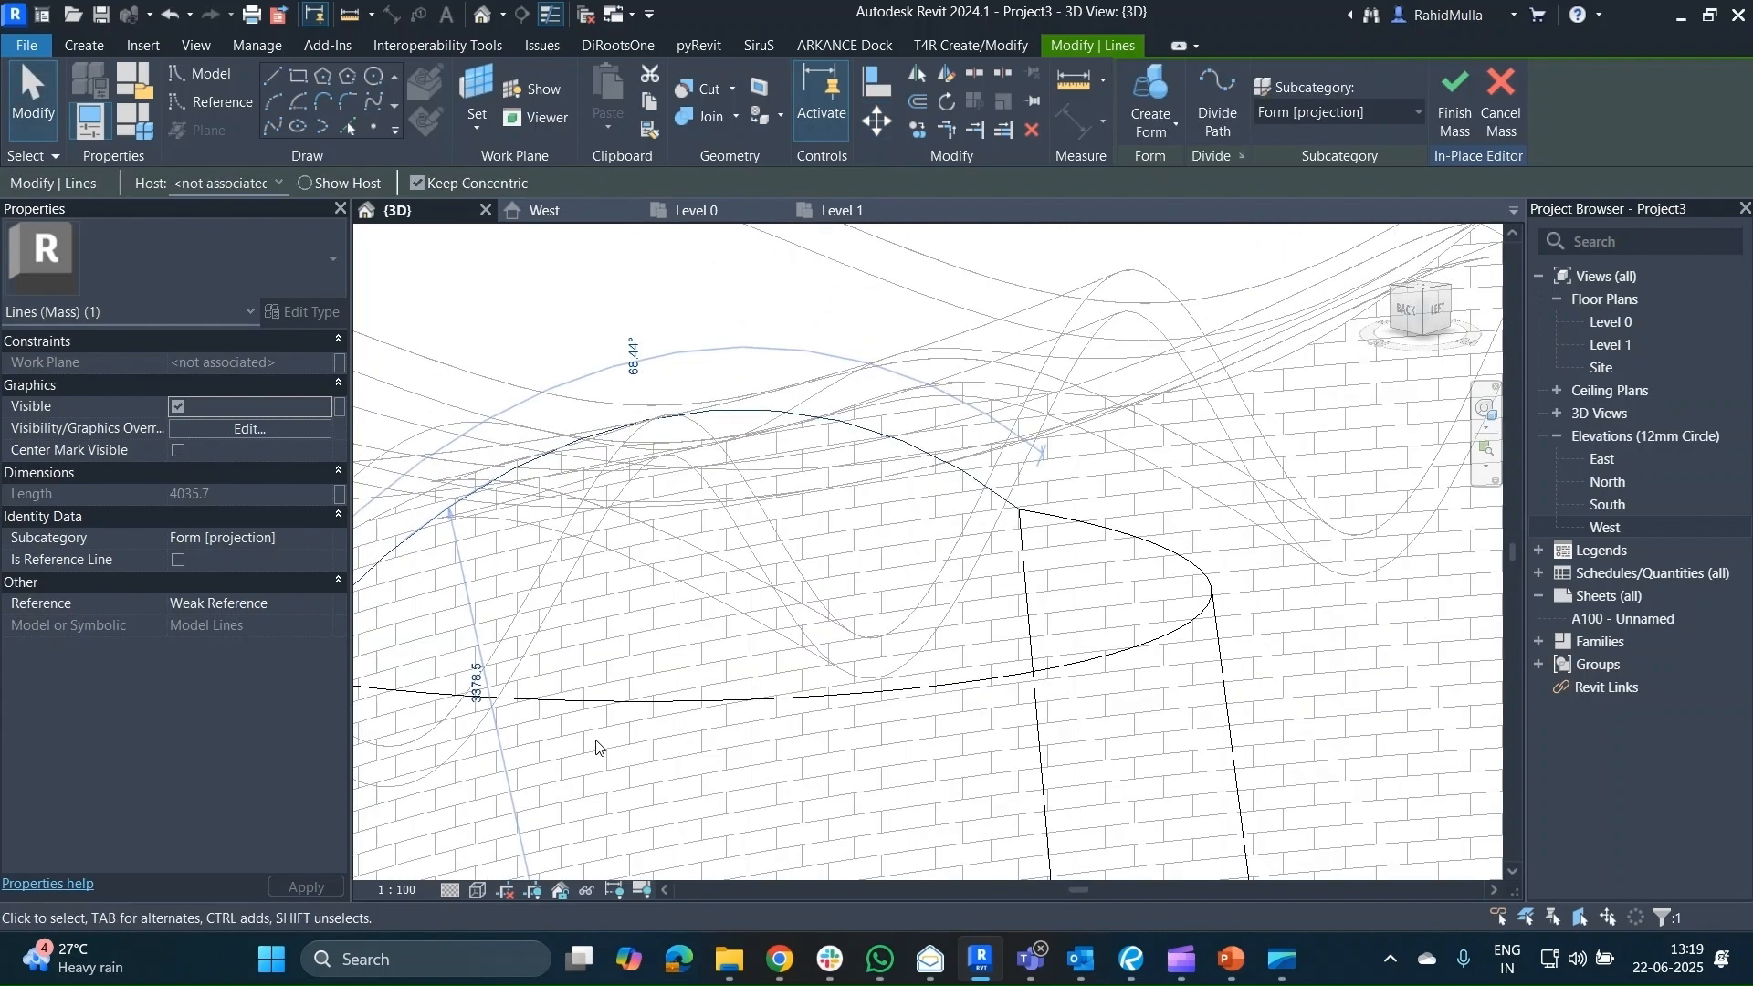
key(Escape)
Copy the arc, with Constrain off, from the flat side to the outermost point of the mass's curved top edge.
click(851, 423)
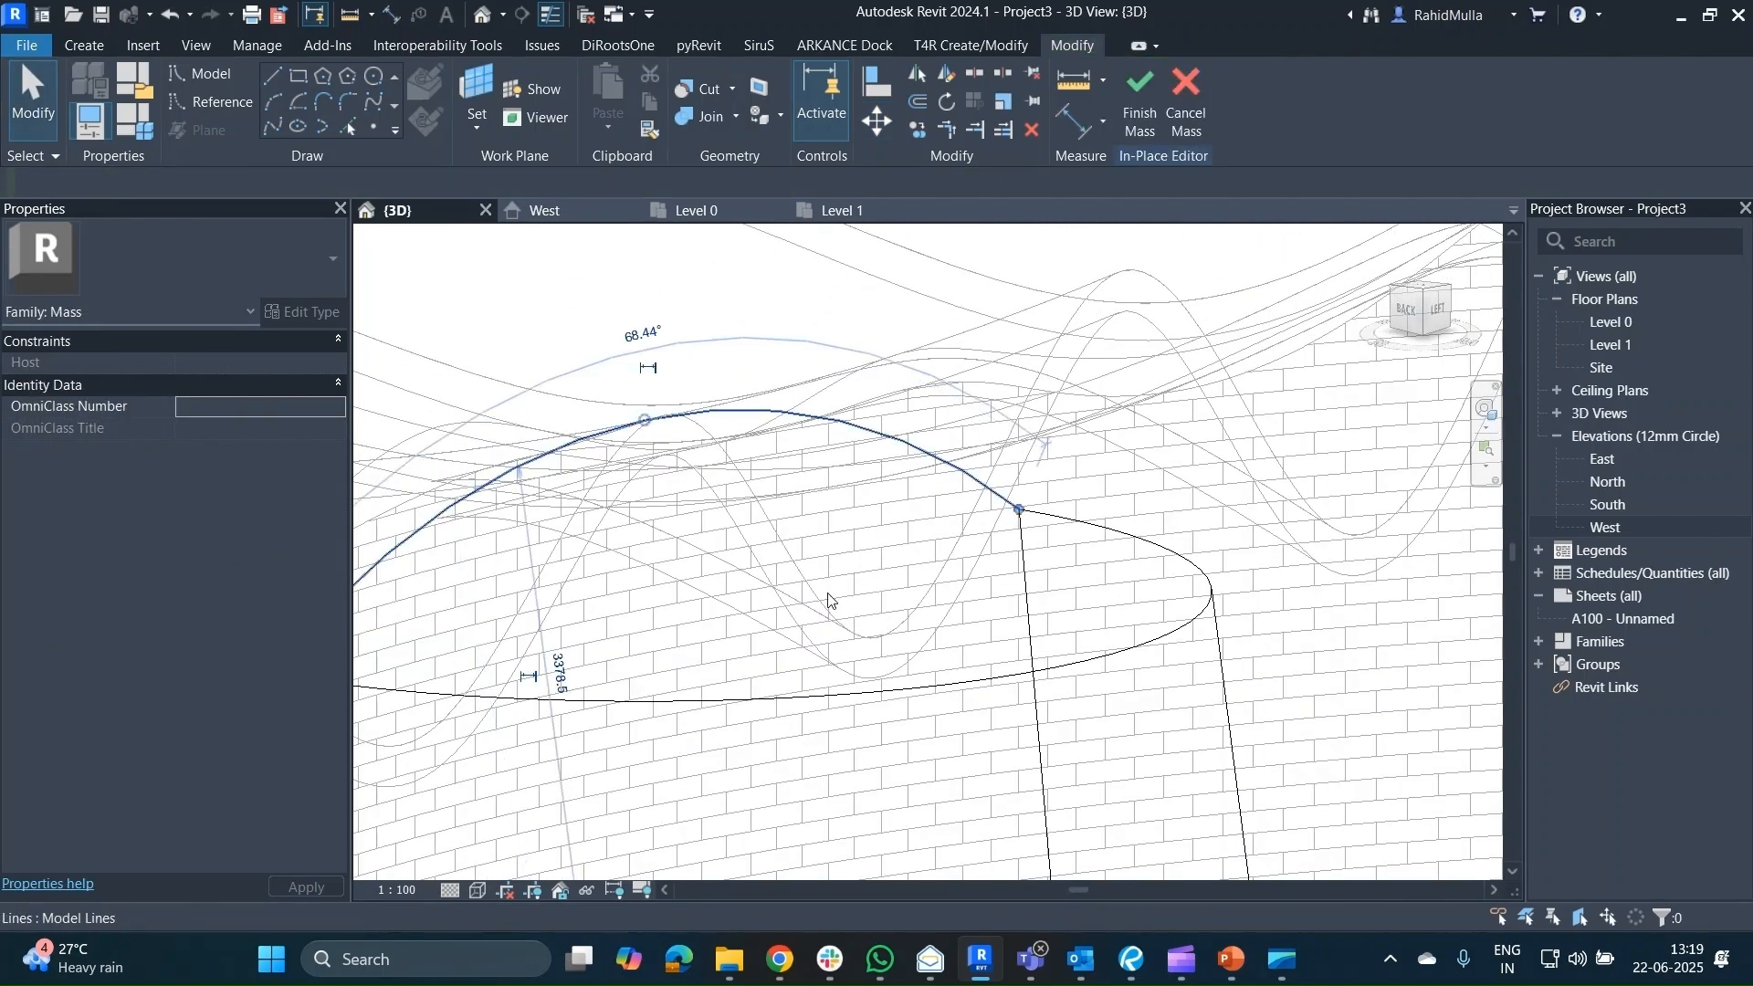
shift+middle_drag(829, 599, 819, 622)
shift+middle_drag(841, 634, 887, 627)
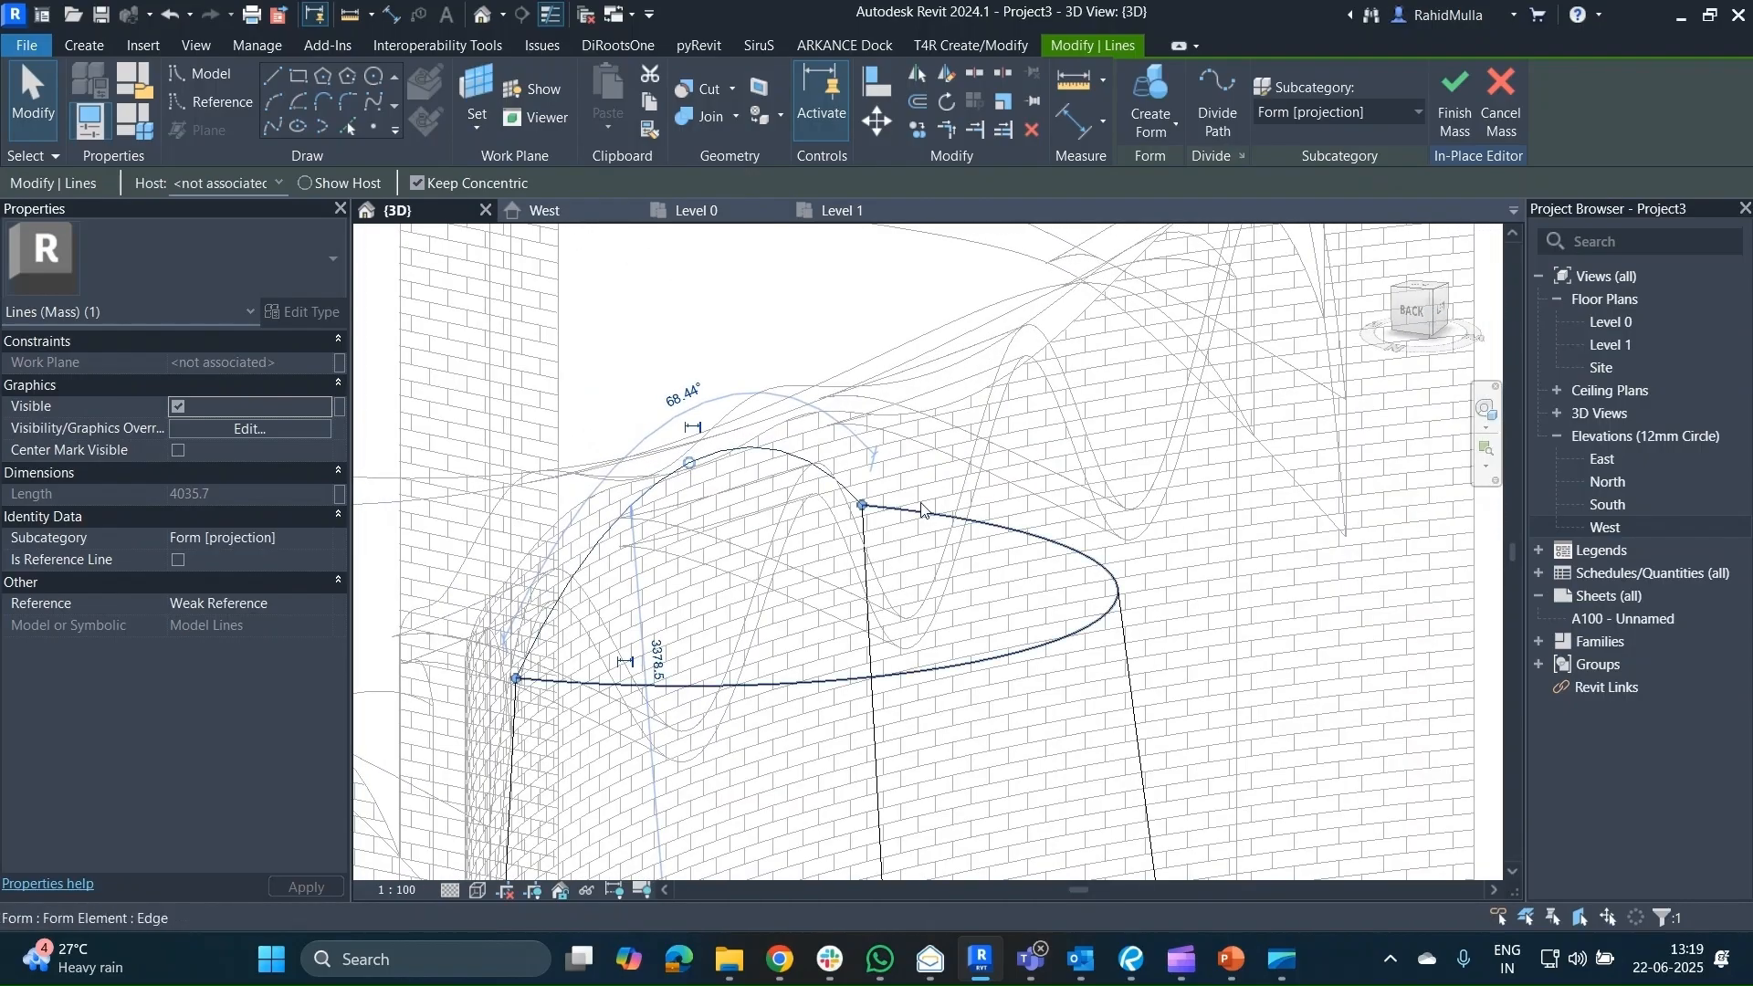
key(Escape)
click(754, 446)
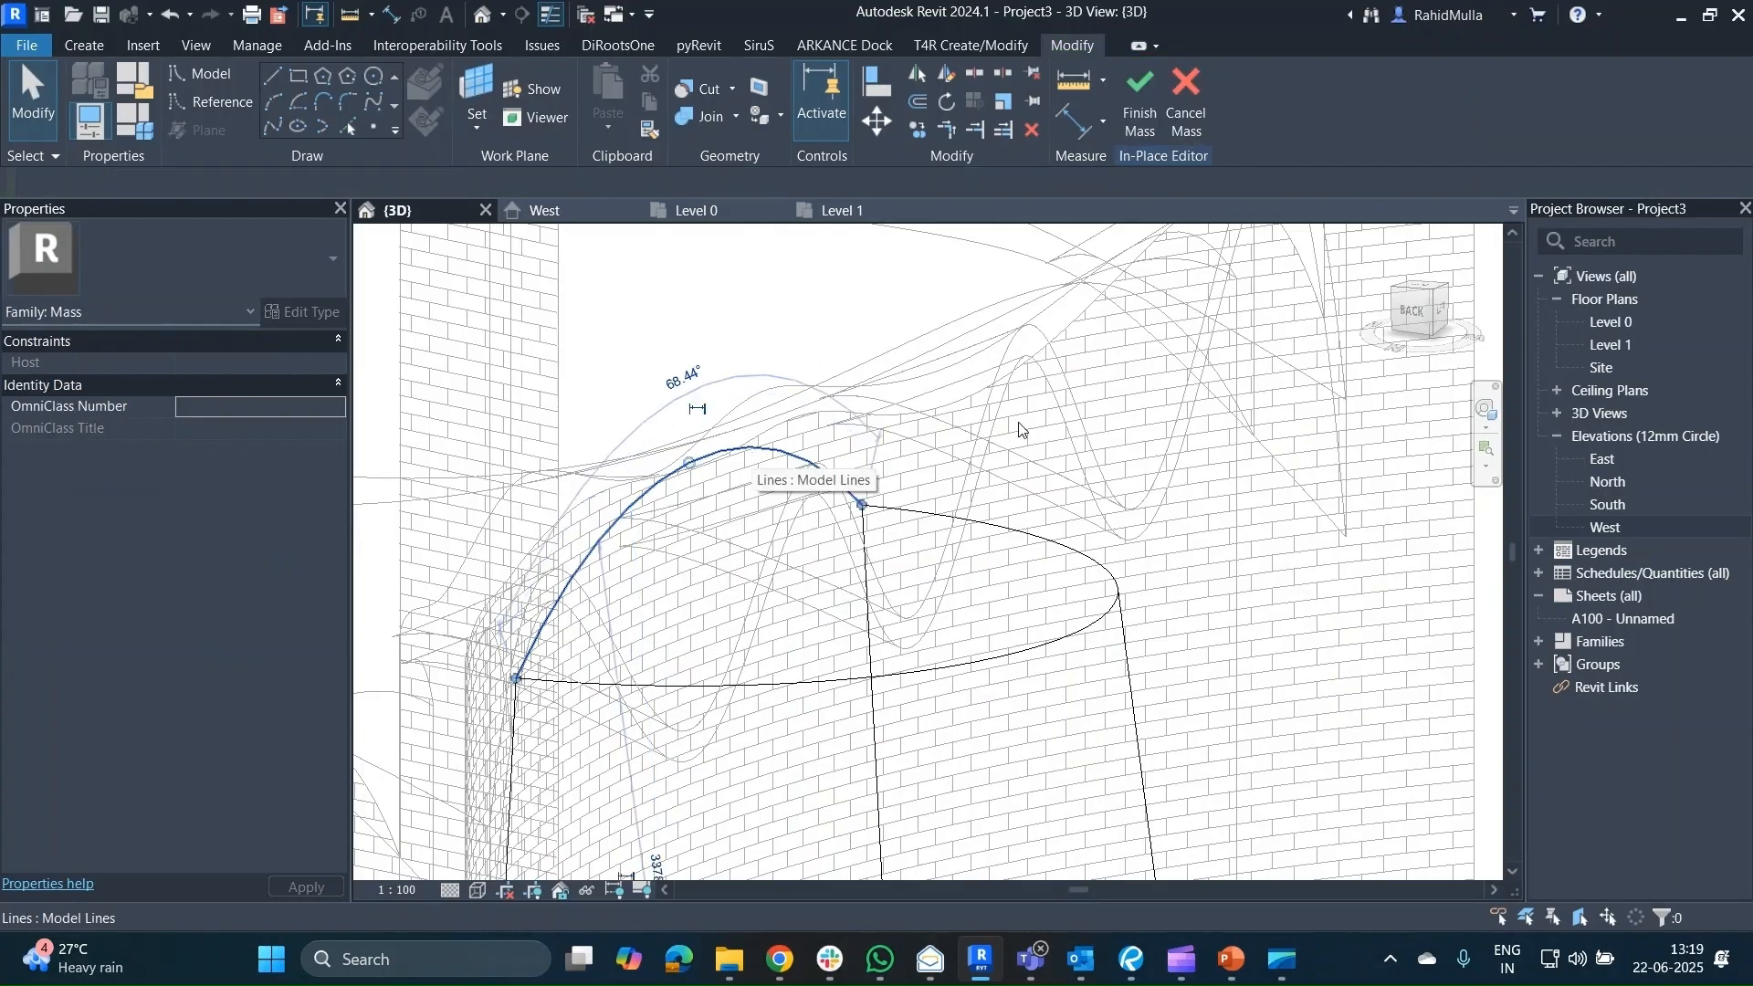
click(1421, 315)
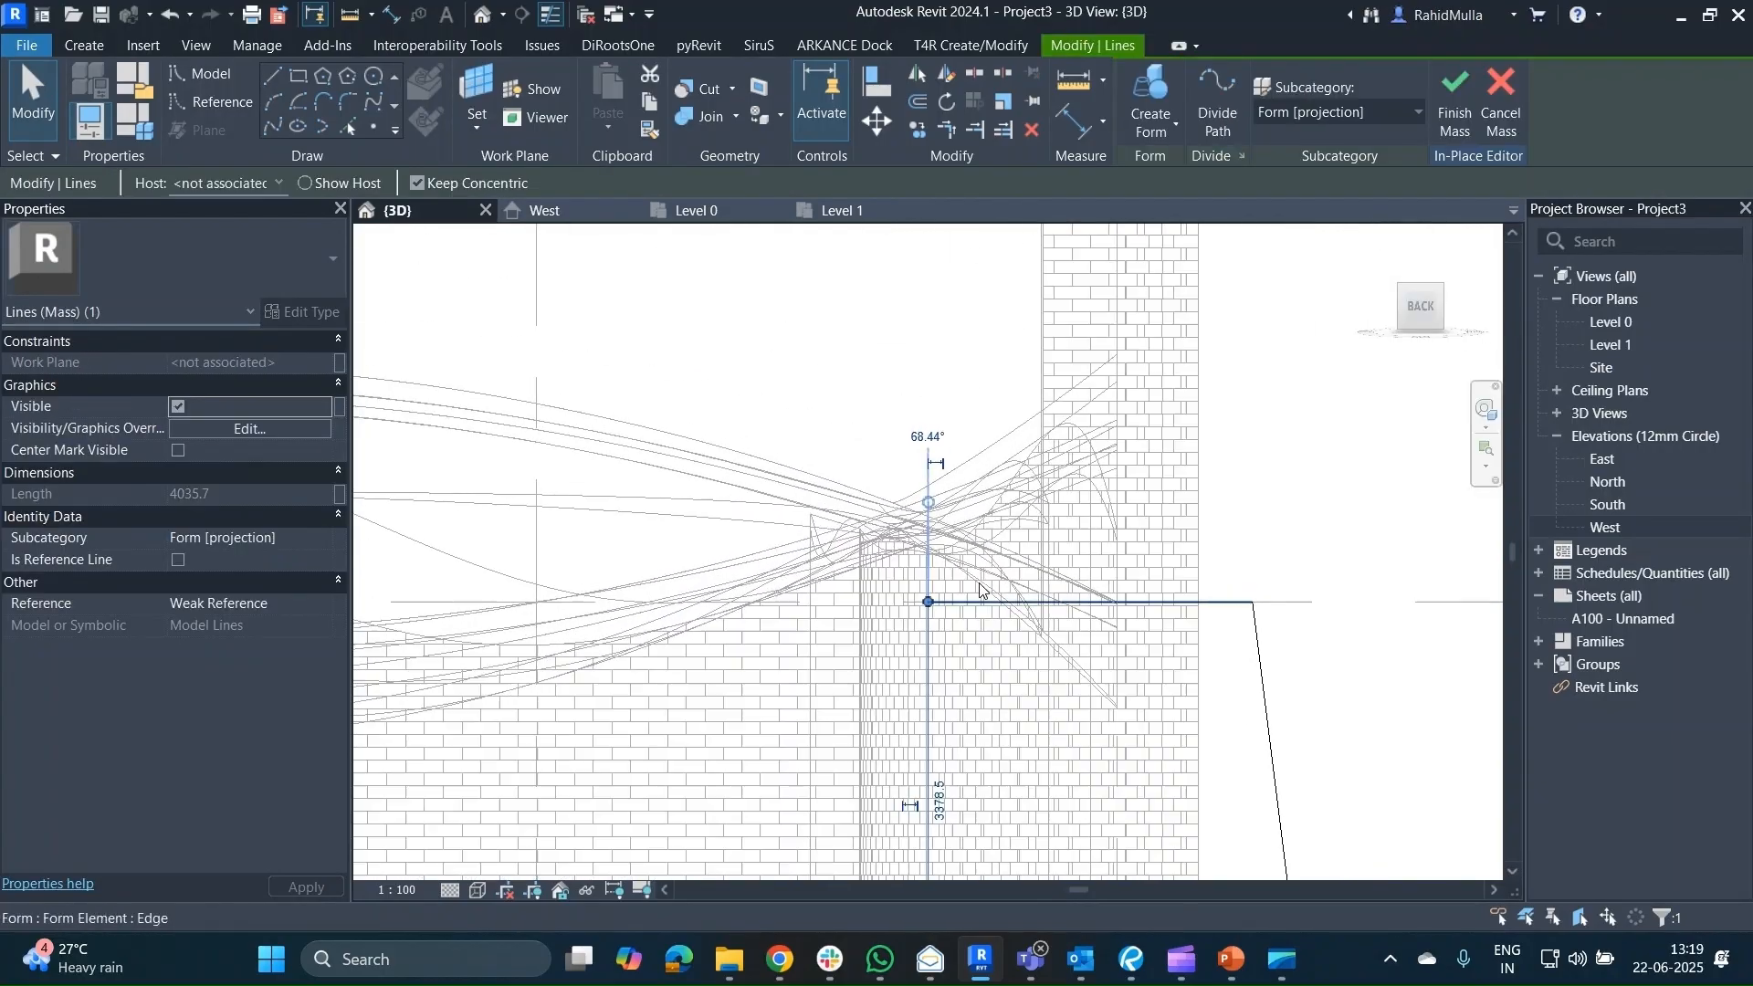
key(c)
key(o)
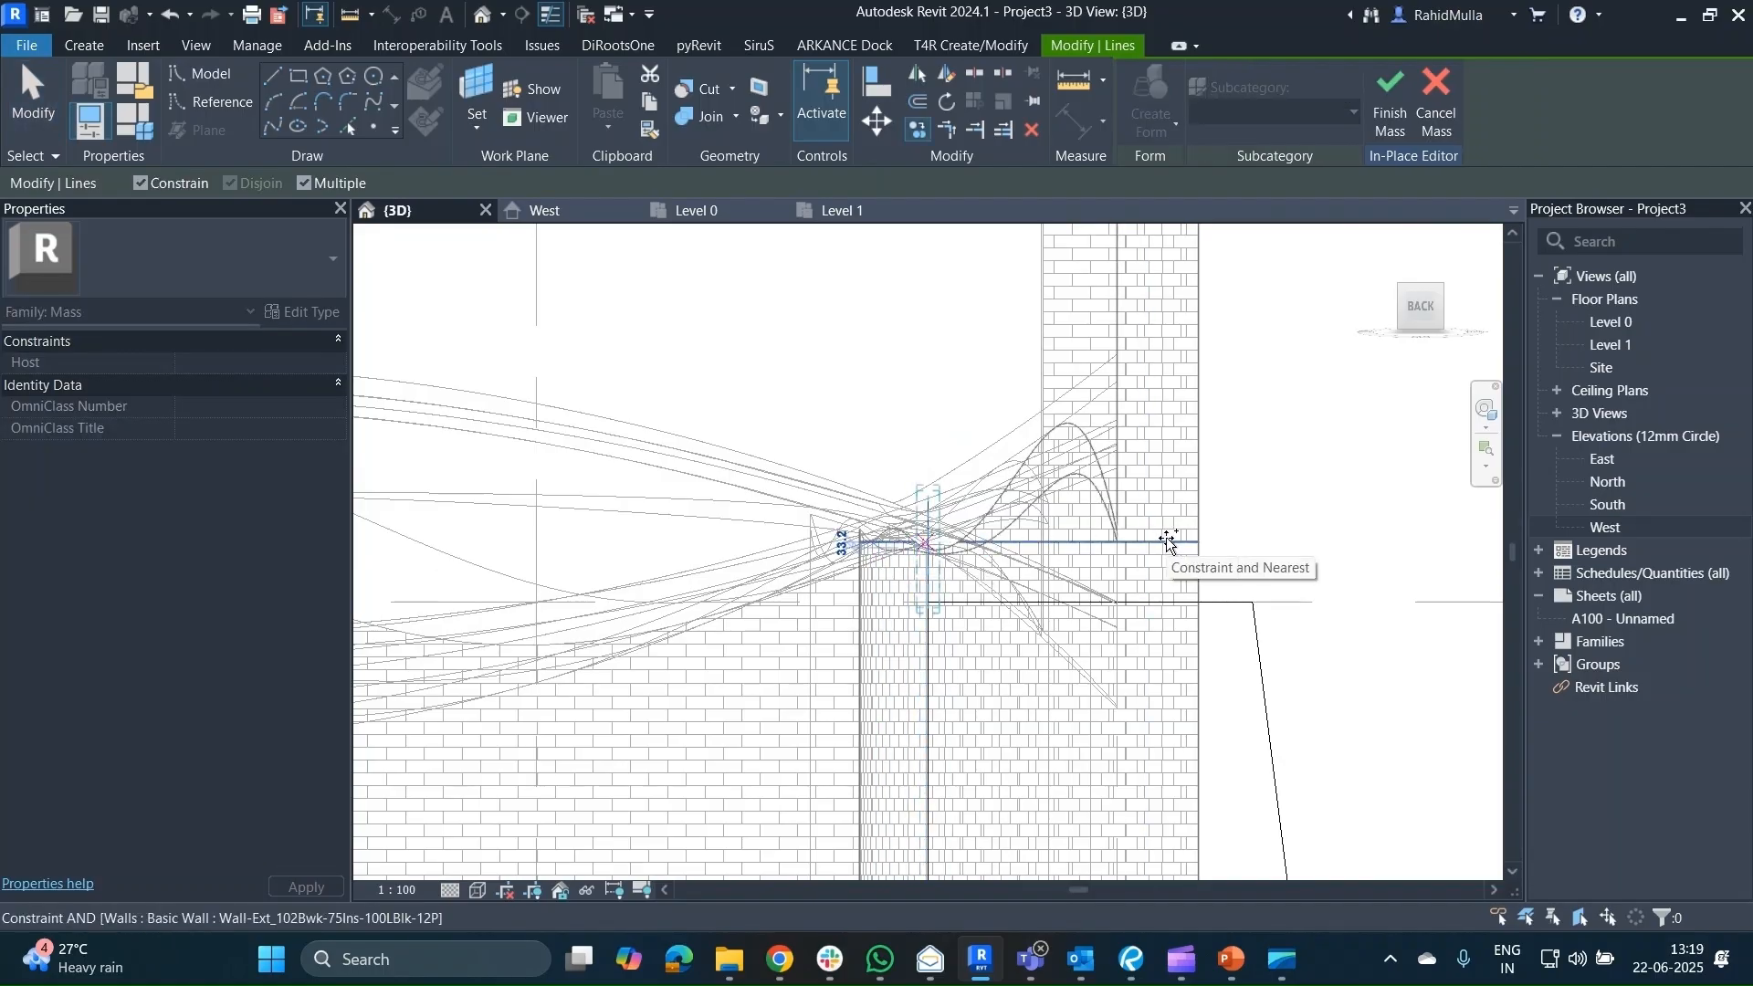
key(Escape)
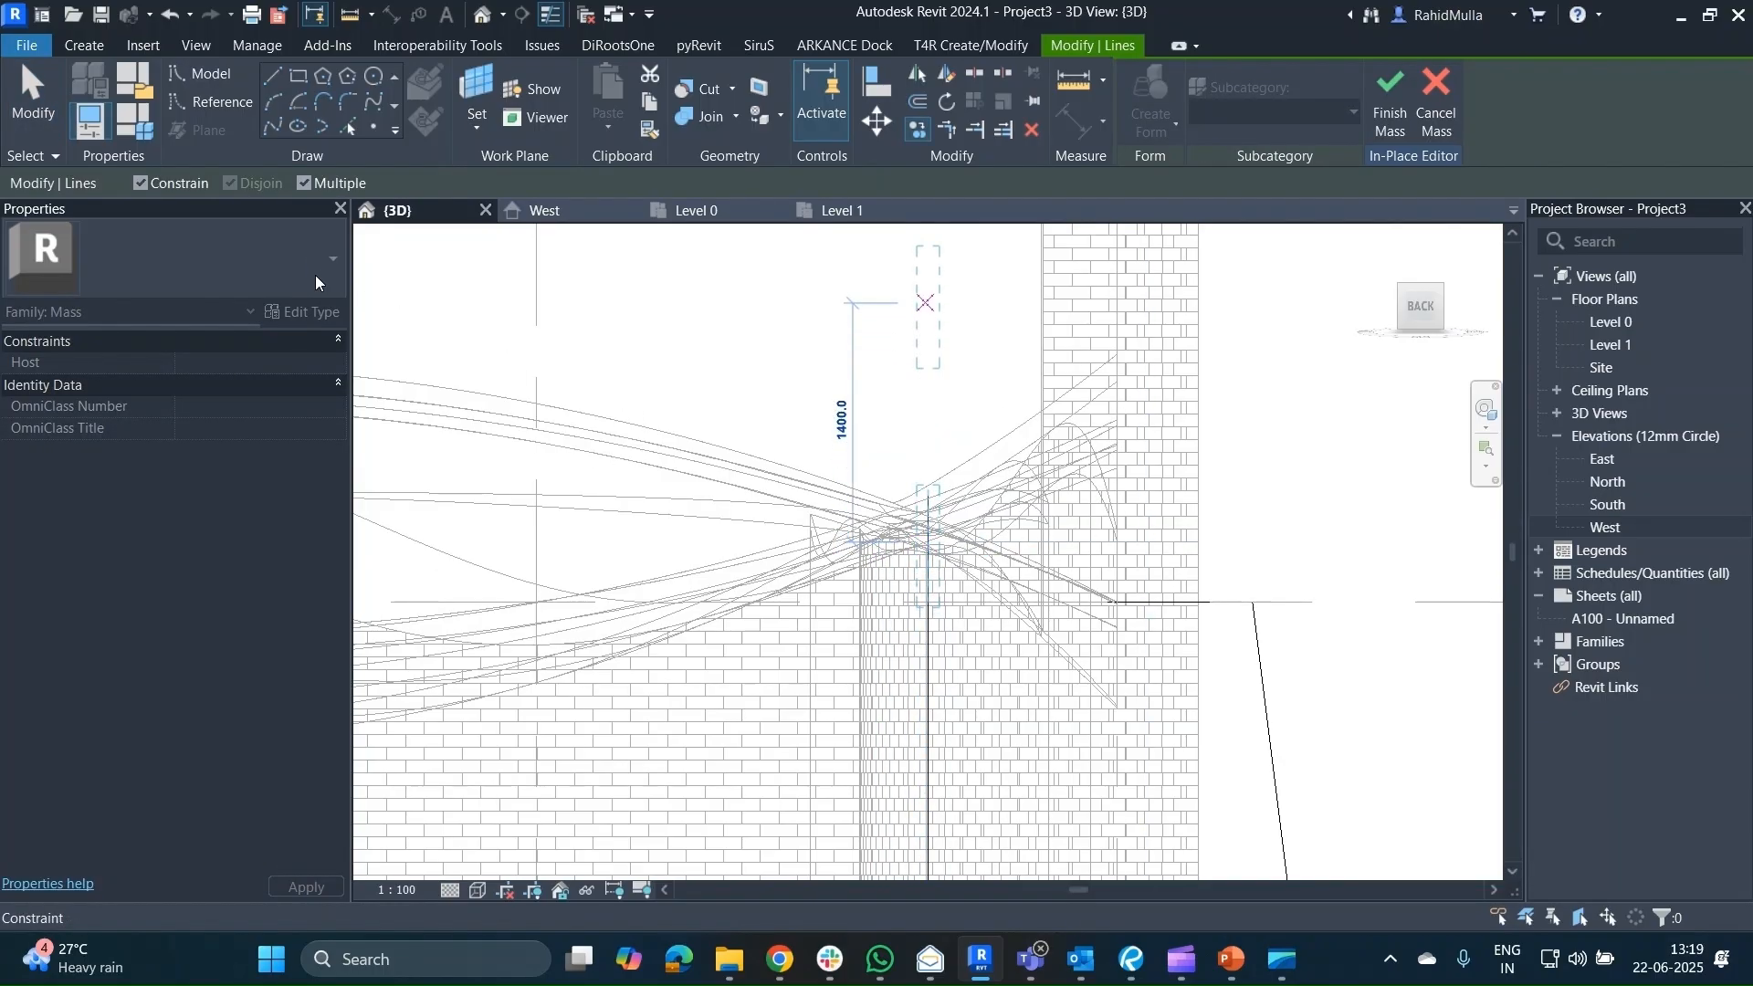
click(183, 189)
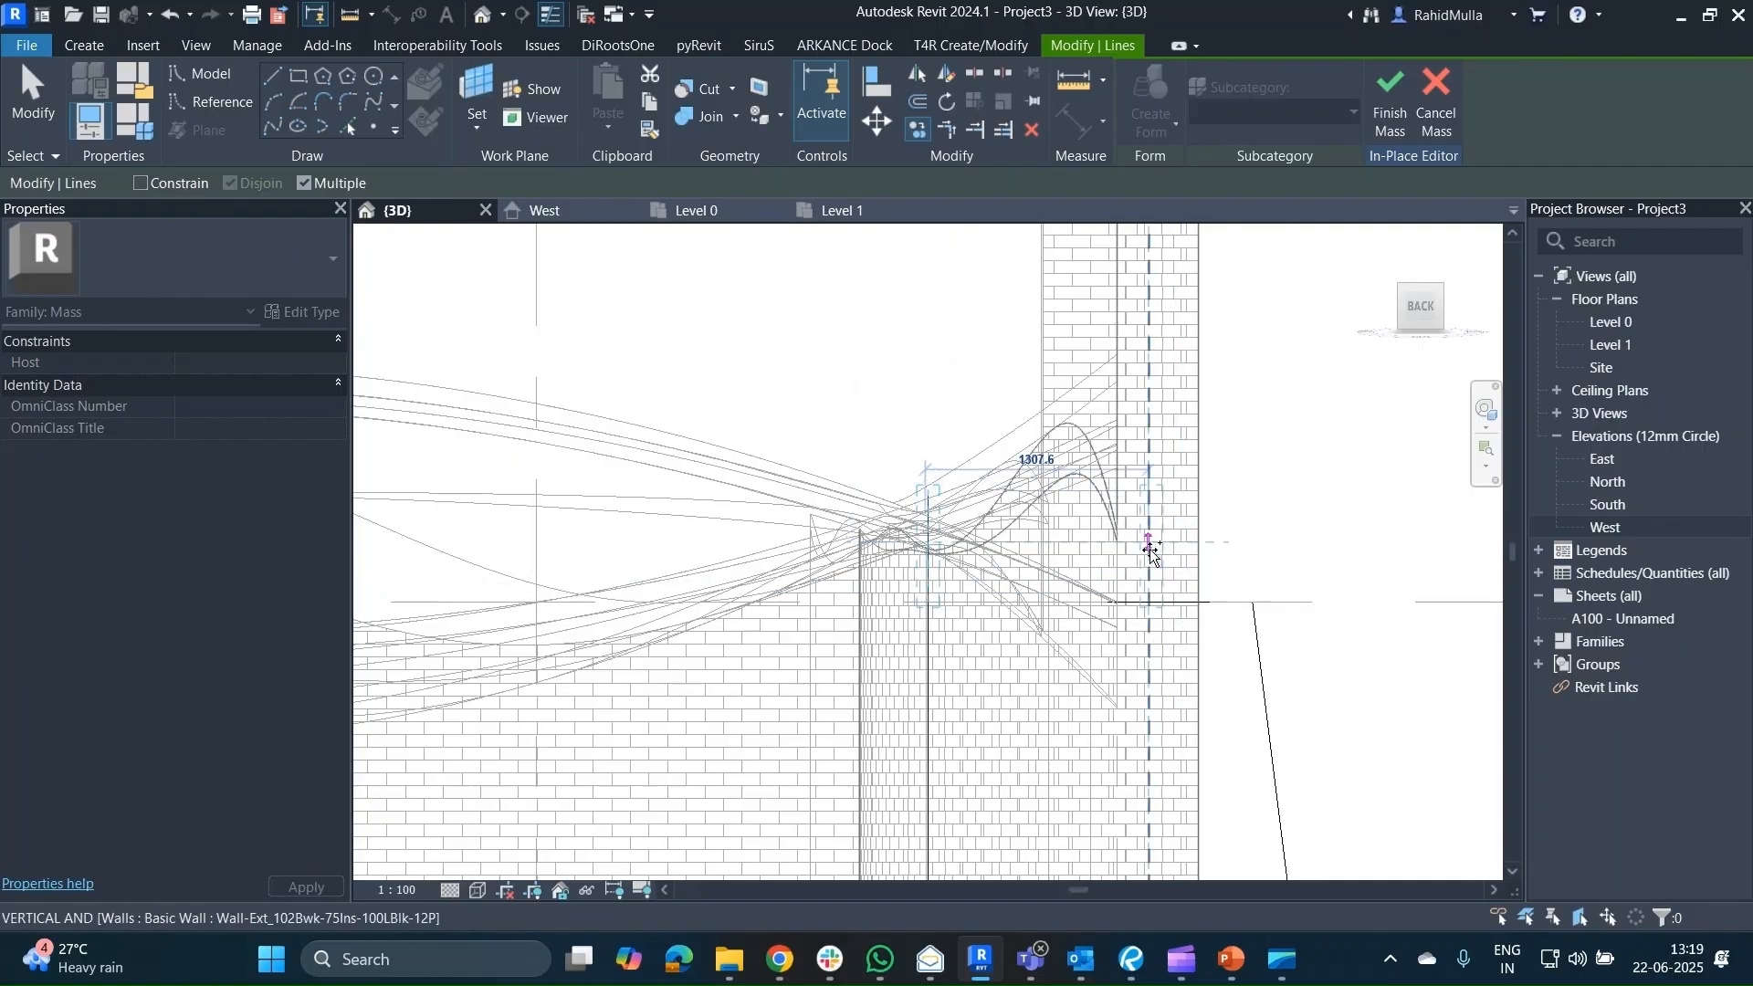
click(1249, 548)
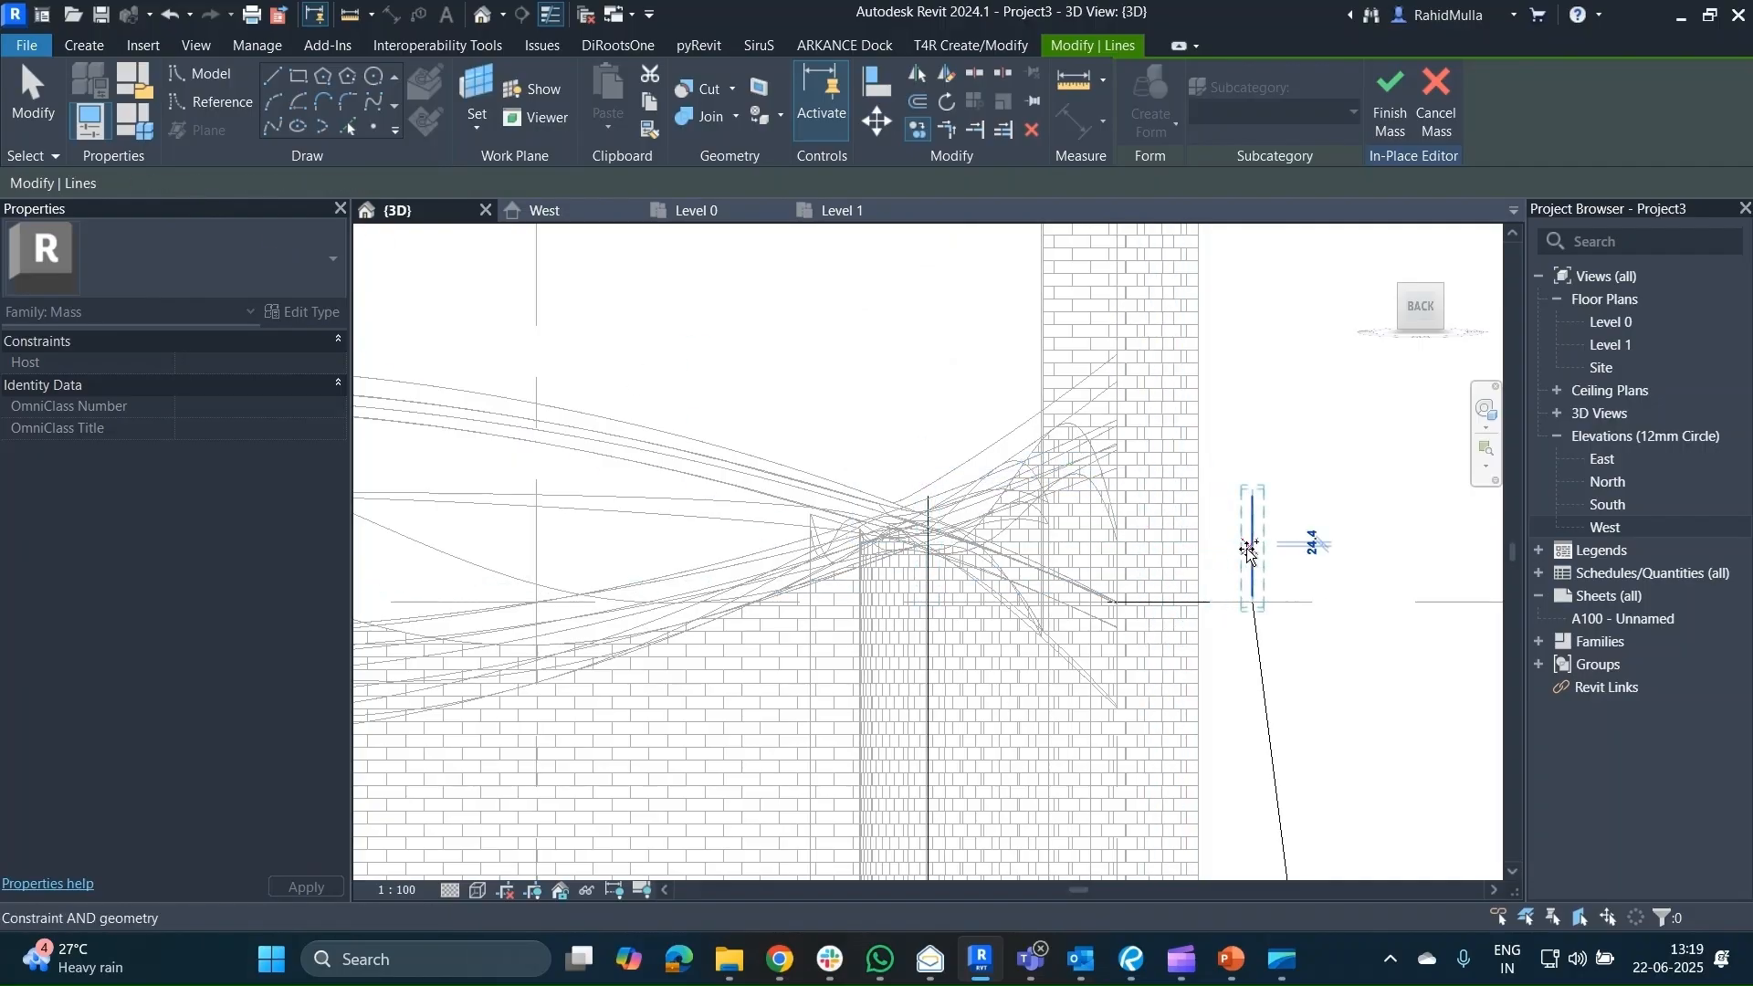
key(Escape)
shift+middle_drag(1122, 619, 1055, 652)
key(Escape)
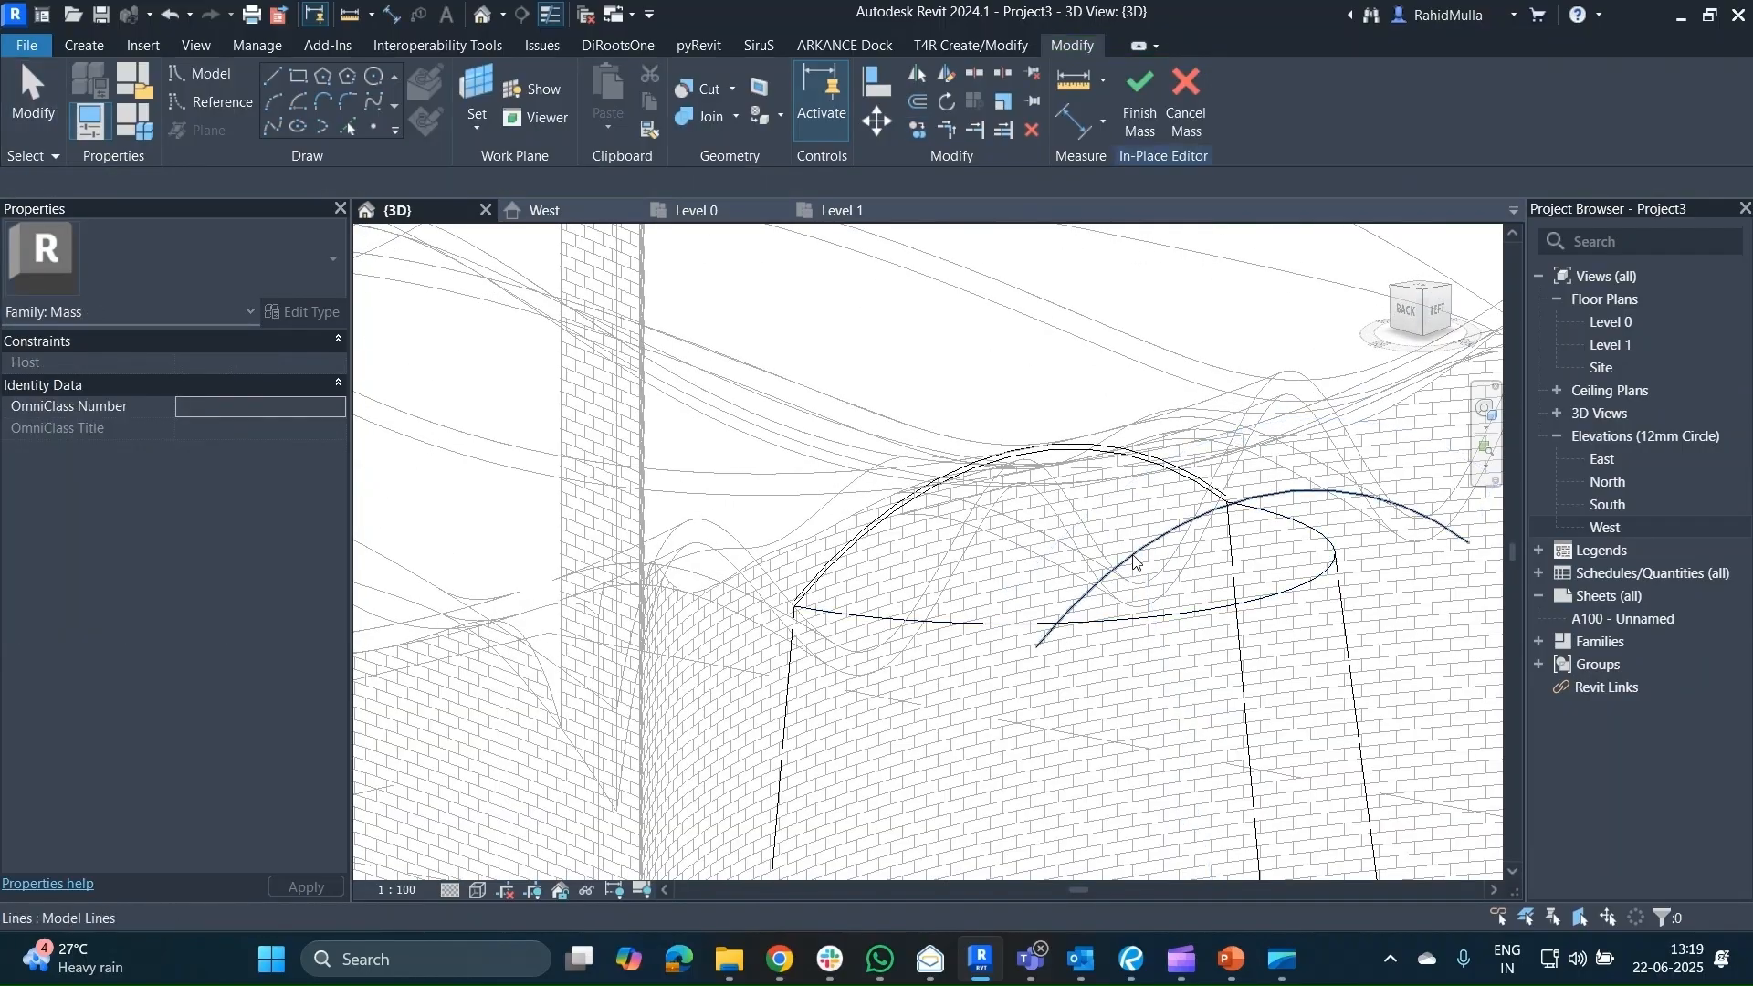
Shorten the copied outer arc to about 3430 mm by pulling one end inward in the left view.
mouse_move(1135, 563)
shift+middle_down()
mouse_move(1085, 630)
mouse_move(1376, 437)
shift+middle_up()
click(1149, 529)
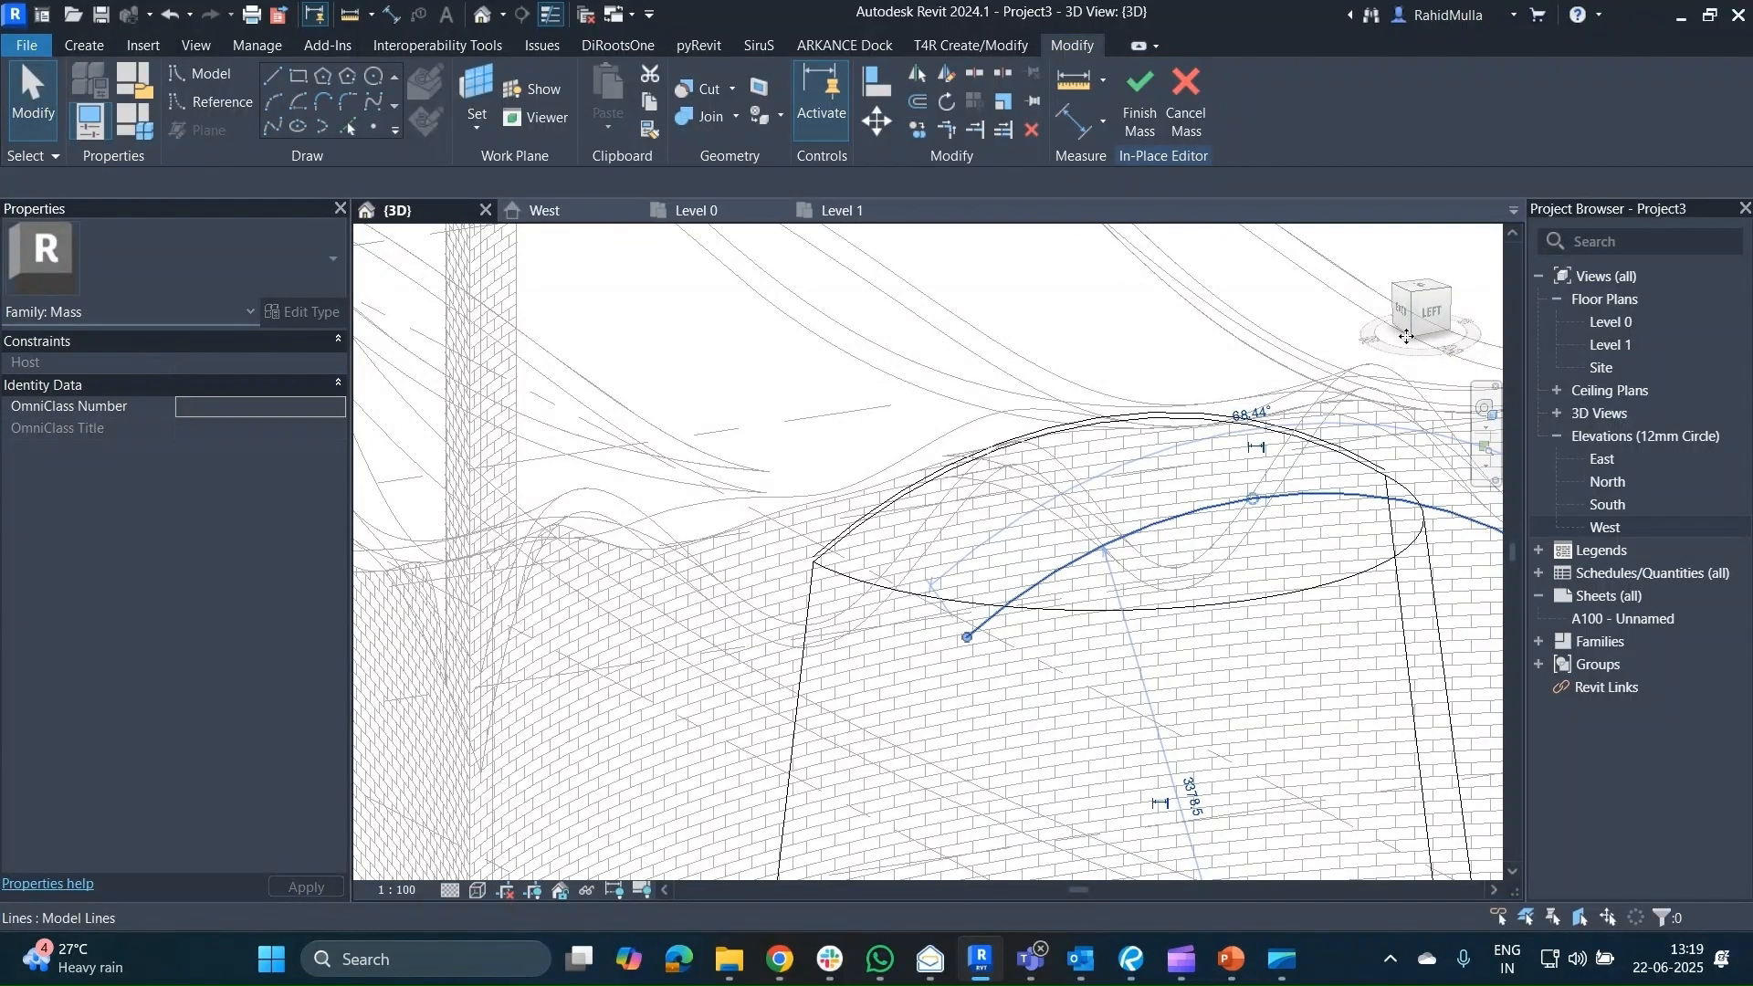
click(1433, 325)
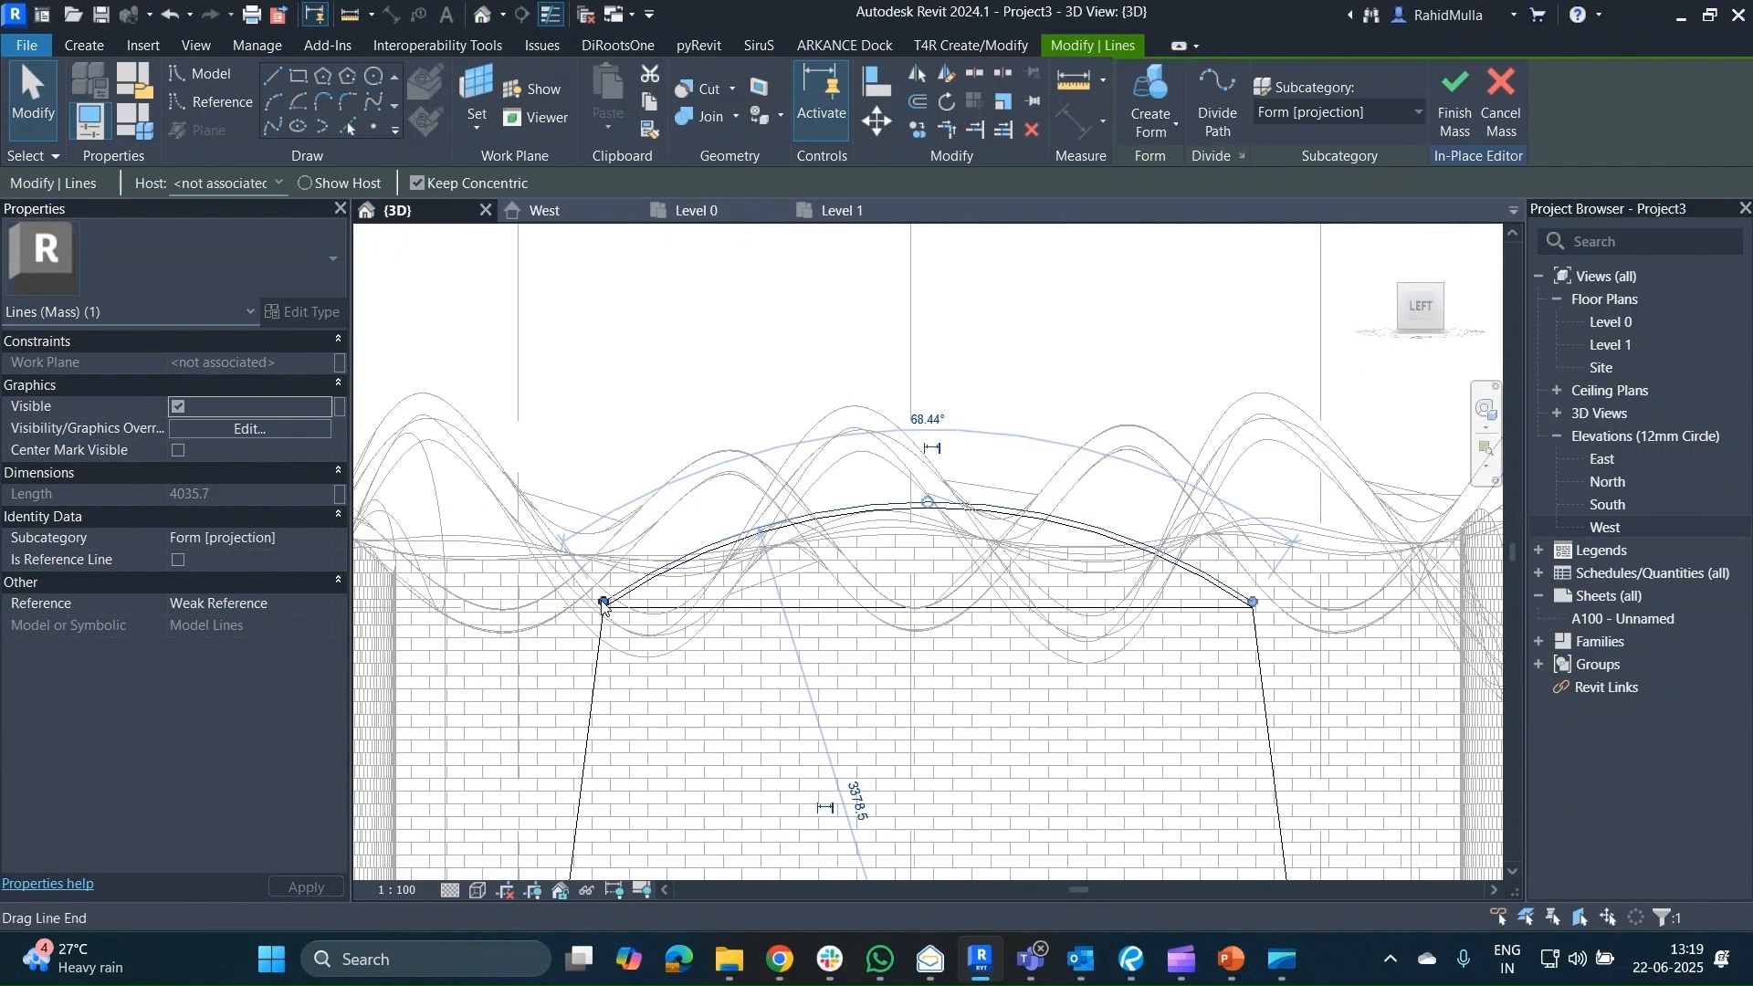
drag(604, 603, 720, 610)
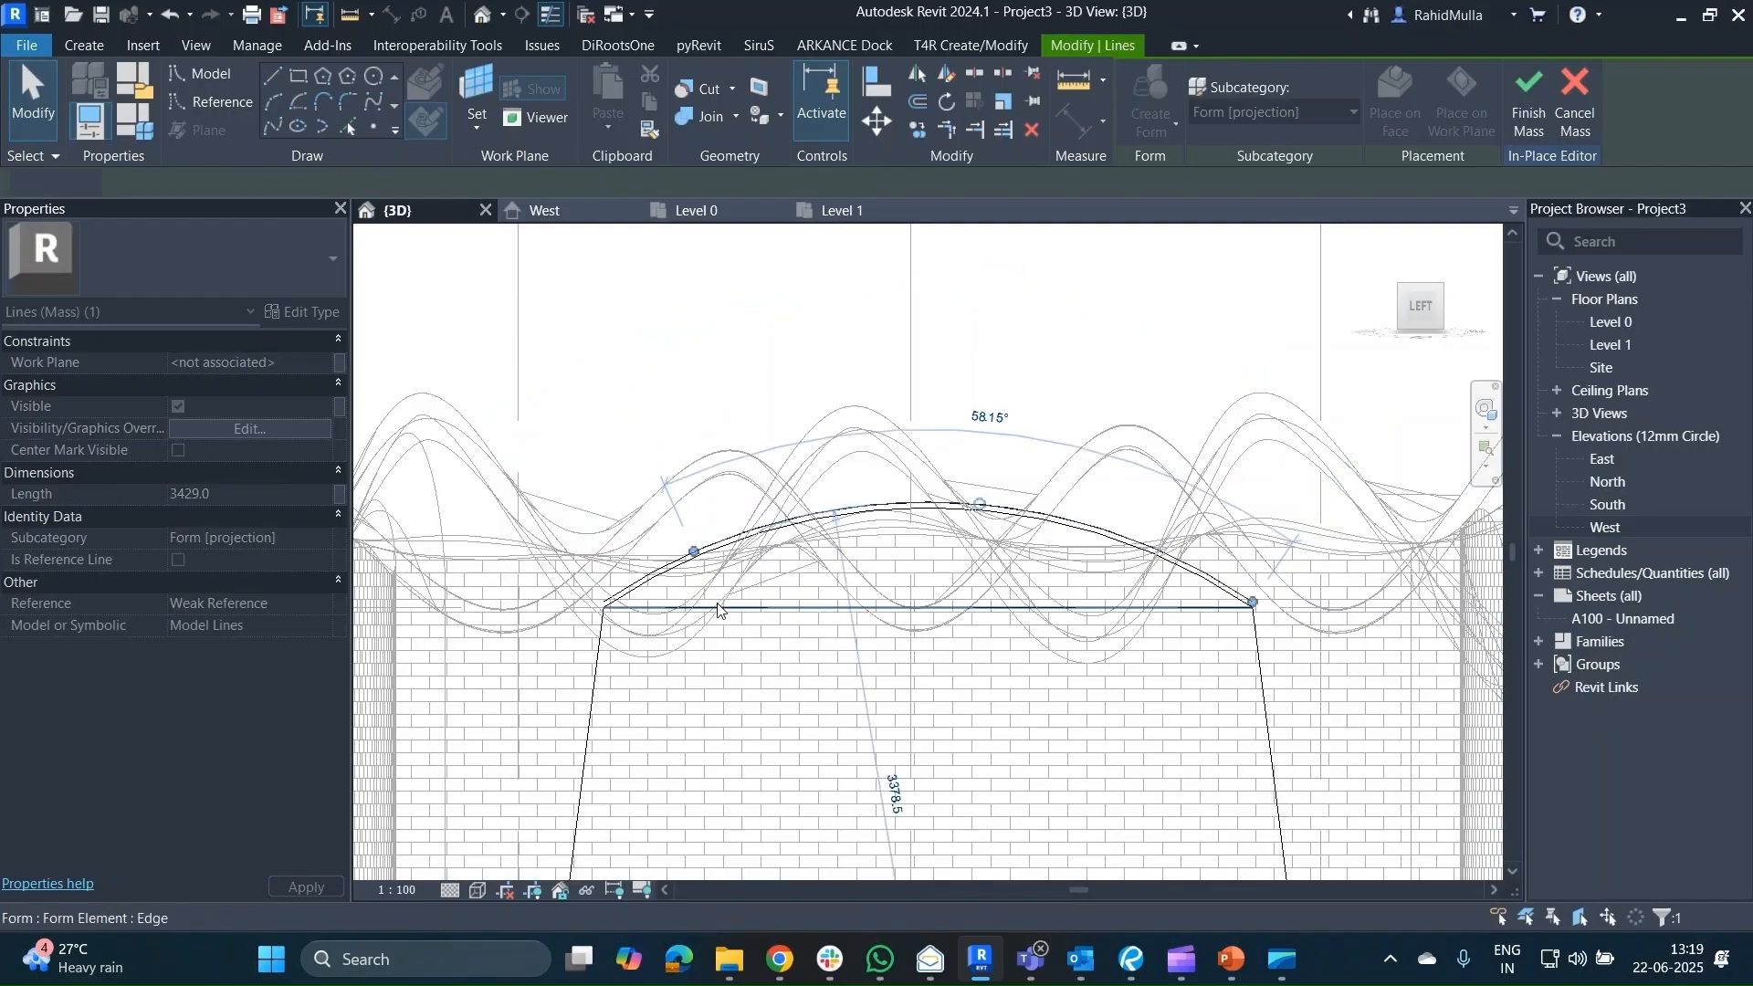
key(Escape)
shift+middle_drag(731, 617, 787, 735)
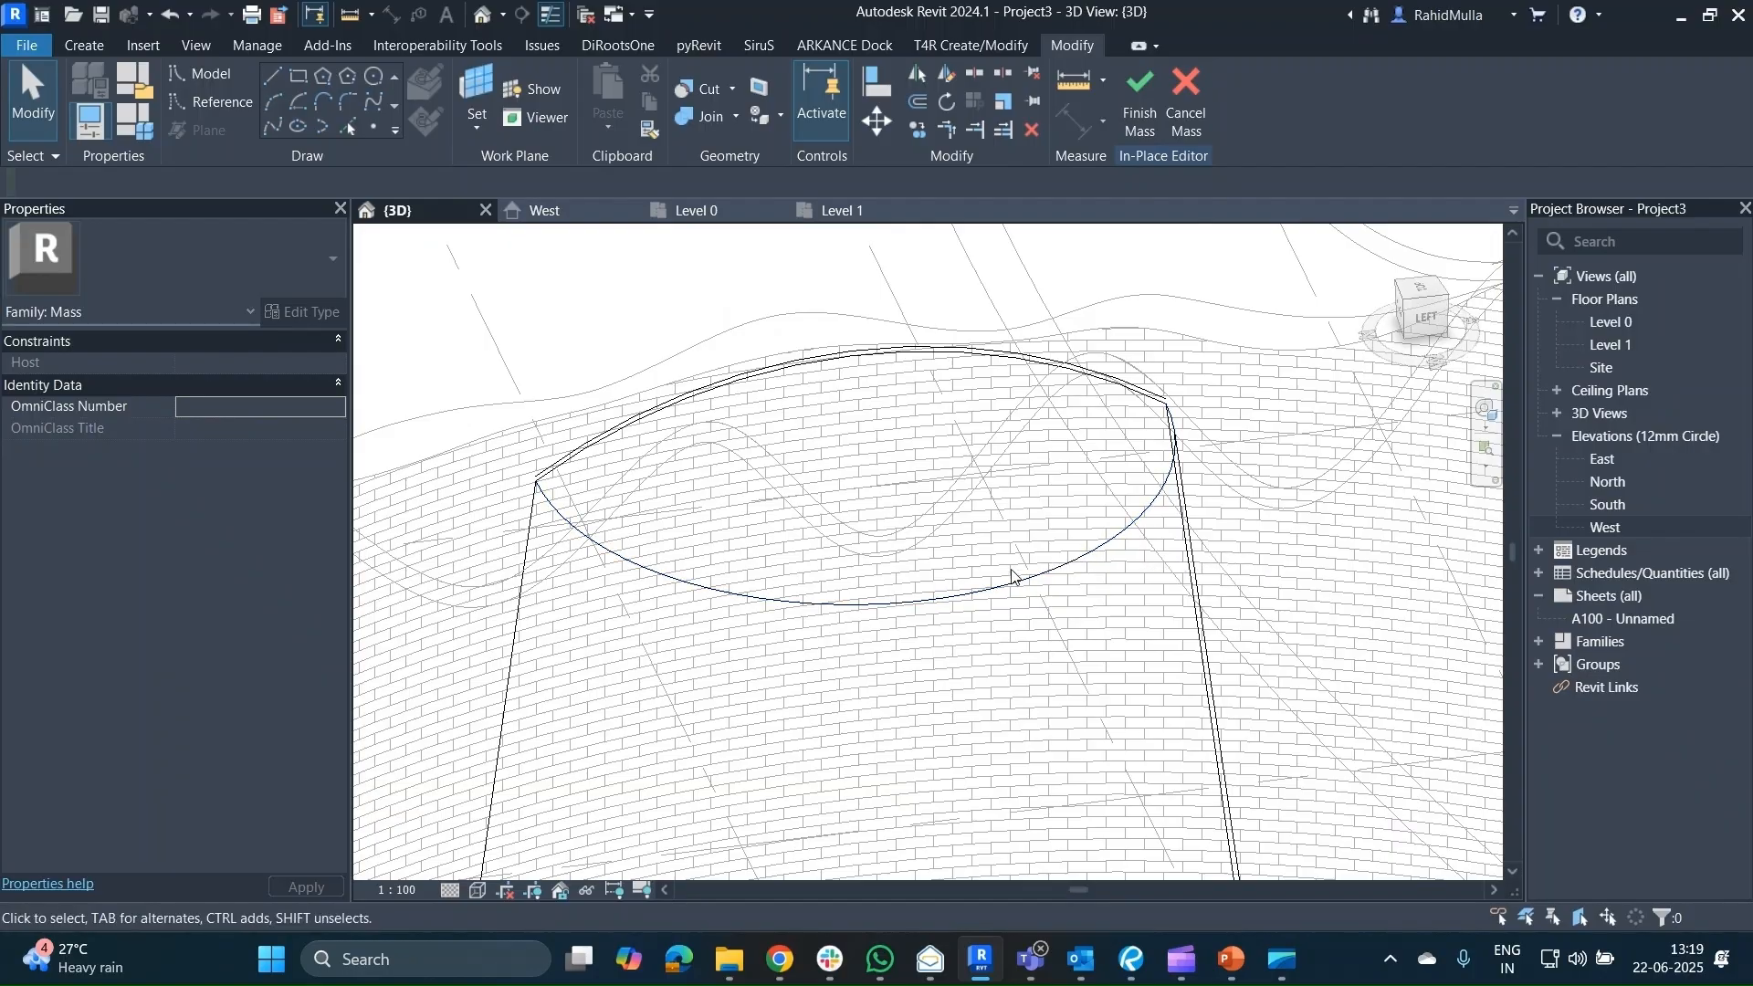
Draw a start-end-radius arc of about 1117 mm radius on Grid 1 in the west elevation, centred under the large arc.
scroll(1013, 574, down, 1)
scroll(1013, 574, up, 1)
click(548, 211)
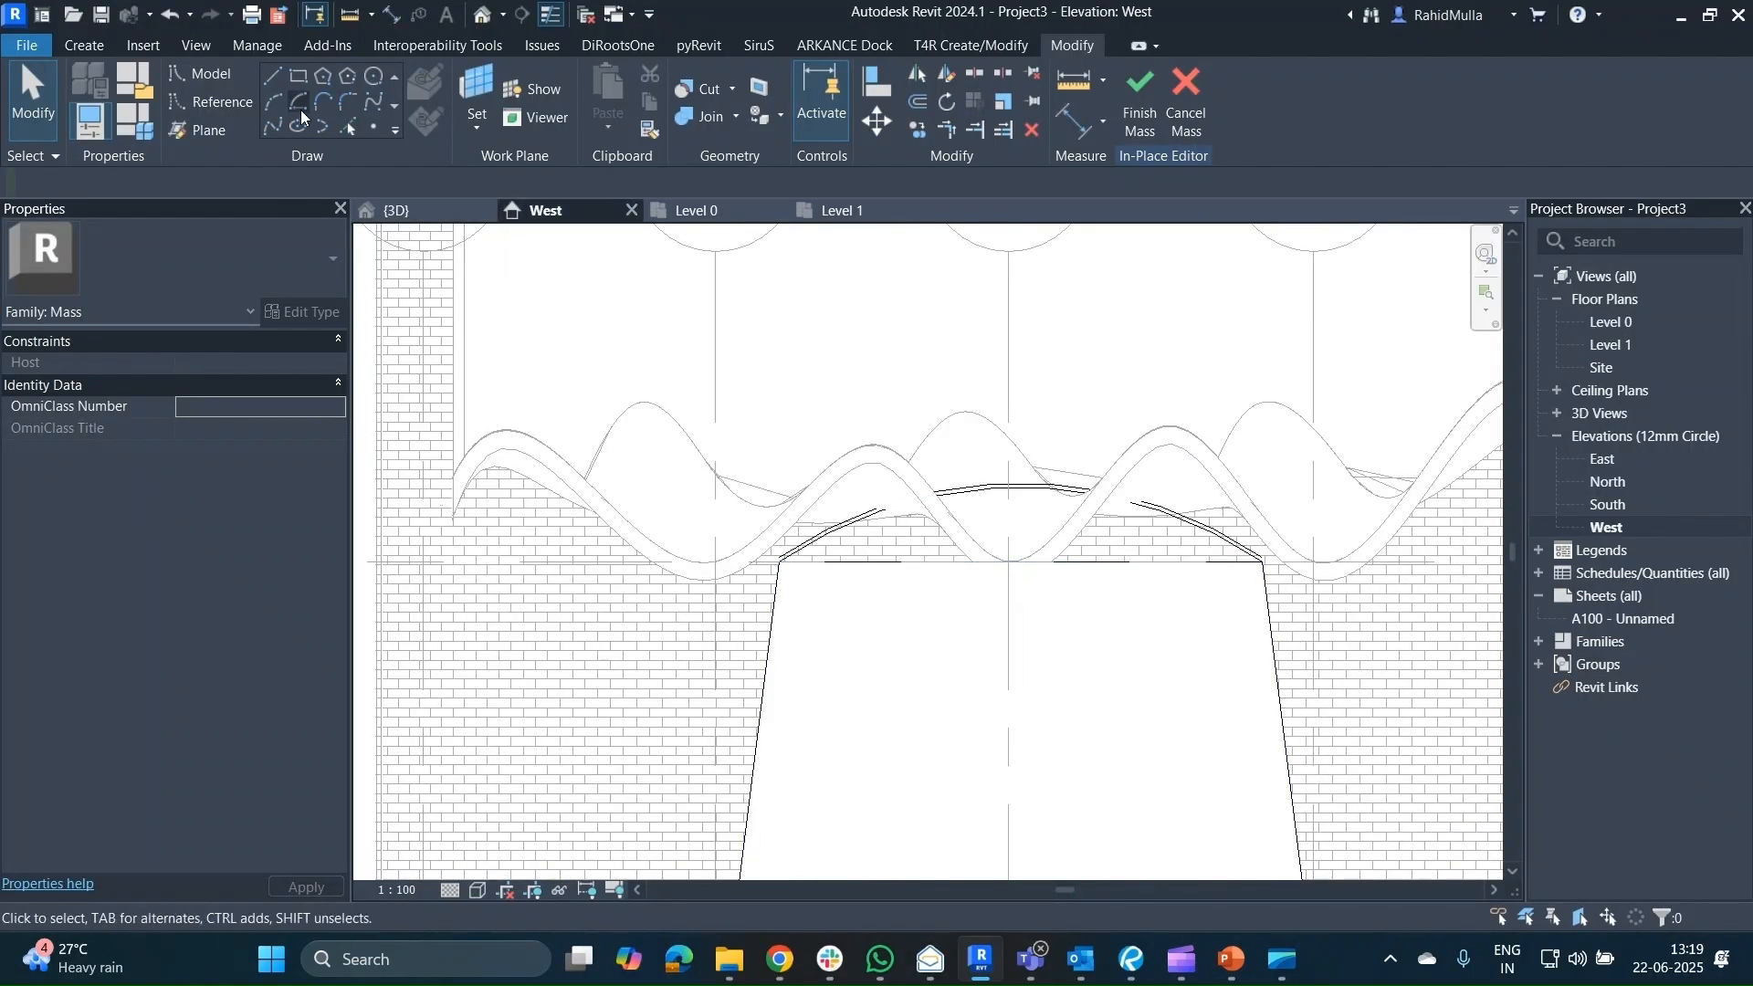
key(l)
key(i)
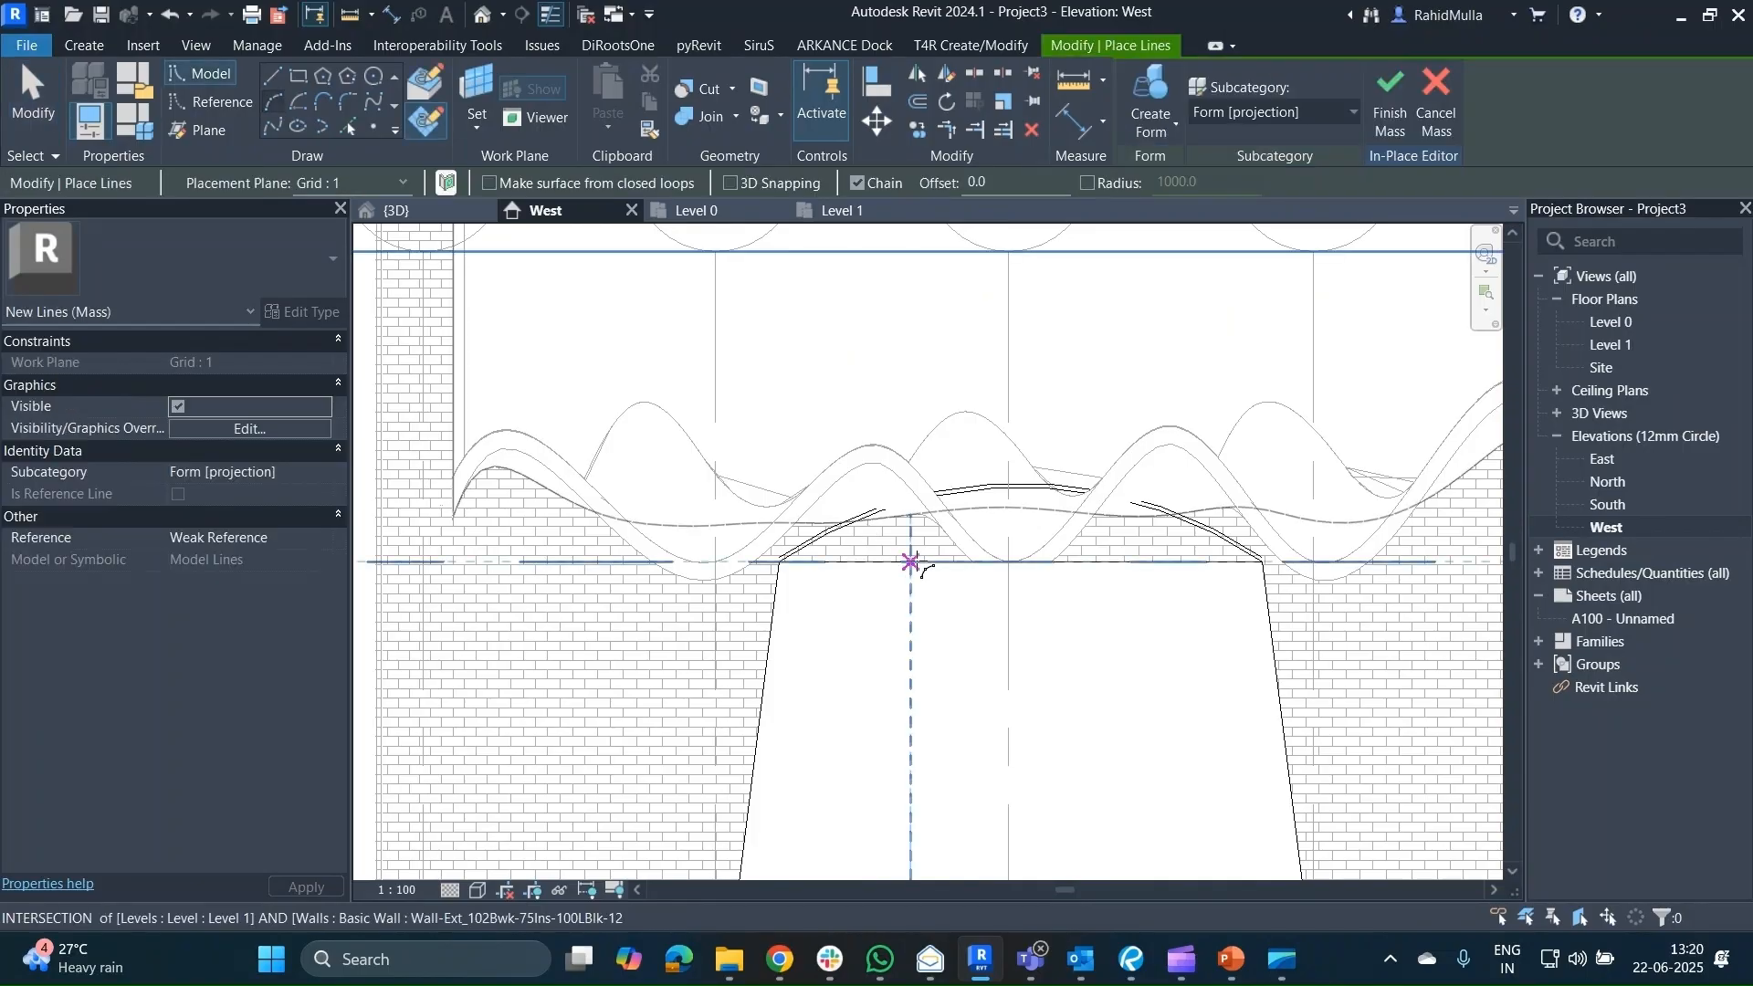
click(910, 561)
click(1124, 562)
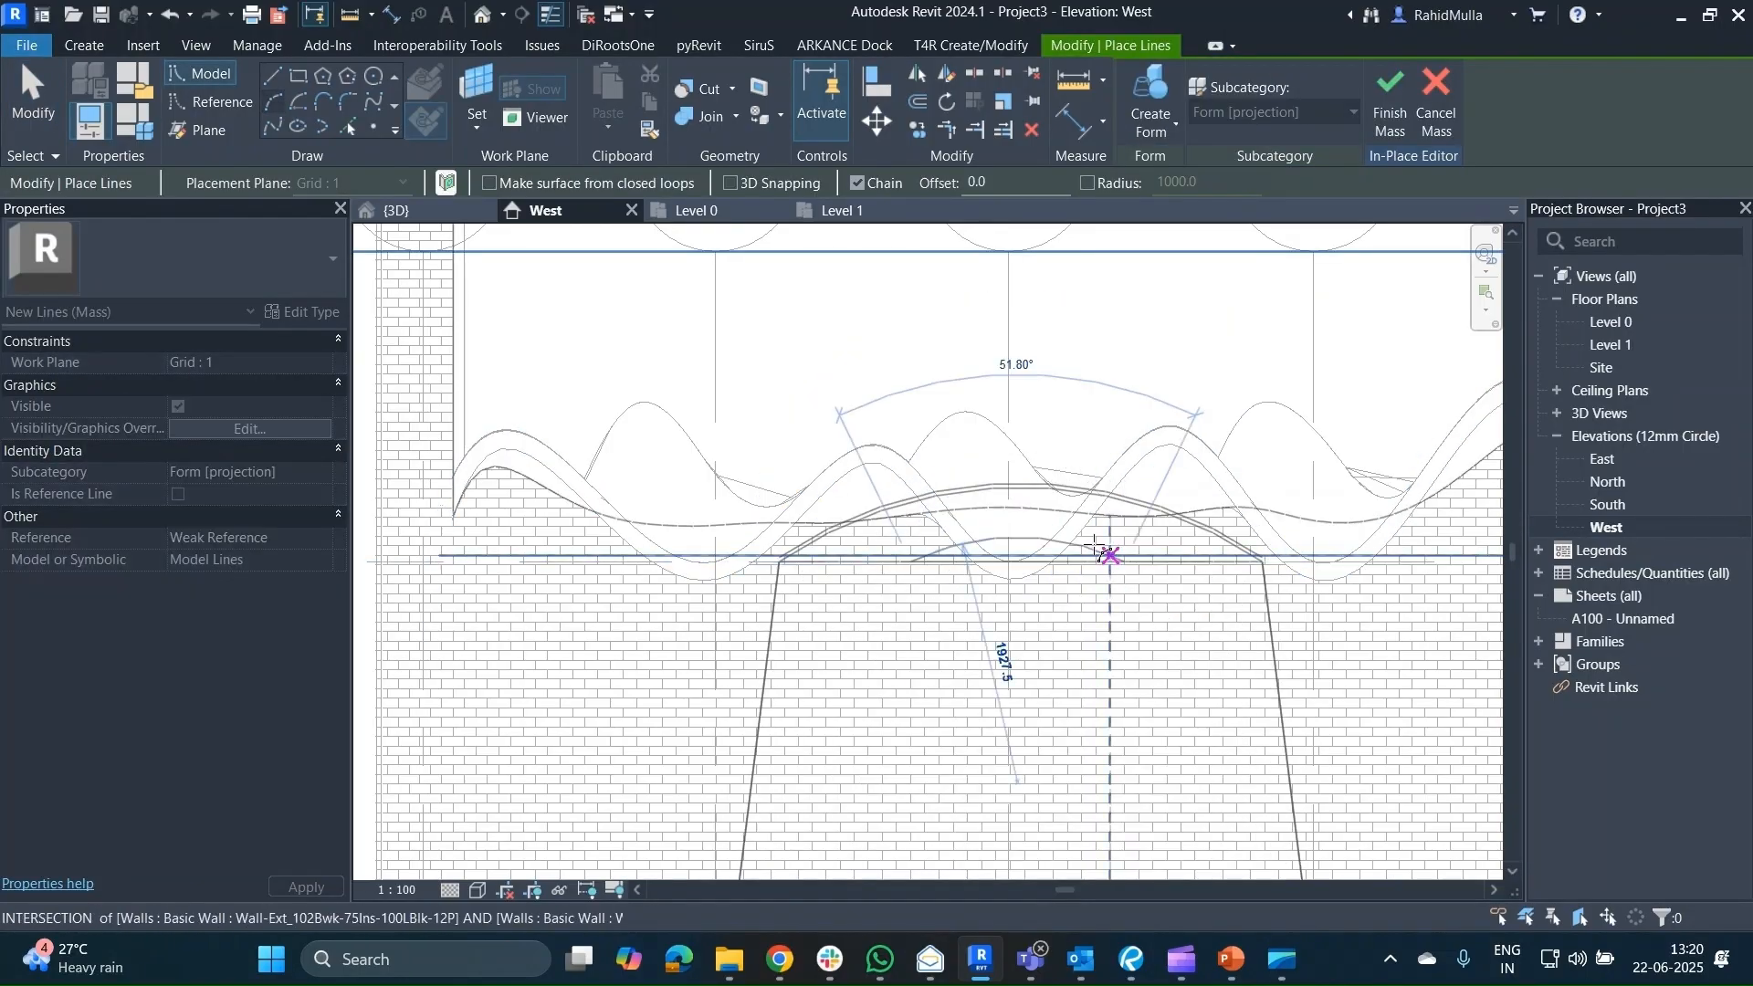
click(1030, 520)
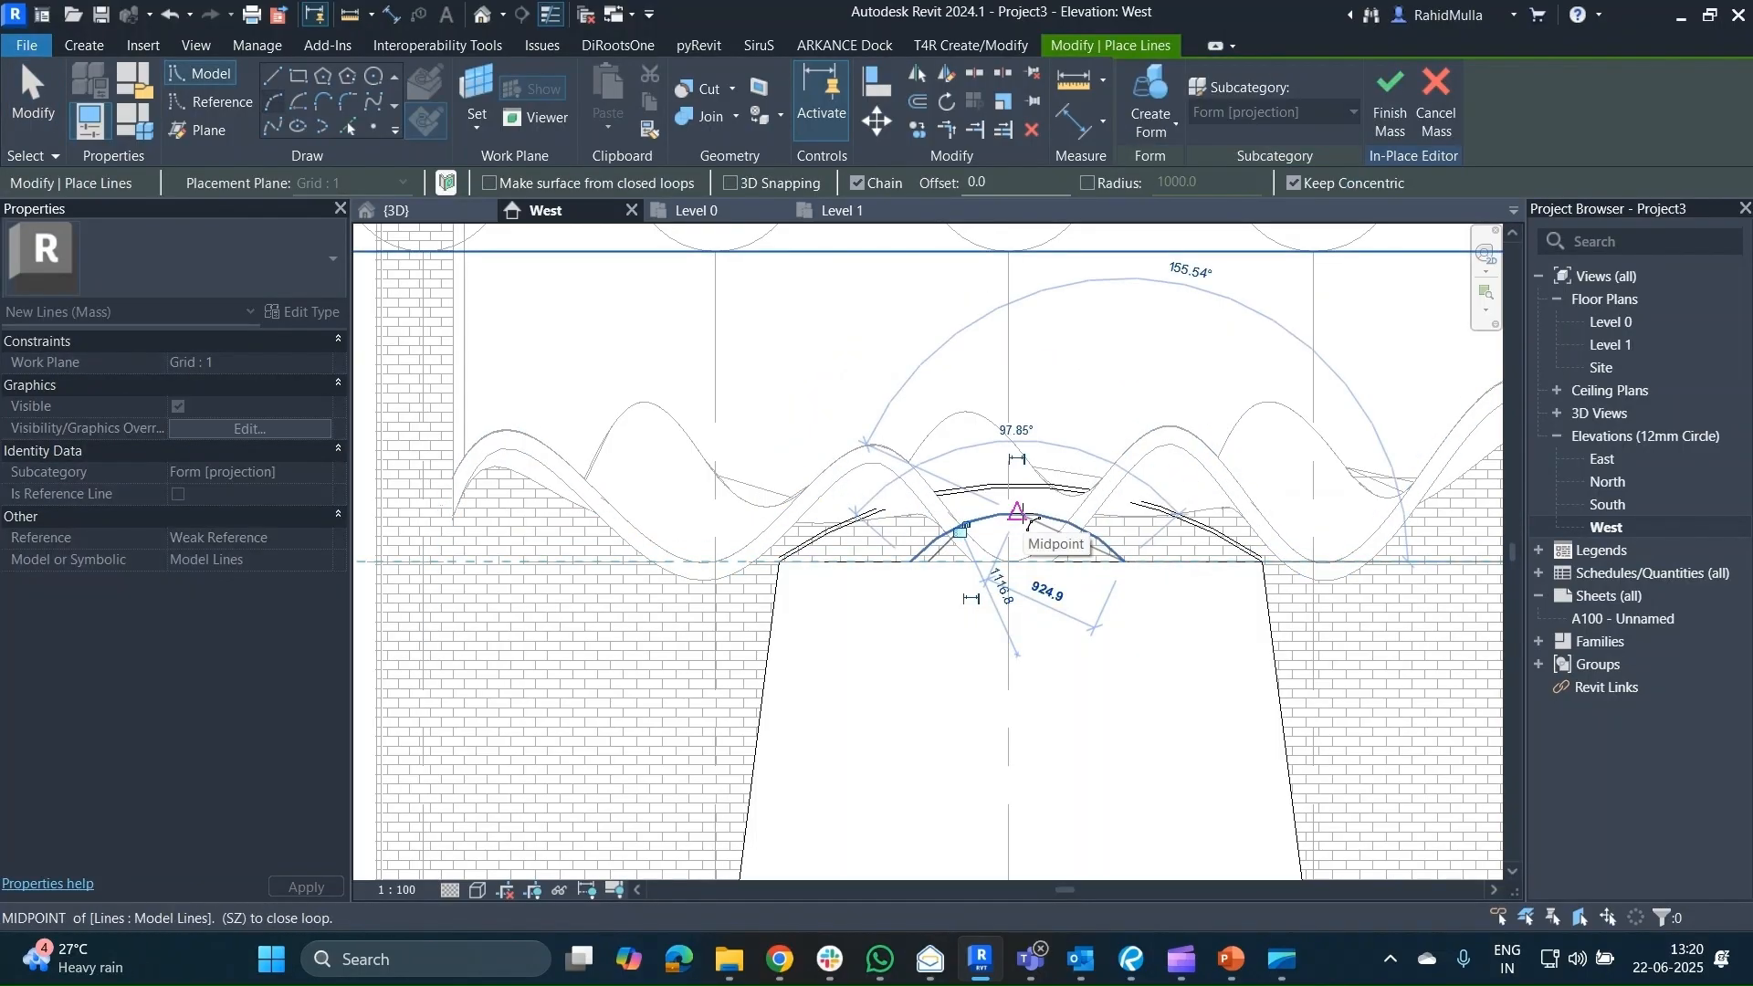
key(Escape)
key(Escape)
Move the small arc horizontally in the 3D back view, with Constrain off, from Grid 1 to near the outermost point of the mass's curved top edge.
click(397, 210)
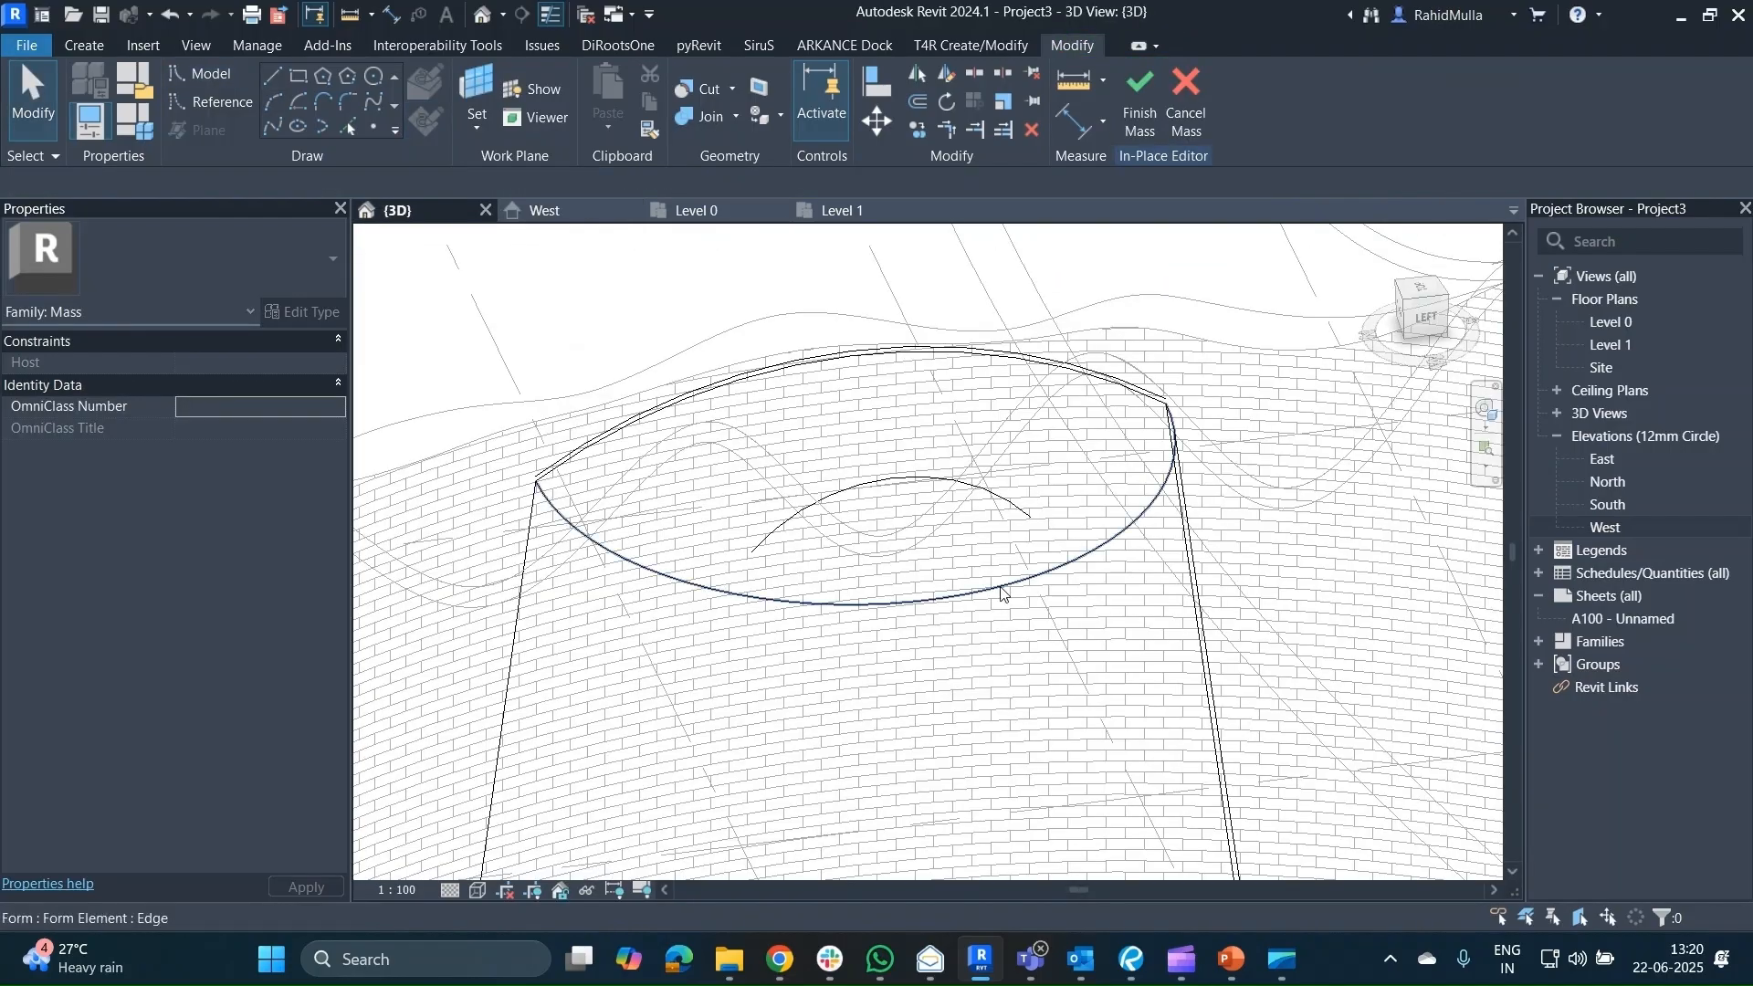
shift+middle_drag(1002, 593, 1263, 512)
click(803, 551)
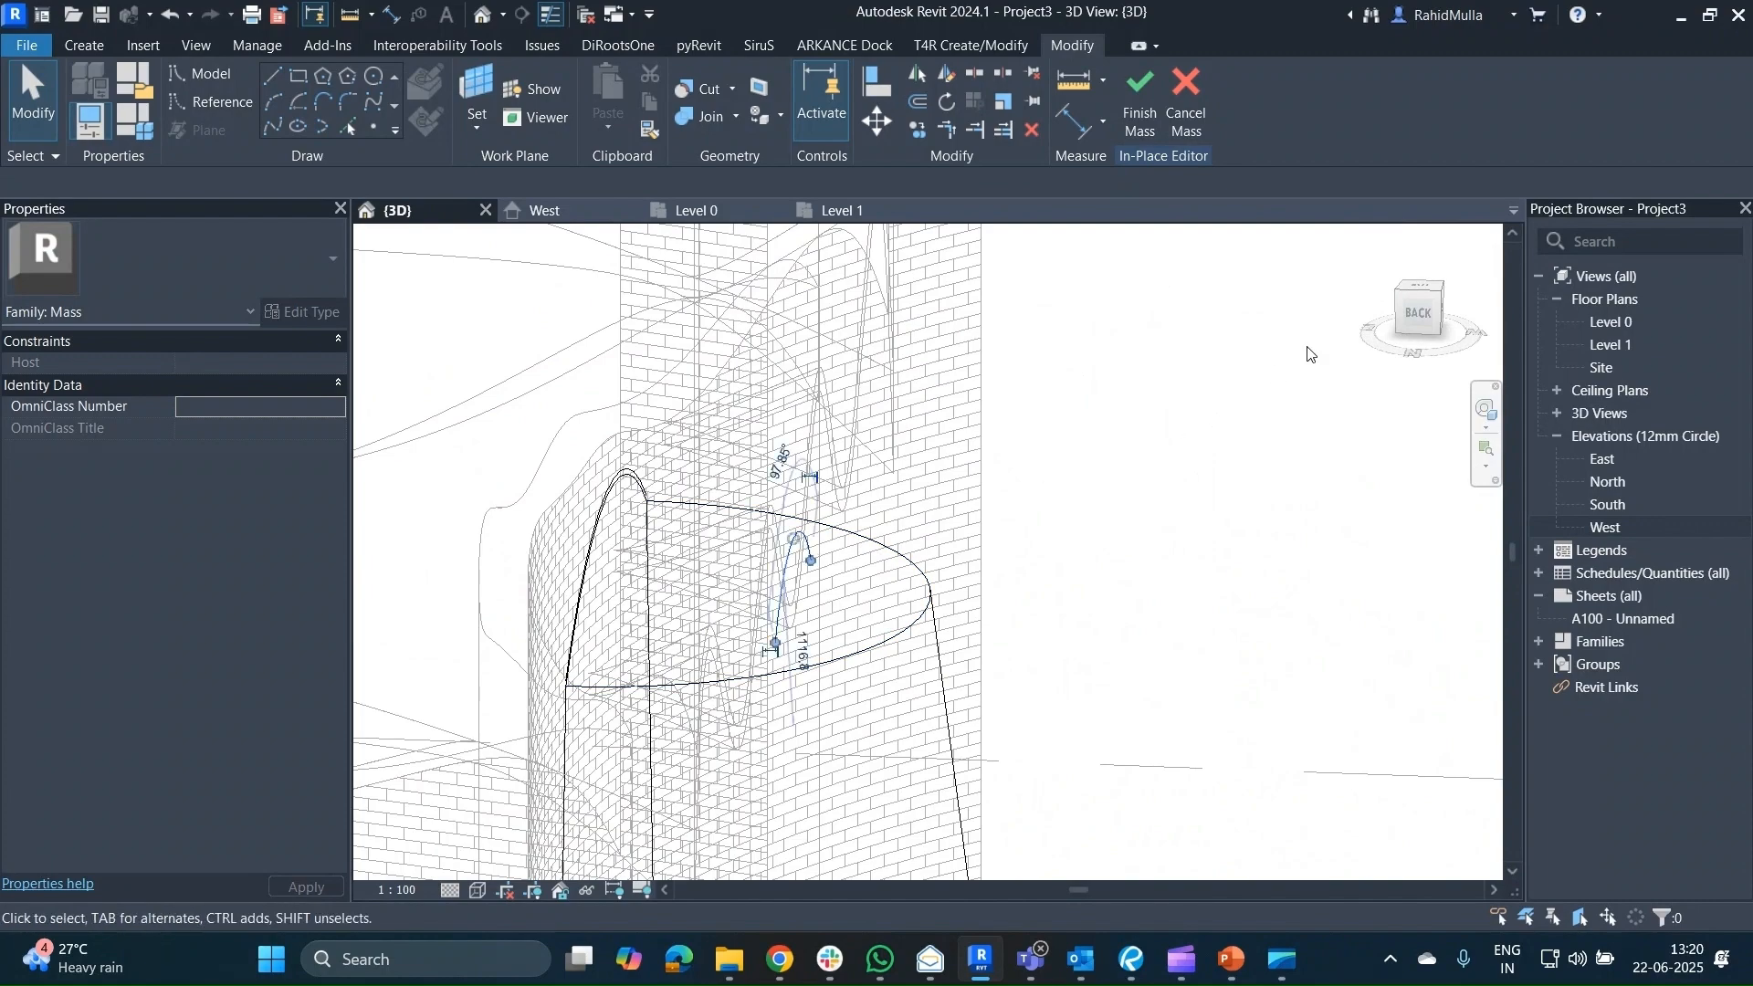
click(1428, 310)
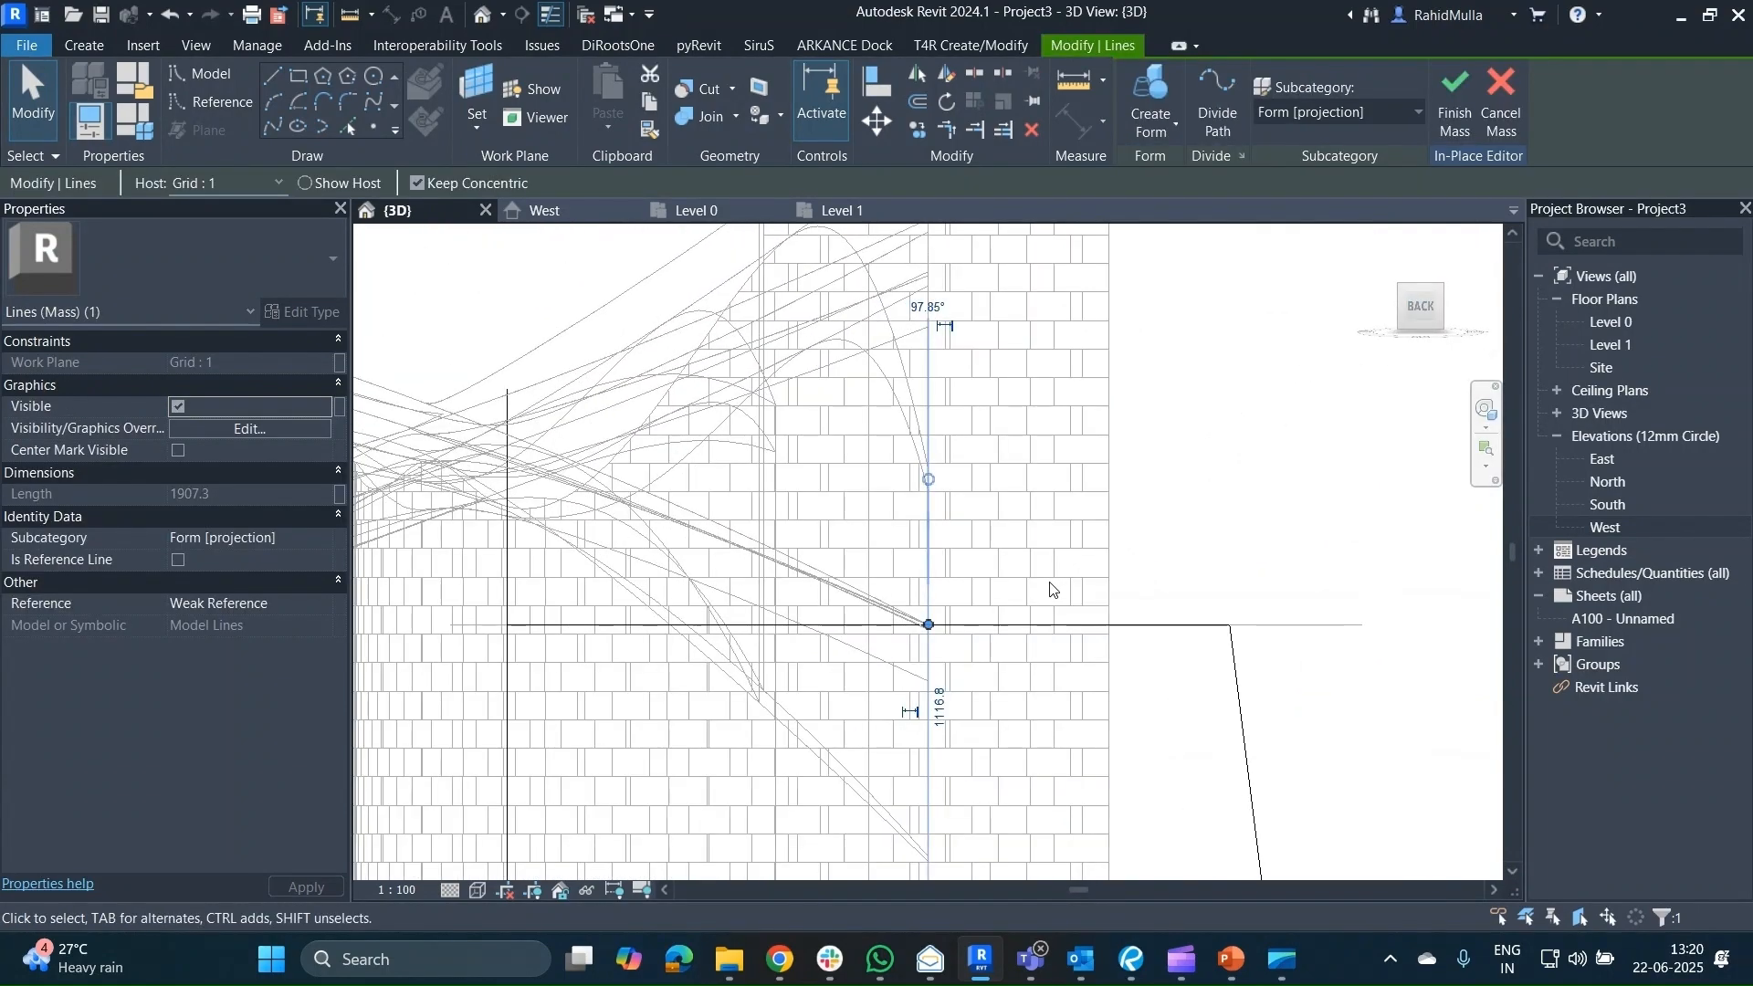
key(v)
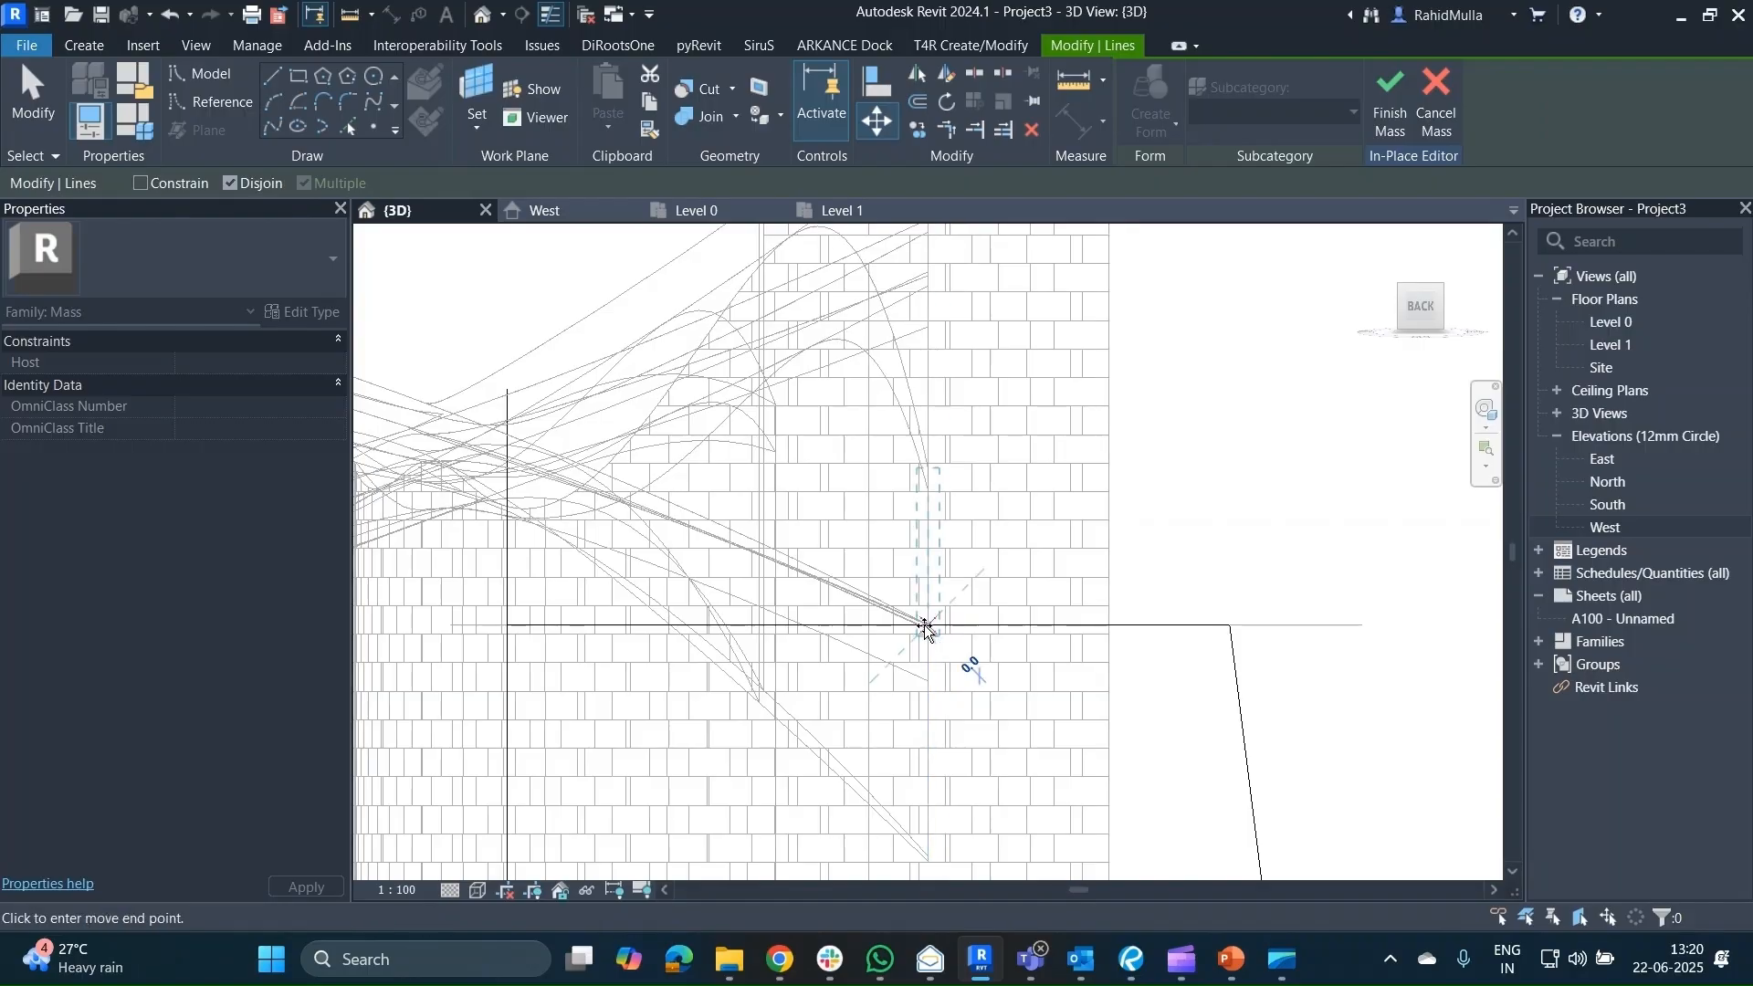
click(1164, 628)
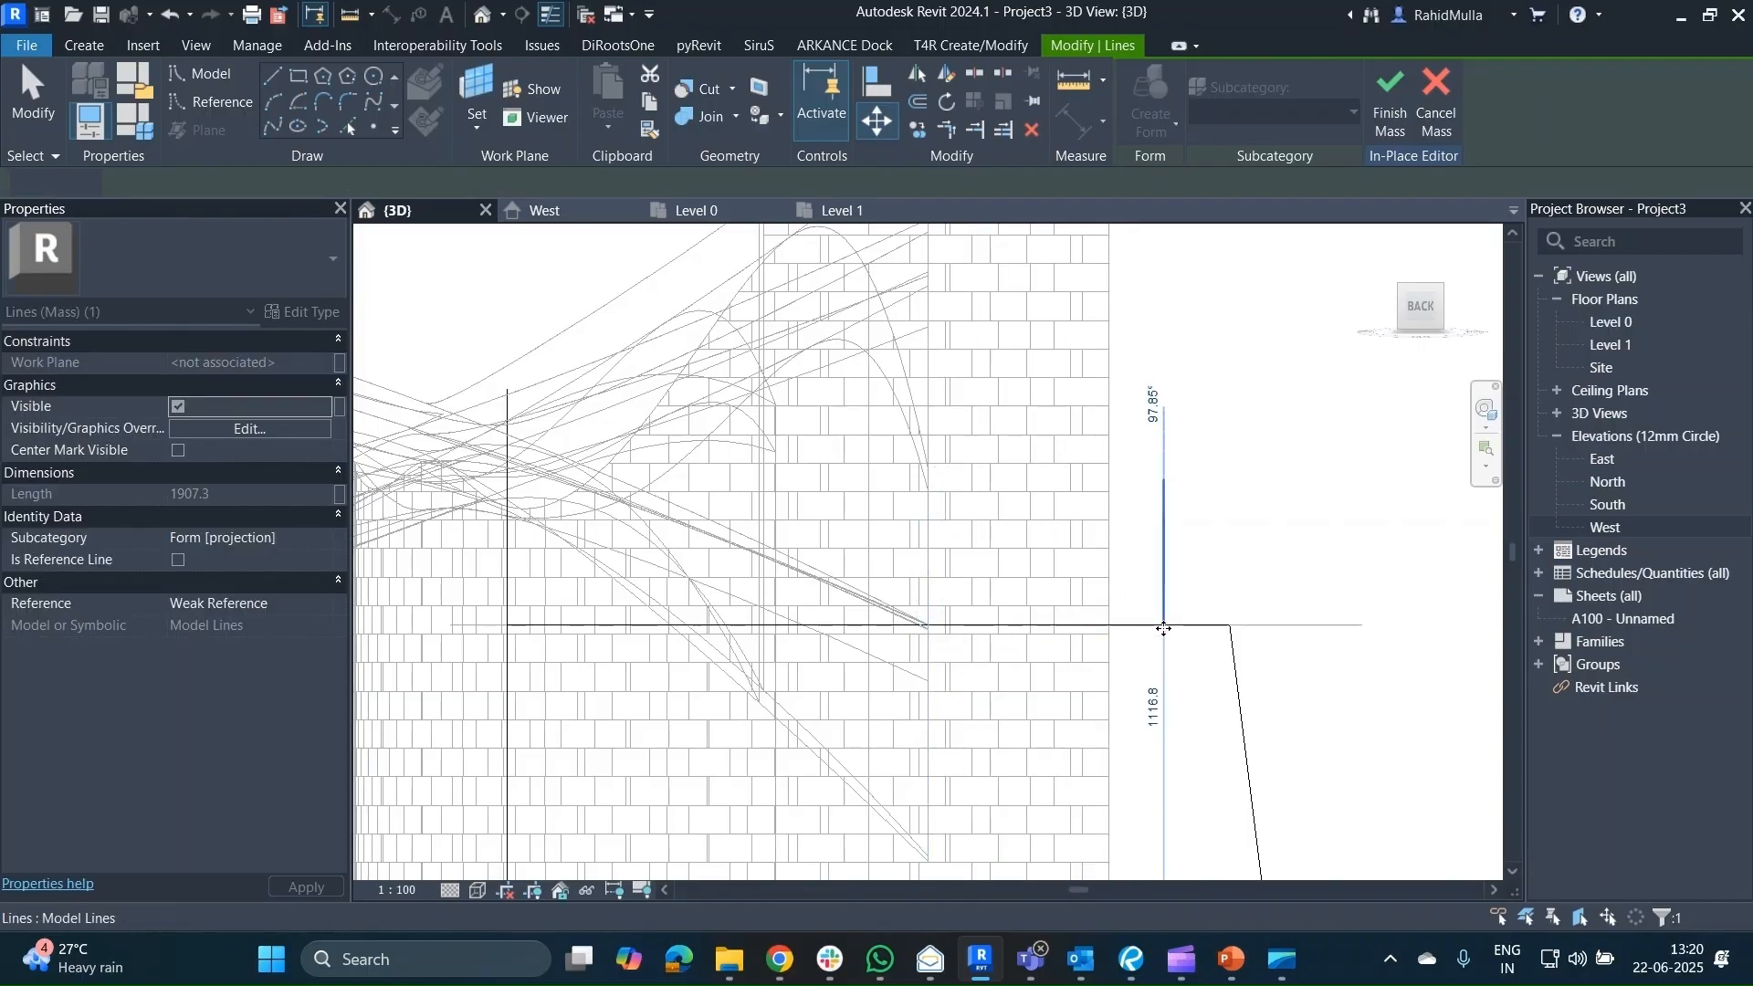
mouse_move(1159, 627)
shift+middle_down()
mouse_move(1072, 688)
mouse_move(992, 704)
shift+middle_up()
key(Escape)
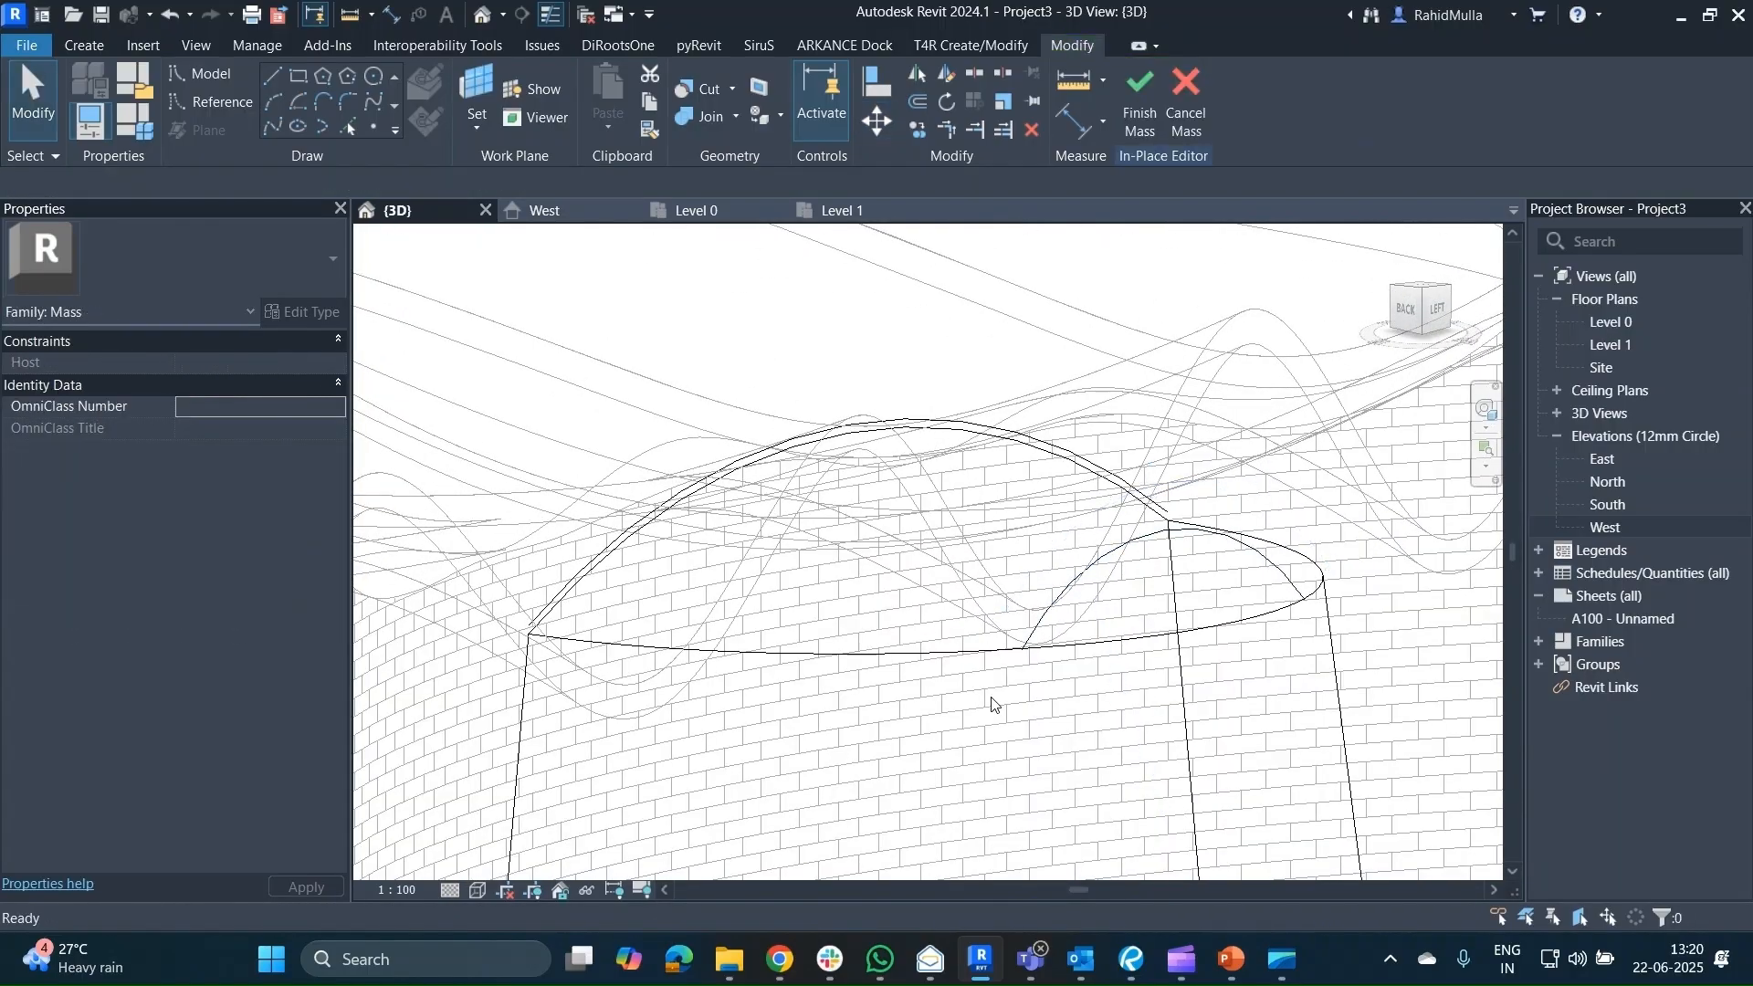
Select the small arc and the large arc in shaded display and create a form between them.
scroll(991, 697, down, 1)
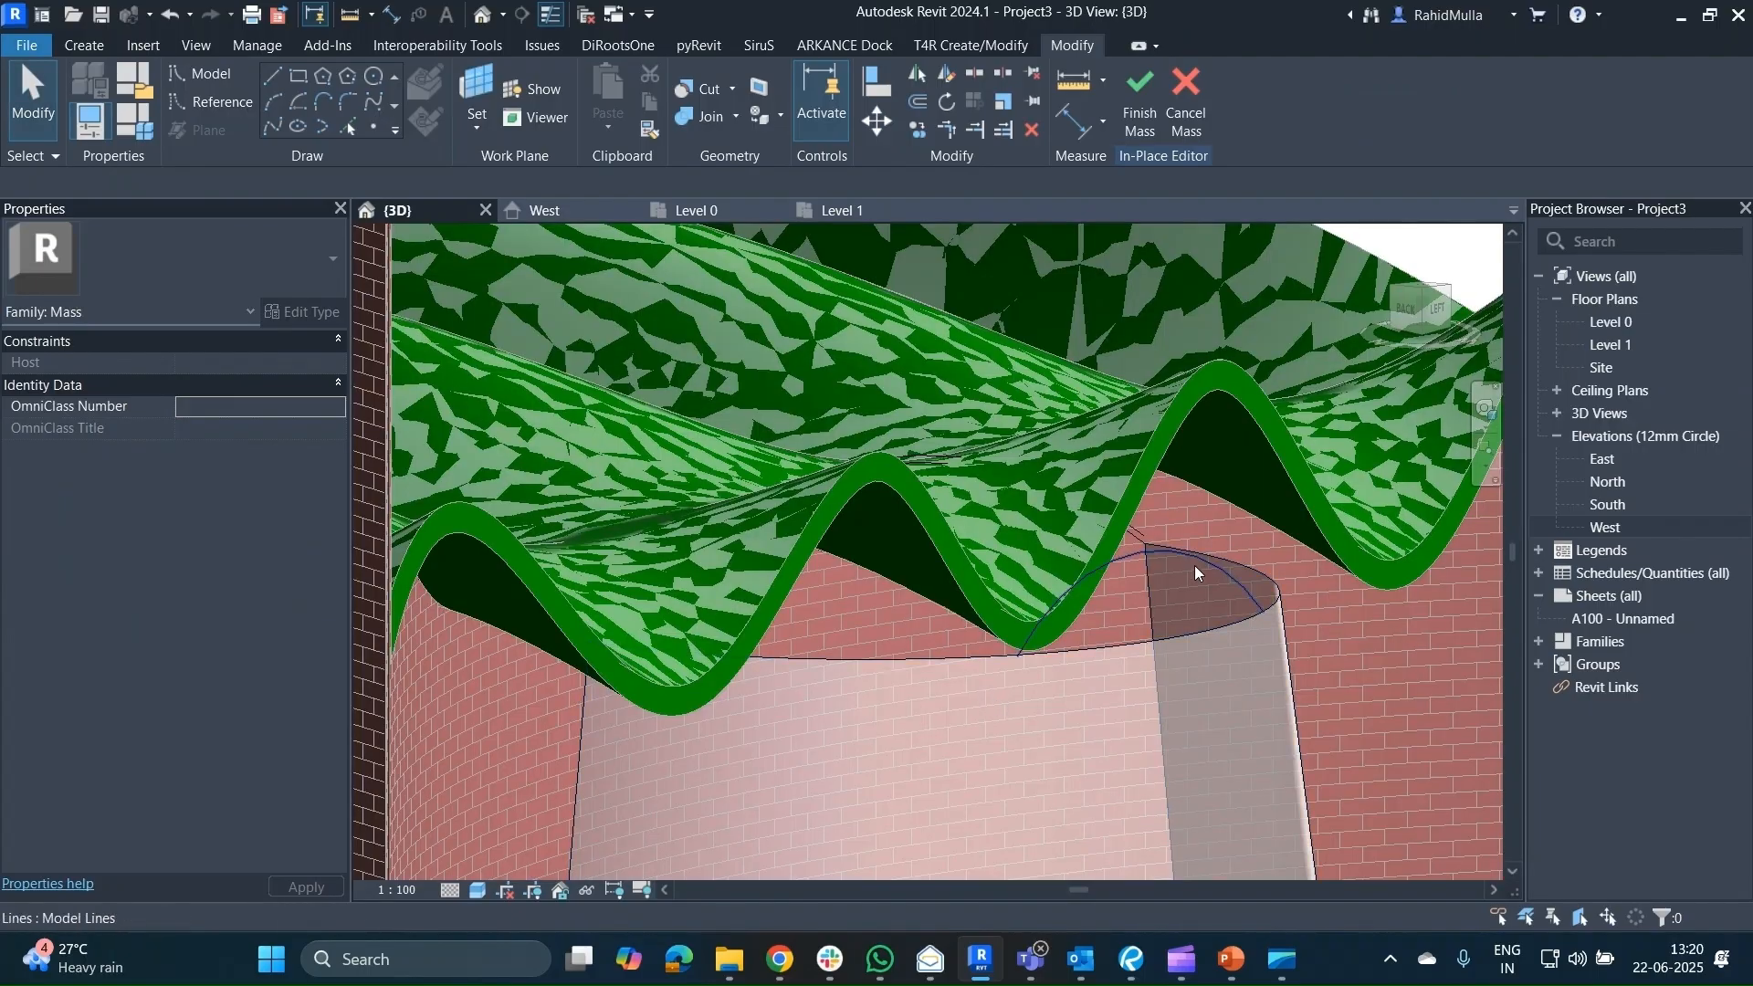
click(1154, 541)
shift+middle_drag(1024, 588, 954, 558)
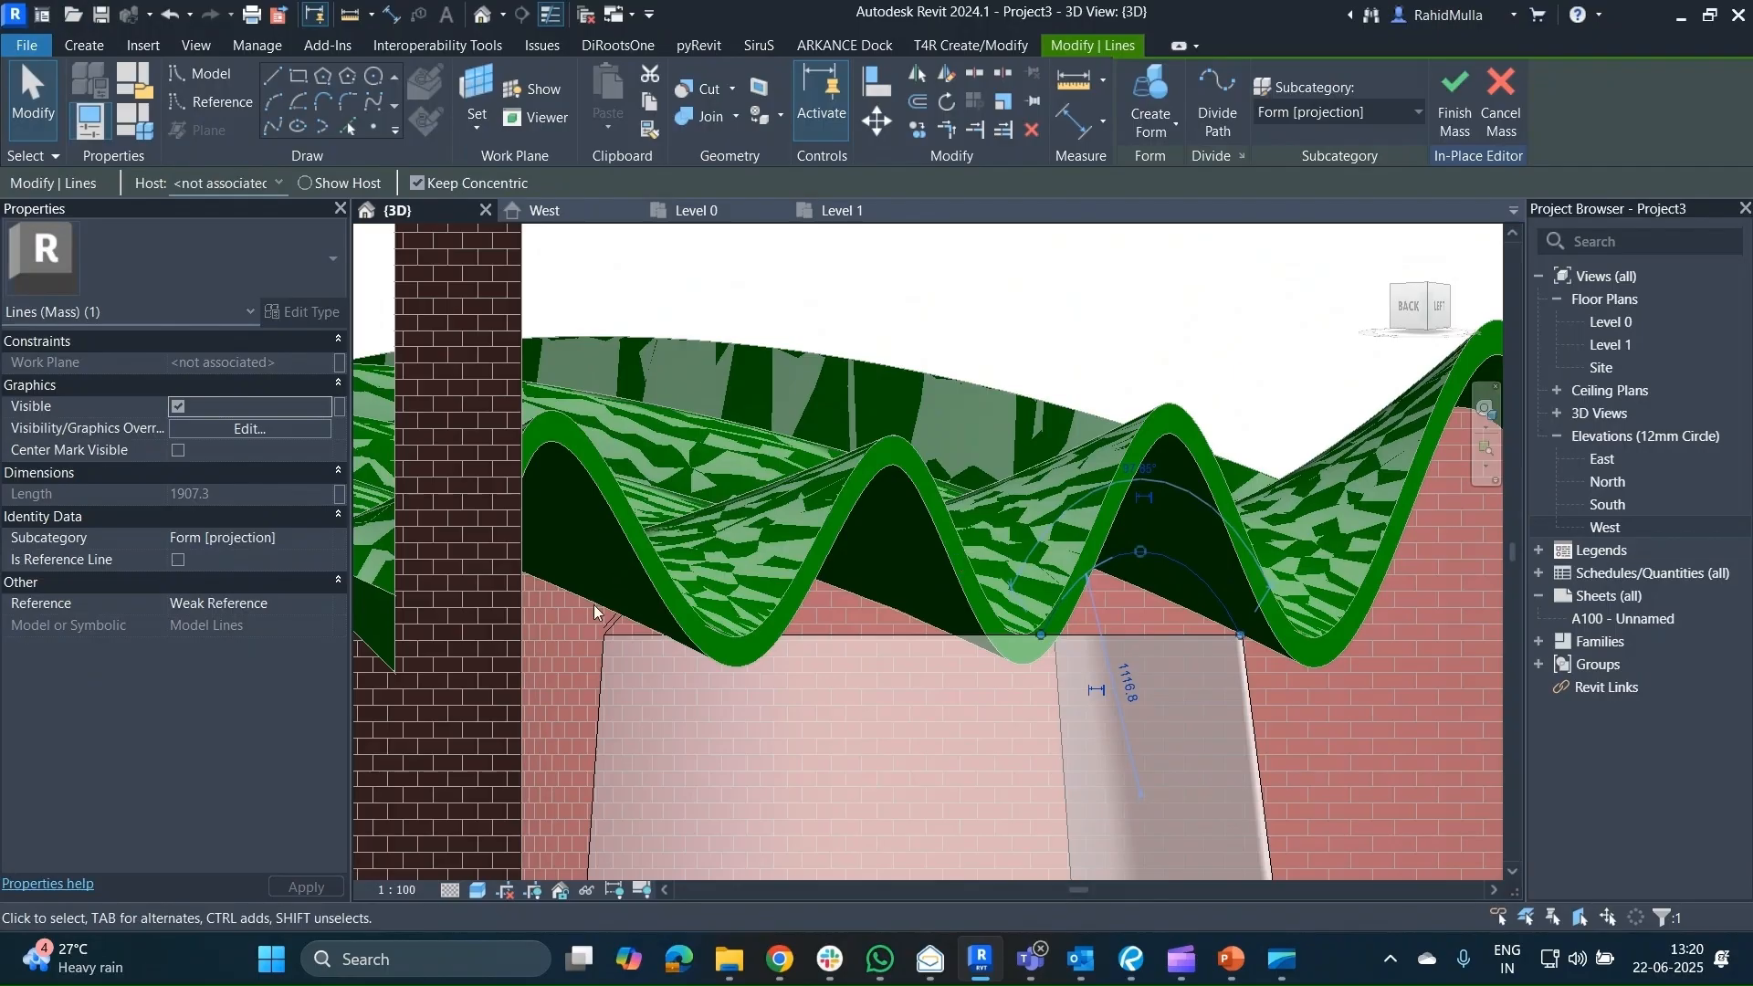
key(Escape)
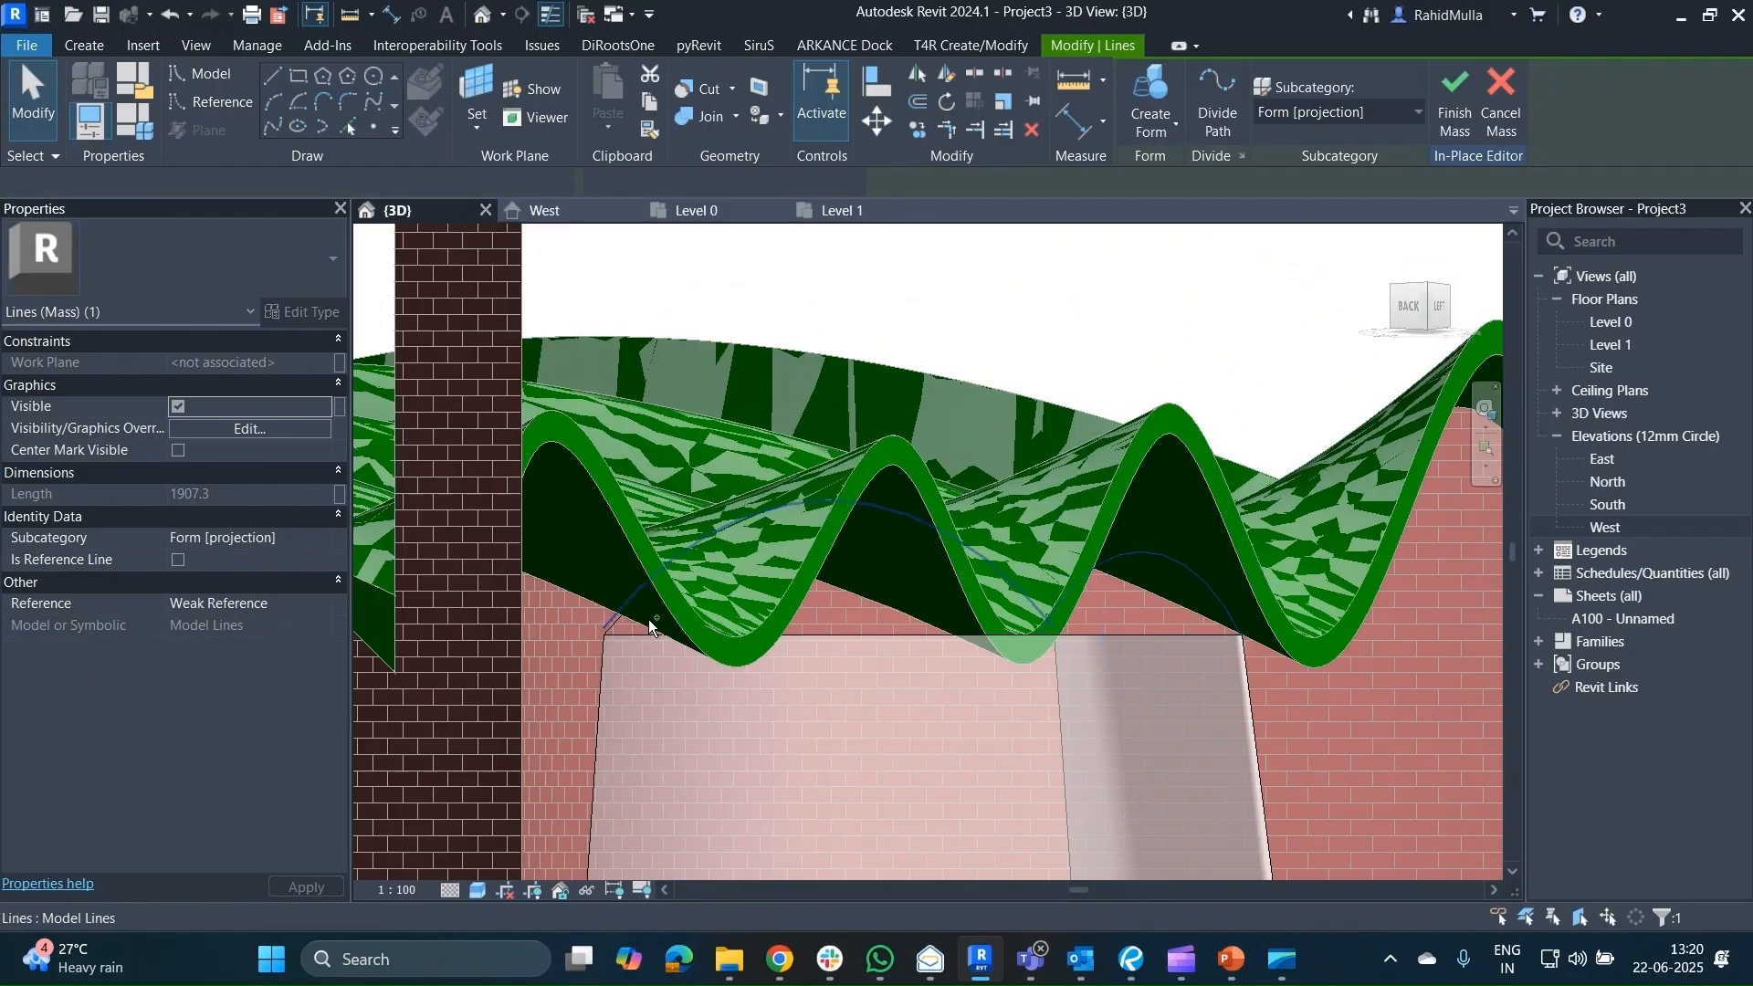
click(711, 639)
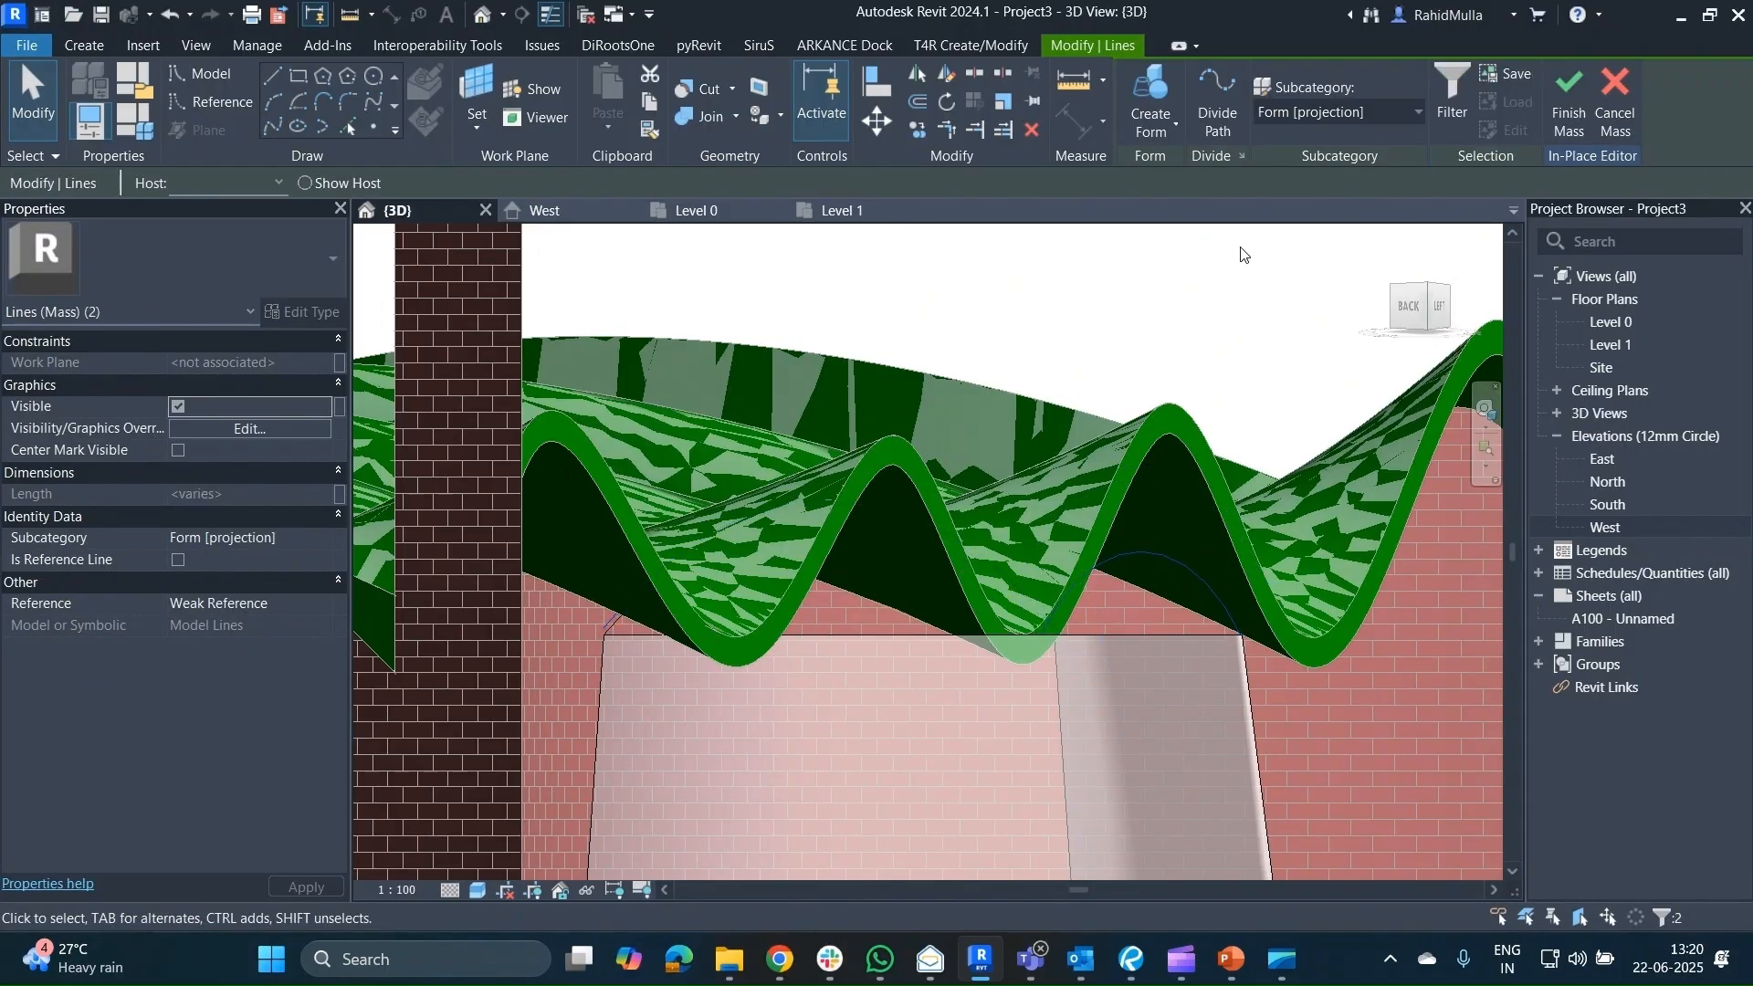
click(1141, 73)
key(Escape)
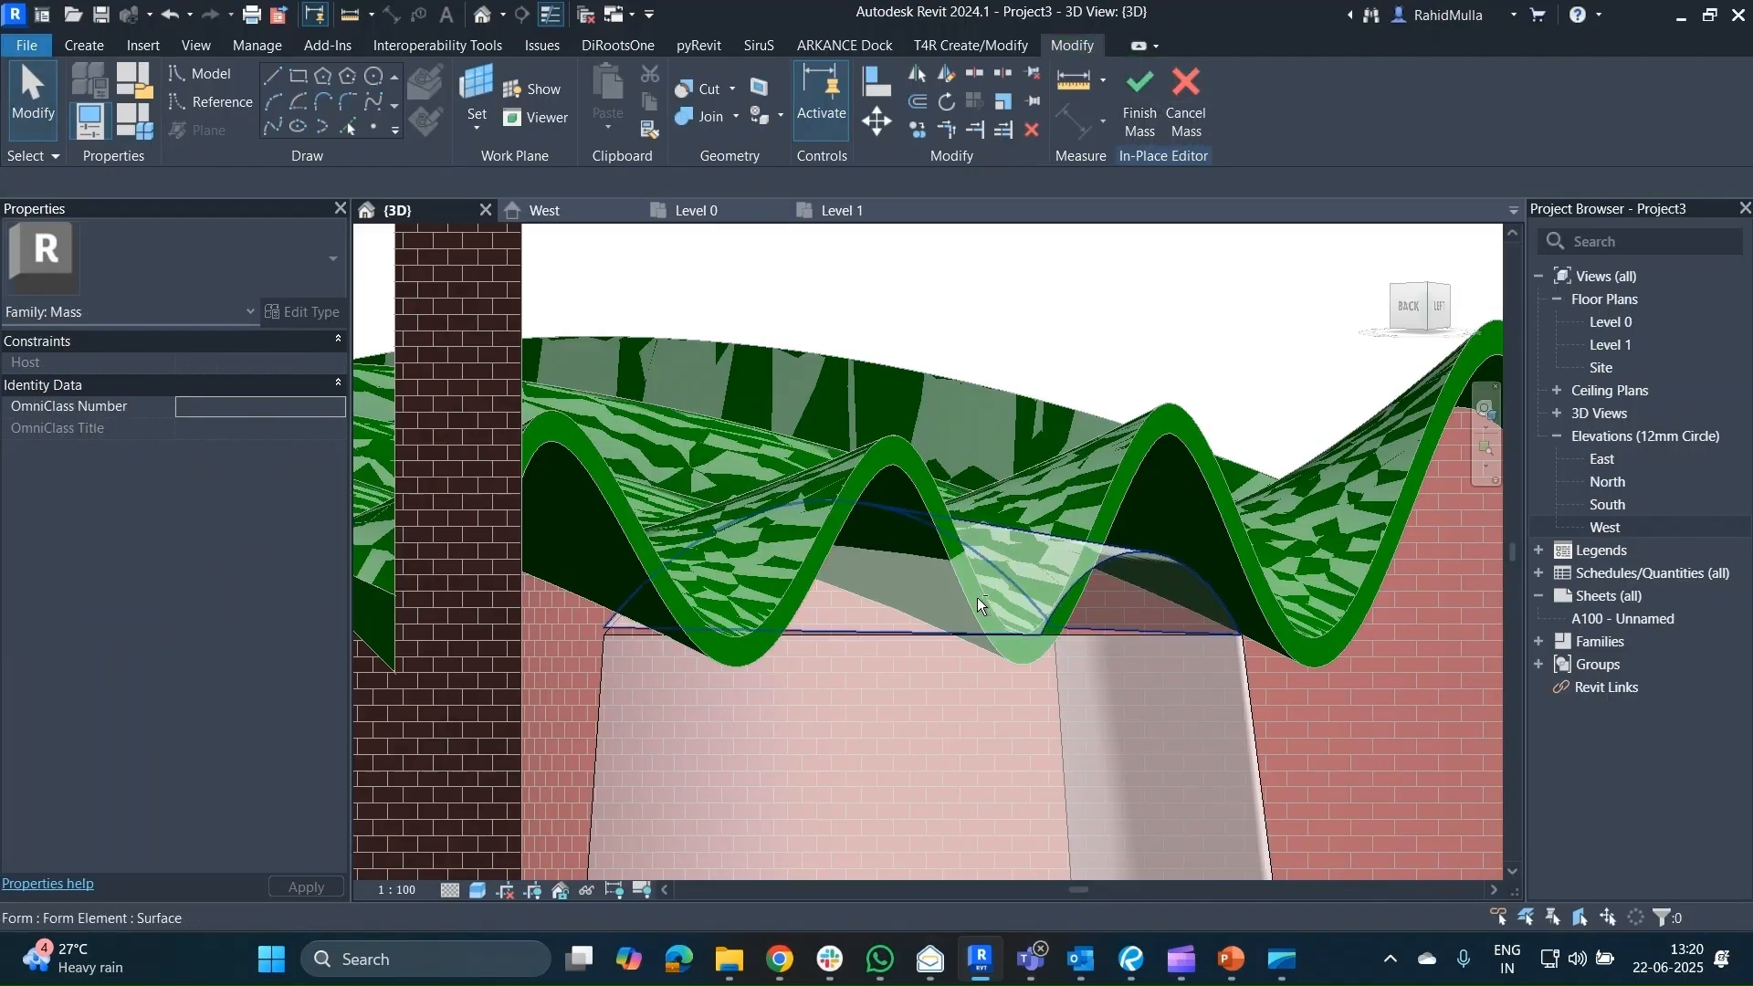
Finish the in-place mass with its arched top surface and show it against the whole building.
shift+middle_drag(977, 597, 1005, 560)
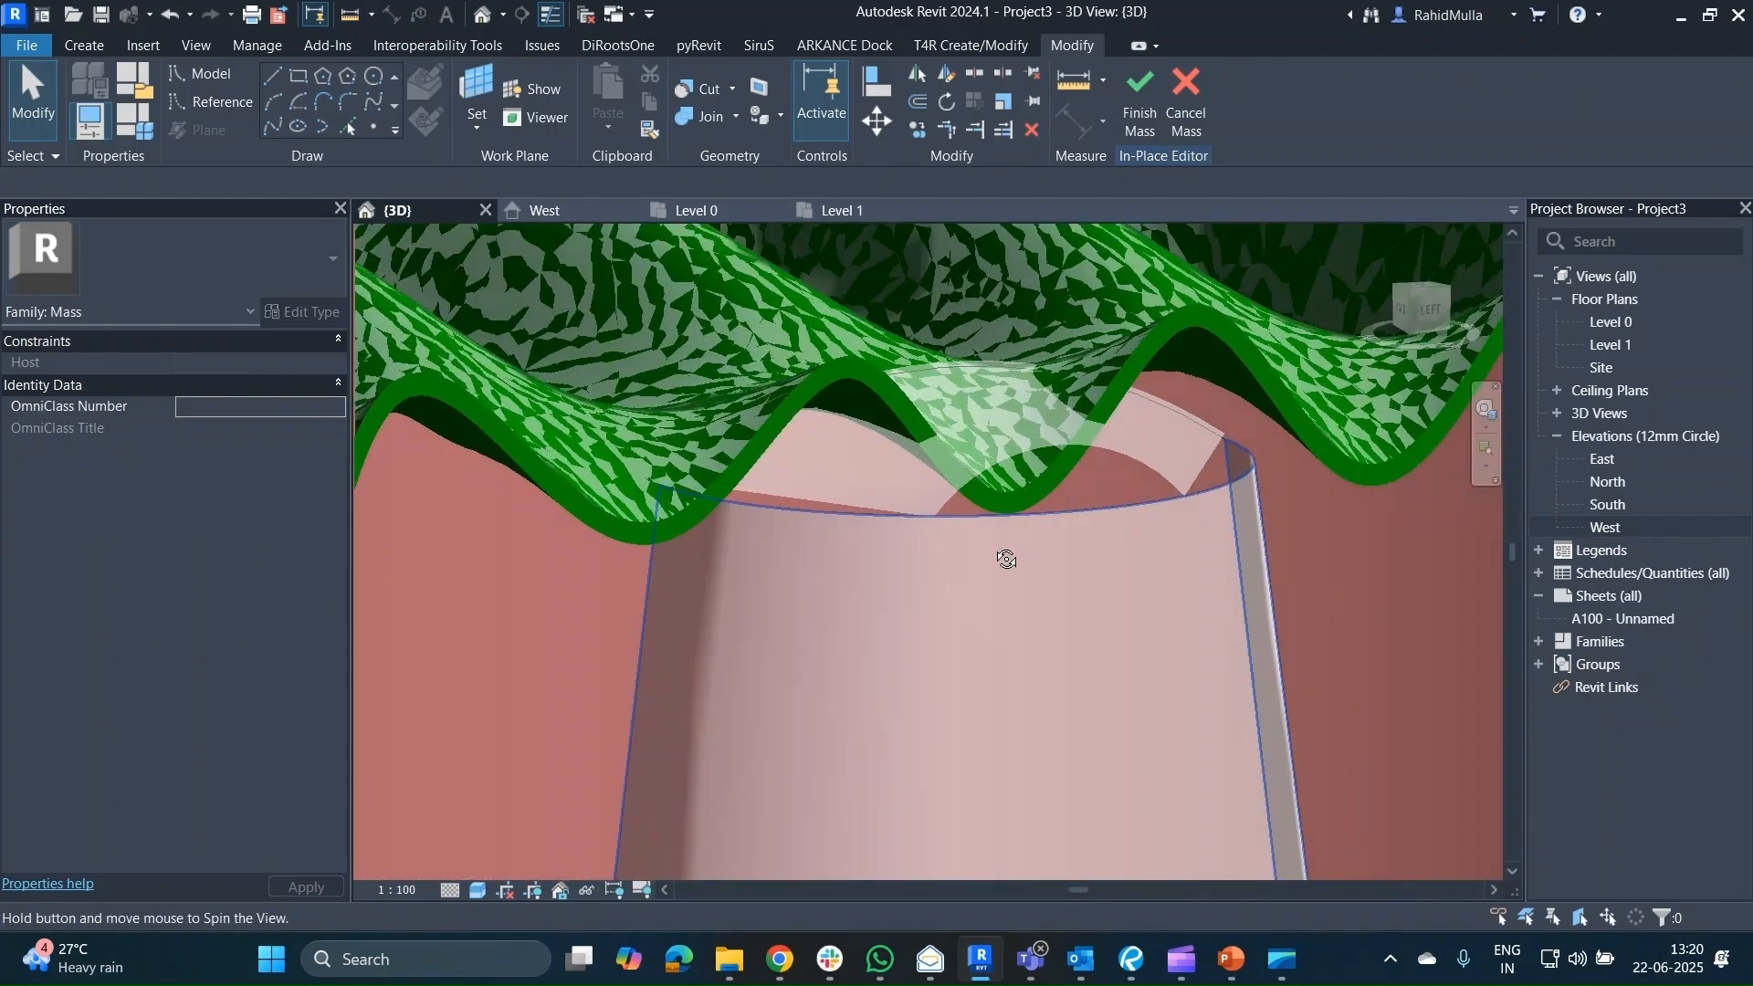
click(1119, 111)
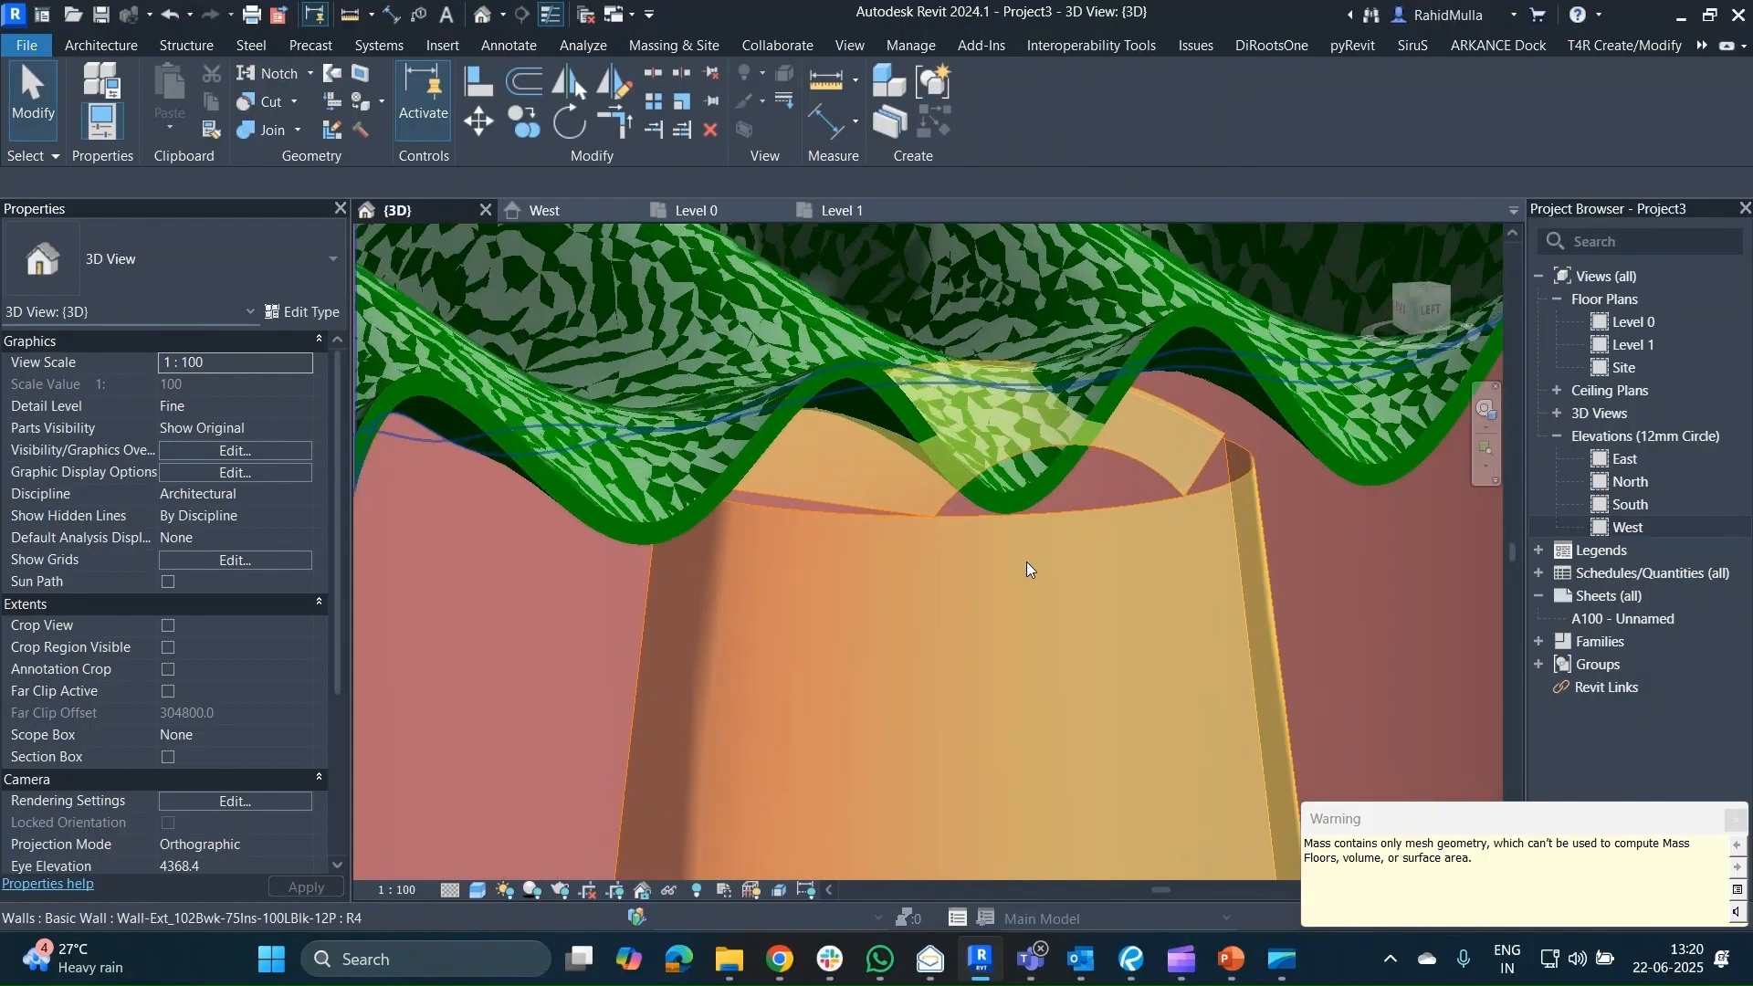
scroll(991, 508, down, 10)
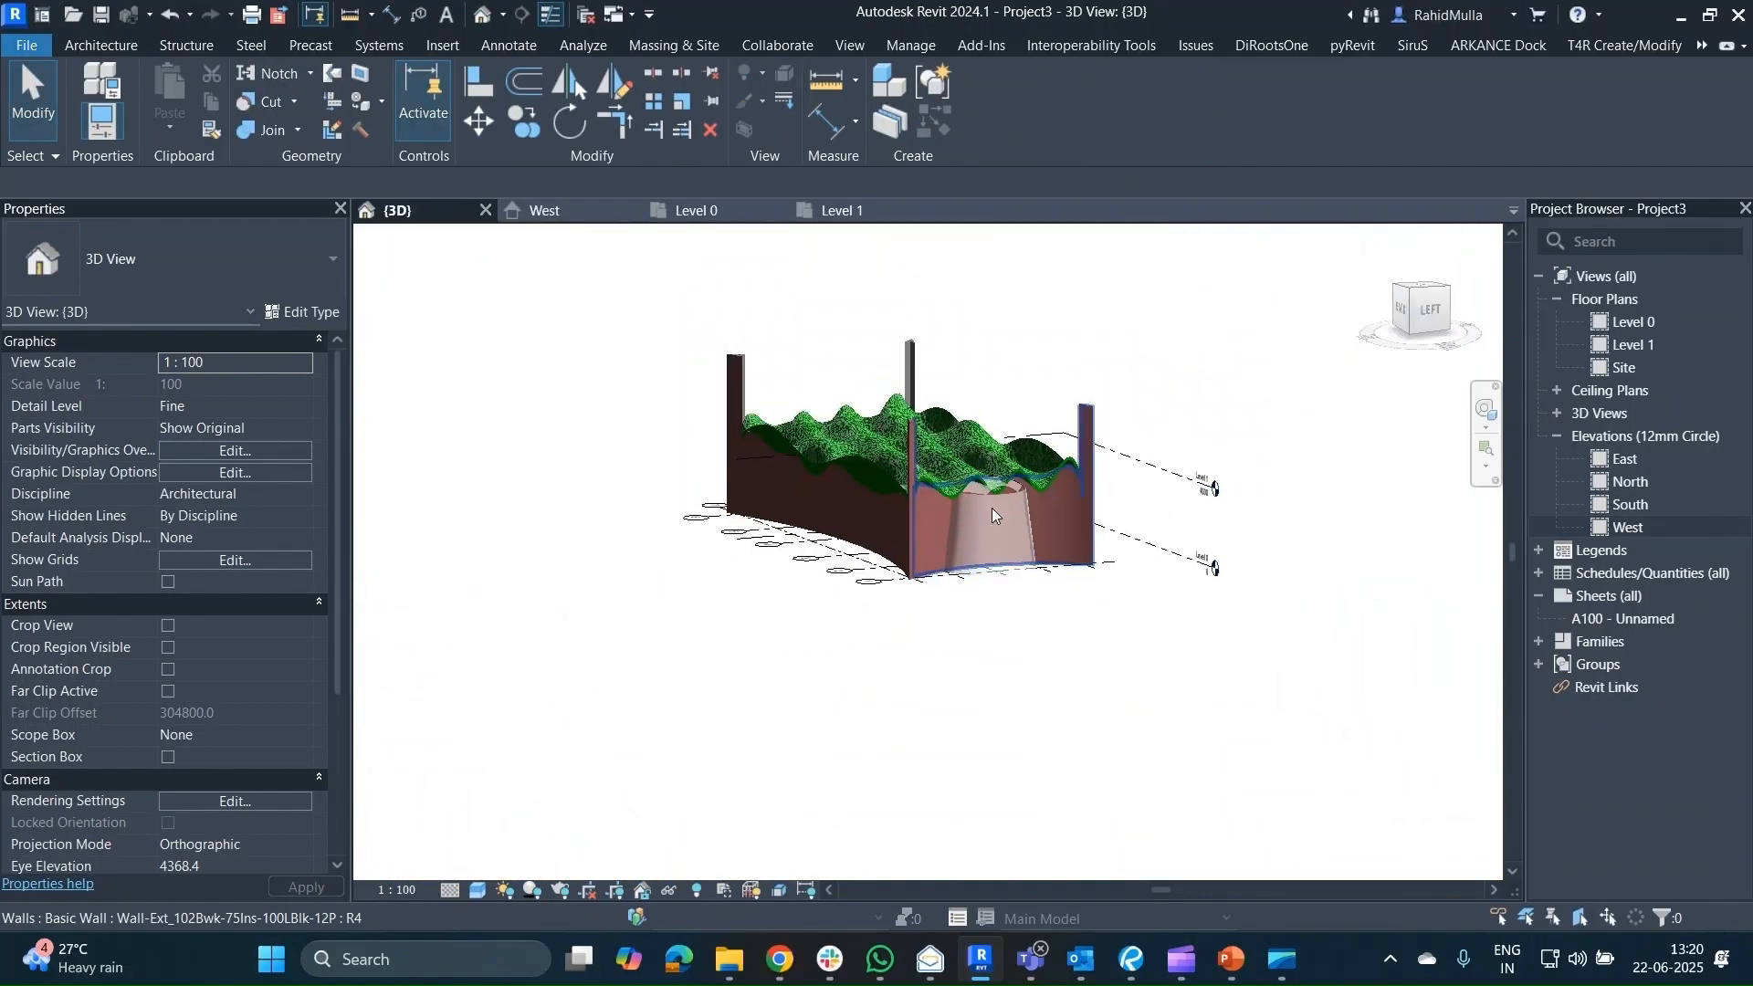
scroll(986, 539, up, 6)
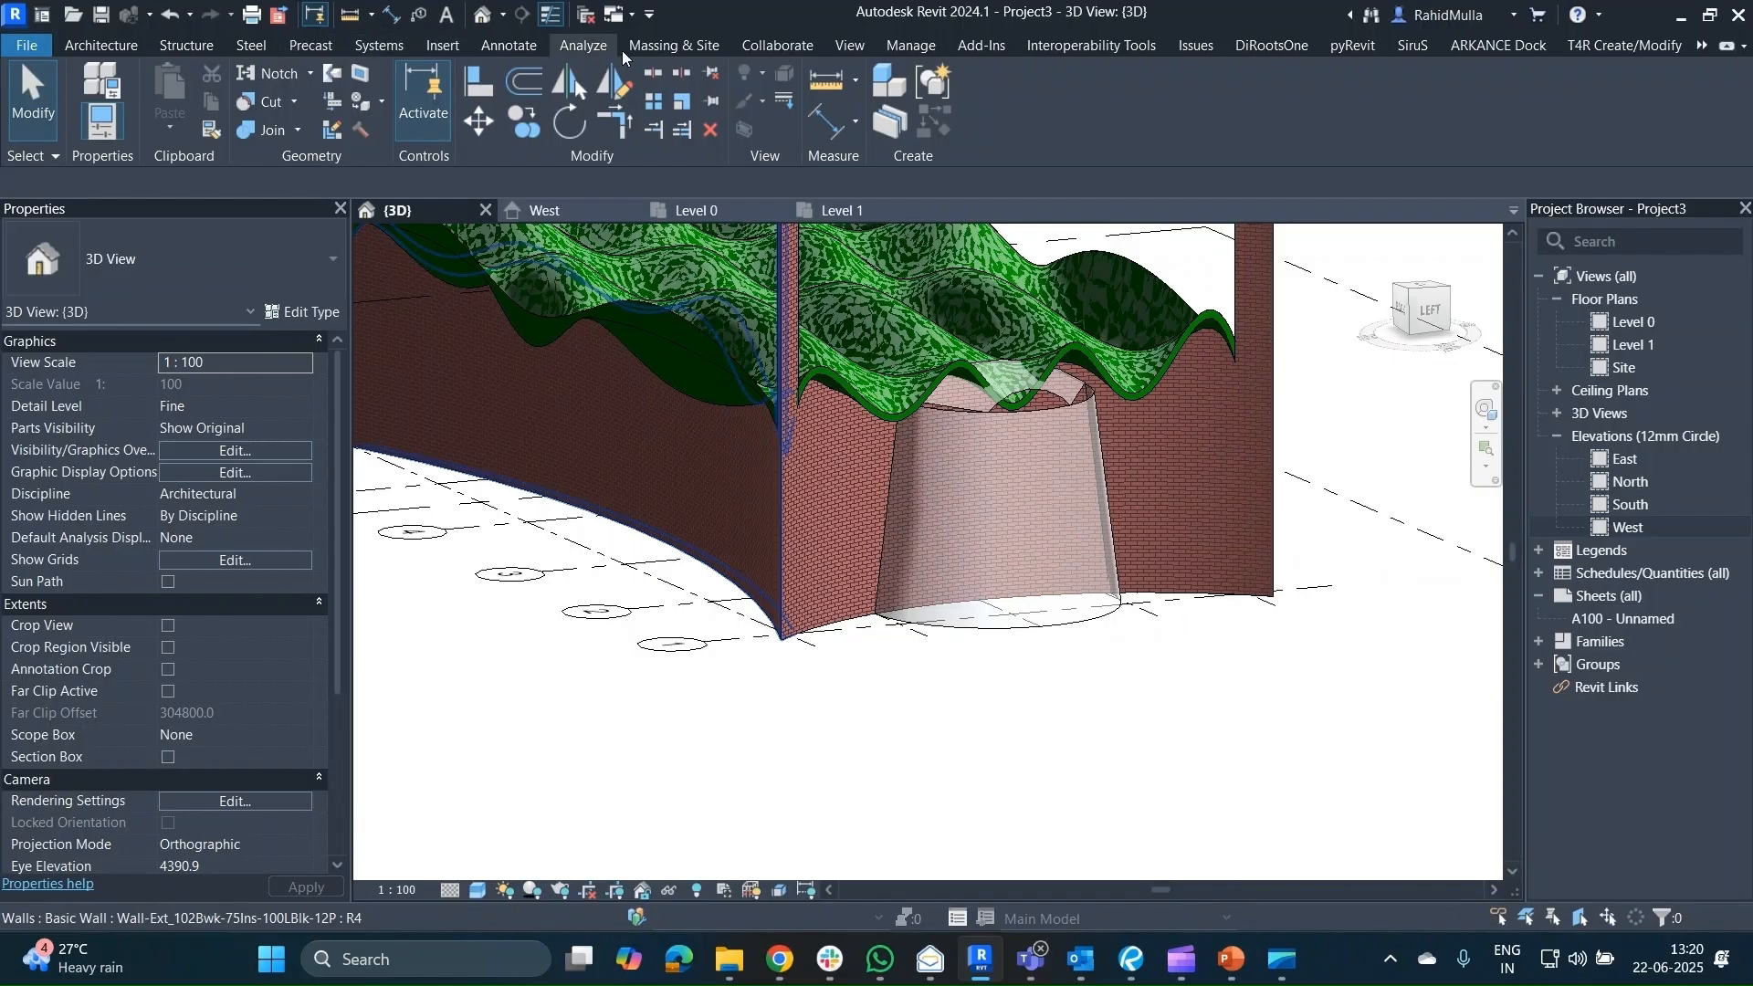
Create a wall by face of type Wall-Ext_215Bwk on the curved side of the tapered mass.
click(678, 47)
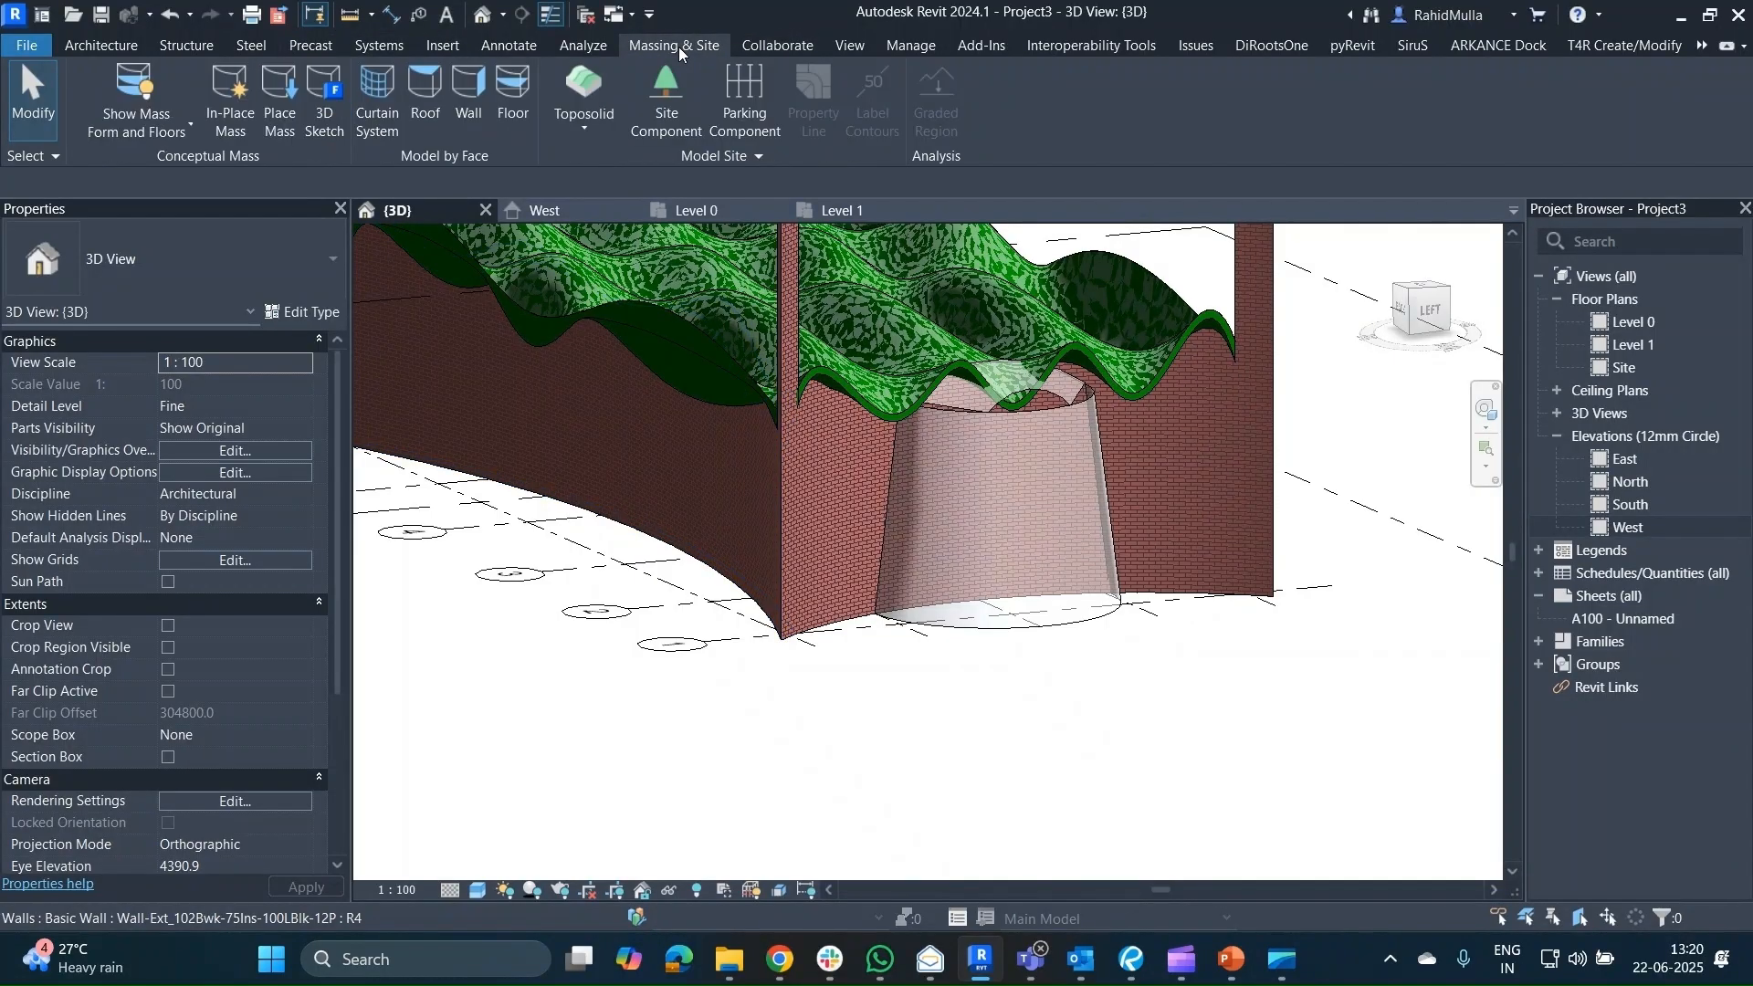
click(465, 101)
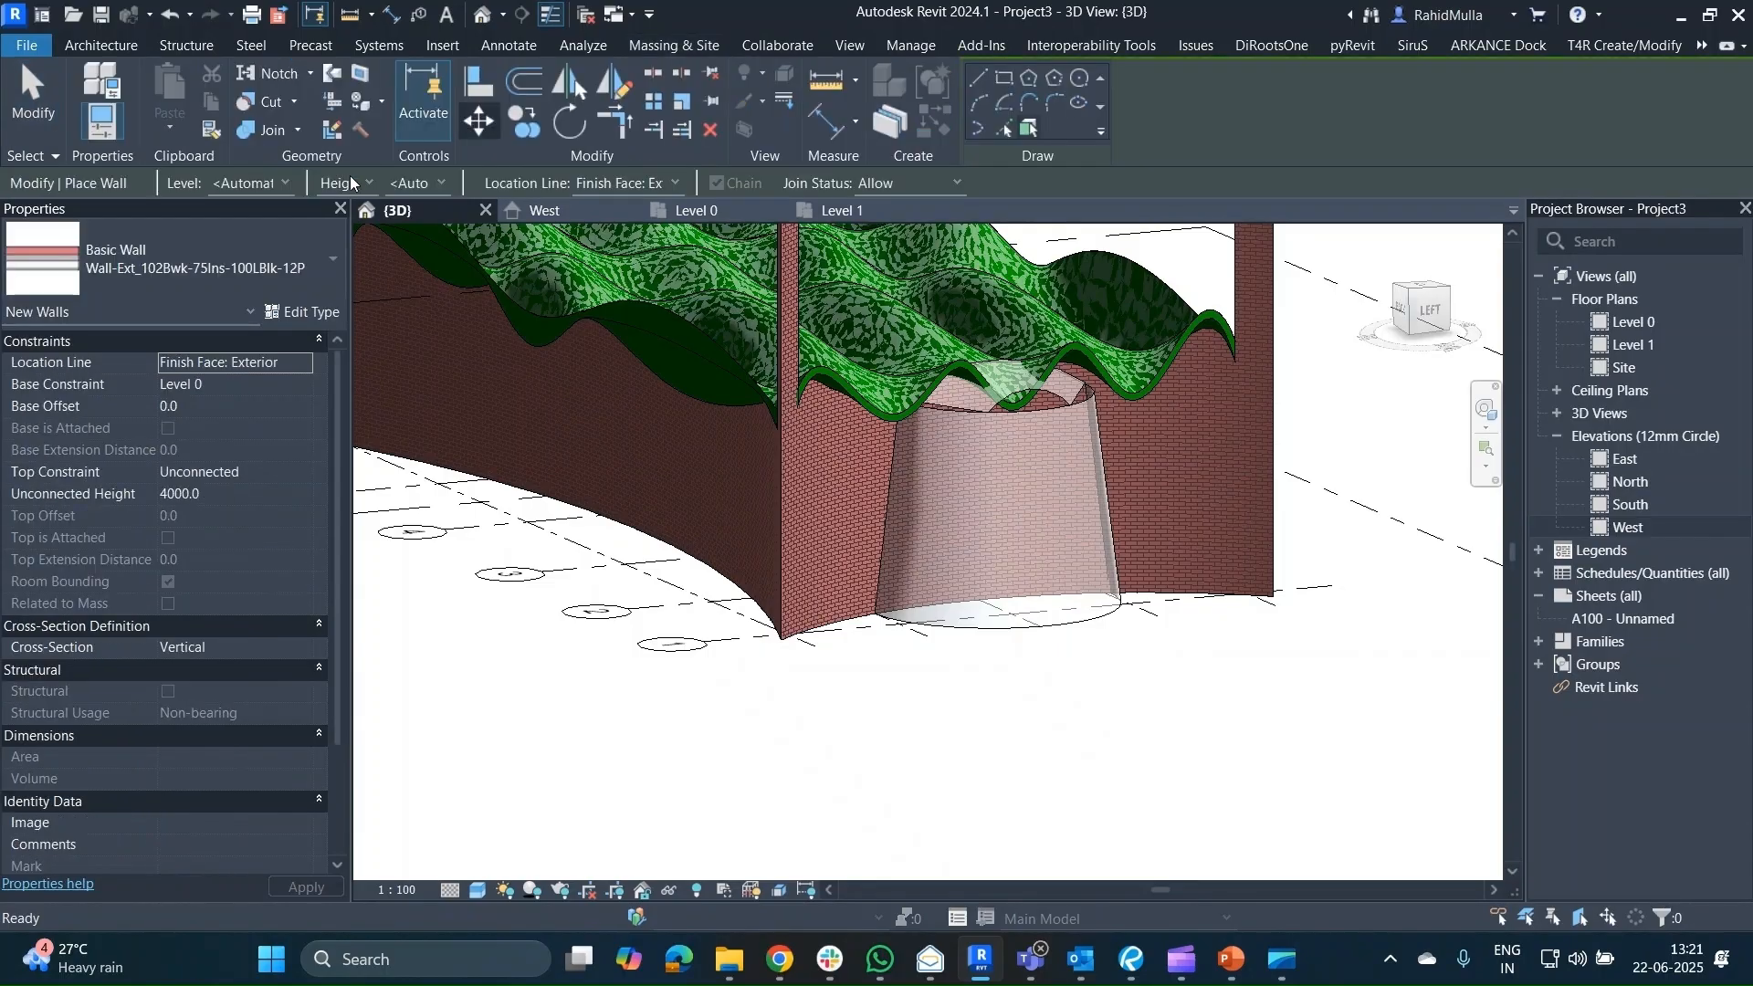
click(228, 277)
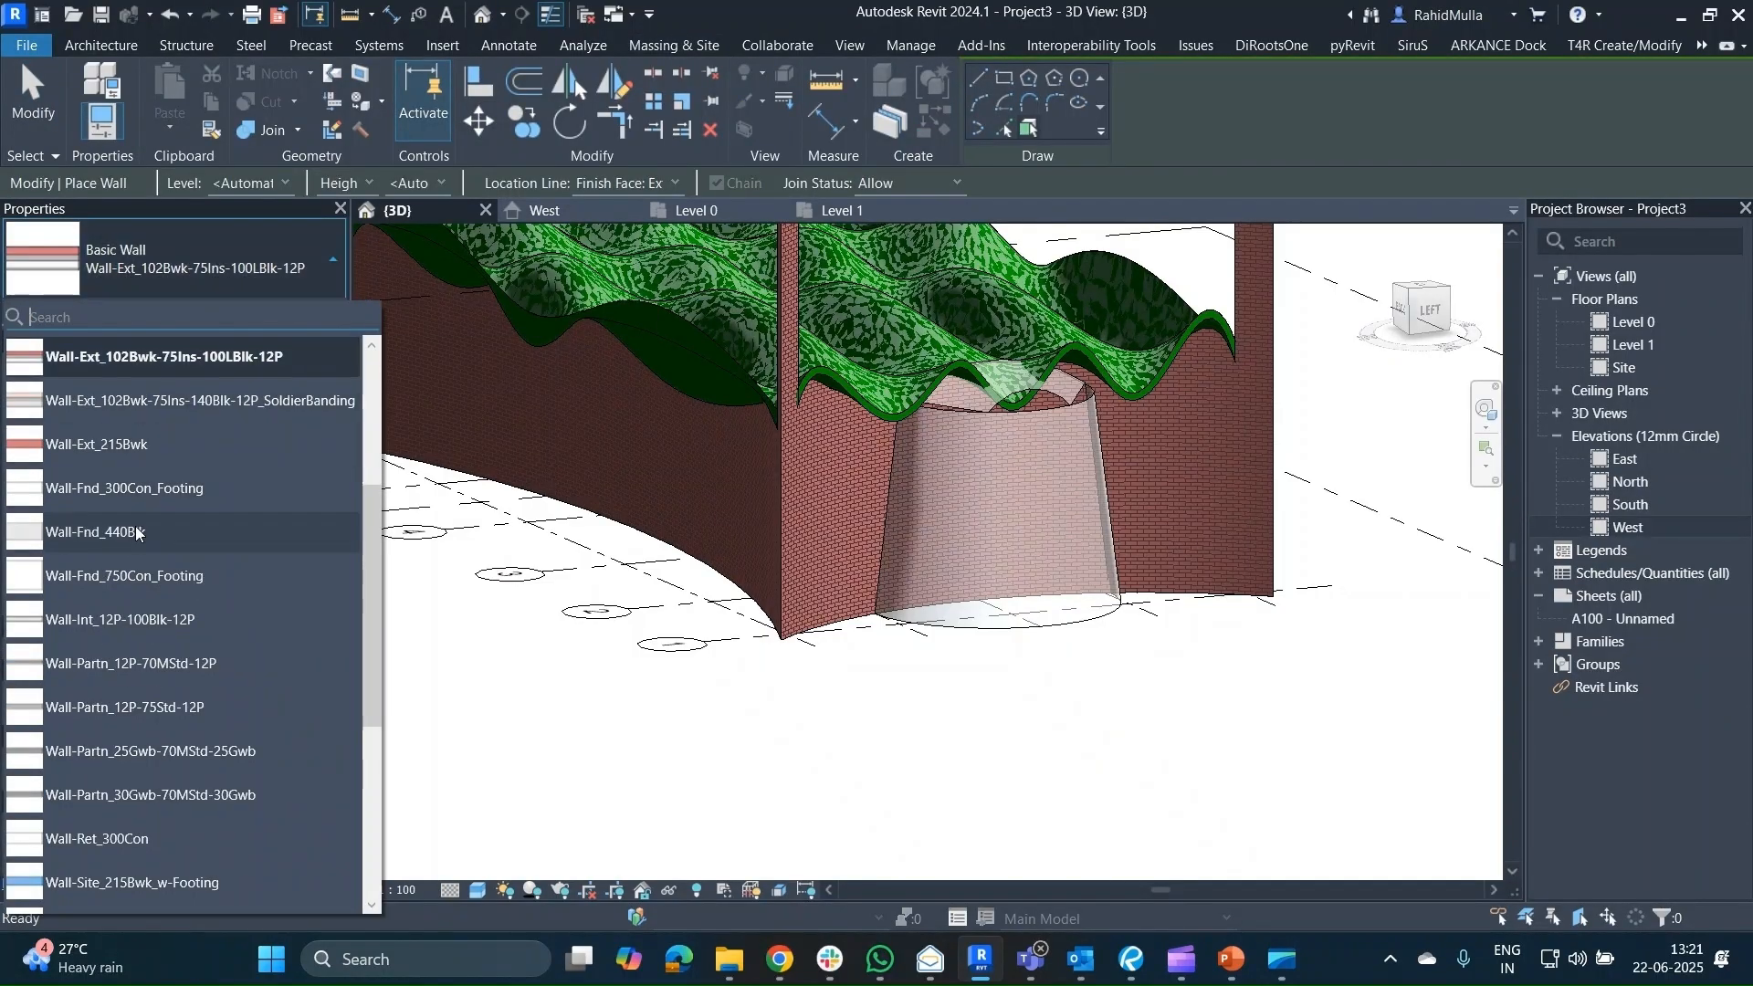
scroll(137, 529, down, 2)
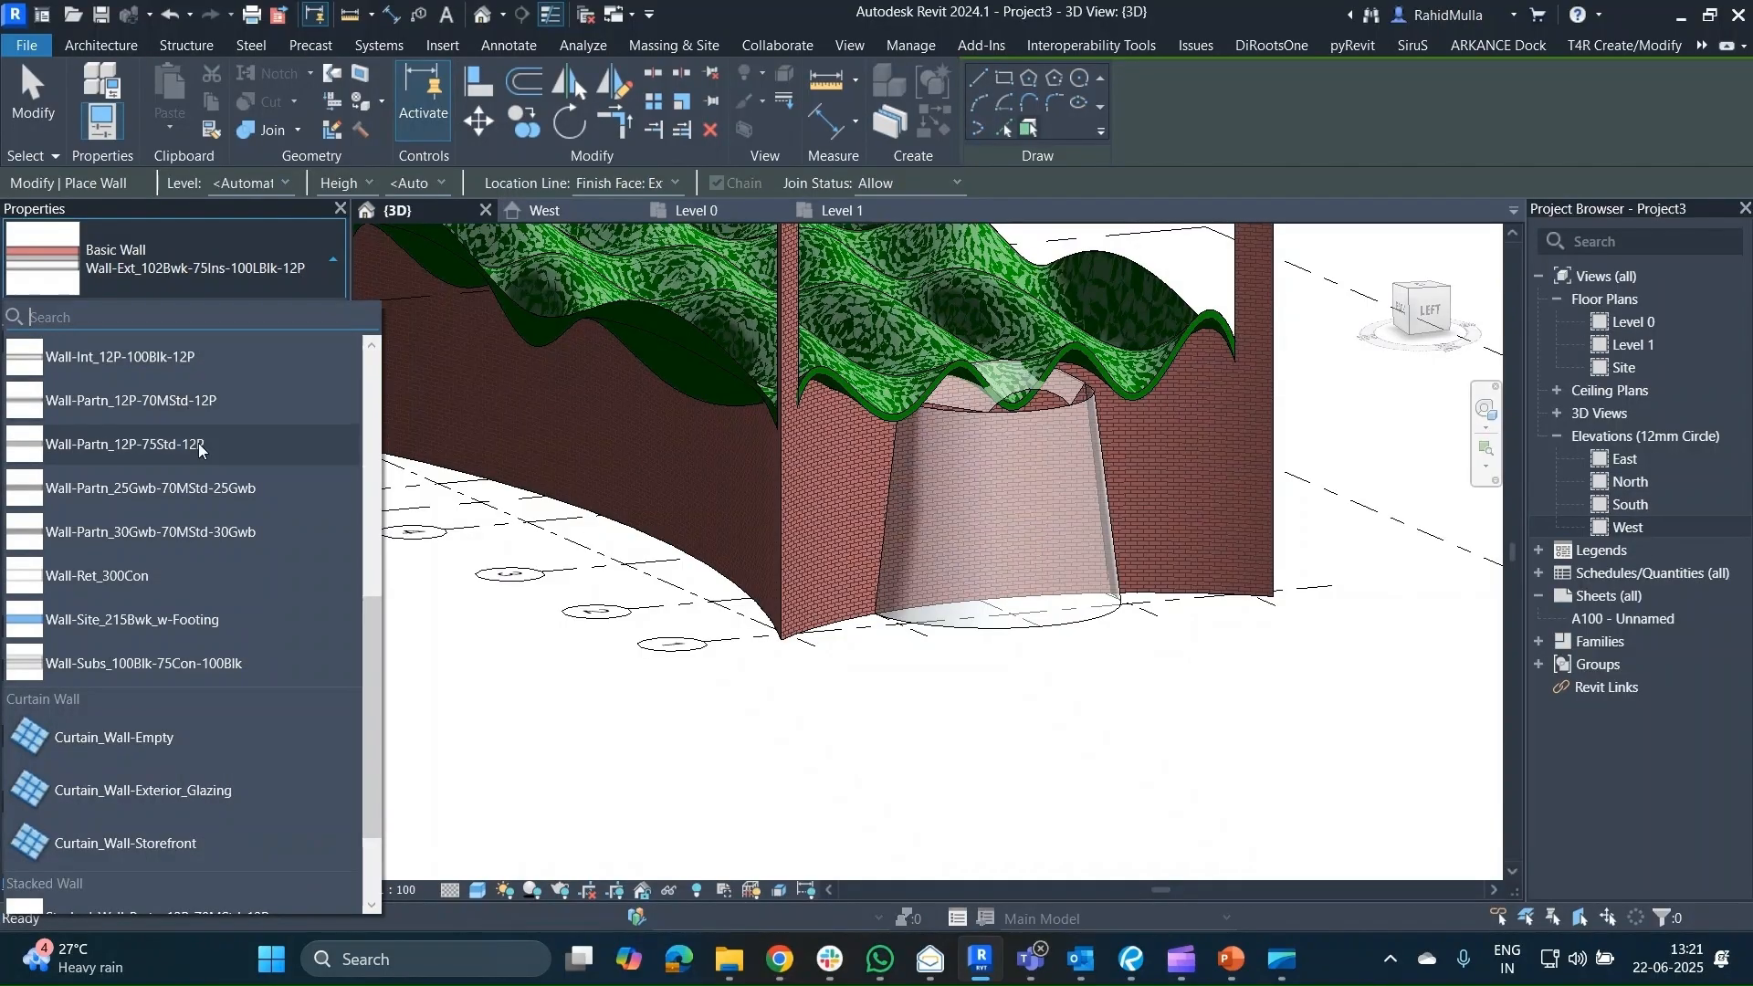
scroll(226, 596, down, 1)
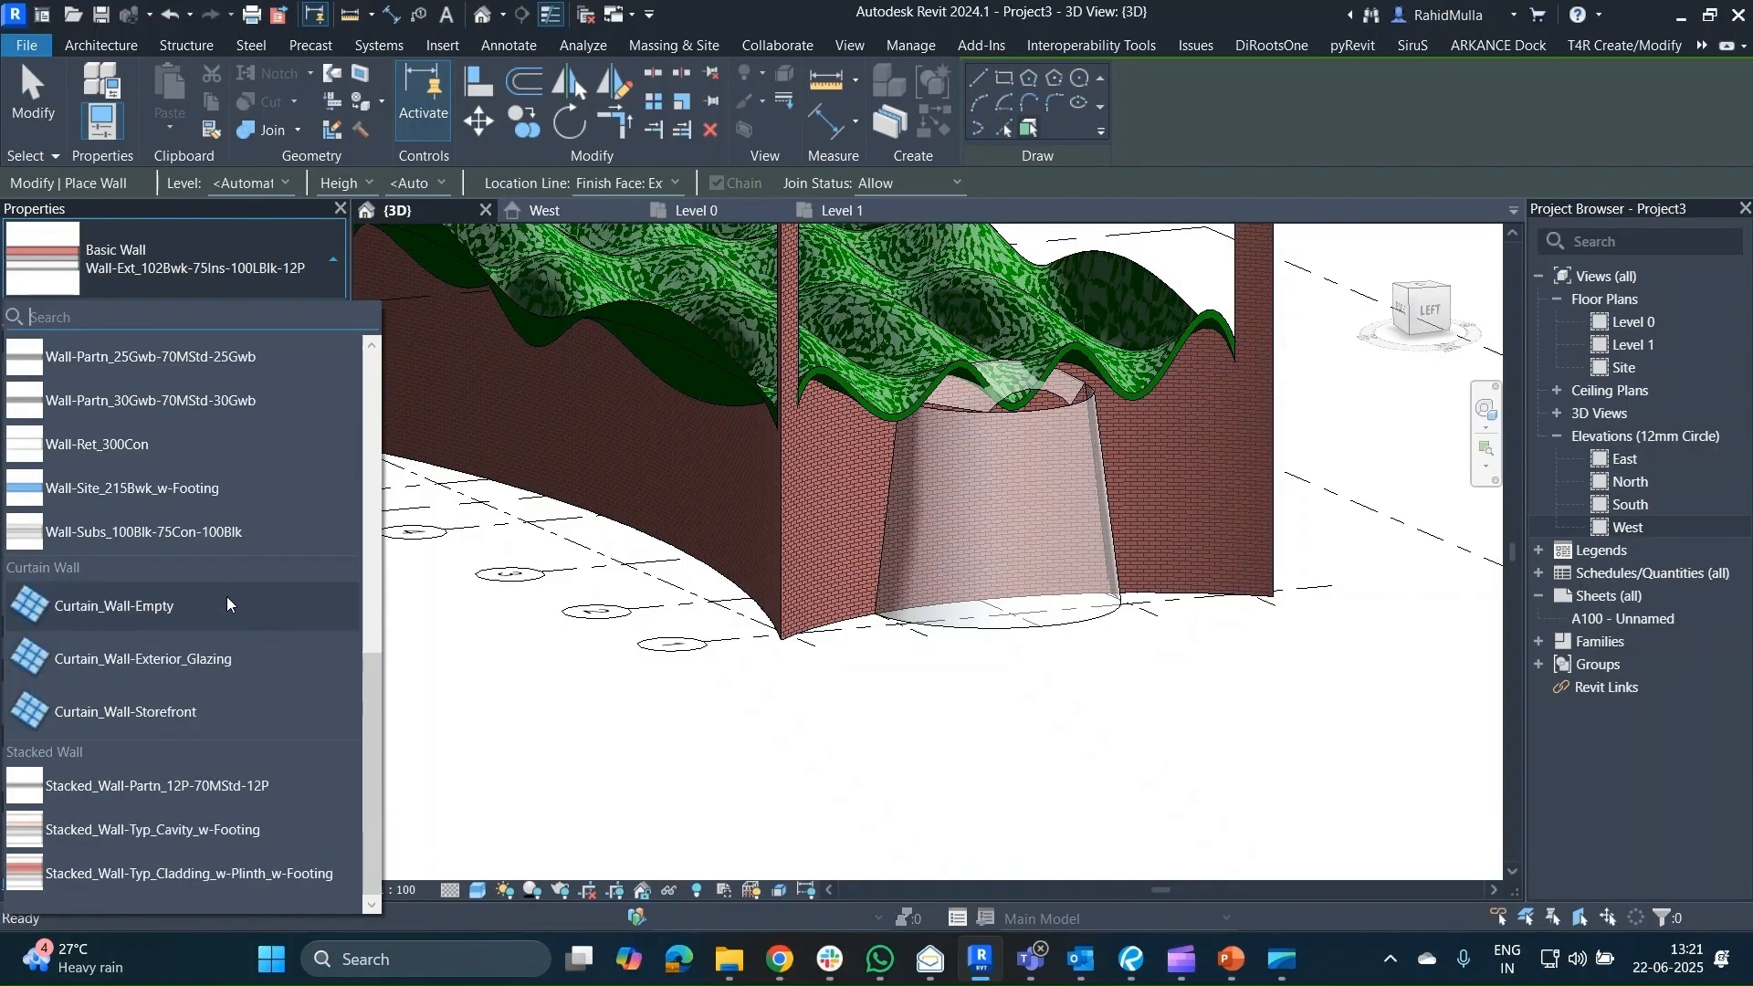
scroll(188, 493, up, 1)
scroll(188, 493, down, 1)
scroll(188, 493, up, 3)
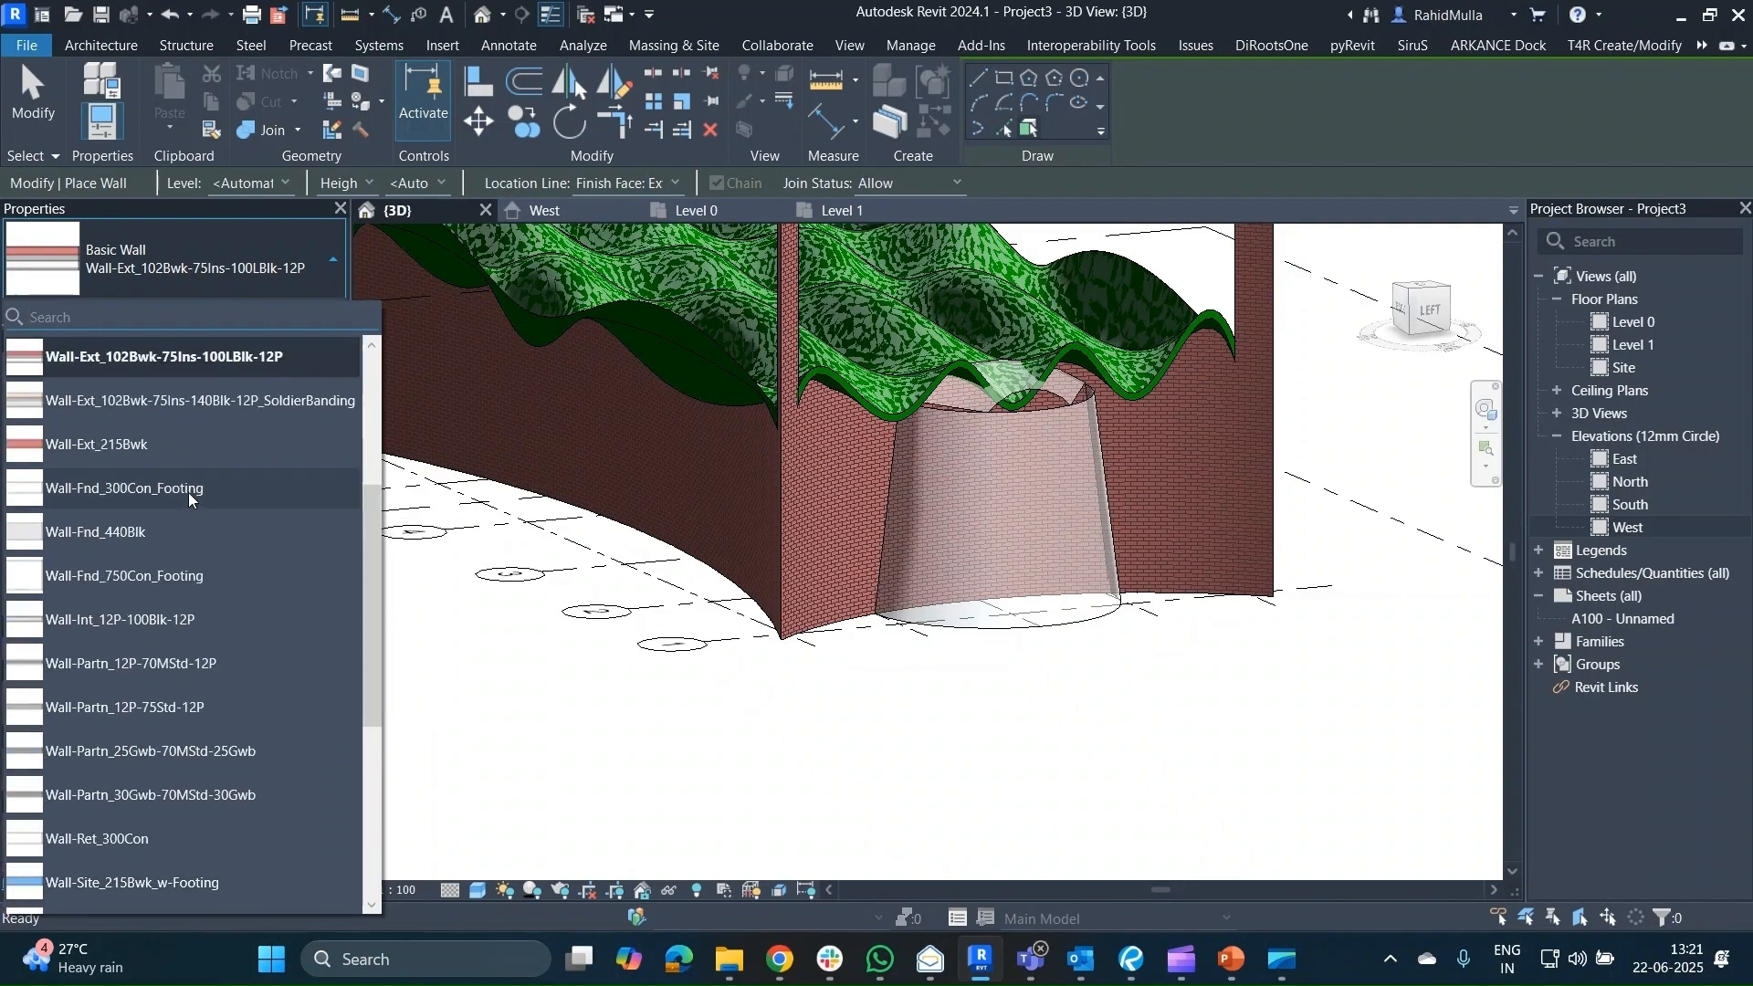
click(184, 446)
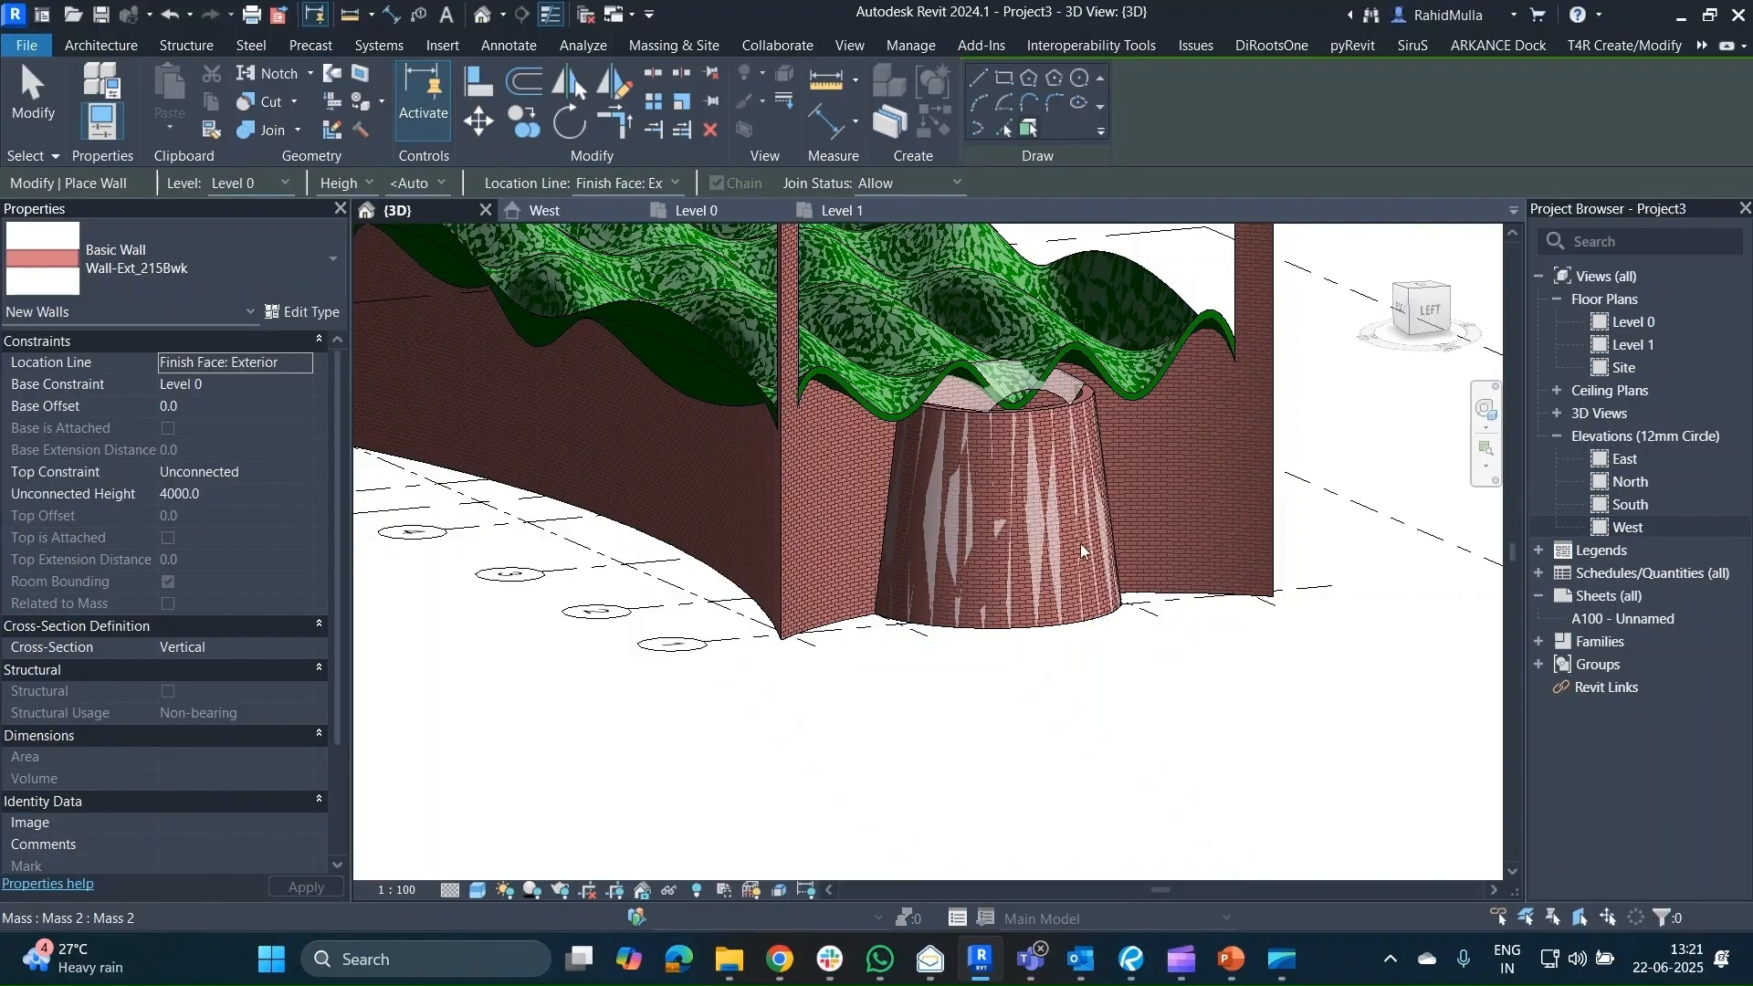
shift+middle_drag(1081, 544, 1015, 599)
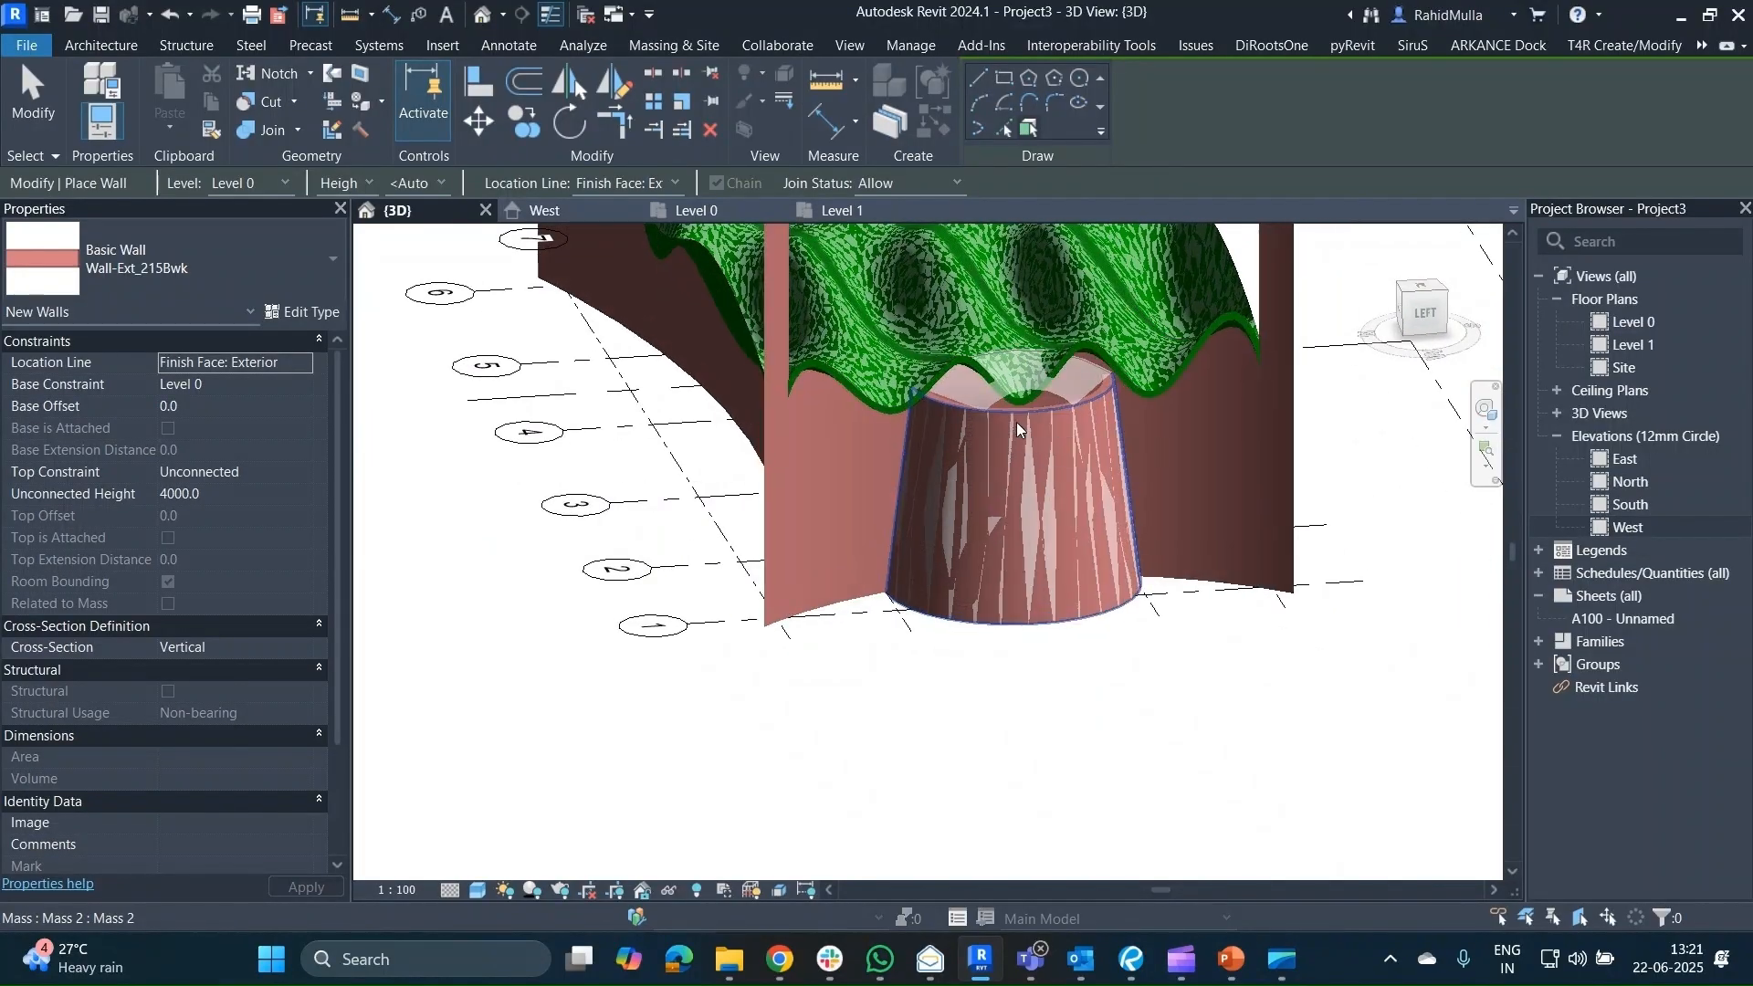
scroll(1016, 422, up, 4)
shift+middle_drag(1016, 422, 1061, 432)
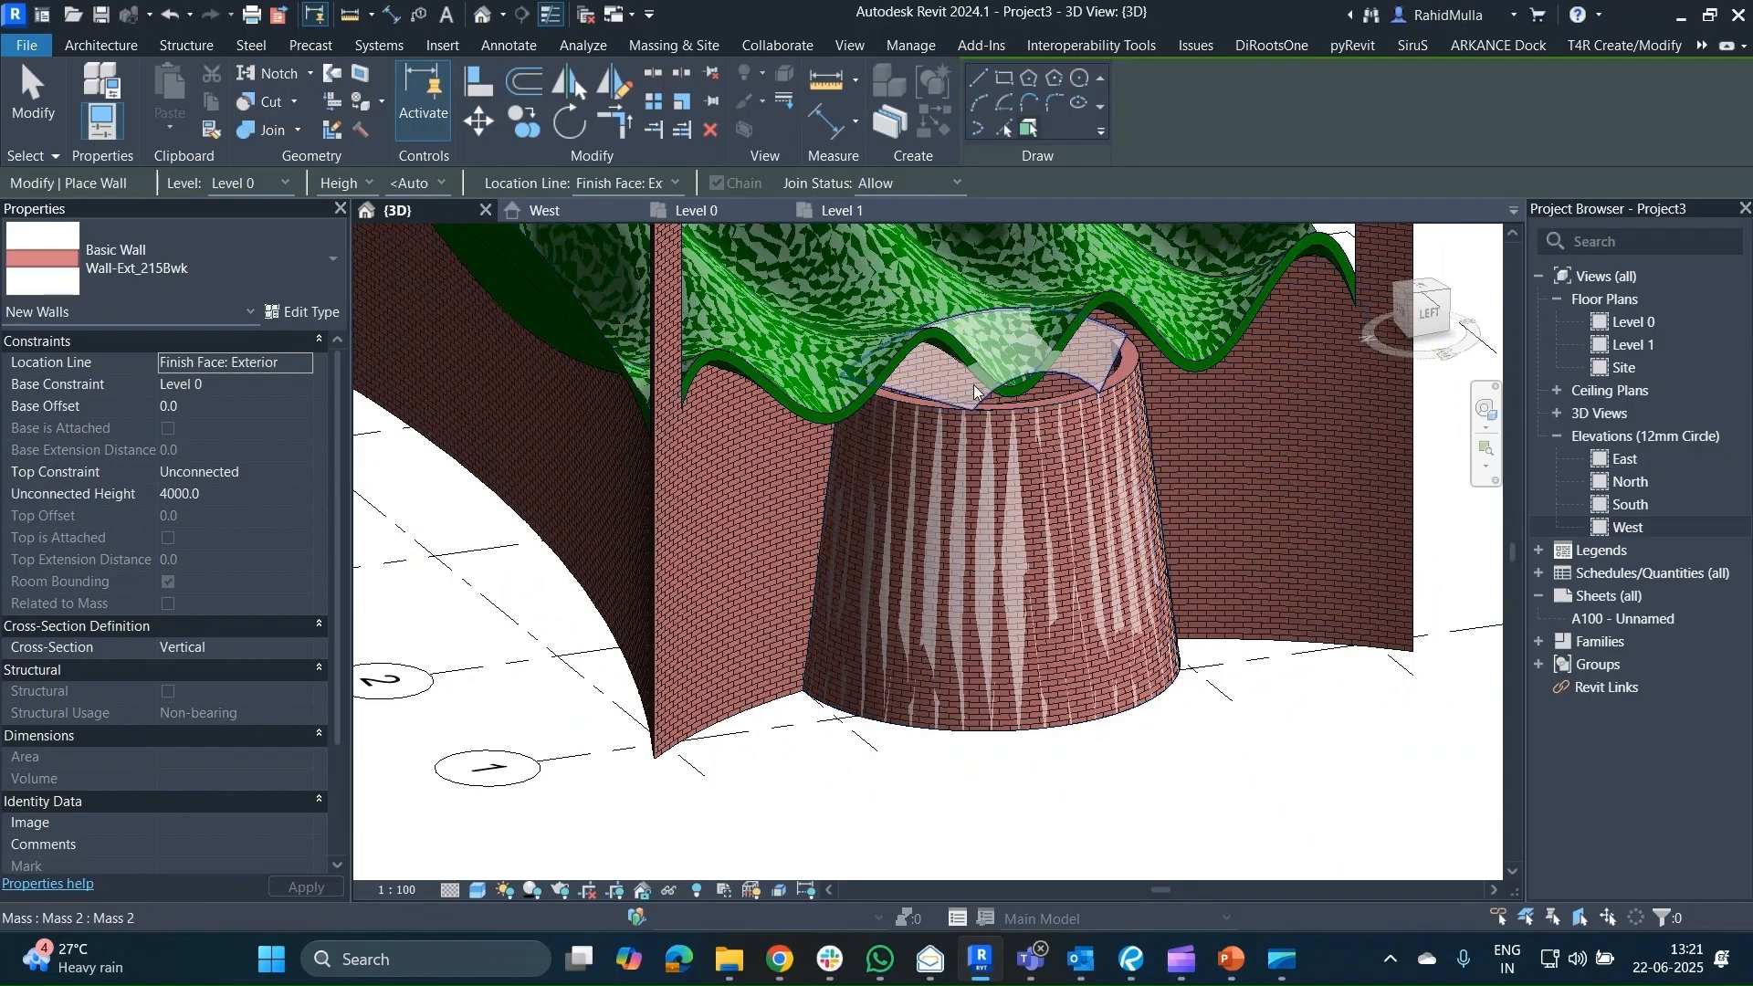
Create a Roof_Generic-125mm roof by face on the arched top surface and switch the mass display to Show Mass by View Settings.
scroll(971, 387, up, 3)
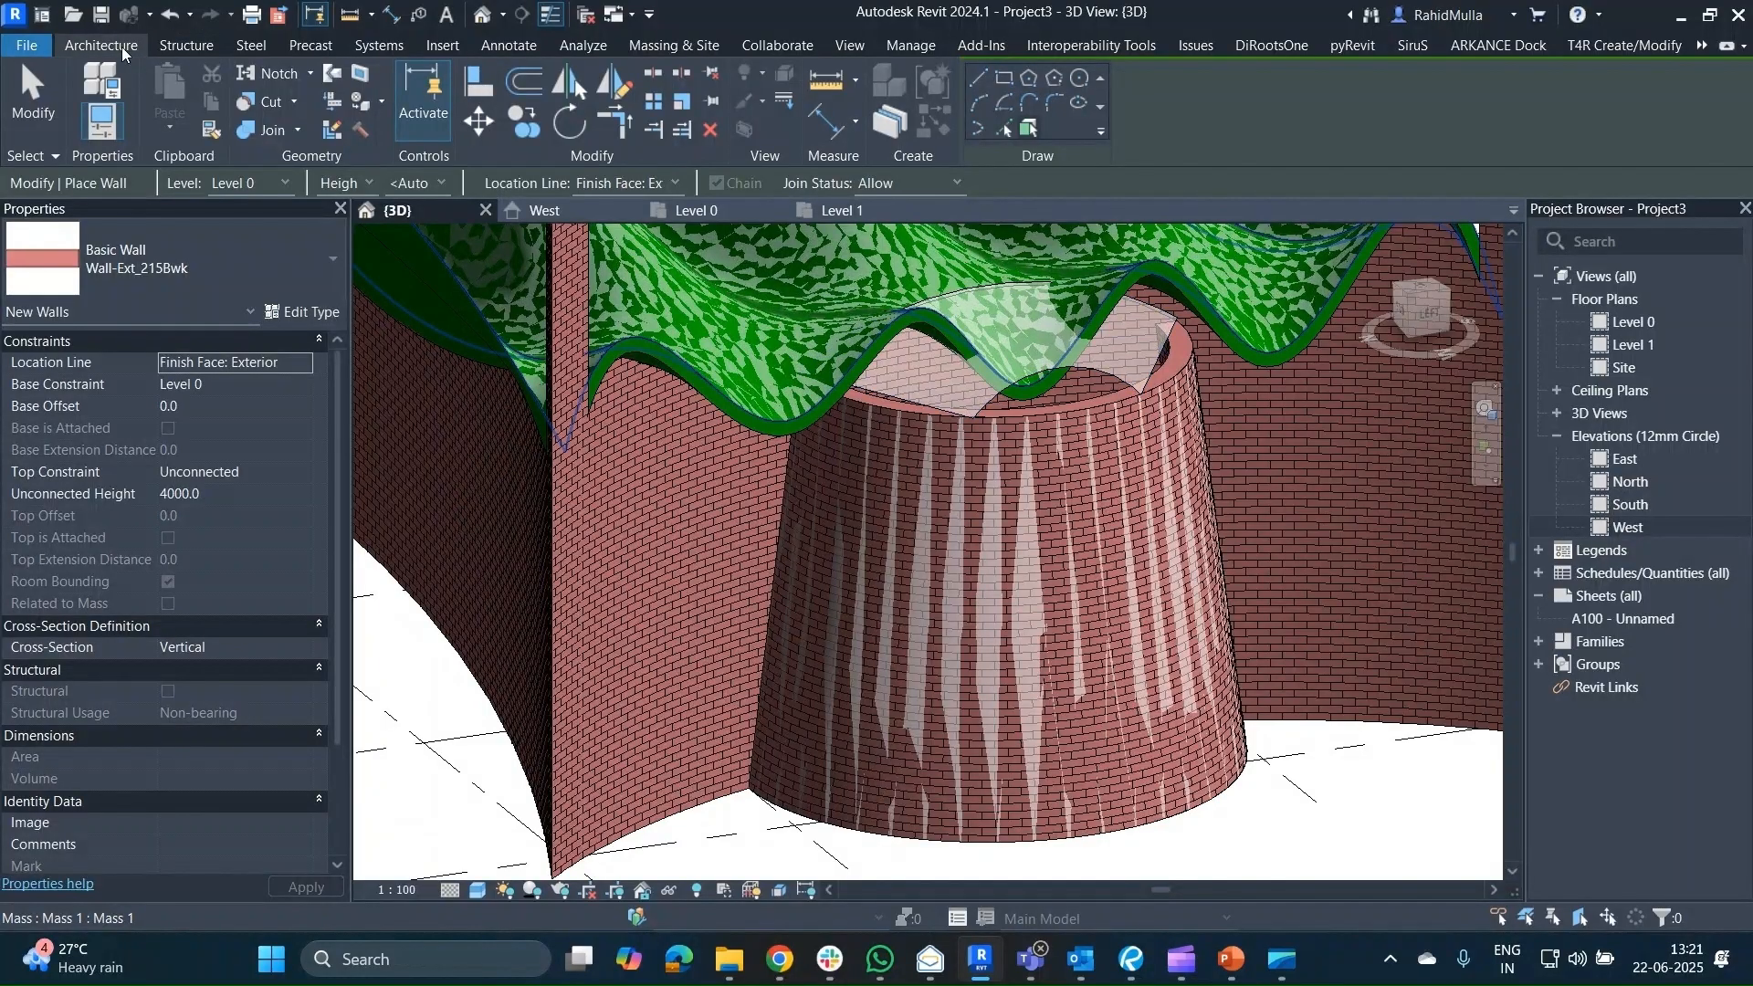
click(684, 48)
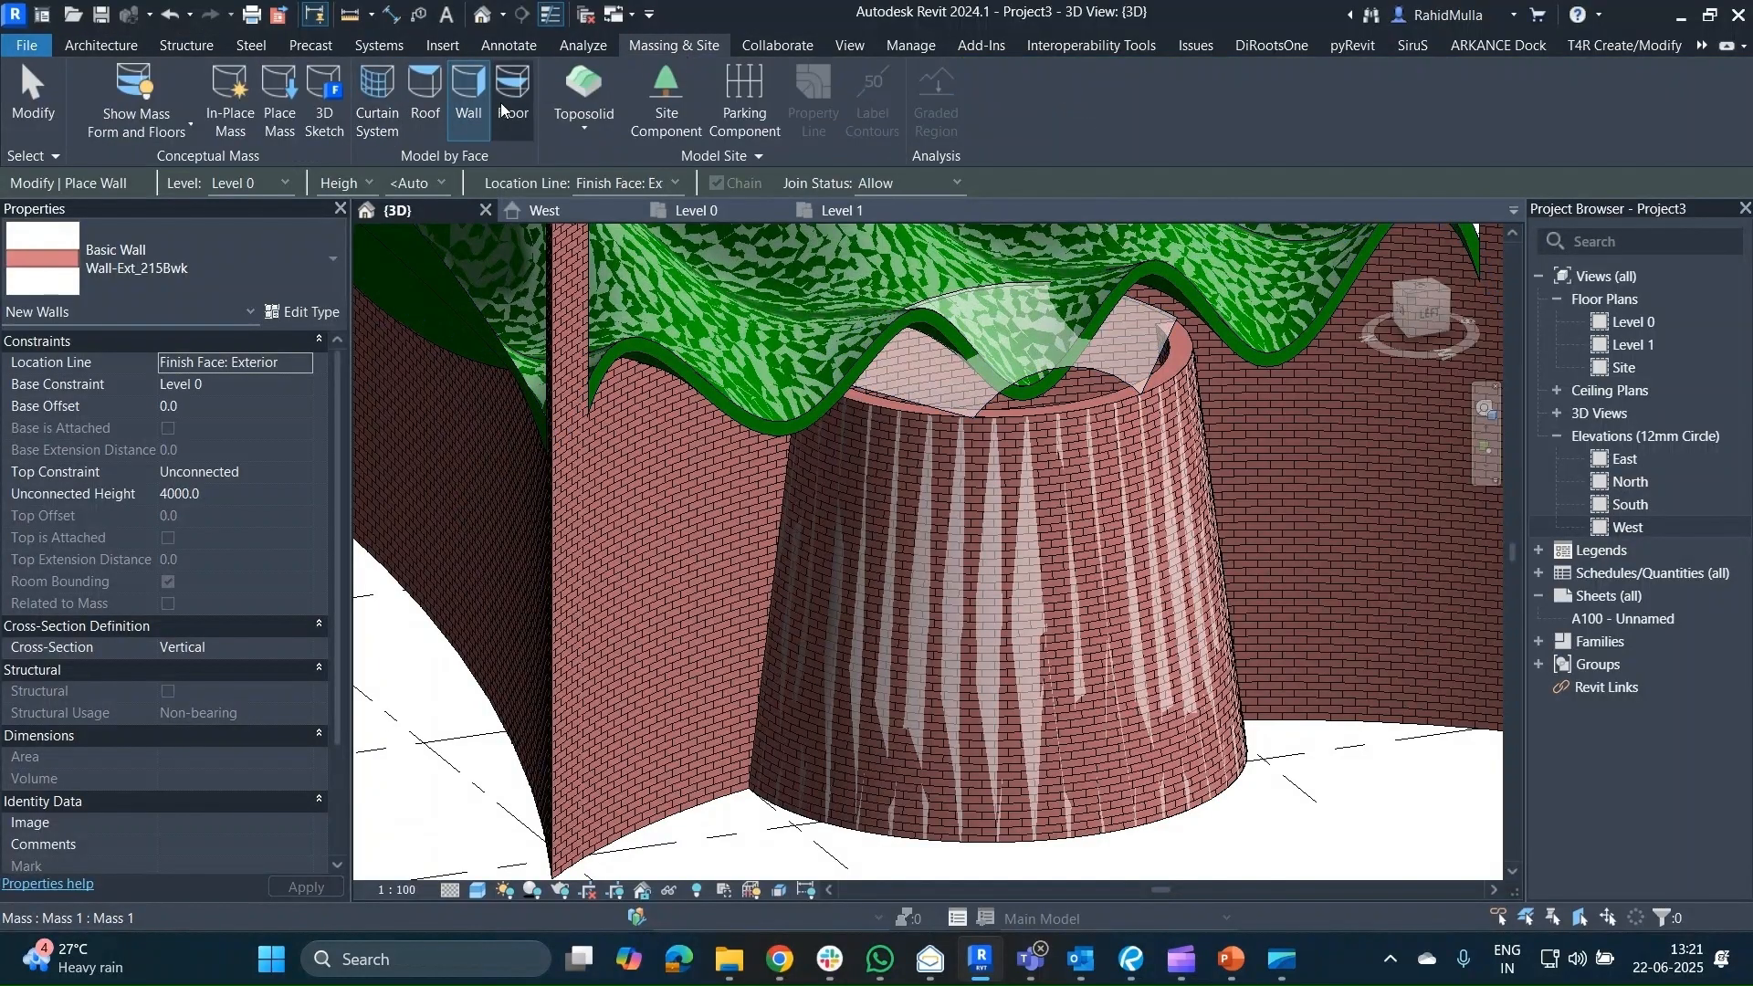
click(431, 91)
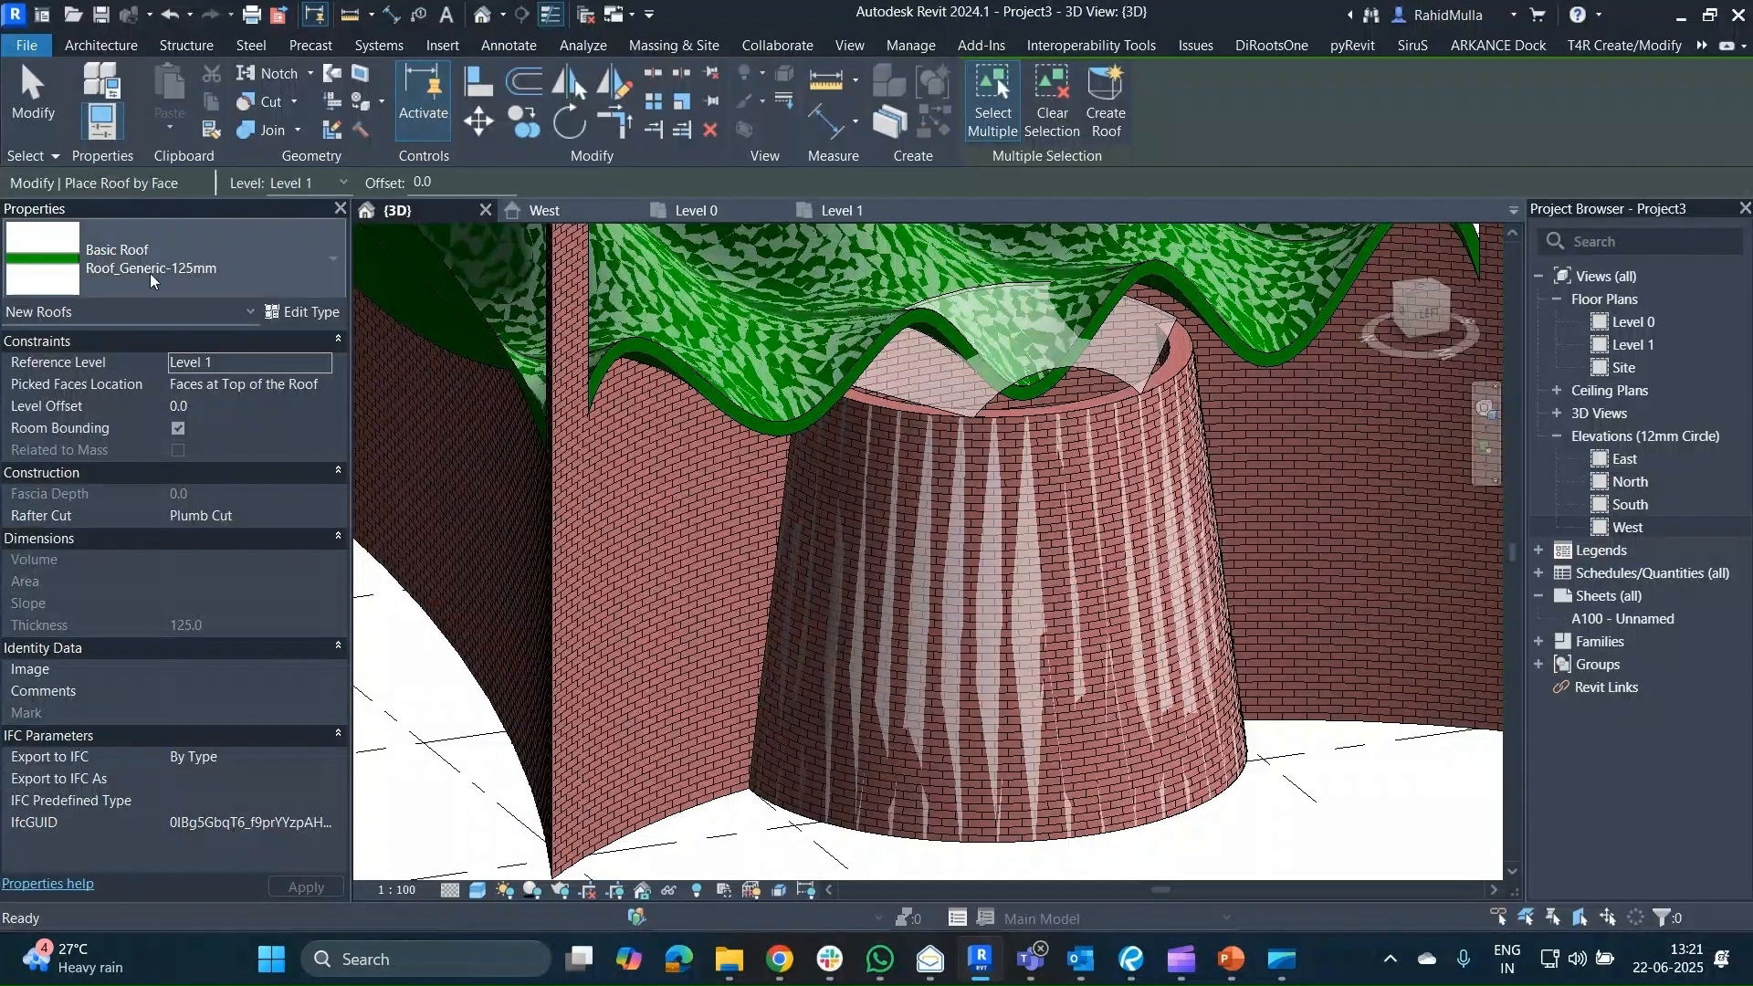
click(996, 402)
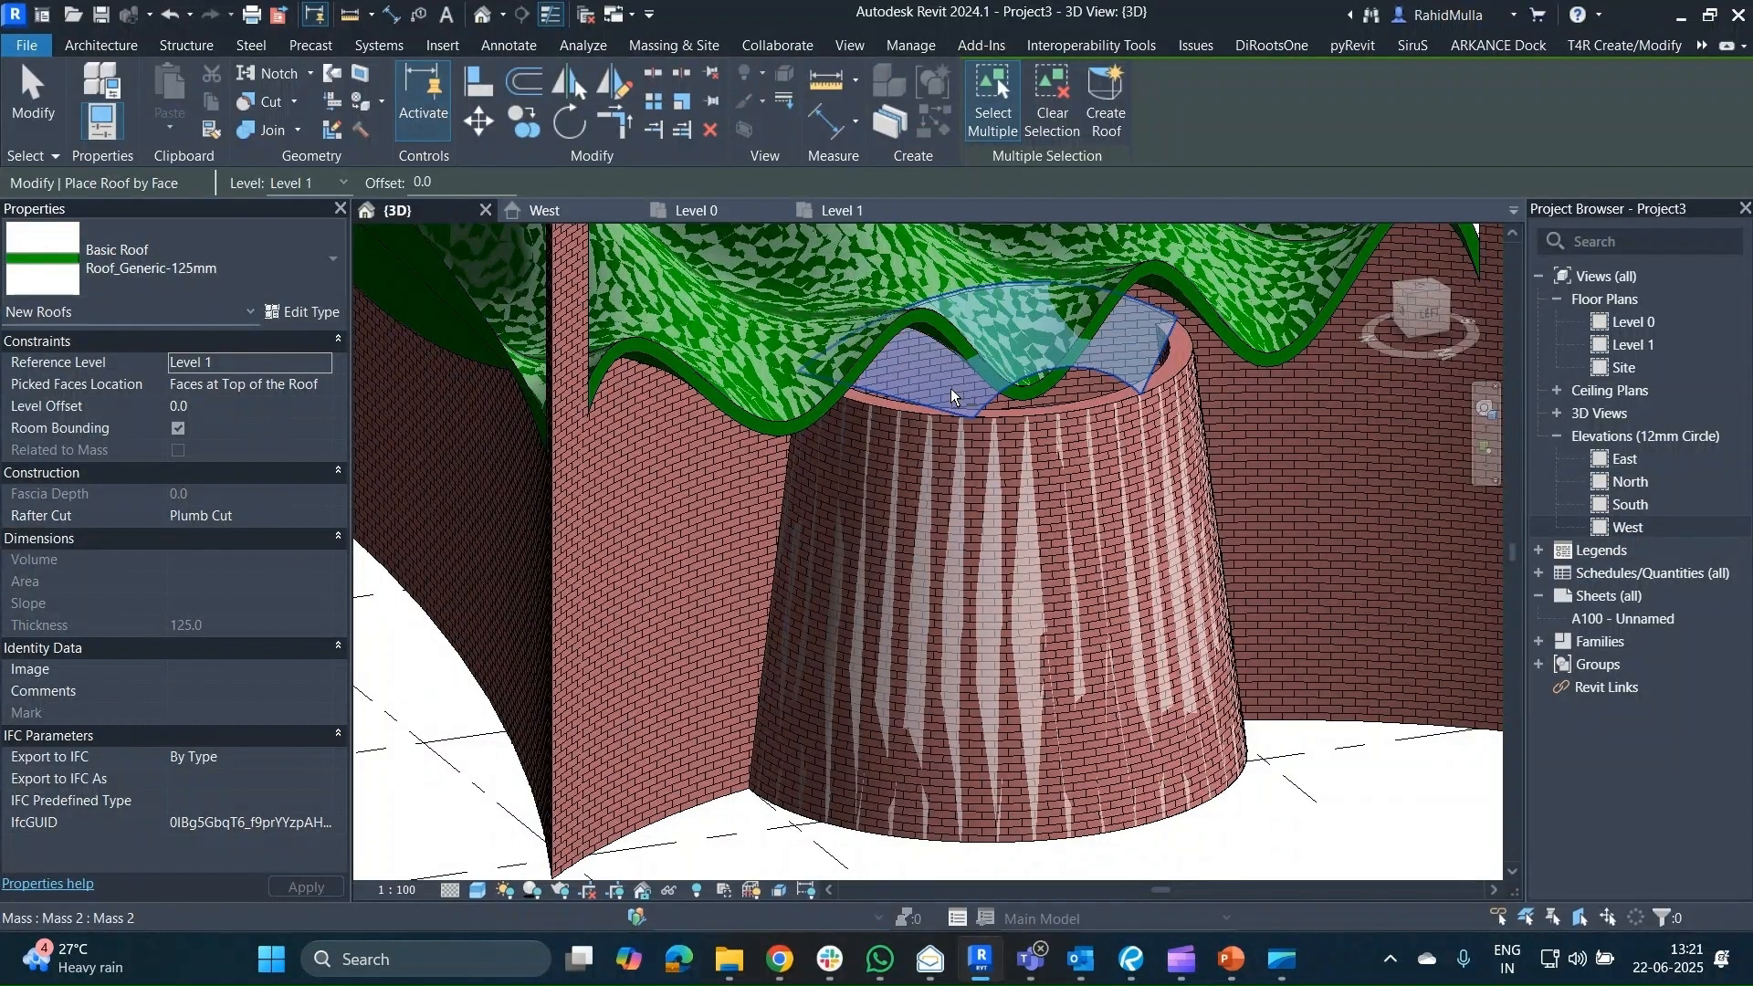
click(1119, 111)
shift+middle_drag(1099, 411, 971, 359)
key(Escape)
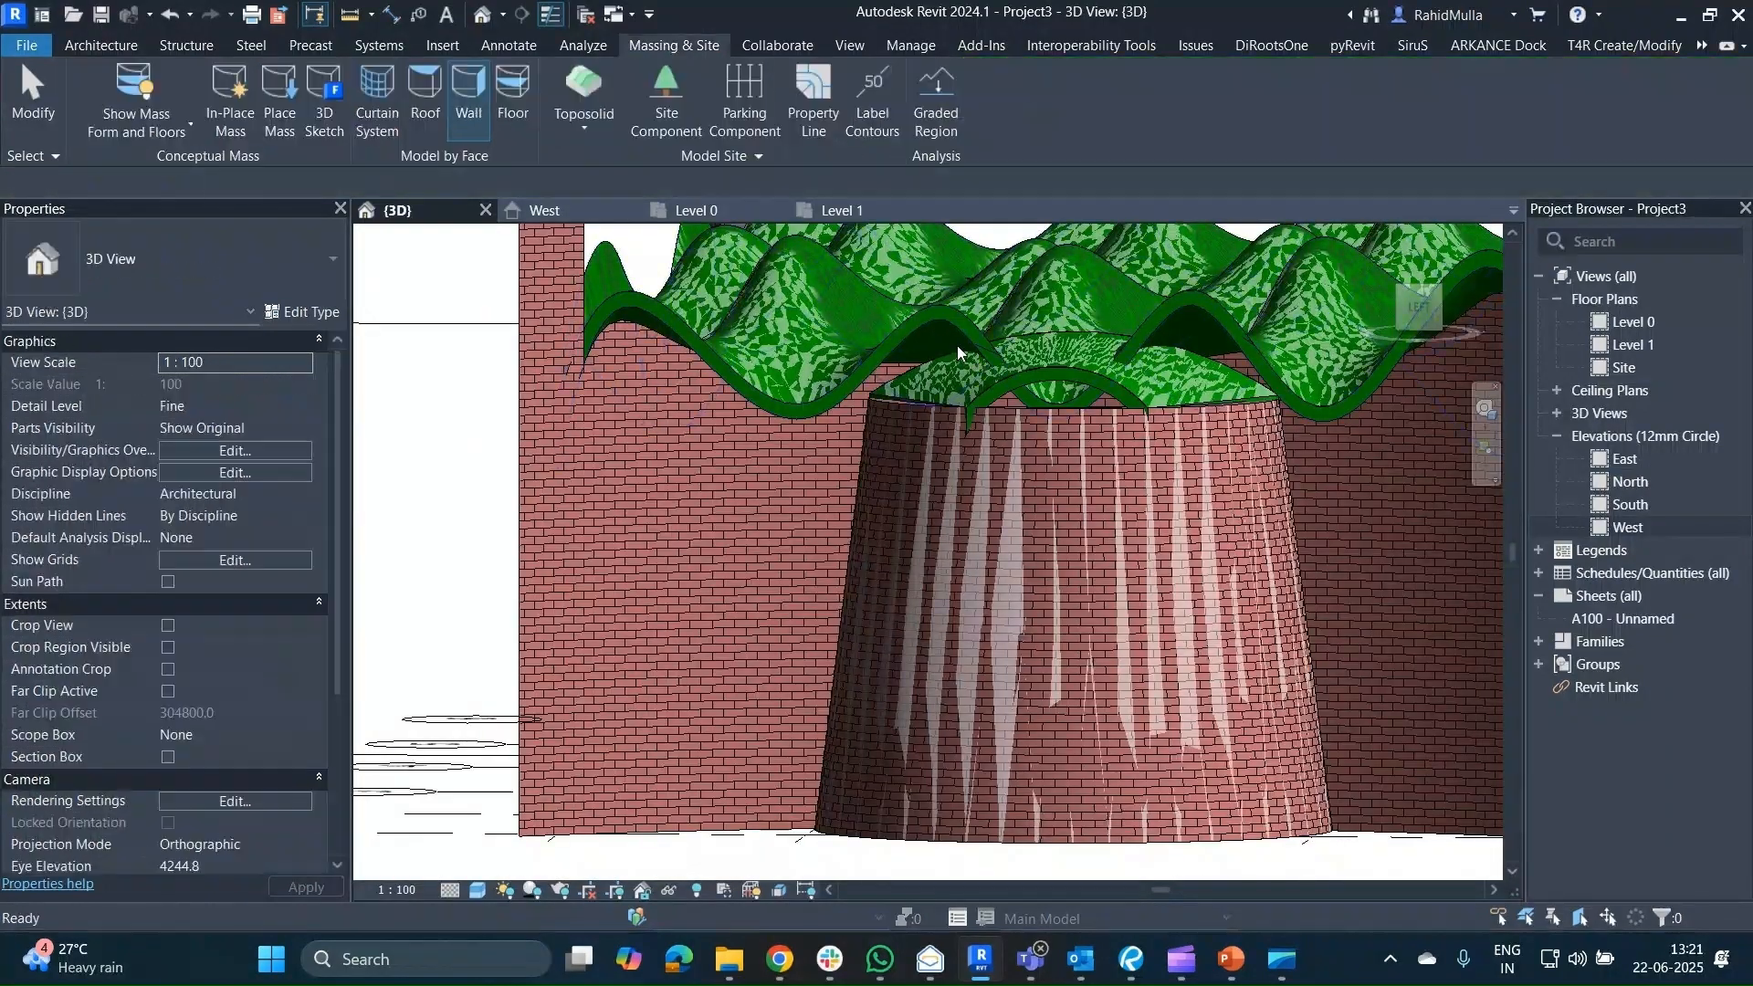
click(136, 74)
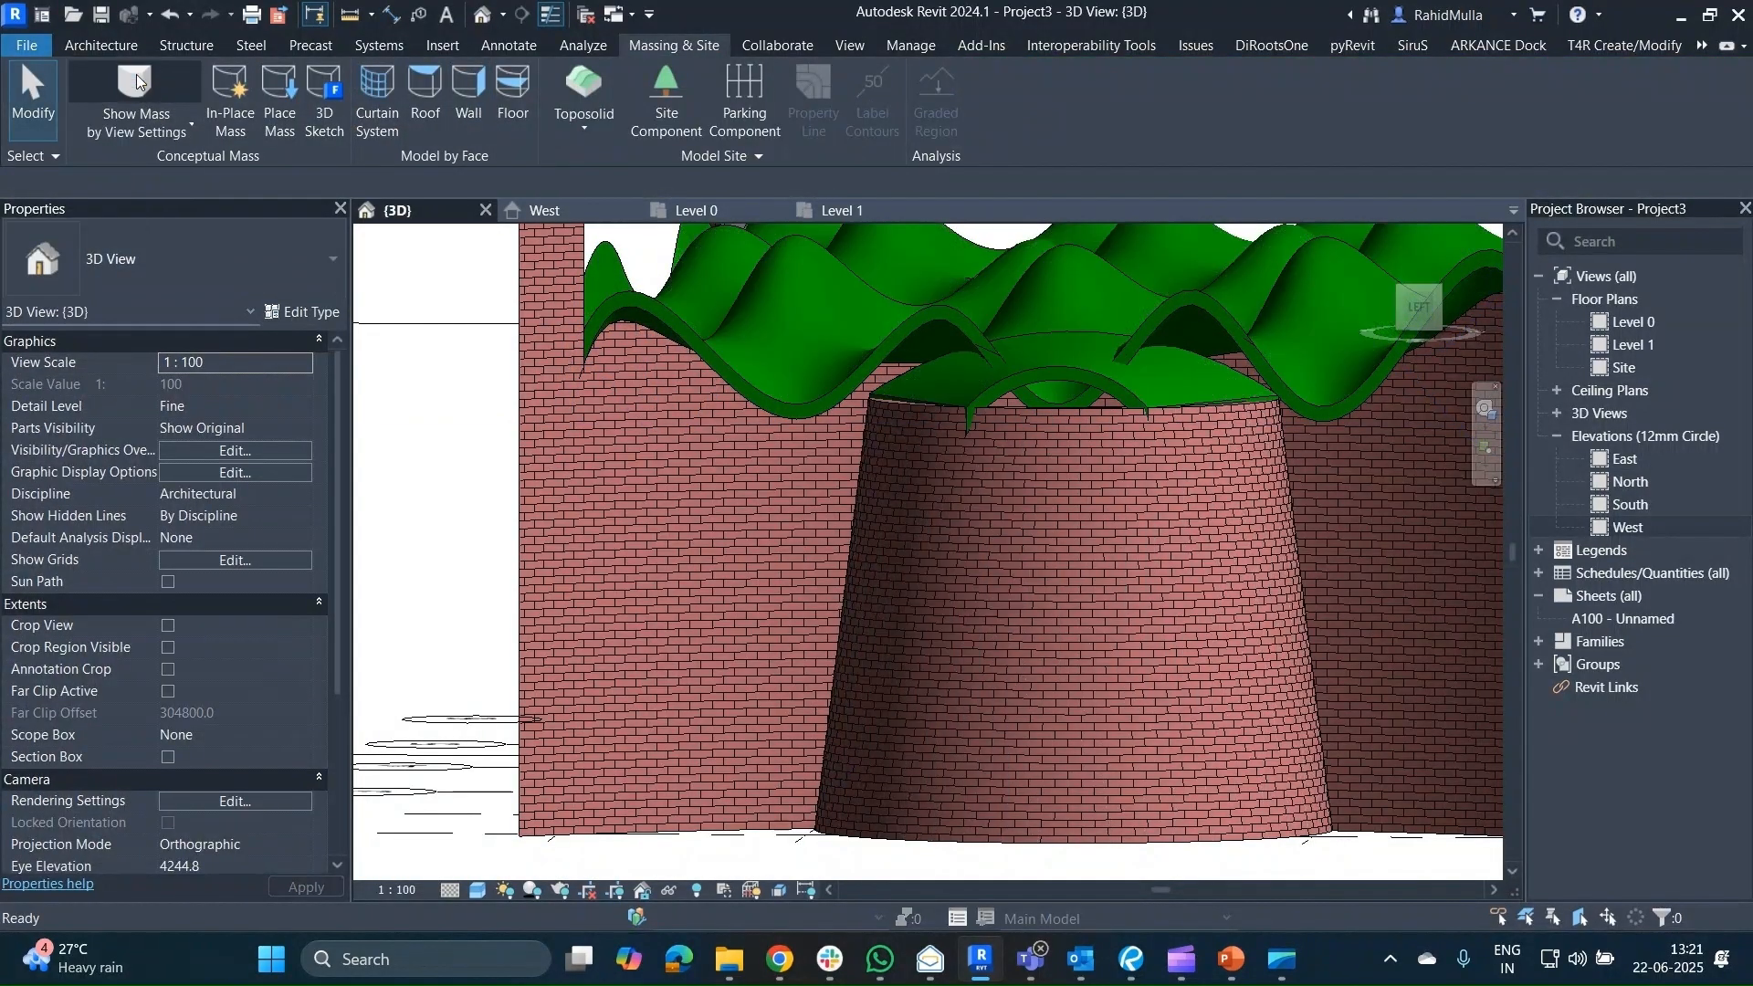
shift+middle_drag(1049, 613, 1151, 638)
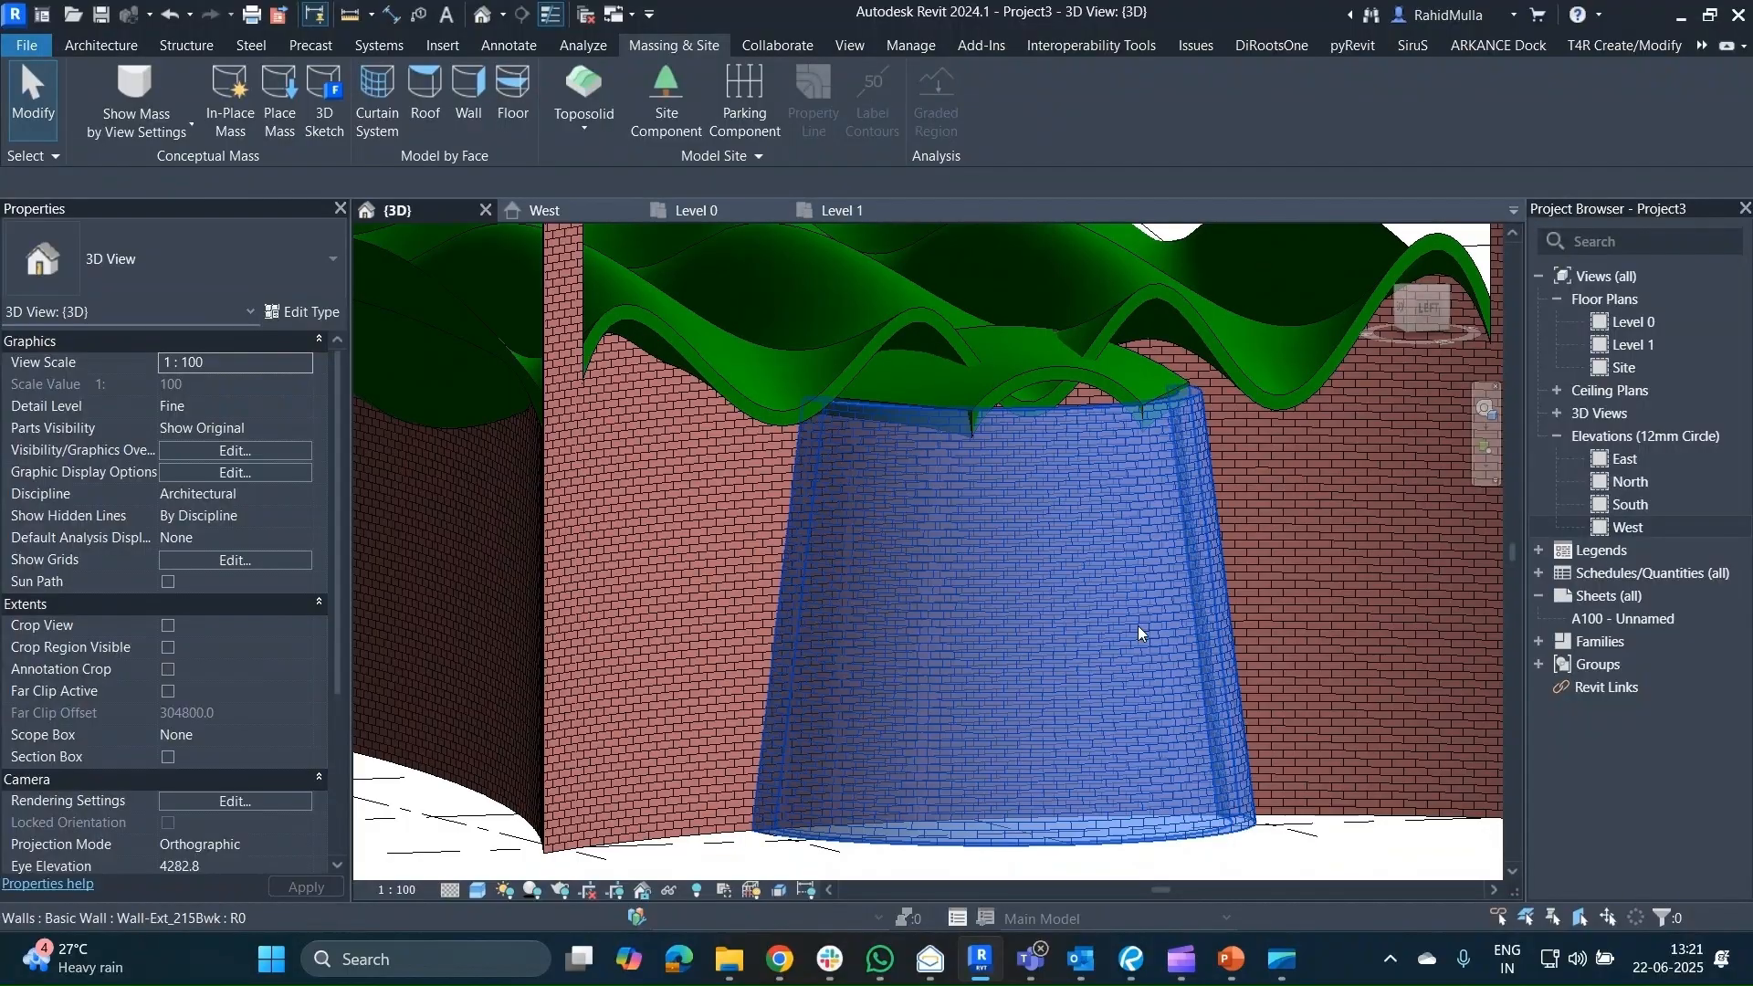
Inspect the brick-walled tapered mass and the wavy-roofed building from several angles.
click(1138, 631)
mouse_move(1017, 626)
shift+middle_down()
mouse_move(1139, 638)
mouse_move(1123, 618)
mouse_move(1186, 728)
mouse_move(1295, 825)
shift+middle_up()
scroll(1123, 621, down, 3)
click(1323, 523)
middle_drag(1318, 471, 1318, 308)
shift+middle_drag(1123, 704, 1248, 738)
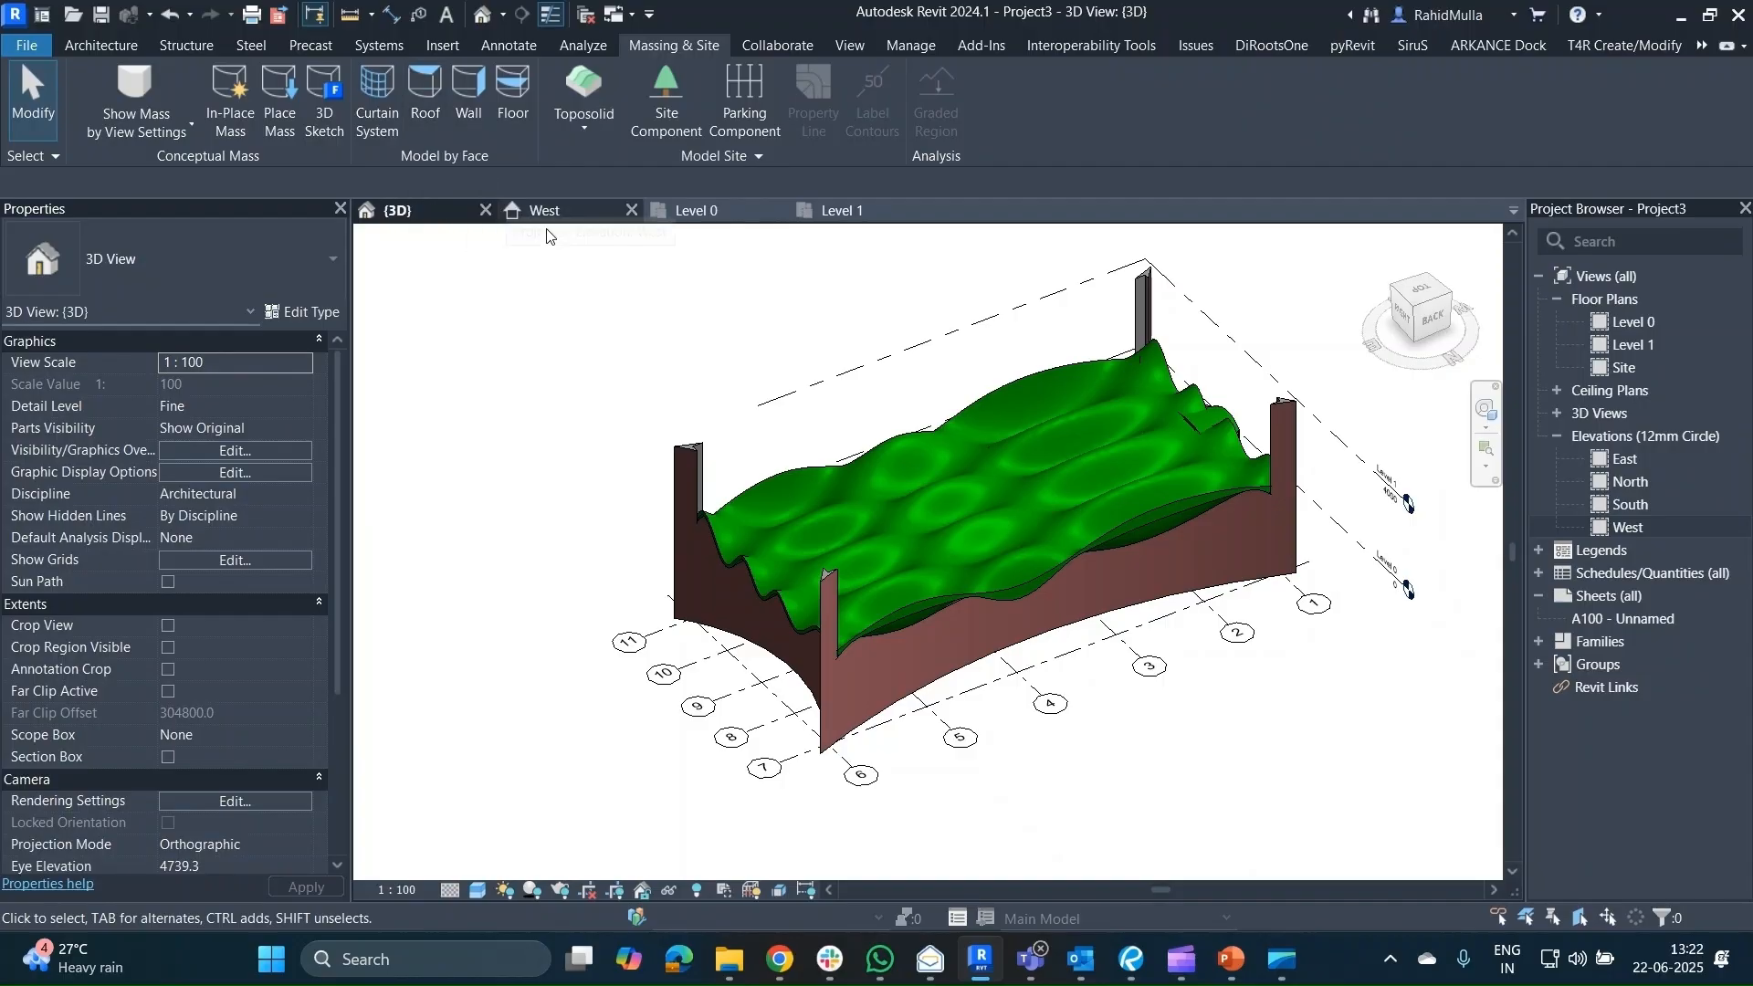
shift+middle_drag(1104, 552, 1169, 585)
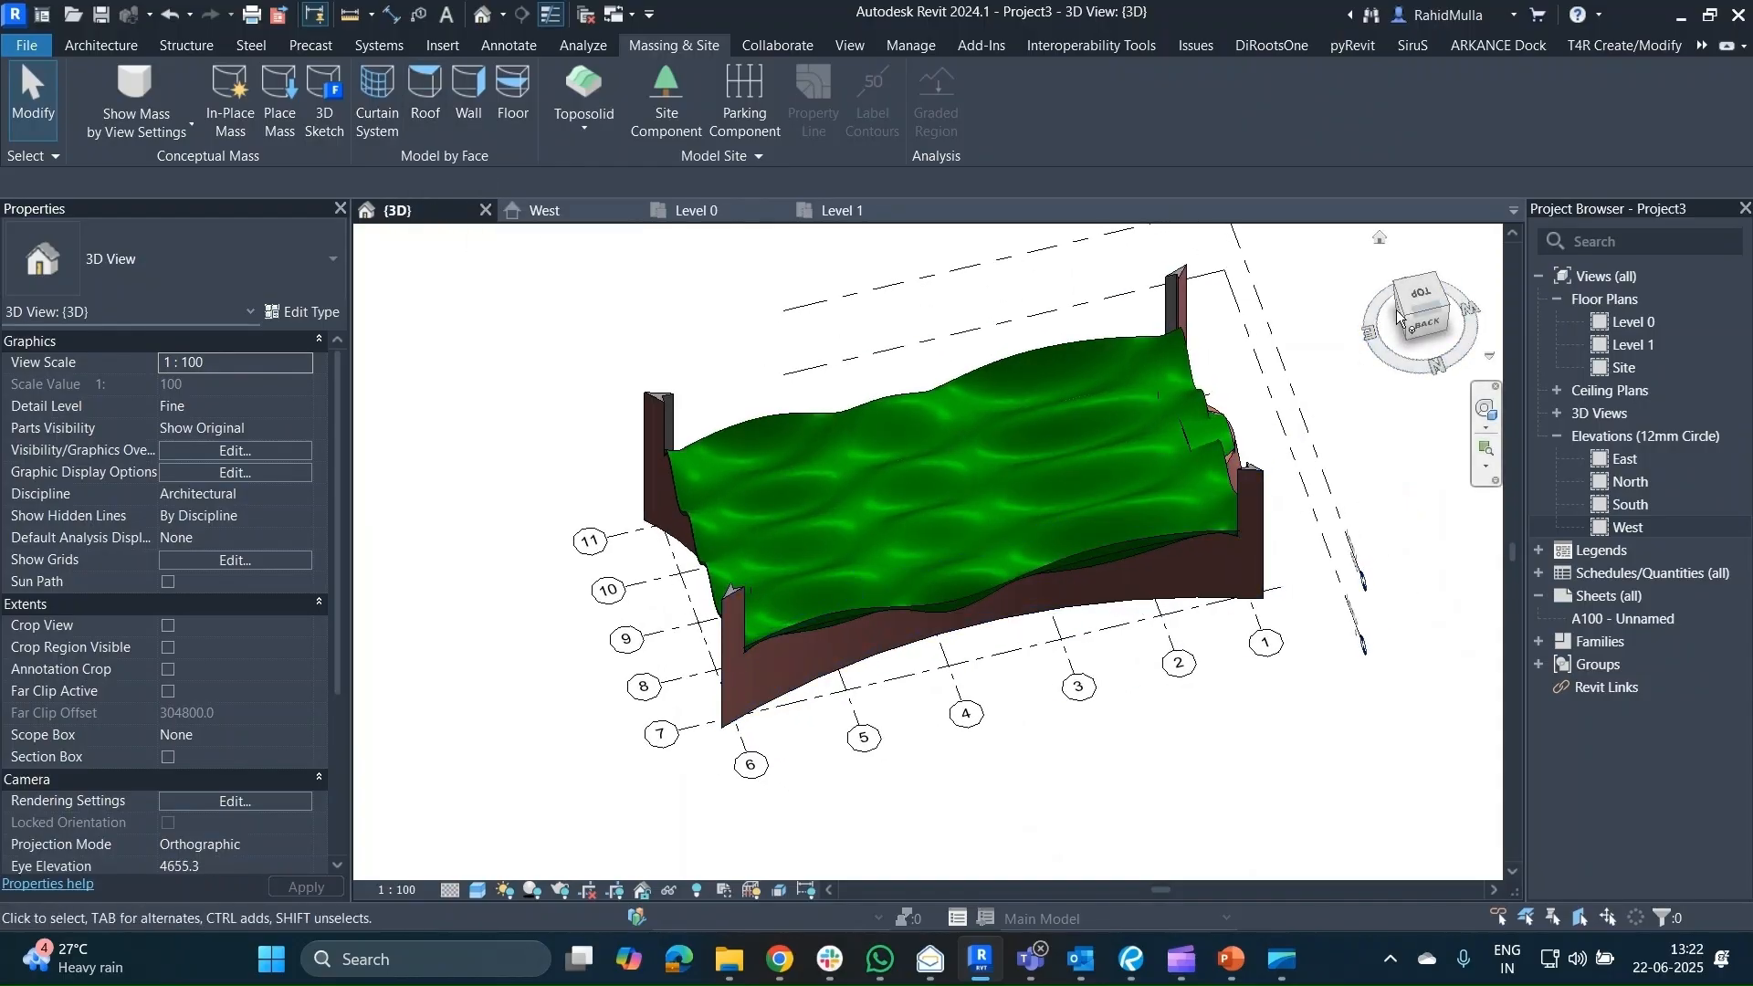
Start a new in-place mass in top view and sketch a rectangle about 1800 mm outside grid 1 and 3600 mm beyond grid 11.
click(1427, 298)
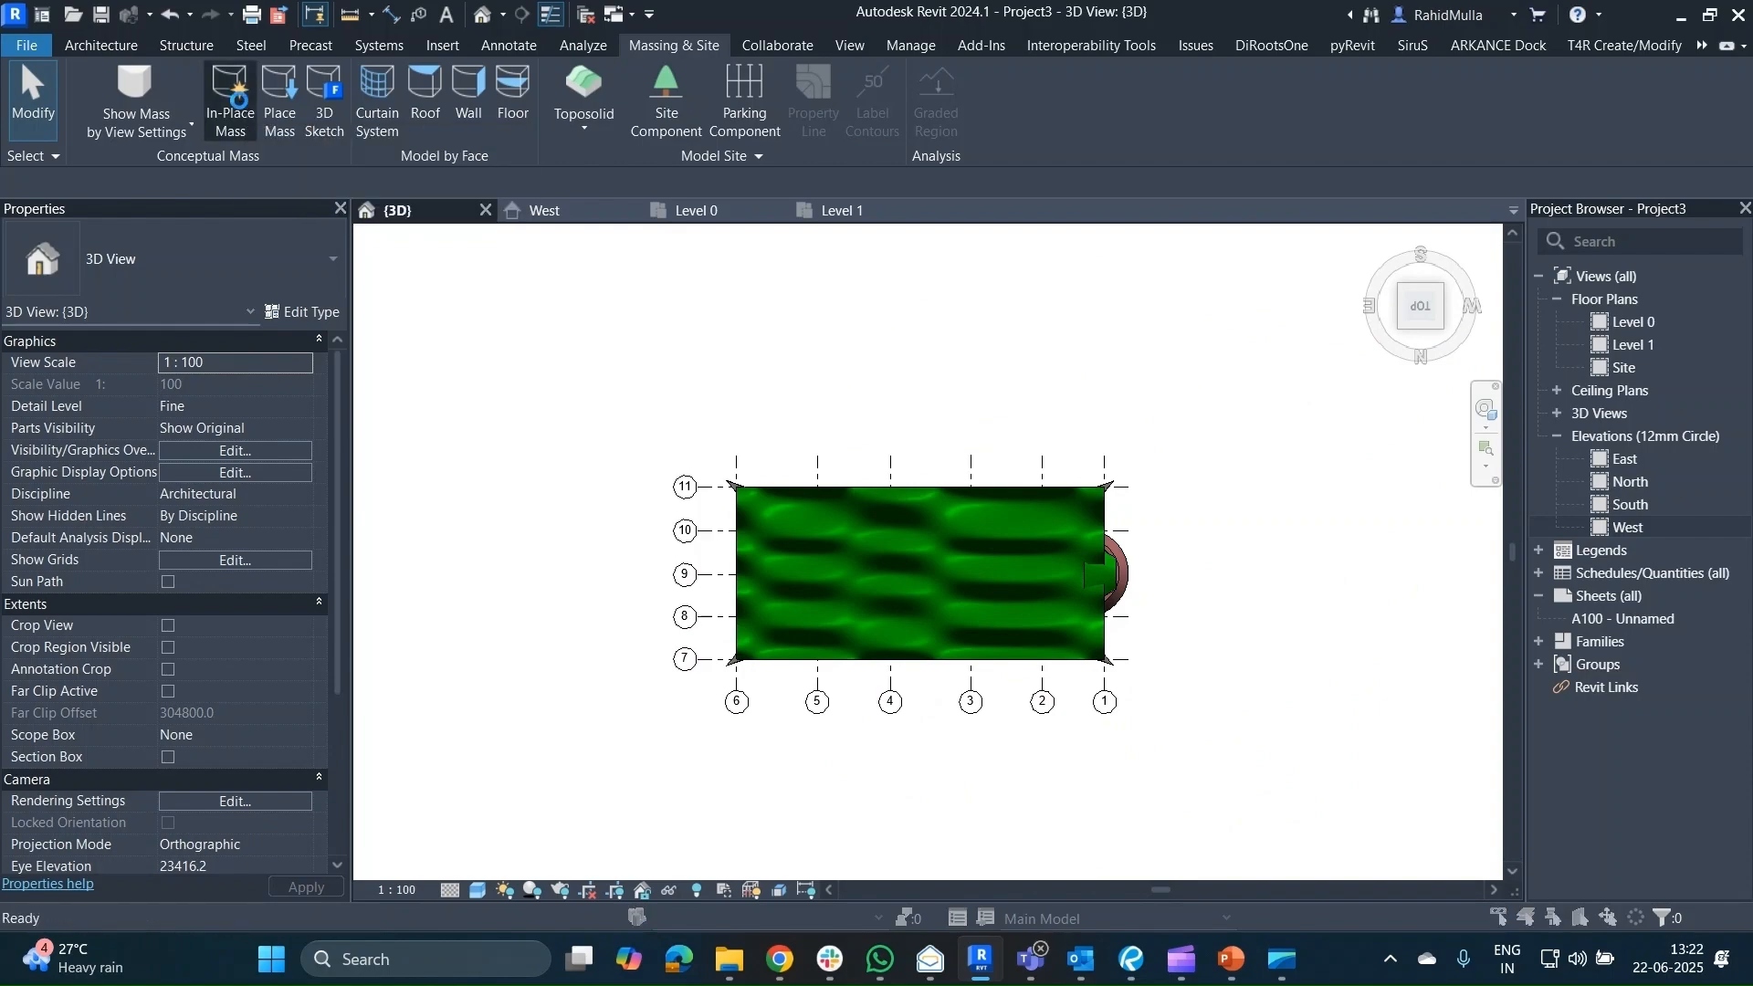
click(1022, 566)
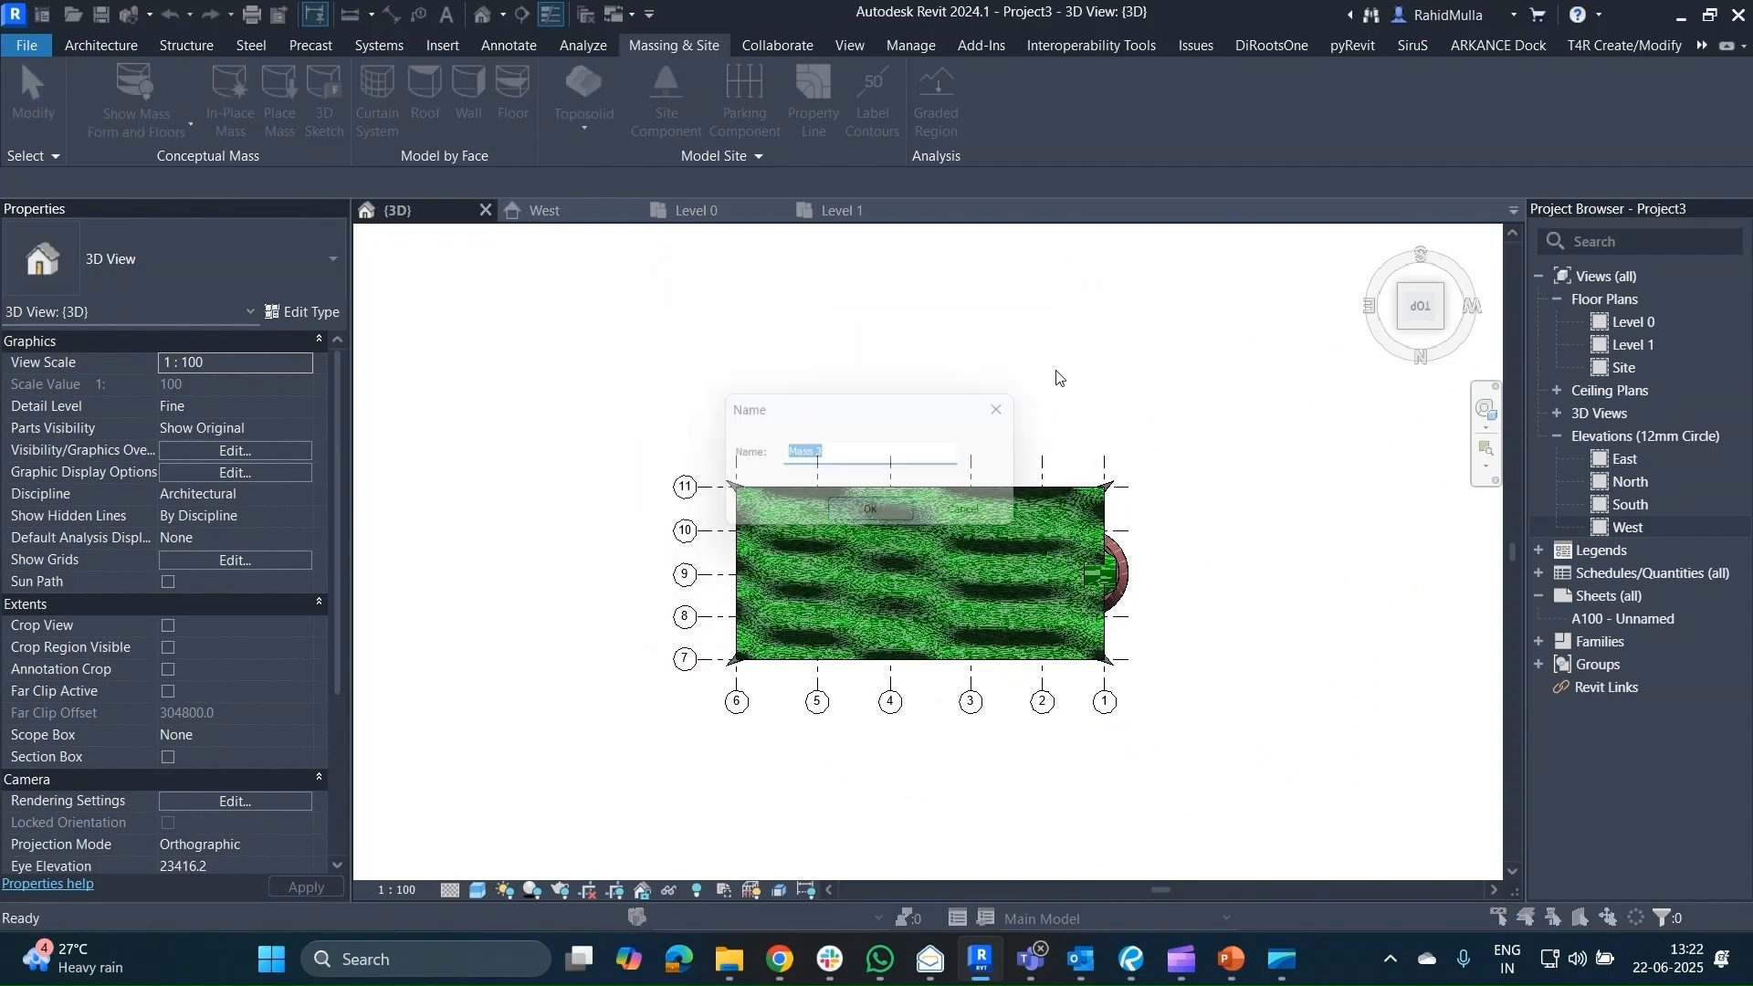
click(872, 517)
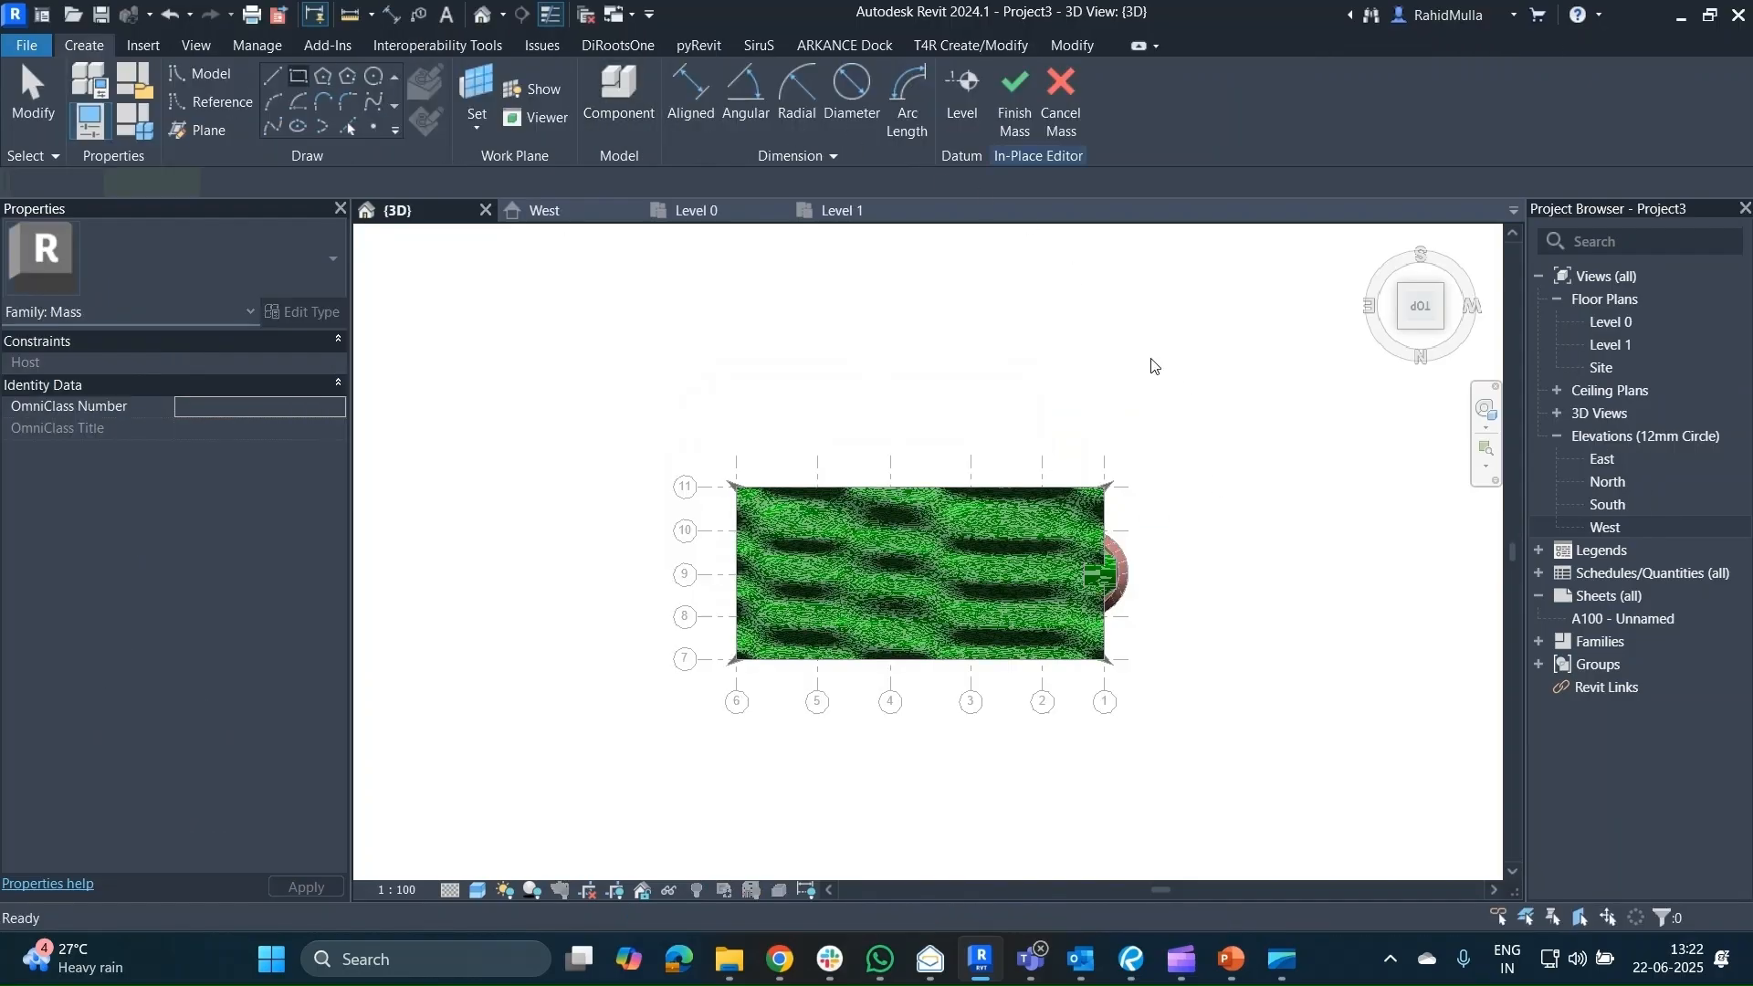
click(1136, 321)
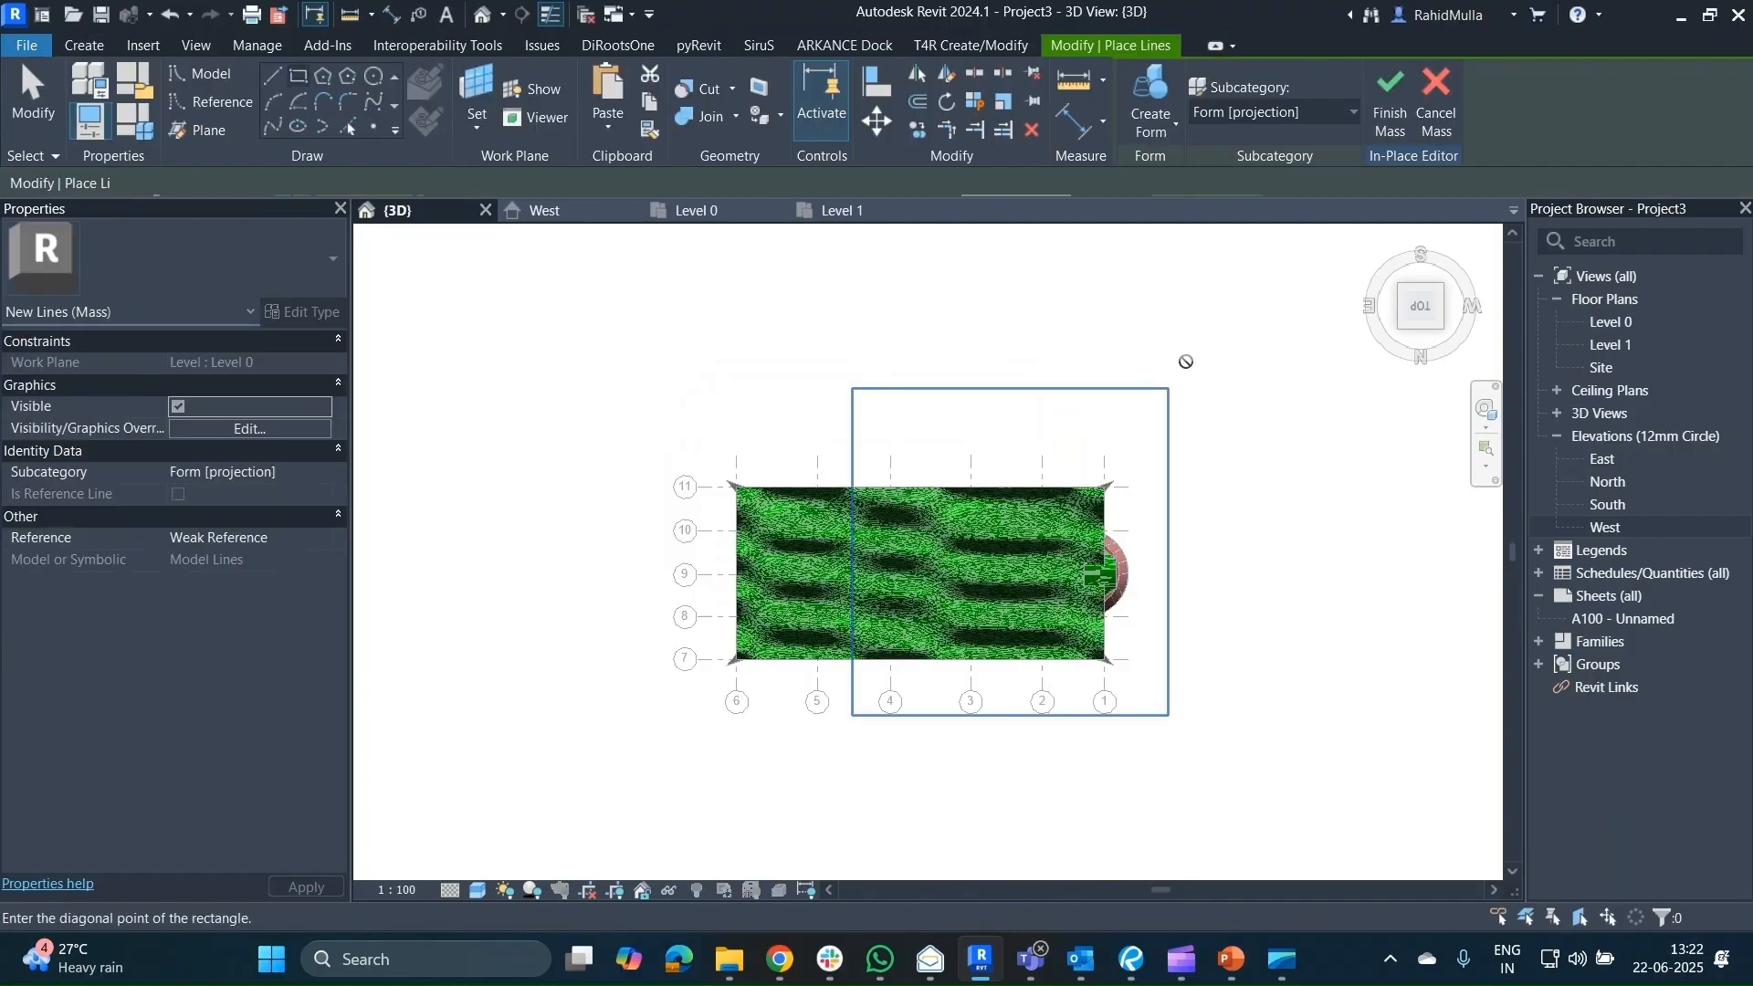
click(1239, 421)
key(Escape)
key(Escape)
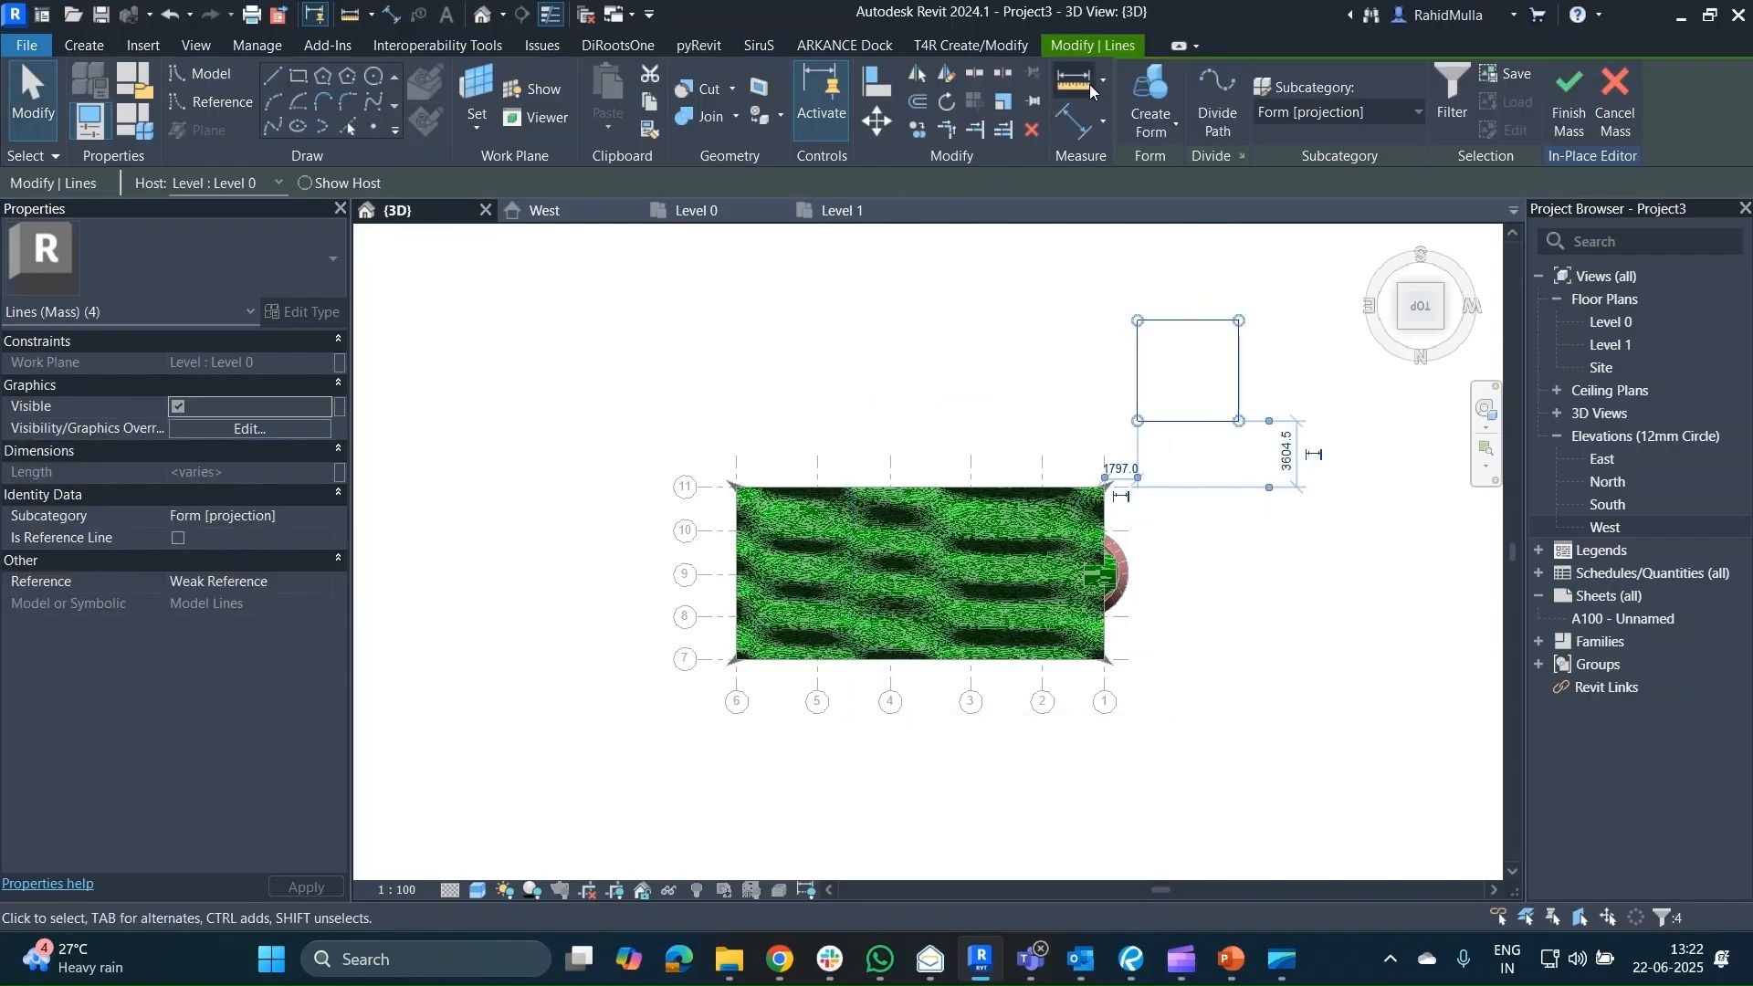
Create a solid form from the rectangle and finish the in-place mass.
click(1149, 96)
click(1192, 454)
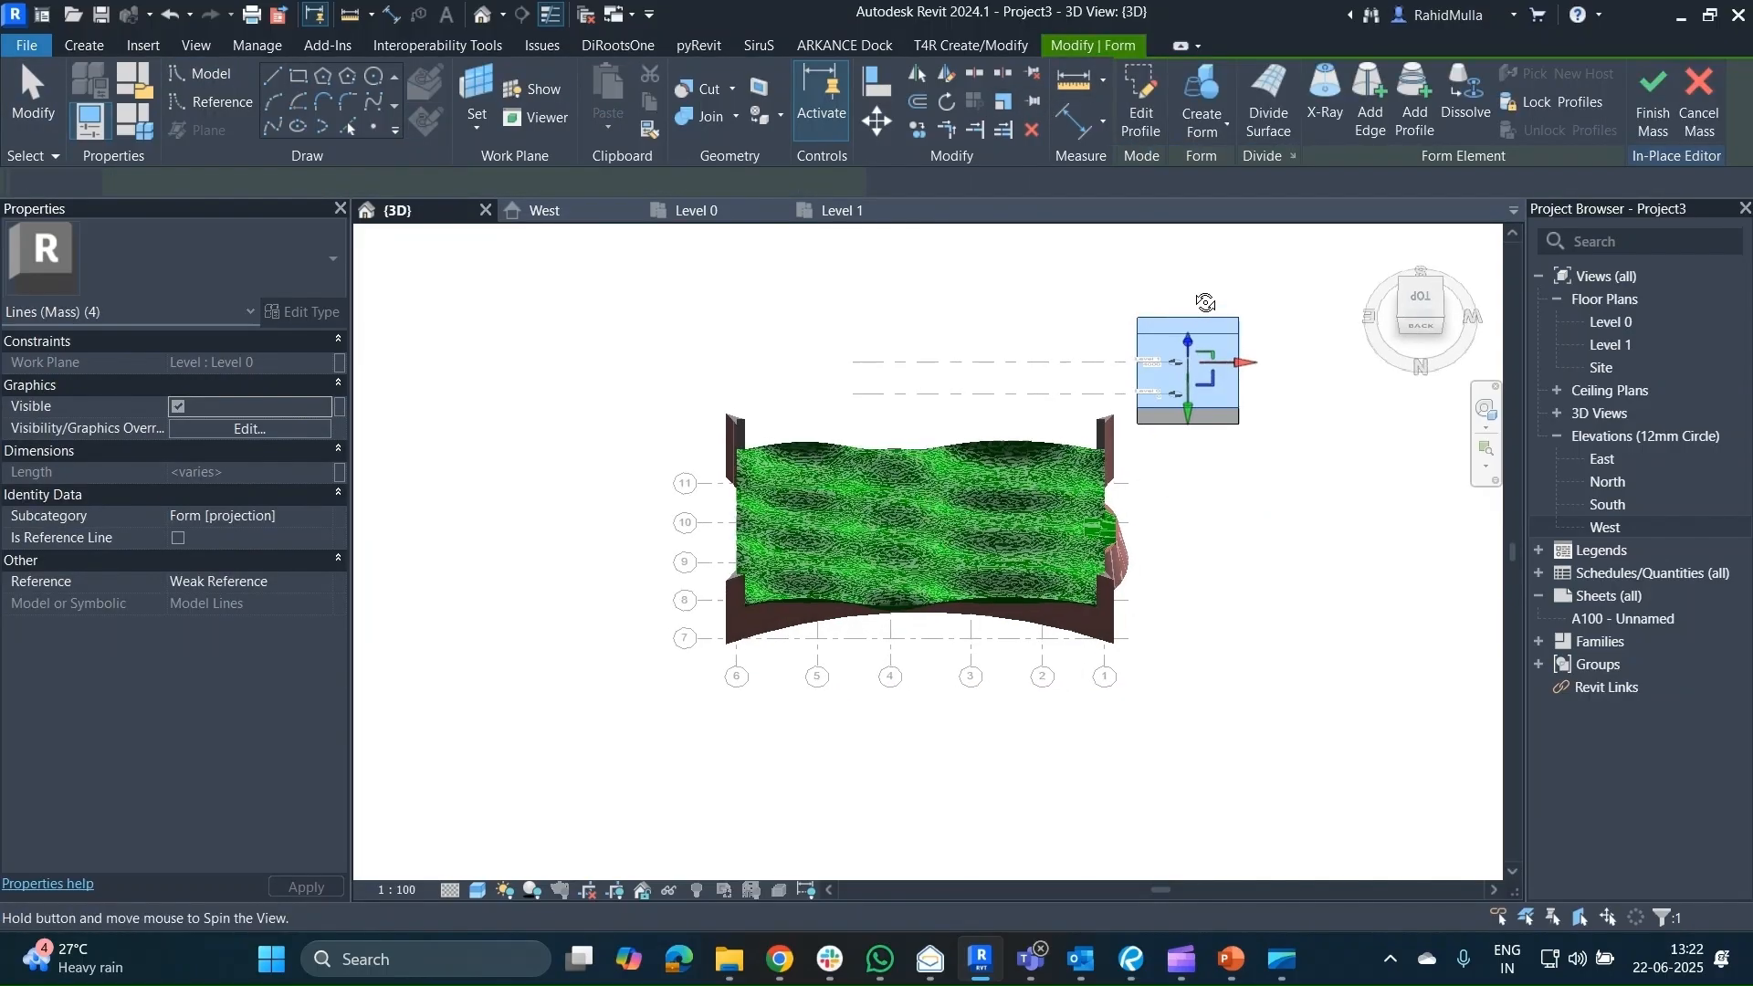
shift+middle_drag(1191, 454, 1040, 534)
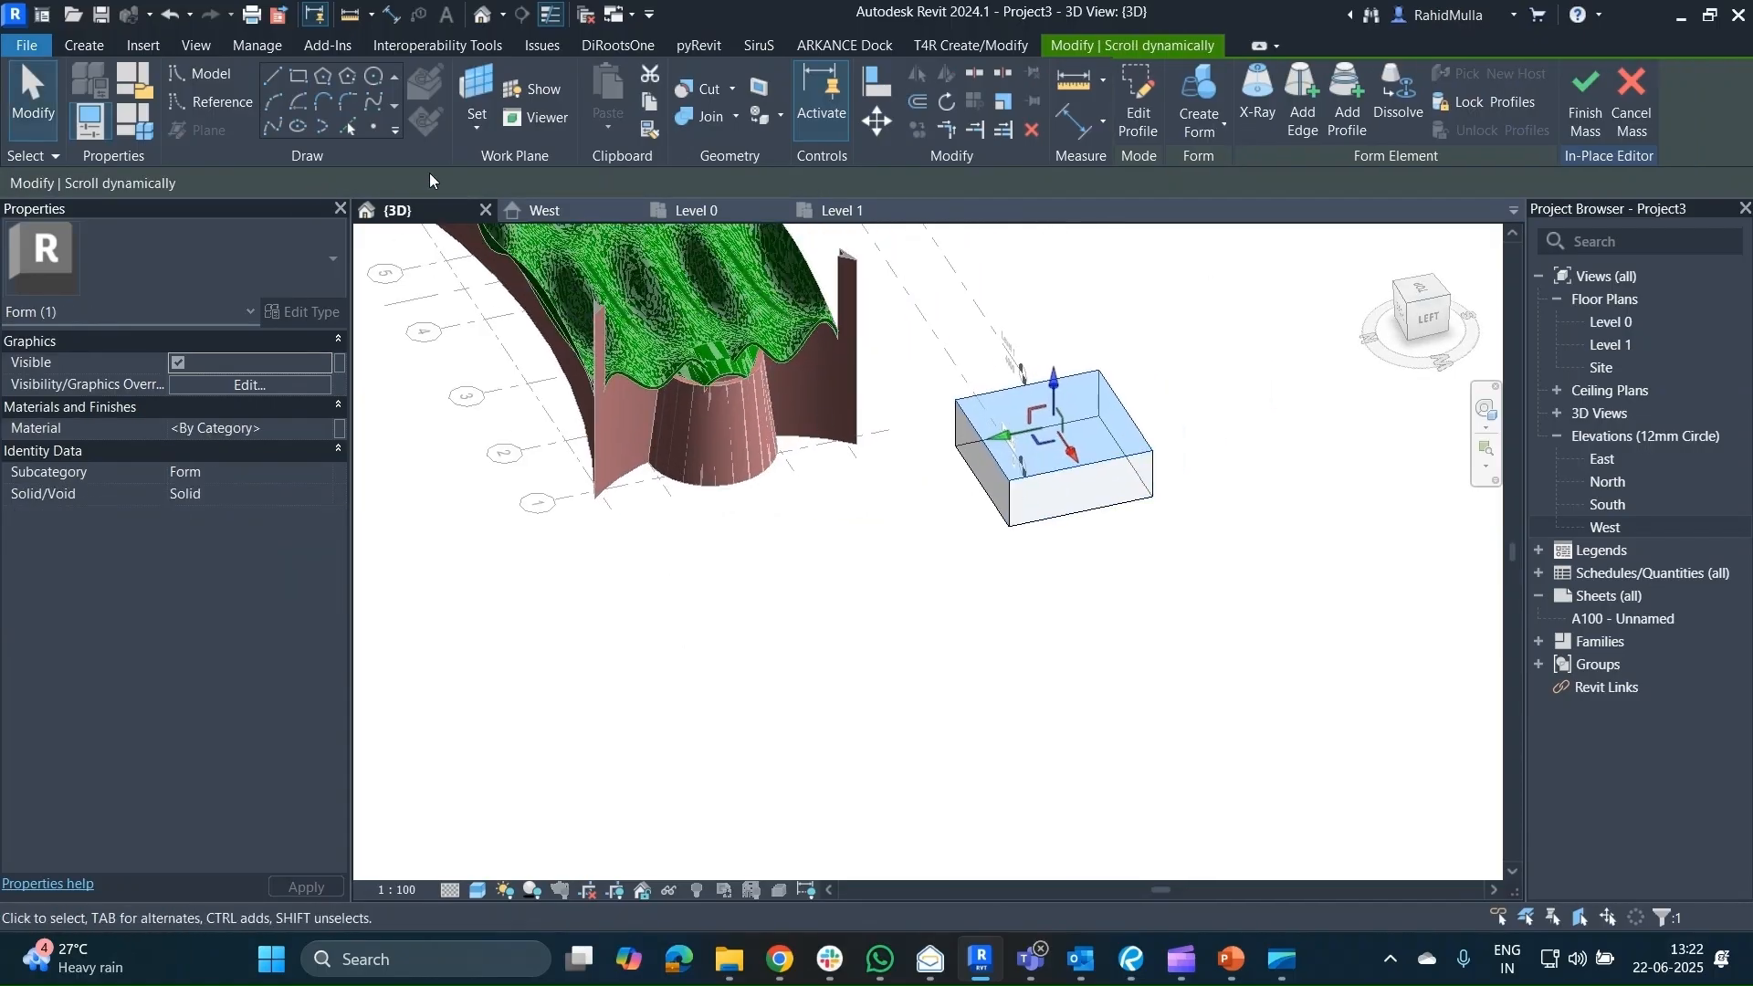
click(1301, 314)
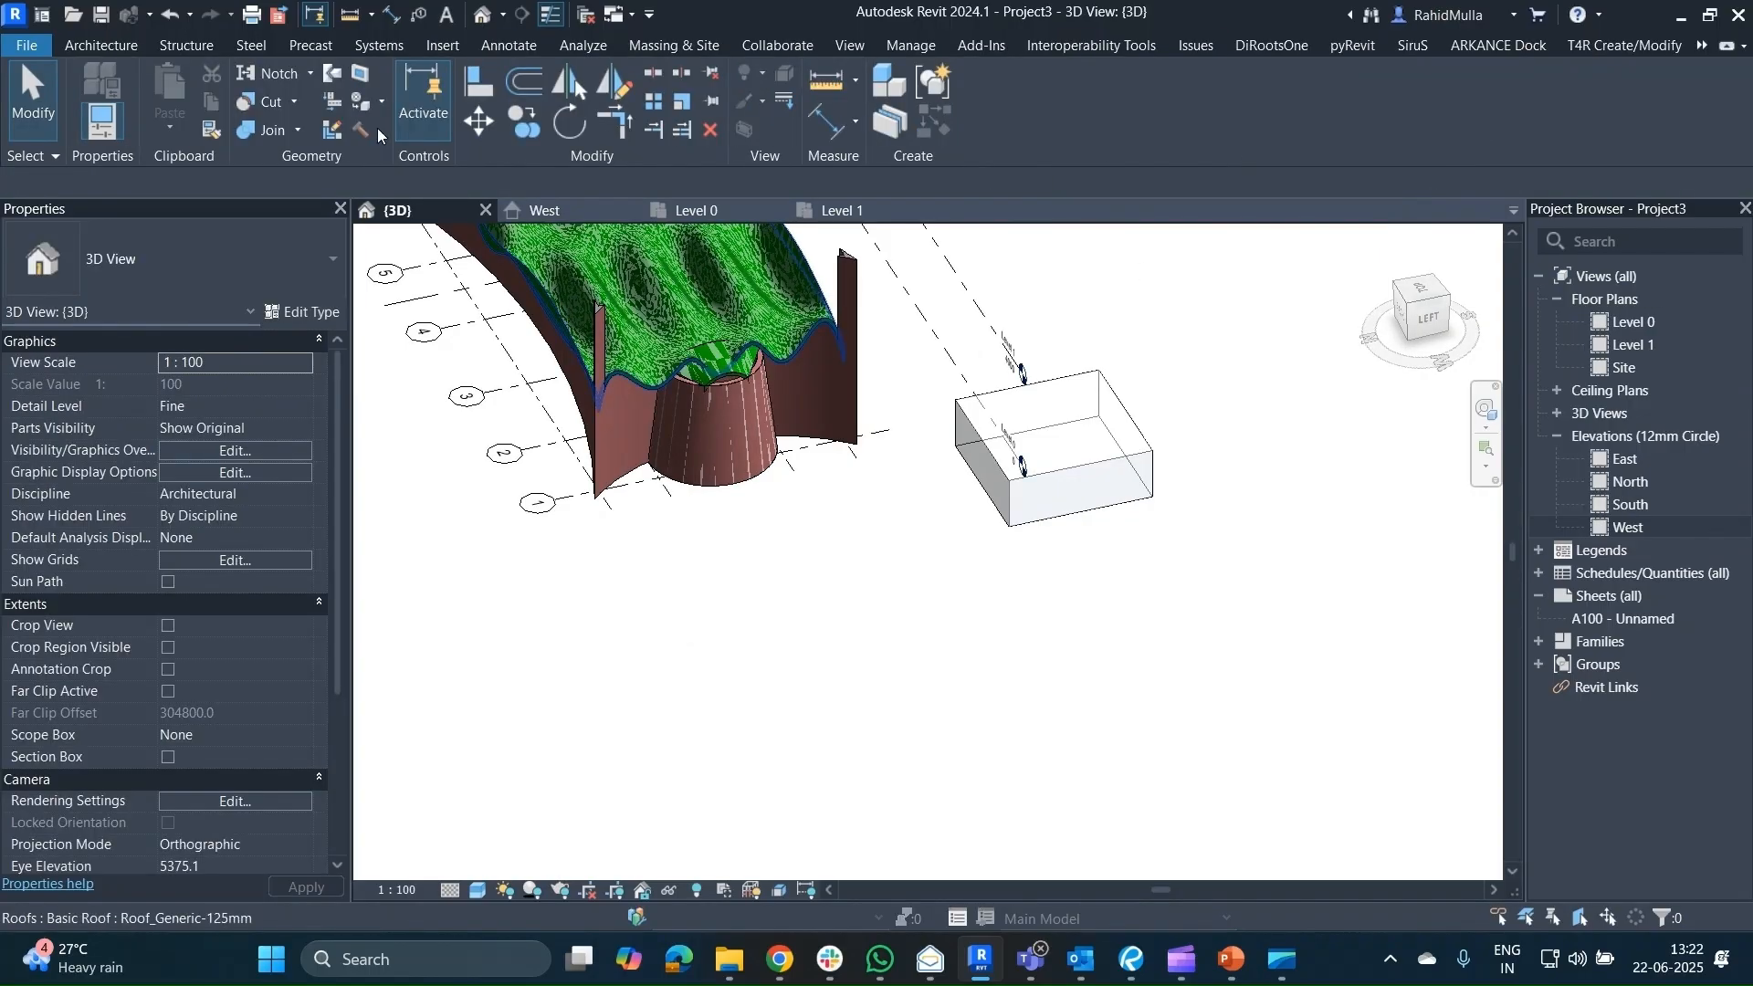
Create a Standard curtain system by face on the front vertical face of the box mass.
click(102, 47)
click(714, 45)
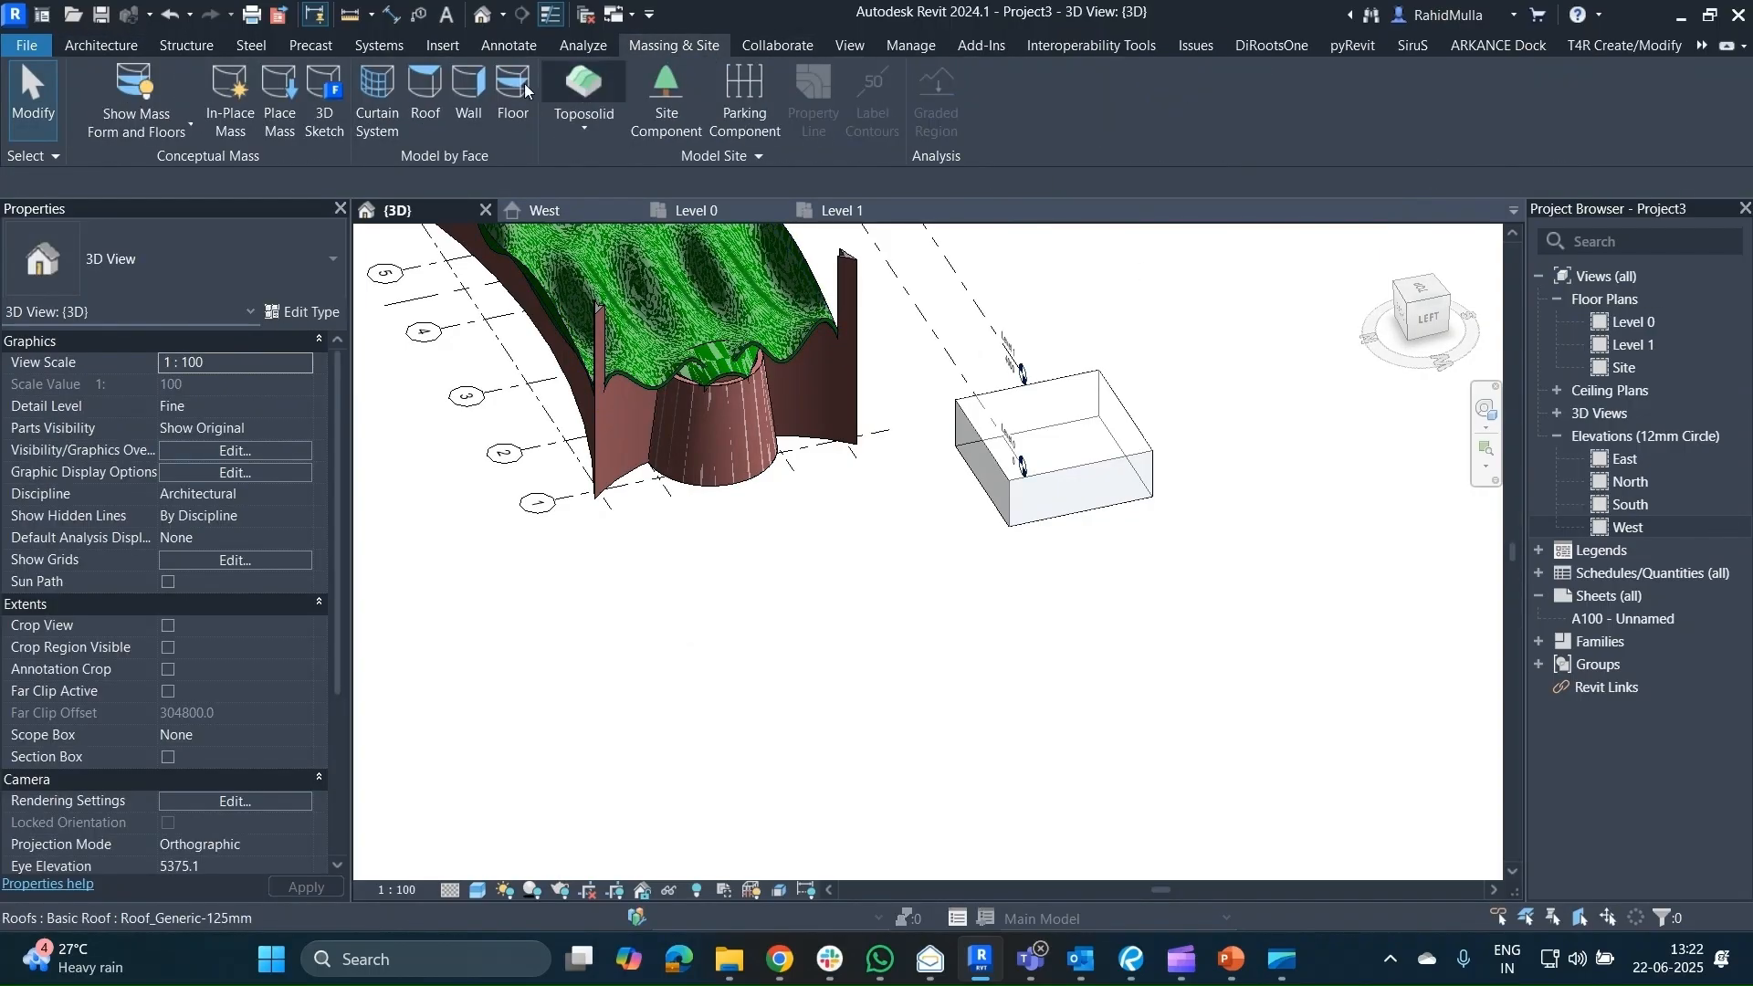
click(384, 119)
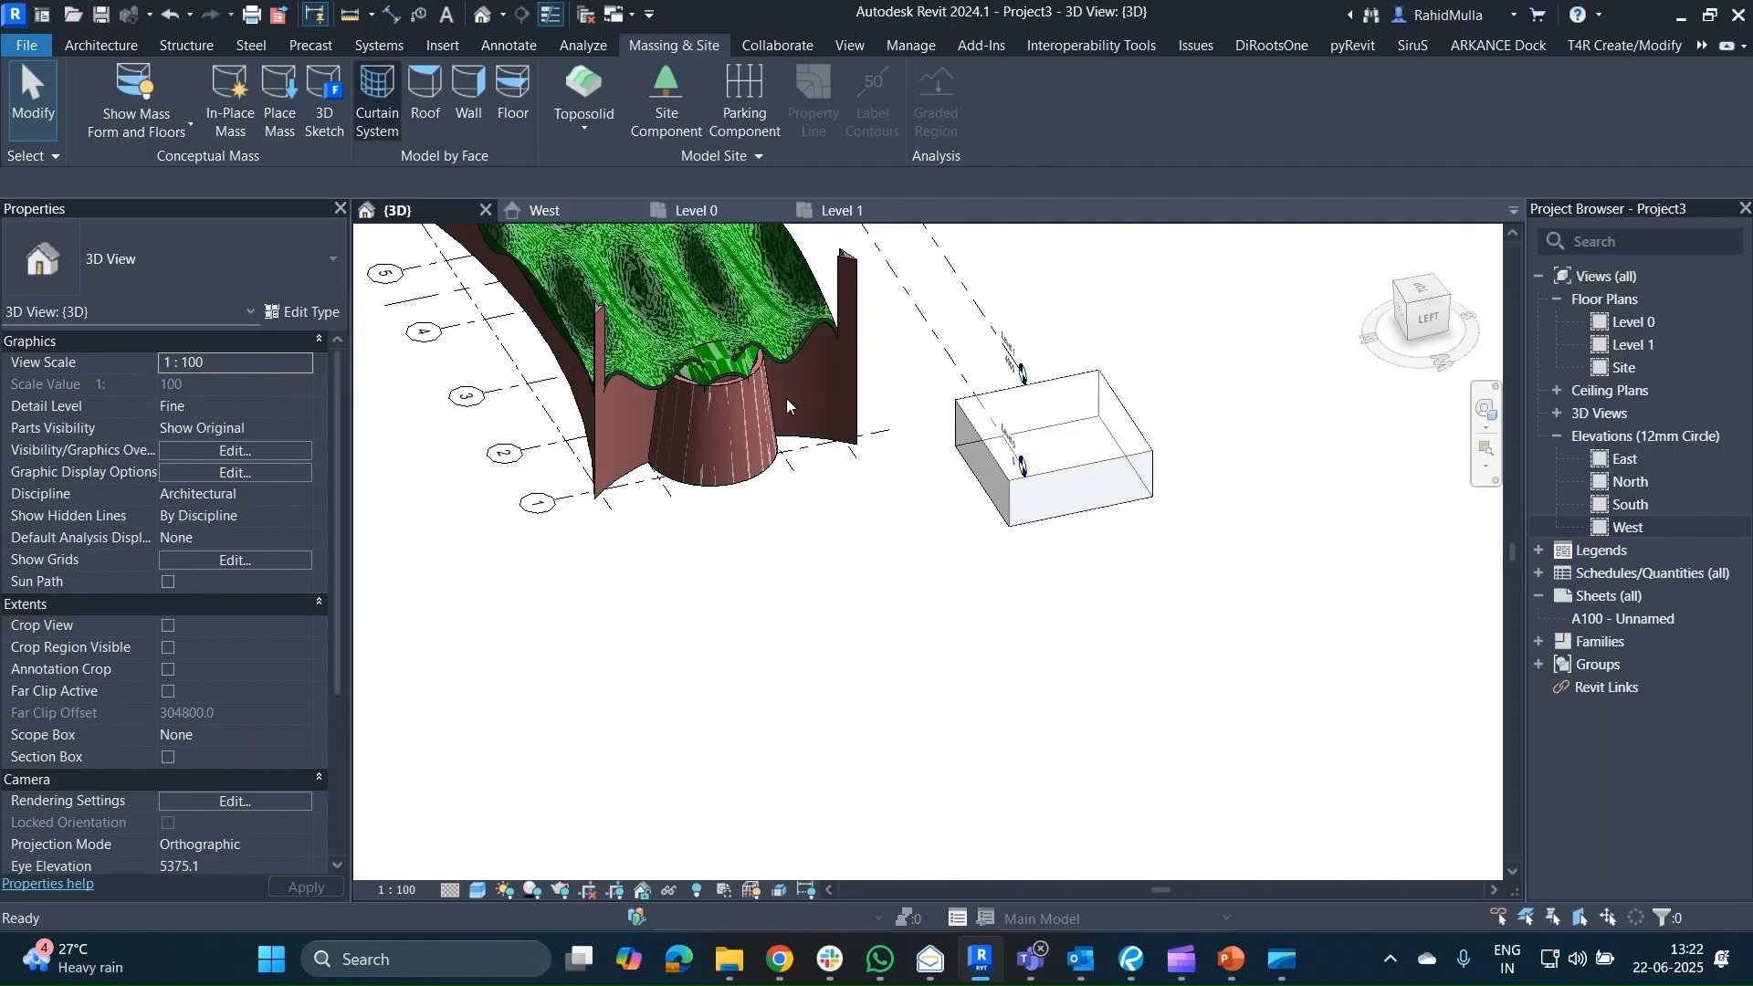
click(1102, 497)
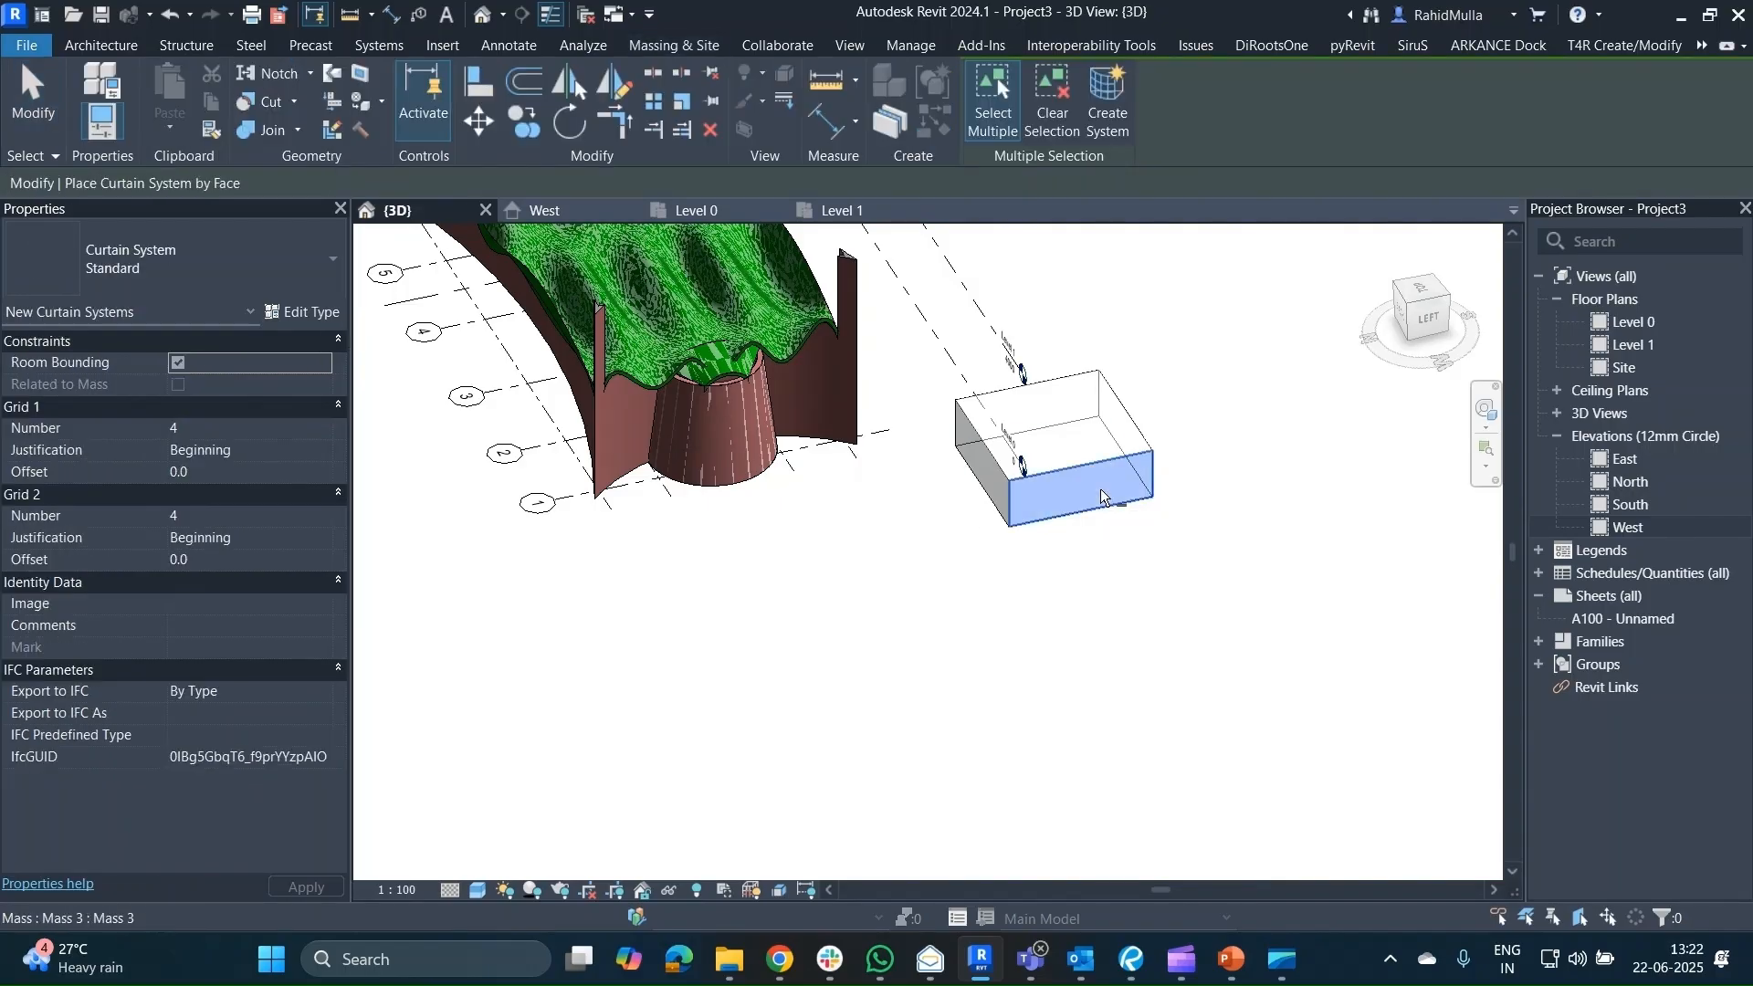
click(1101, 99)
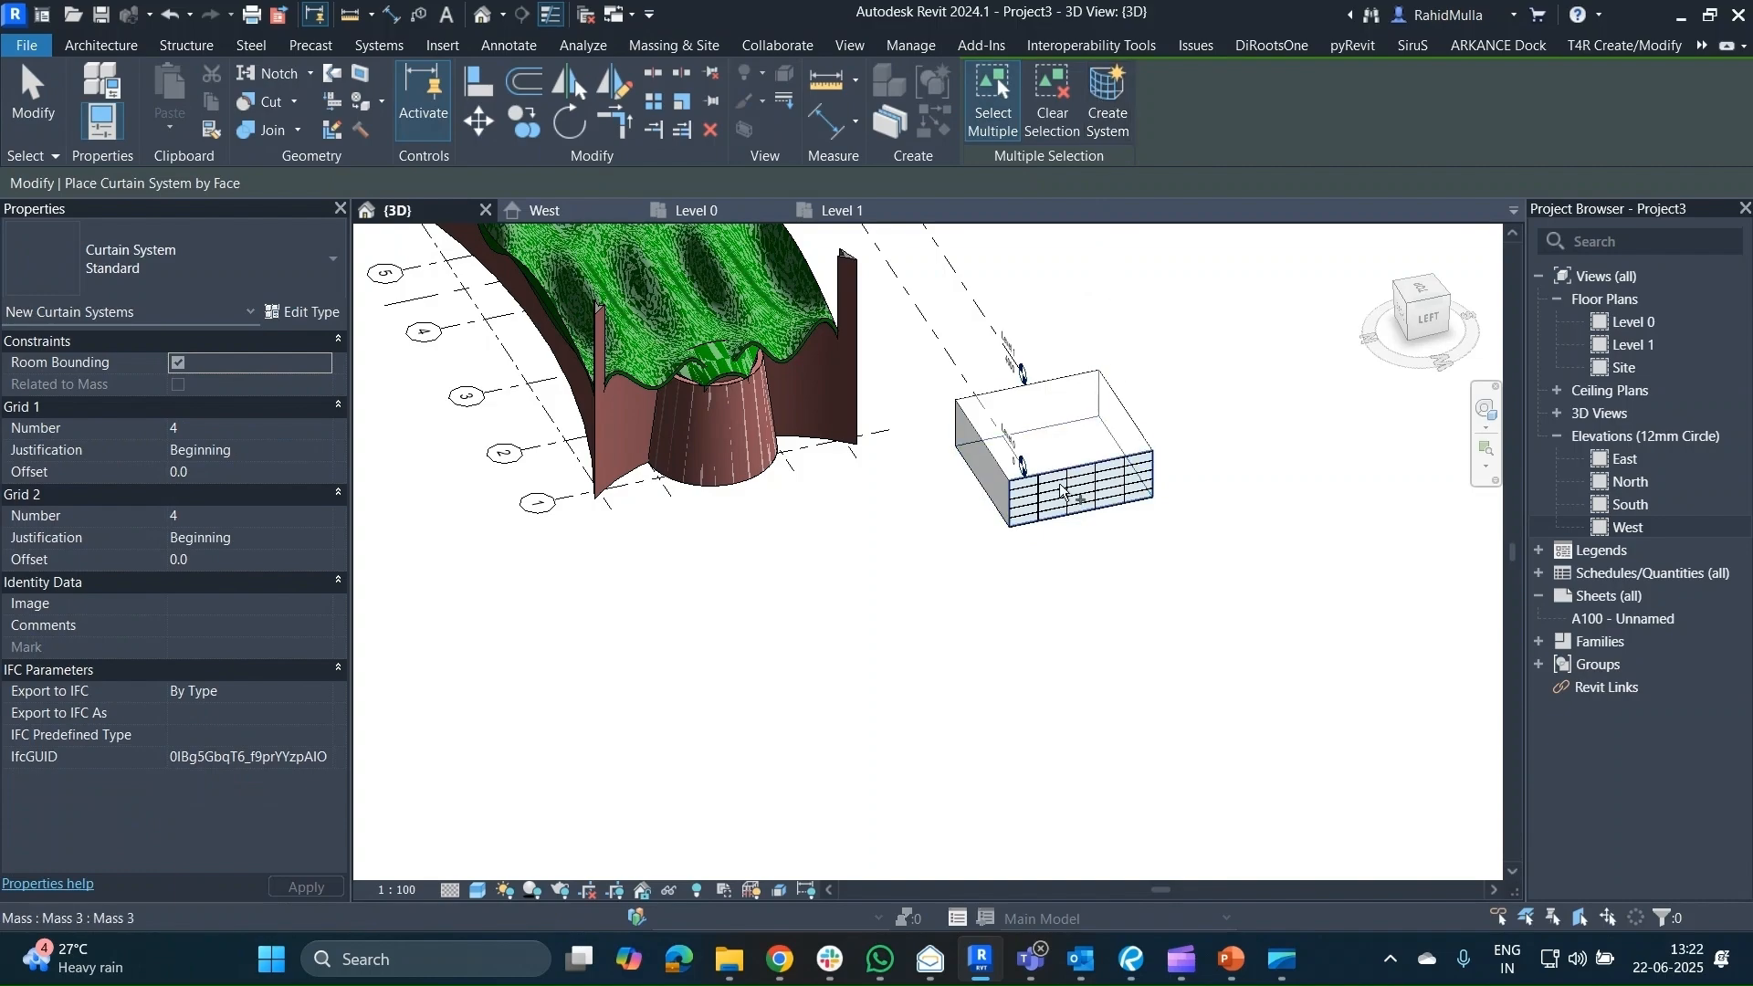
scroll(1057, 494, up, 4)
key(Escape)
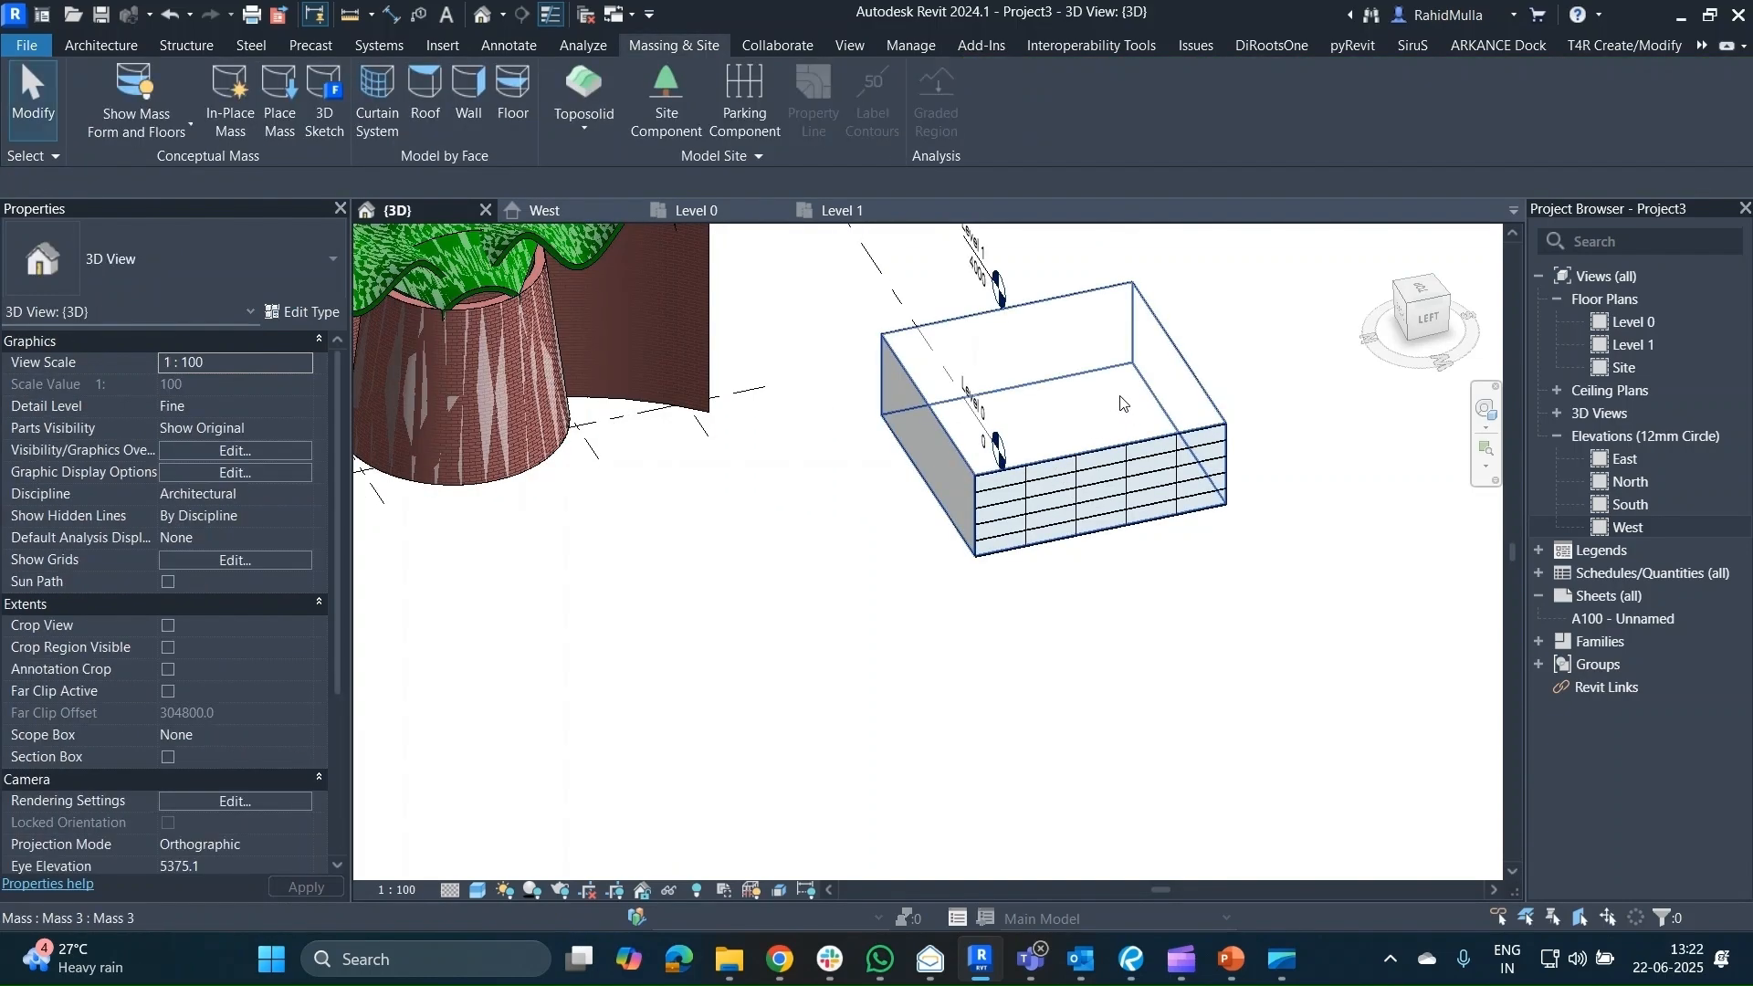
Delete the box mass behind the curtain system and examine the grid lines of the curtain system.
click(1119, 396)
key(Delete)
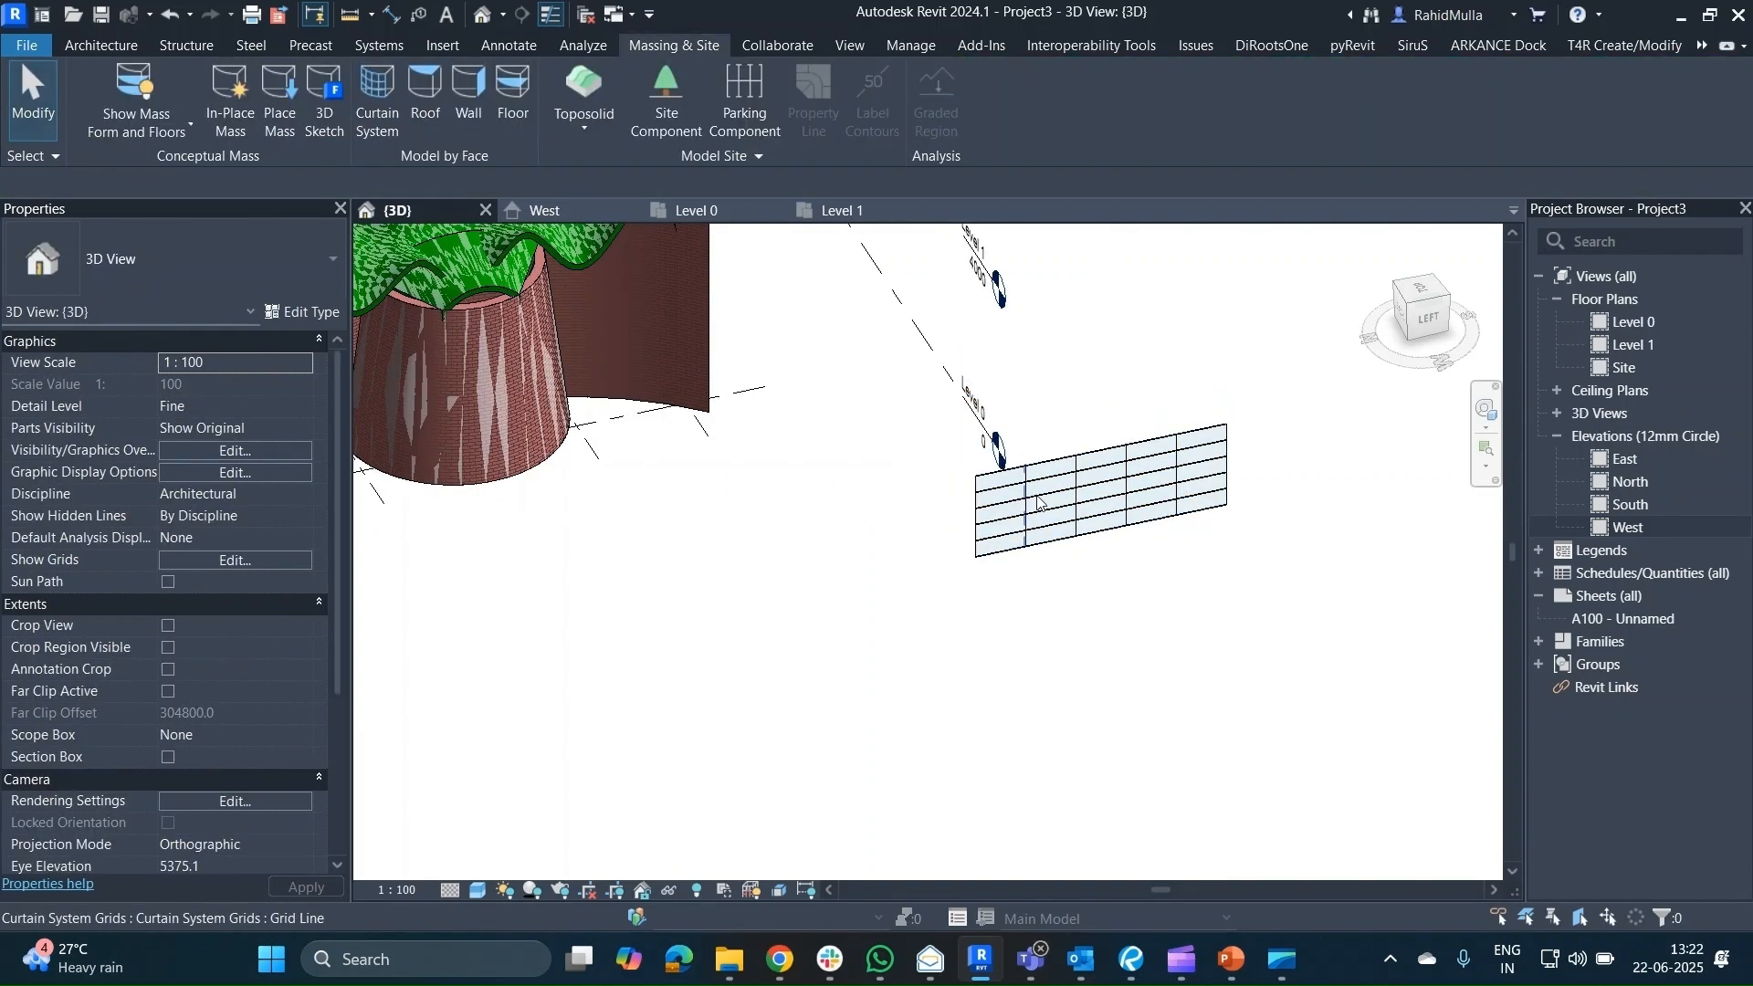
scroll(1037, 495, down, 1)
scroll(1037, 495, down, 1)
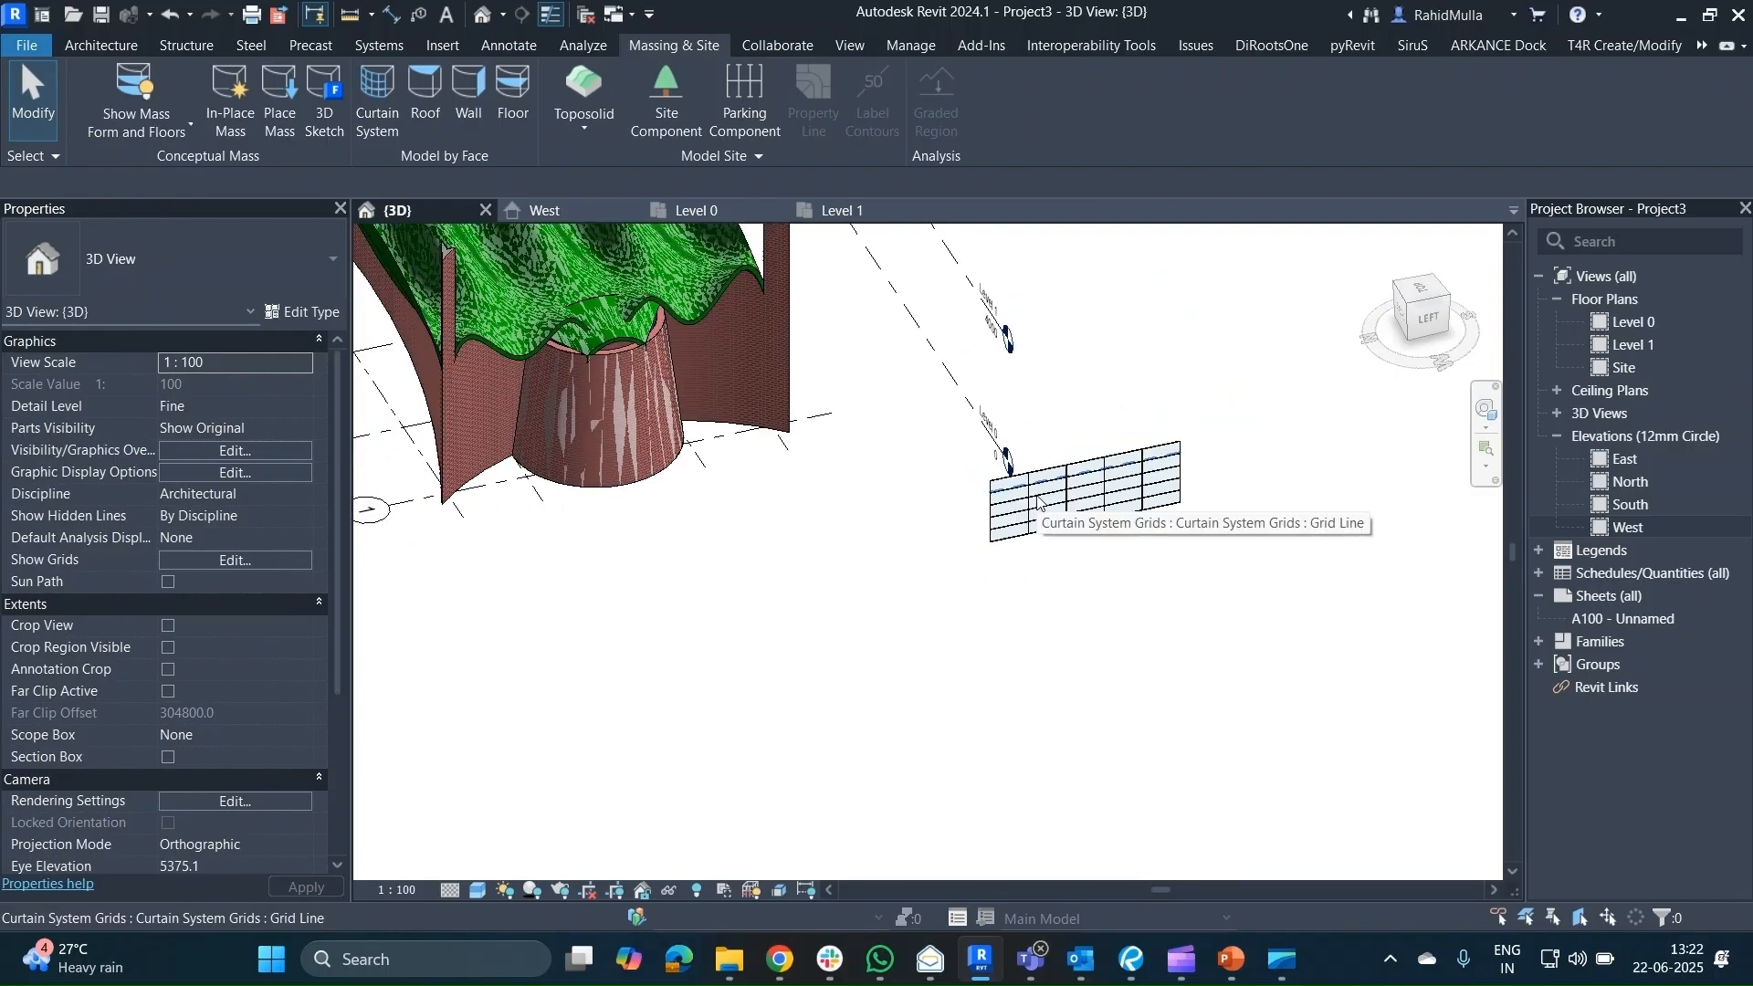
scroll(1037, 497, up, 4)
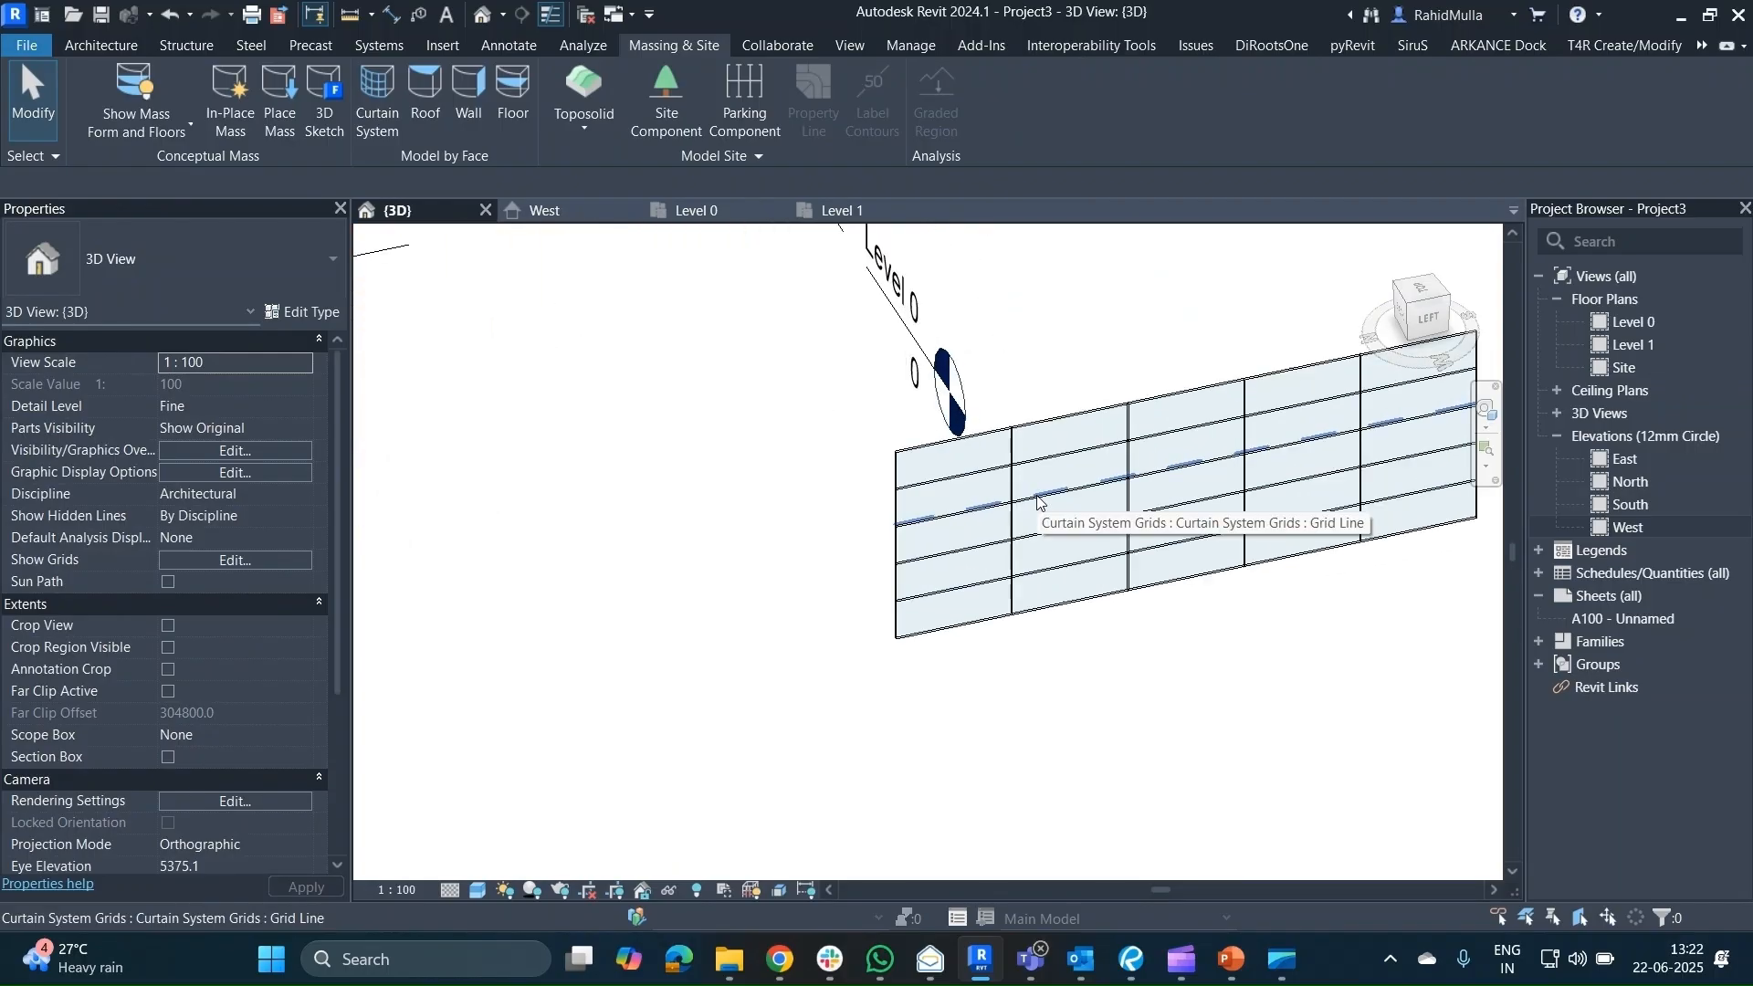
scroll(1017, 462, up, 3)
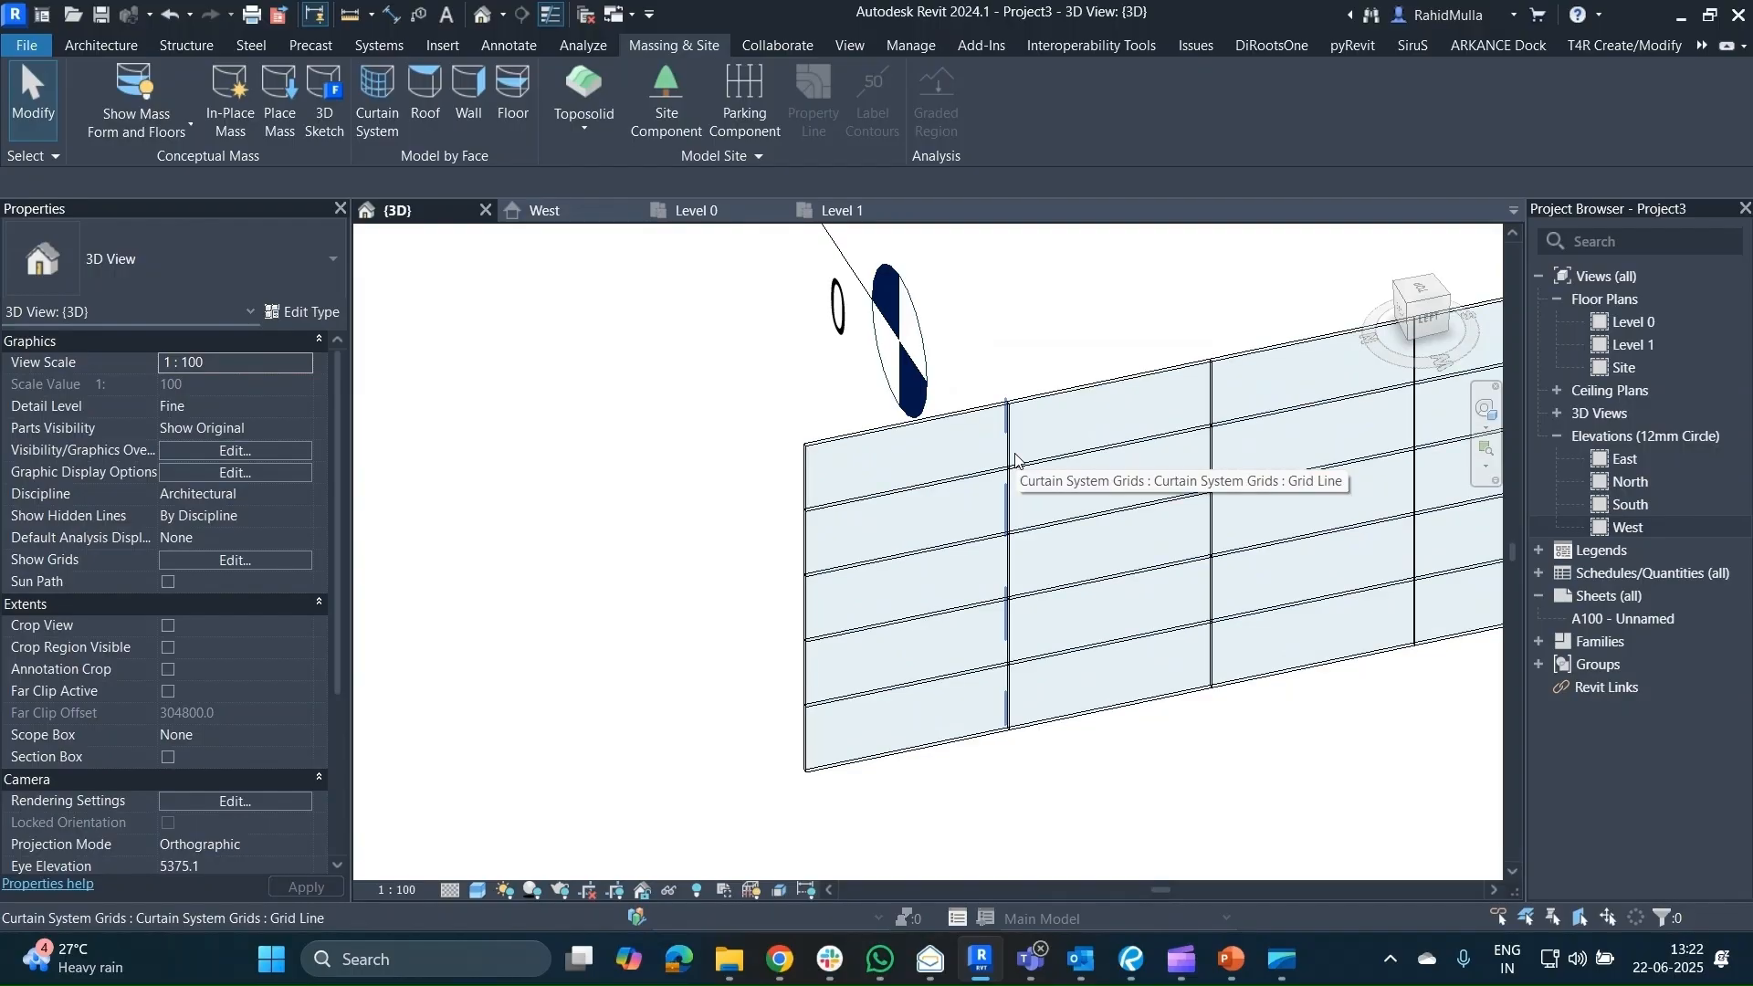
click(134, 50)
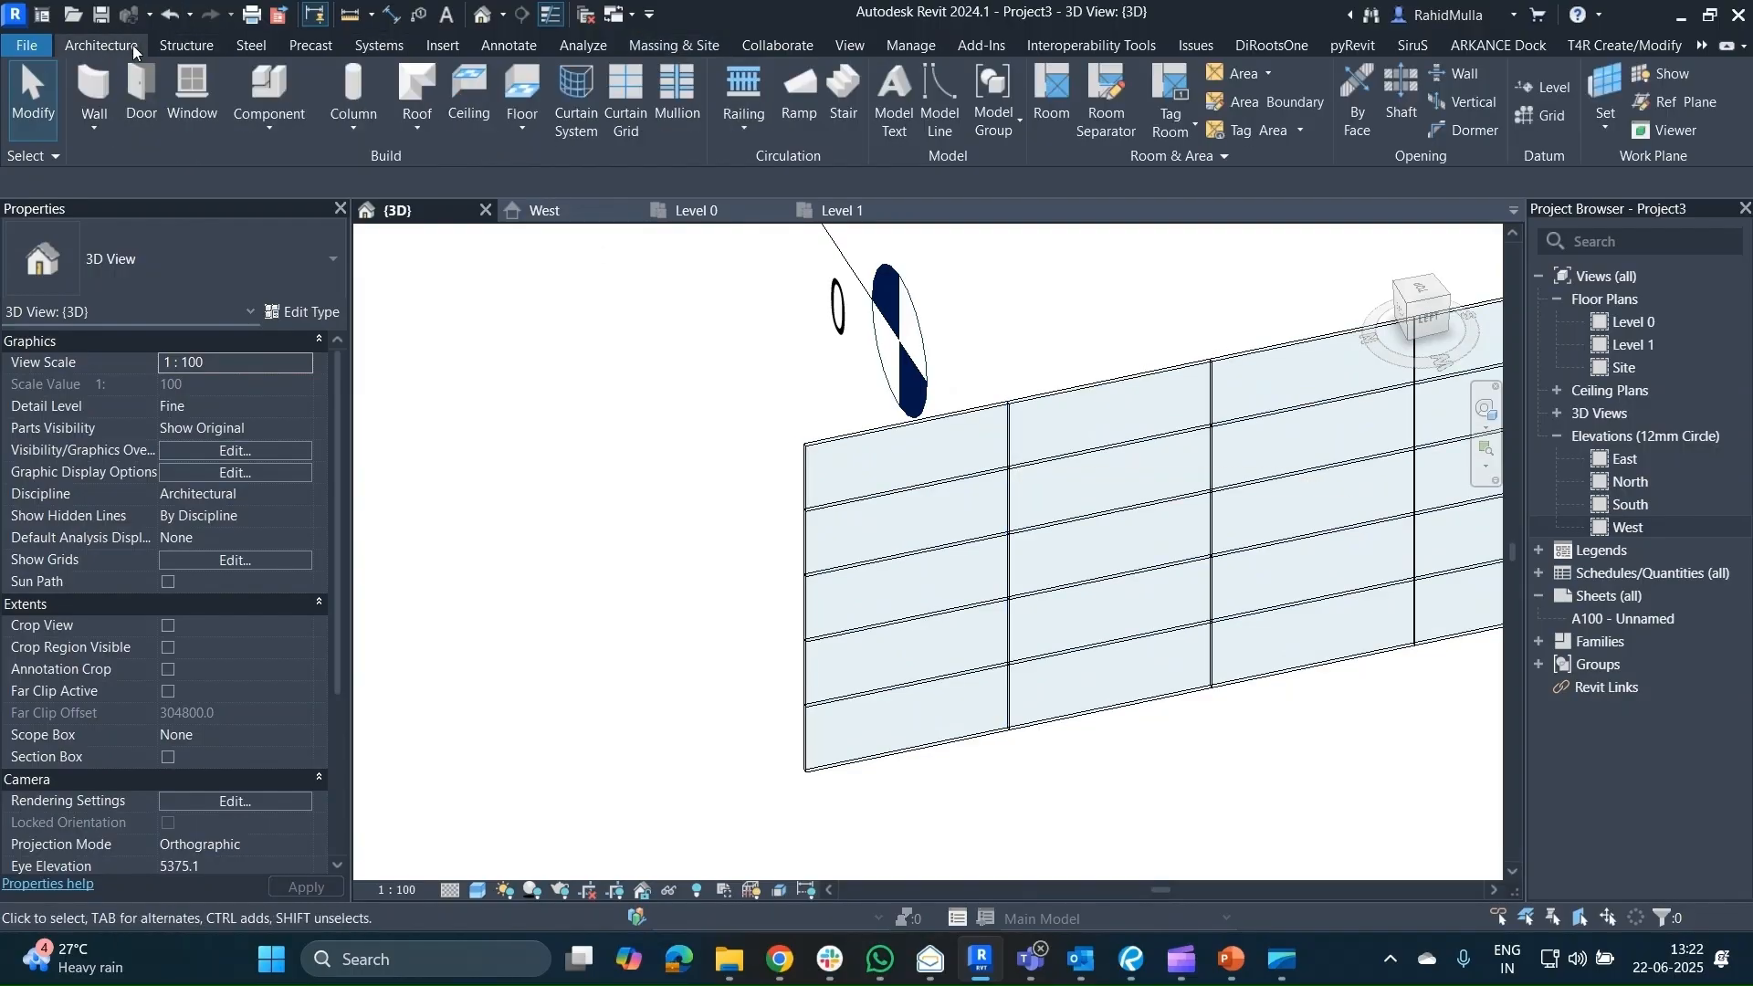
scroll(820, 520, up, 1)
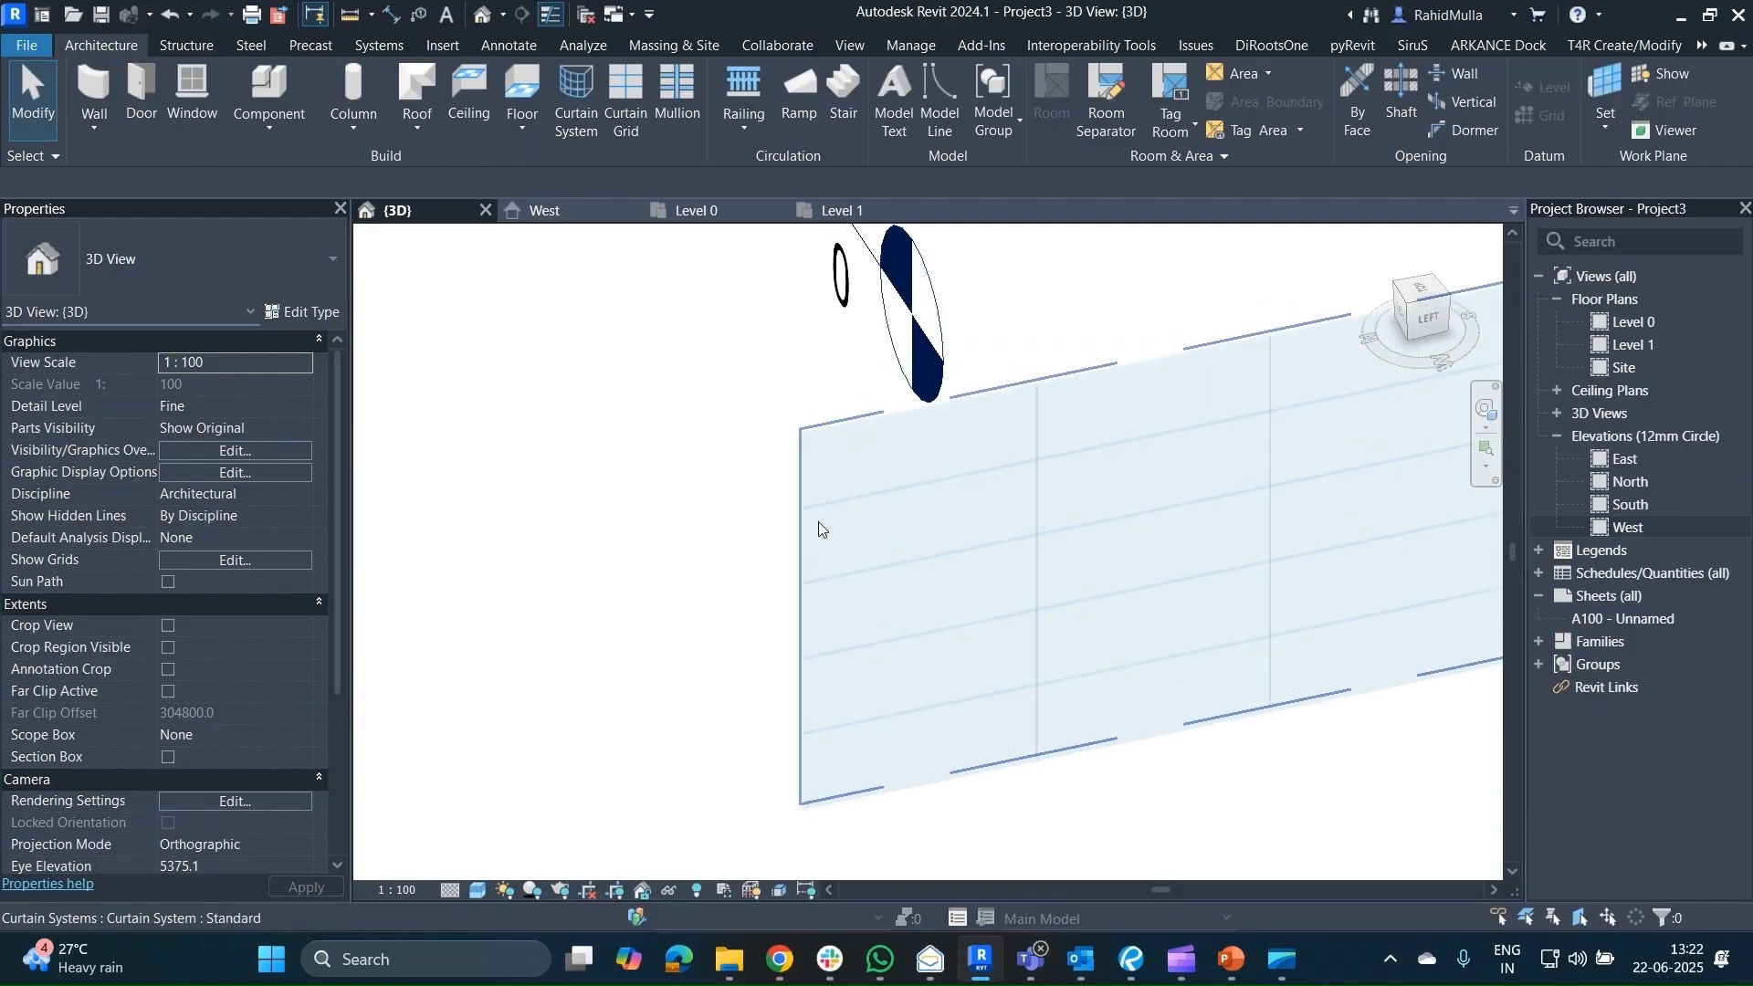
scroll(819, 522, up, 1)
scroll(819, 522, down, 3)
scroll(819, 522, up, 1)
middle_drag(856, 551, 990, 603)
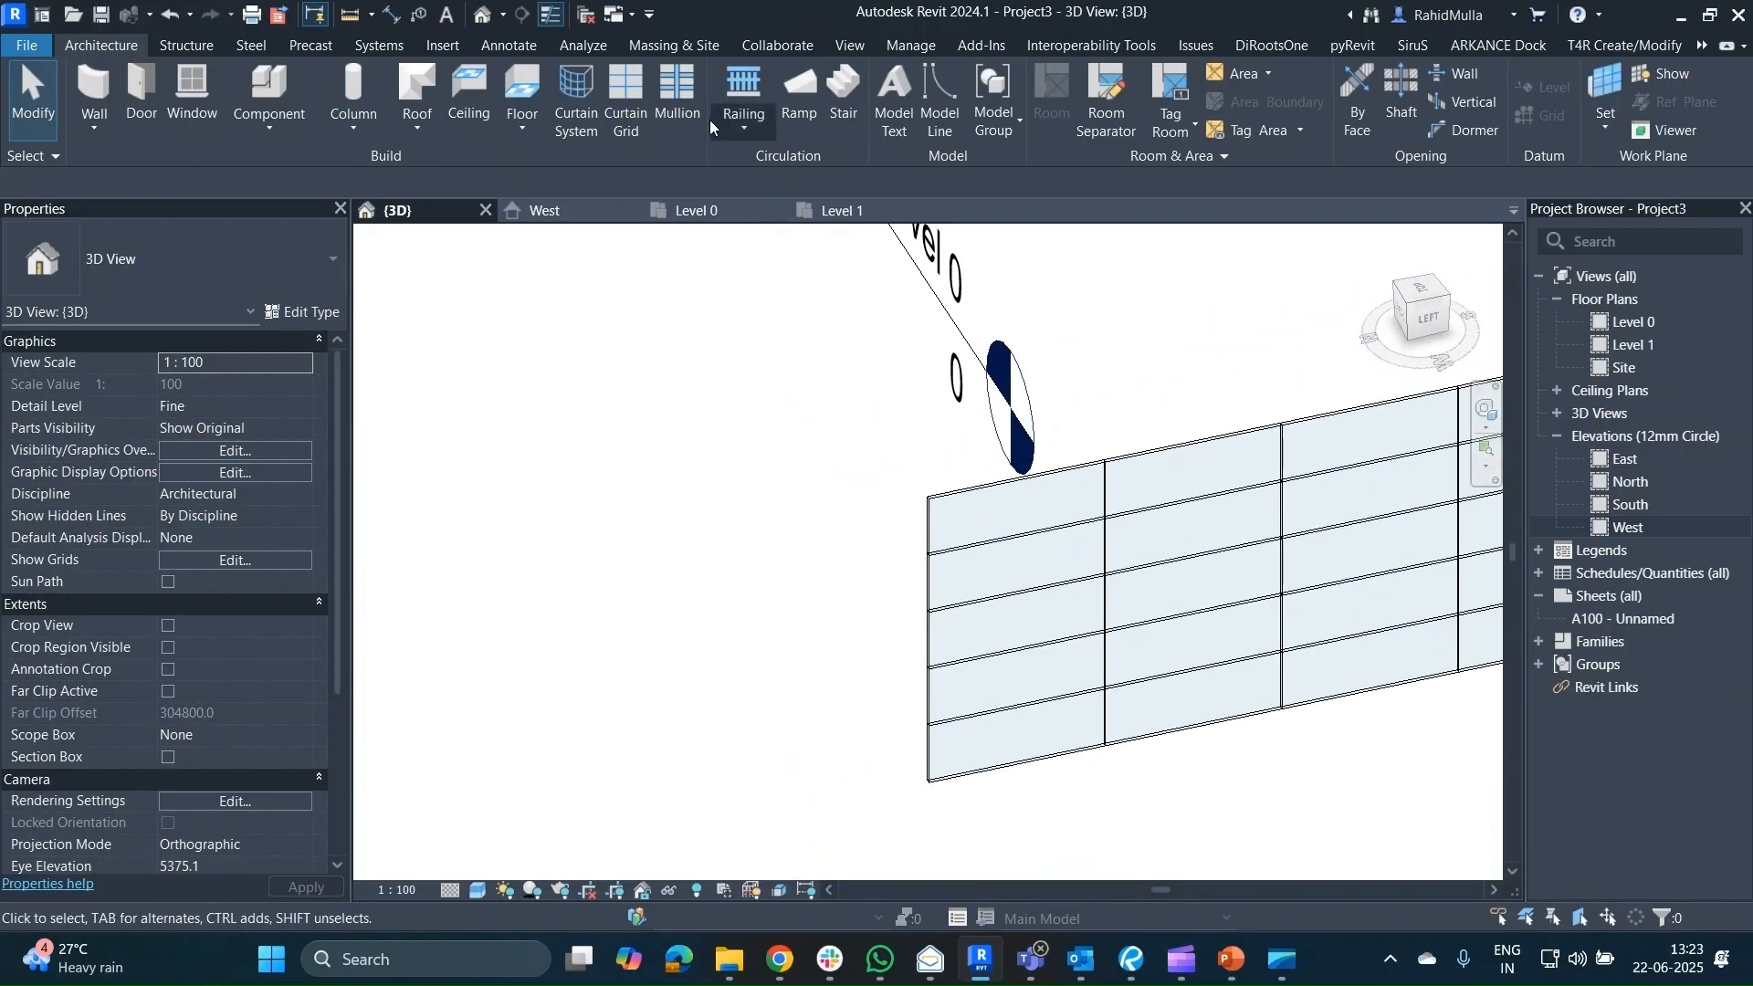
Bring the tapered brick wall back into view and start the Place Mass command.
click(675, 47)
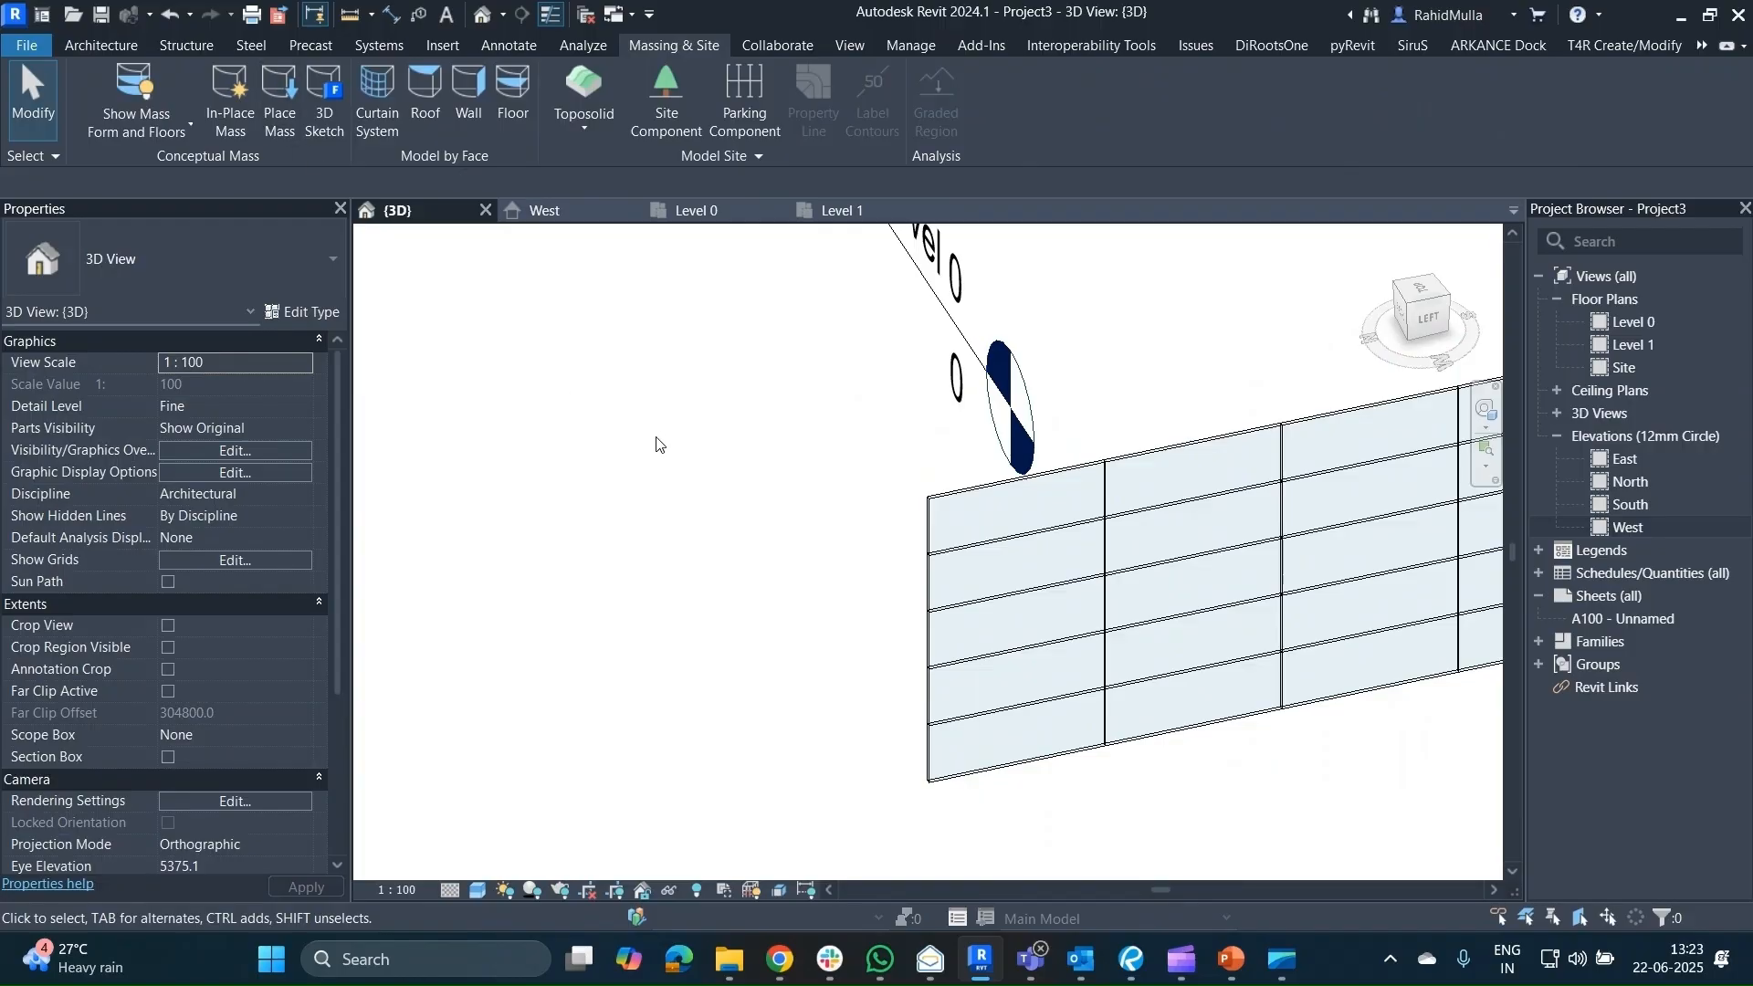
scroll(656, 444, down, 3)
middle_drag(656, 445, 1268, 743)
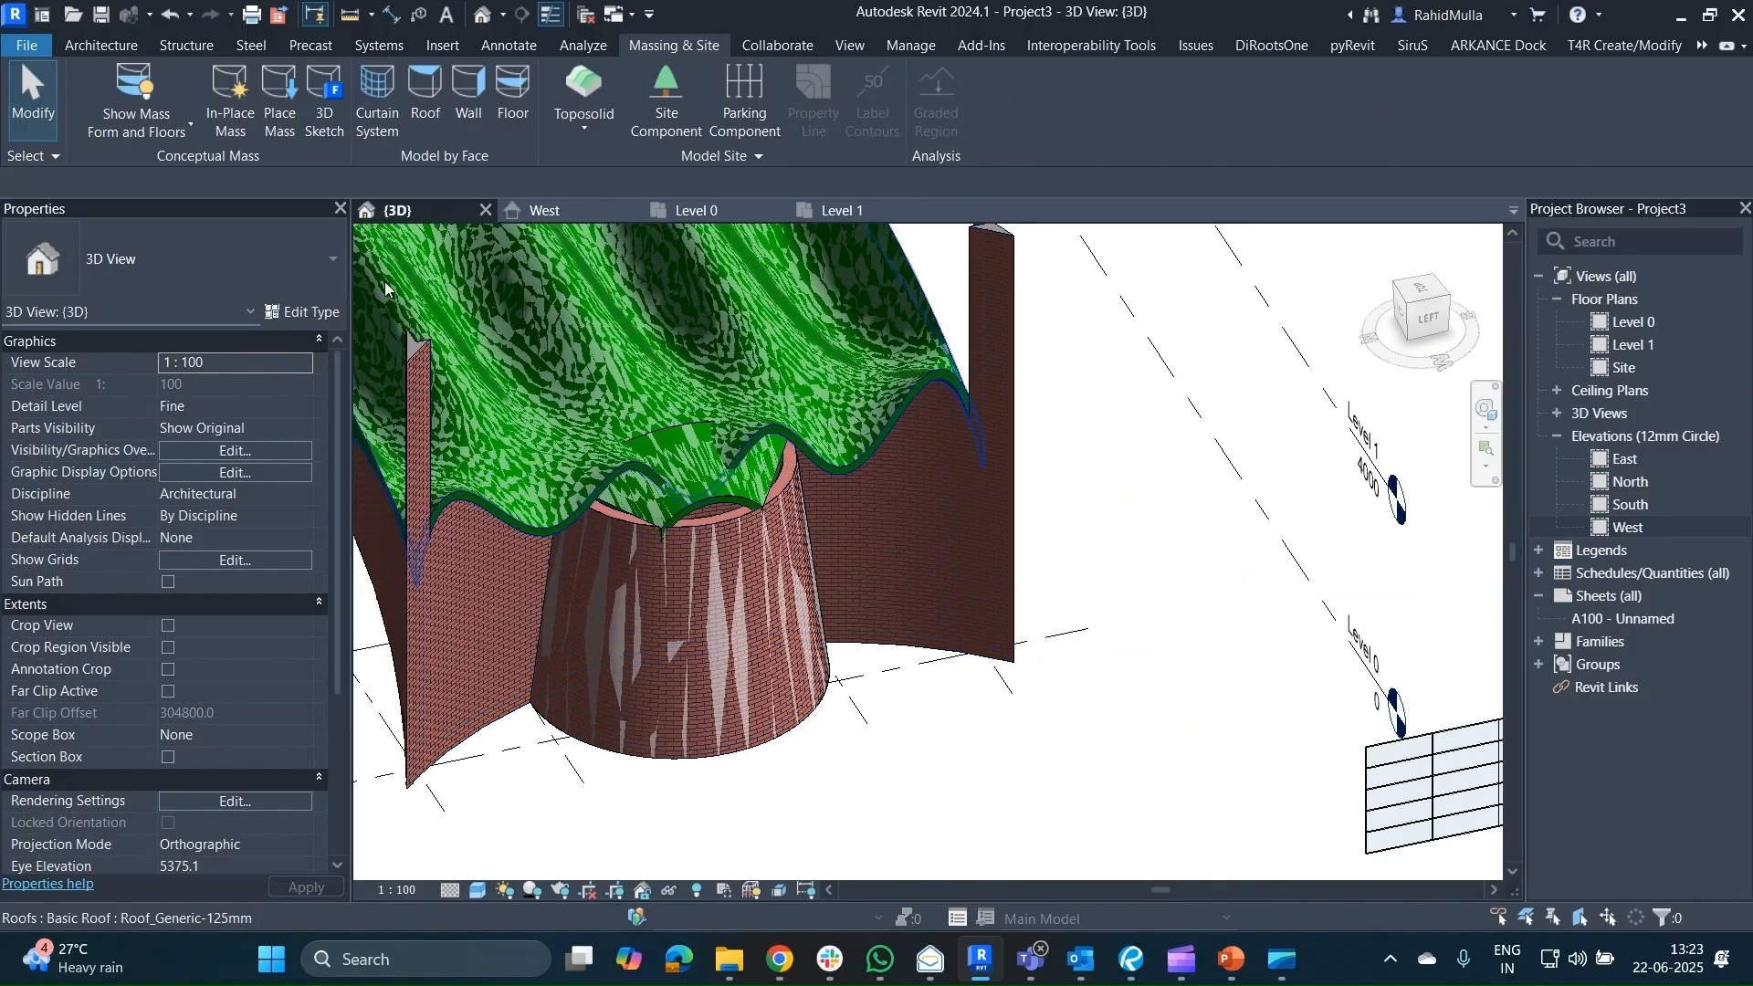
click(276, 117)
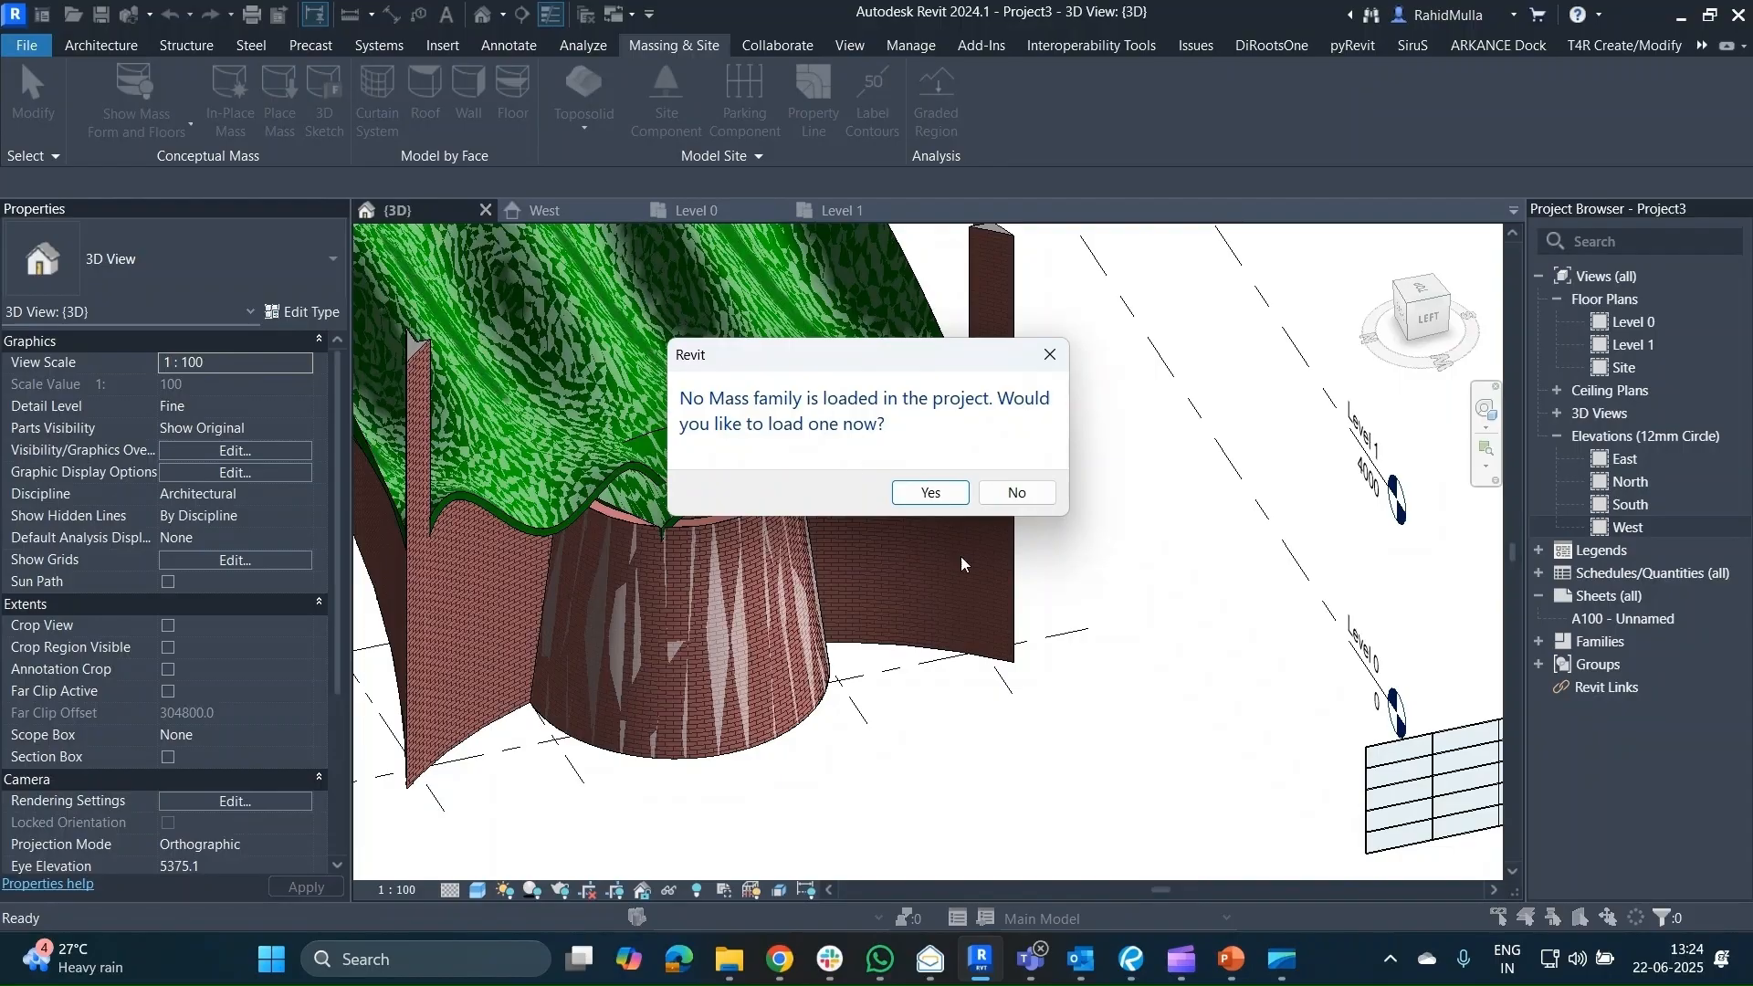
mouse_move(1181, 958)
click(1183, 828)
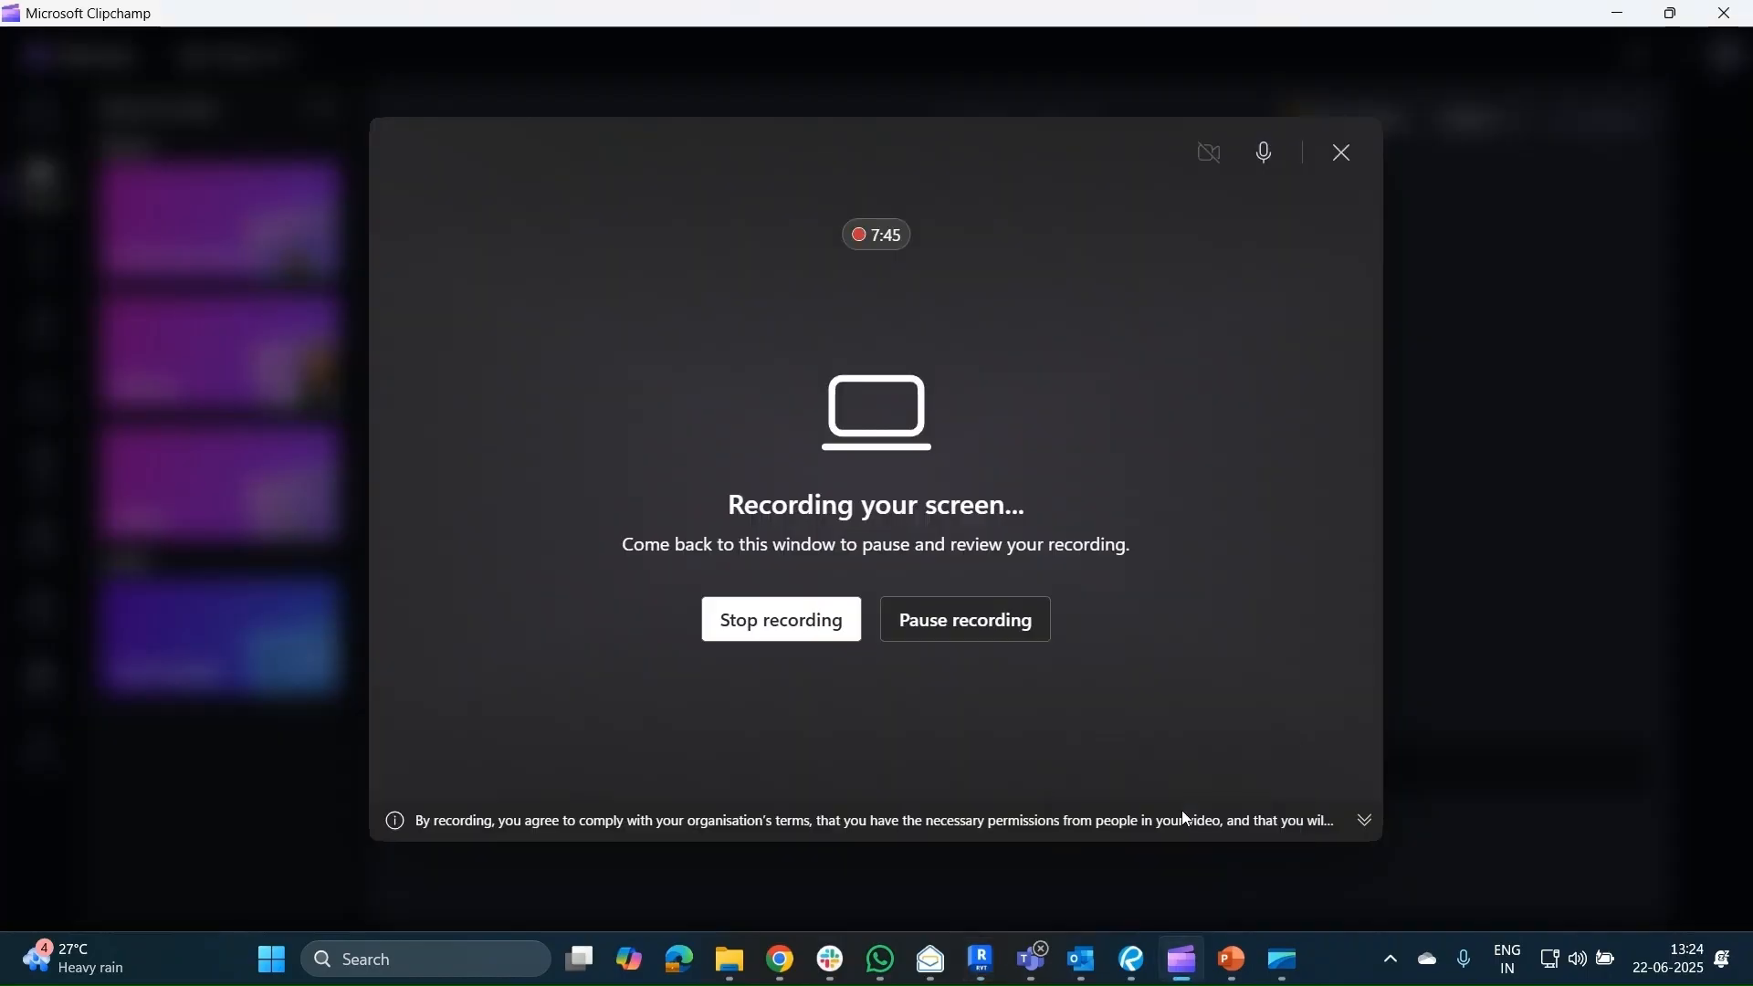